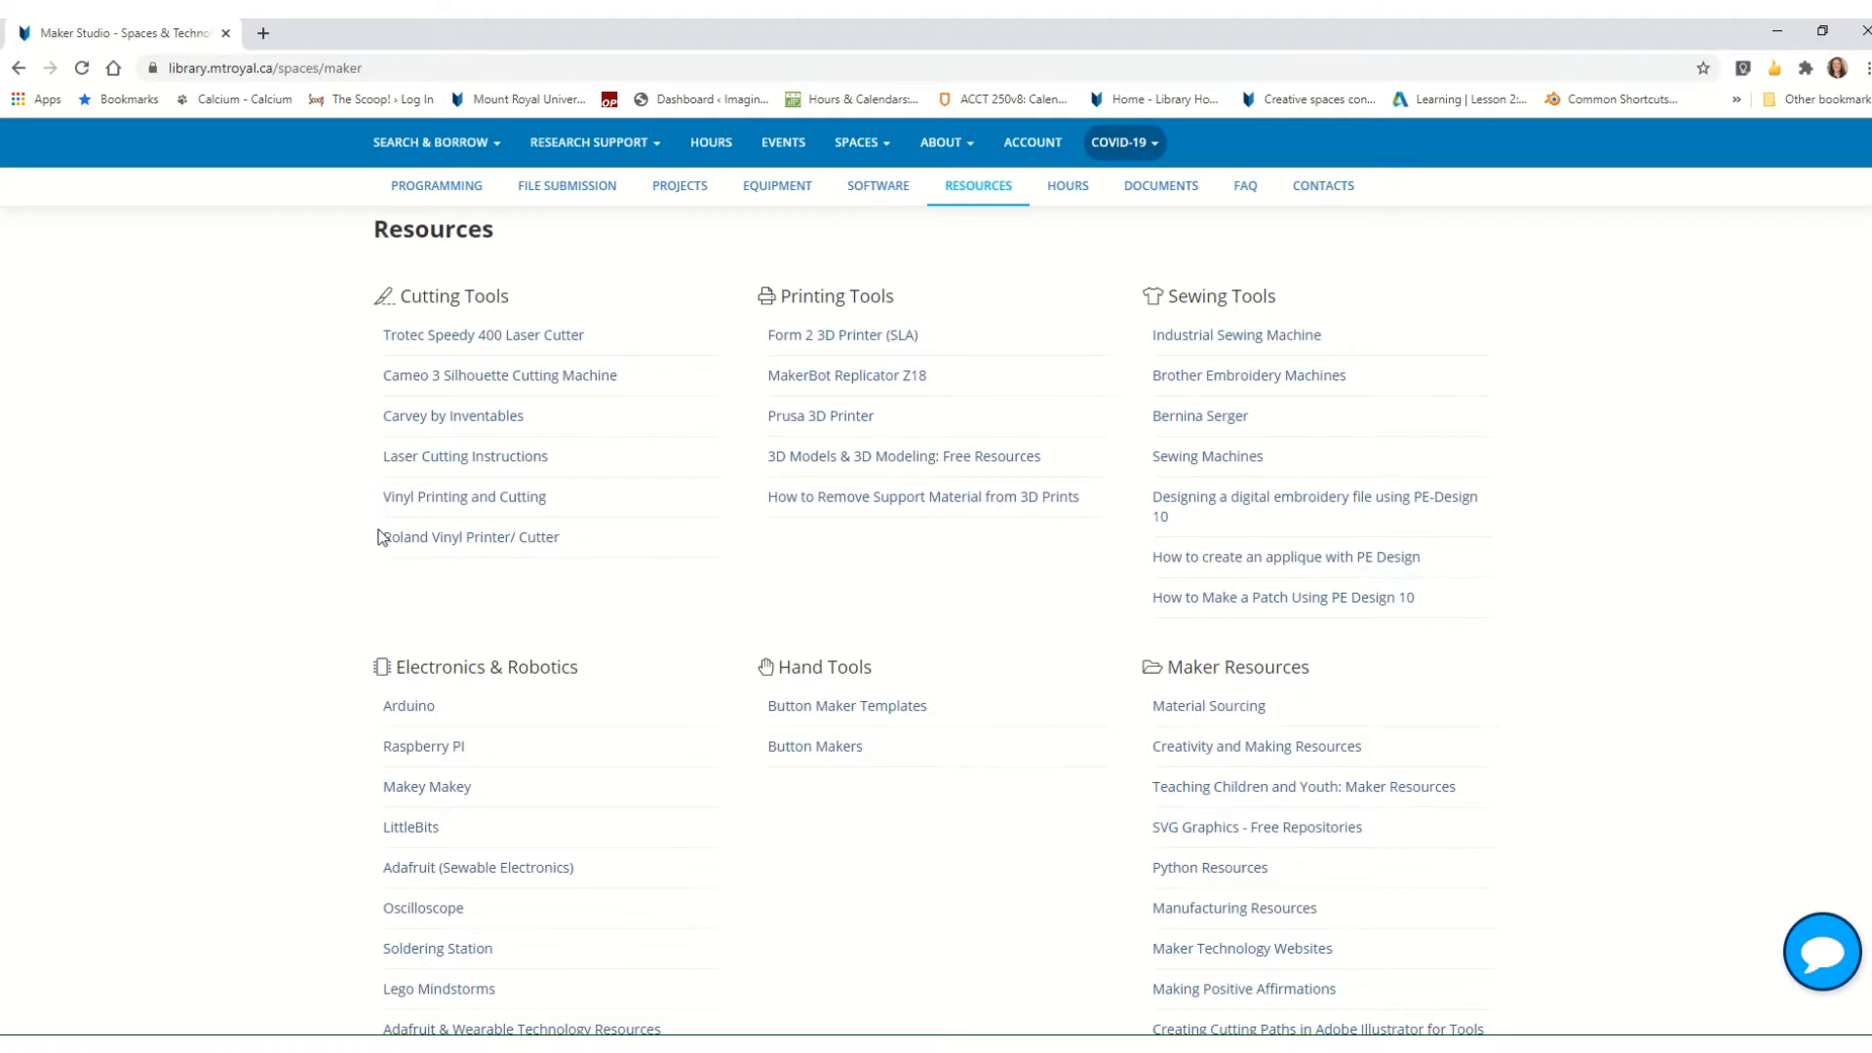
Download the Roland VersaWorks swatch file linked in the Vinyl Printing and Cutting instructions and save it to the Desktop.
click(429, 503)
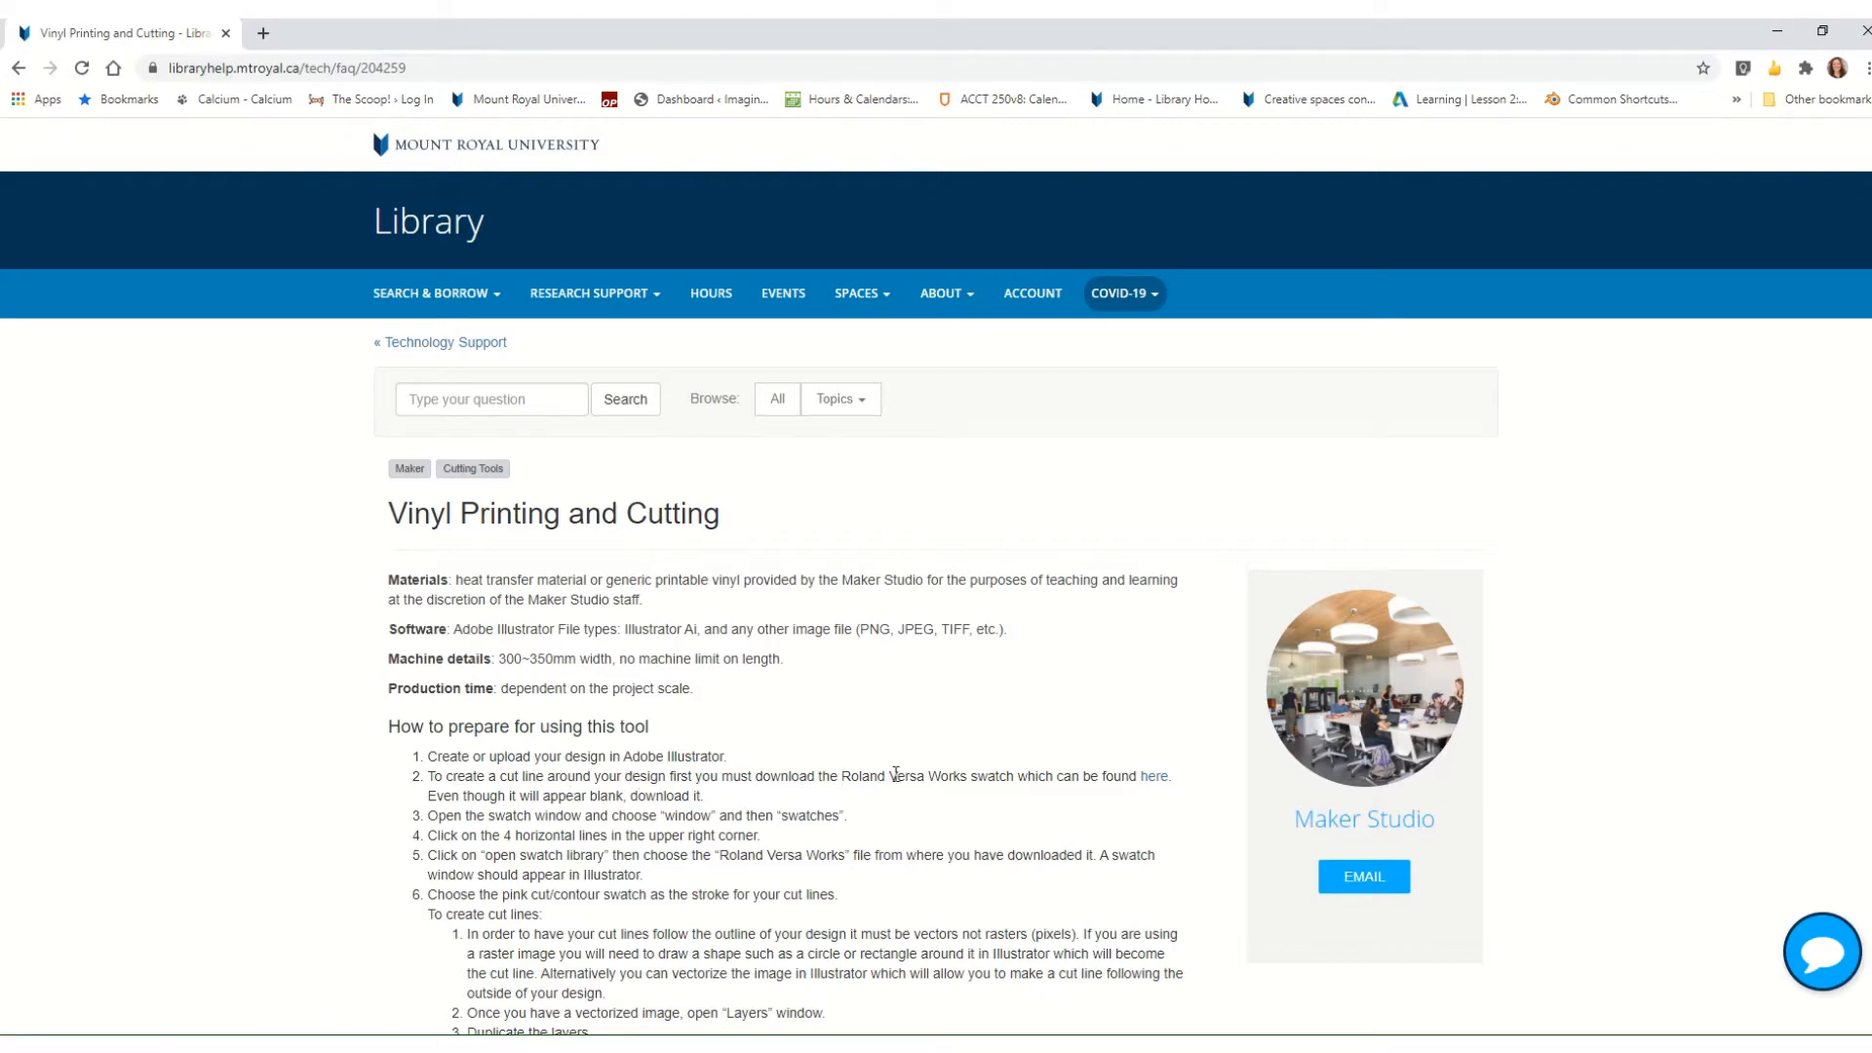
click(1154, 777)
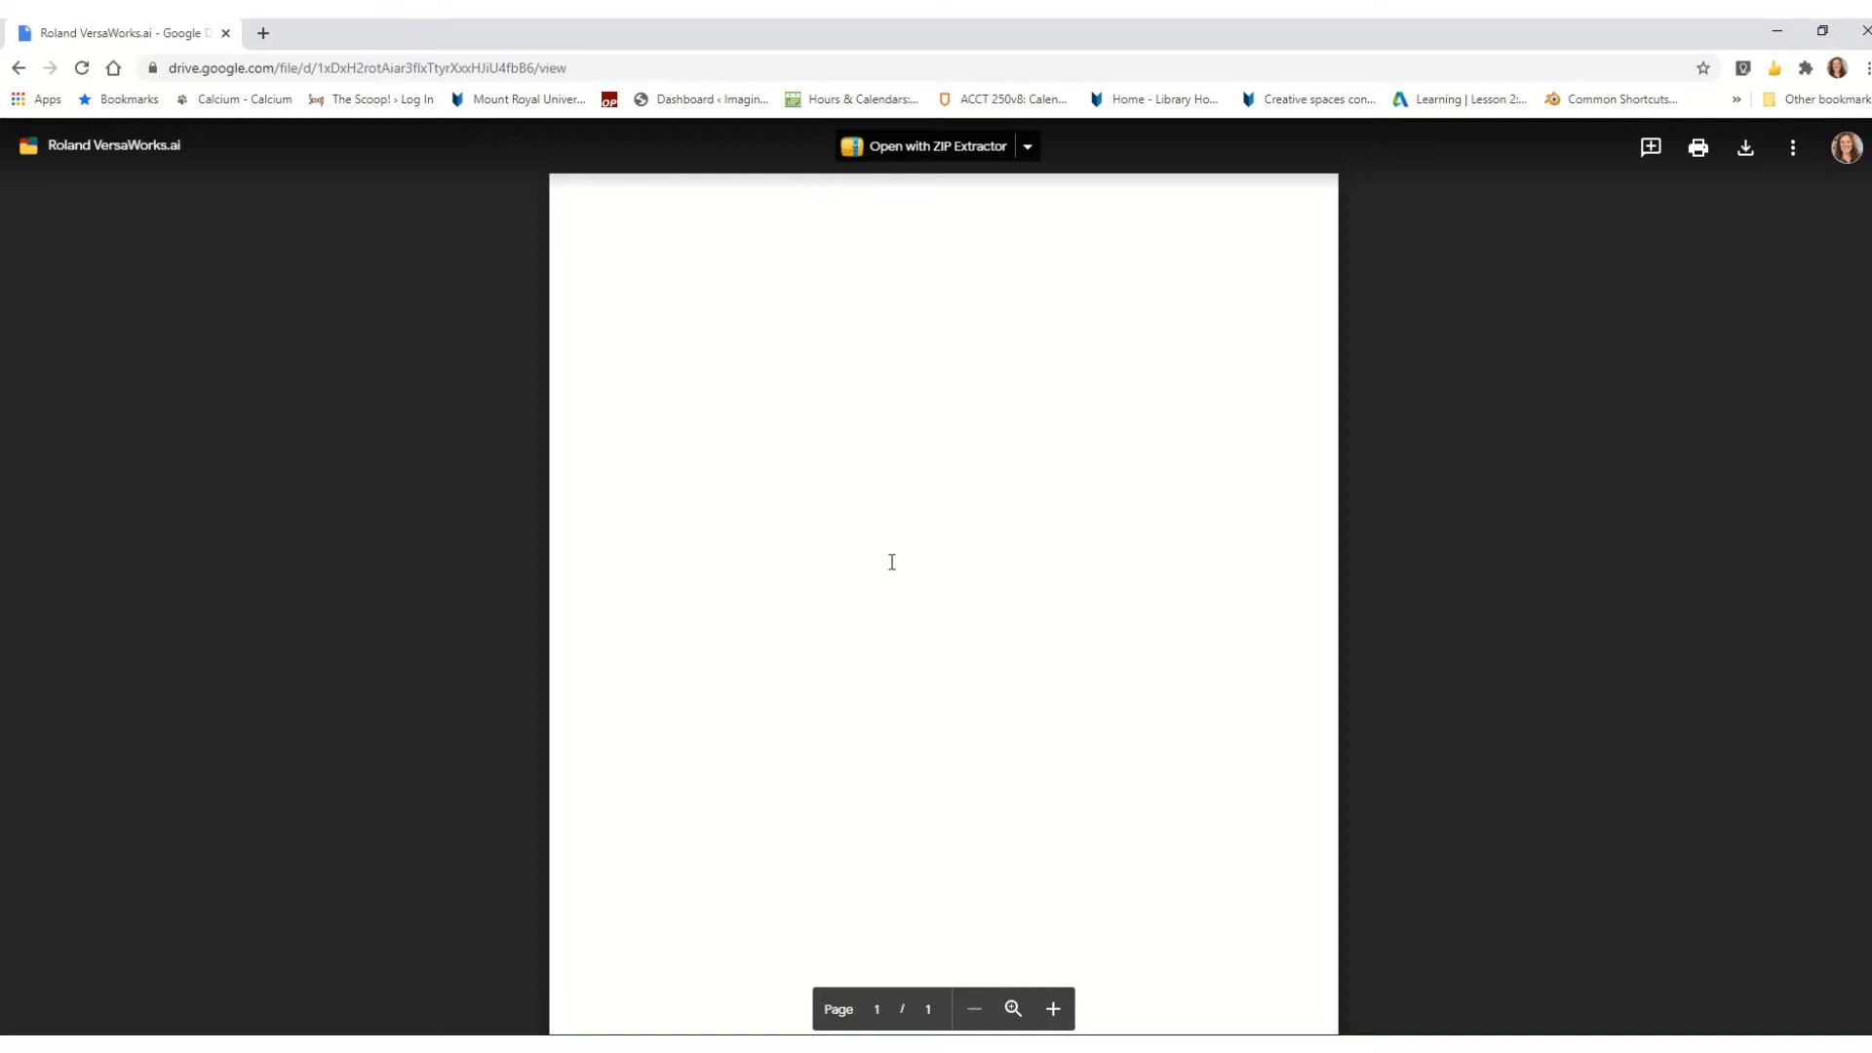
click(1744, 148)
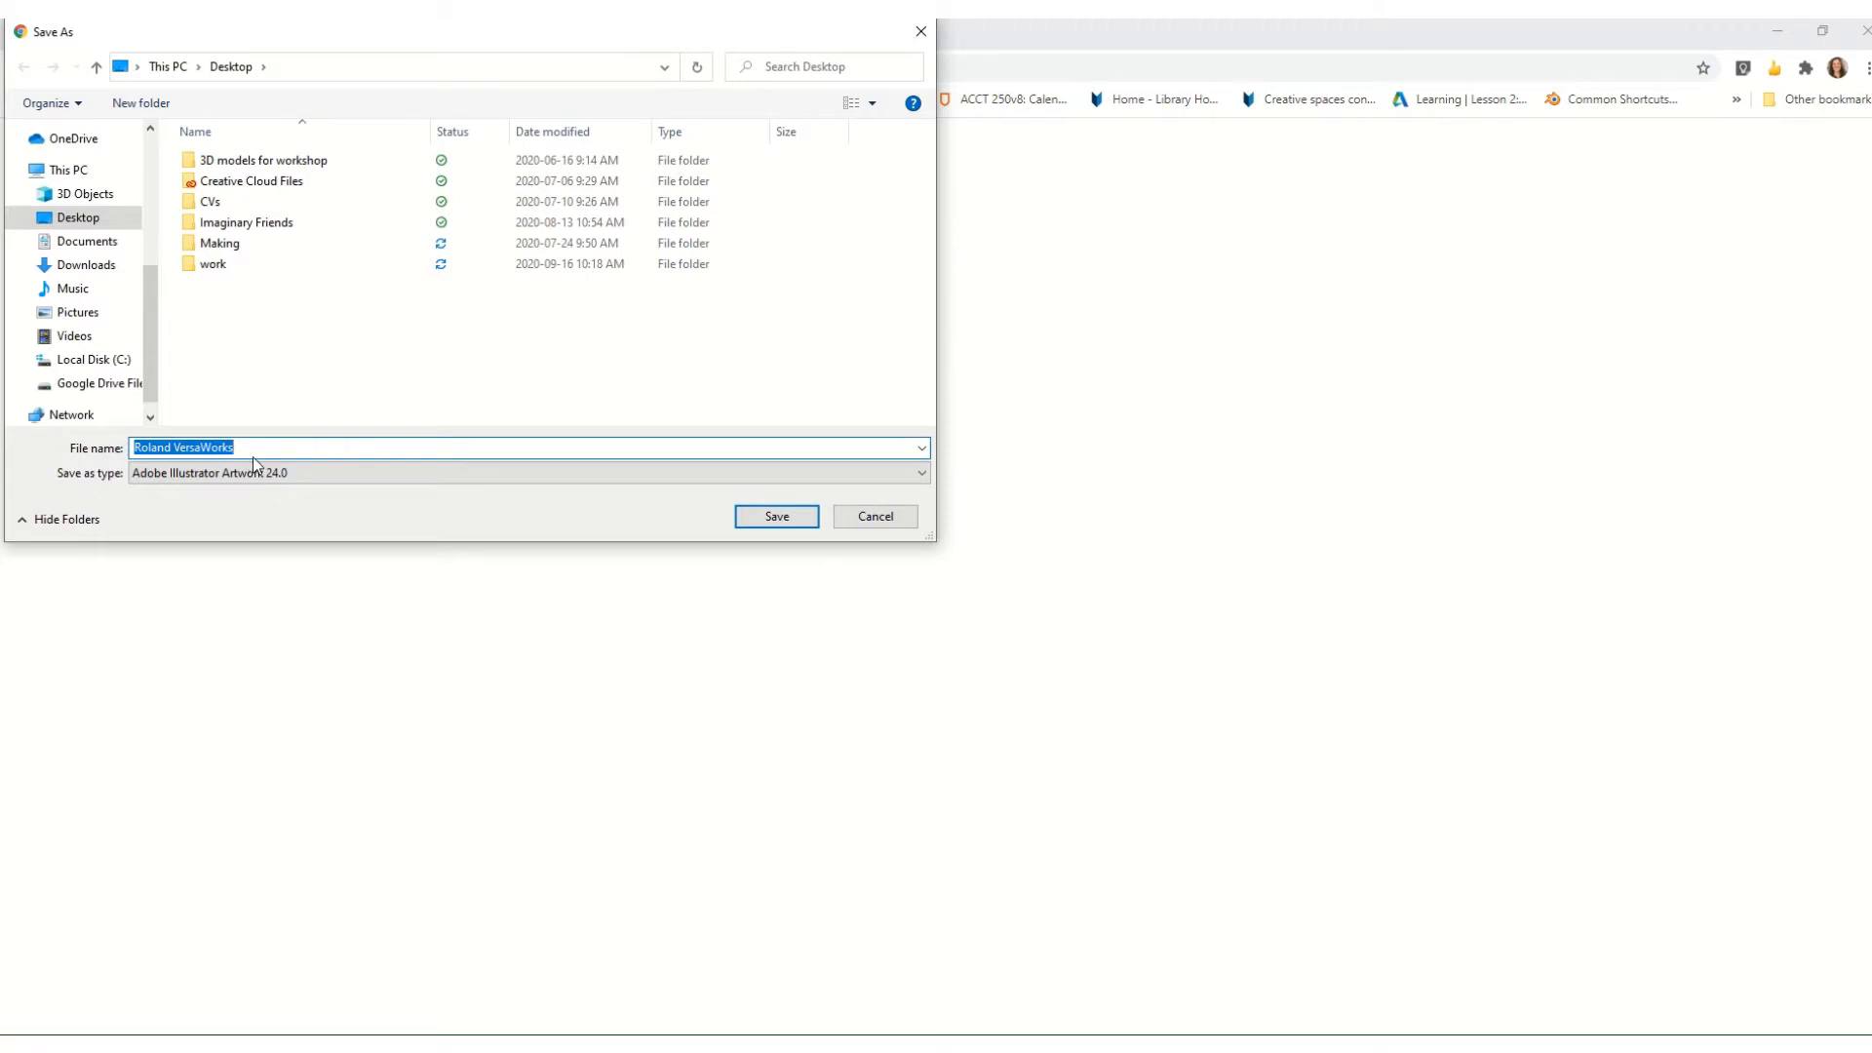
click(770, 520)
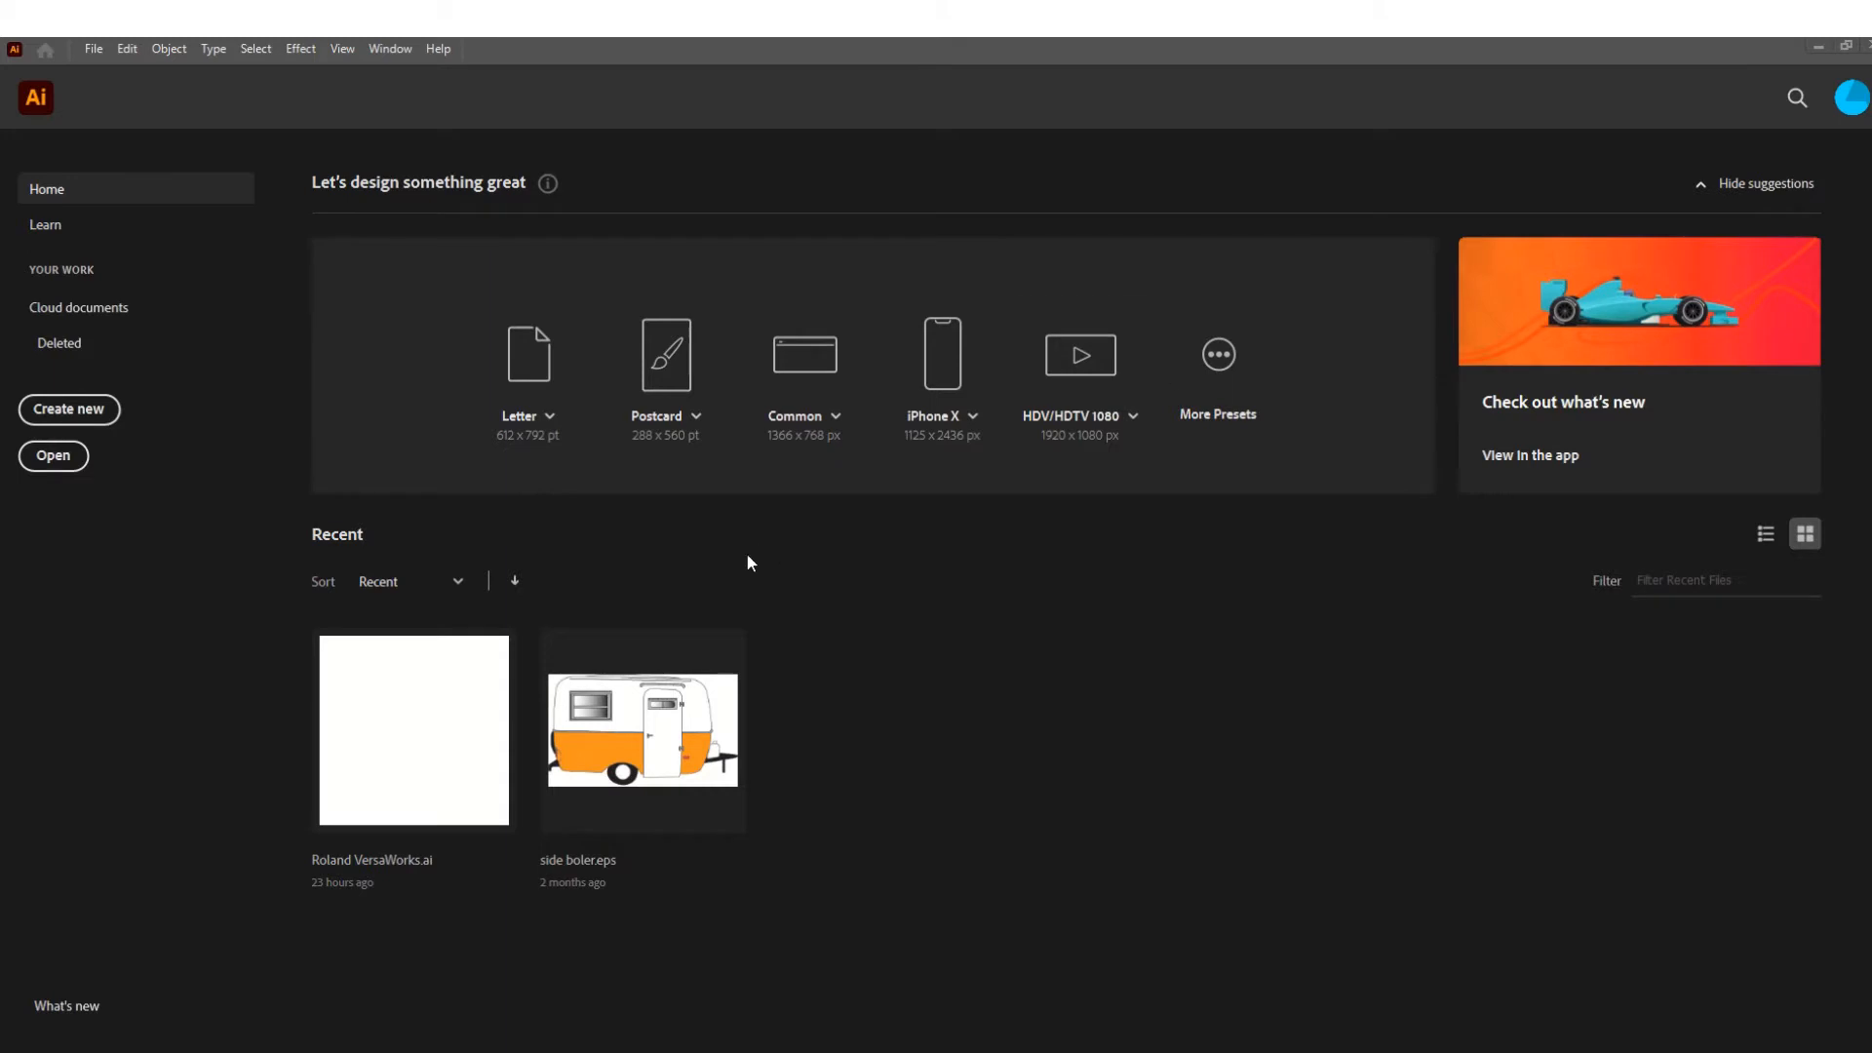
In Illustrator, create a new Letter print document measured in inches (8.5 x 11 in) with RGB colour mode.
click(59, 417)
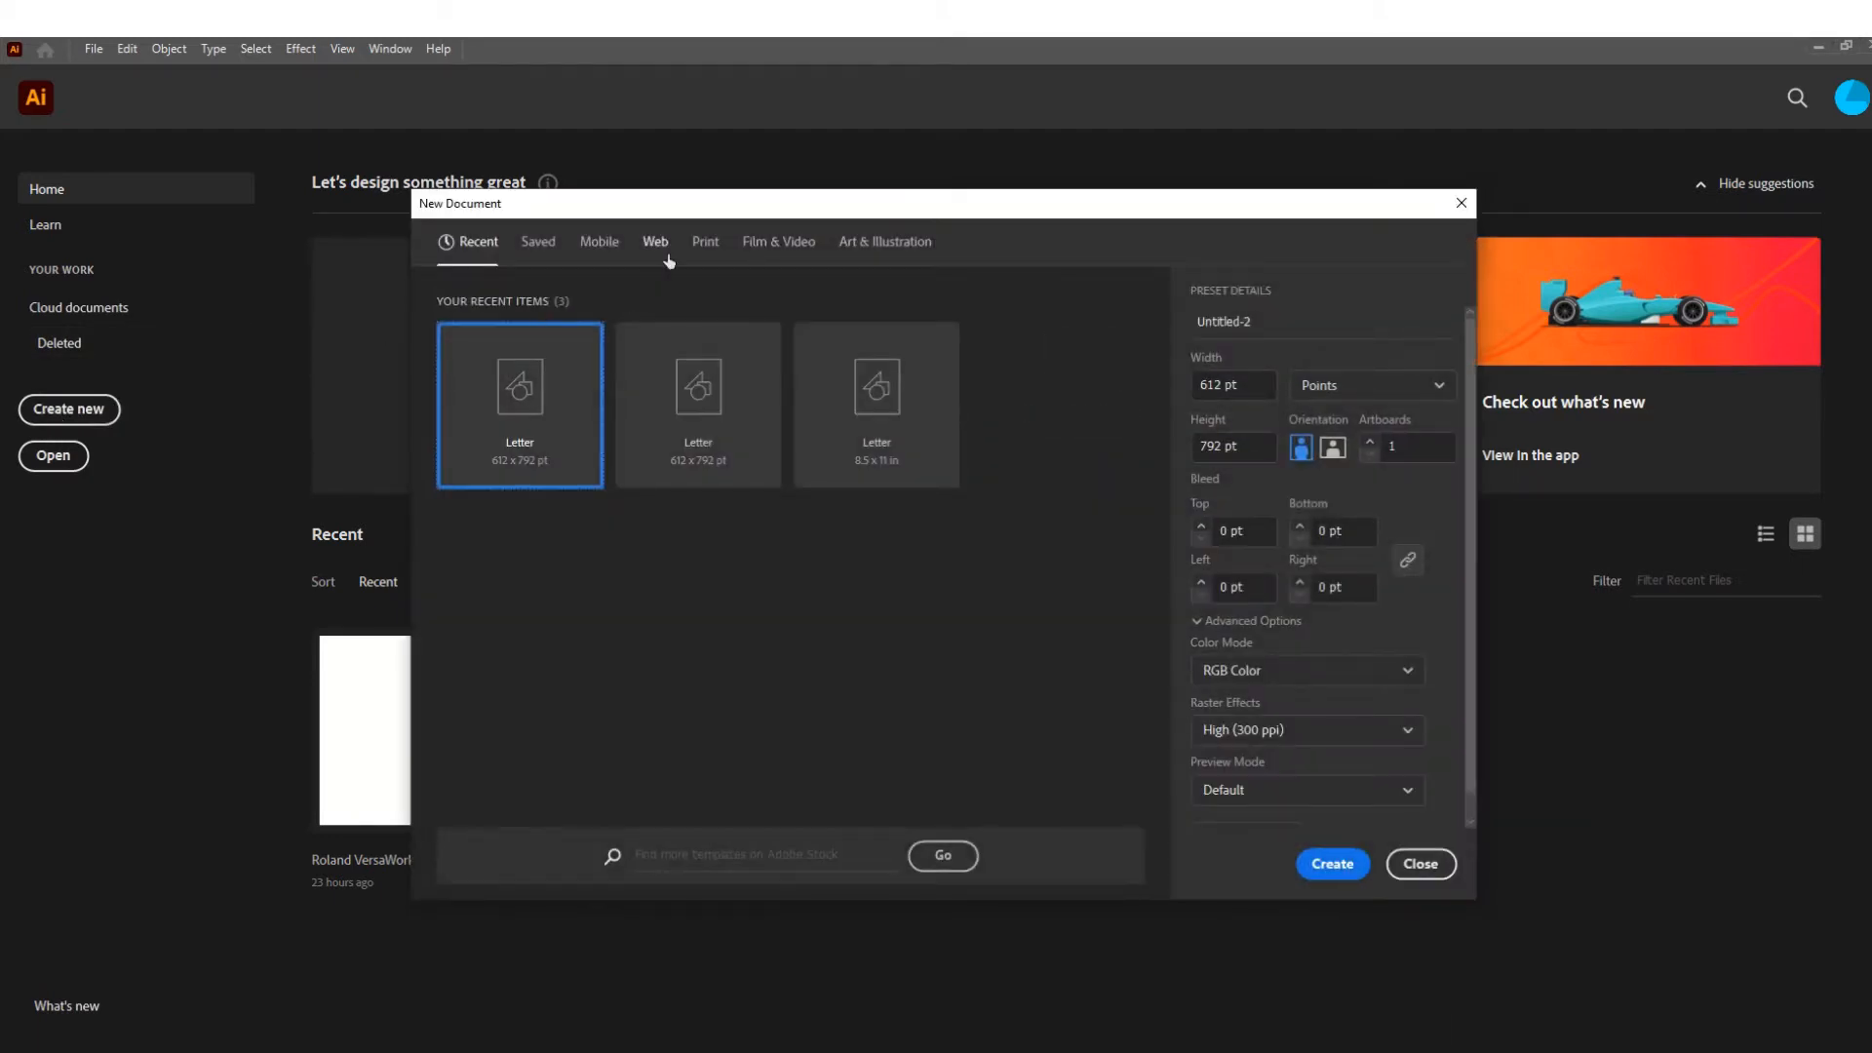
click(694, 245)
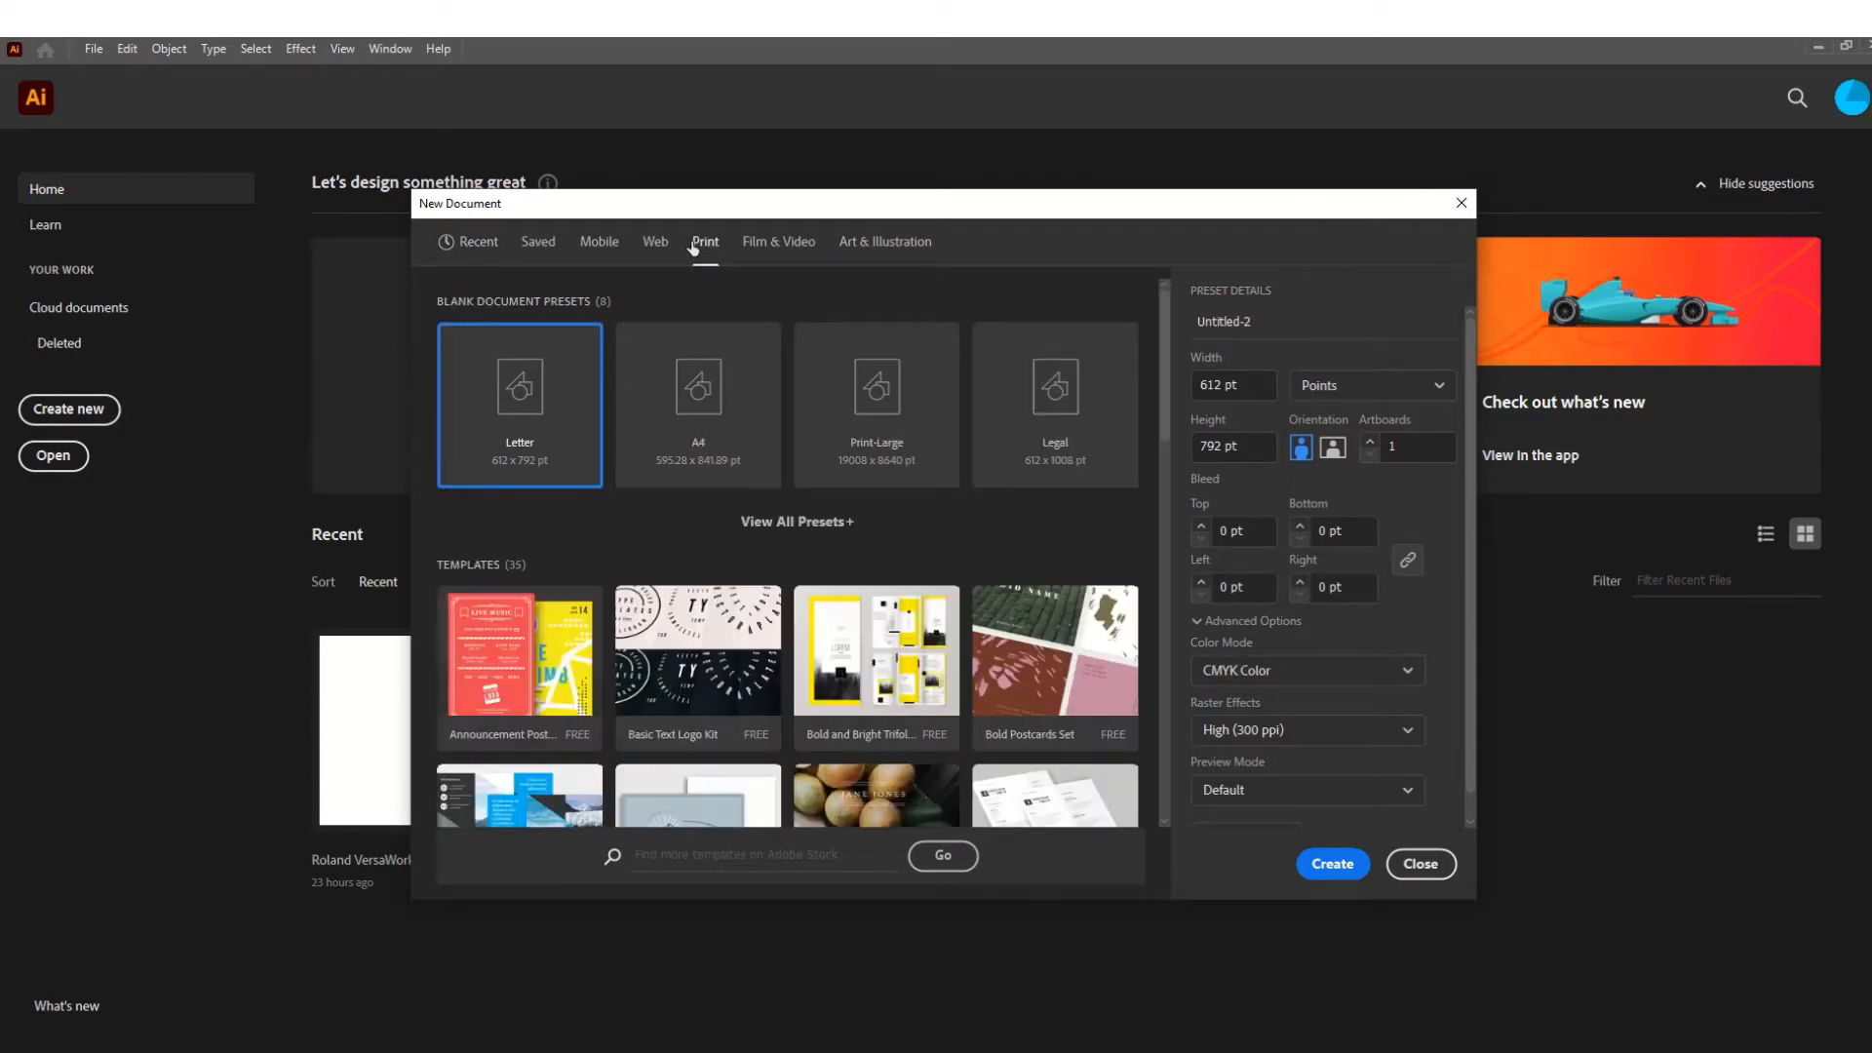
click(1348, 383)
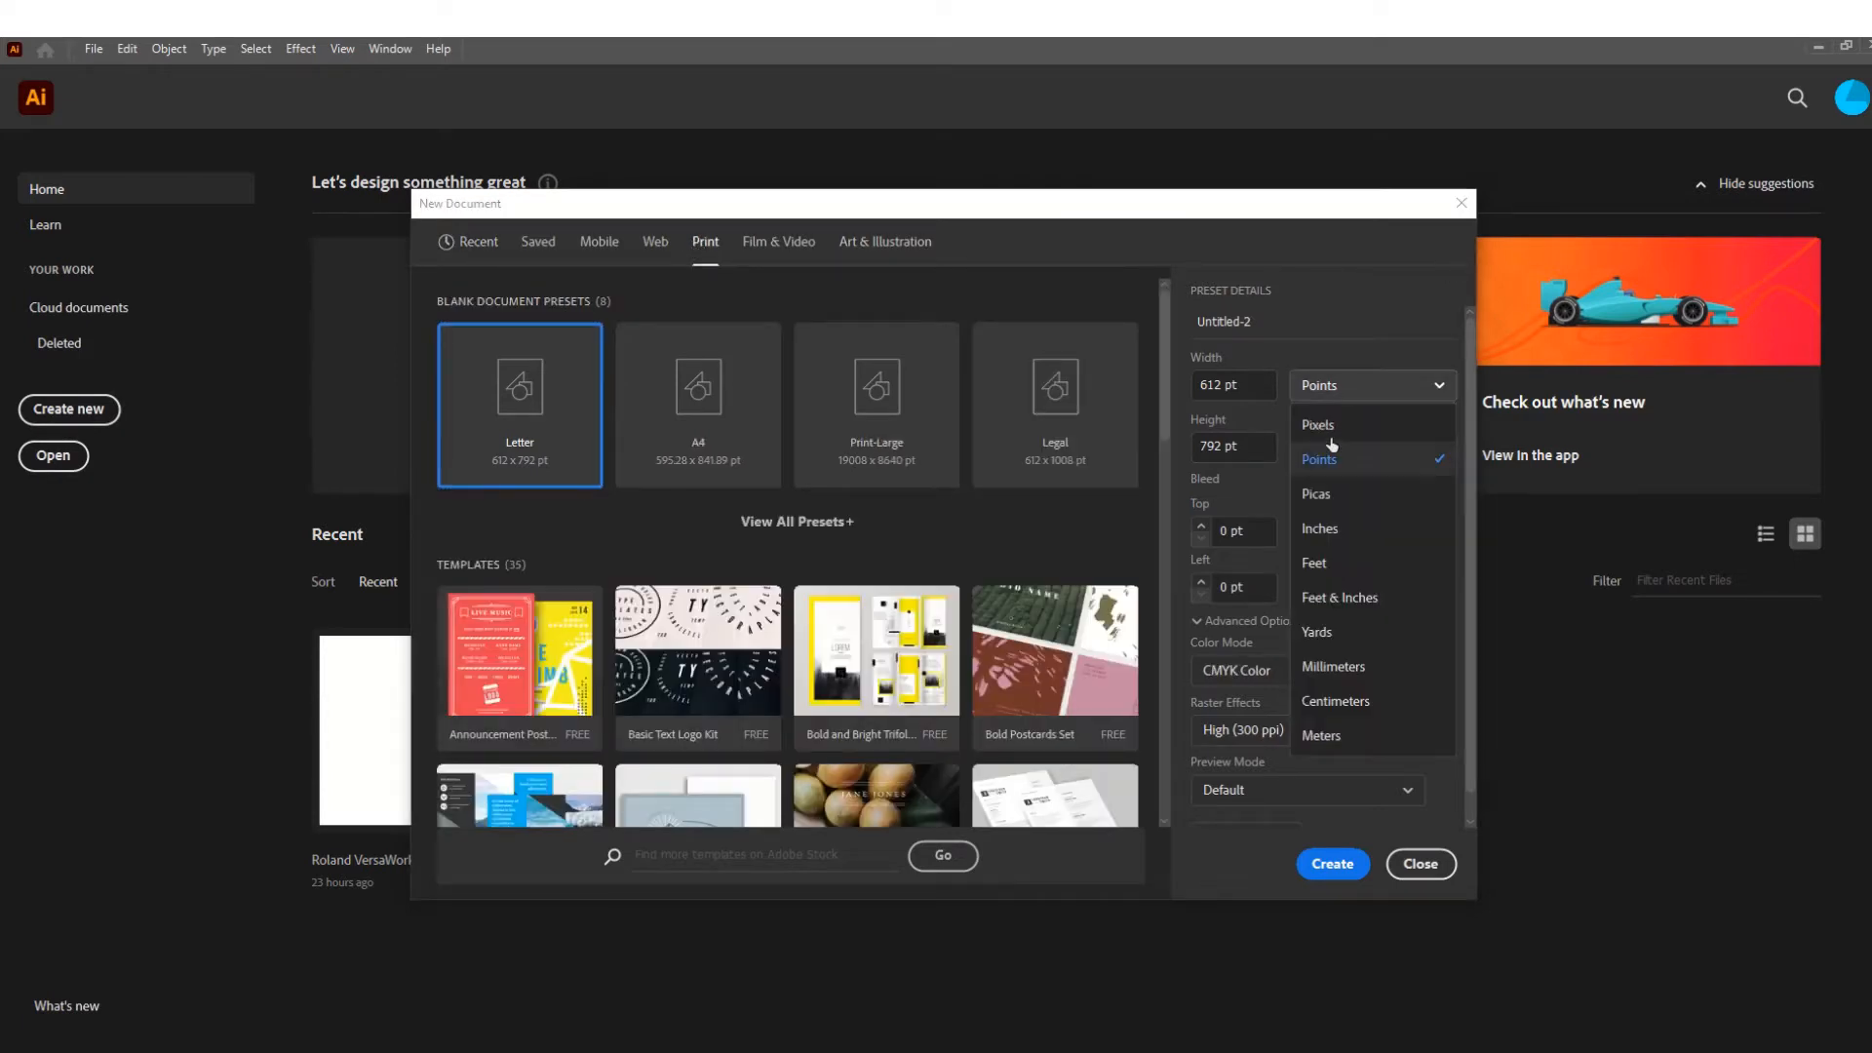
click(1326, 530)
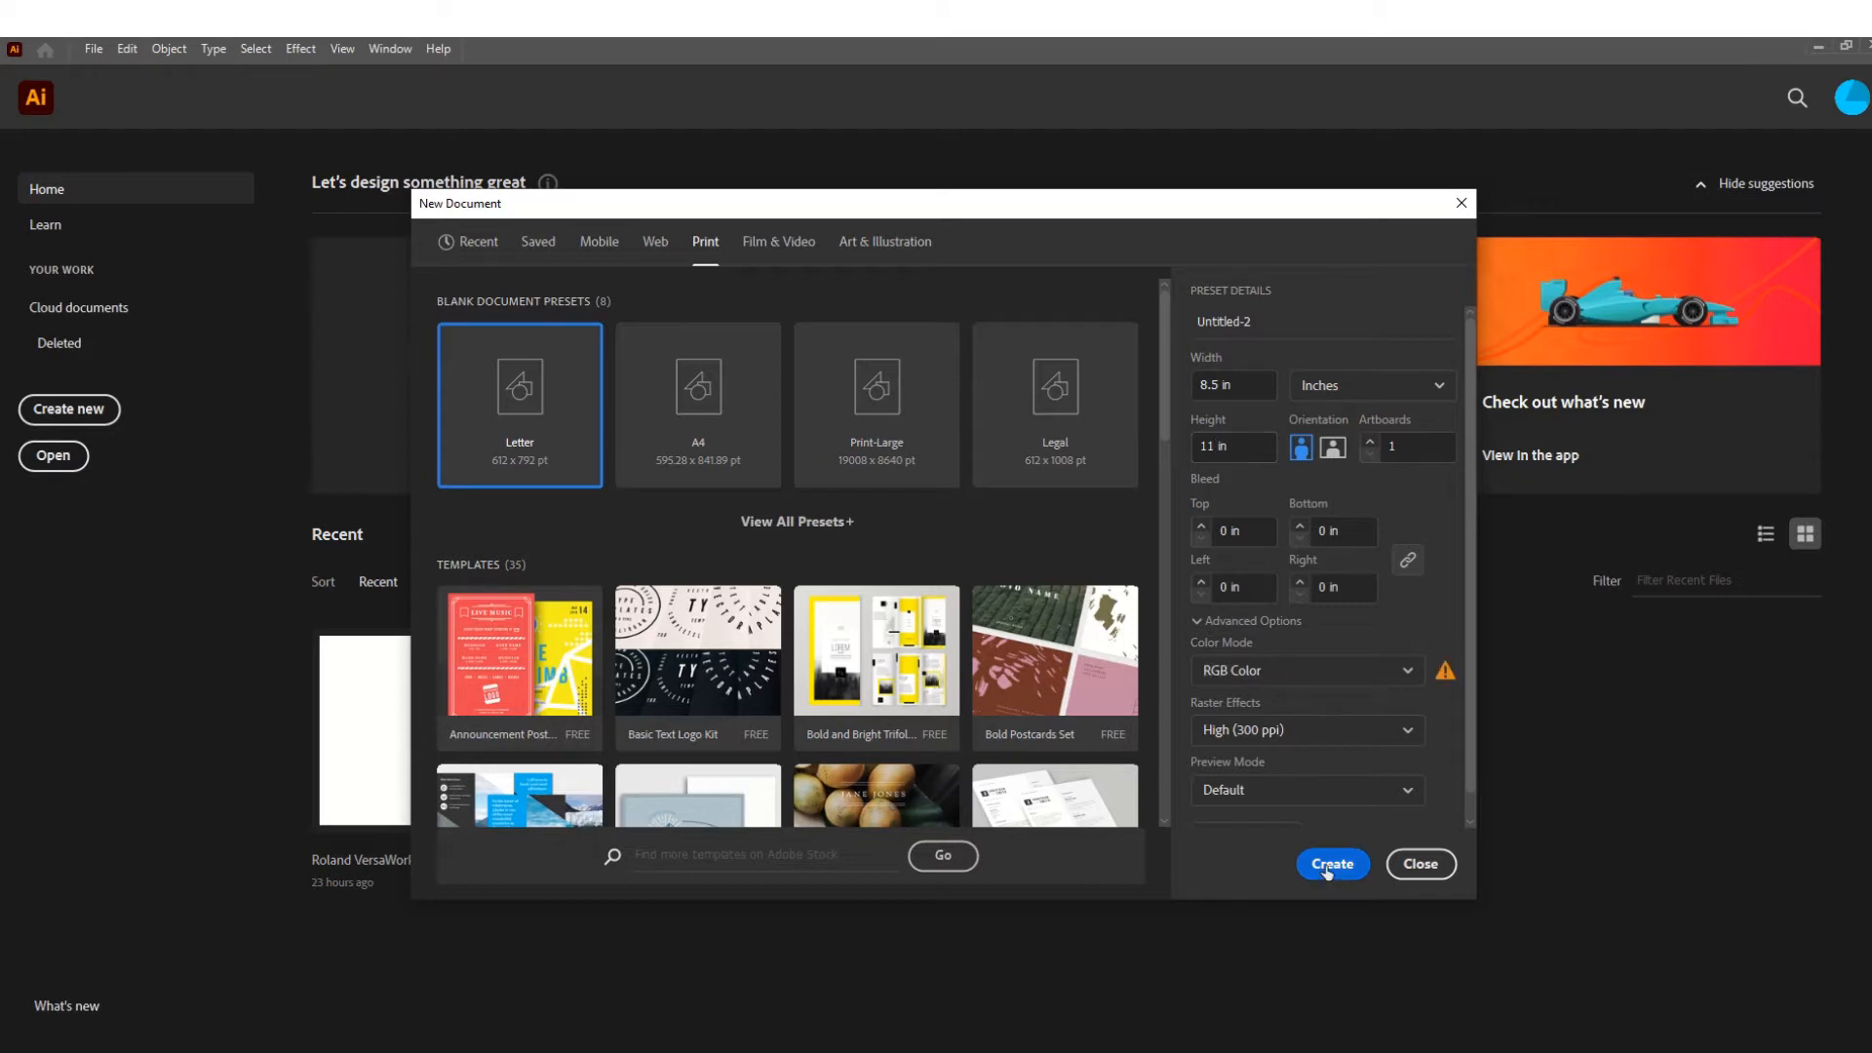
click(1330, 865)
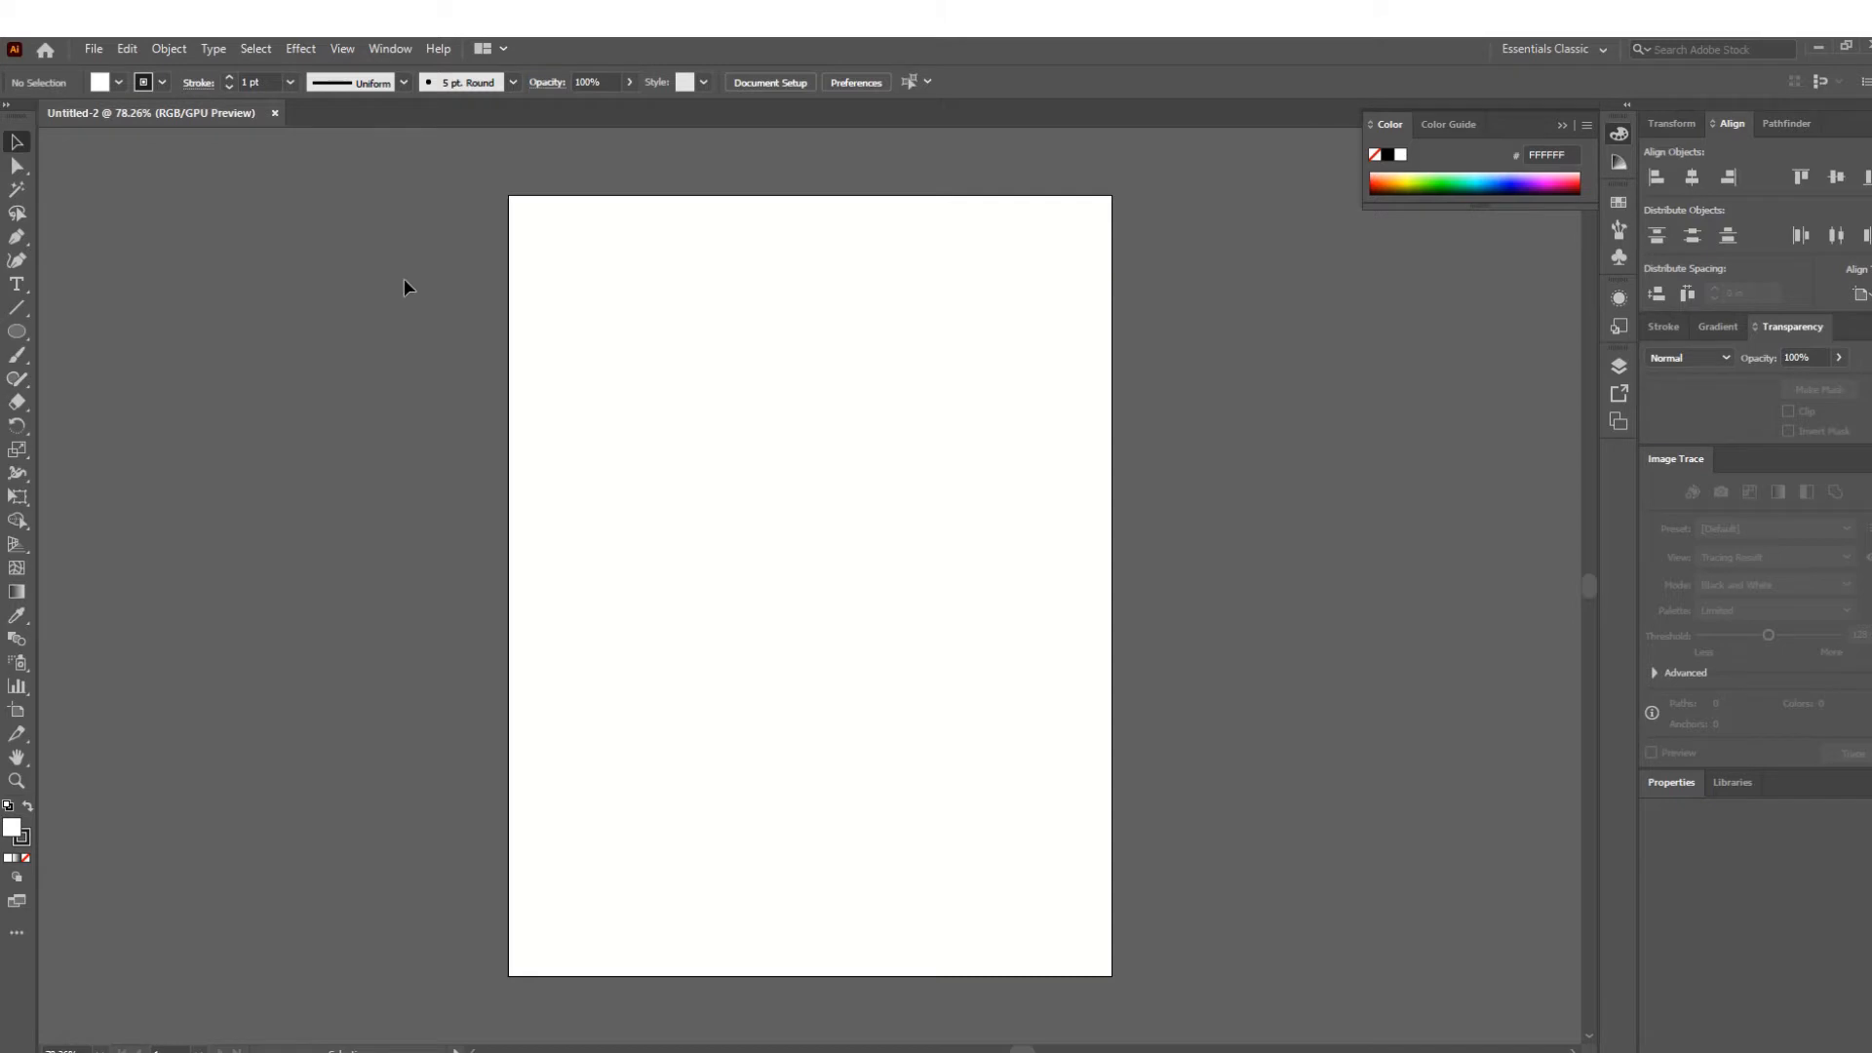
Place the "dog and cat" JPG from the Desktop on the artboard as a linked image.
click(94, 50)
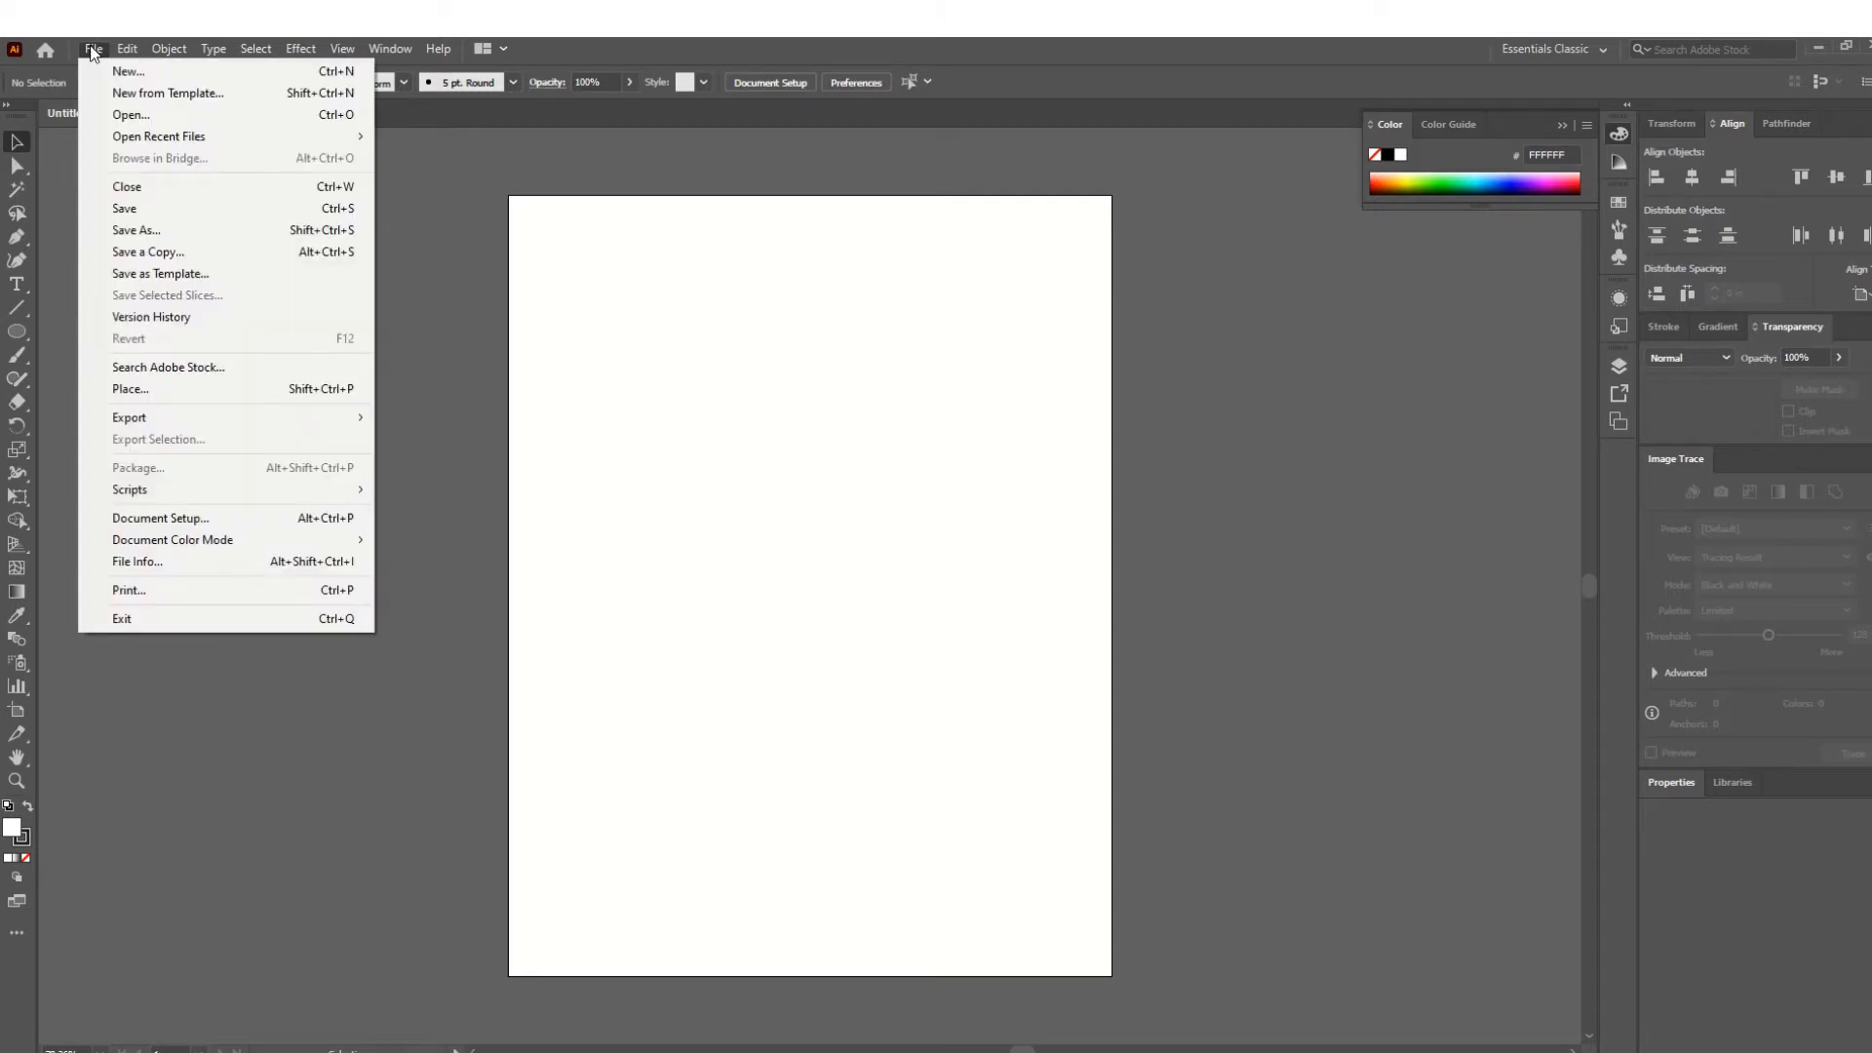
click(138, 390)
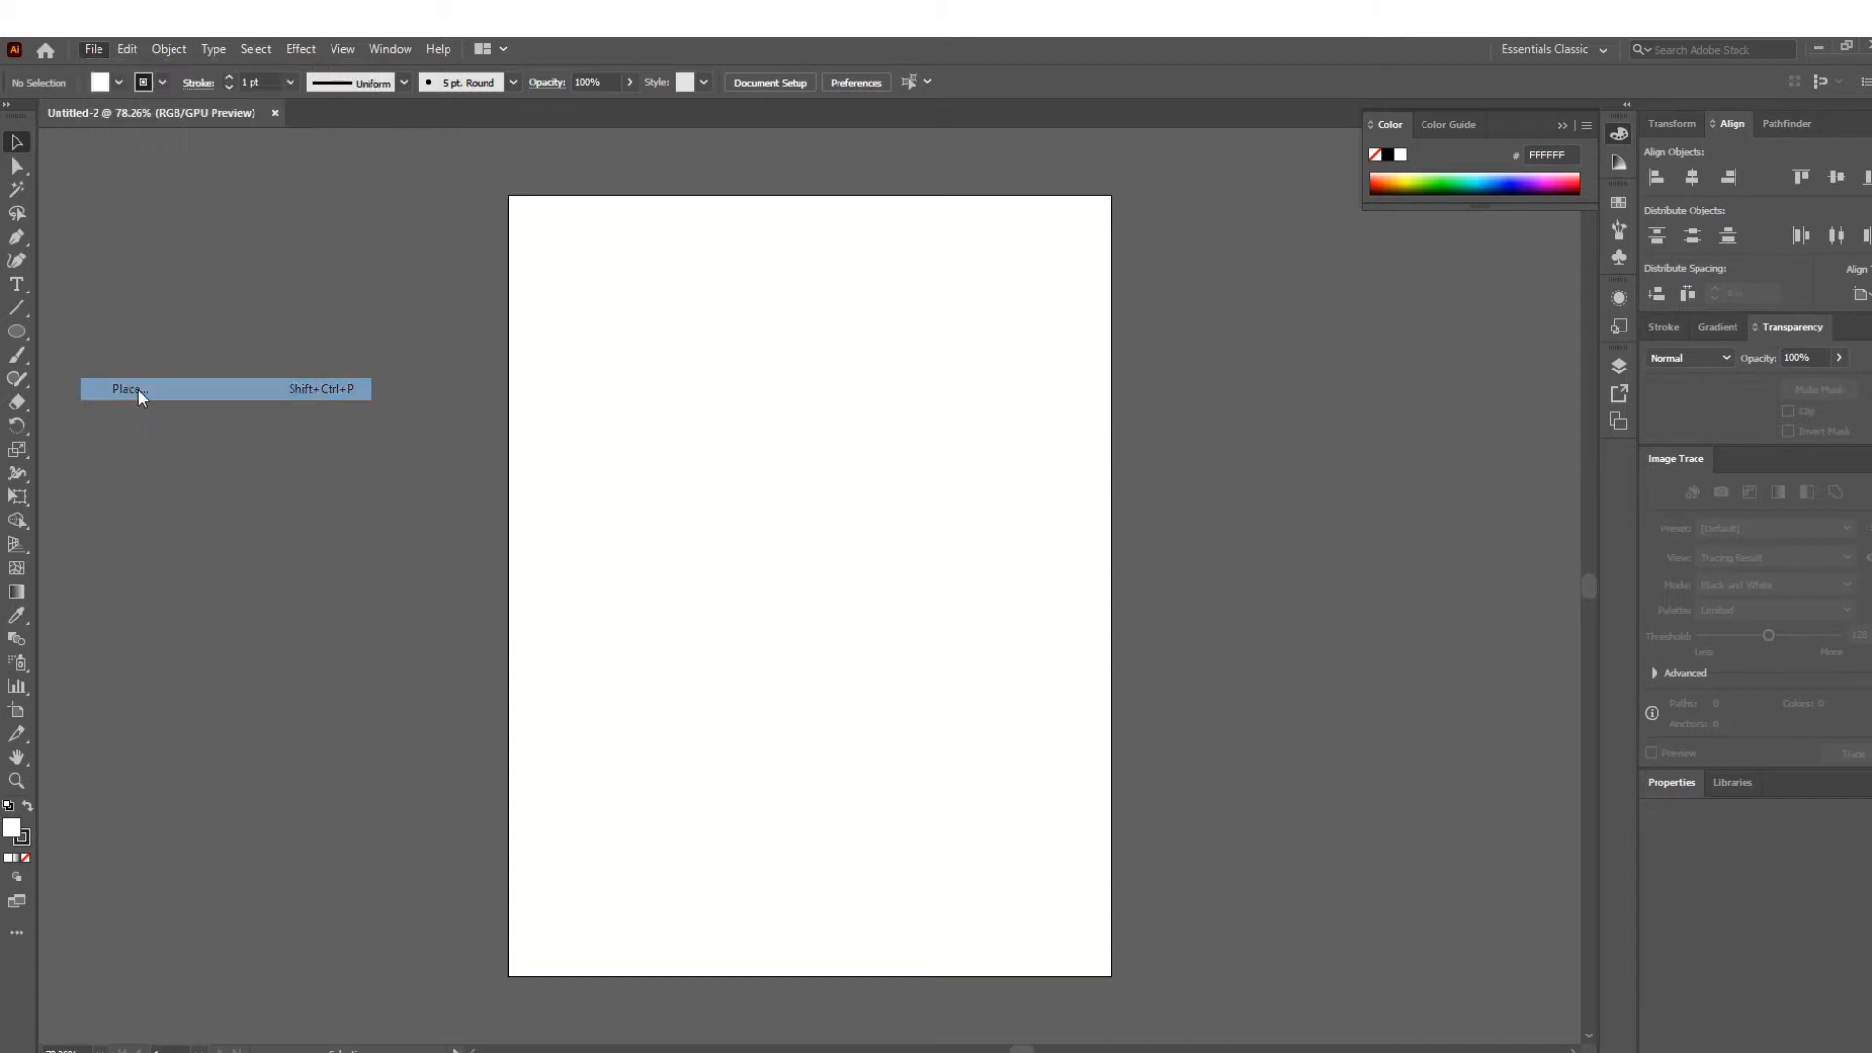
click(218, 326)
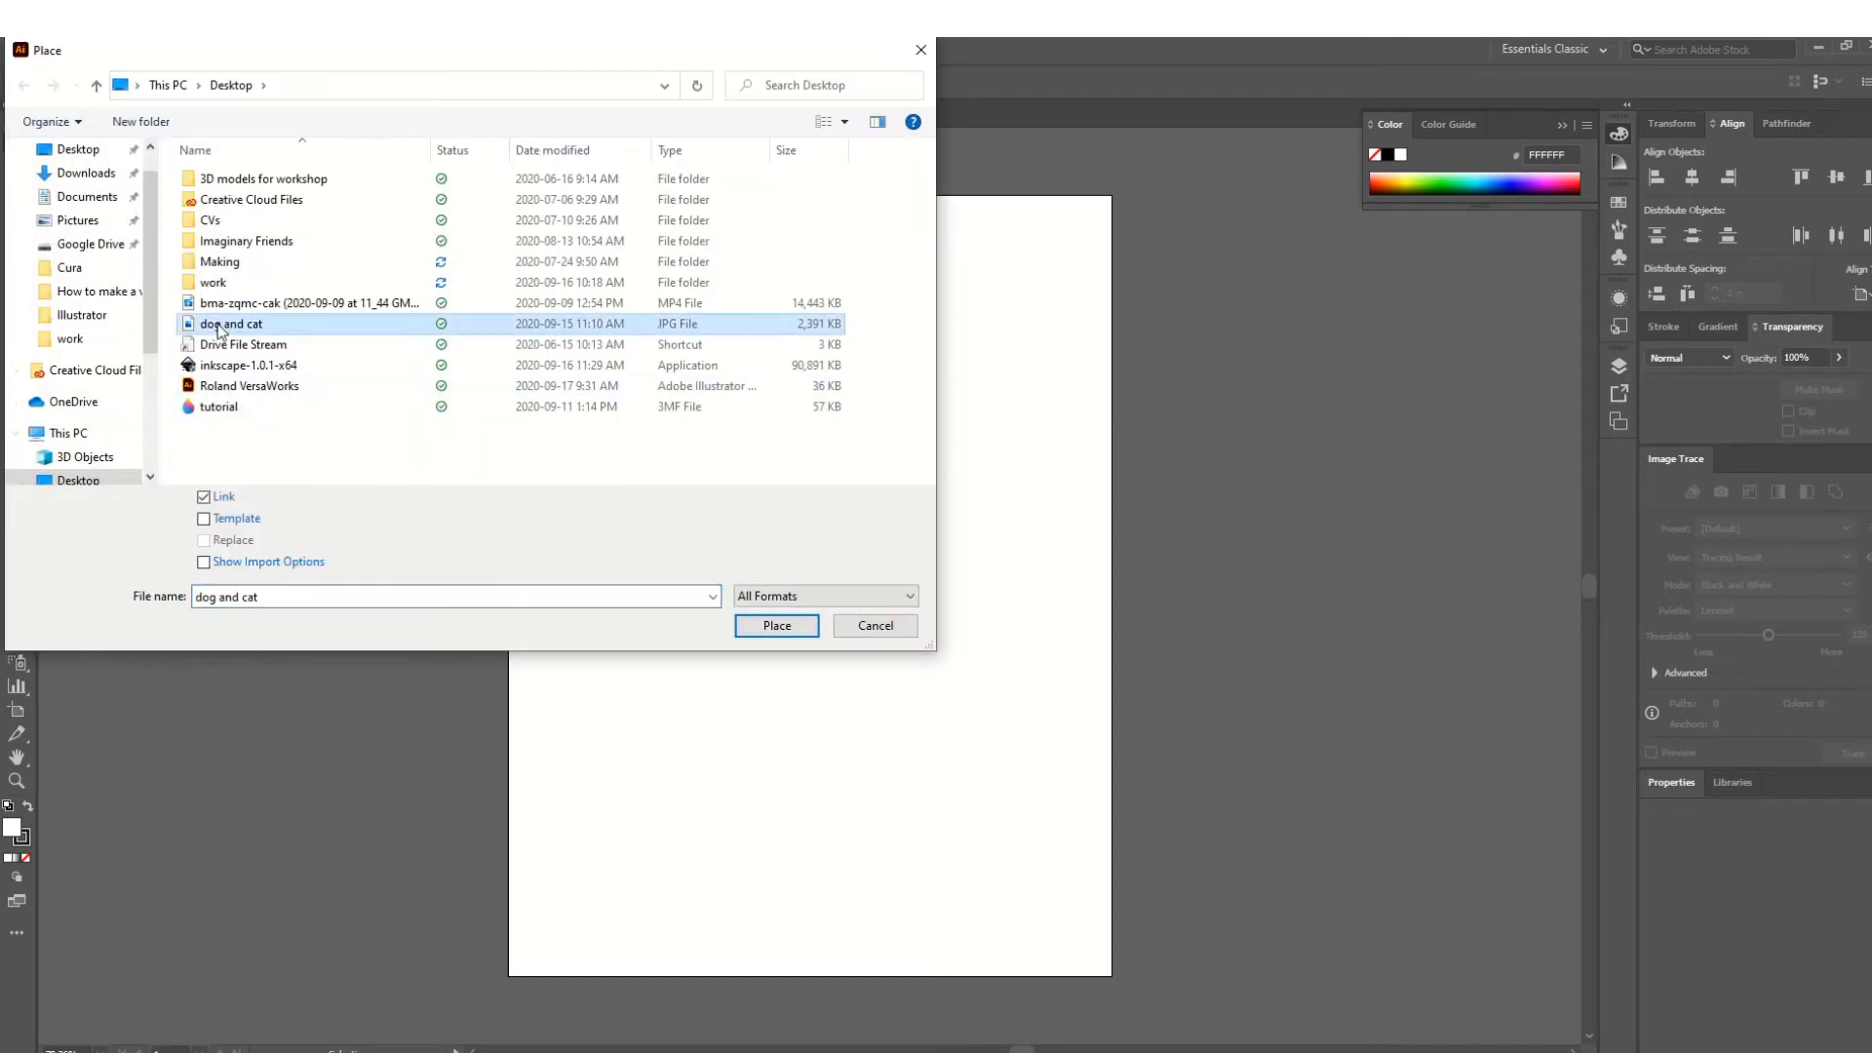
click(781, 627)
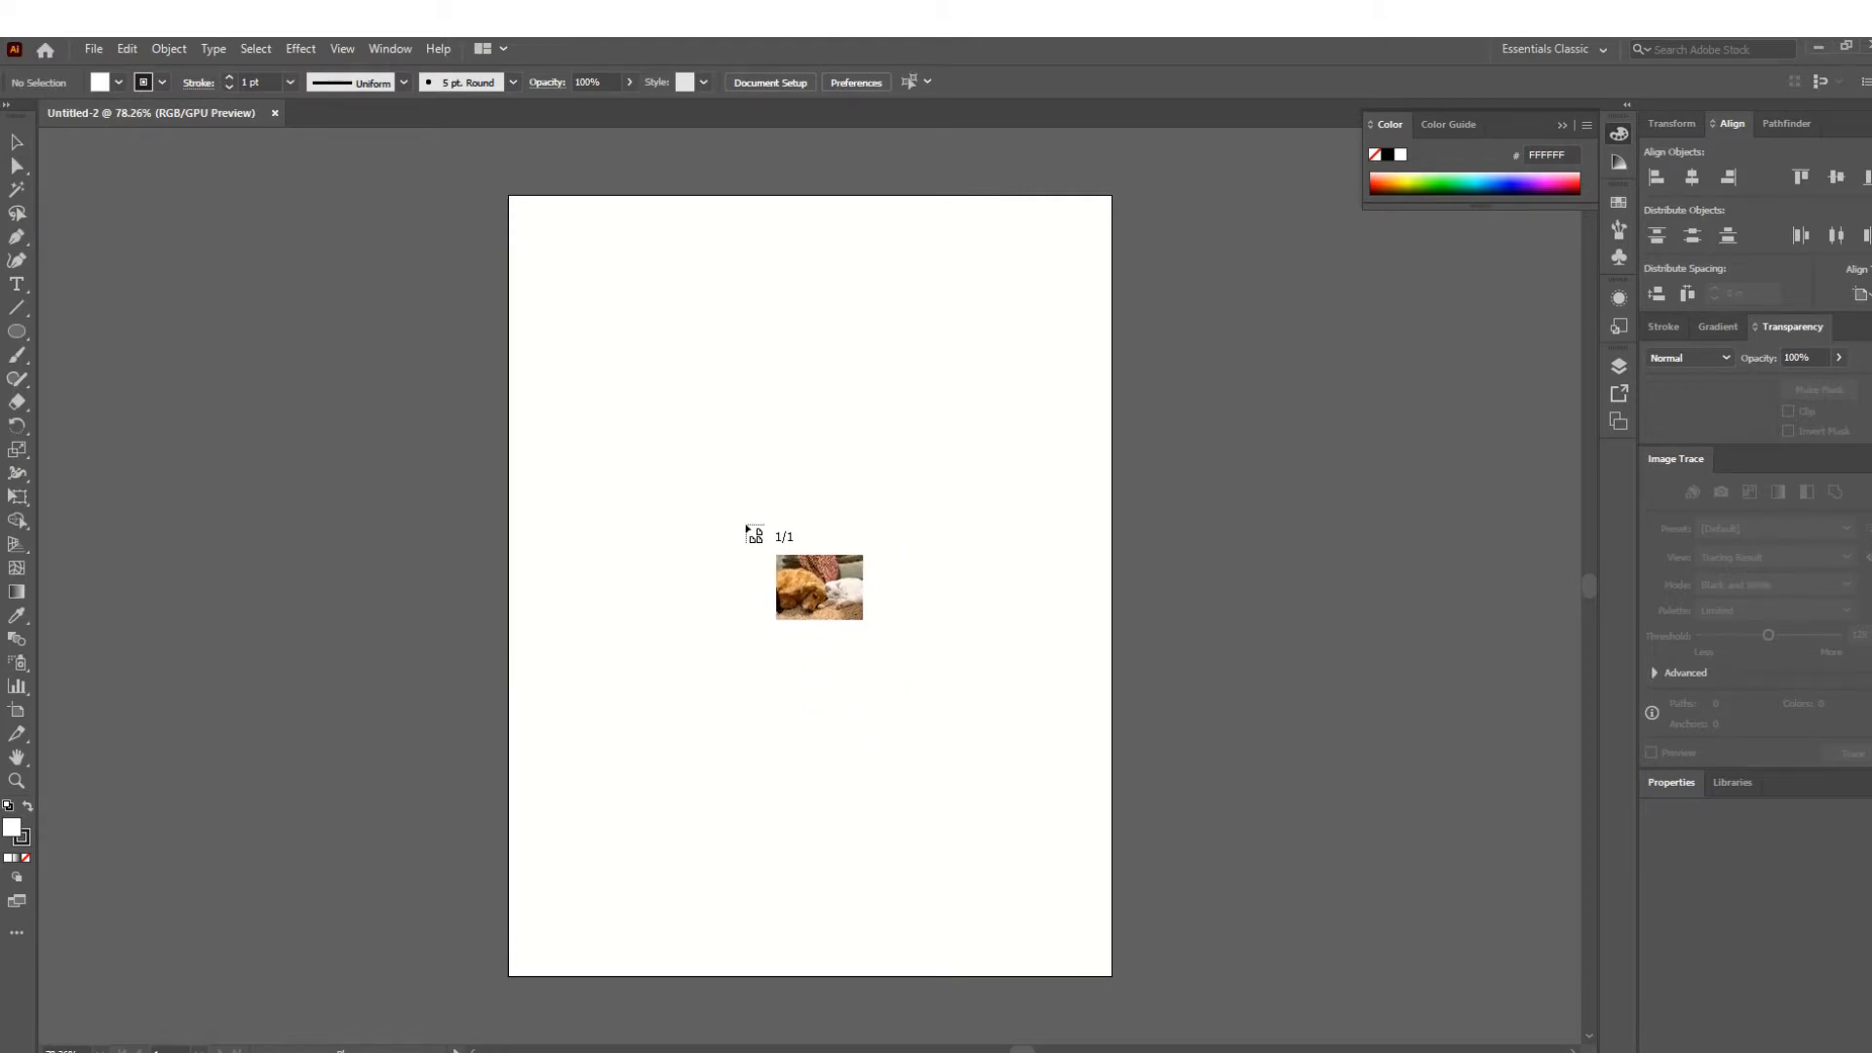
click(746, 528)
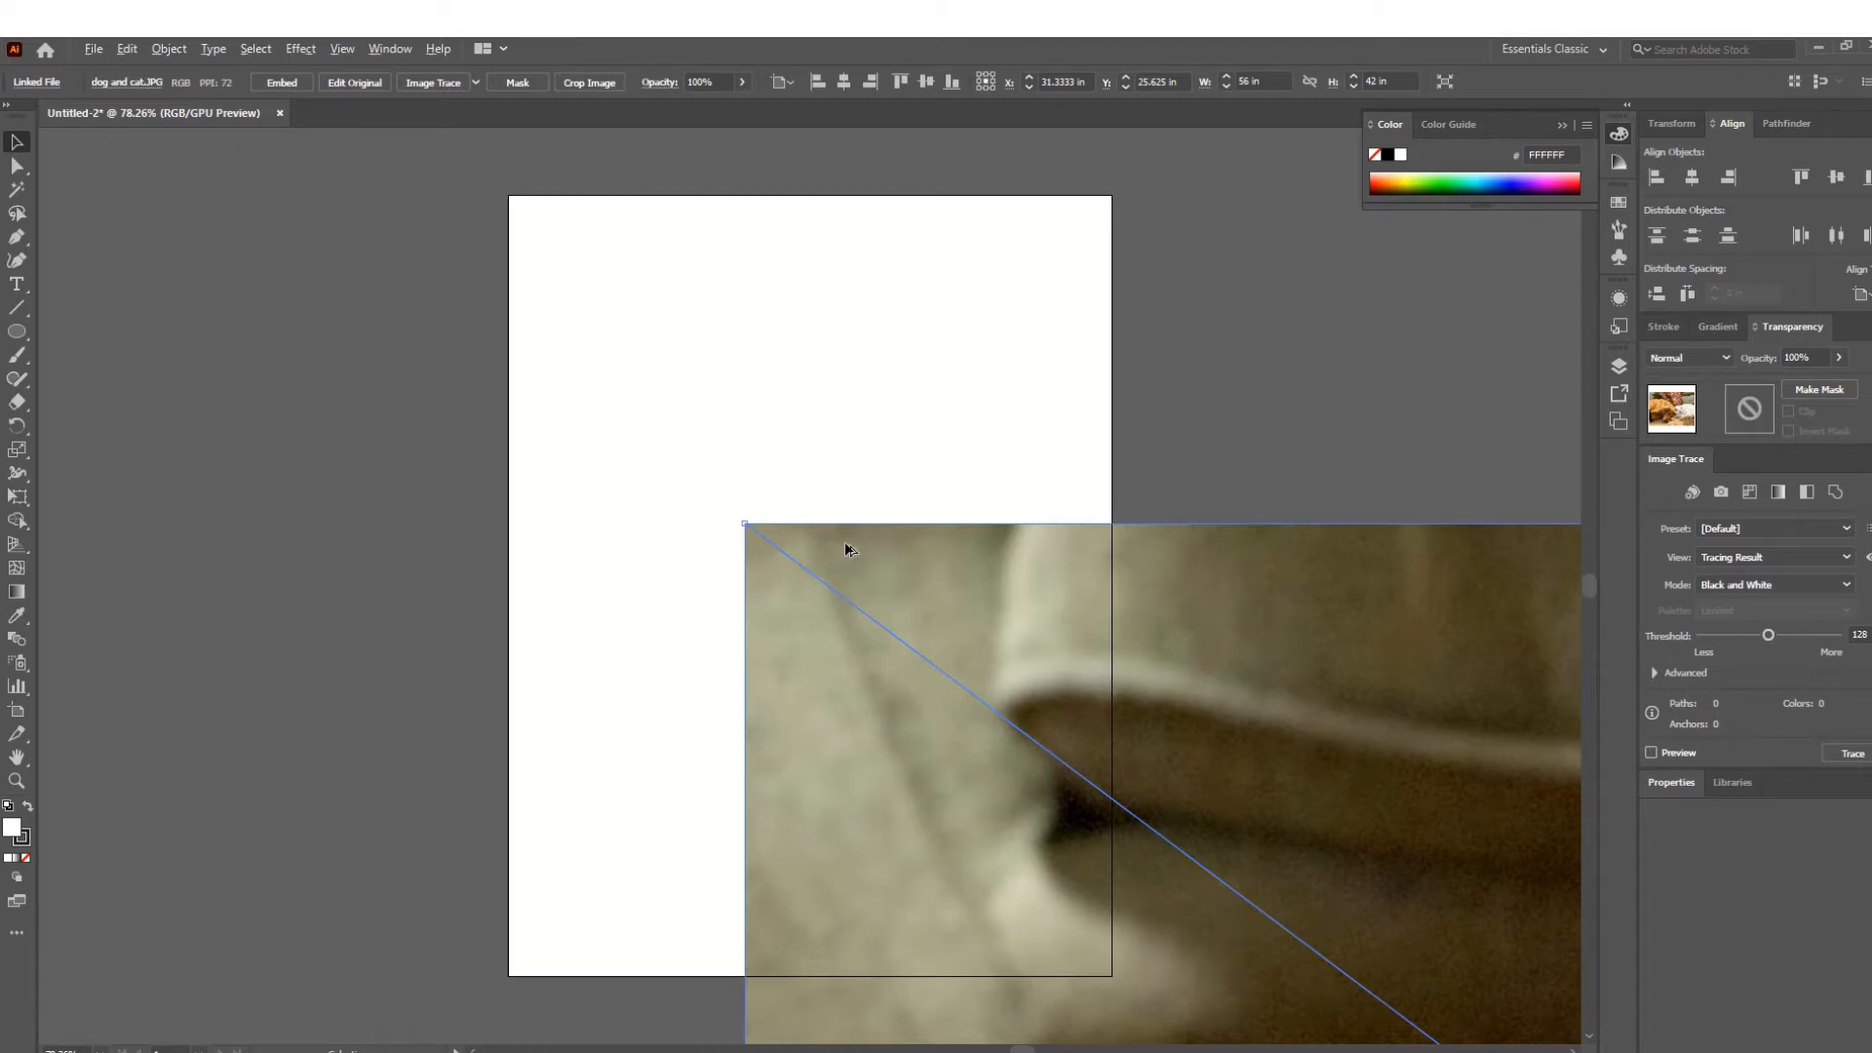
Scale the placed photo down to about 7.2 x 5.4 in and centre it on the artboard.
scroll(844, 541, down, 10)
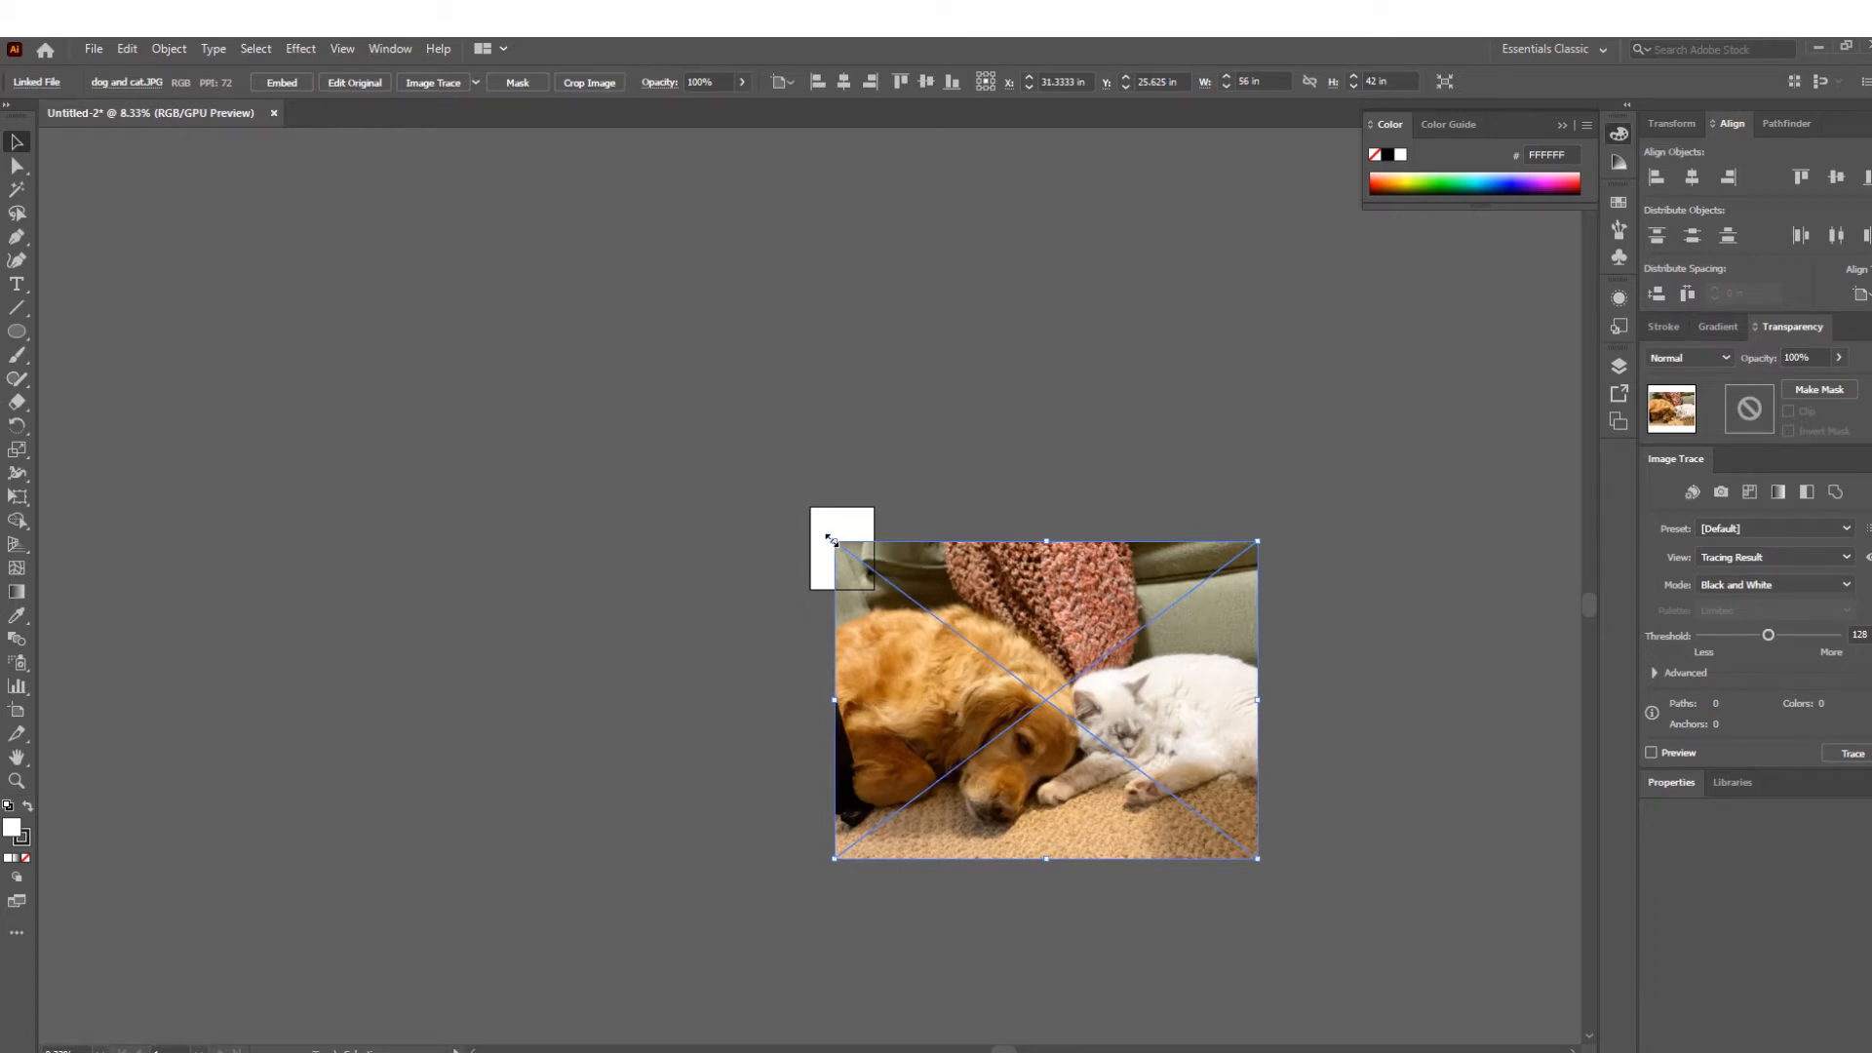
drag(830, 540, 1115, 816)
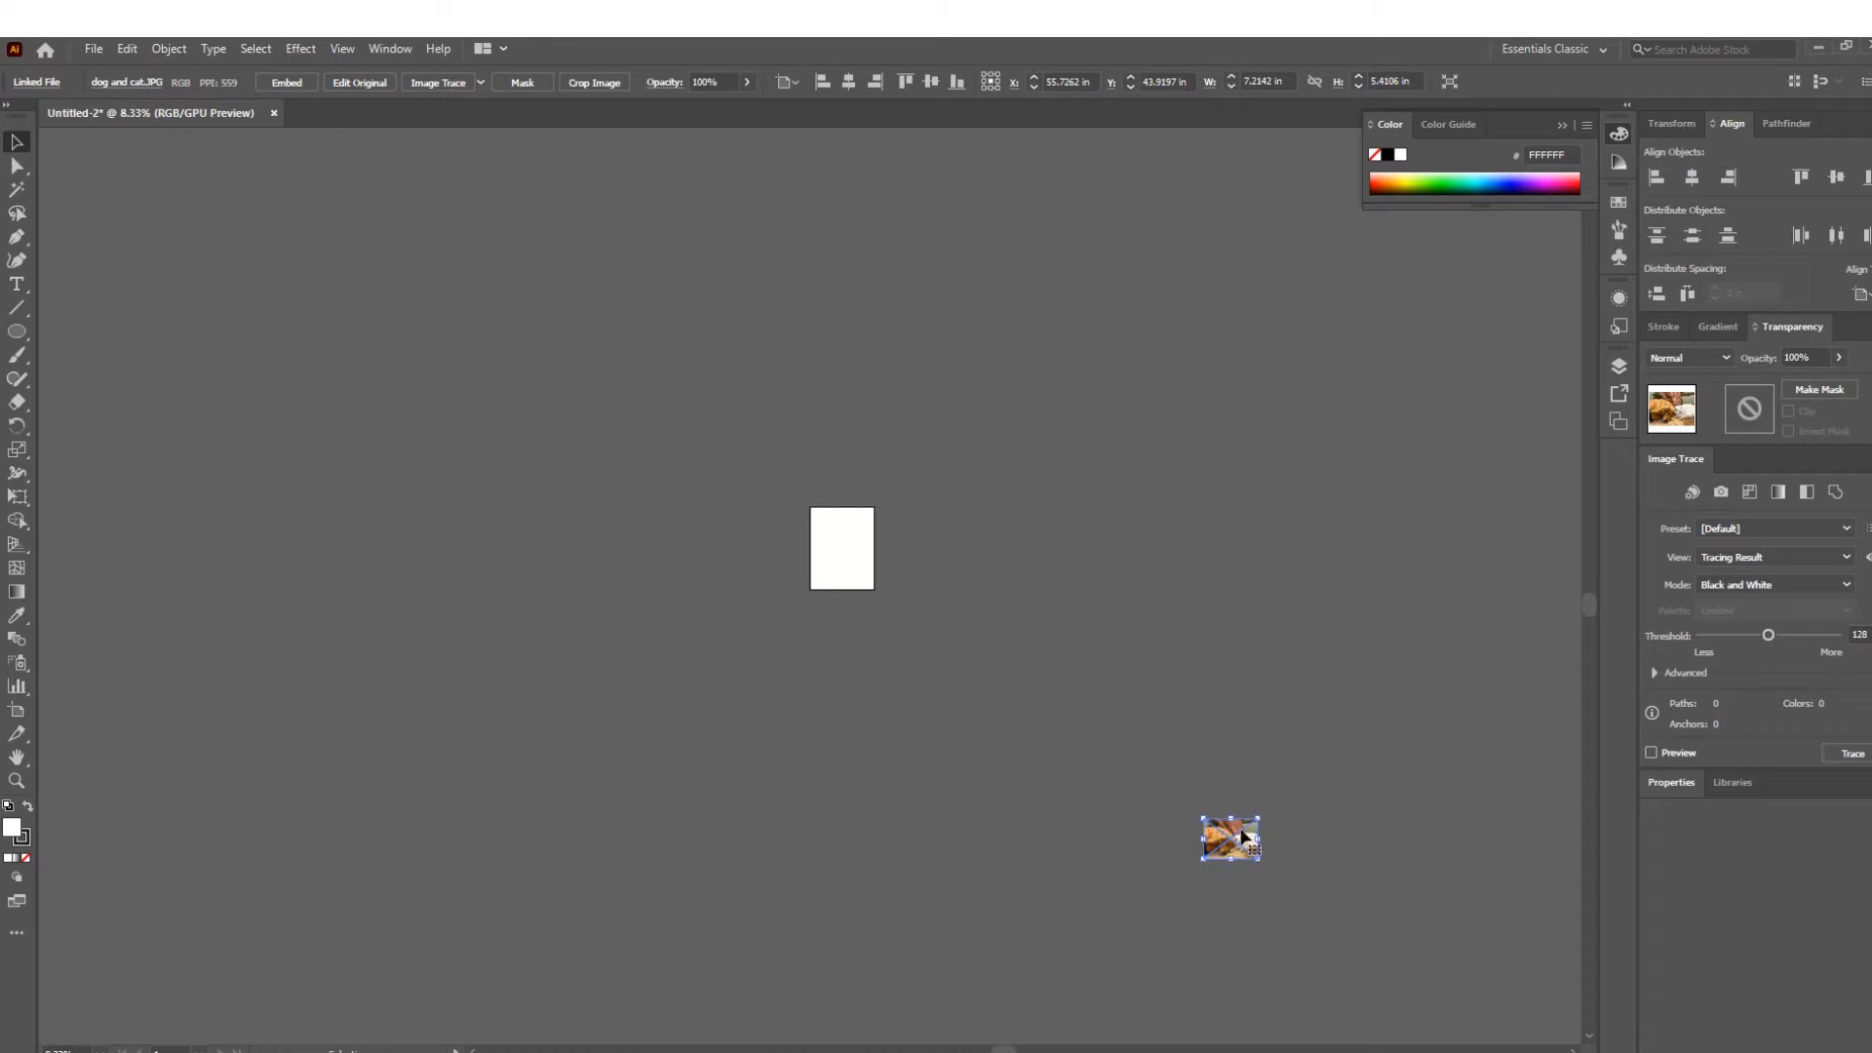
drag(1222, 846, 842, 549)
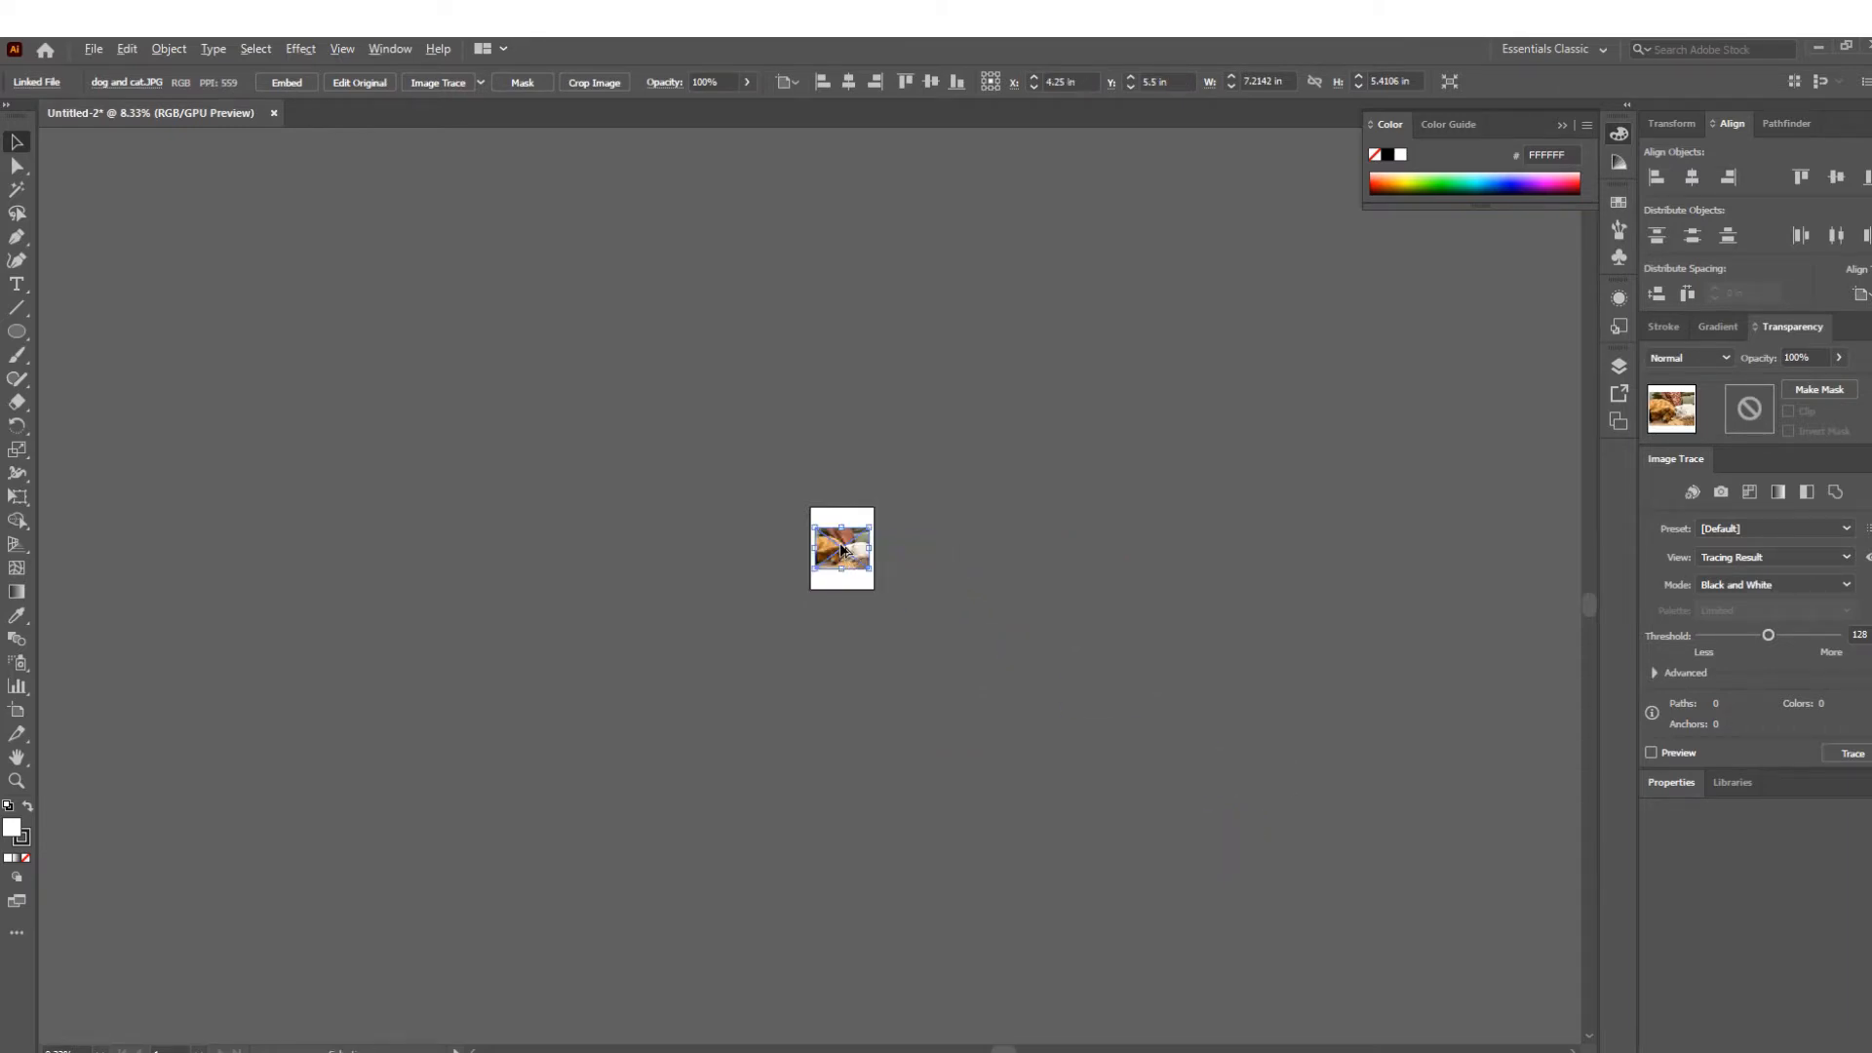
key(ctrl+equal)
key(ctrl+equal)
key(ctrl+equal)
key(ctrl+equal)
key(ctrl+equal)
key(ctrl+equal)
key(ctrl+equal)
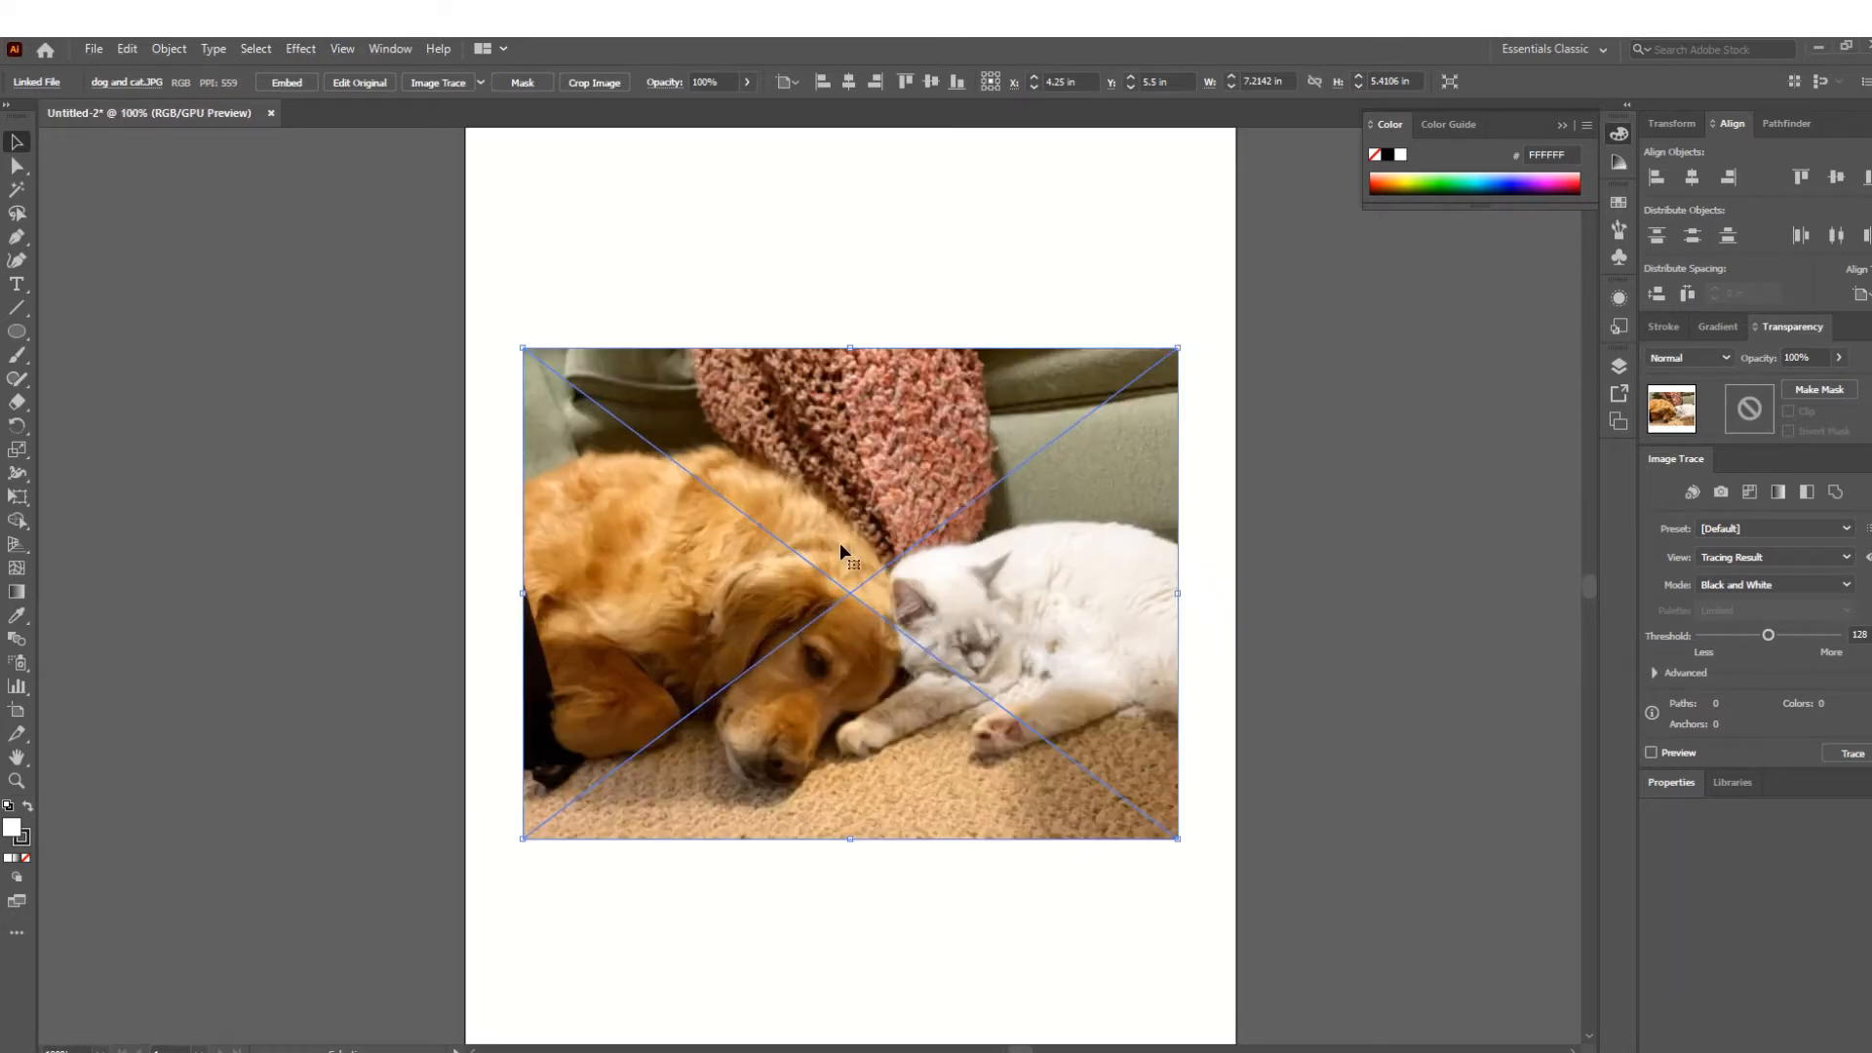
scroll(841, 552, down, 1)
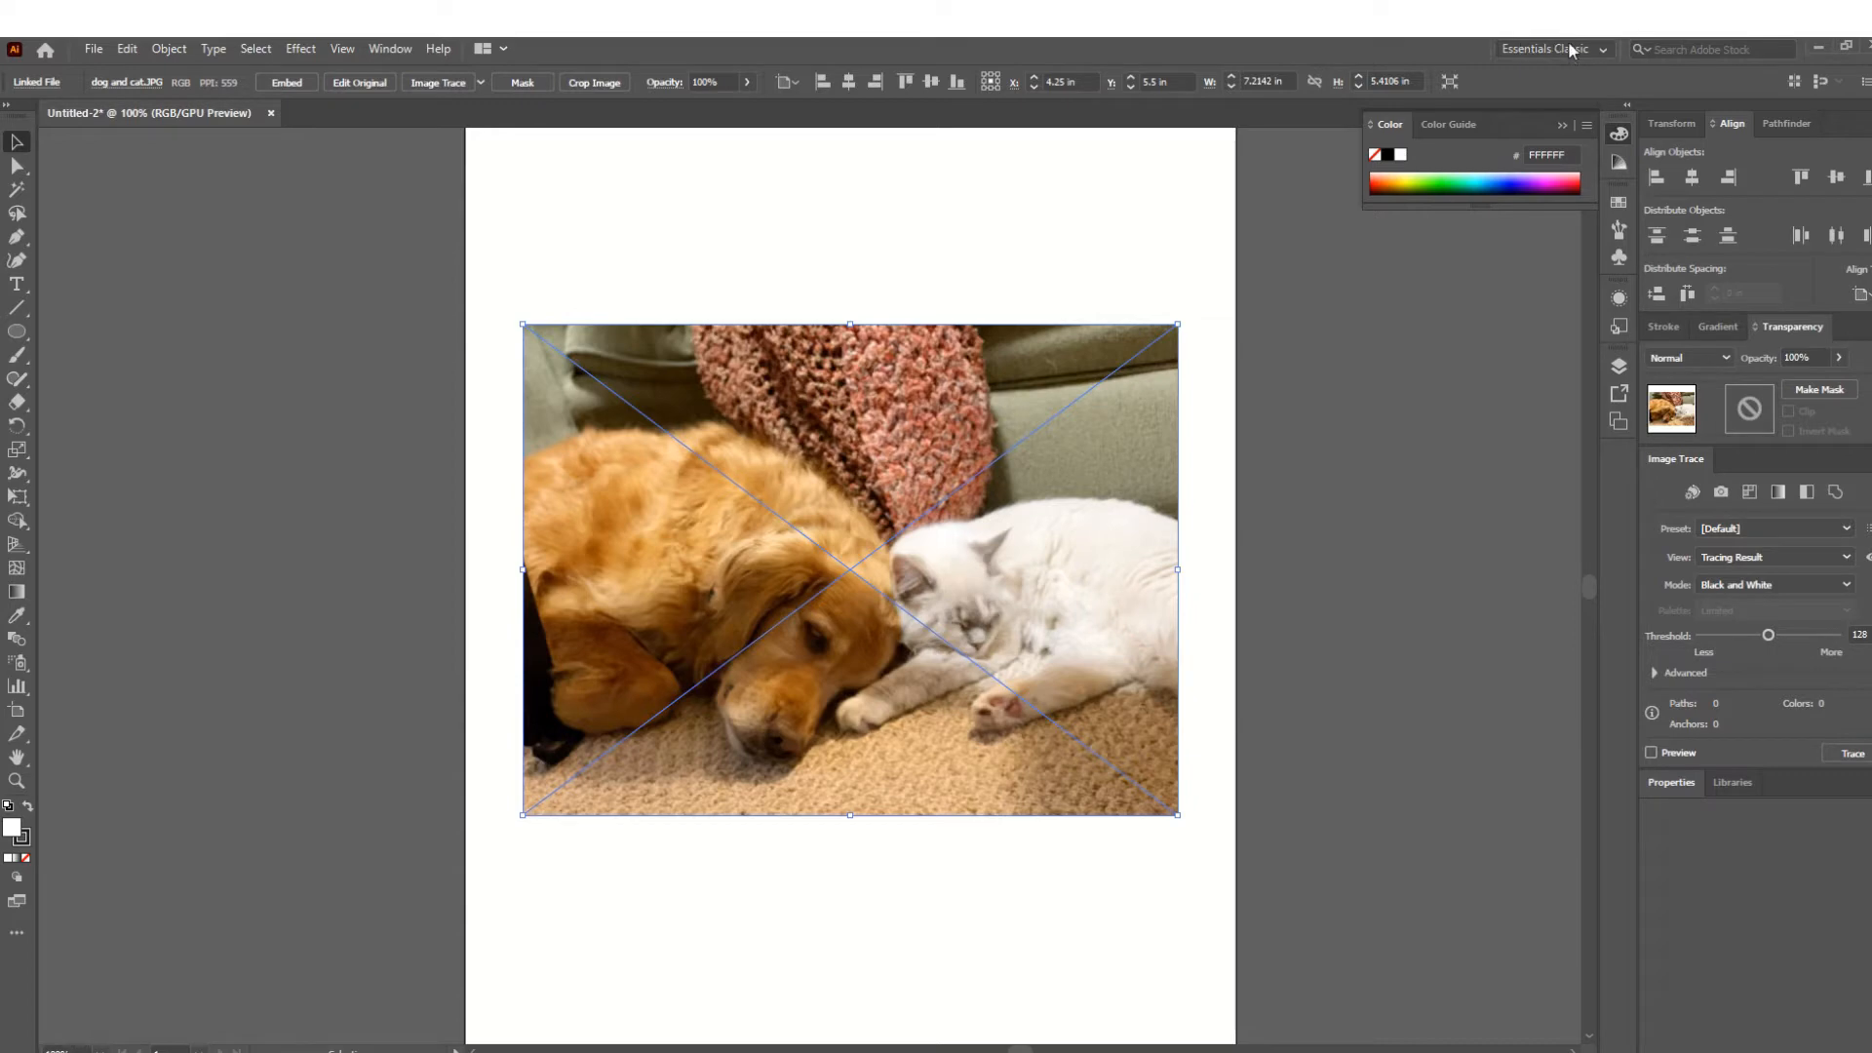
Choose the Essentials Classic workspace and embed the linked photo in the document.
click(1601, 49)
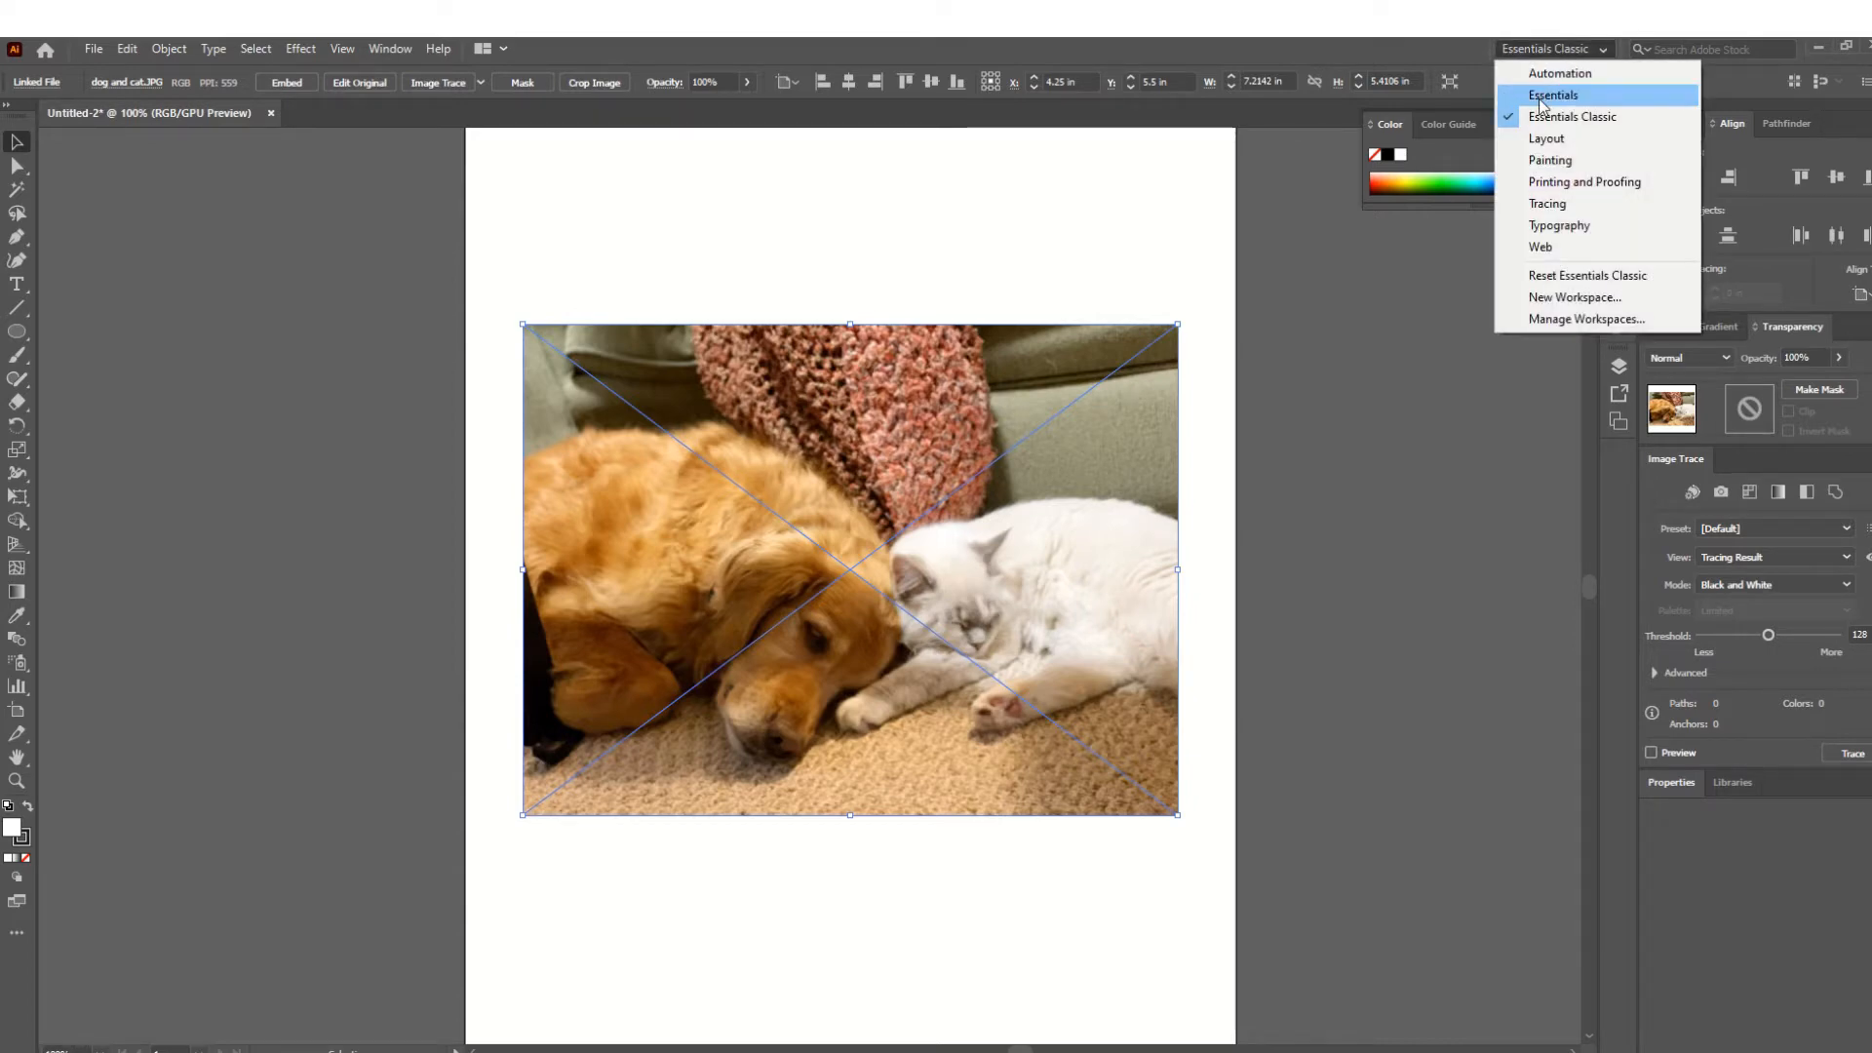
click(1600, 119)
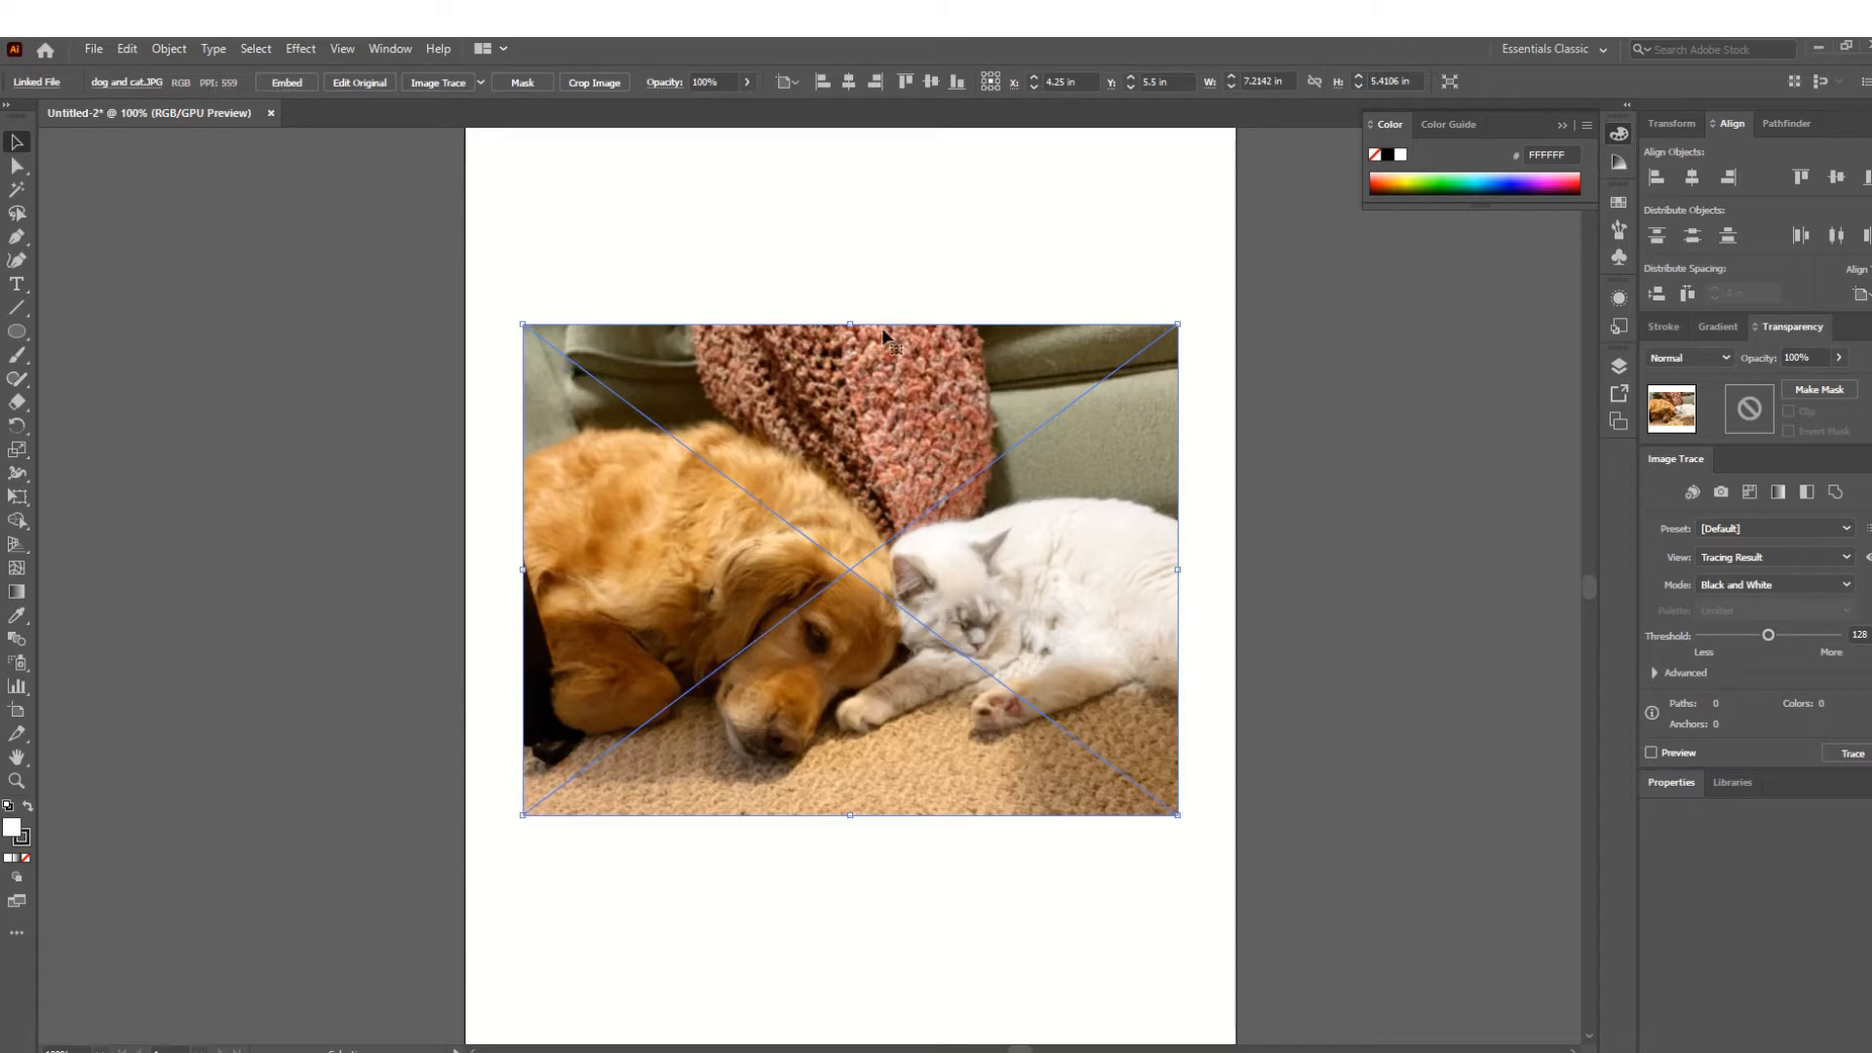
click(286, 83)
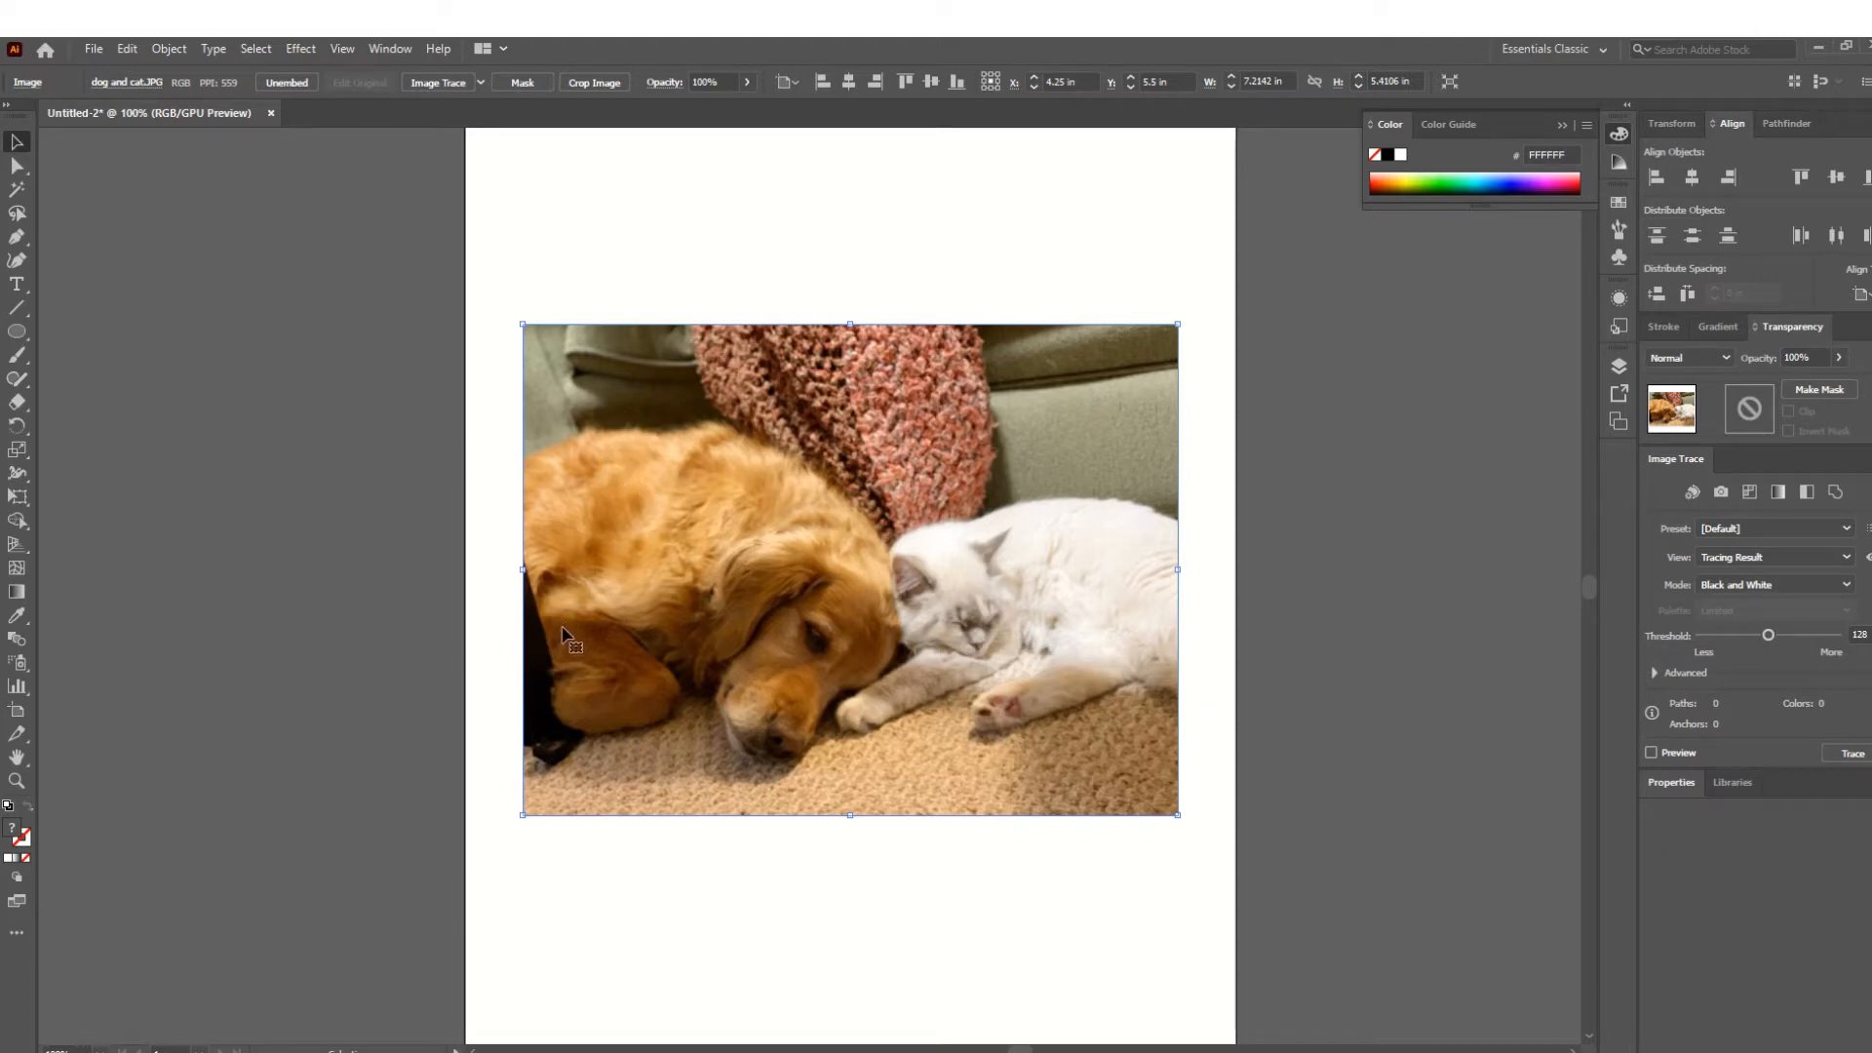
Draw a rectangle about 7 x 5.15 in over the photo, just inside its edges.
click(17, 333)
click(15, 335)
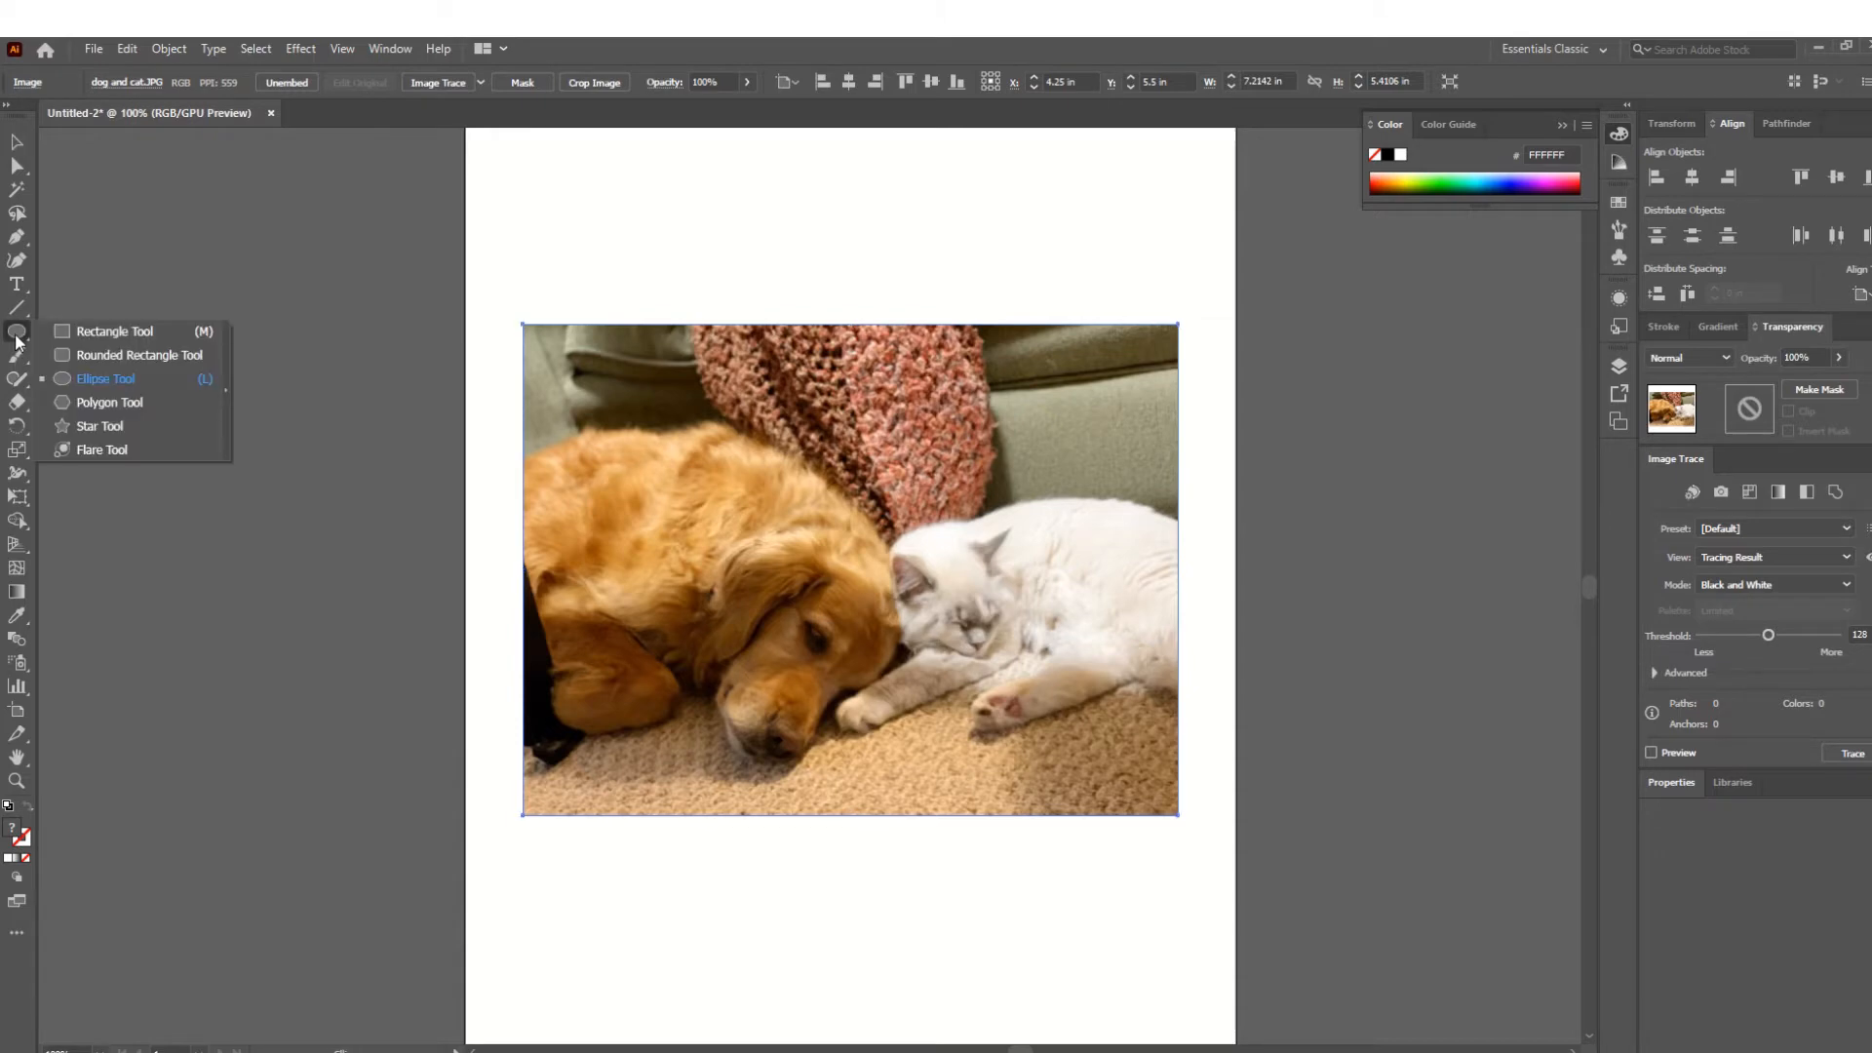
click(114, 334)
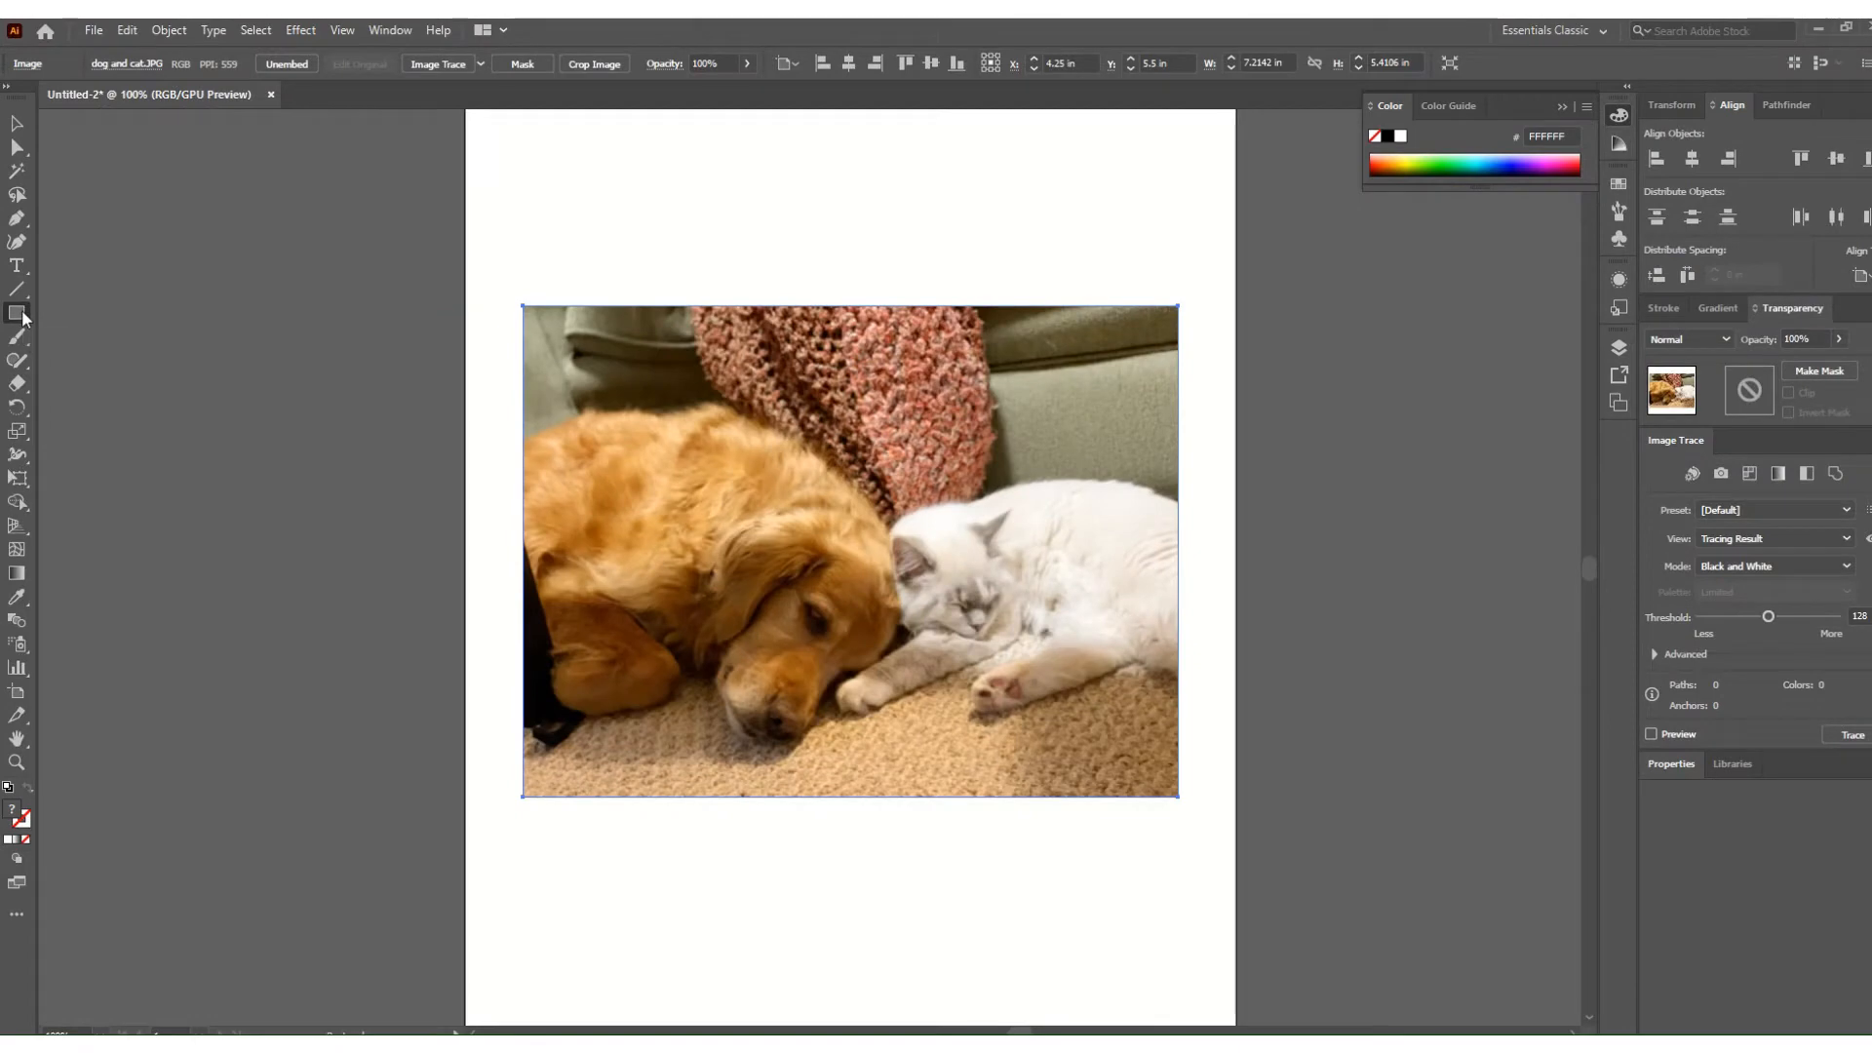
drag(21, 315, 94, 326)
drag(531, 314, 1167, 782)
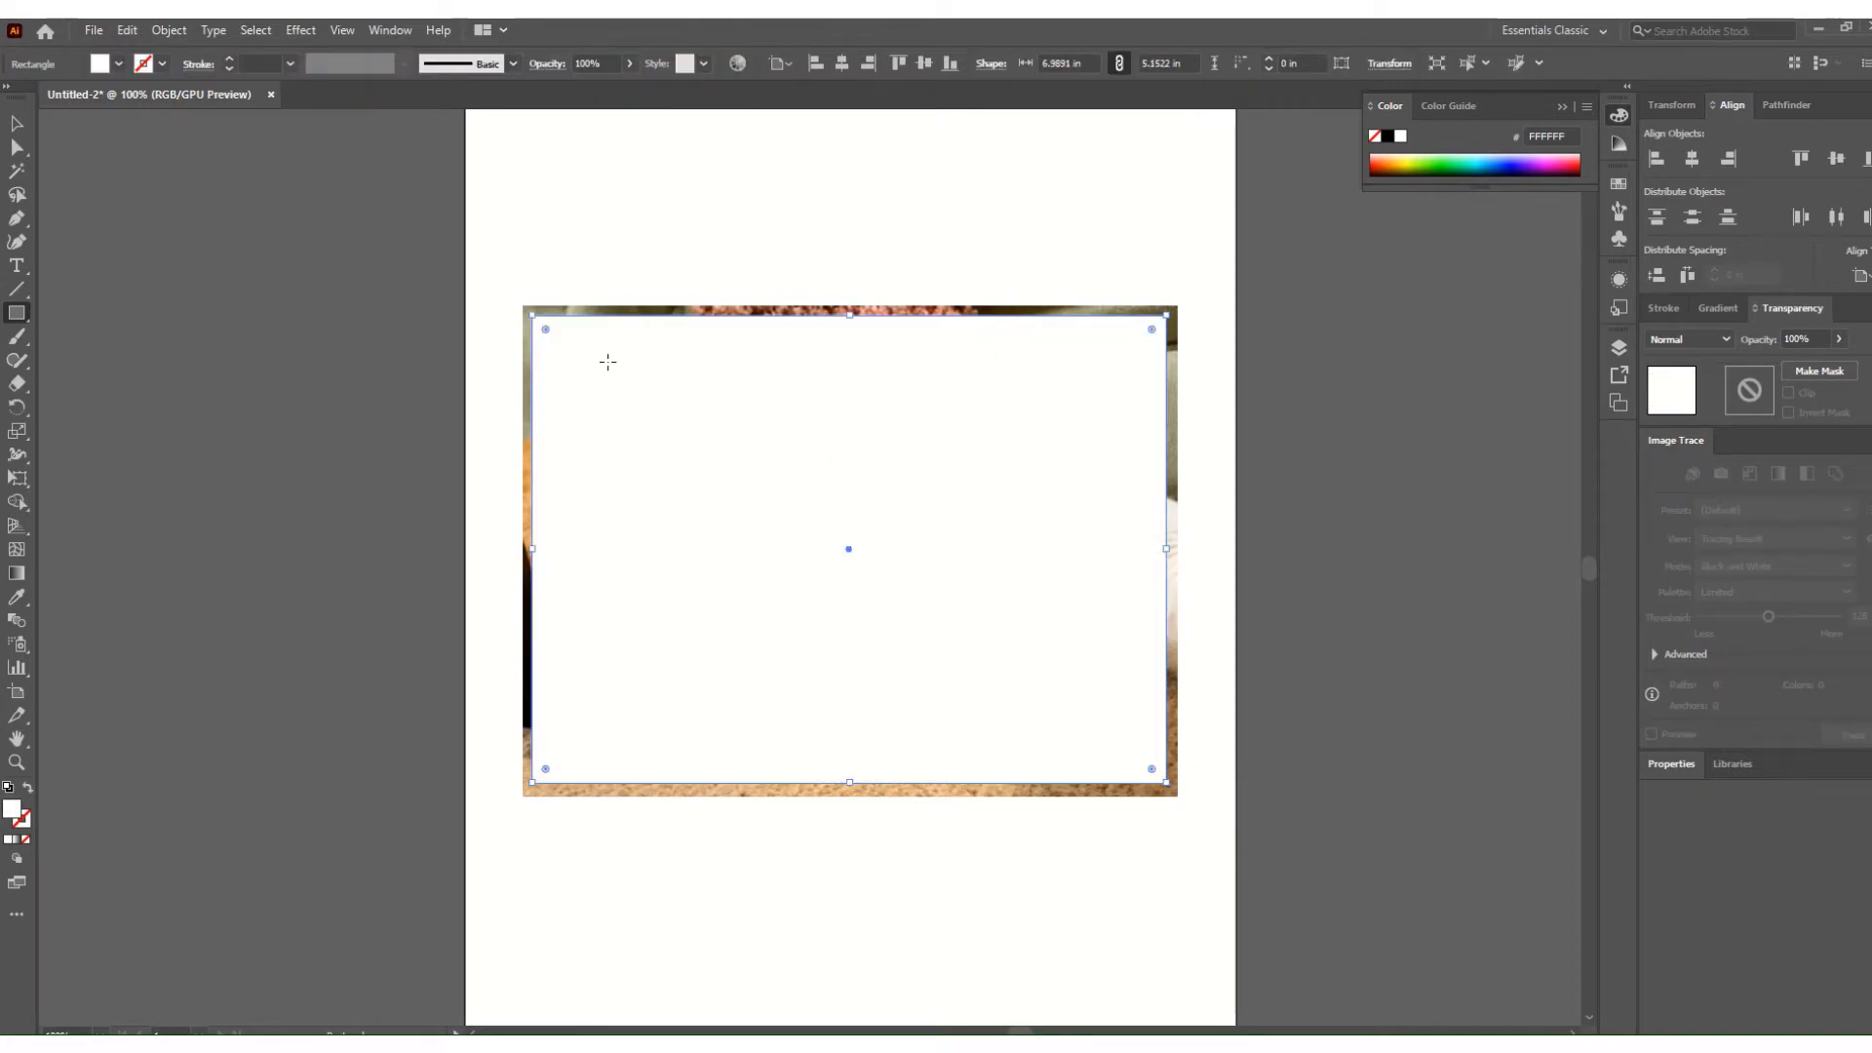
Swap the rectangle's fill and stroke so it has a white outline without fill, and set the stroke weight to 0.25 pt.
click(26, 789)
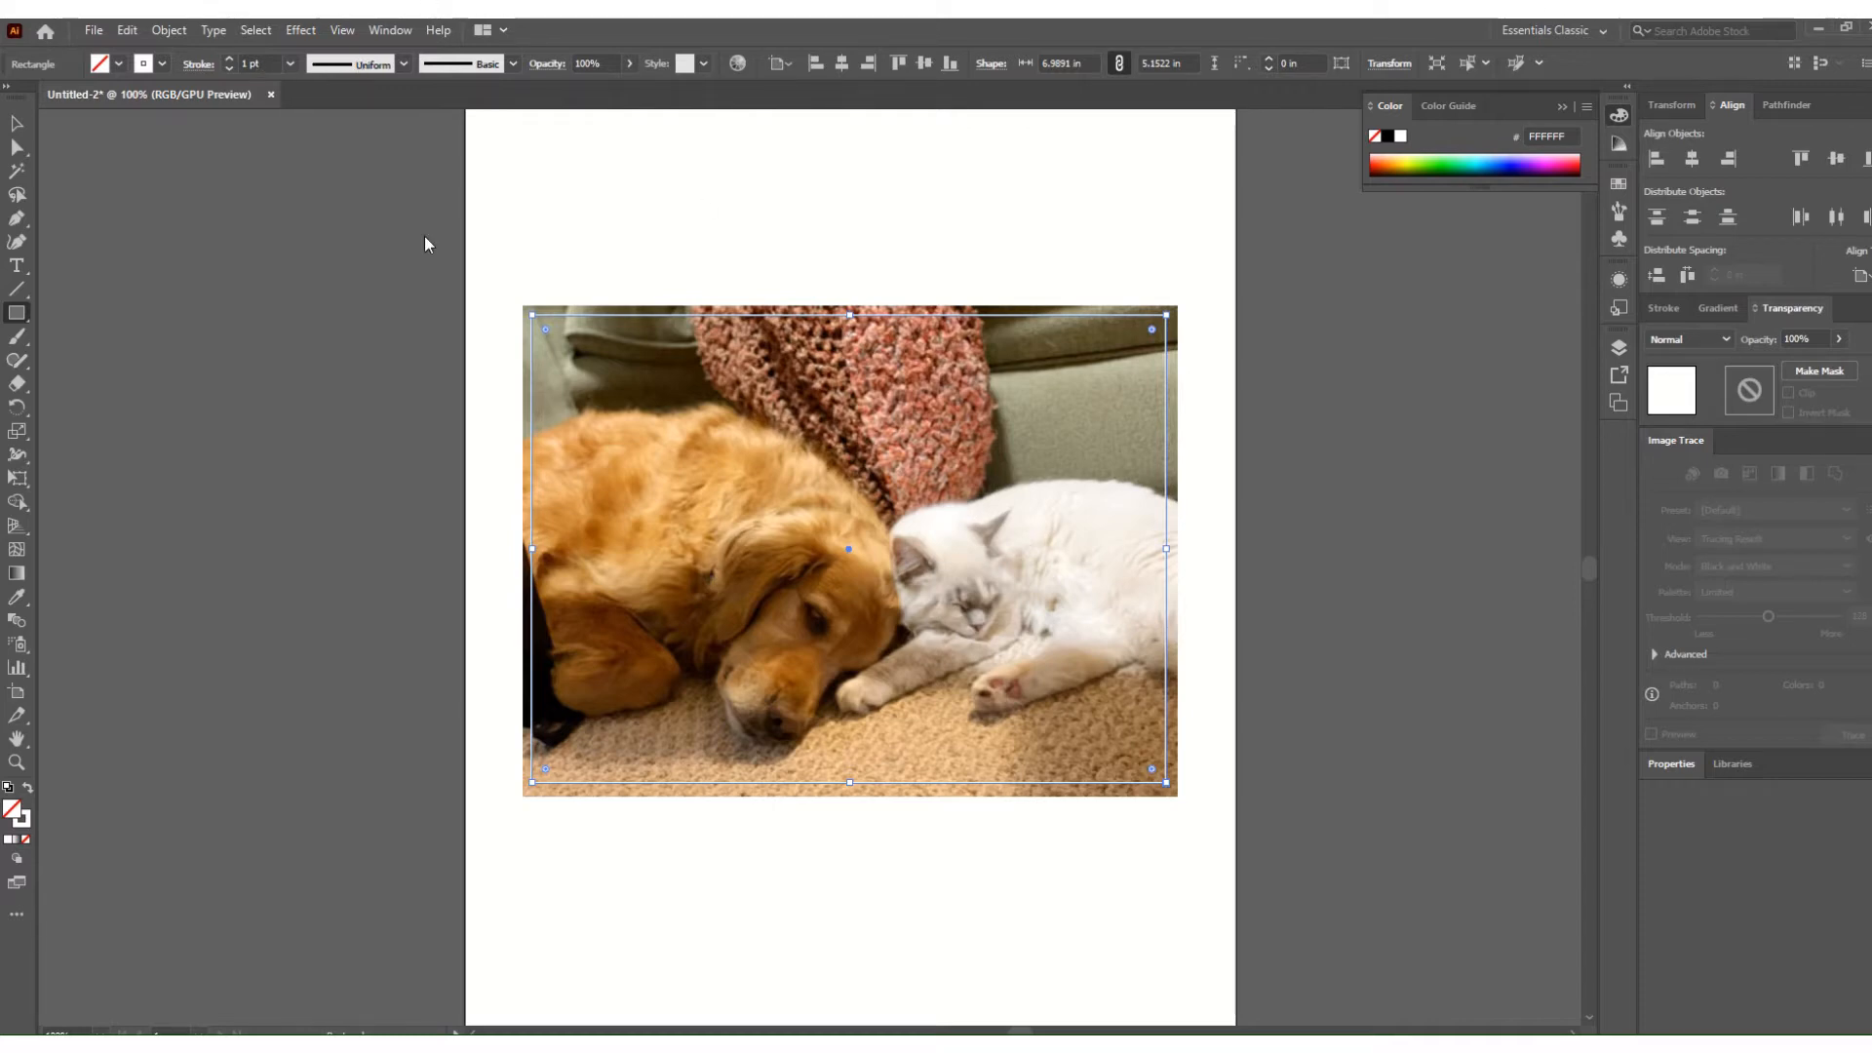
click(244, 65)
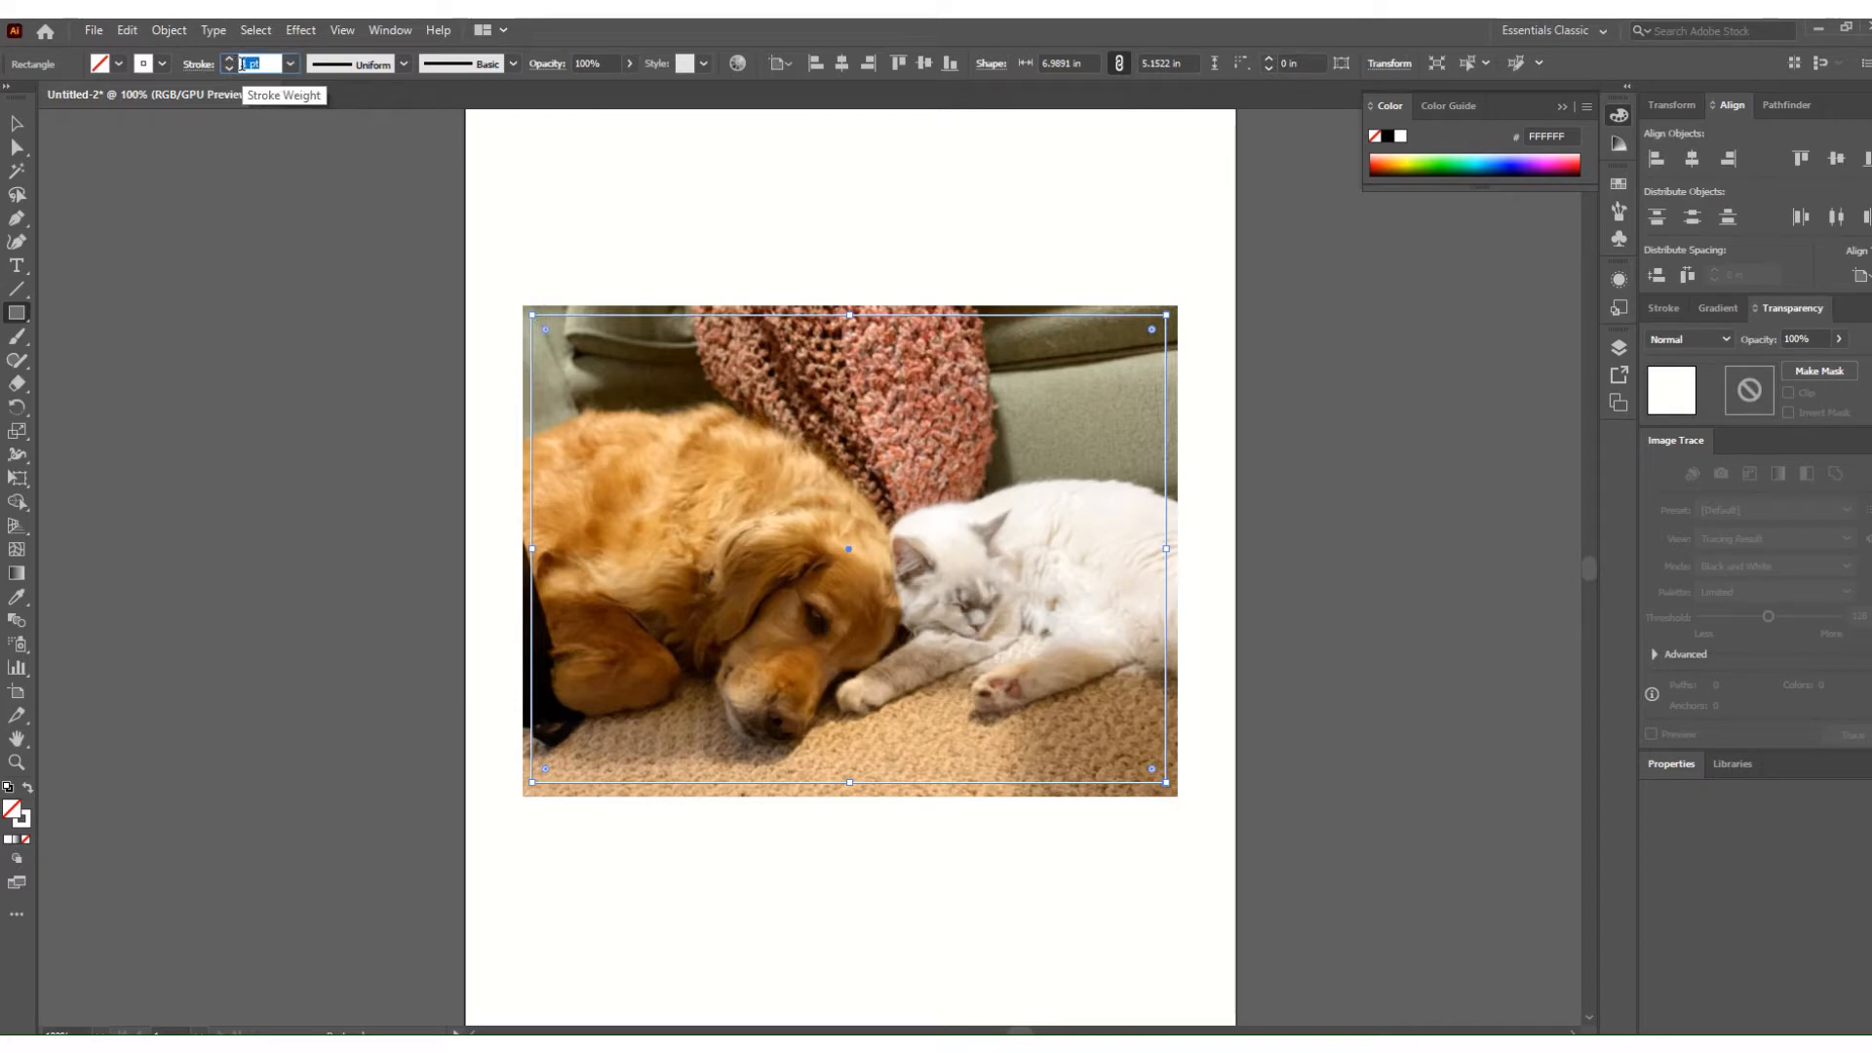
key(BackSpace)
text(.25)
key(Return)
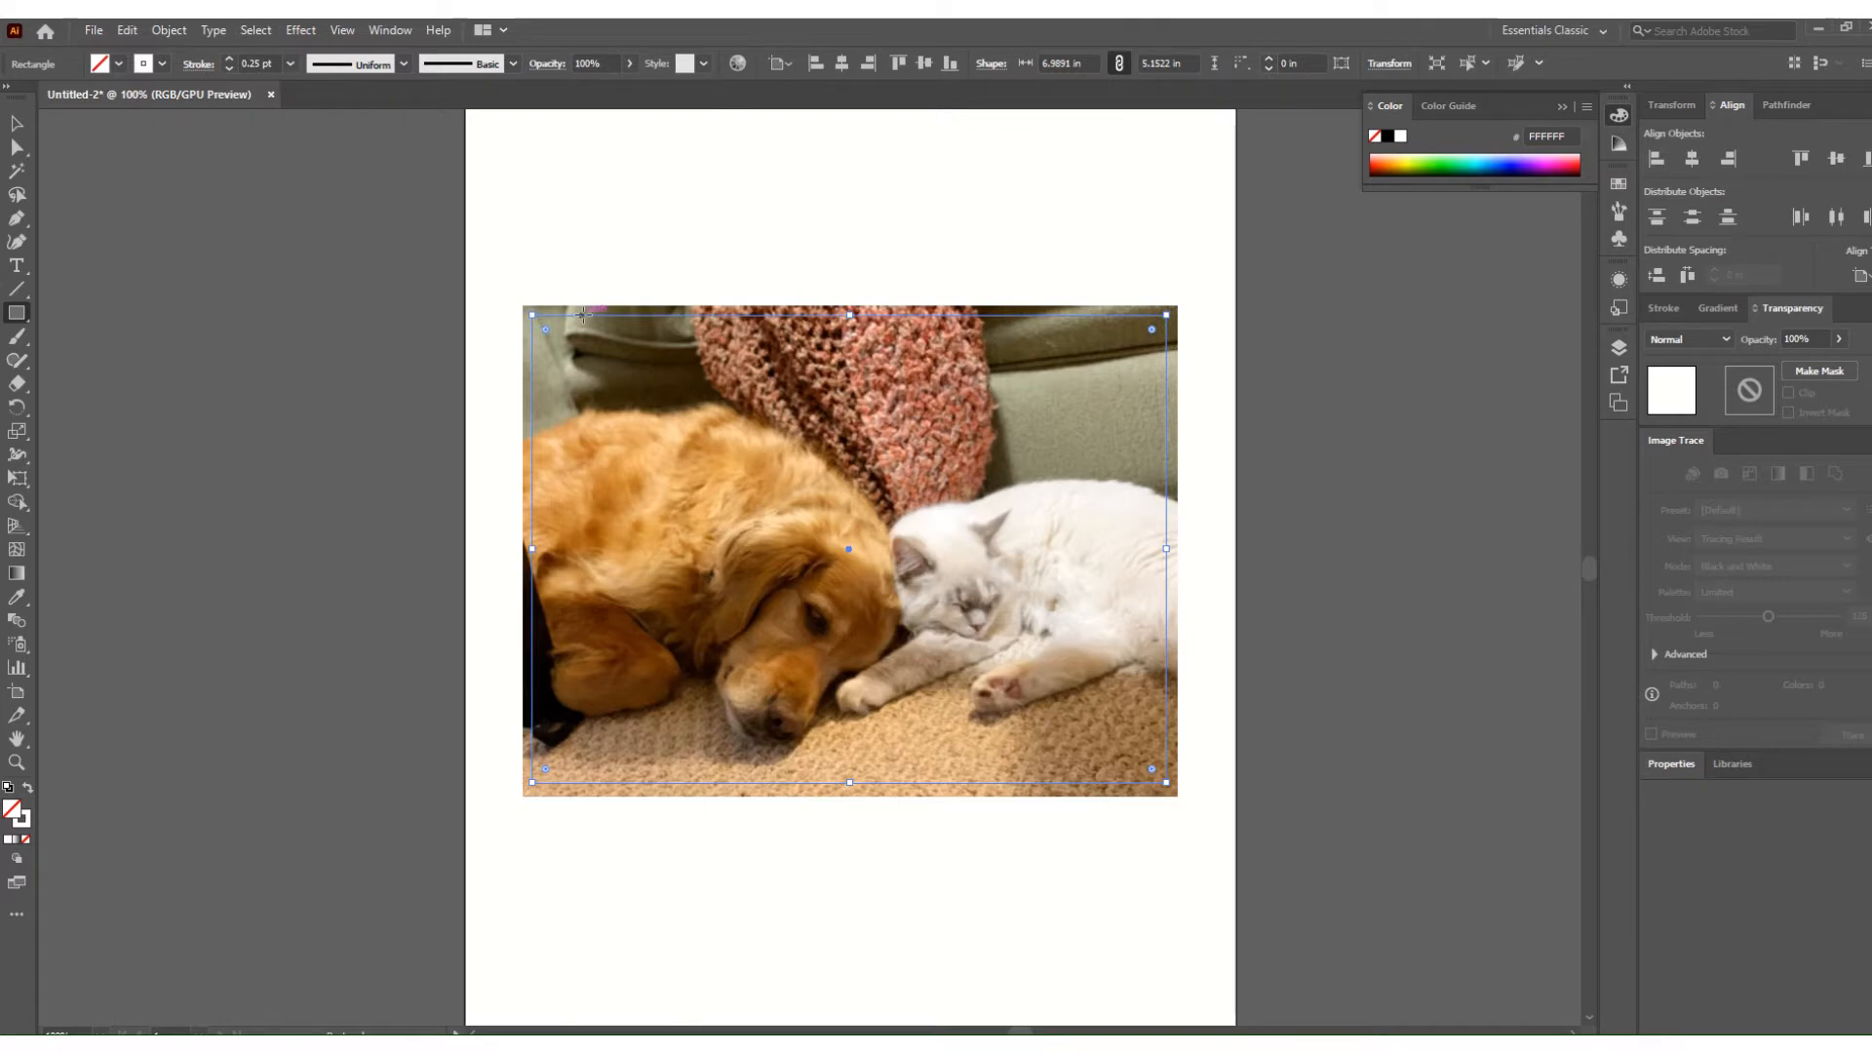
click(17, 123)
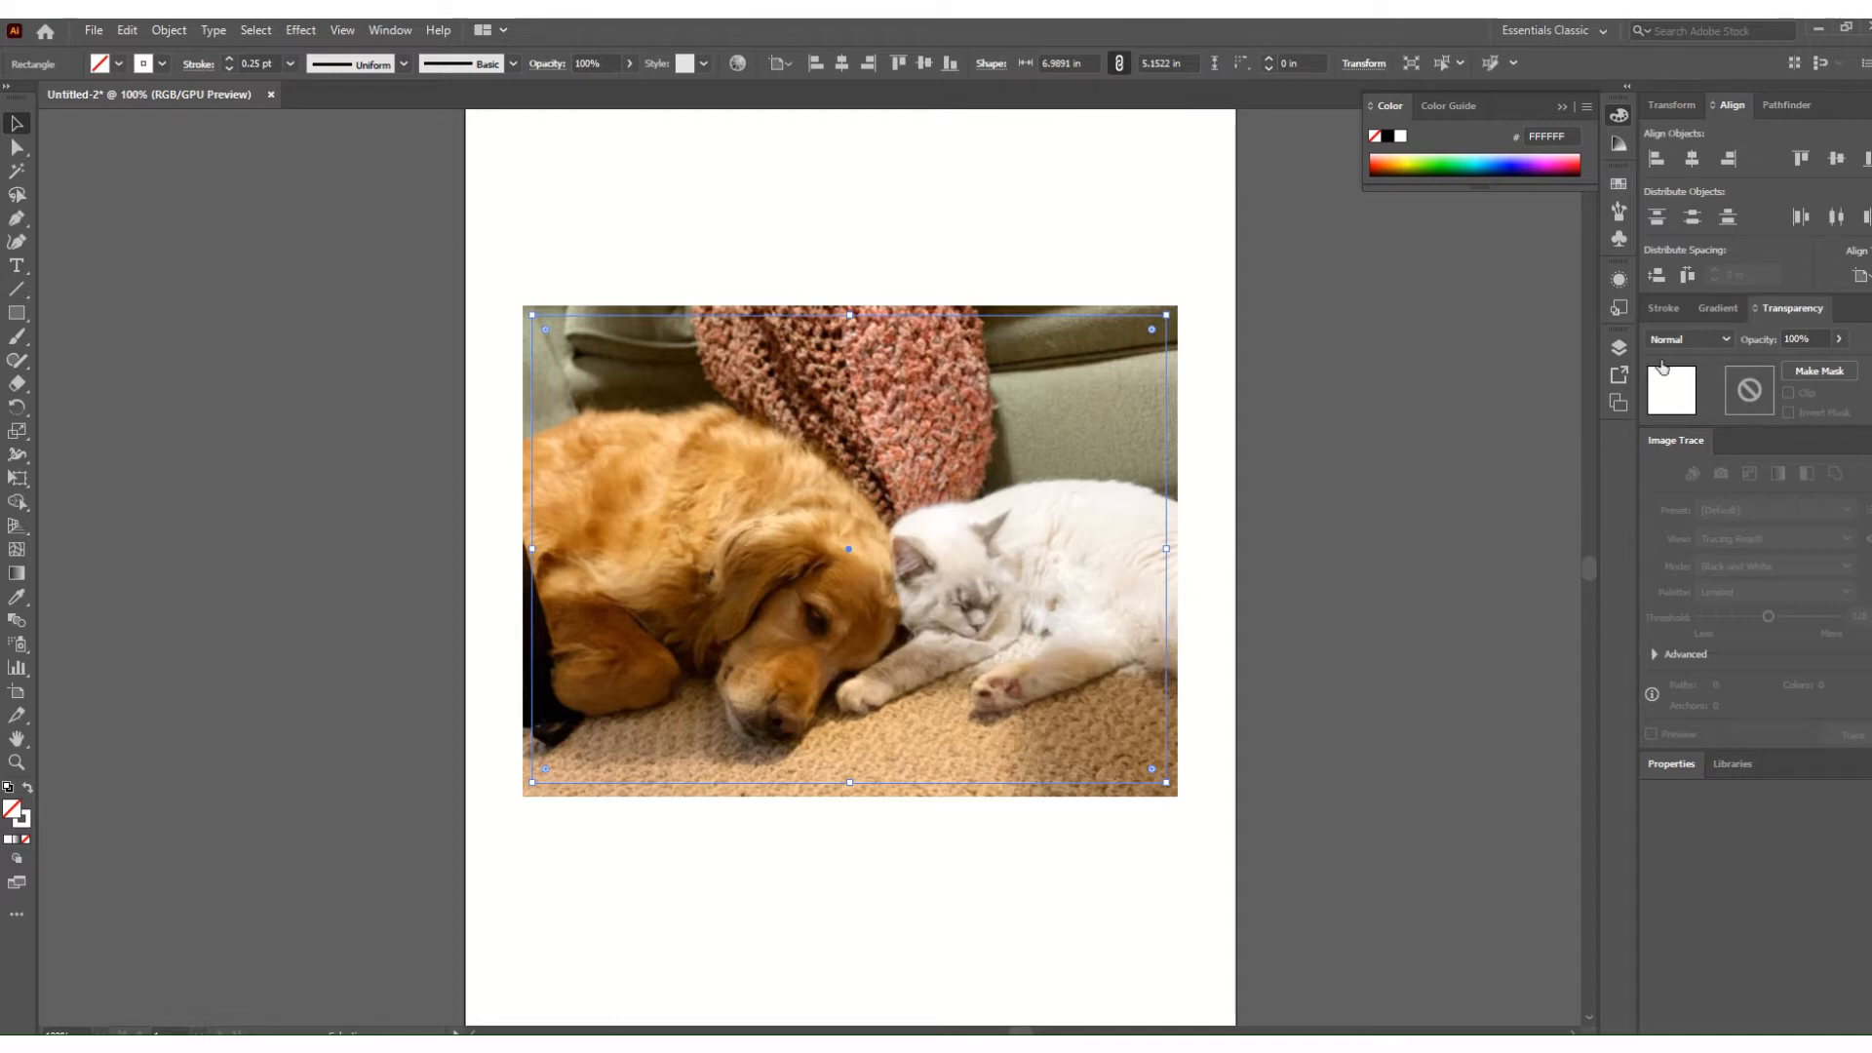
Display the document's color swatches and deselect the rectangle.
click(389, 30)
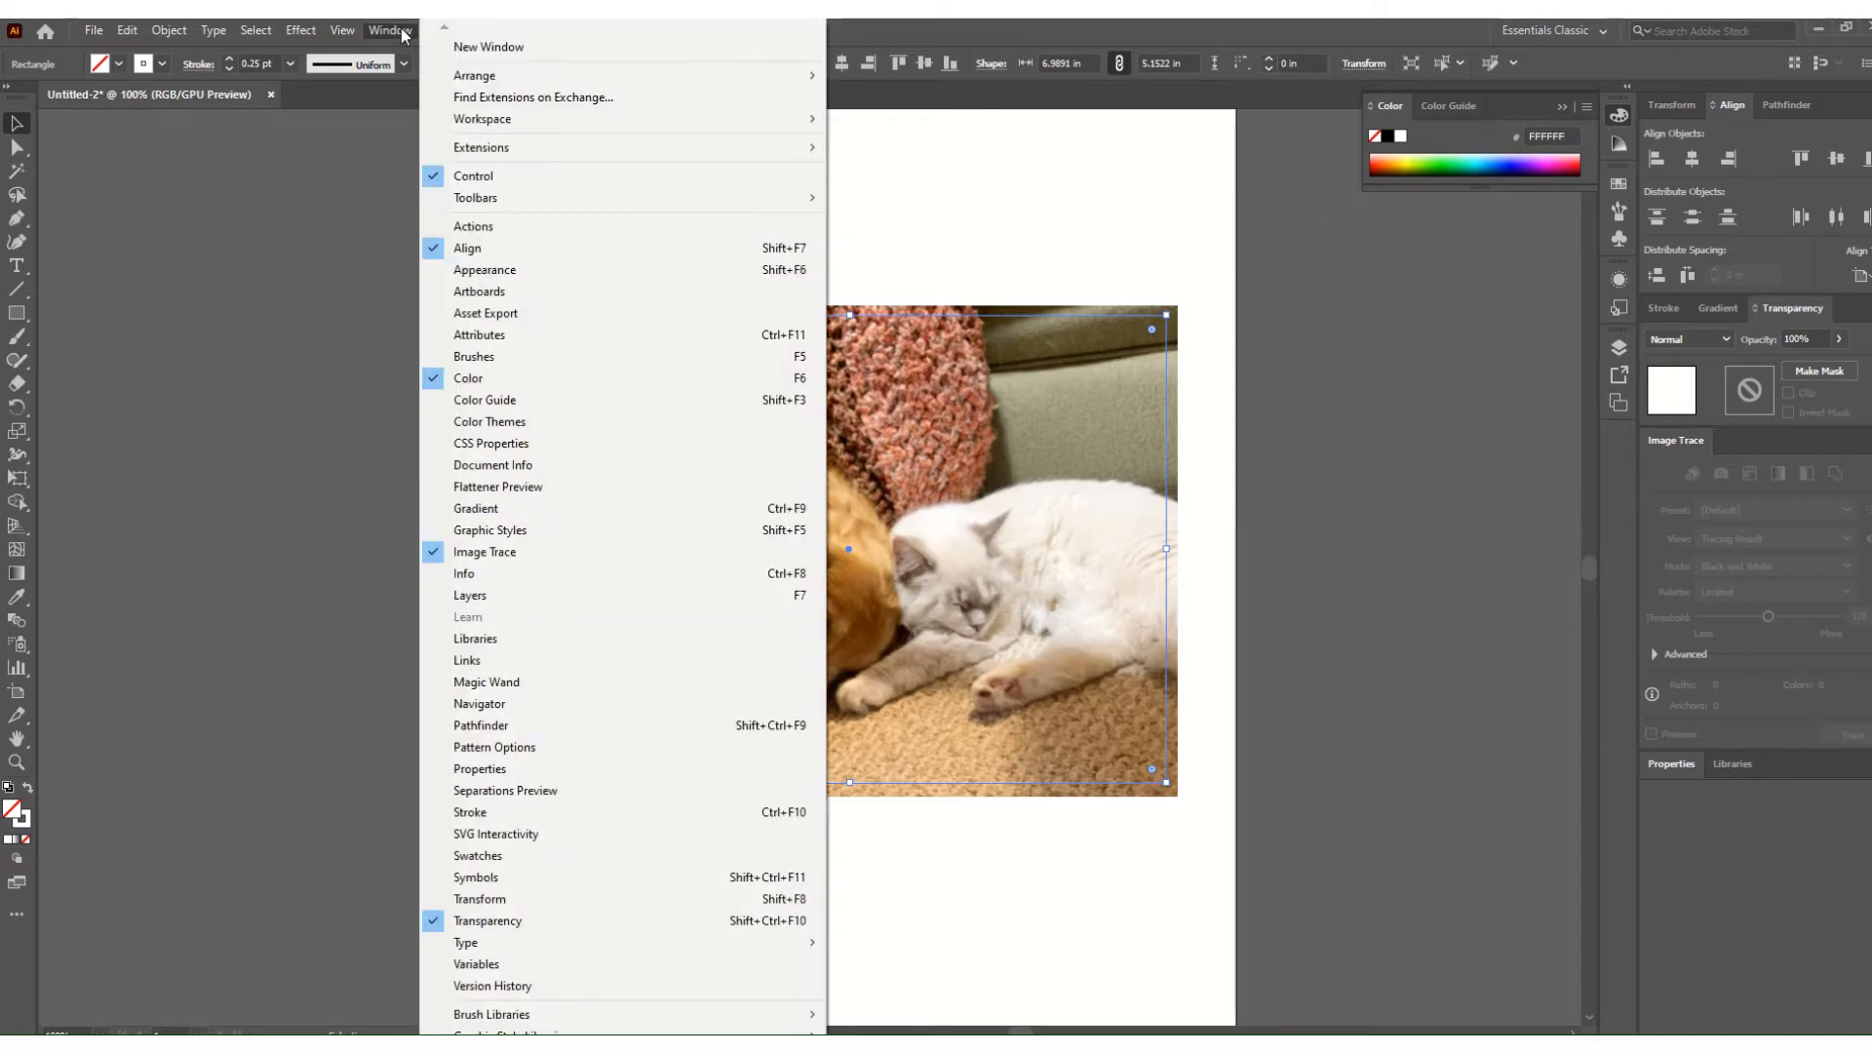
click(490, 855)
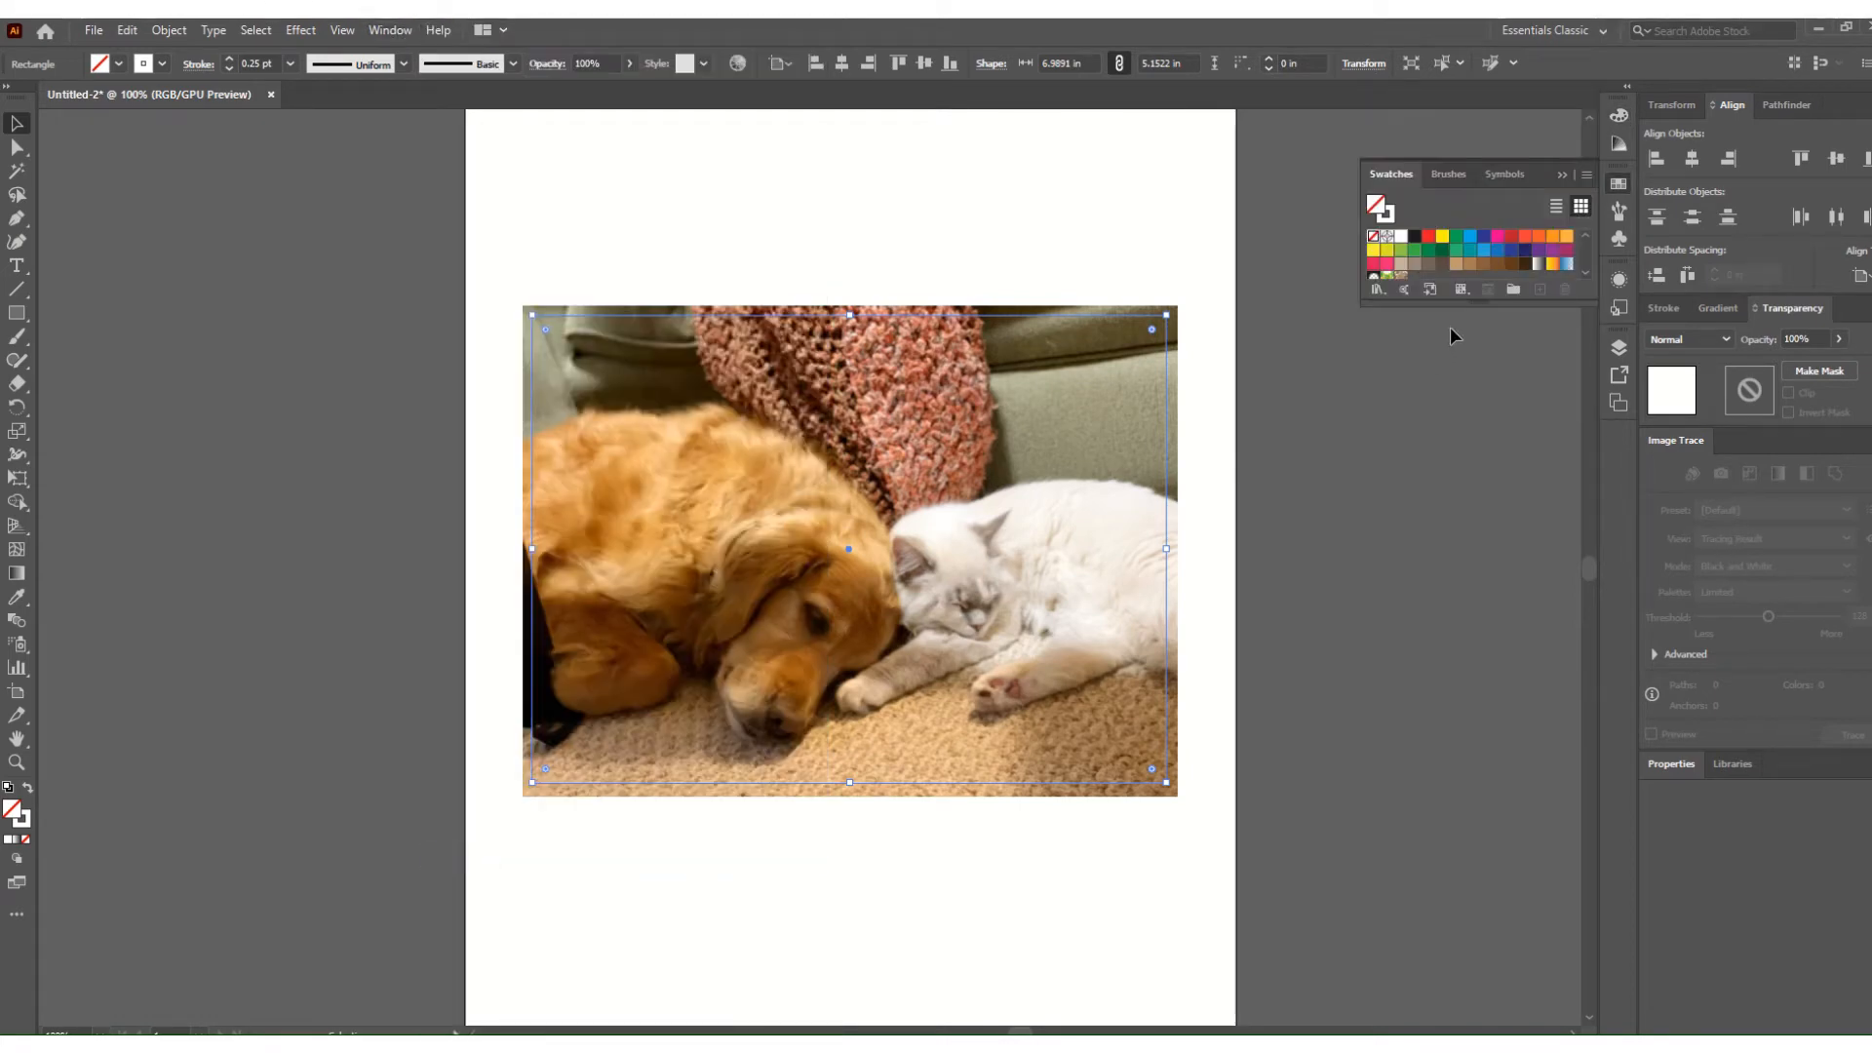
click(1587, 177)
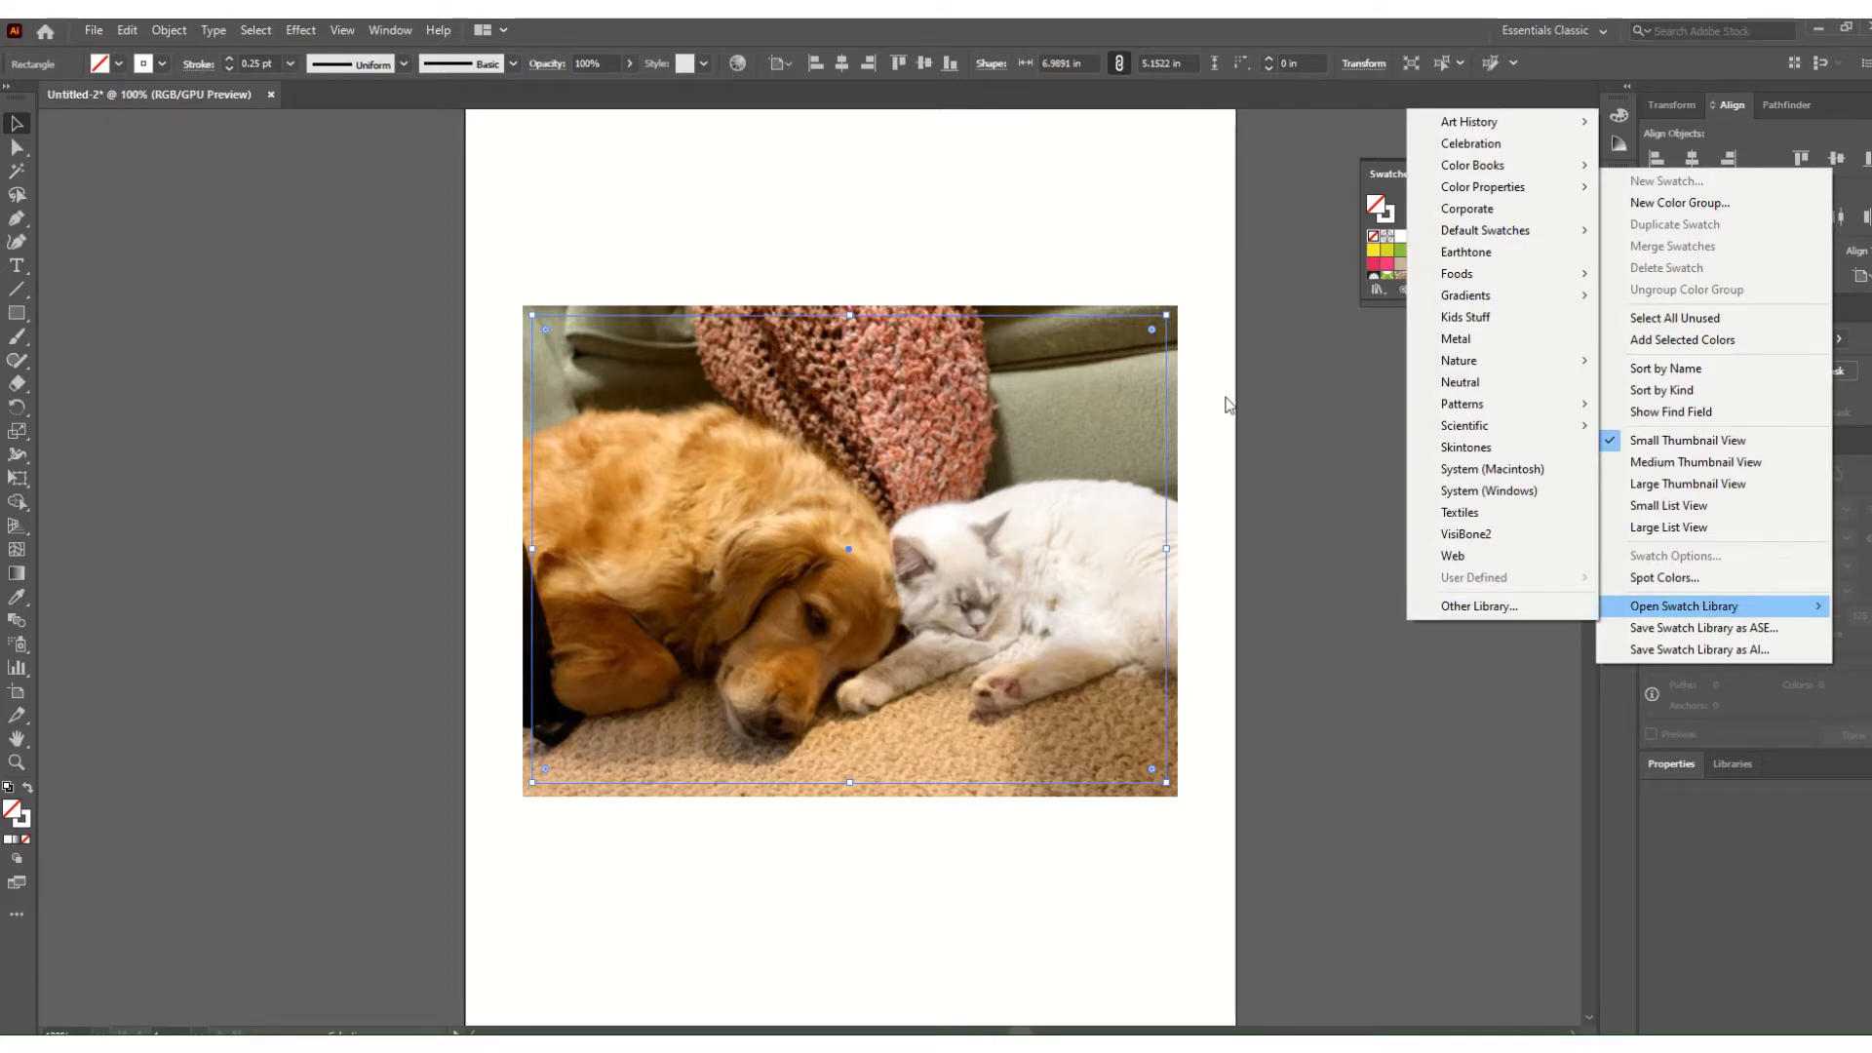
click(1283, 403)
Load the Roland VersaWorks swatch library from the Desktop and move its swatches off the artboard.
click(1587, 176)
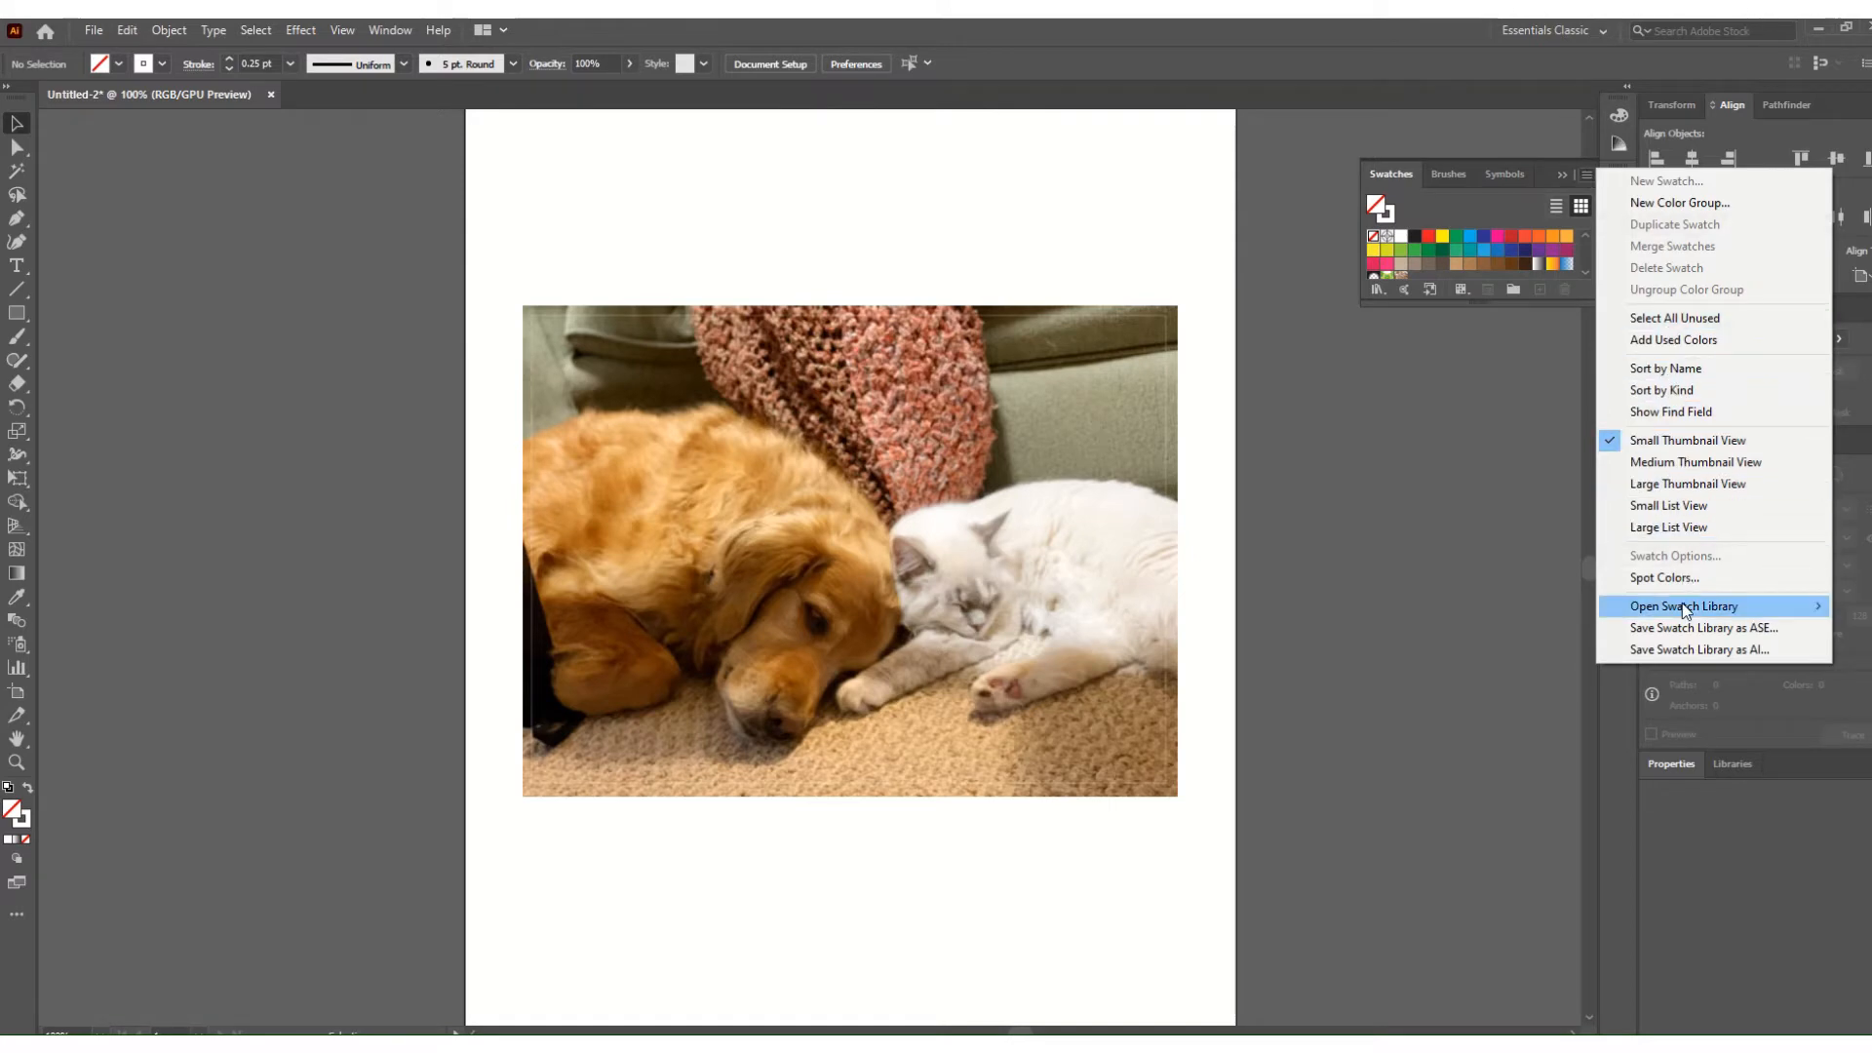
mouse_move(1684, 606)
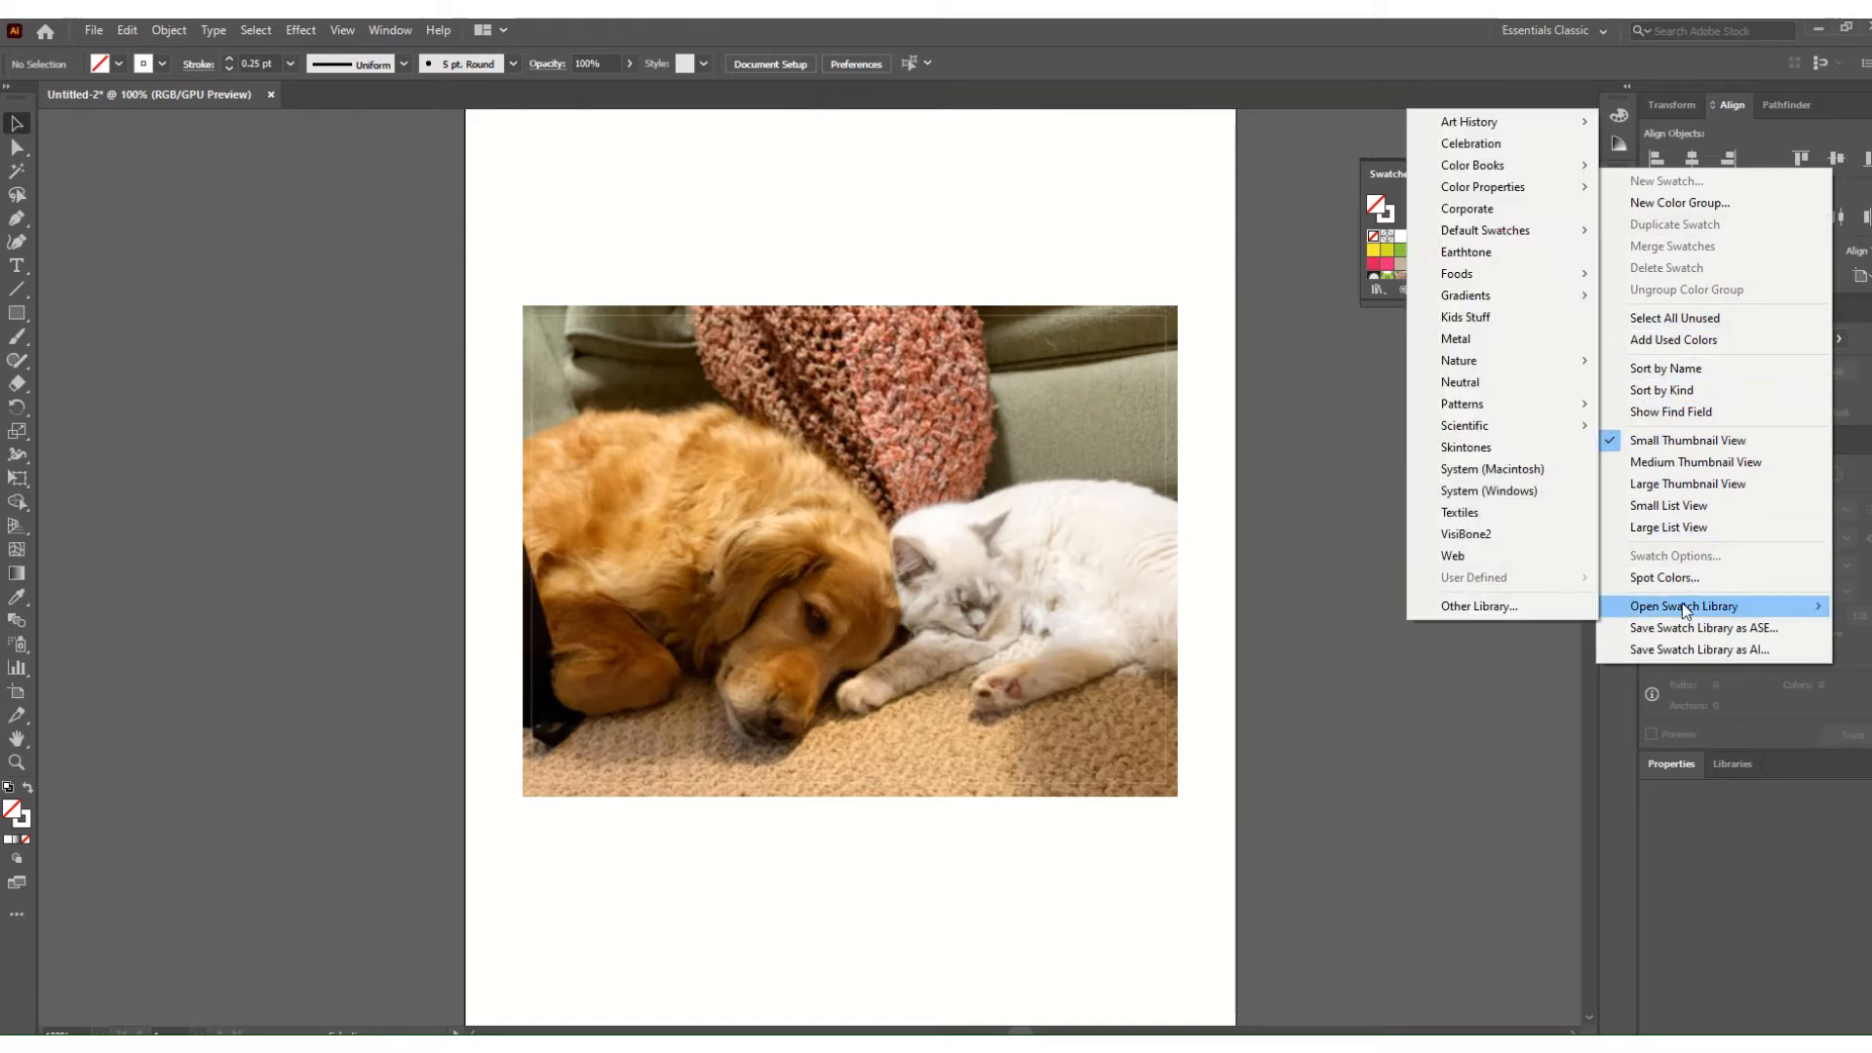
click(1480, 607)
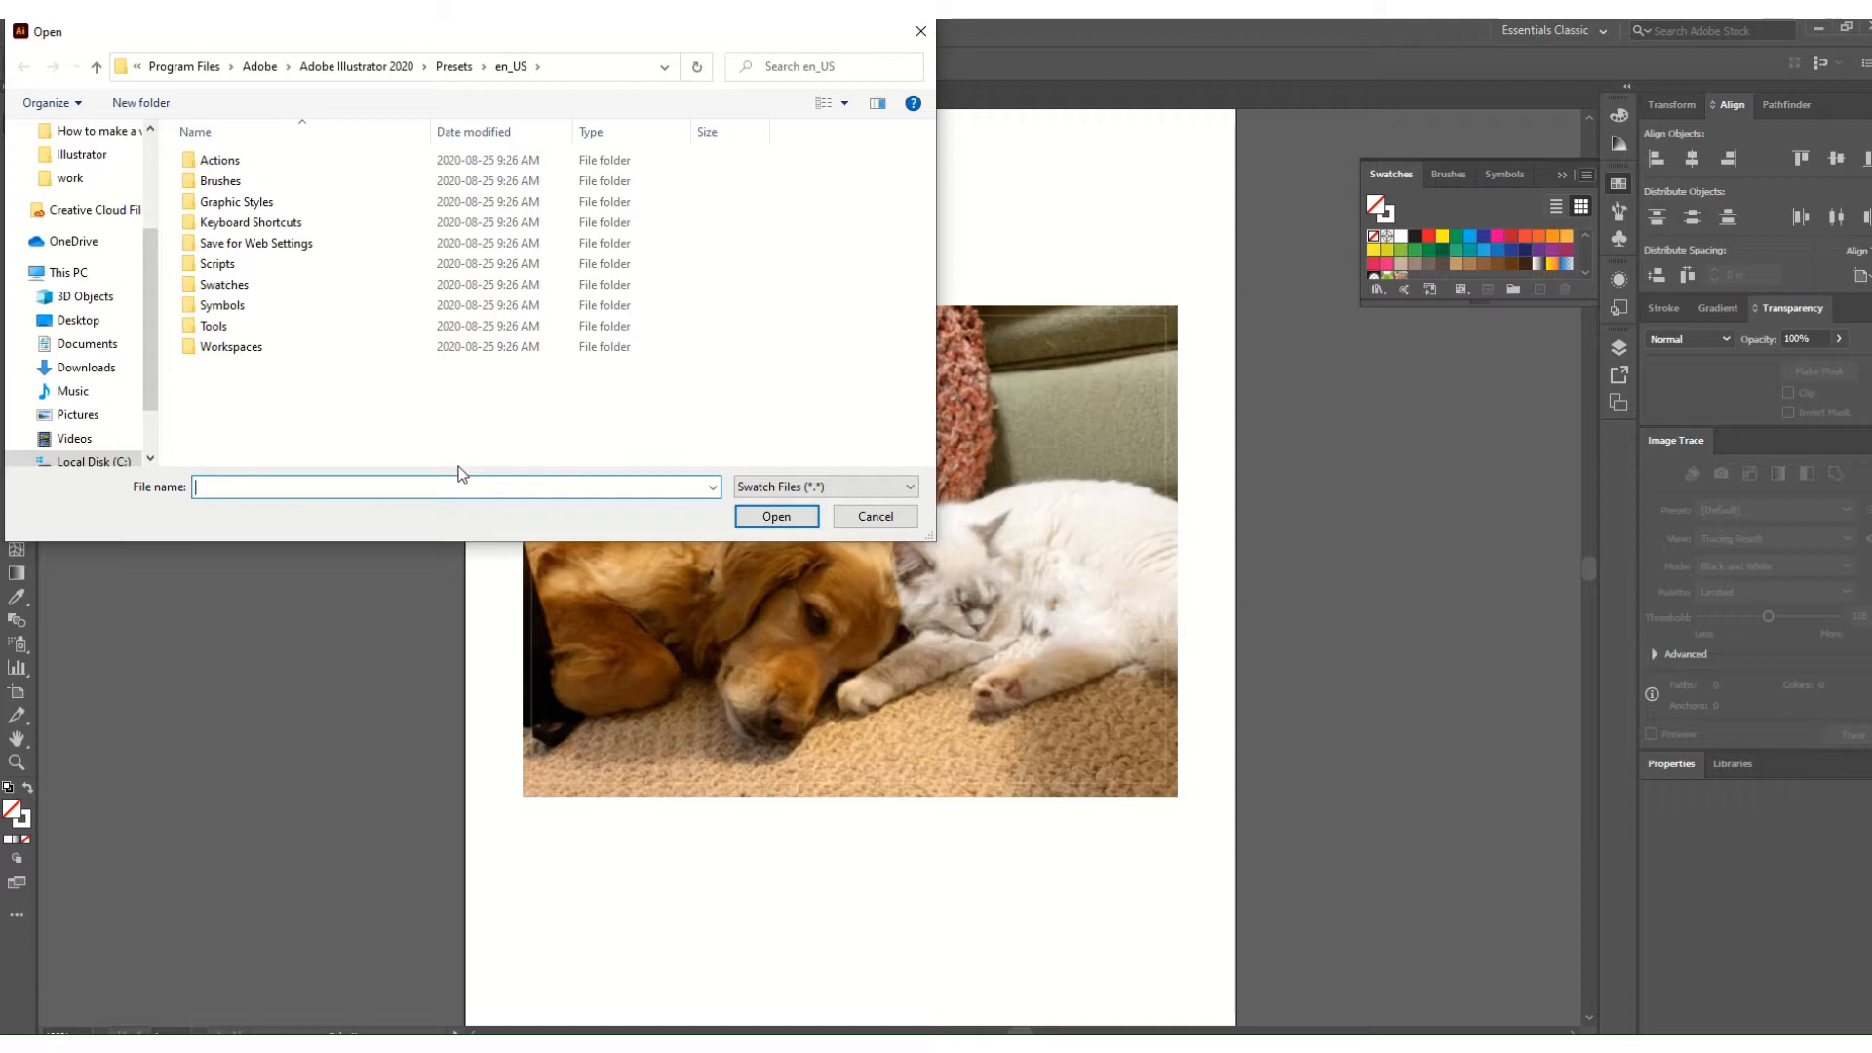
scroll(146, 220, up, 3)
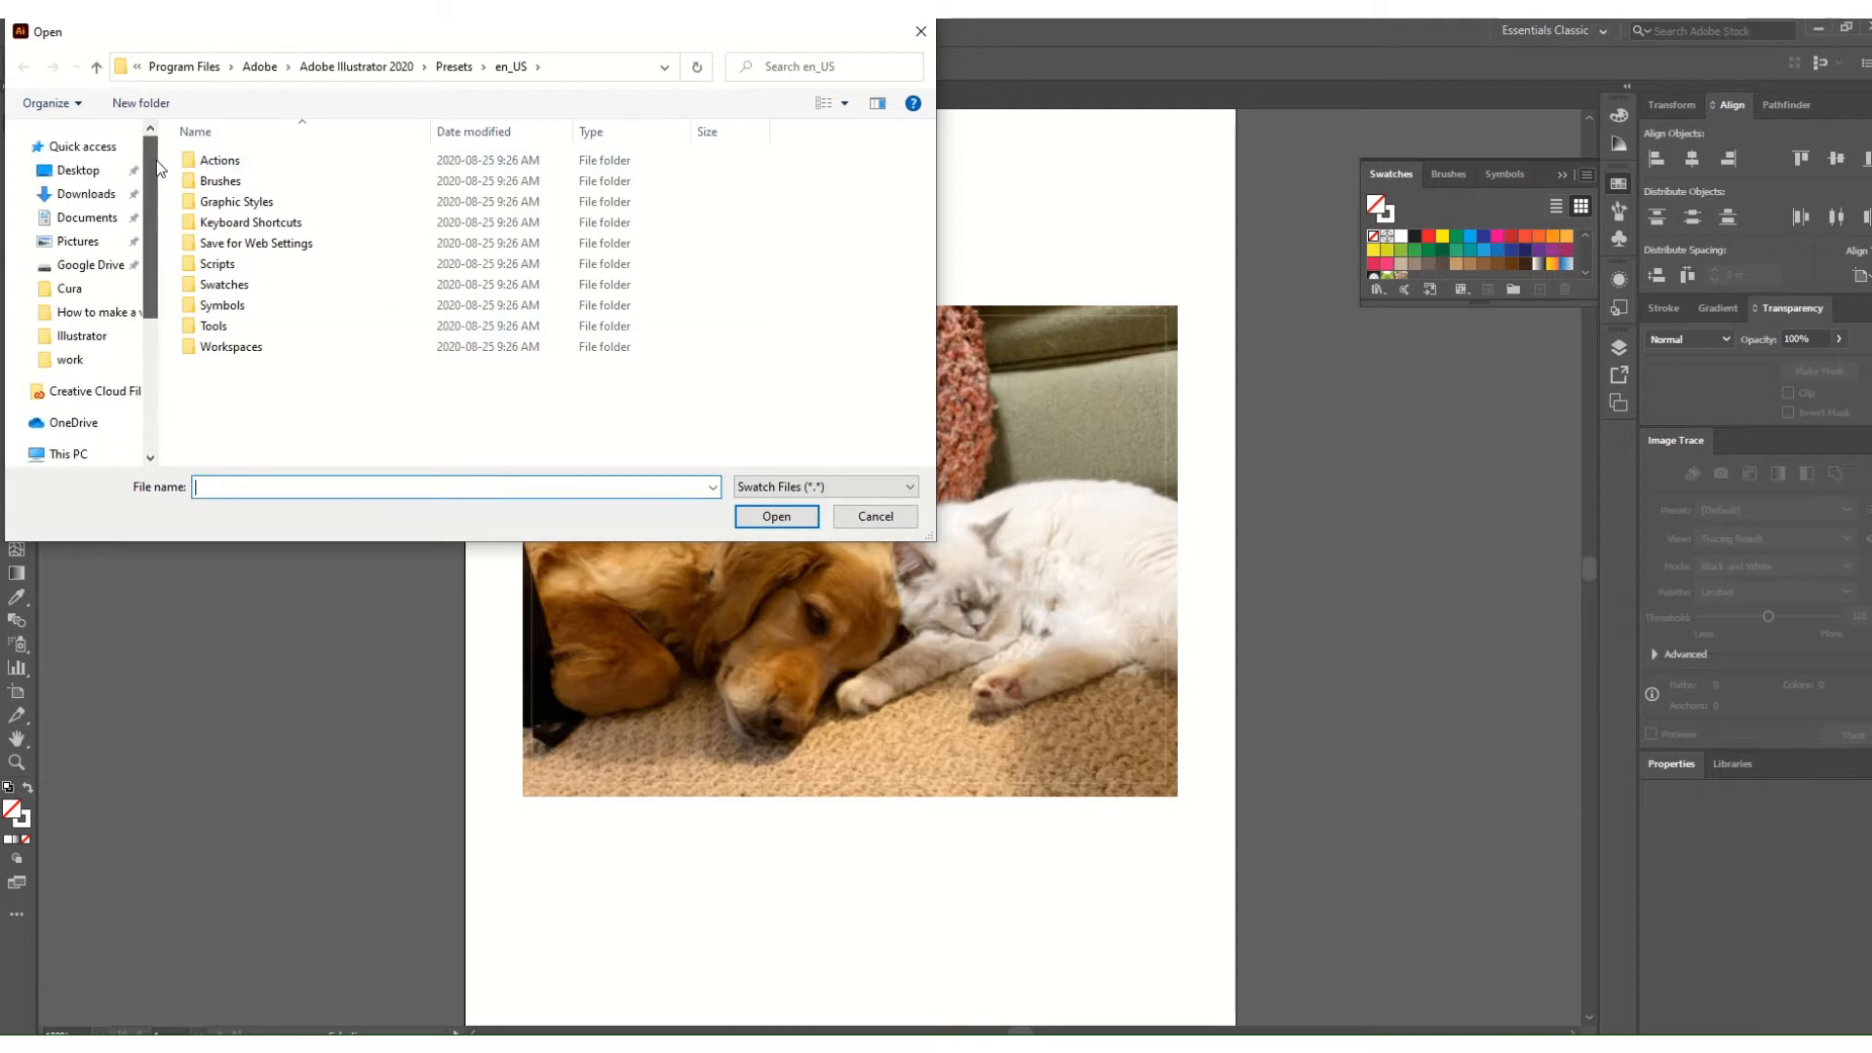
click(66, 173)
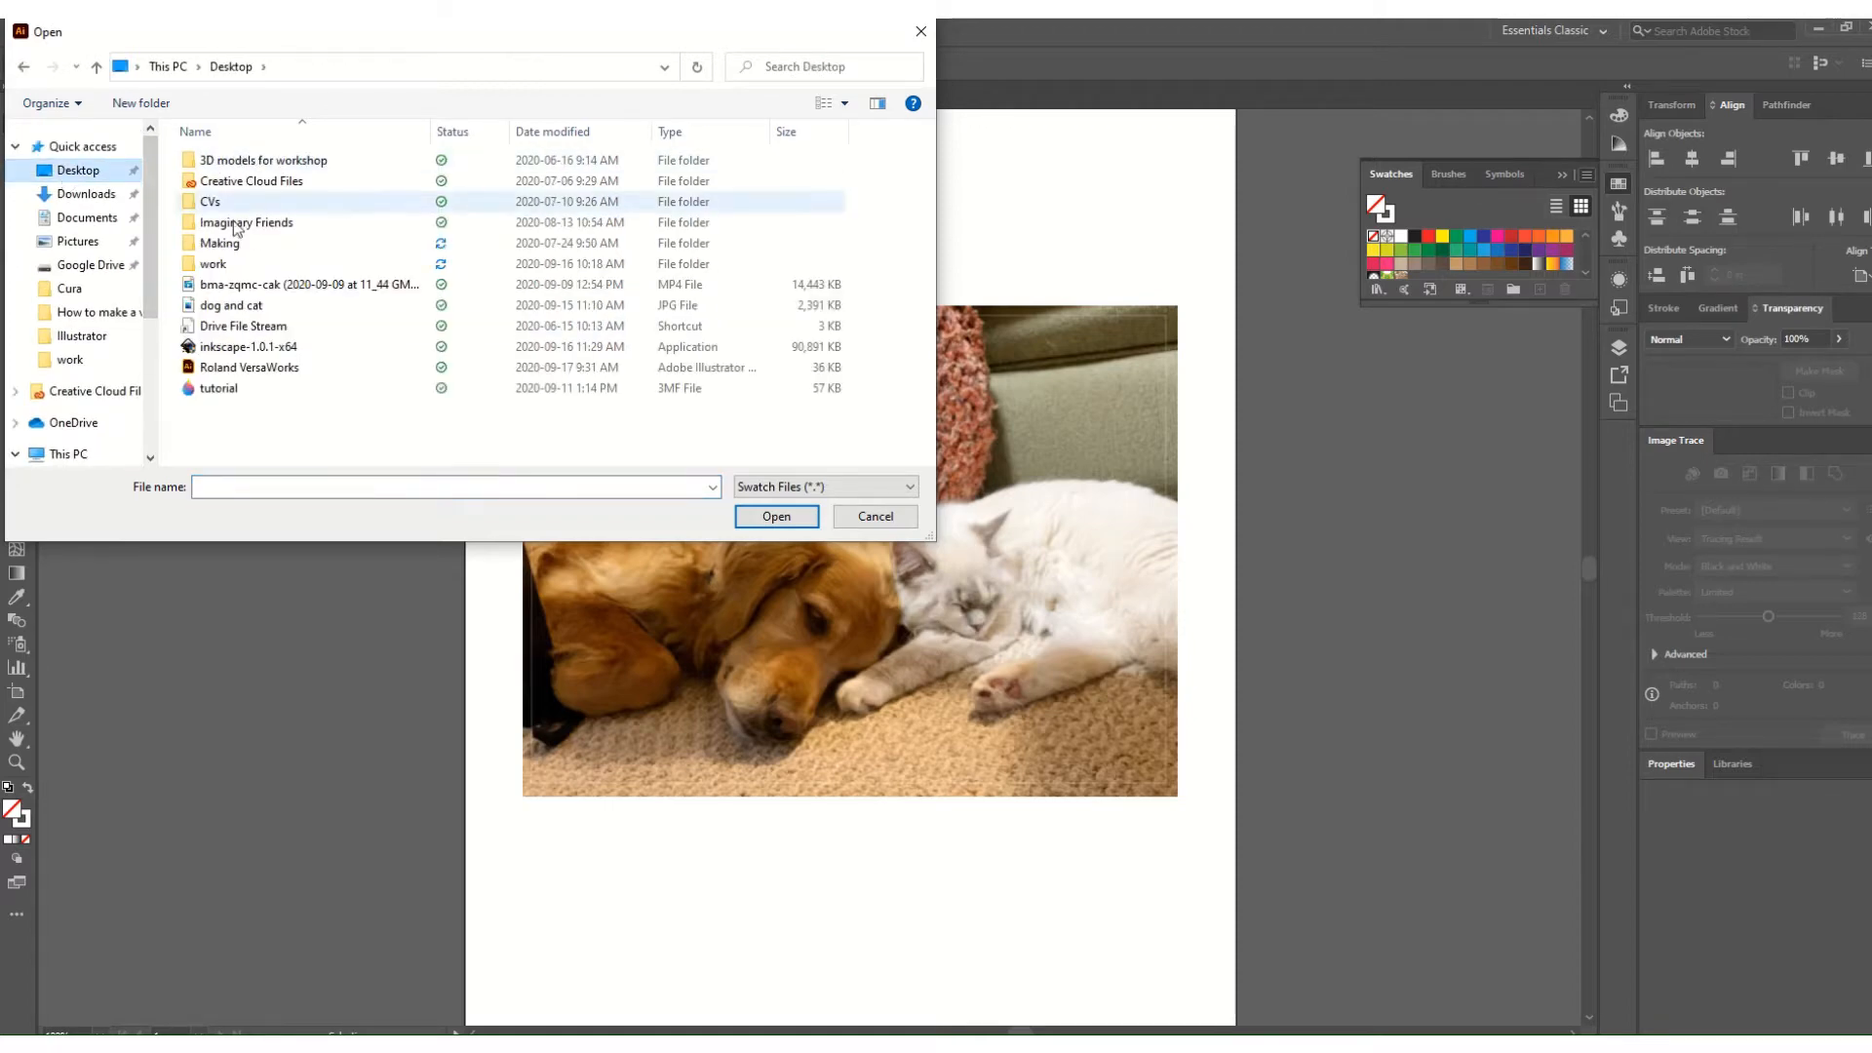
click(234, 372)
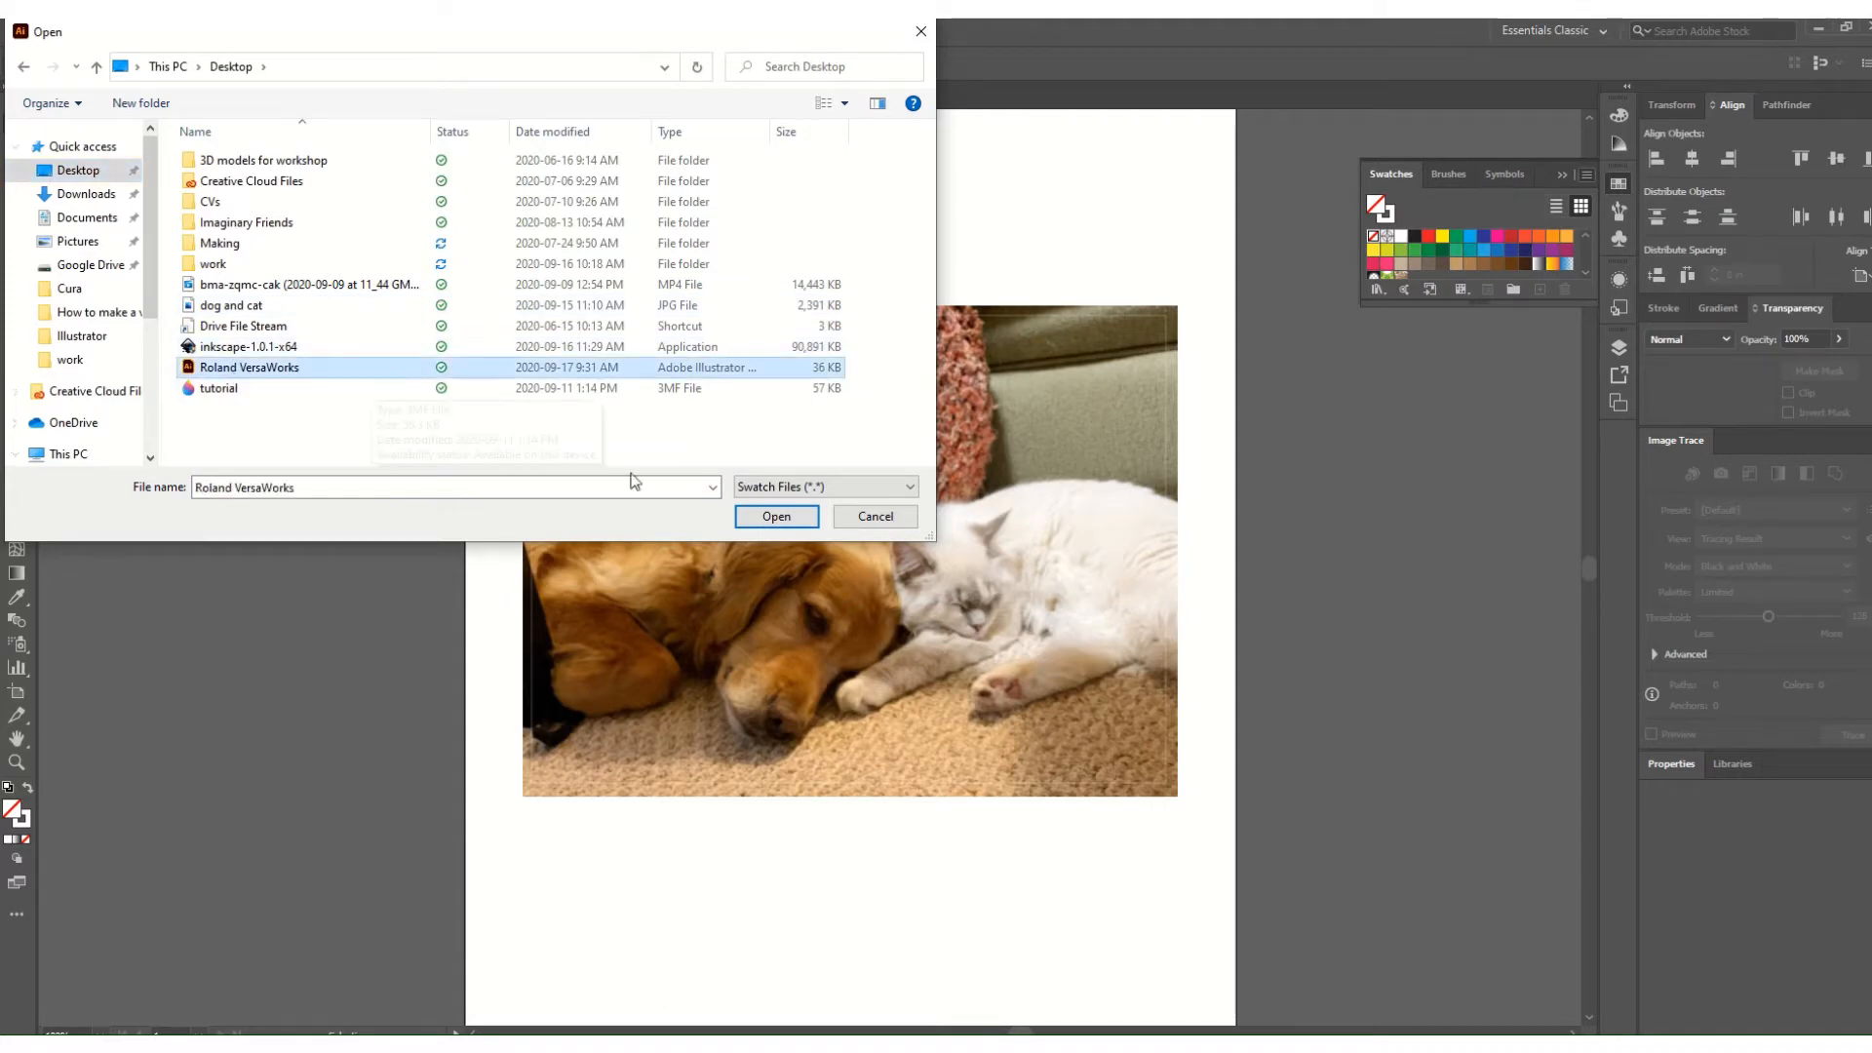
click(785, 519)
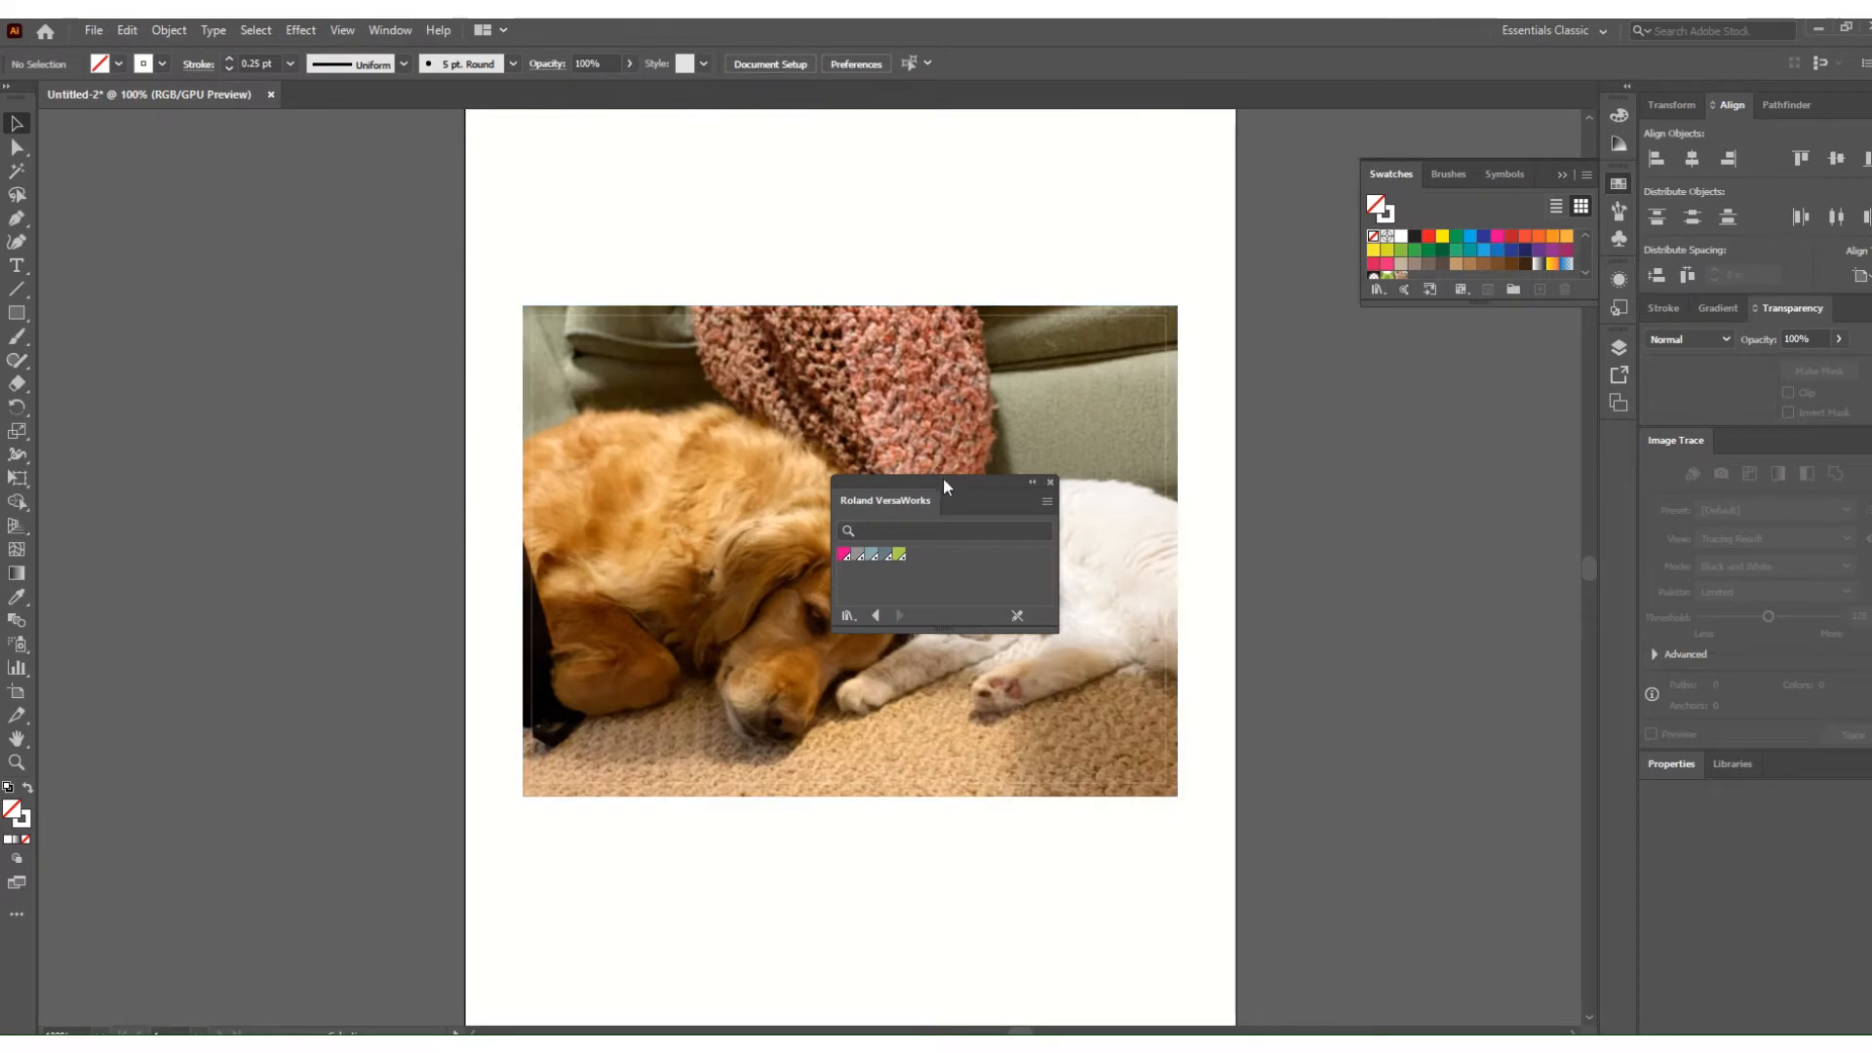
drag(942, 477, 1480, 342)
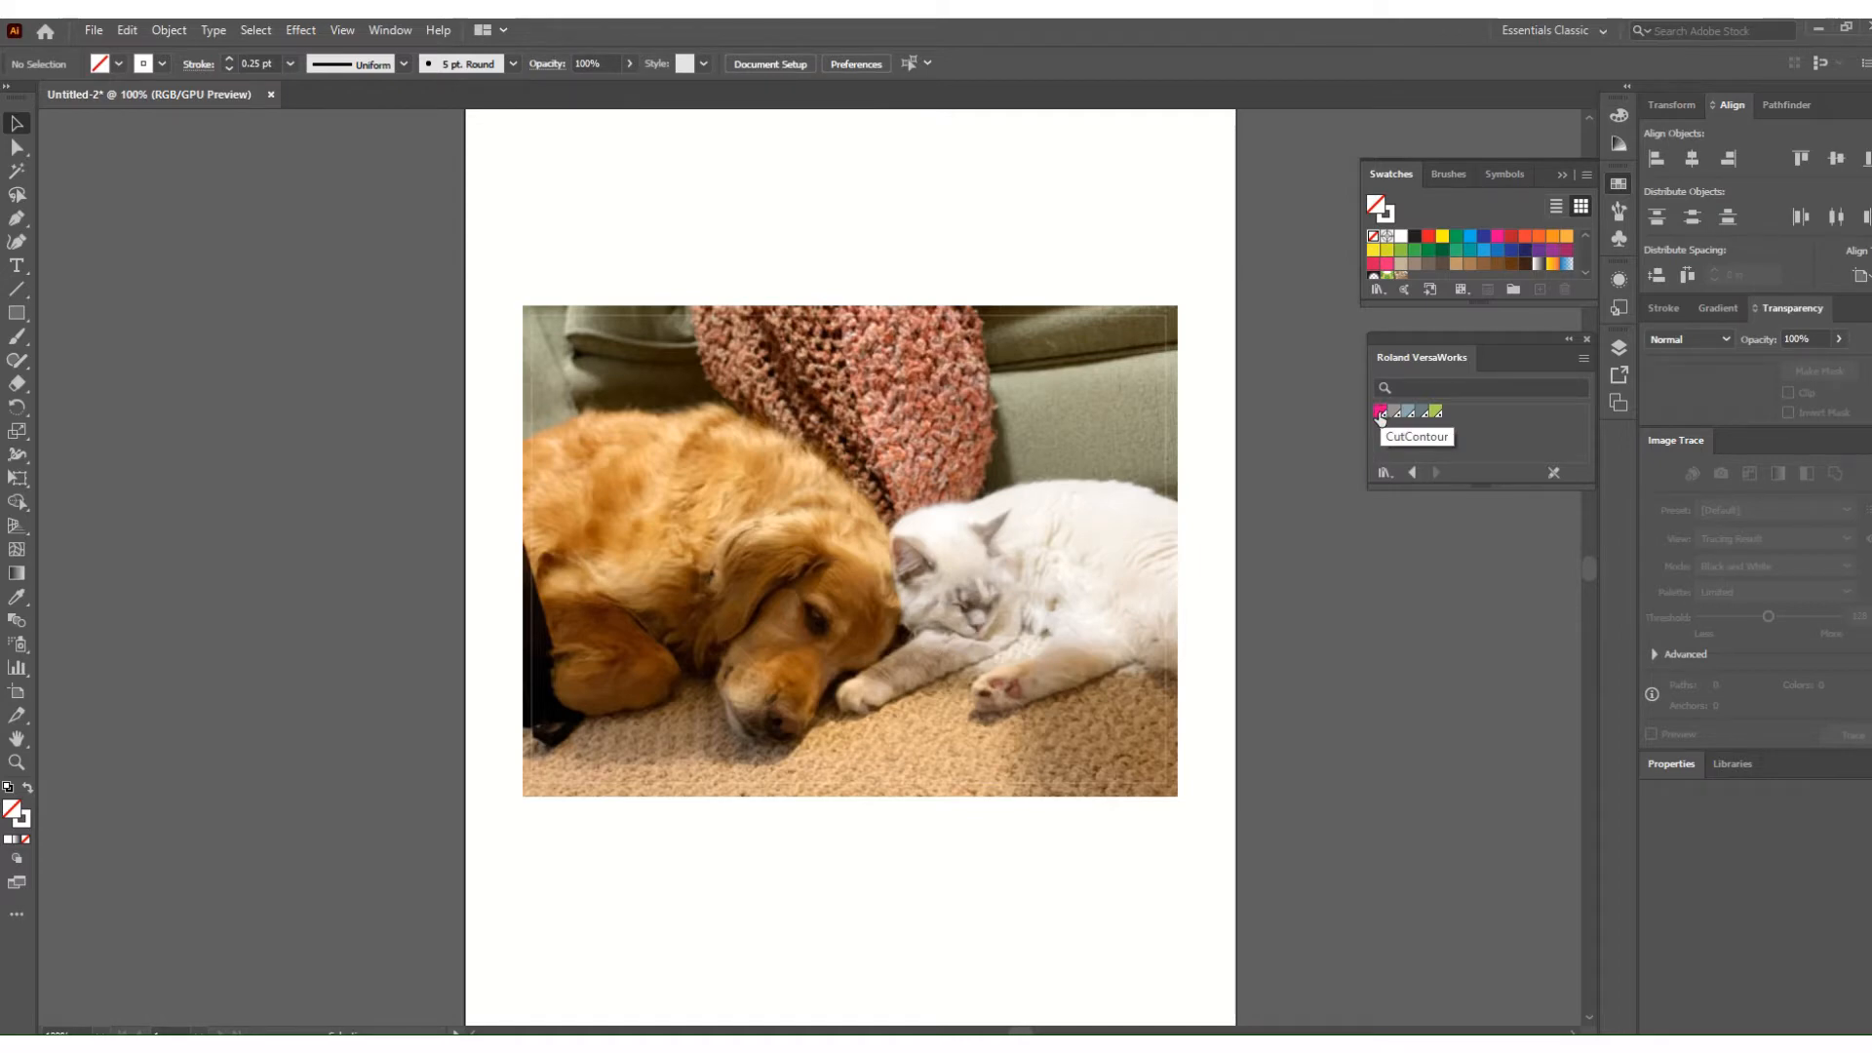
Give the rectangle over the photo a CutContour stroke with no fill.
click(738, 329)
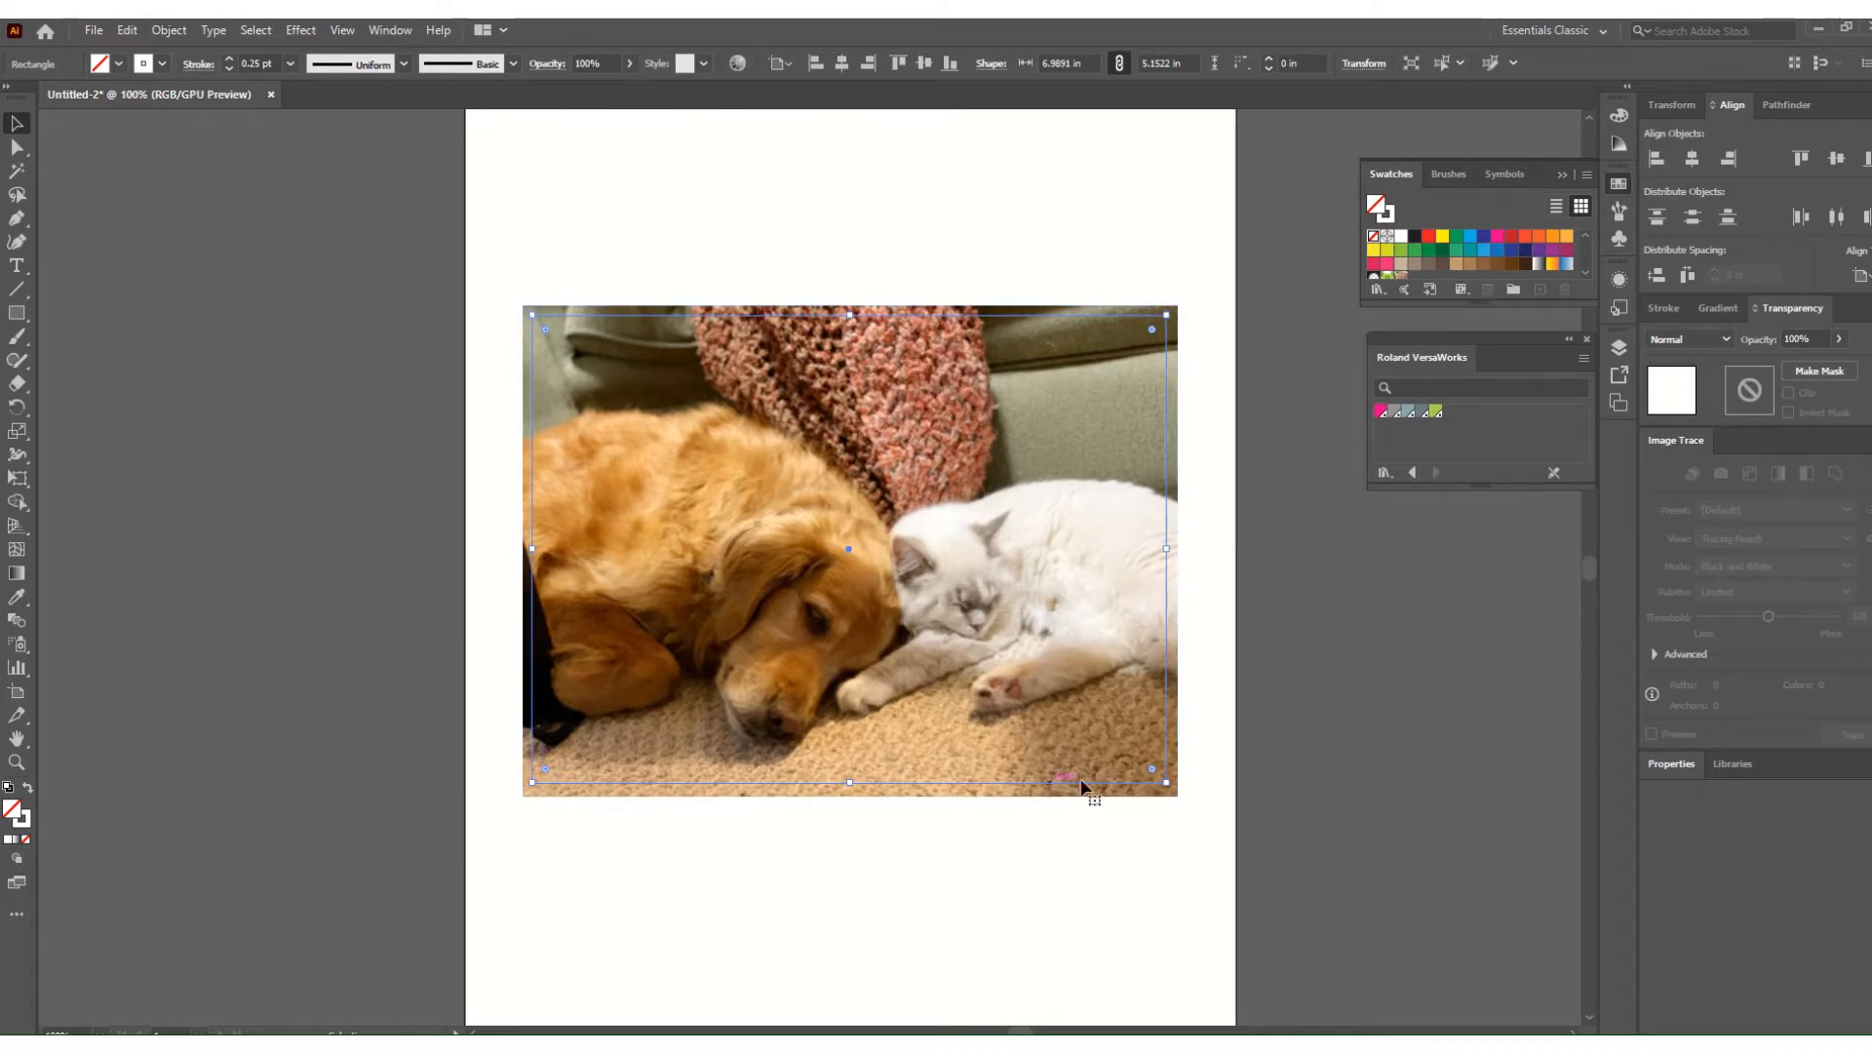
click(1379, 412)
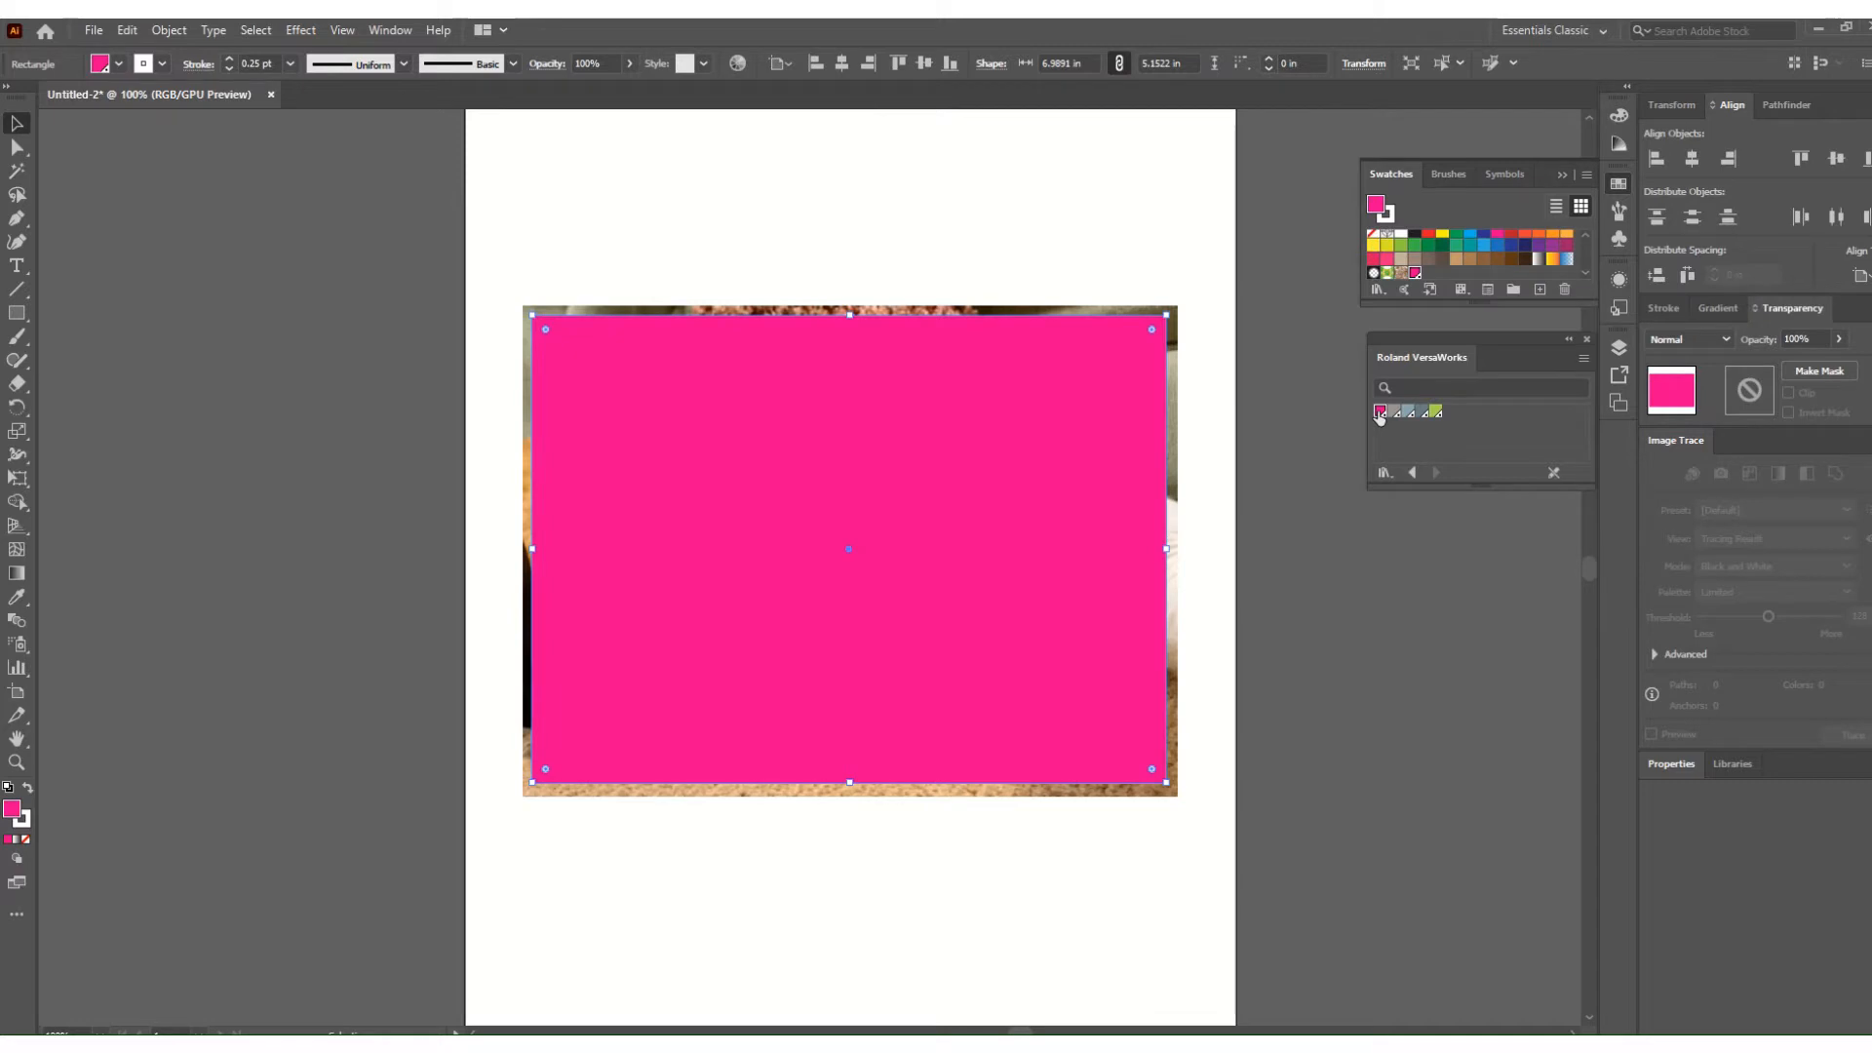
click(29, 790)
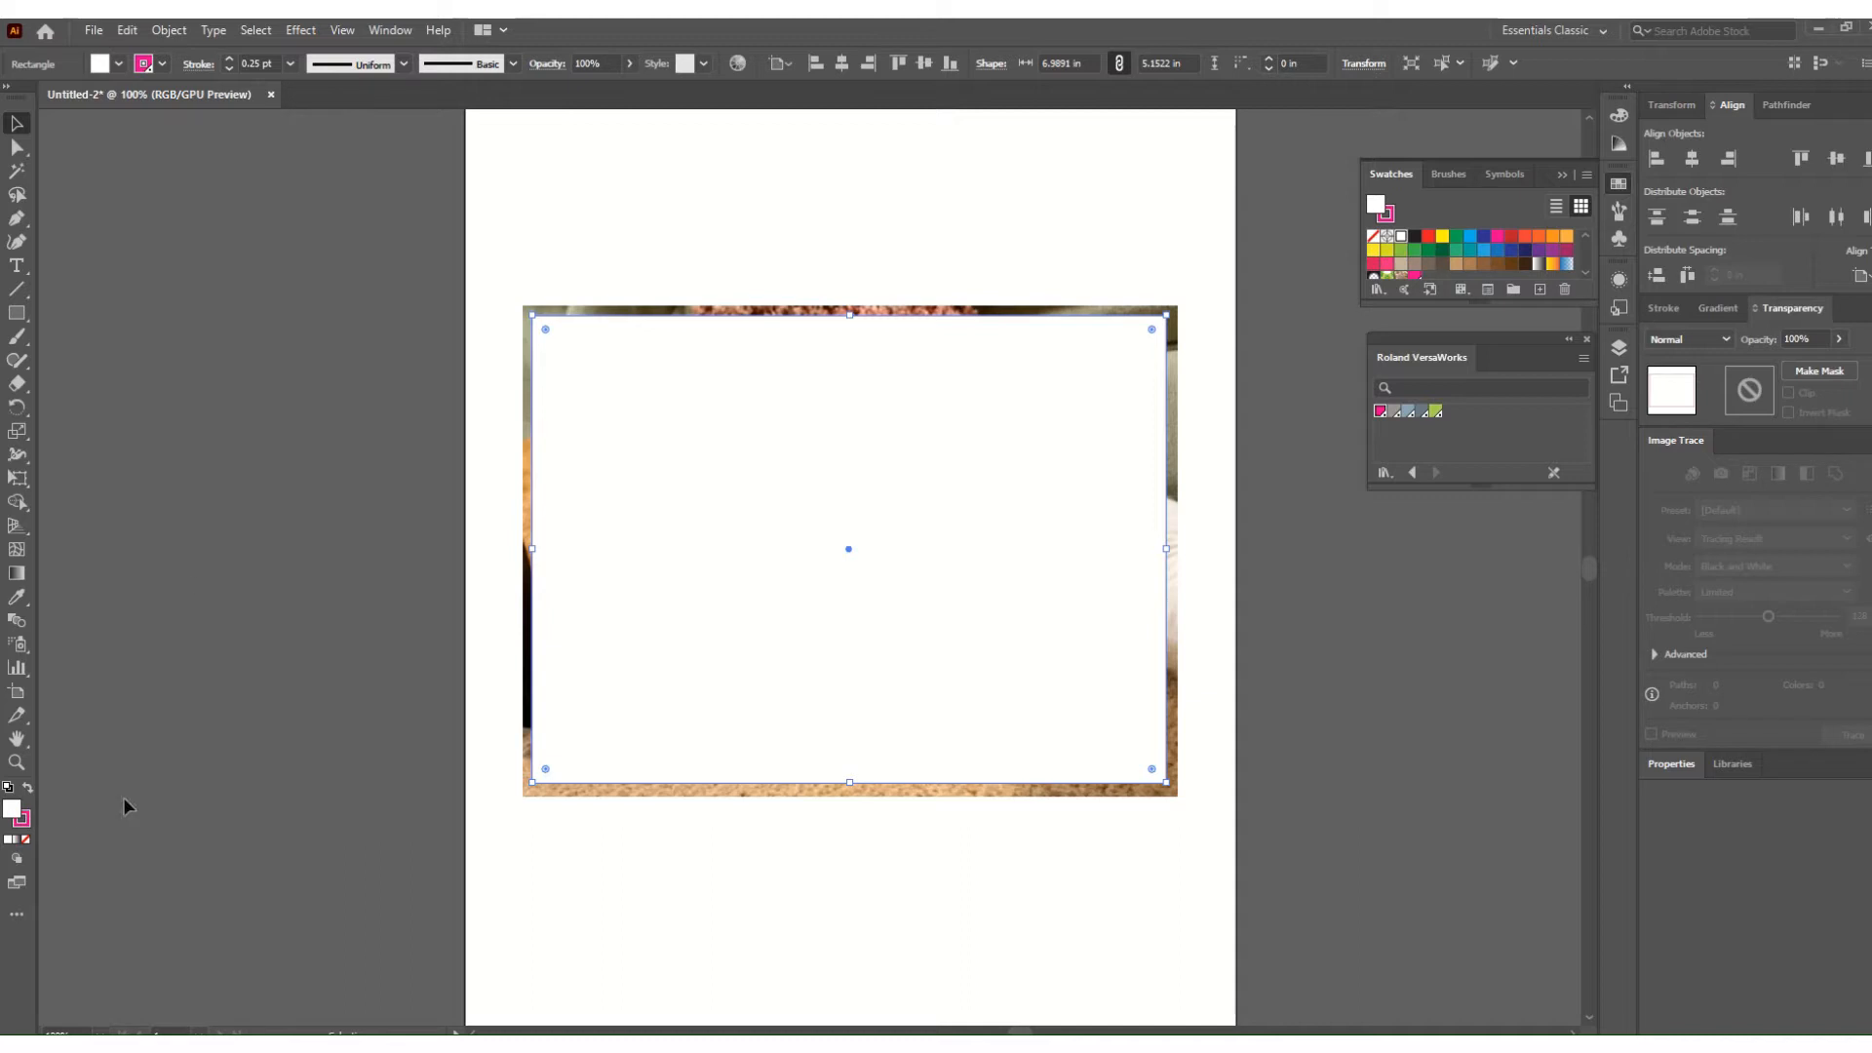
click(26, 839)
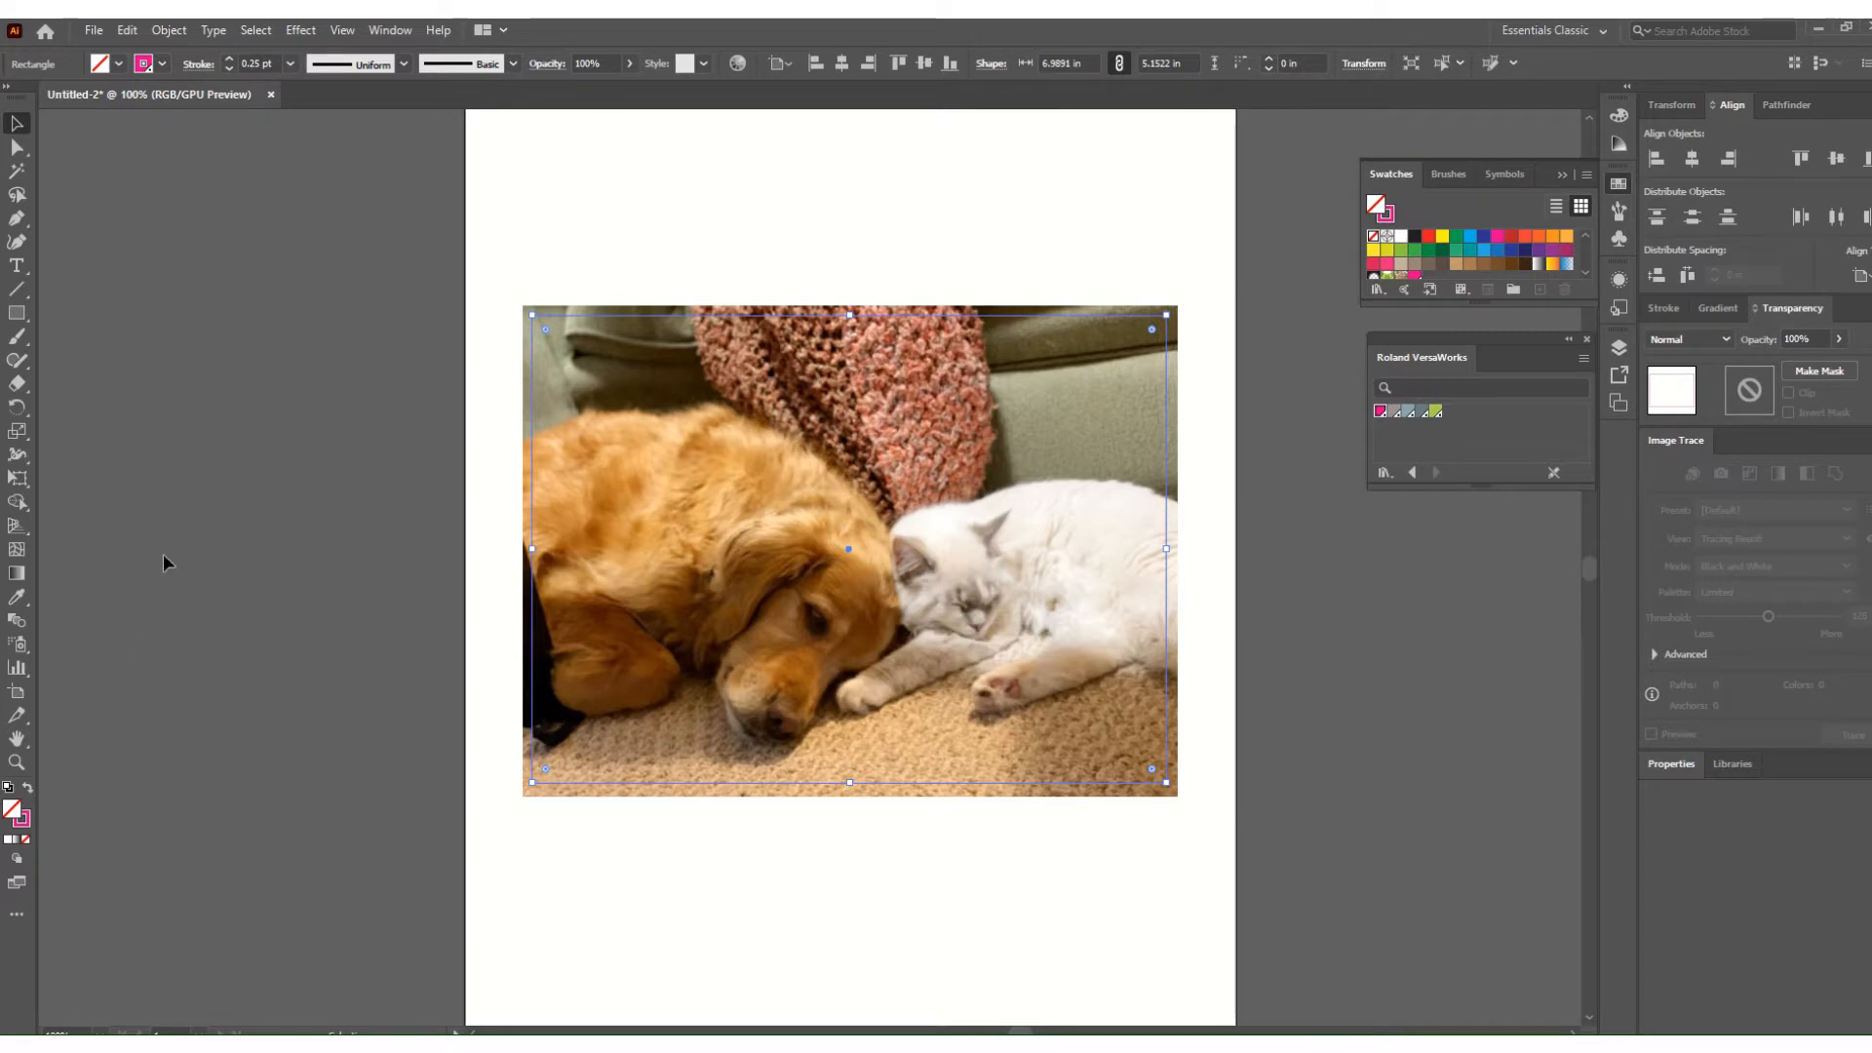
click(107, 807)
click(23, 819)
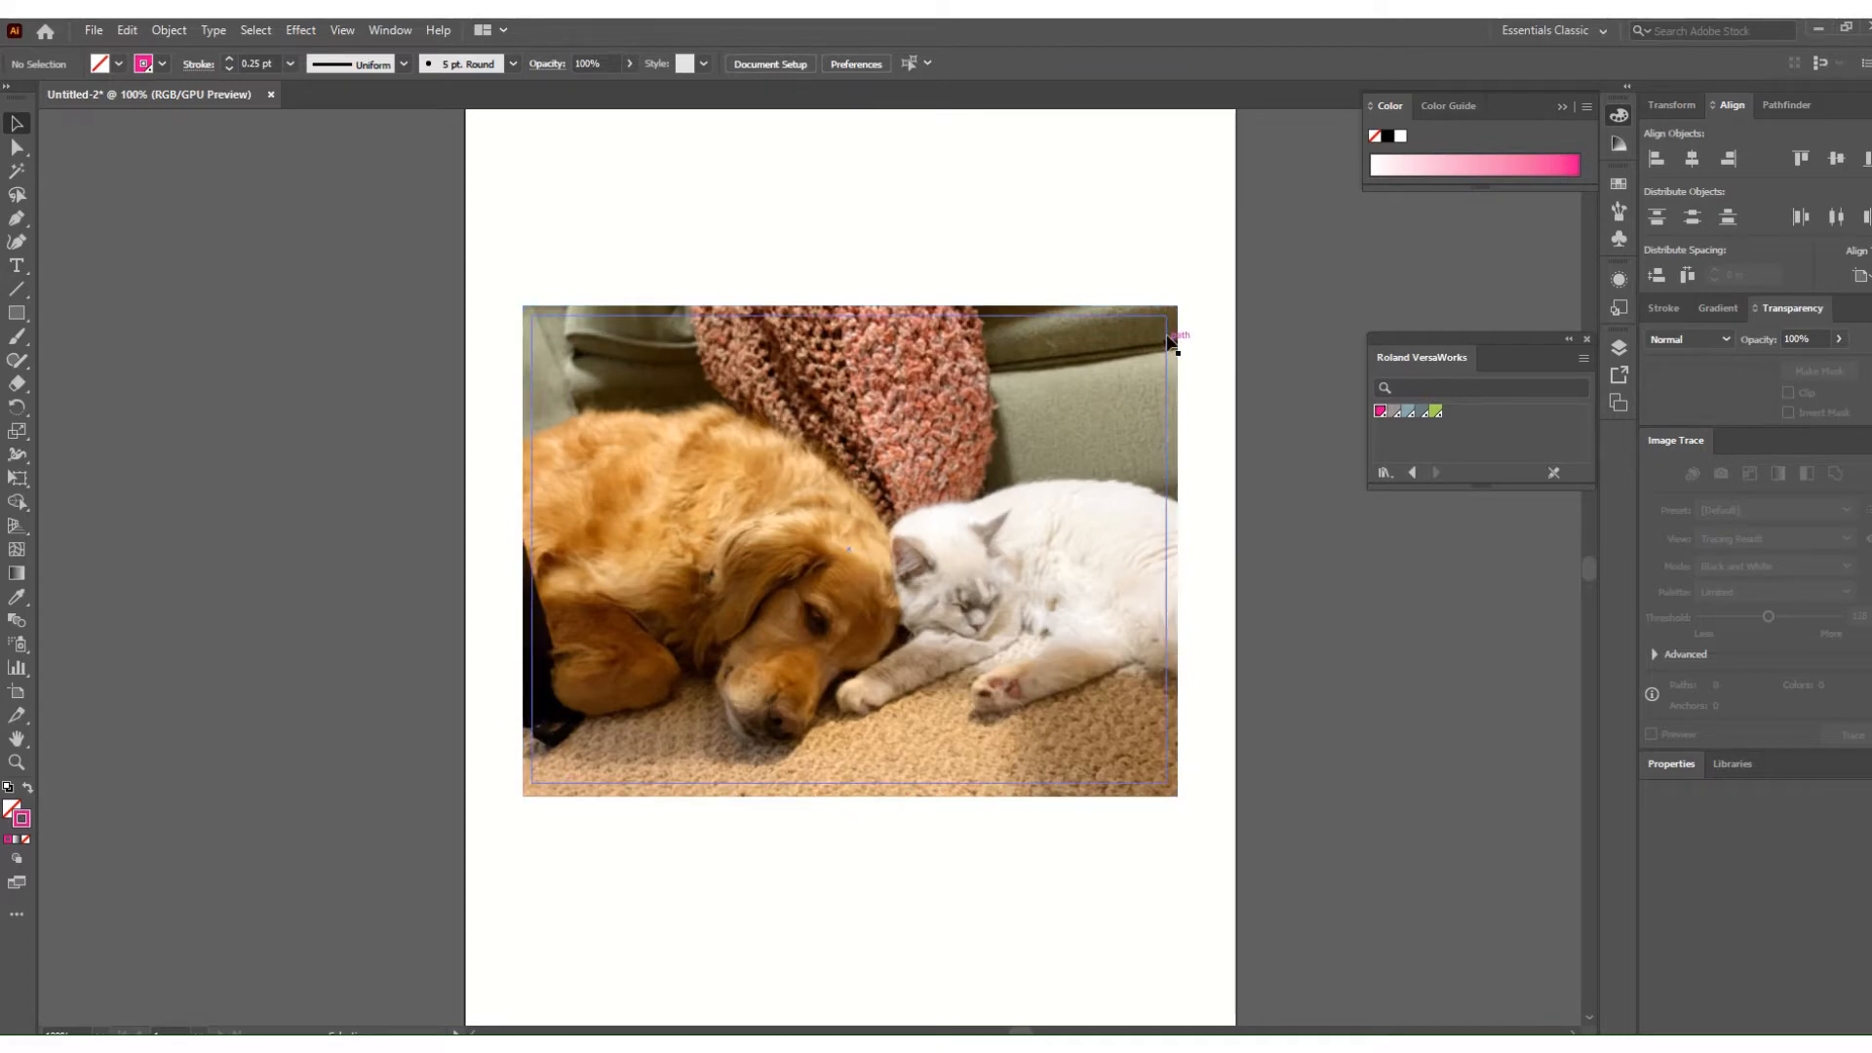
Delete the cut rectangle and draw a circle about 4.6 in across, positioned over the dog's and cat's faces.
click(1041, 323)
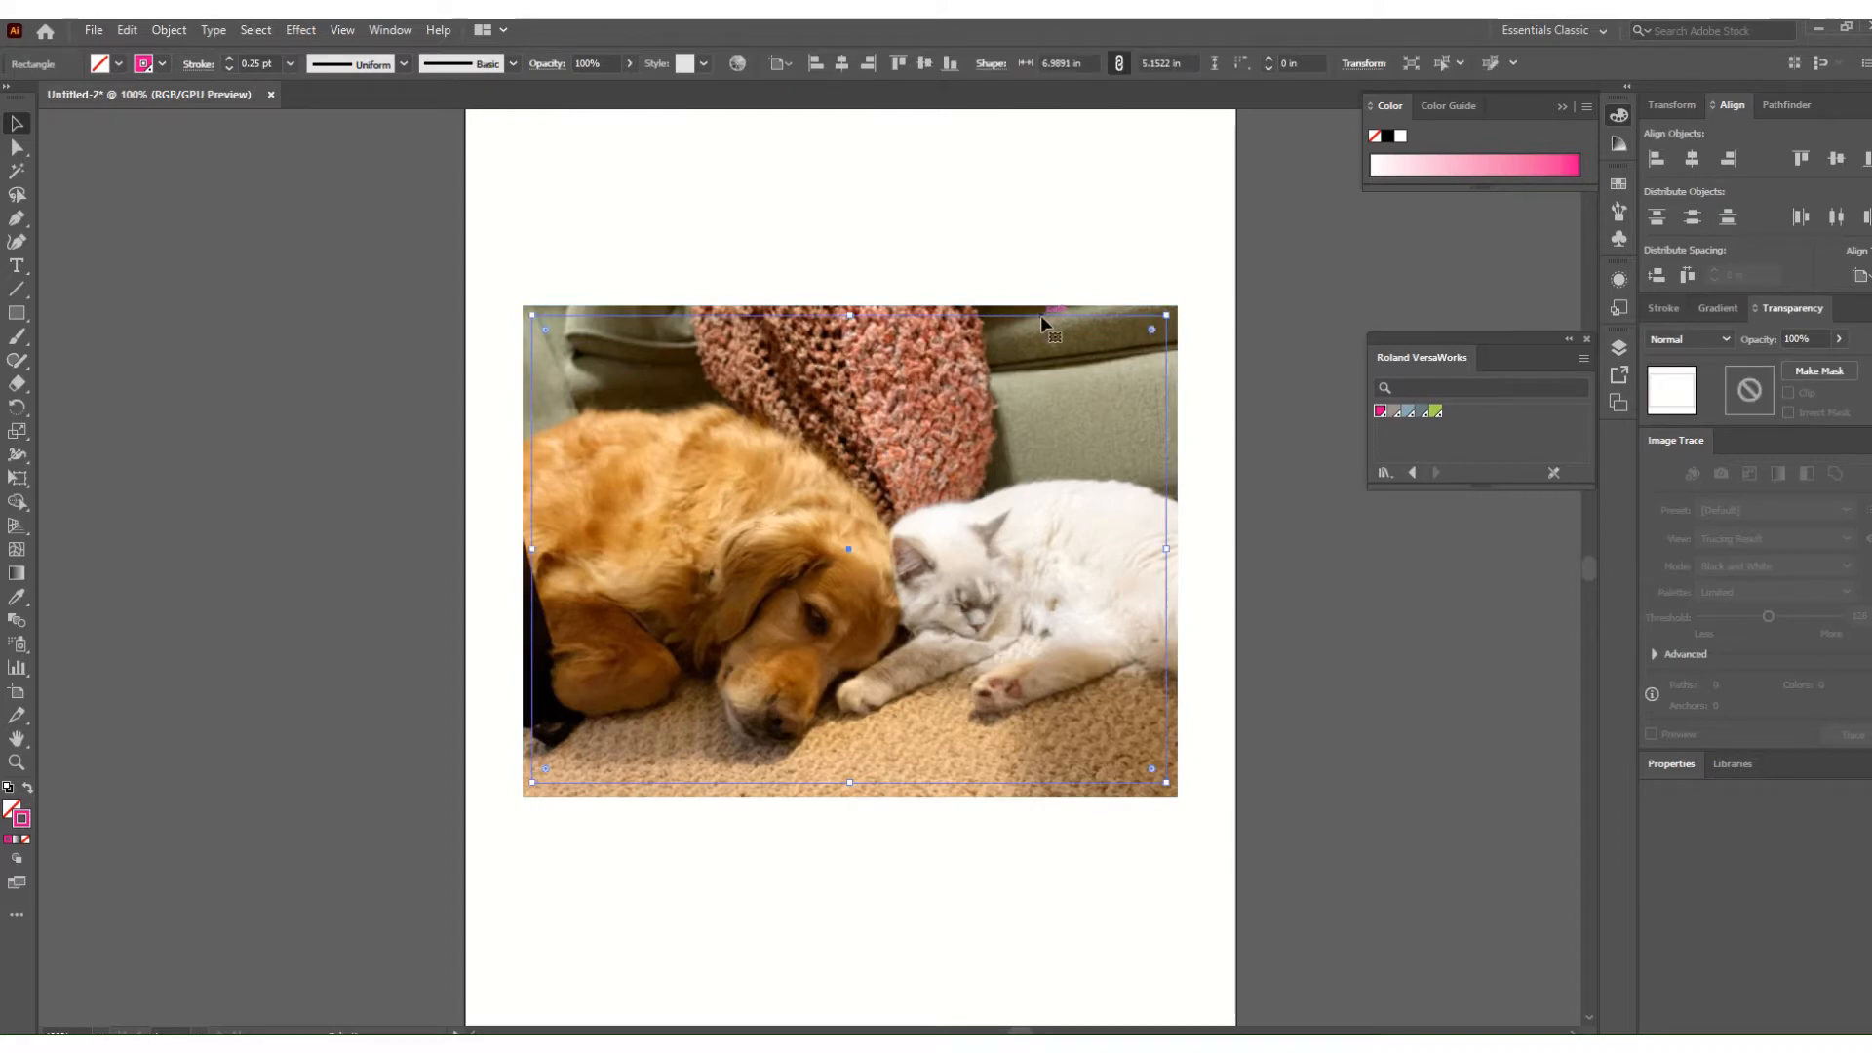
key(Delete)
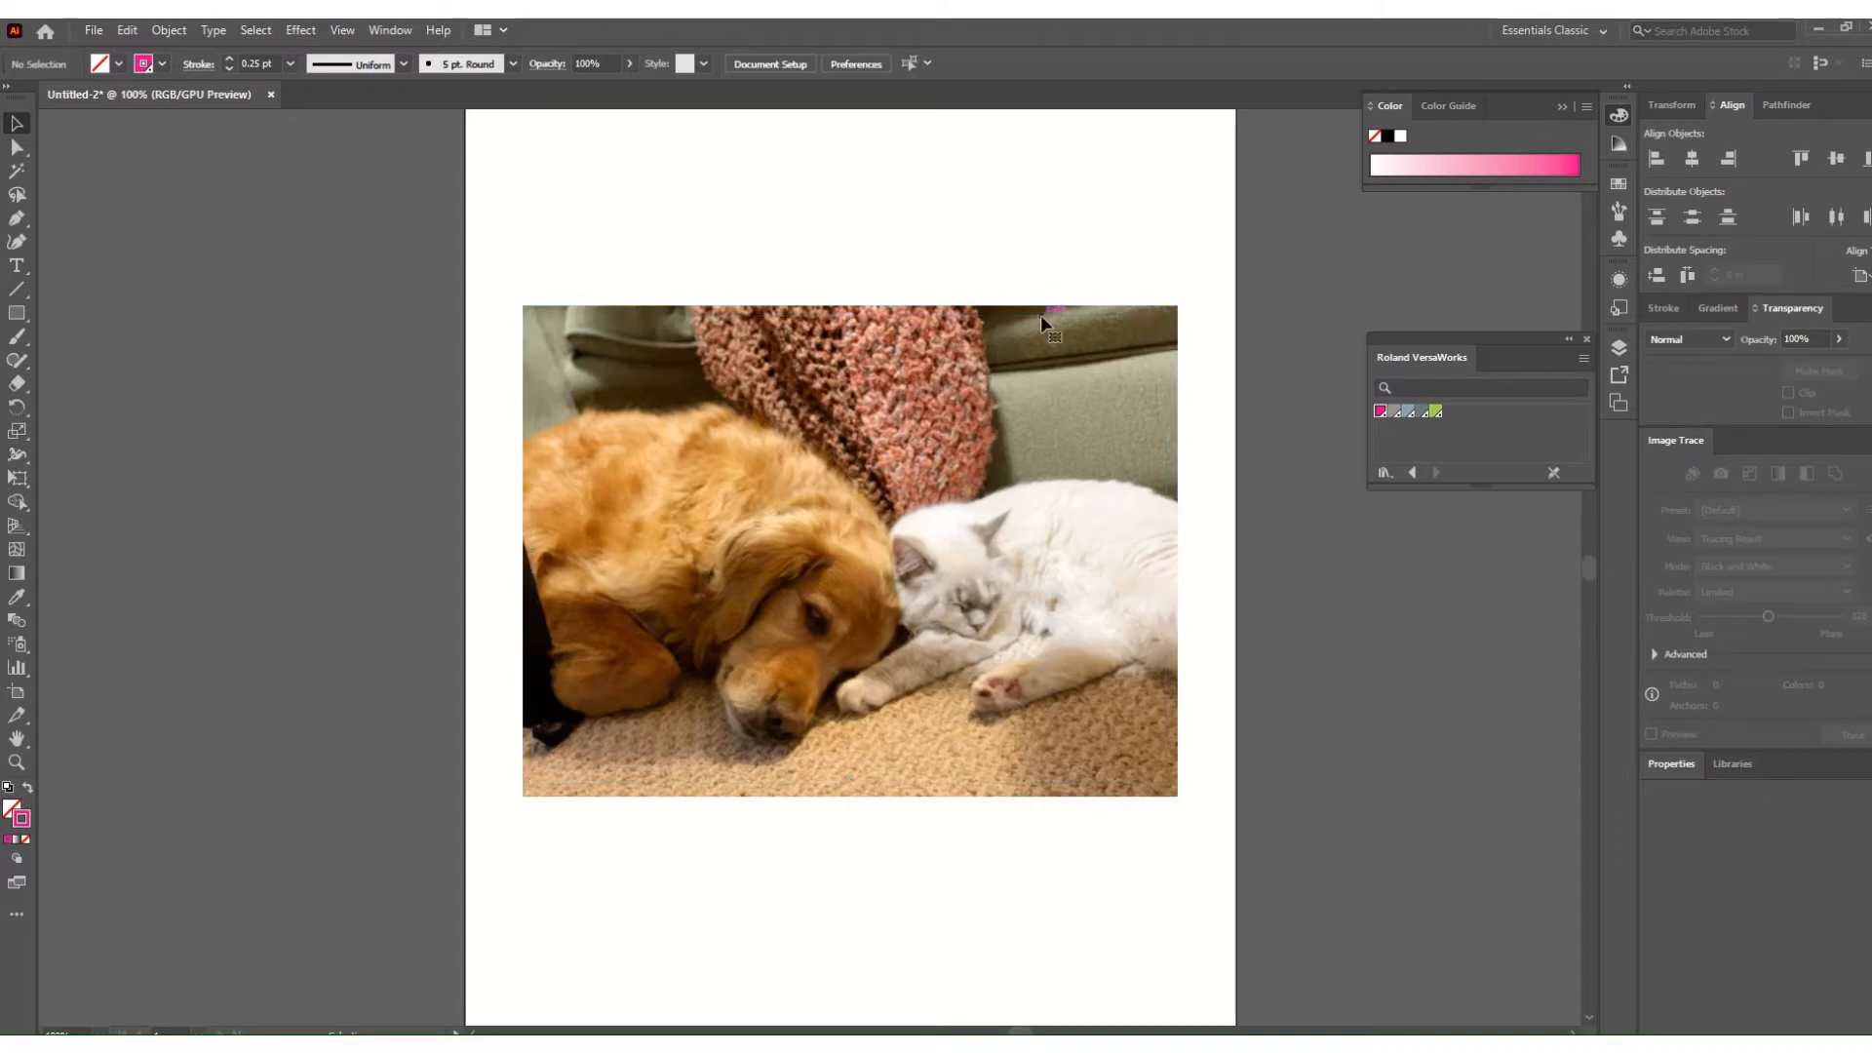
click(16, 313)
click(17, 313)
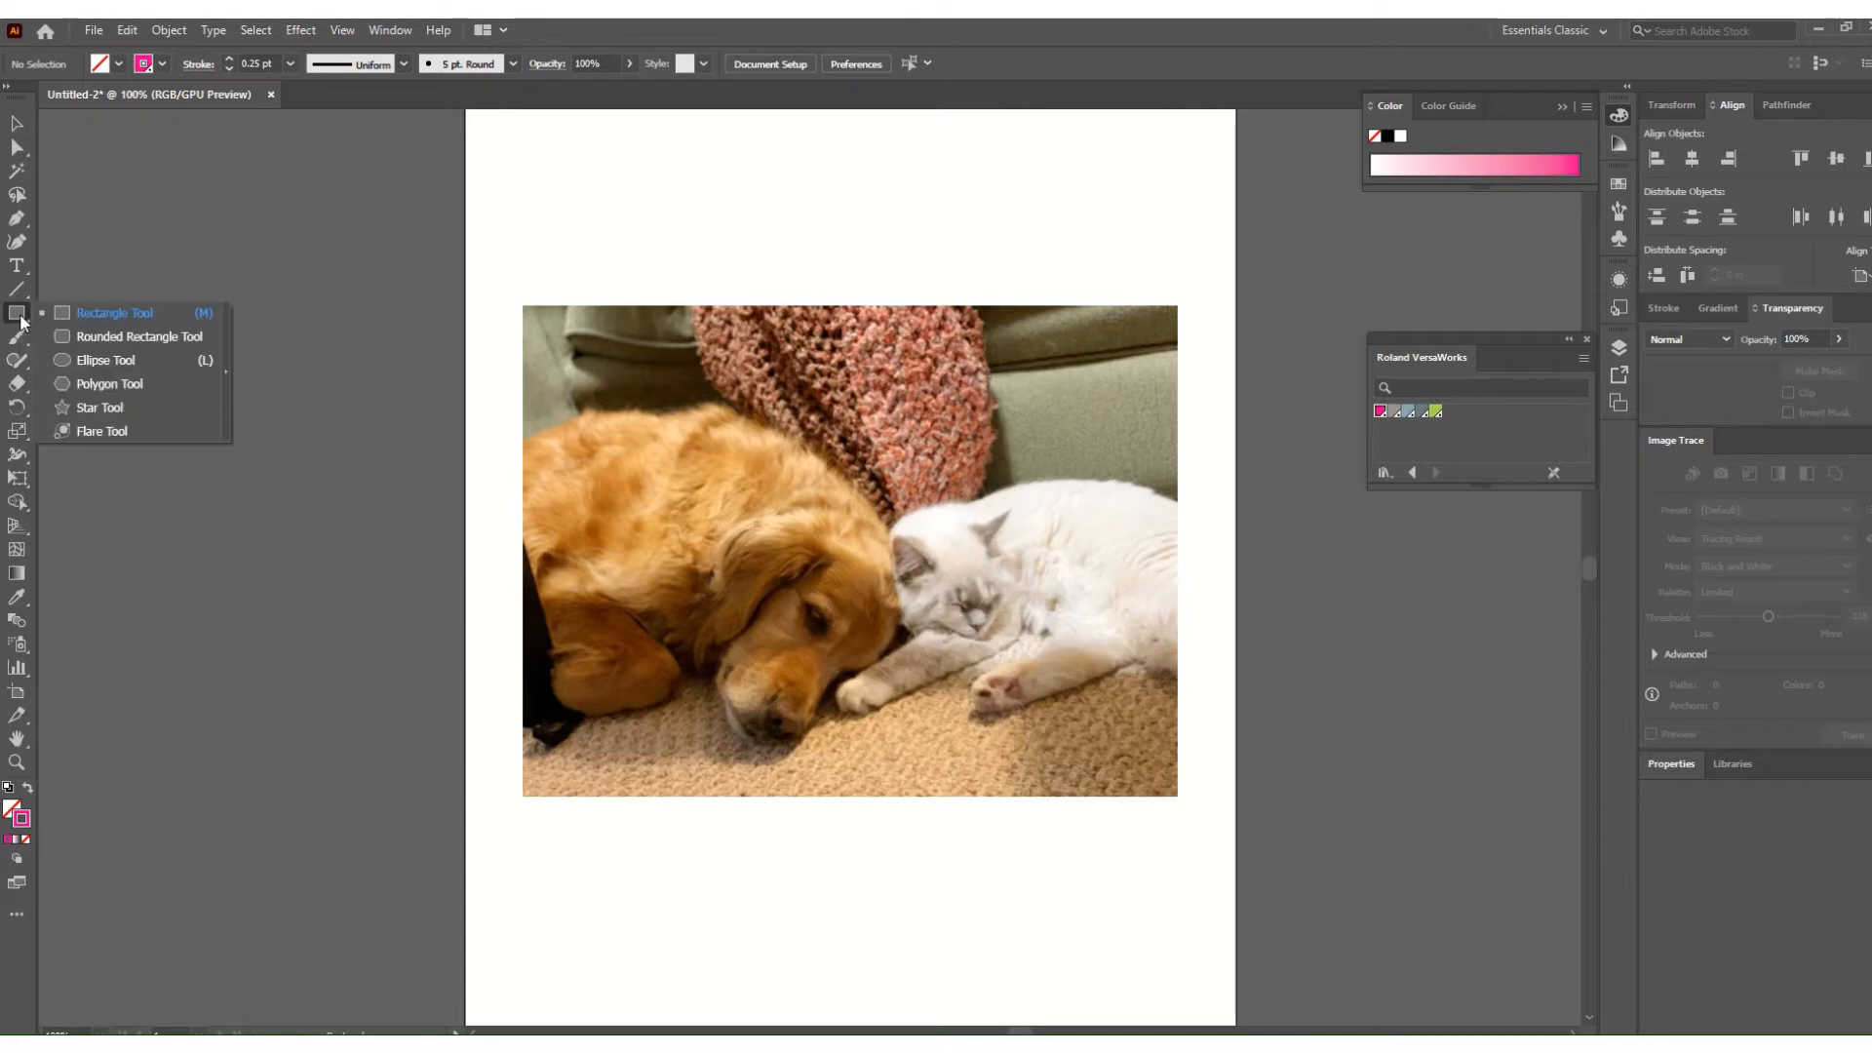
click(80, 359)
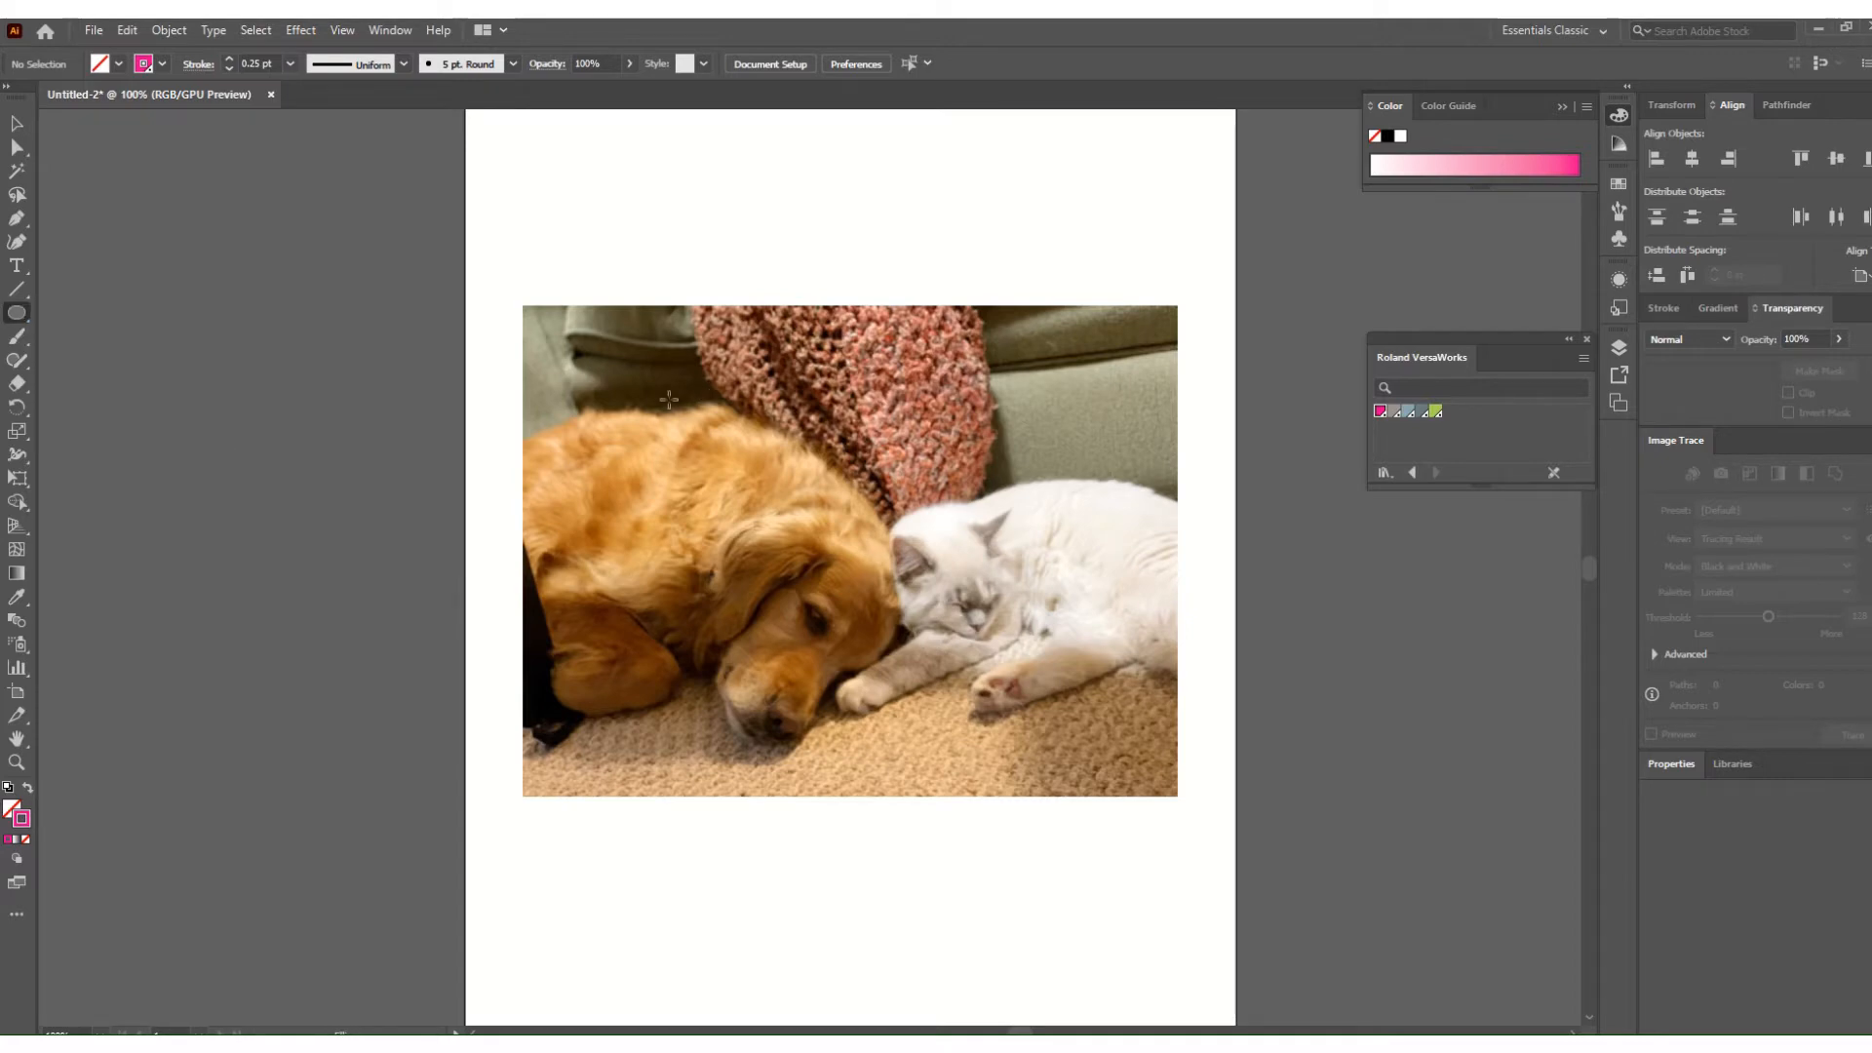
drag(669, 399, 1085, 674)
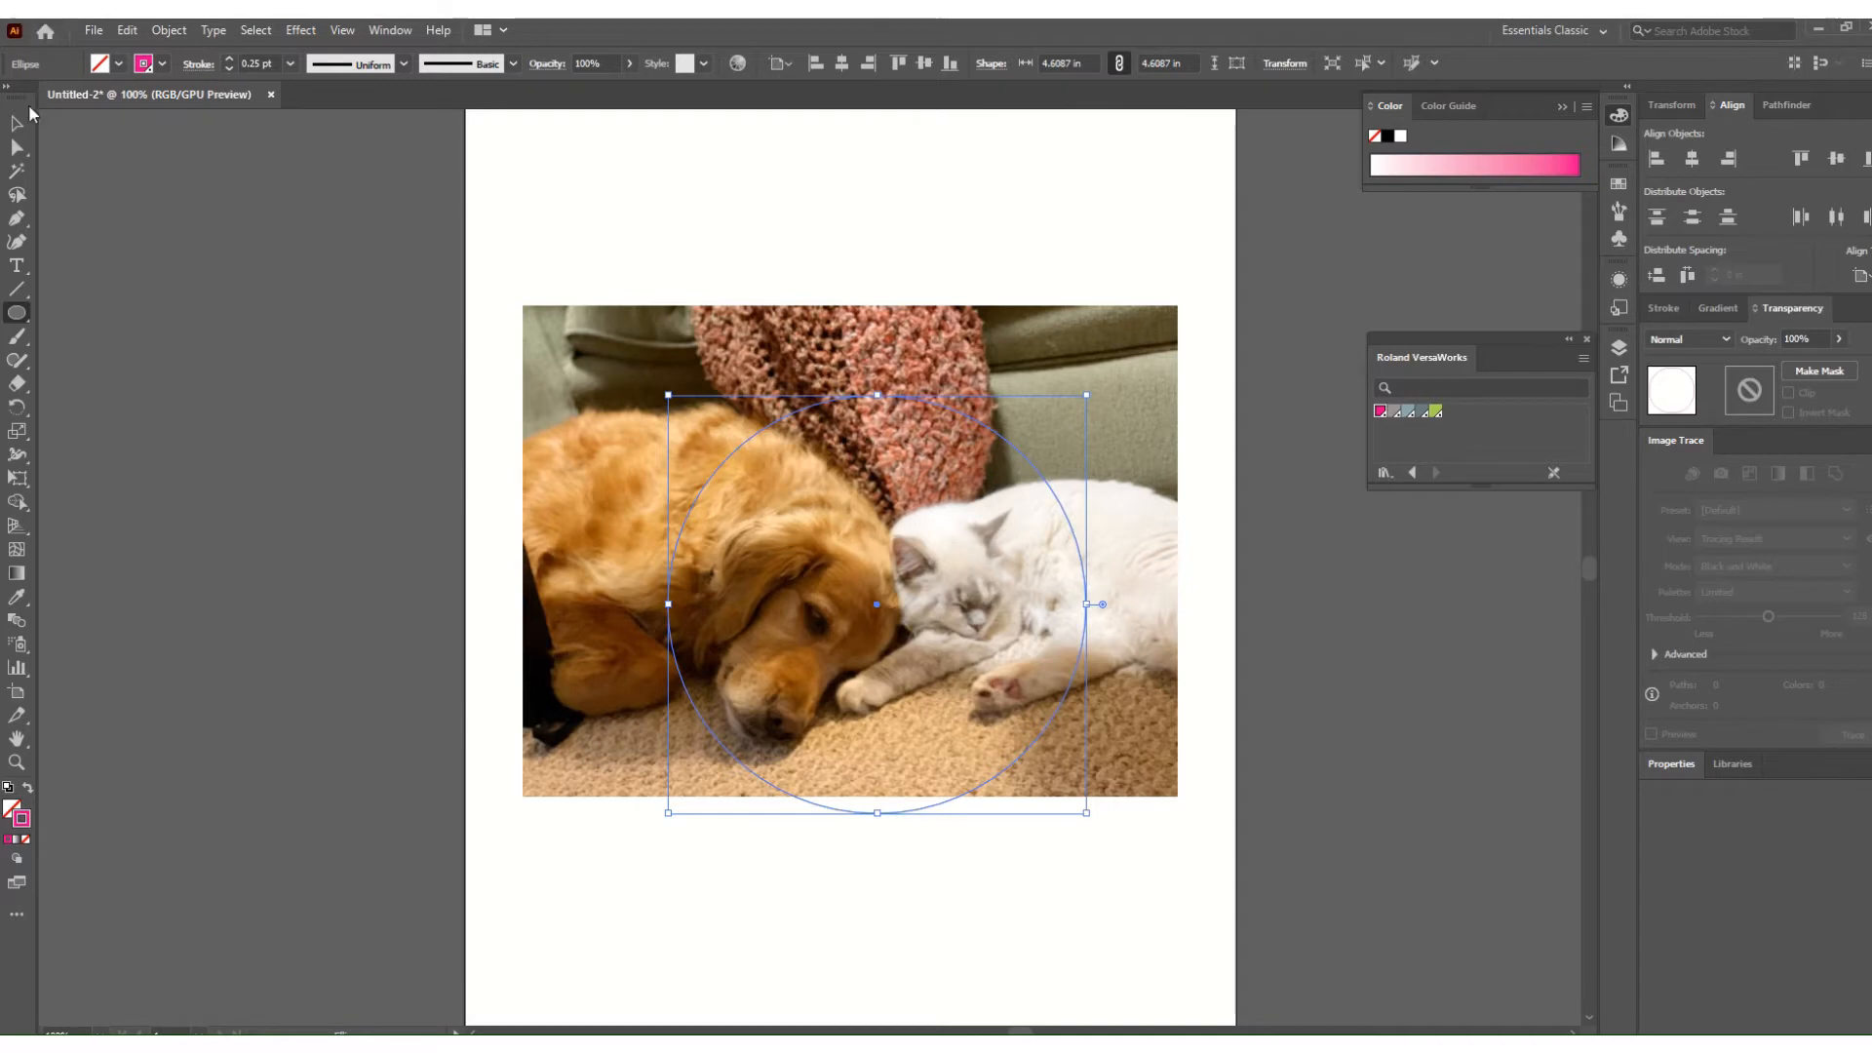
key(v)
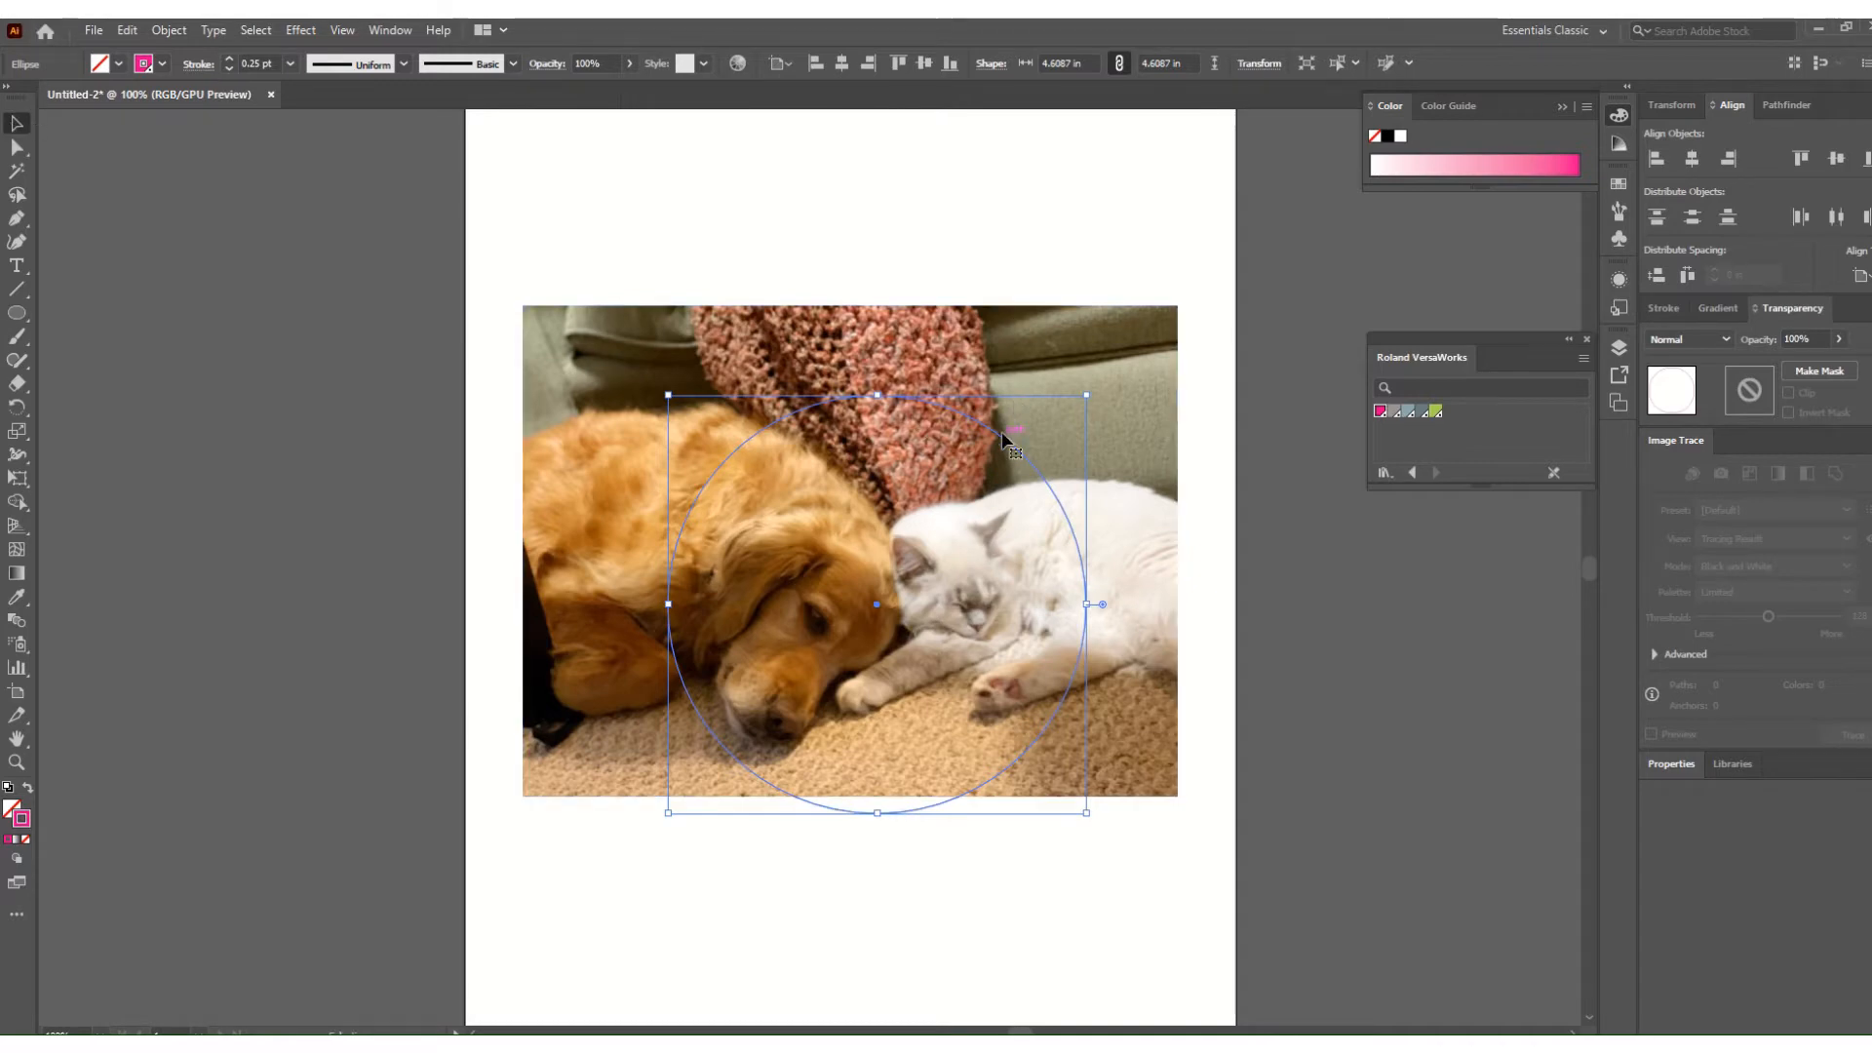
mouse_move(1001, 436)
mouse_down()
mouse_move(998, 394)
mouse_move(981, 417)
mouse_up()
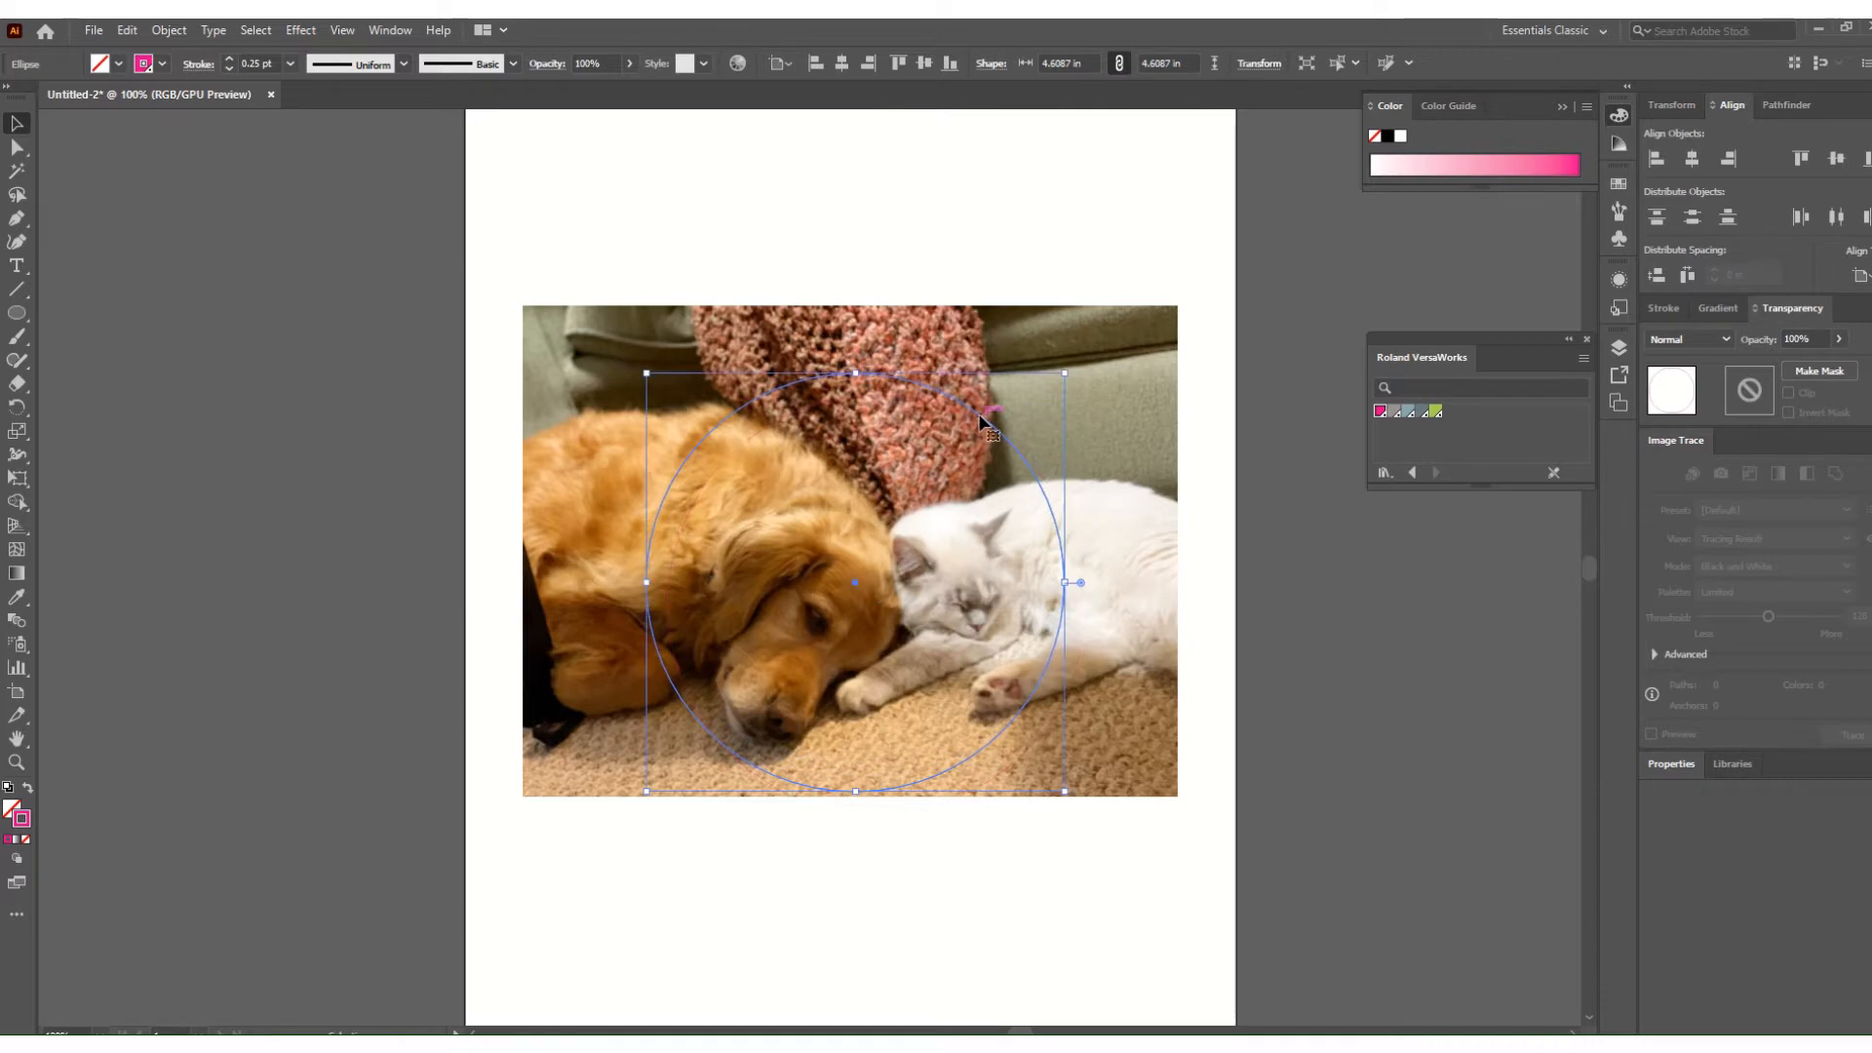
click(933, 882)
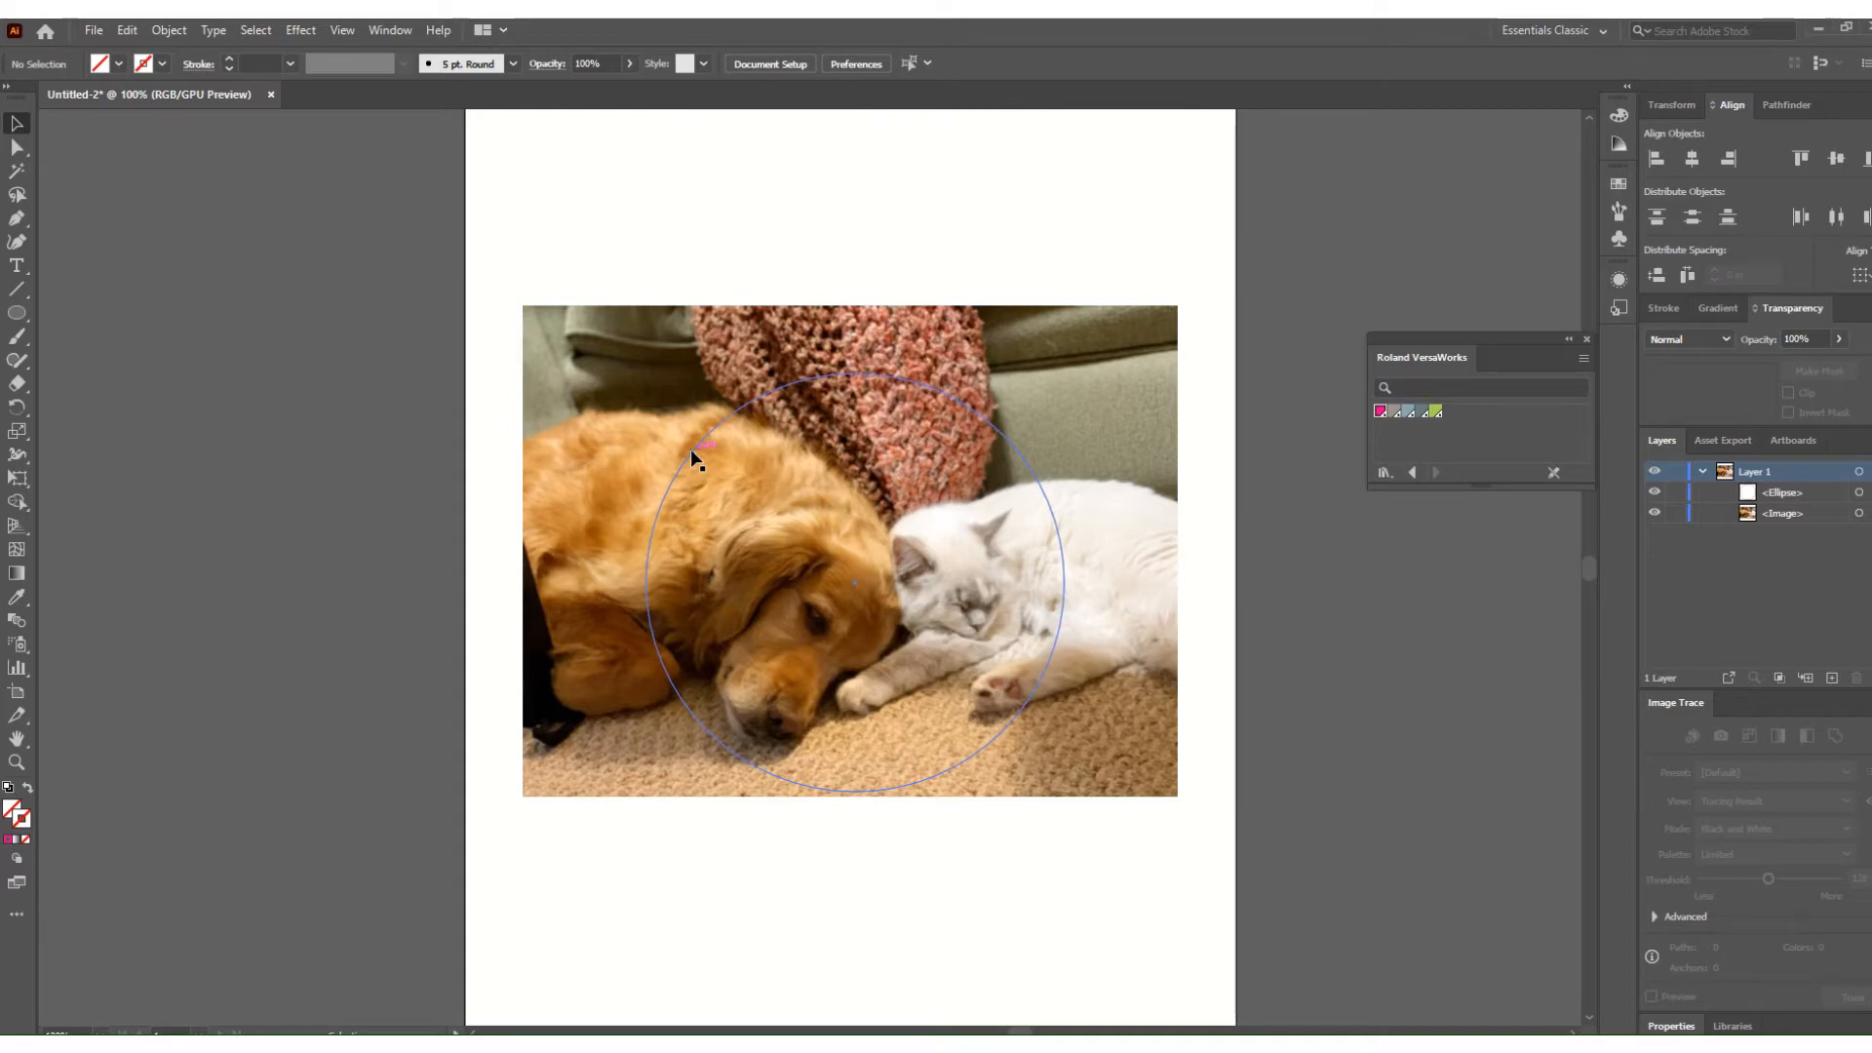
Select the photo together with the circle and make a clipping mask from them.
click(611, 427)
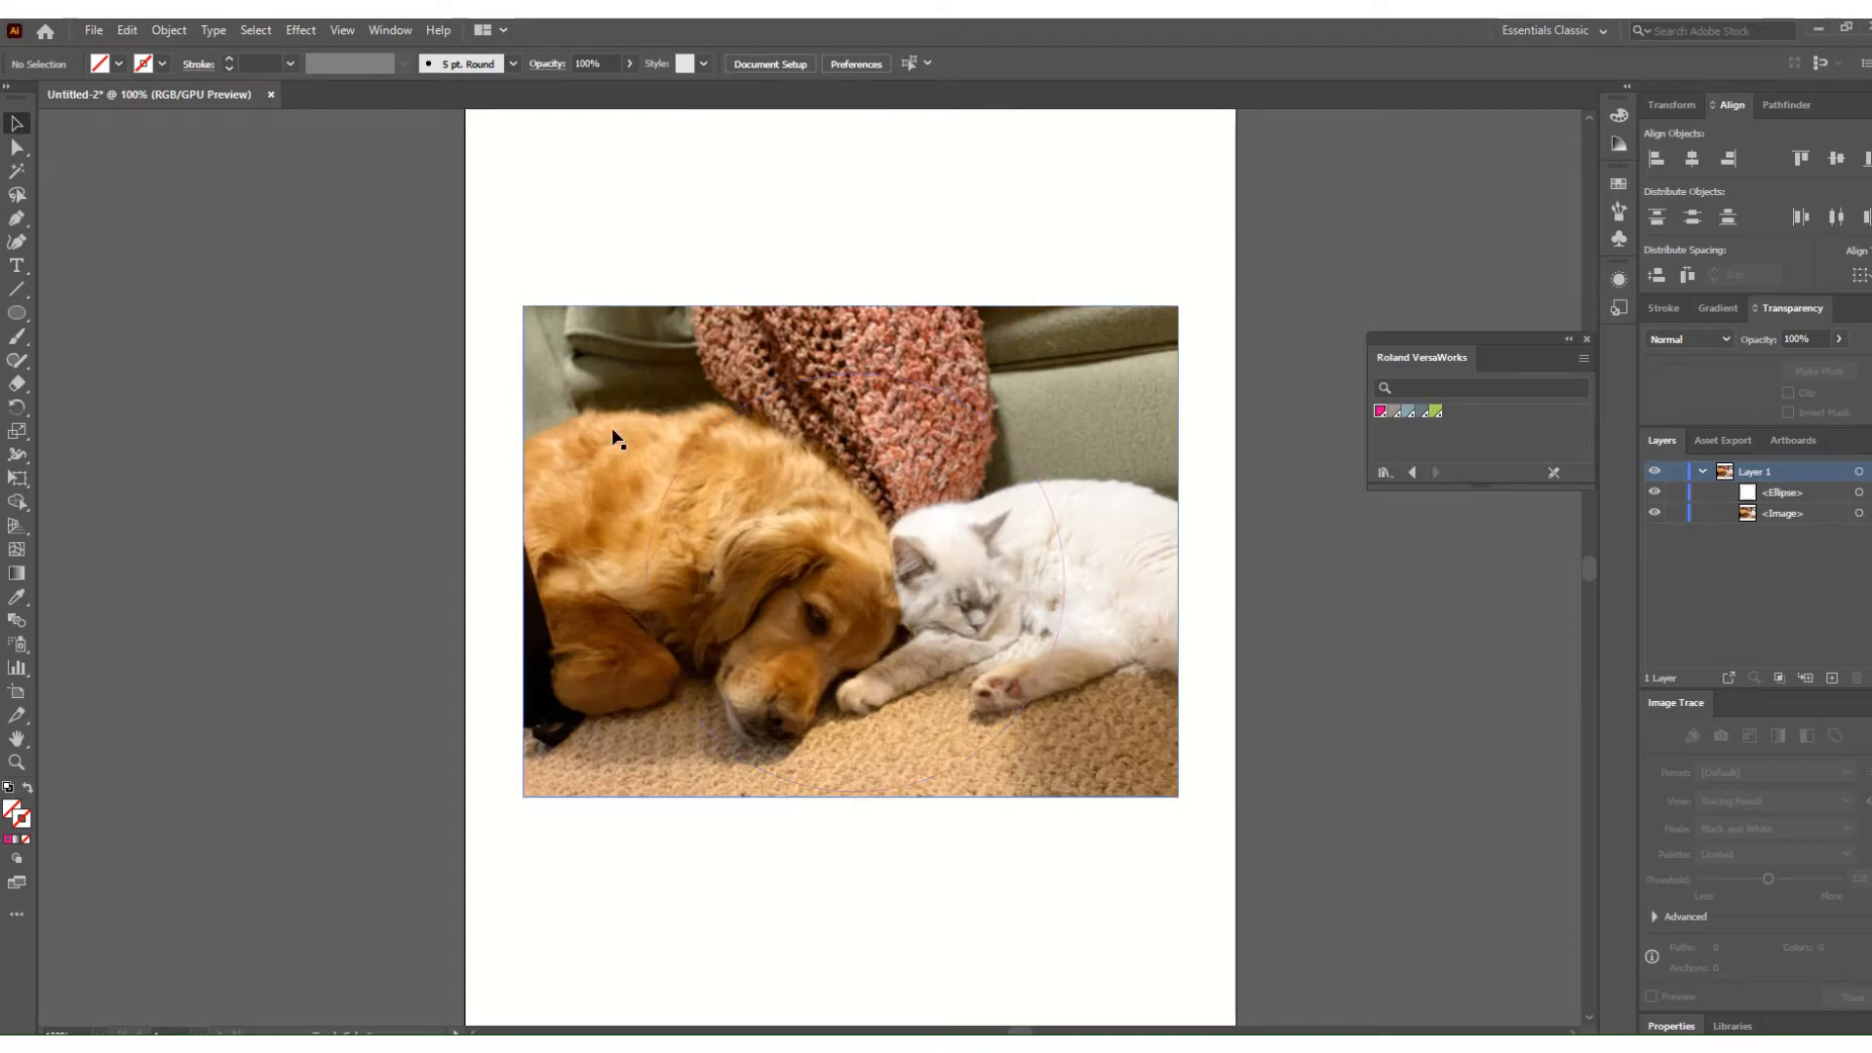
shift+click(683, 459)
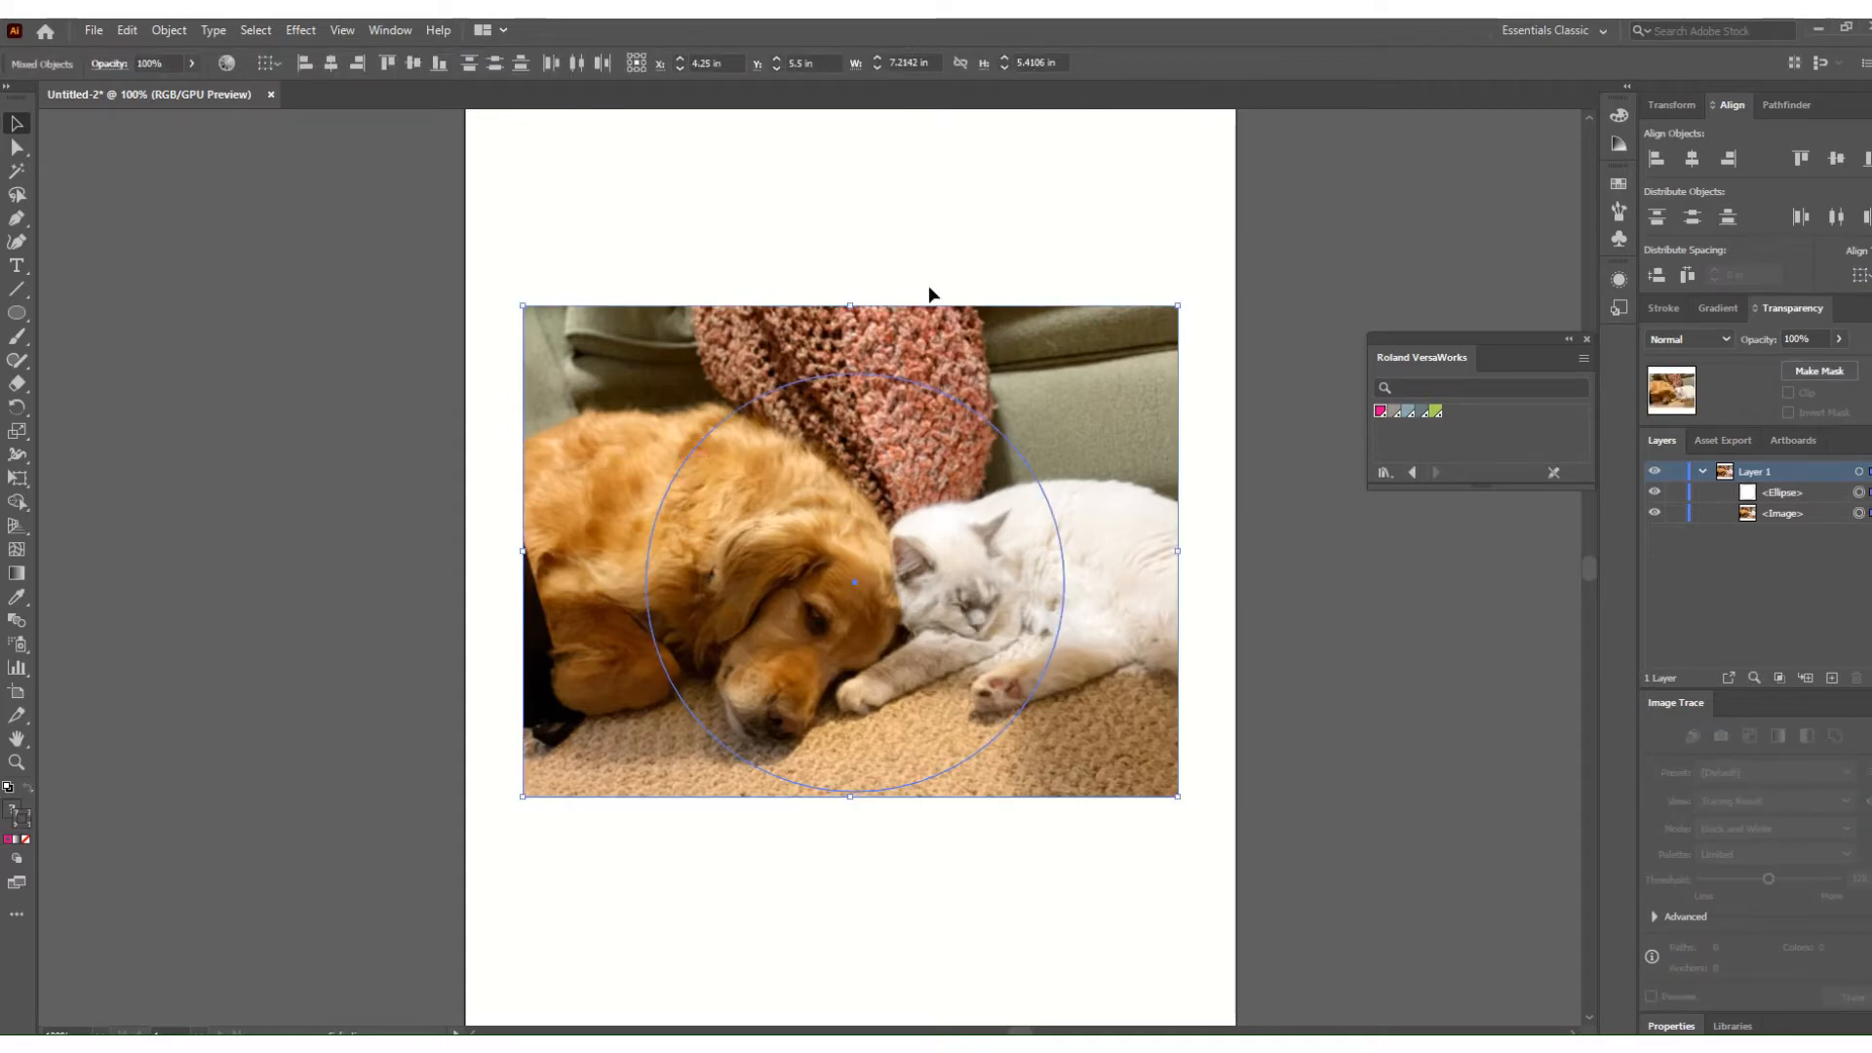
right_click(793, 411)
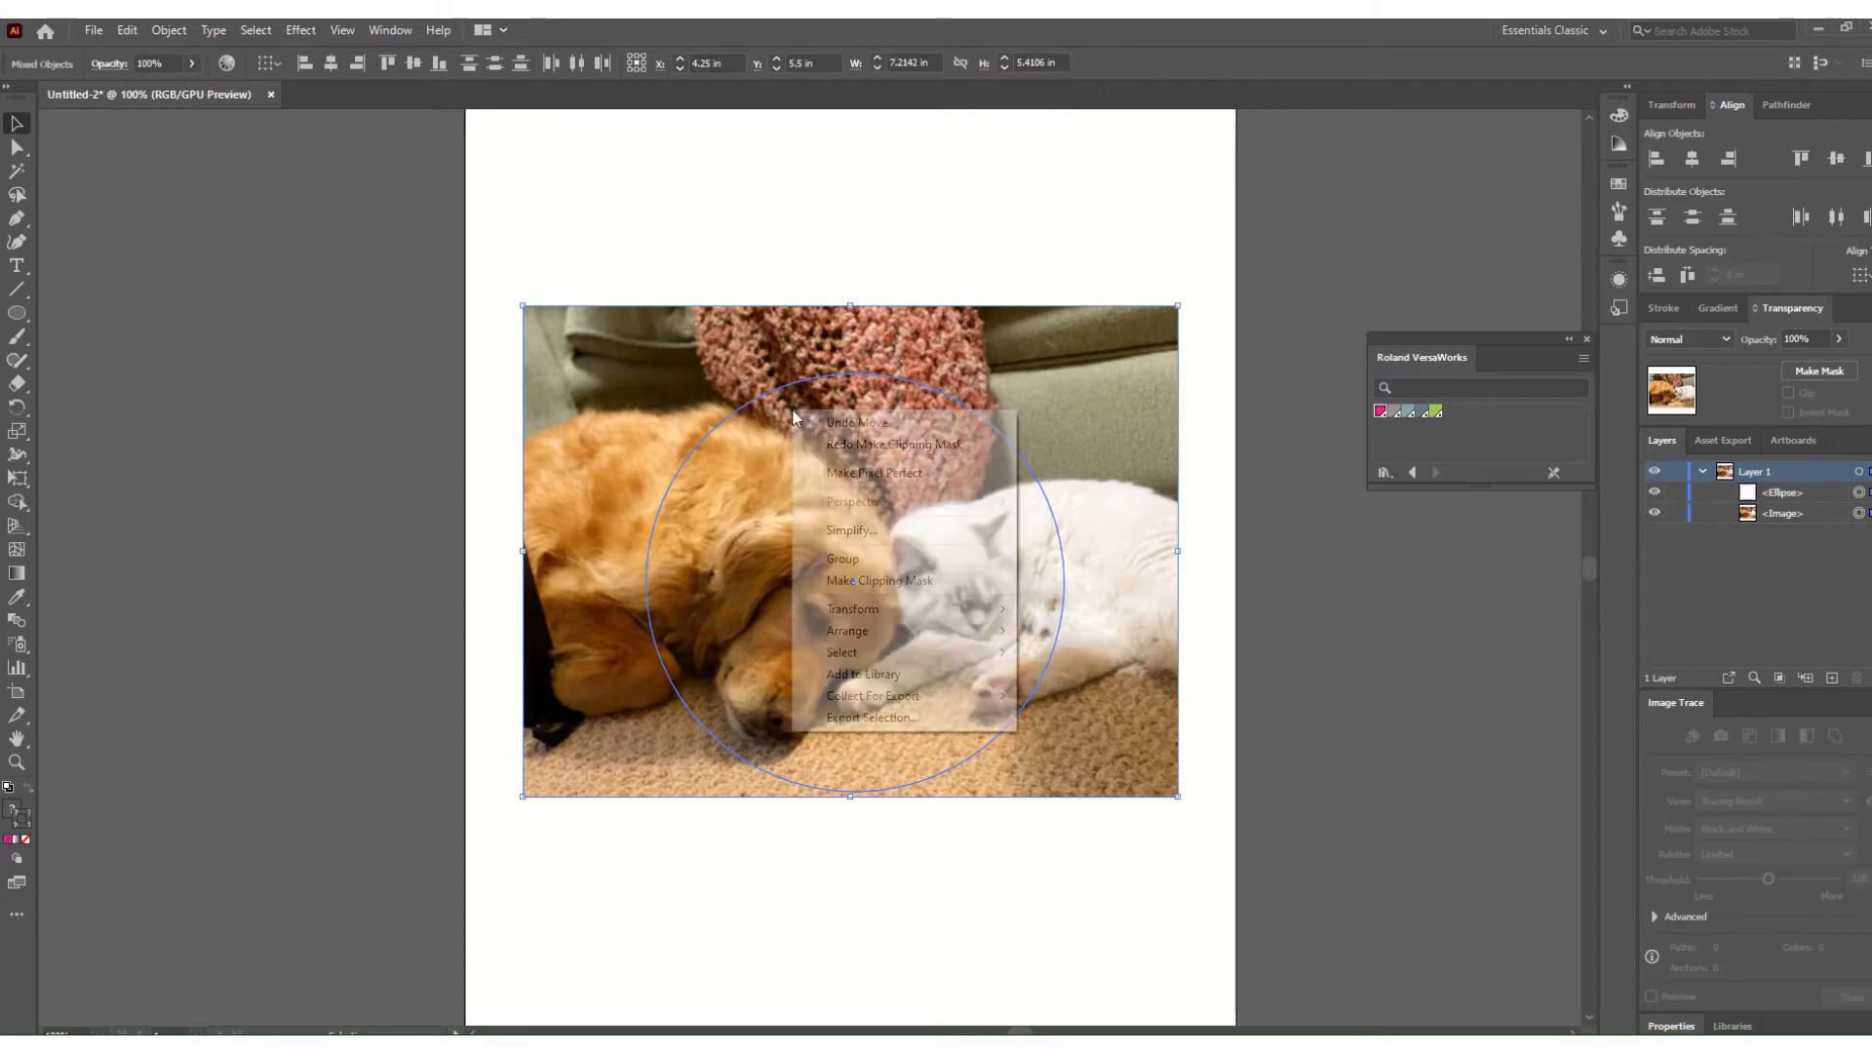
click(896, 581)
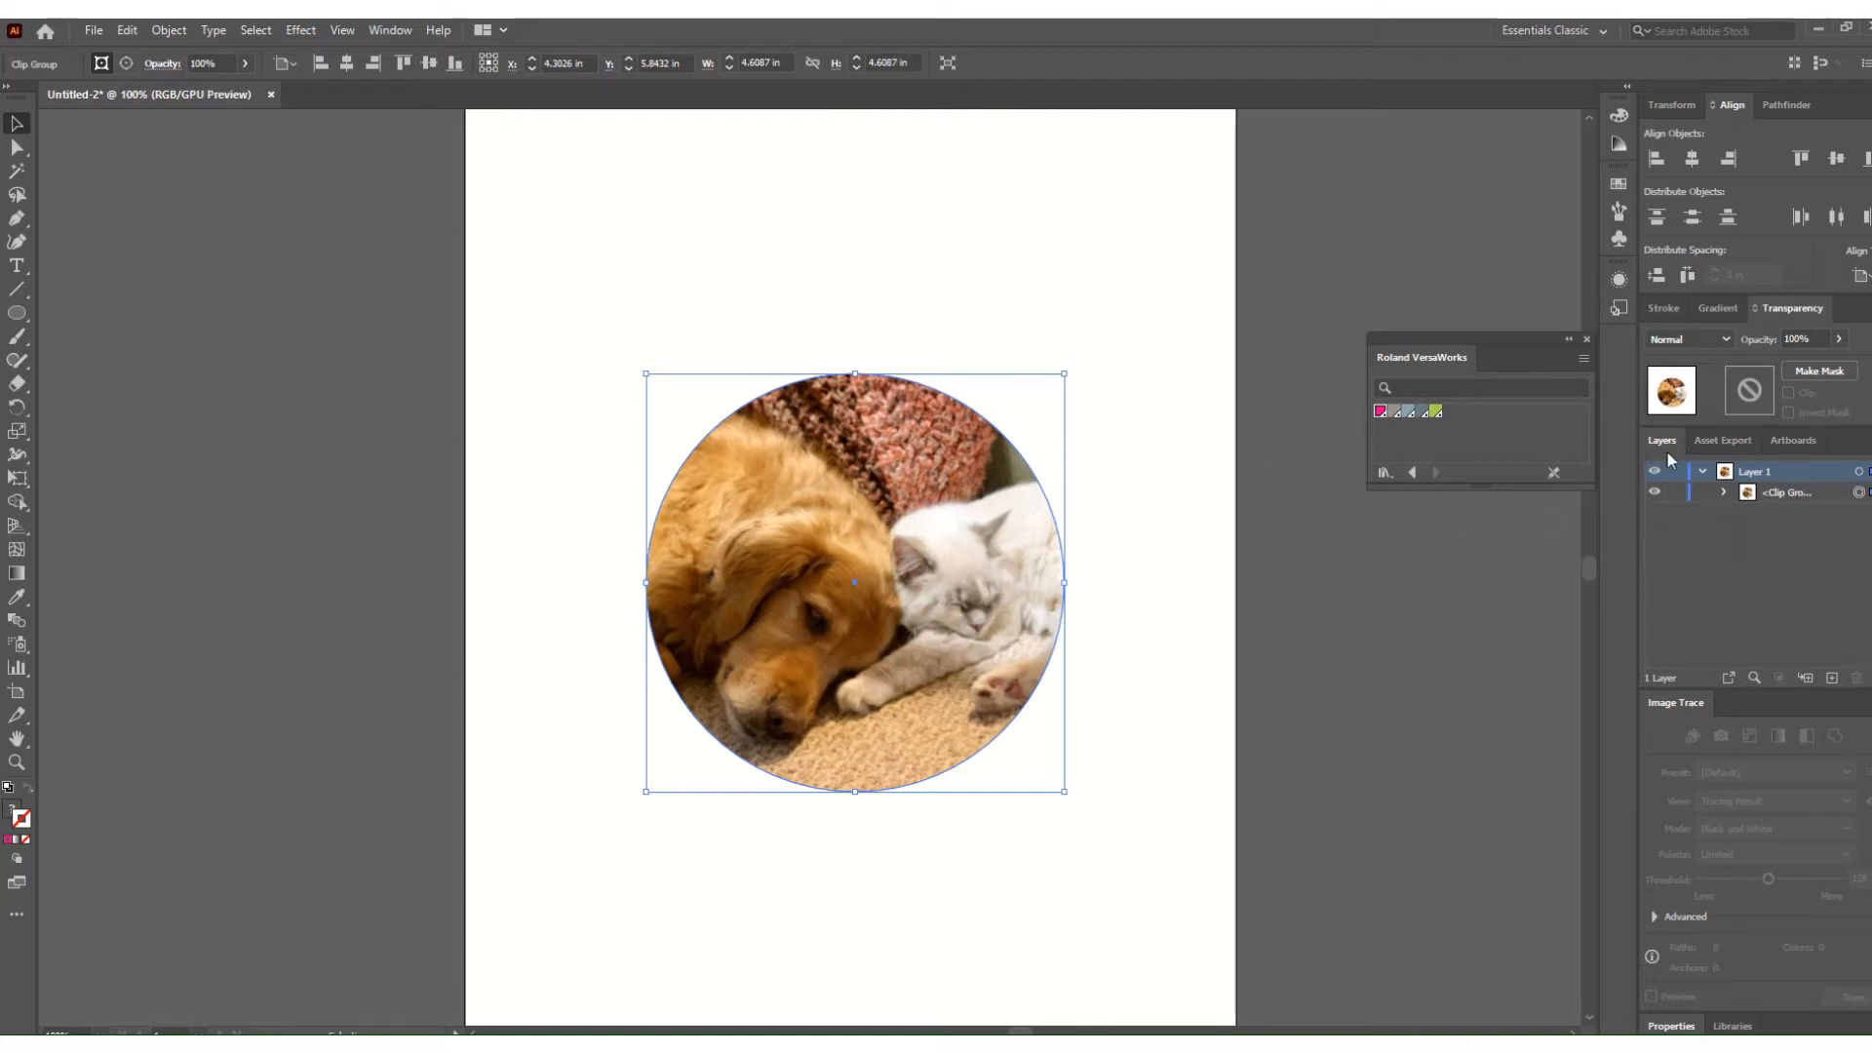
click(400, 31)
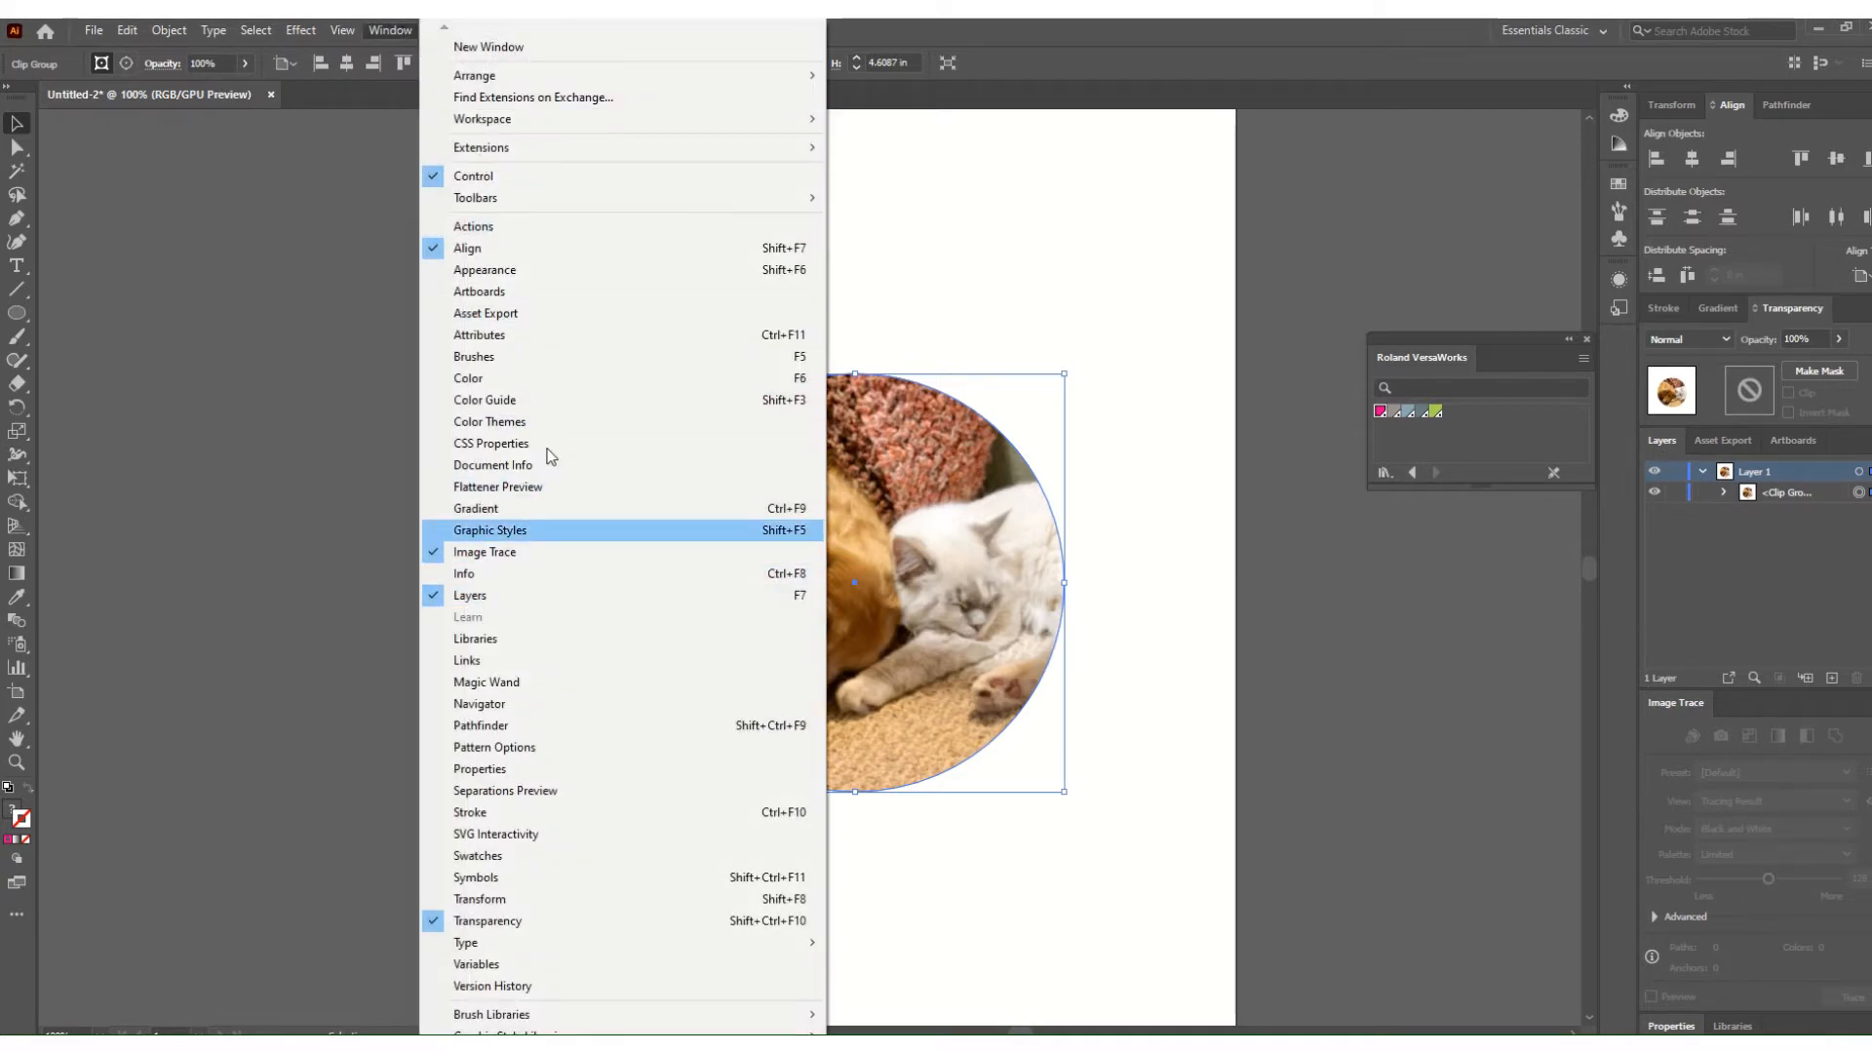
click(1533, 546)
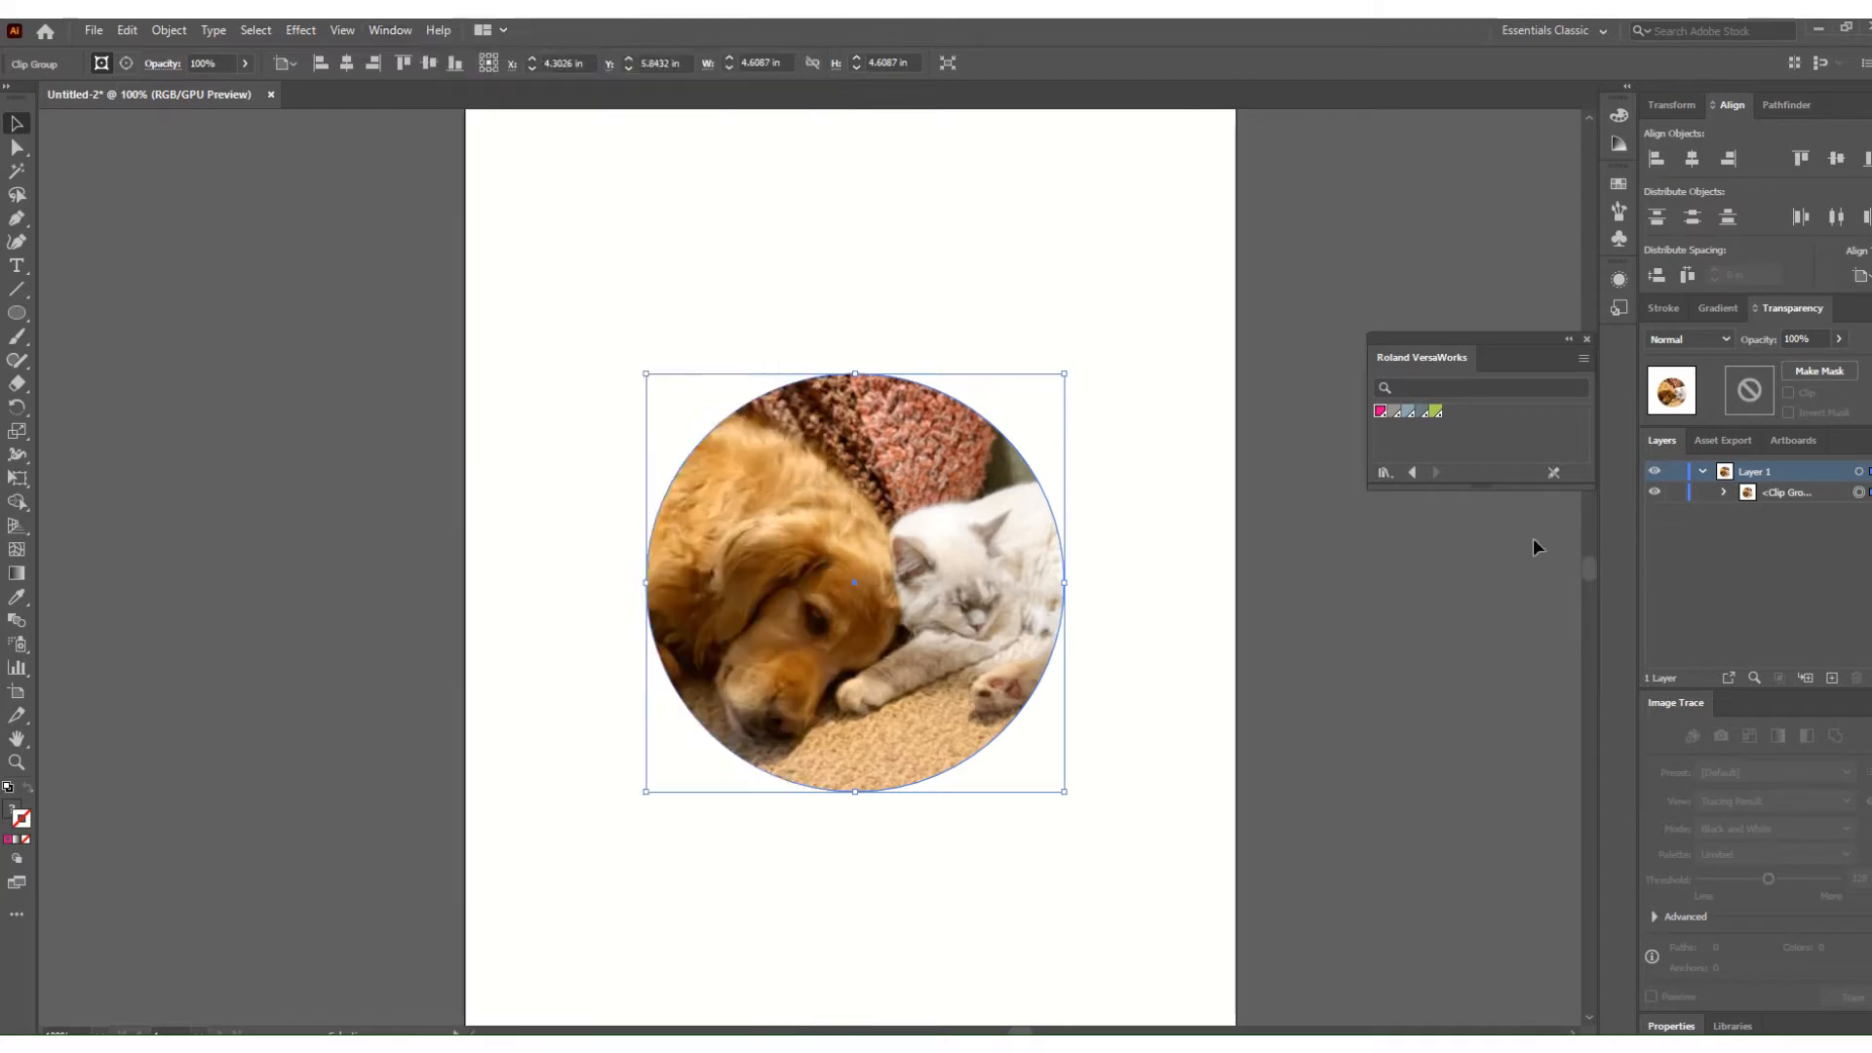
click(1533, 541)
click(870, 414)
Select the ellipse inside the clip group of Layer 1 and apply the CutContour swatch to its stroke.
click(1701, 472)
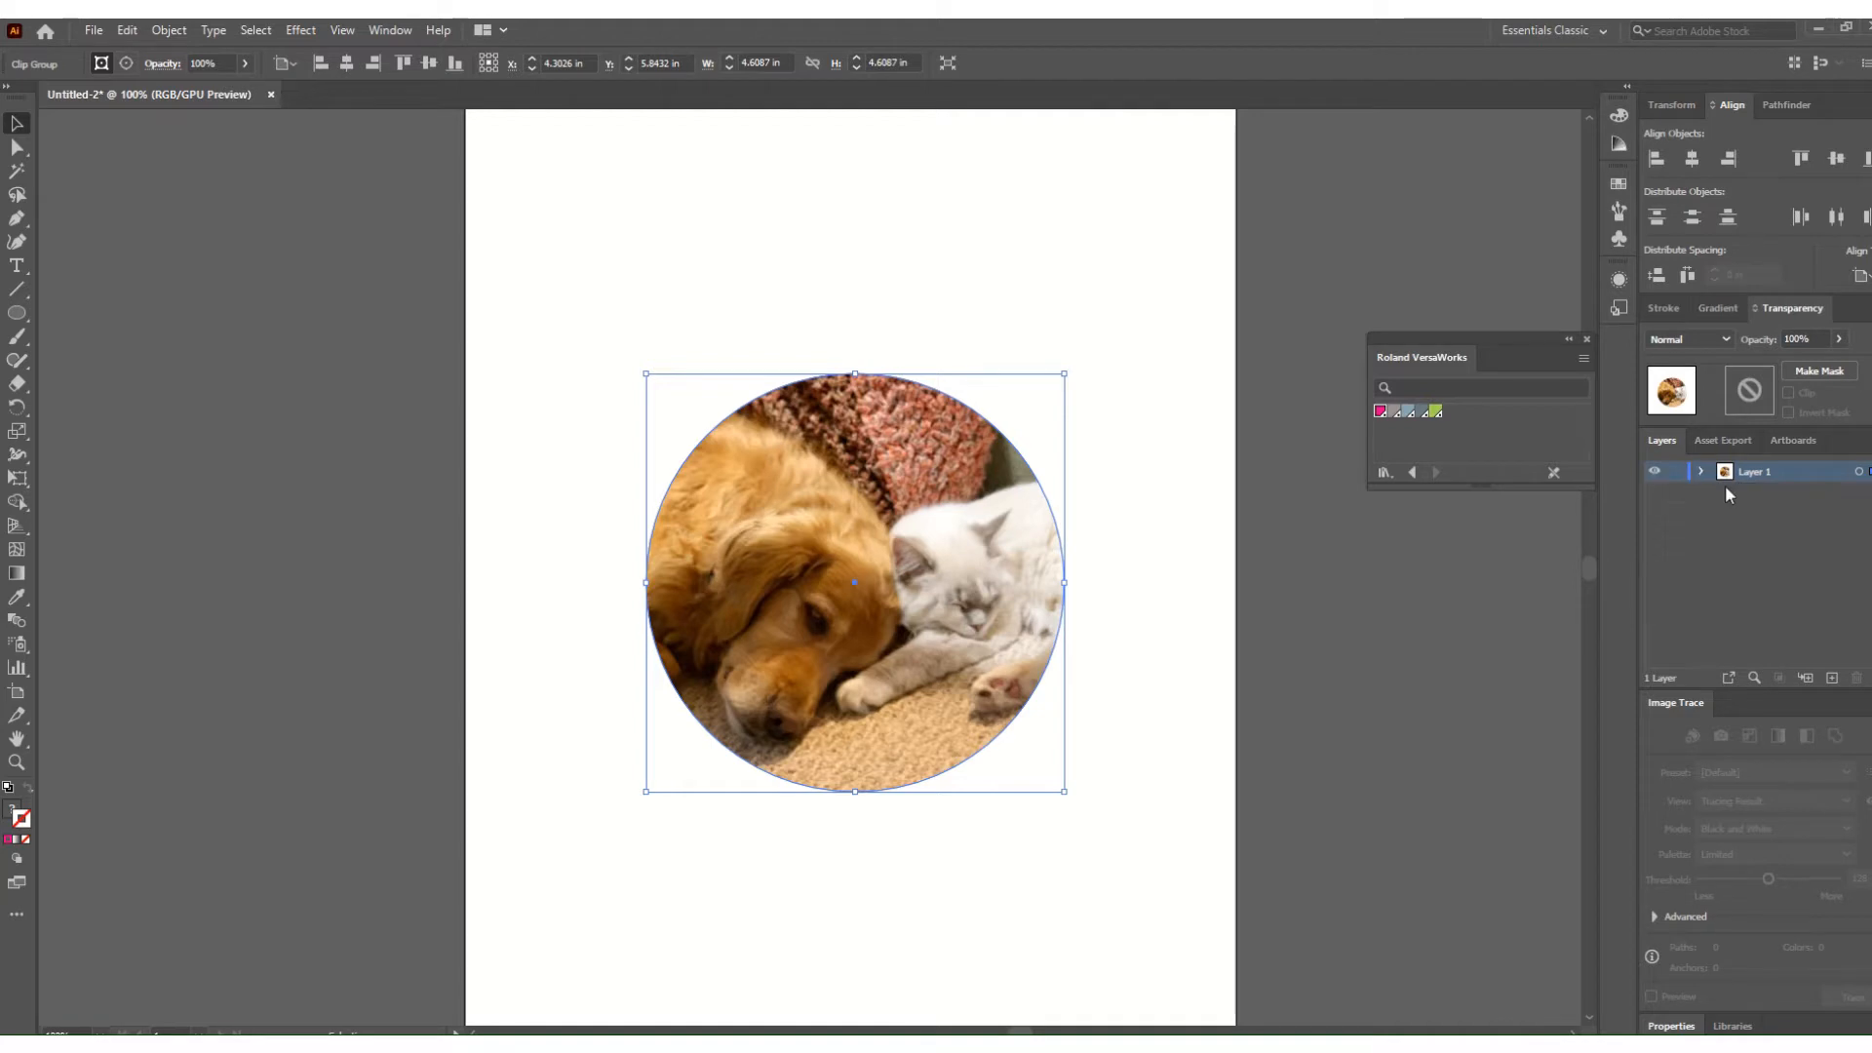
click(1701, 472)
click(1725, 493)
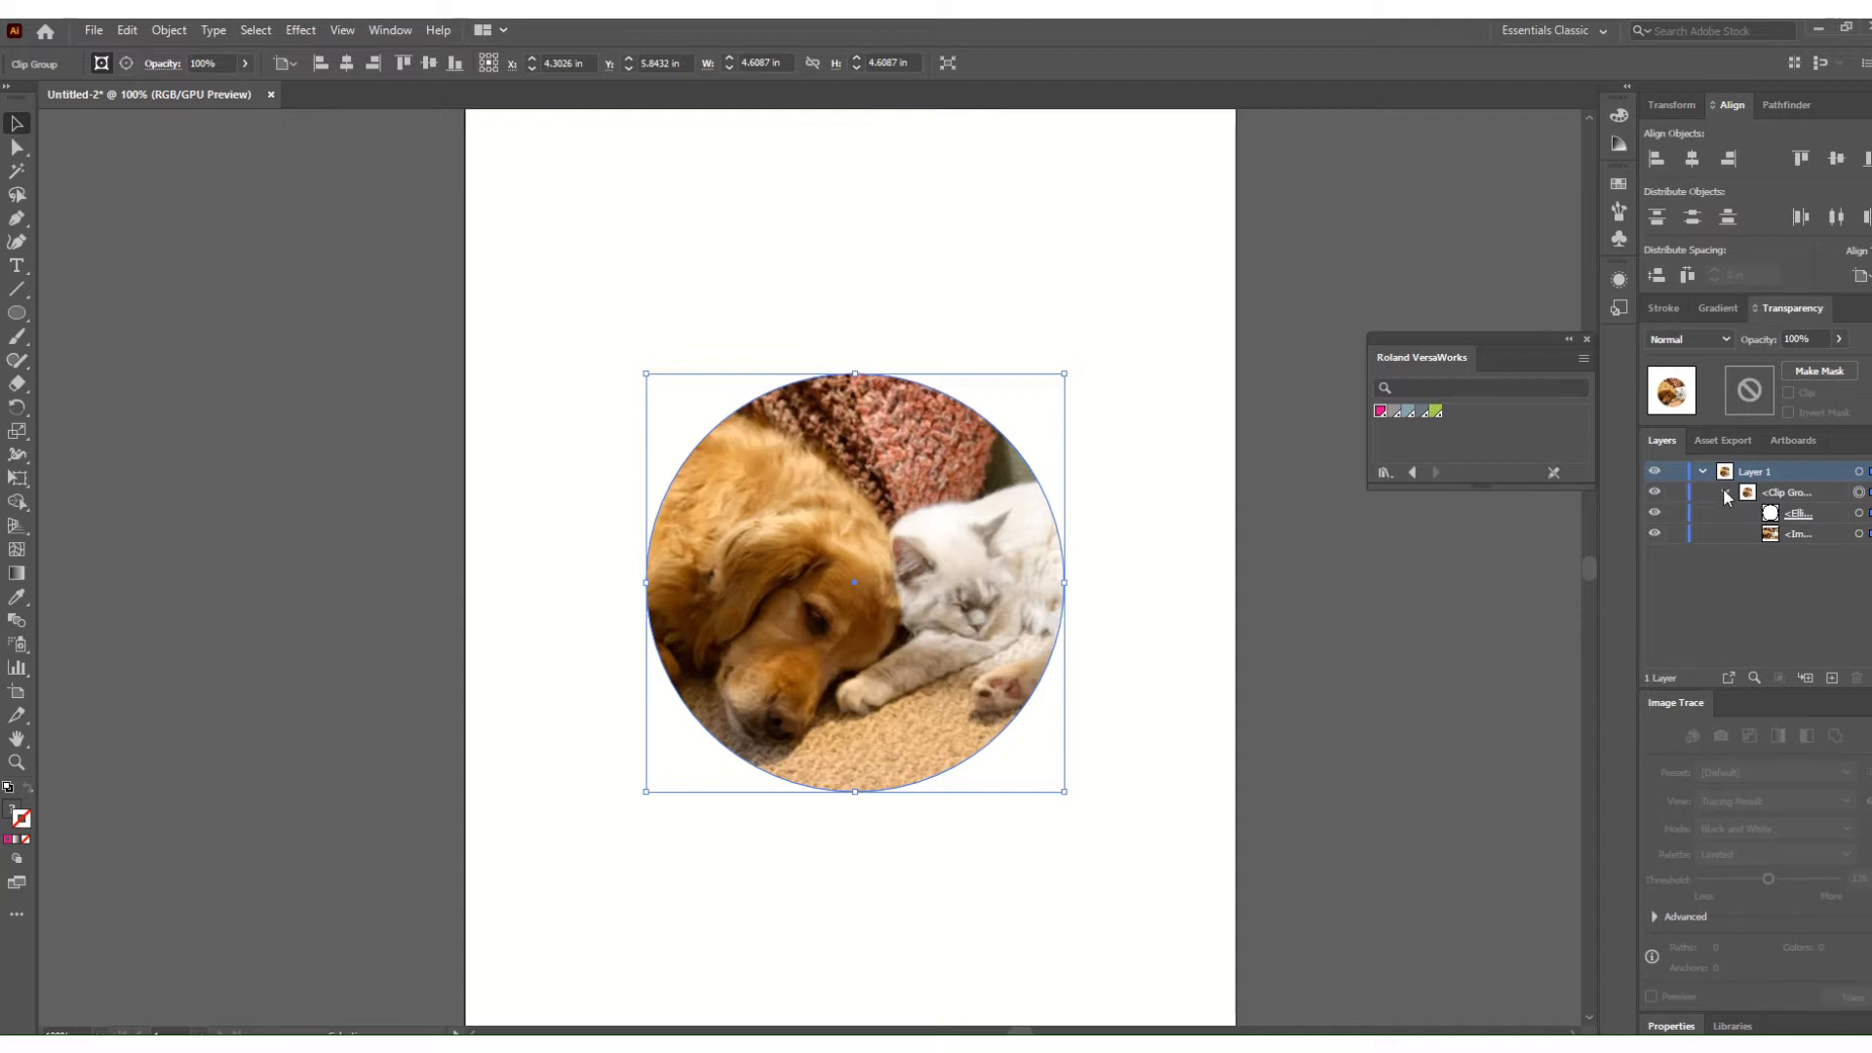
click(1835, 516)
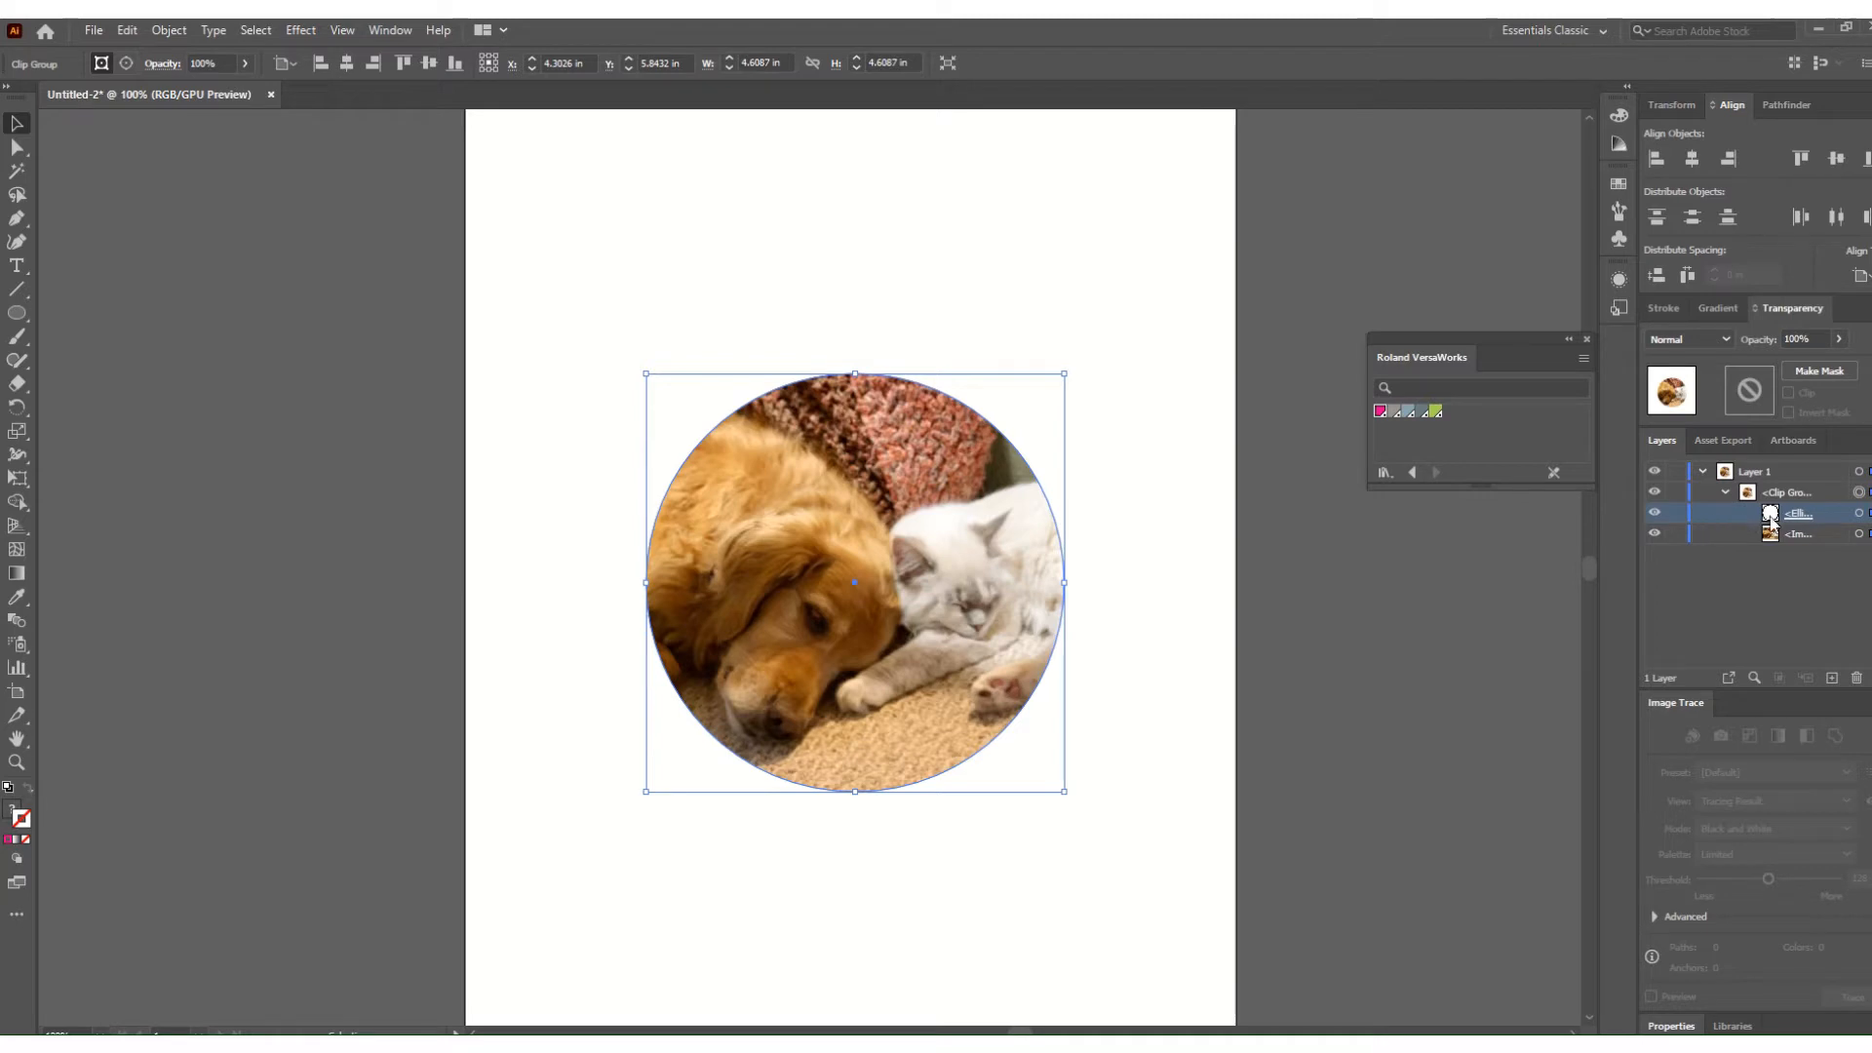
click(1858, 513)
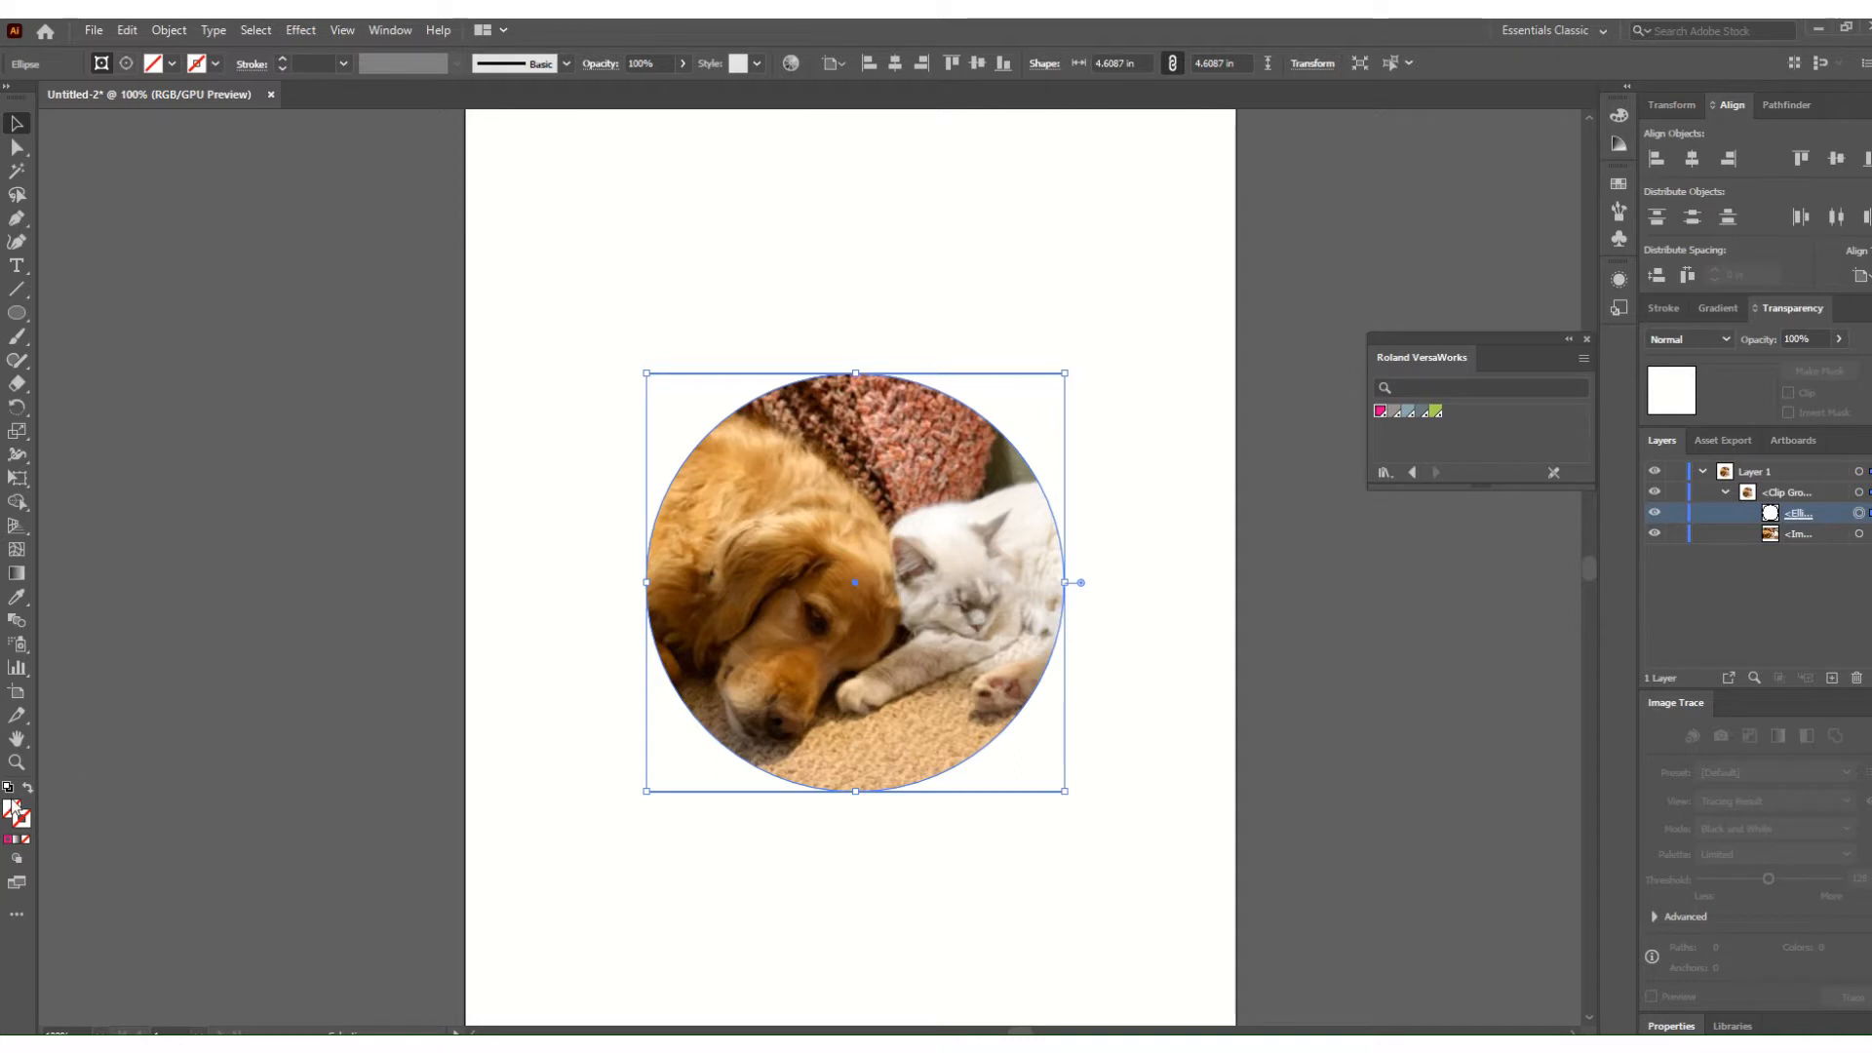
click(22, 825)
click(1378, 411)
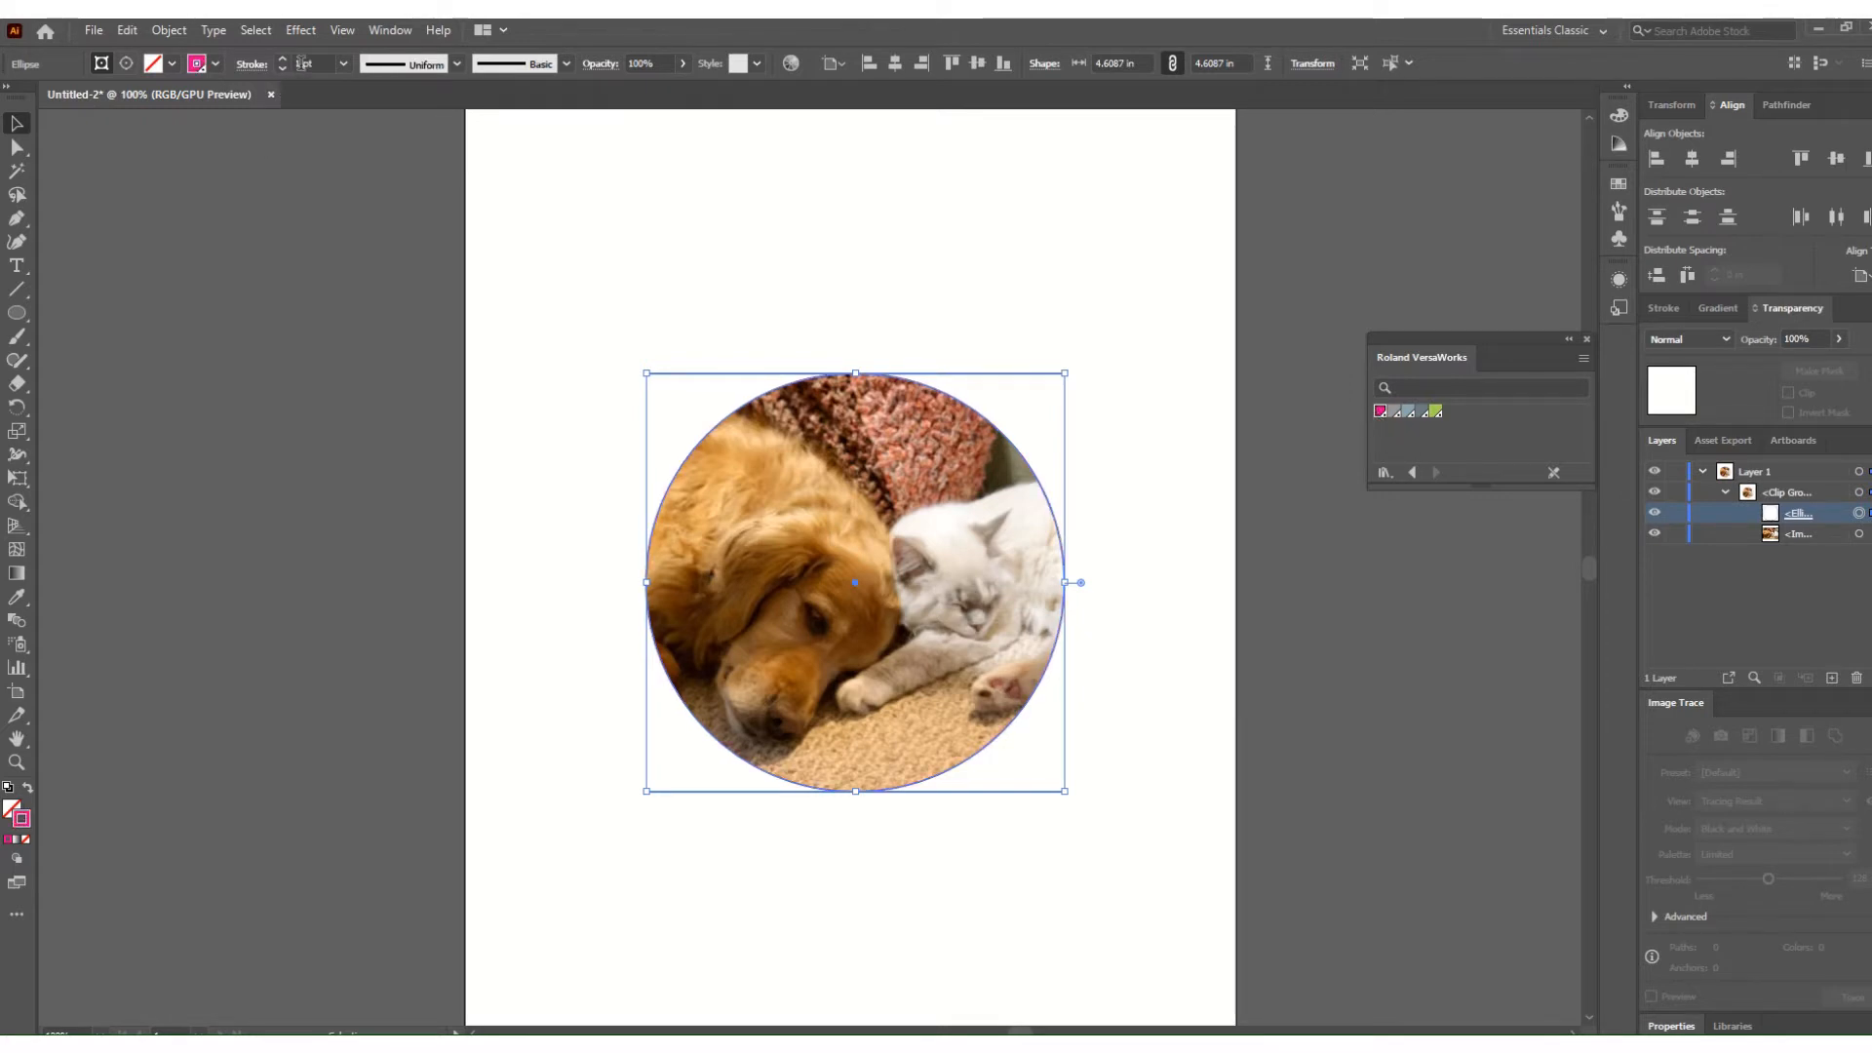
Set the CutContour stroke weight of the circular clipping ellipse to 0.25 pt and deselect it.
click(304, 63)
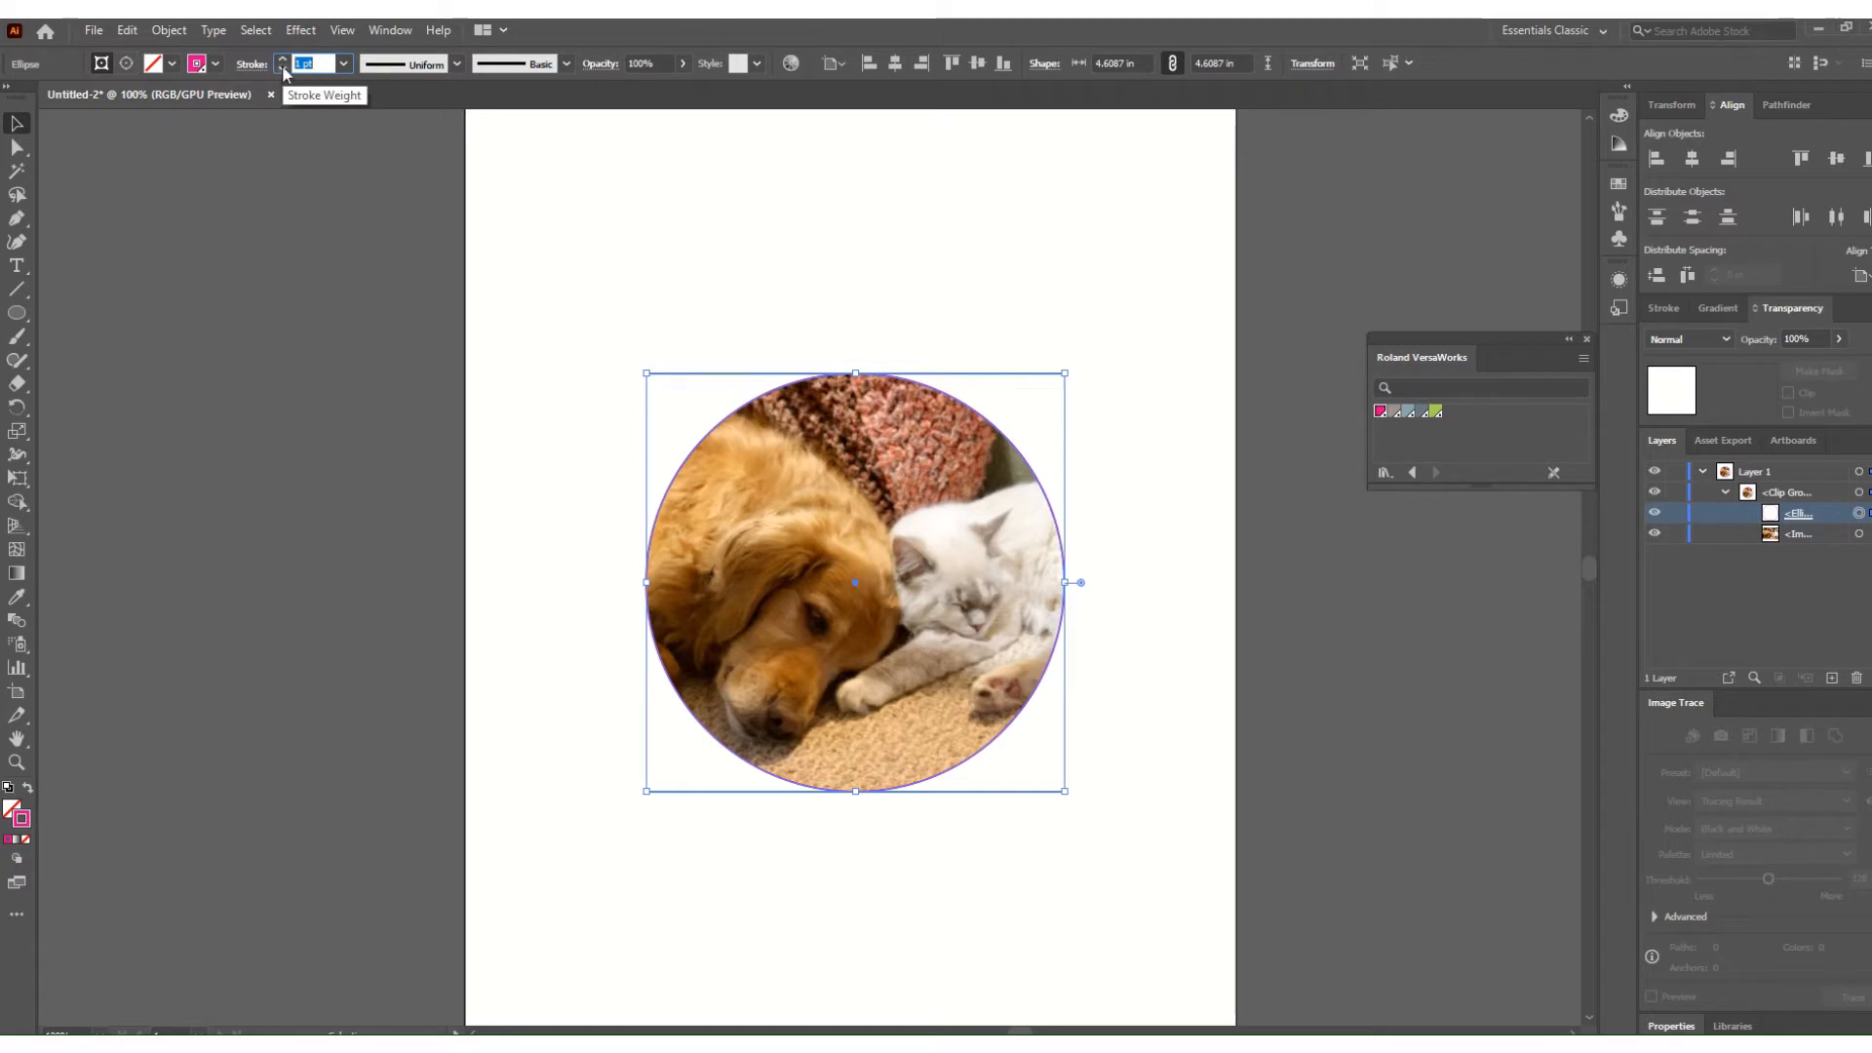
text(0.25)
key(Return)
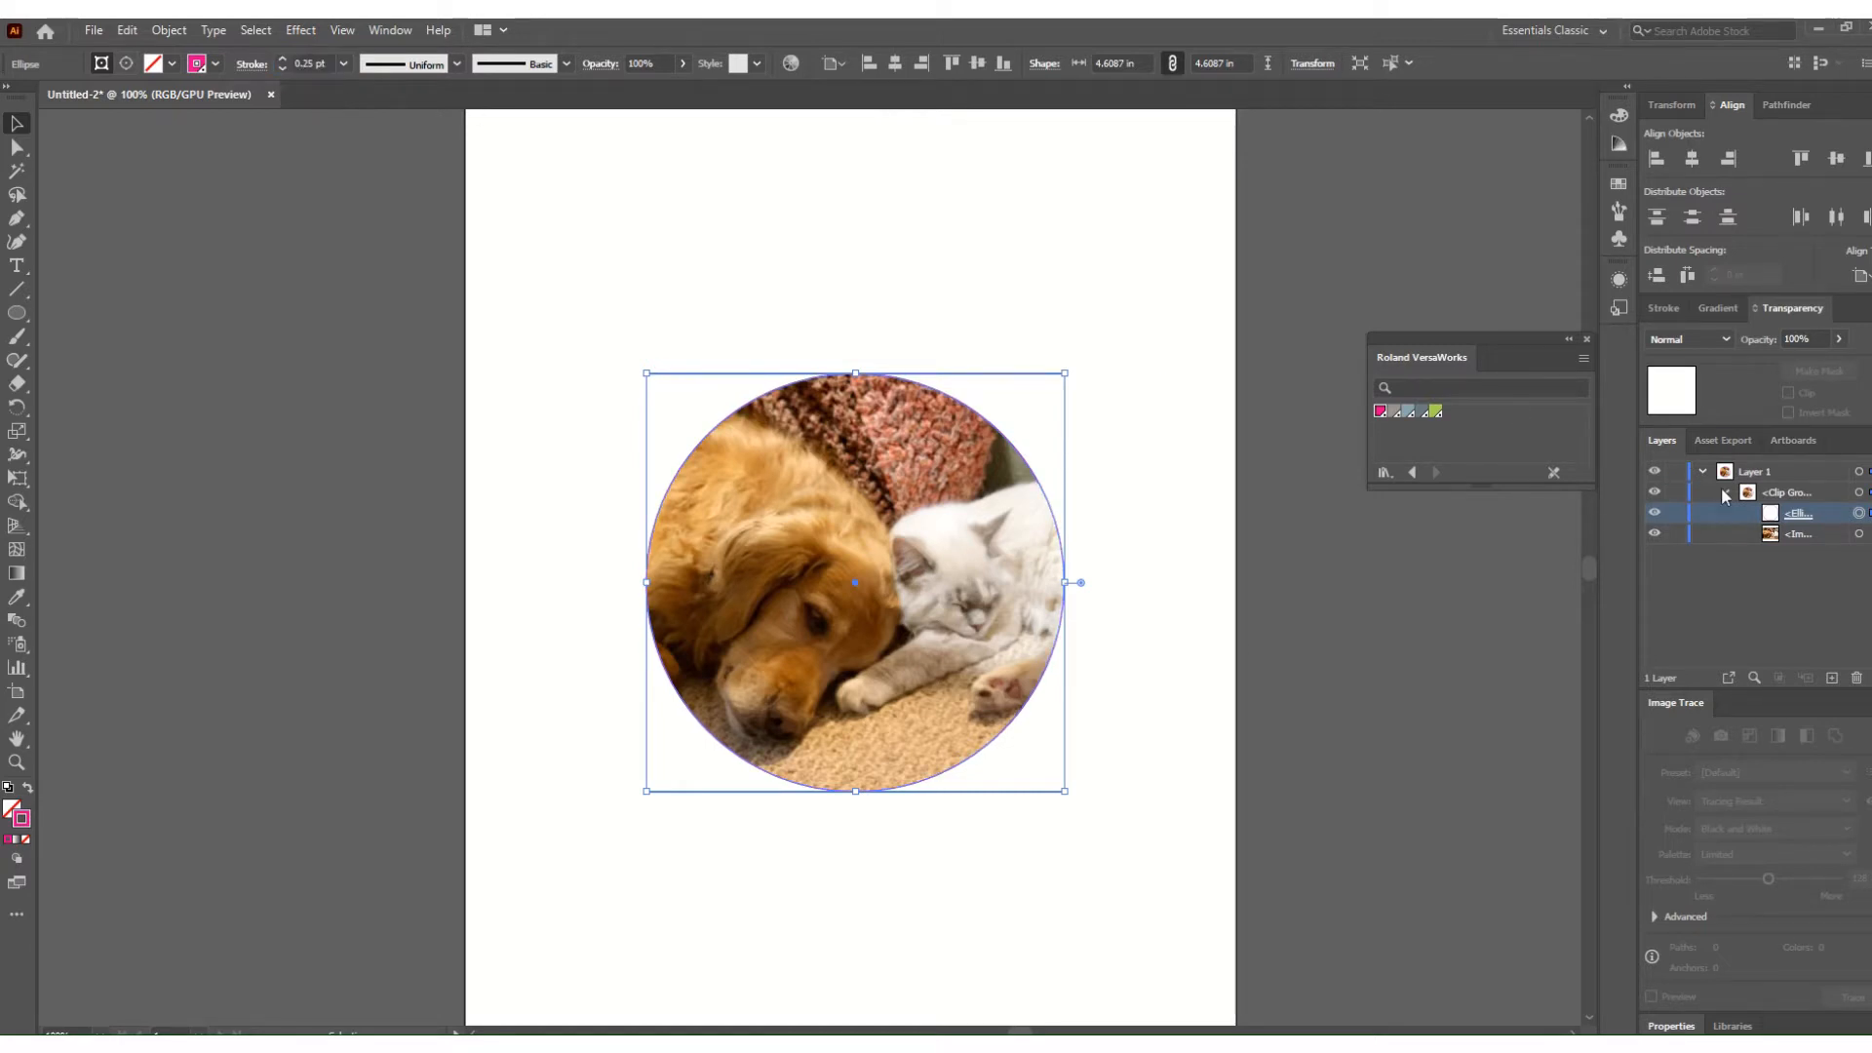
click(1148, 493)
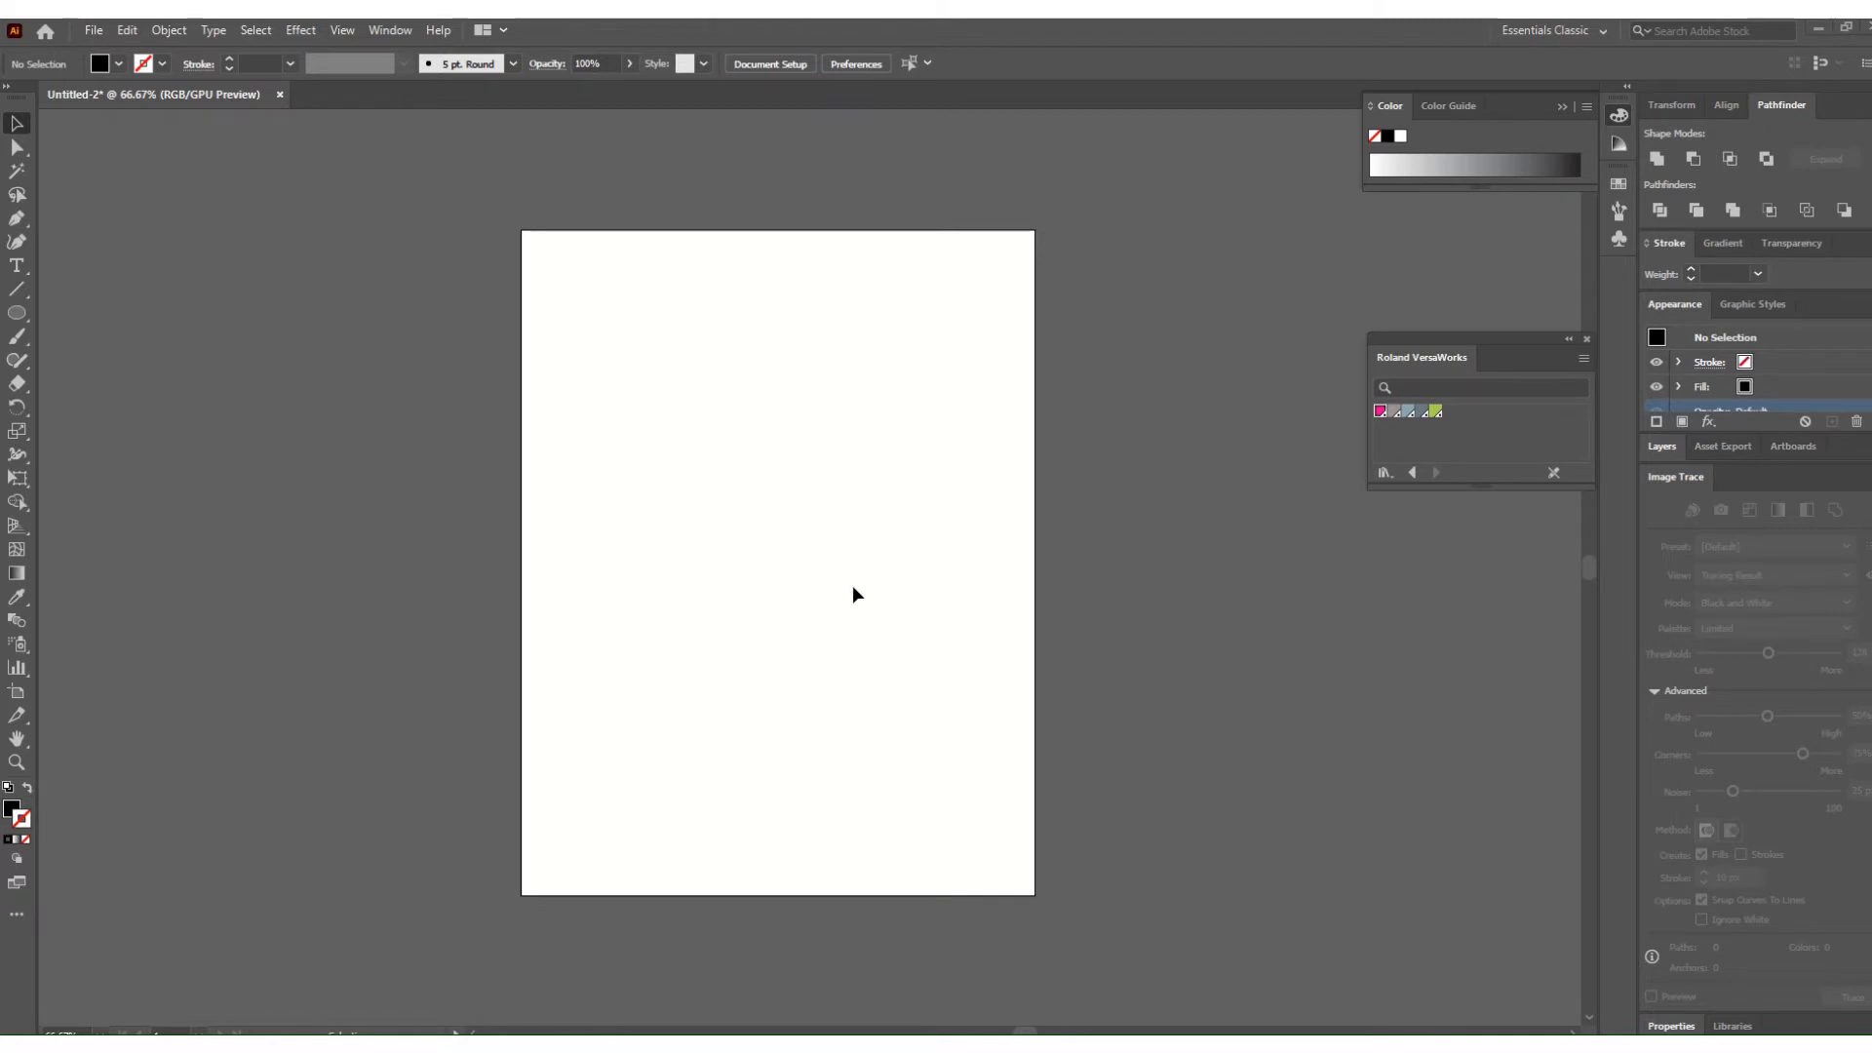
Place the linked flower JPG image on the empty artboard at a size of about 6.67 × 8.89 in.
click(93, 30)
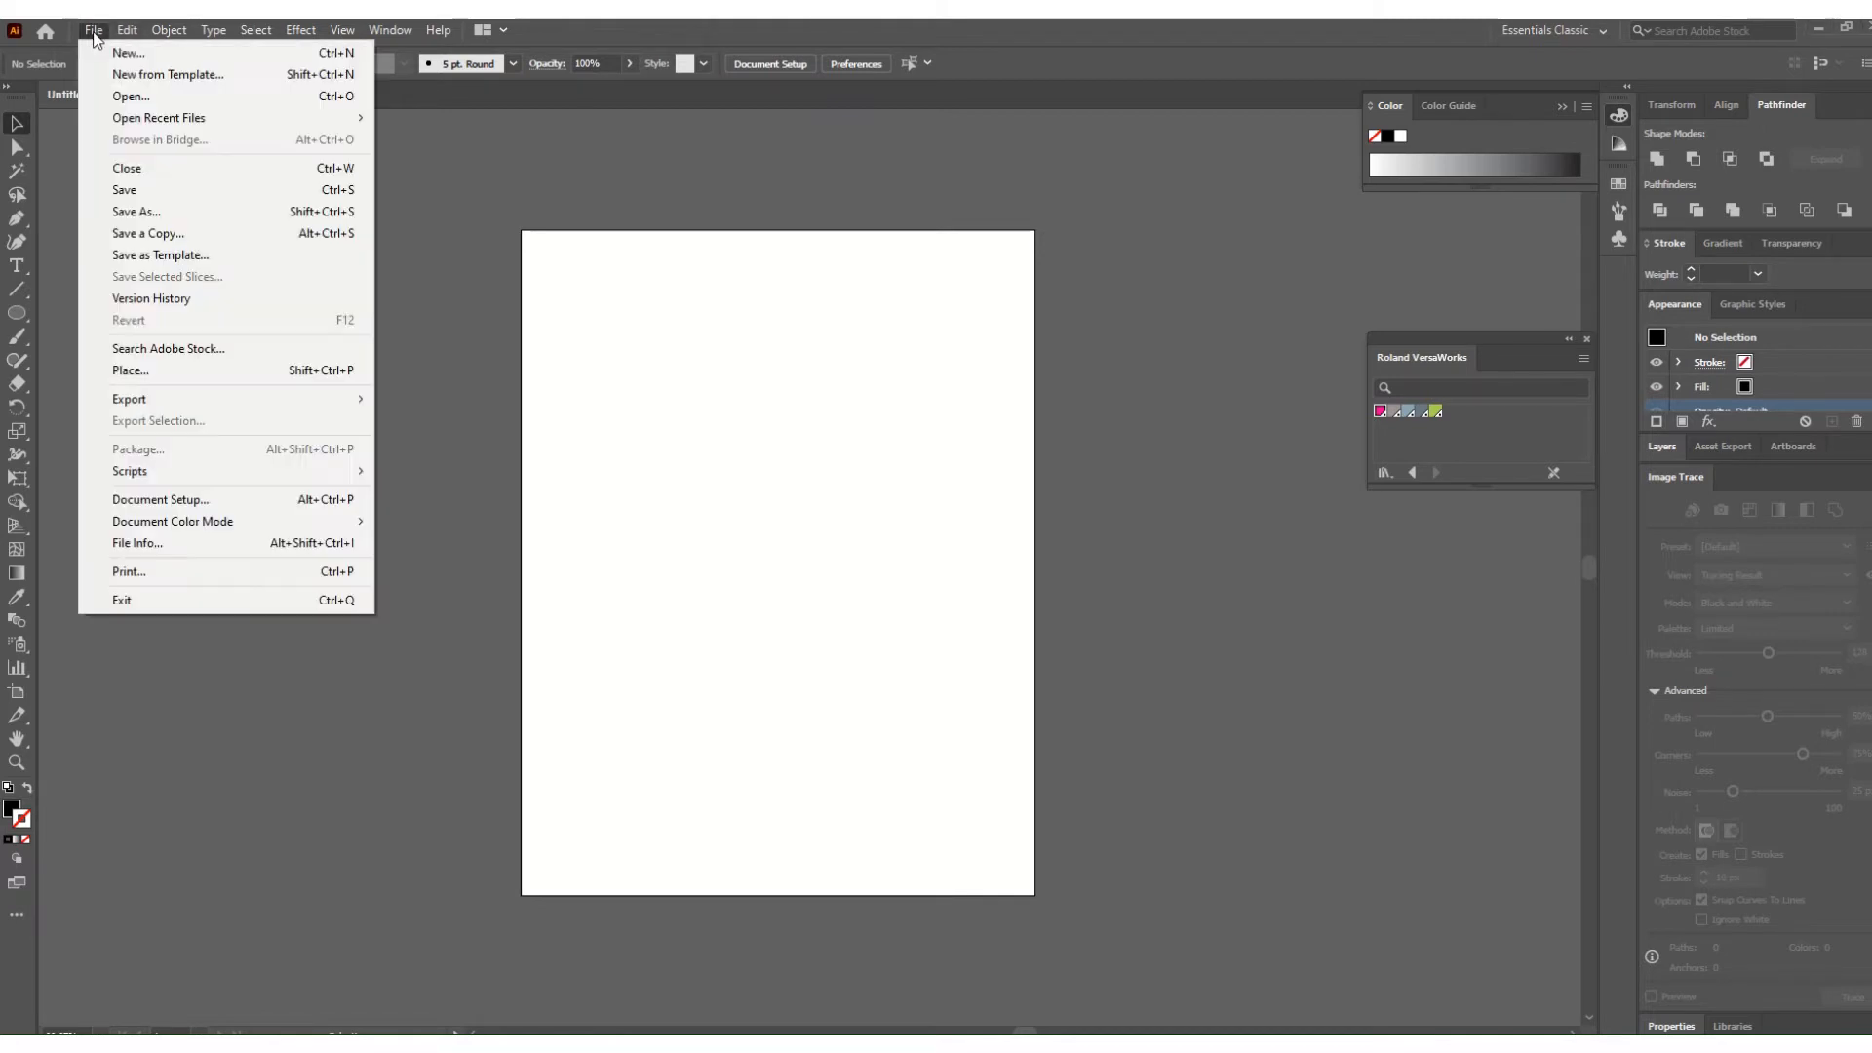
click(143, 370)
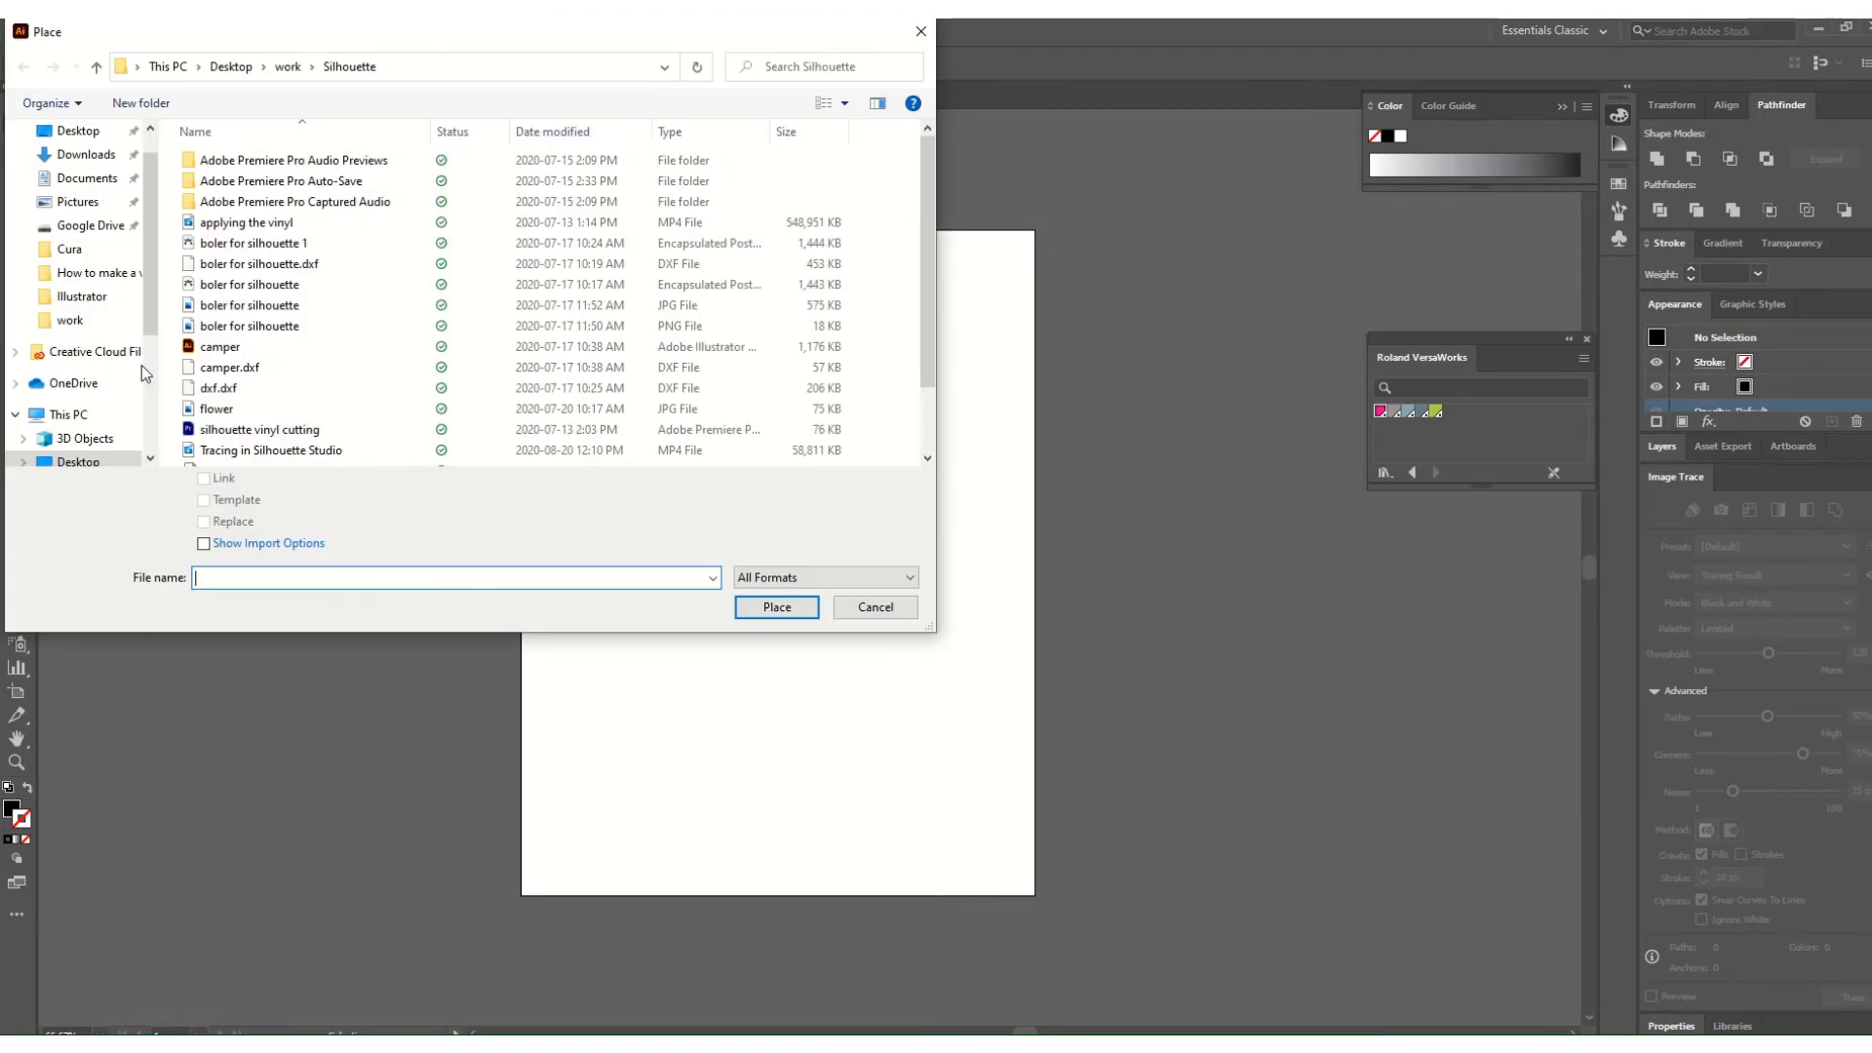
click(232, 413)
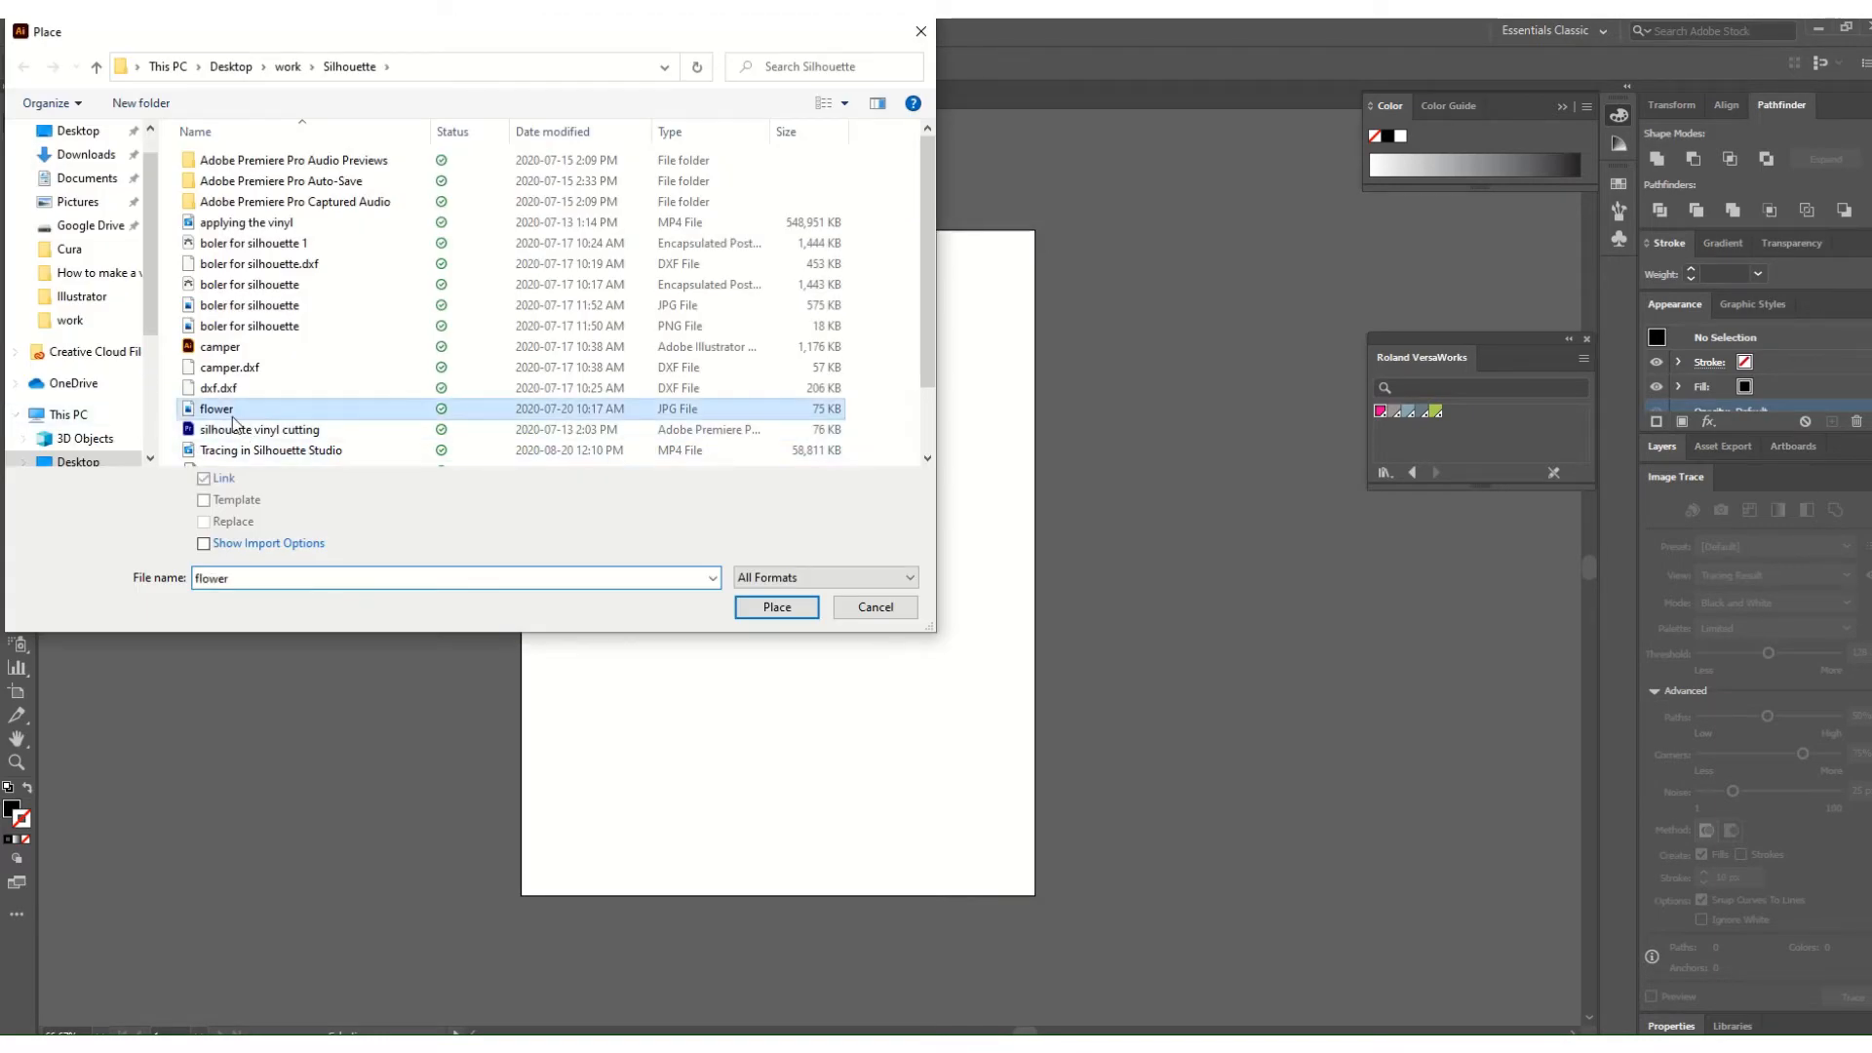
click(777, 606)
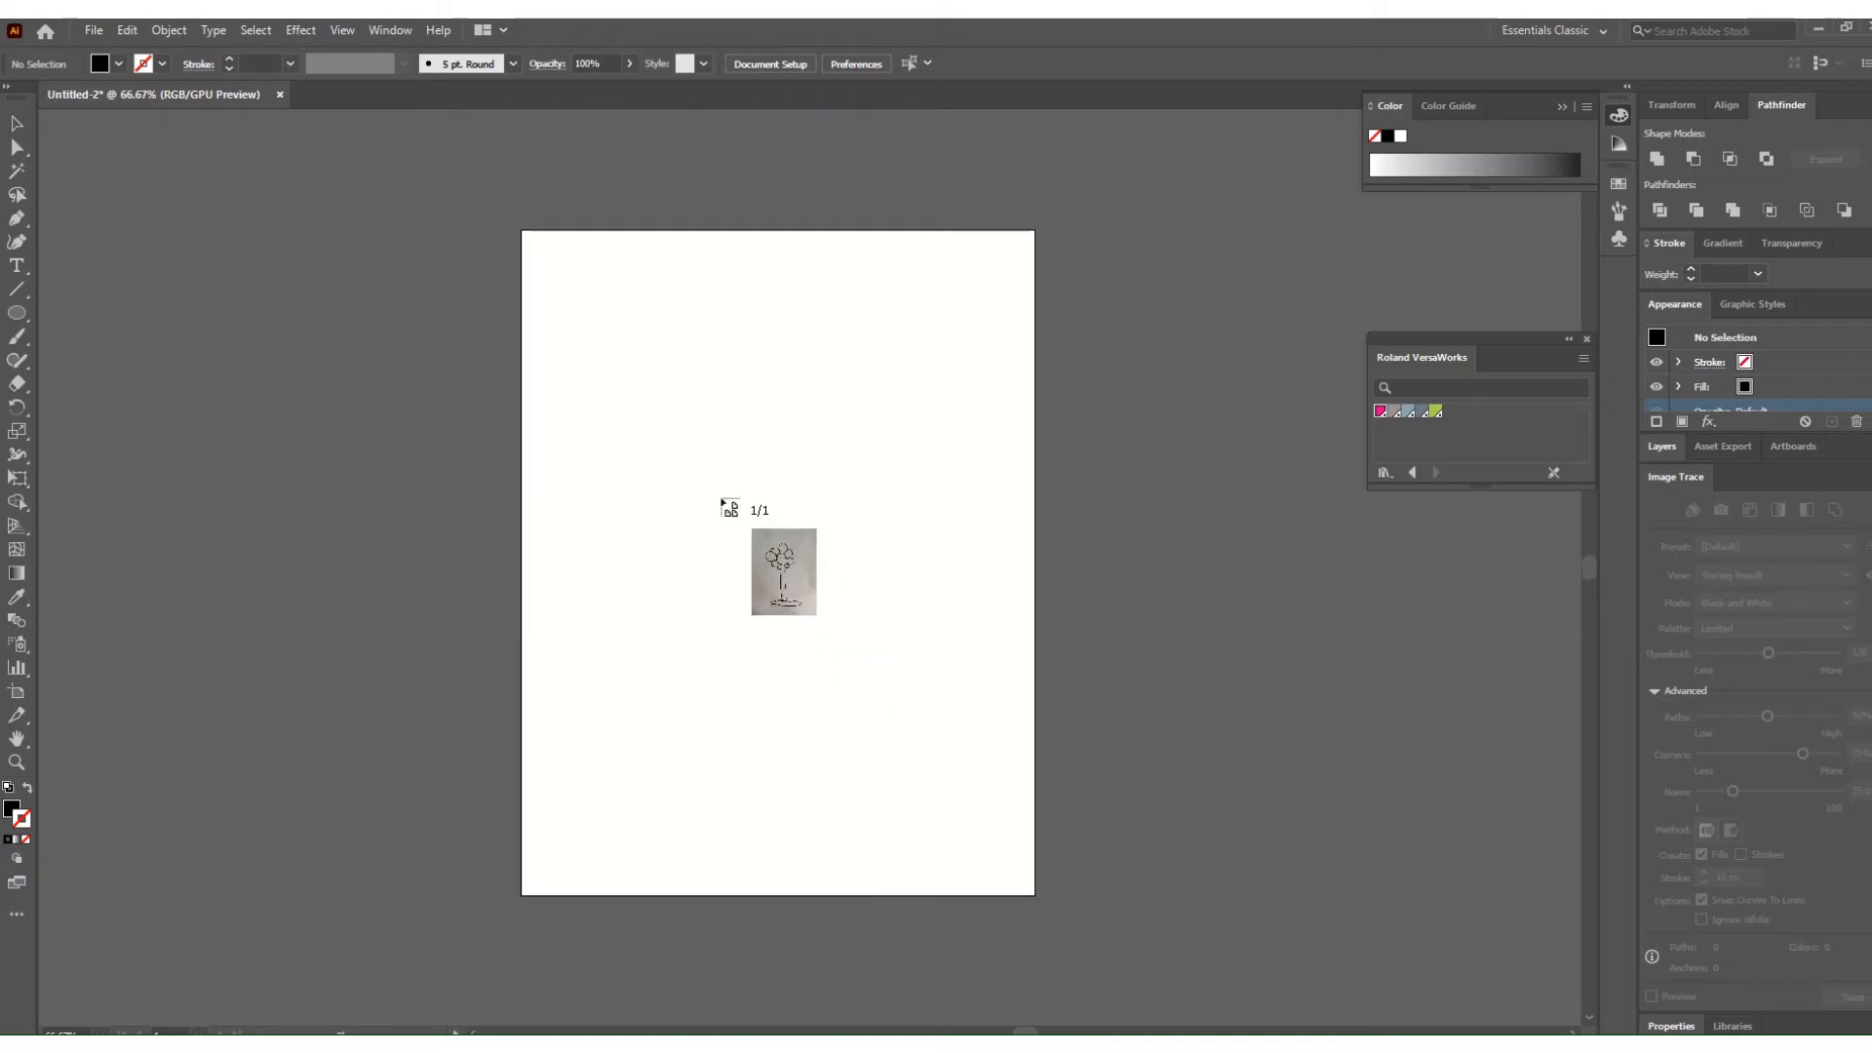
click(721, 499)
drag(809, 547, 675, 343)
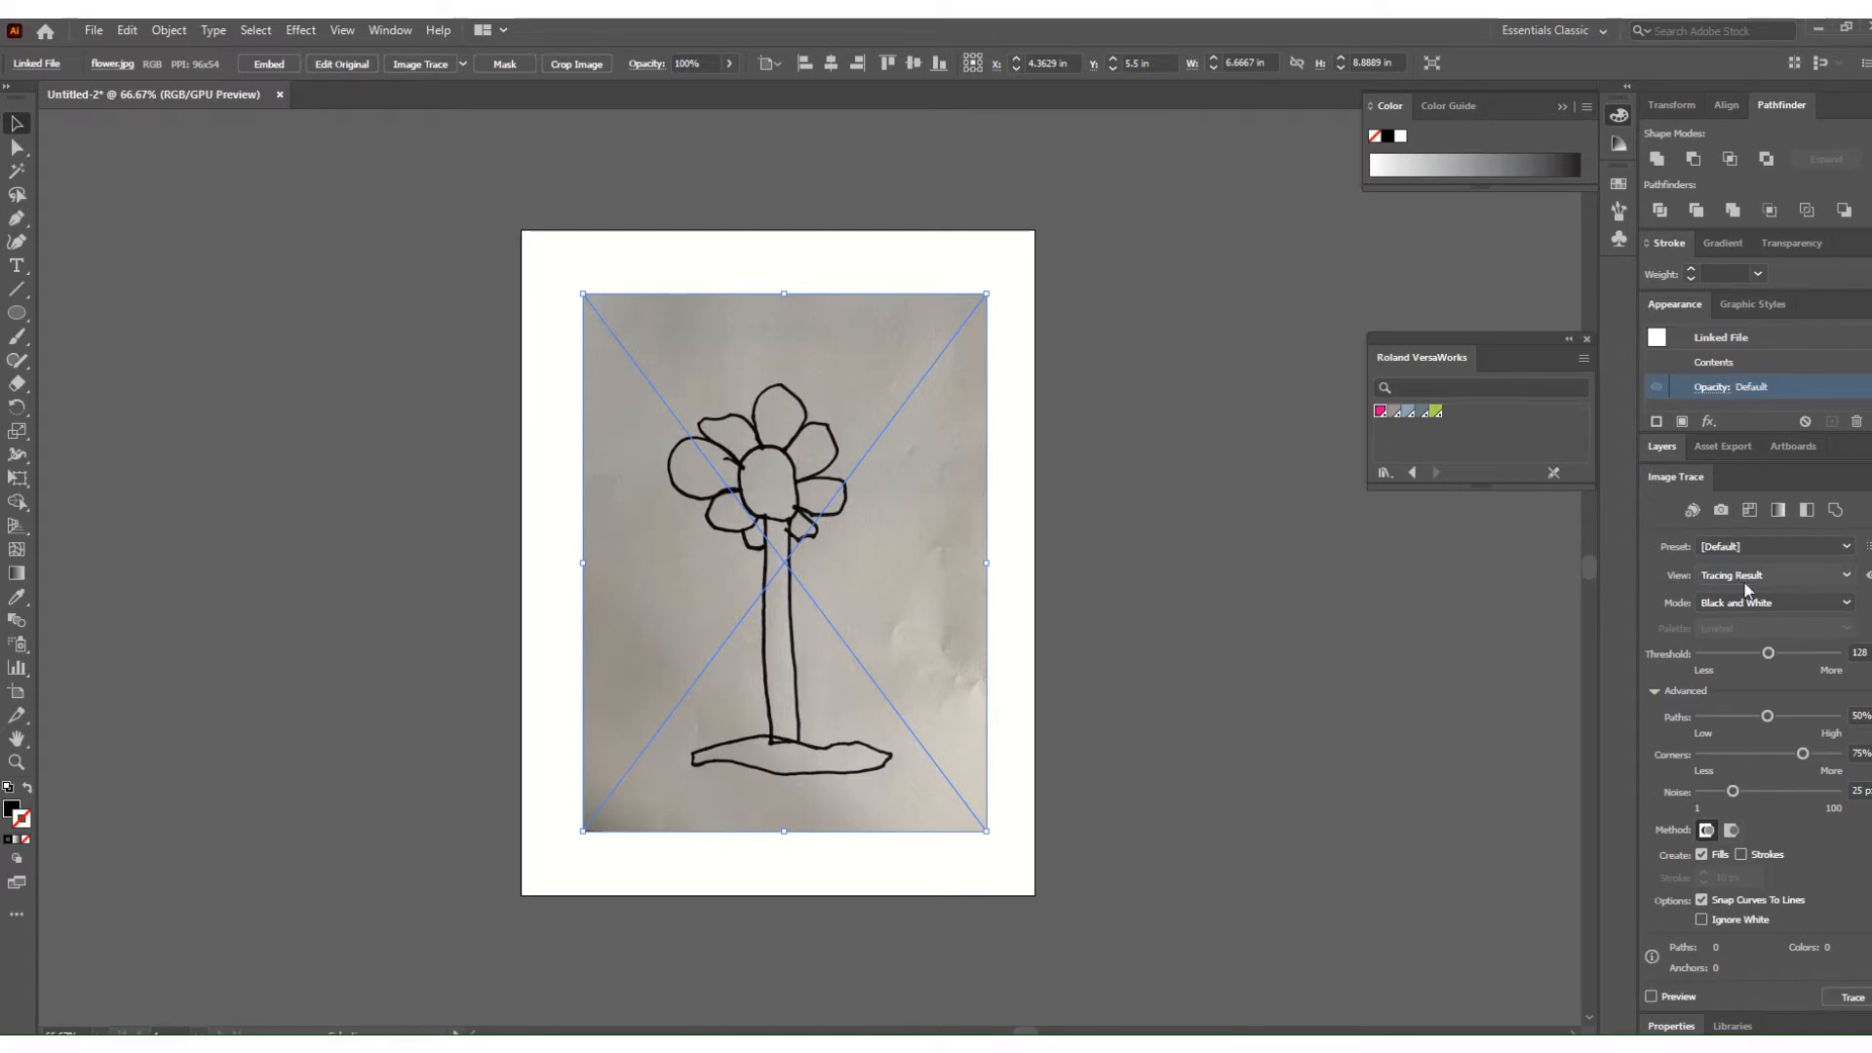
click(385, 31)
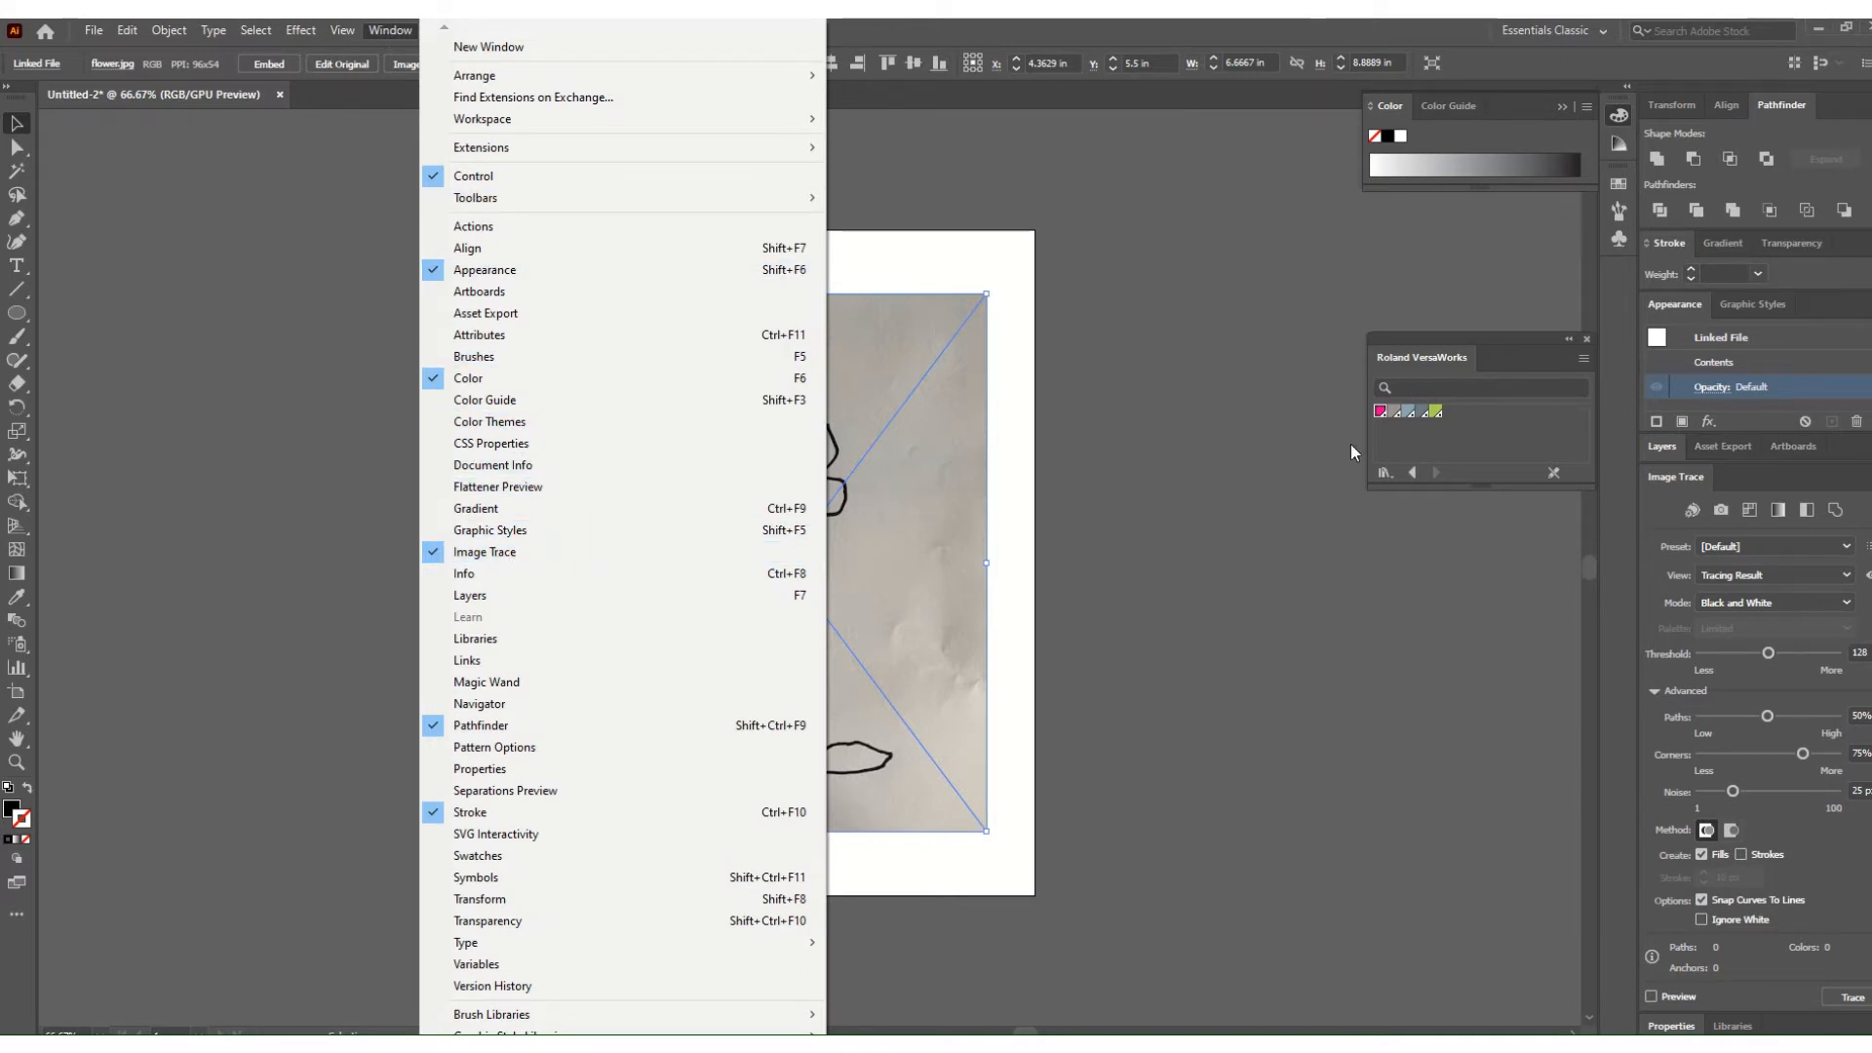
click(1148, 501)
click(790, 488)
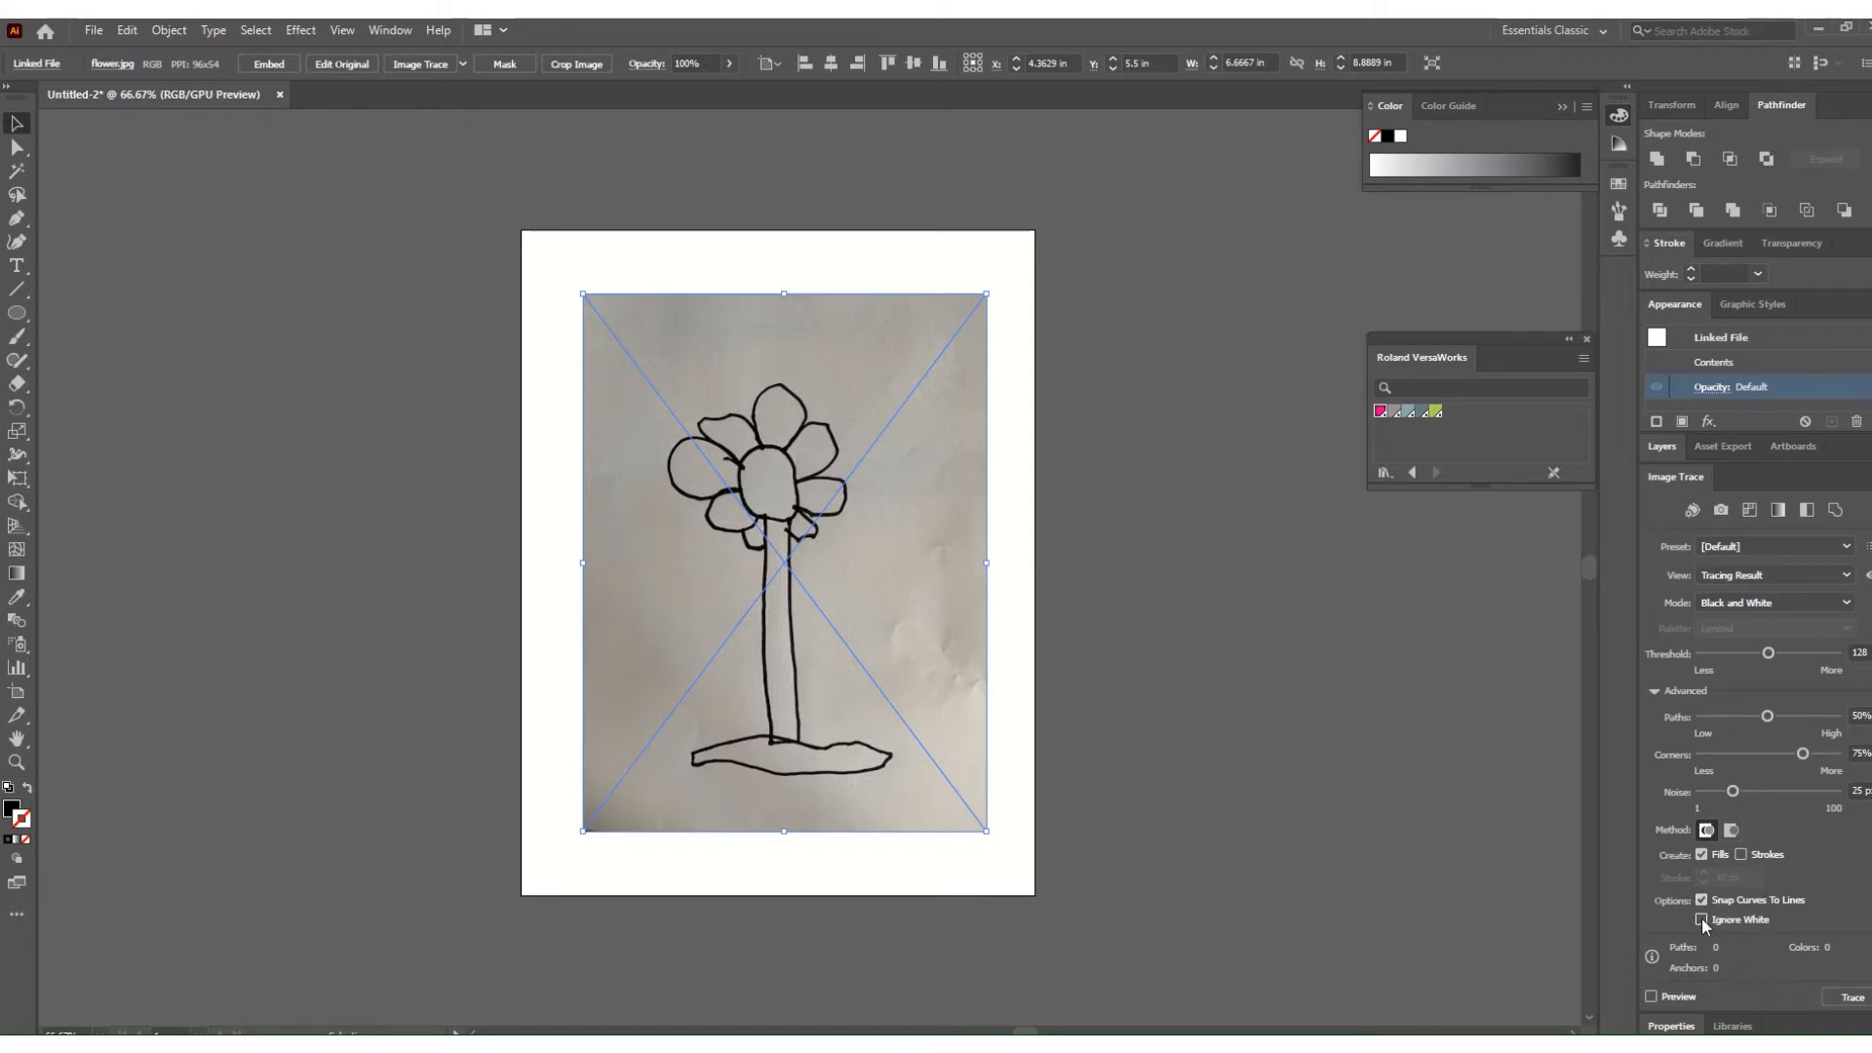
click(1654, 693)
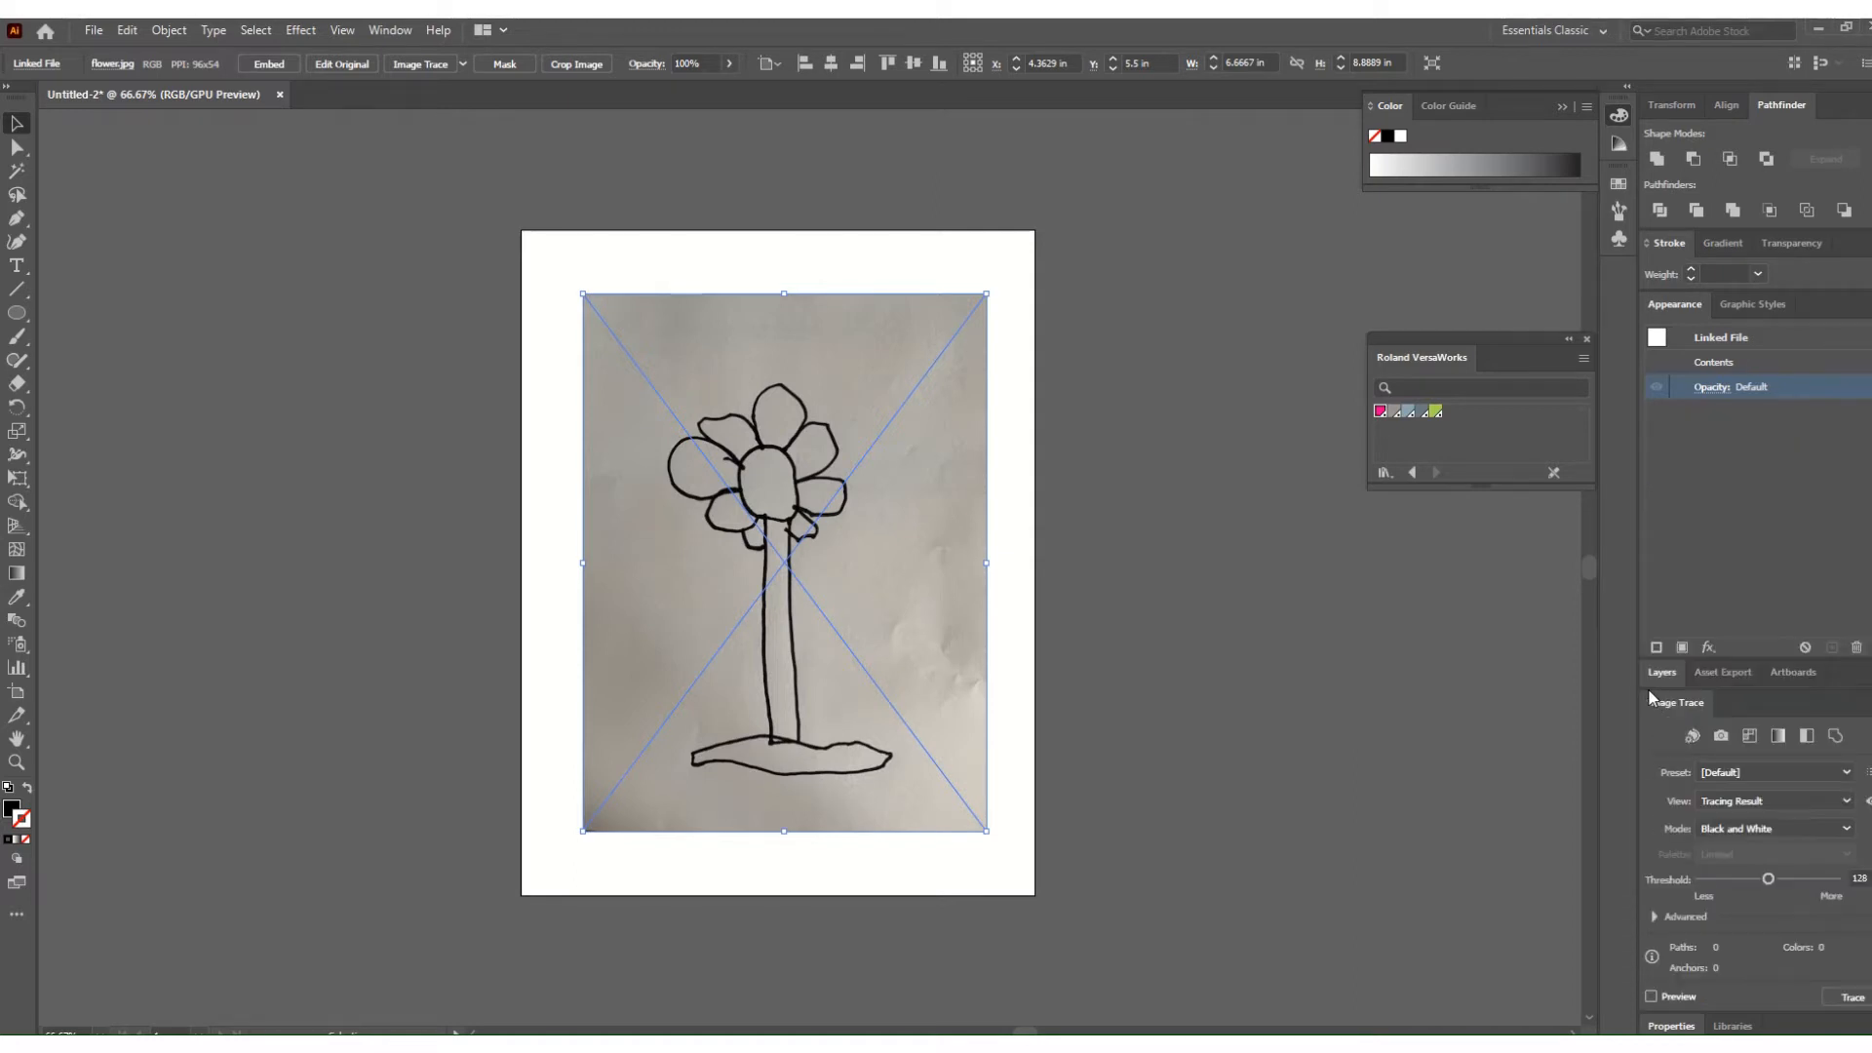
click(1655, 917)
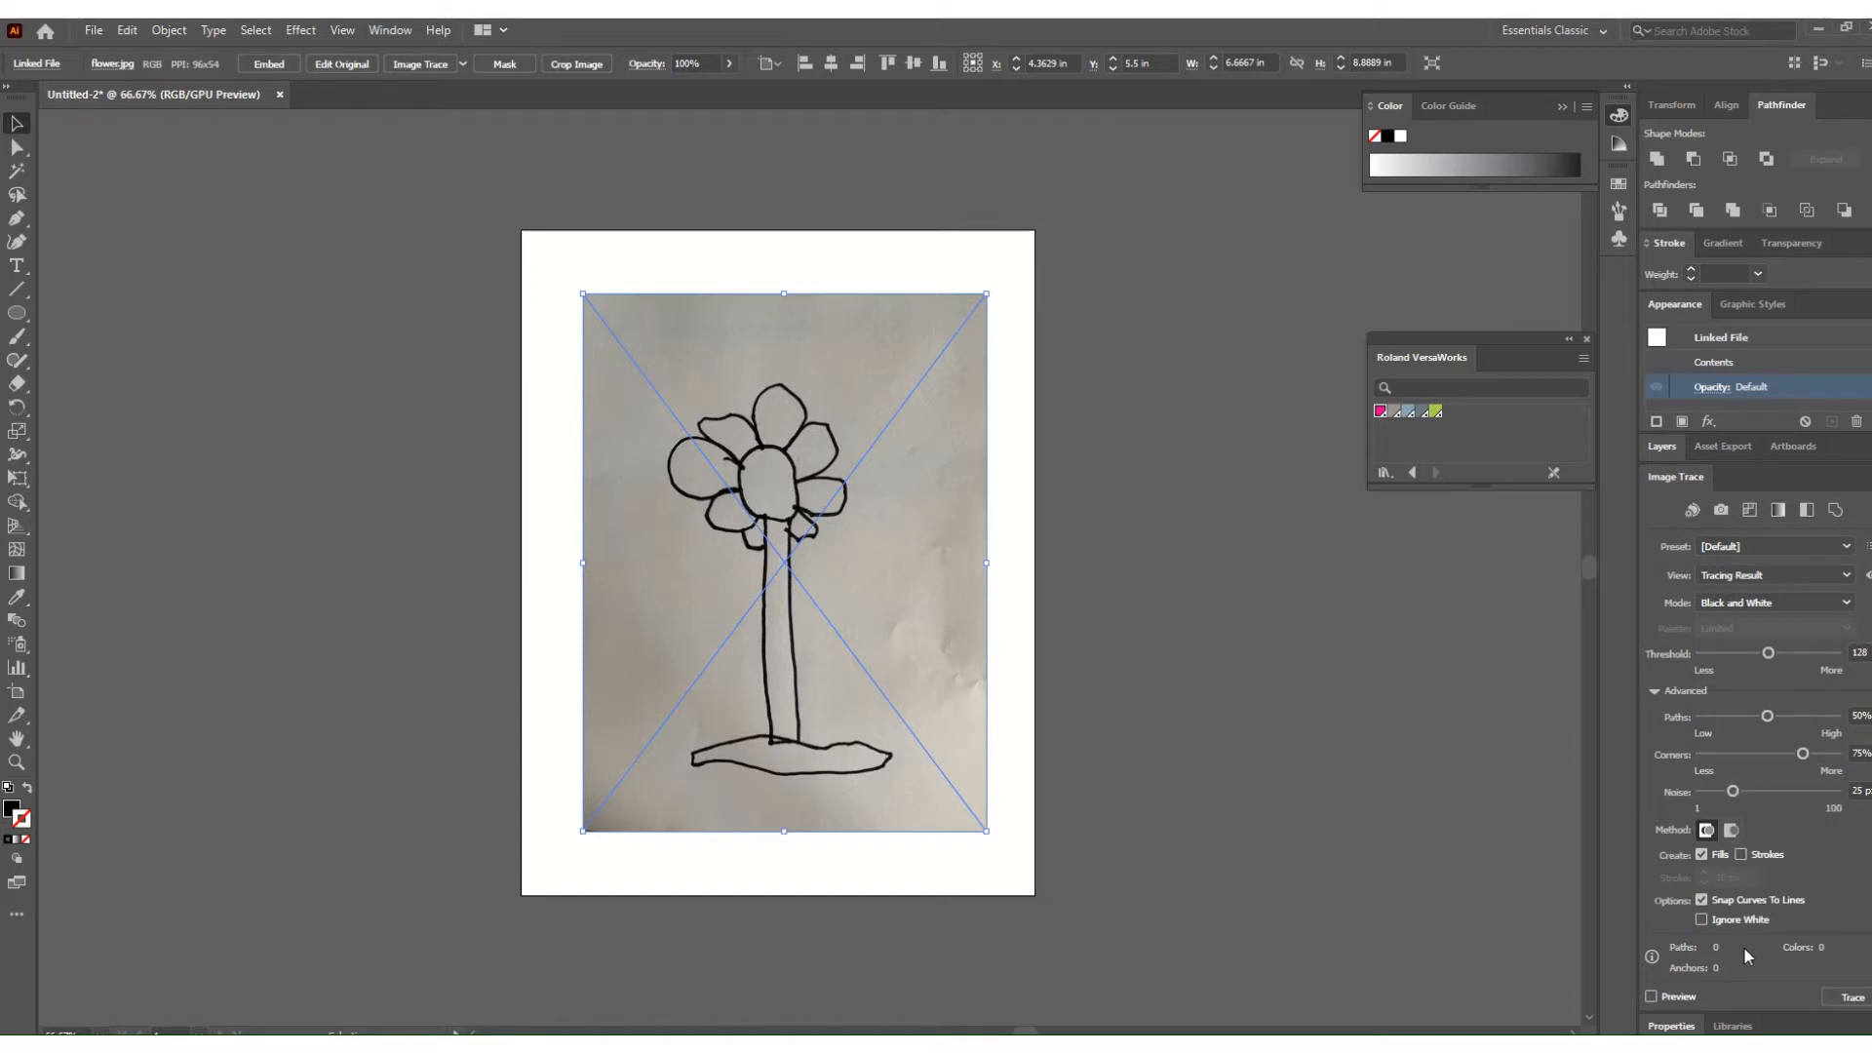
Image-trace the flower drawing in black and white with Ignore White enabled and the threshold set to 79.
click(1702, 919)
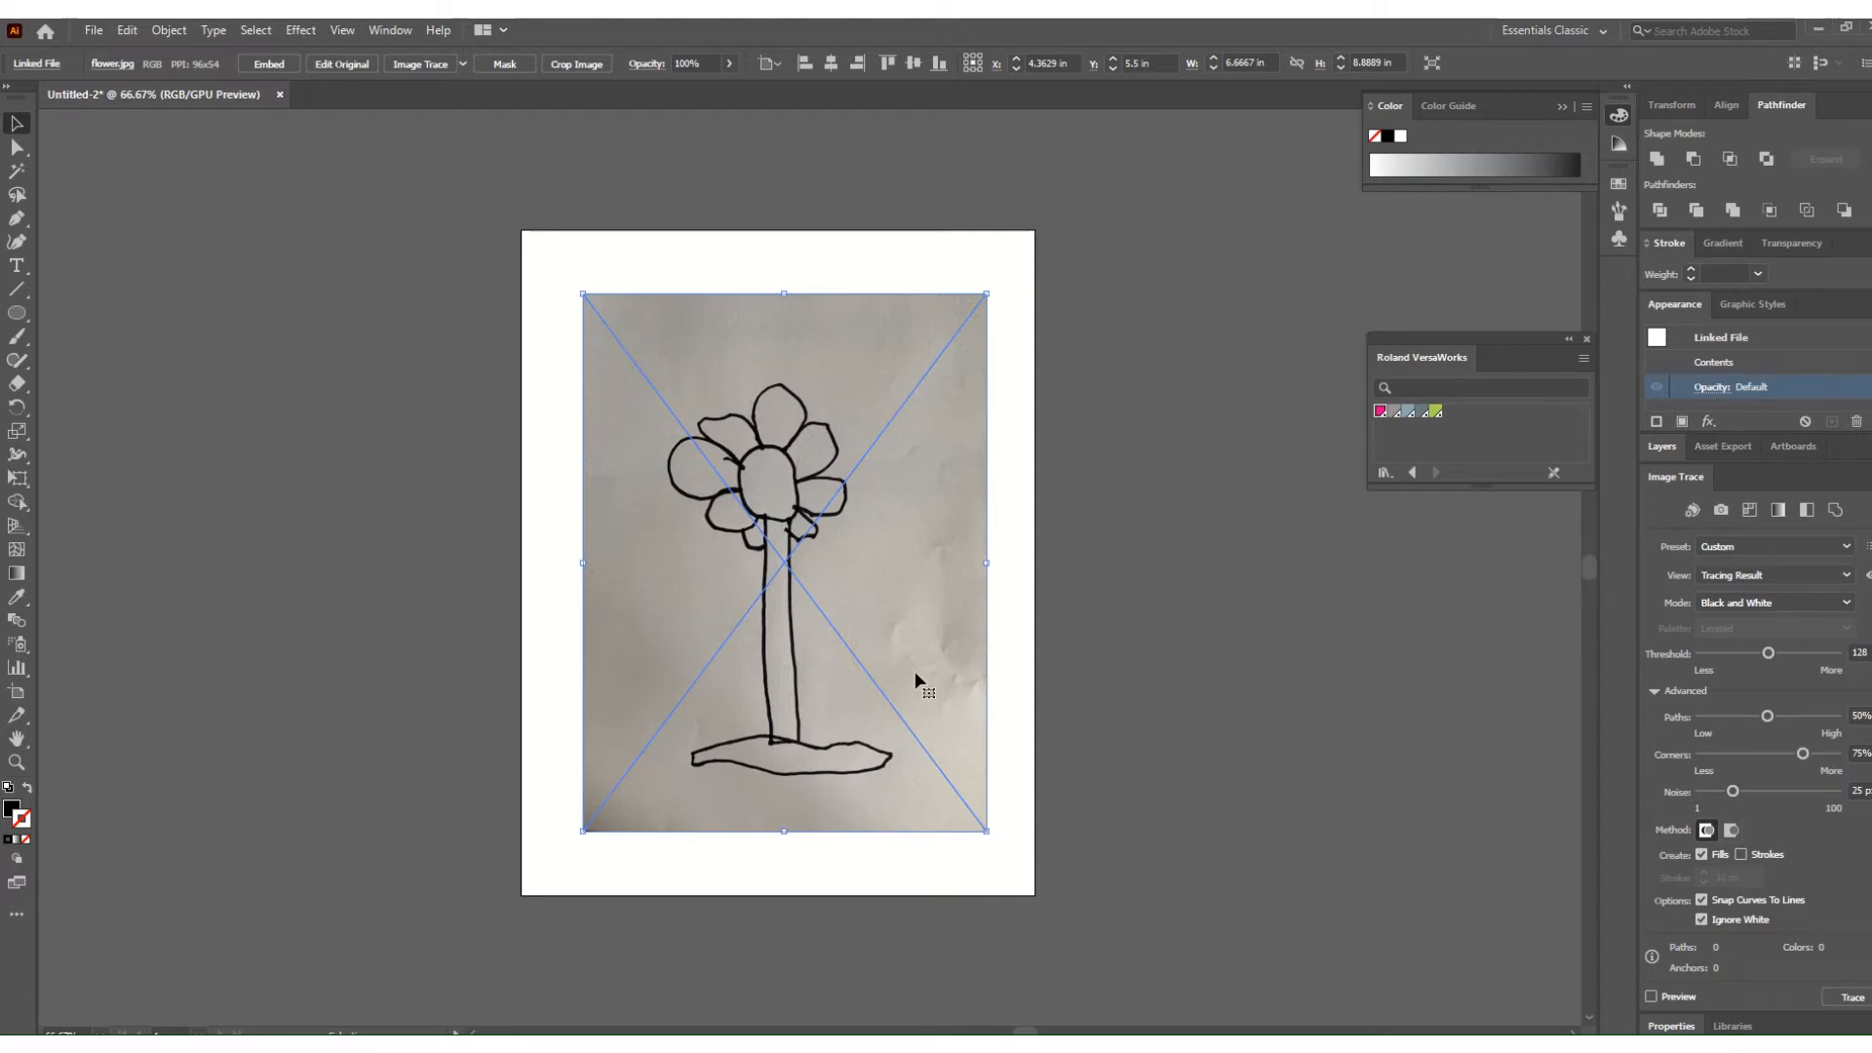
click(1652, 996)
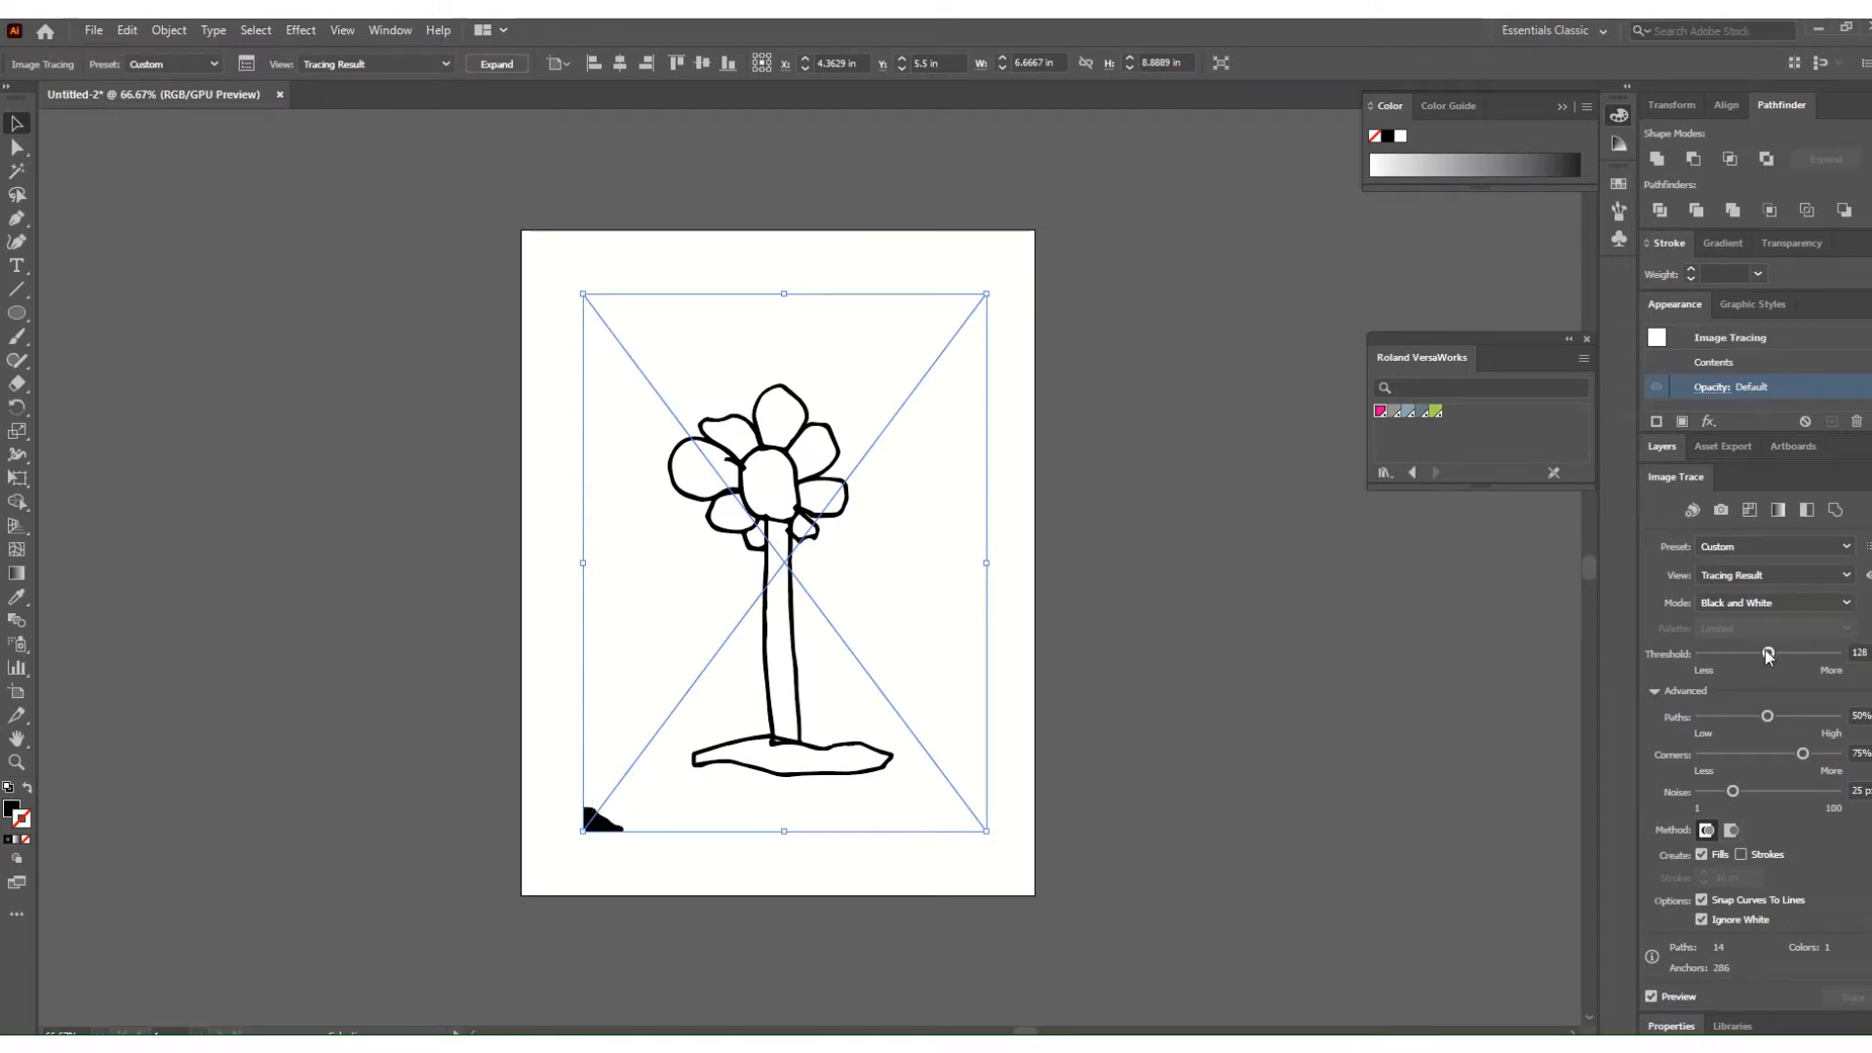
drag(1769, 654, 1741, 654)
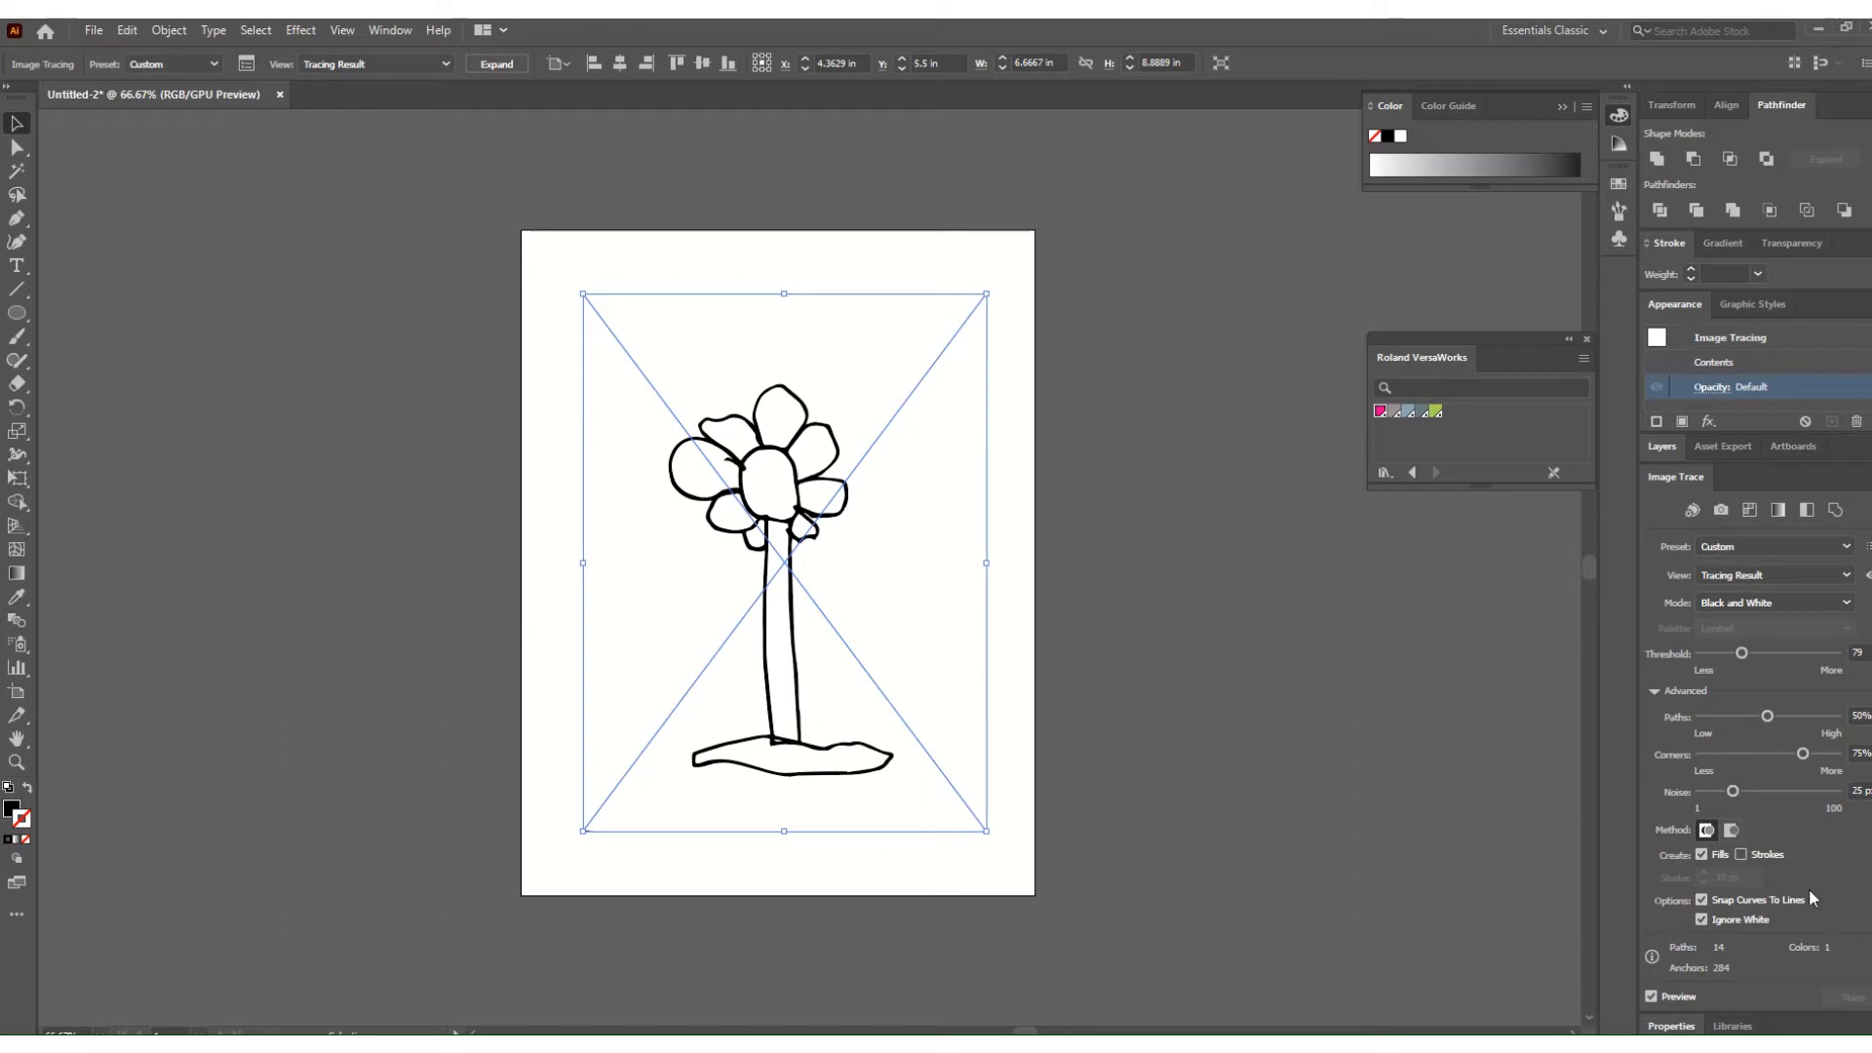
click(1651, 995)
click(1840, 997)
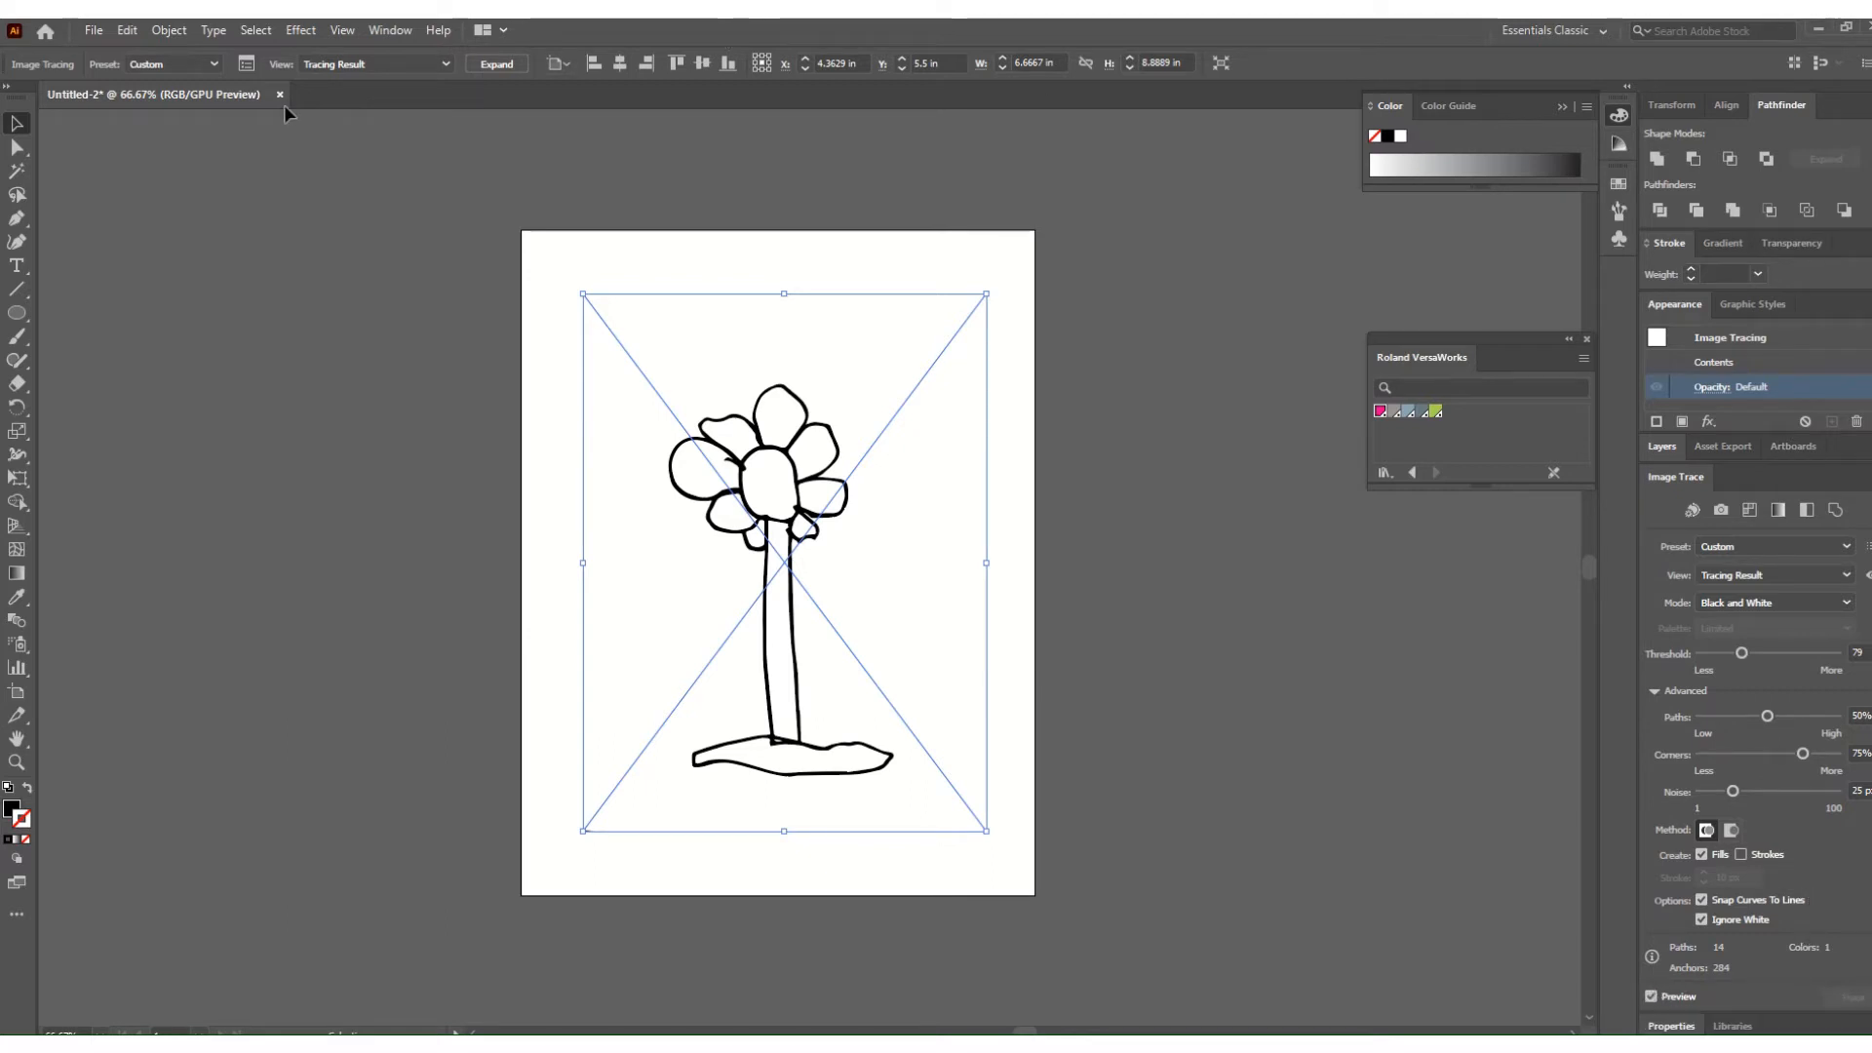
Expand the flower tracing into paths and ungroup the resulting group.
click(492, 61)
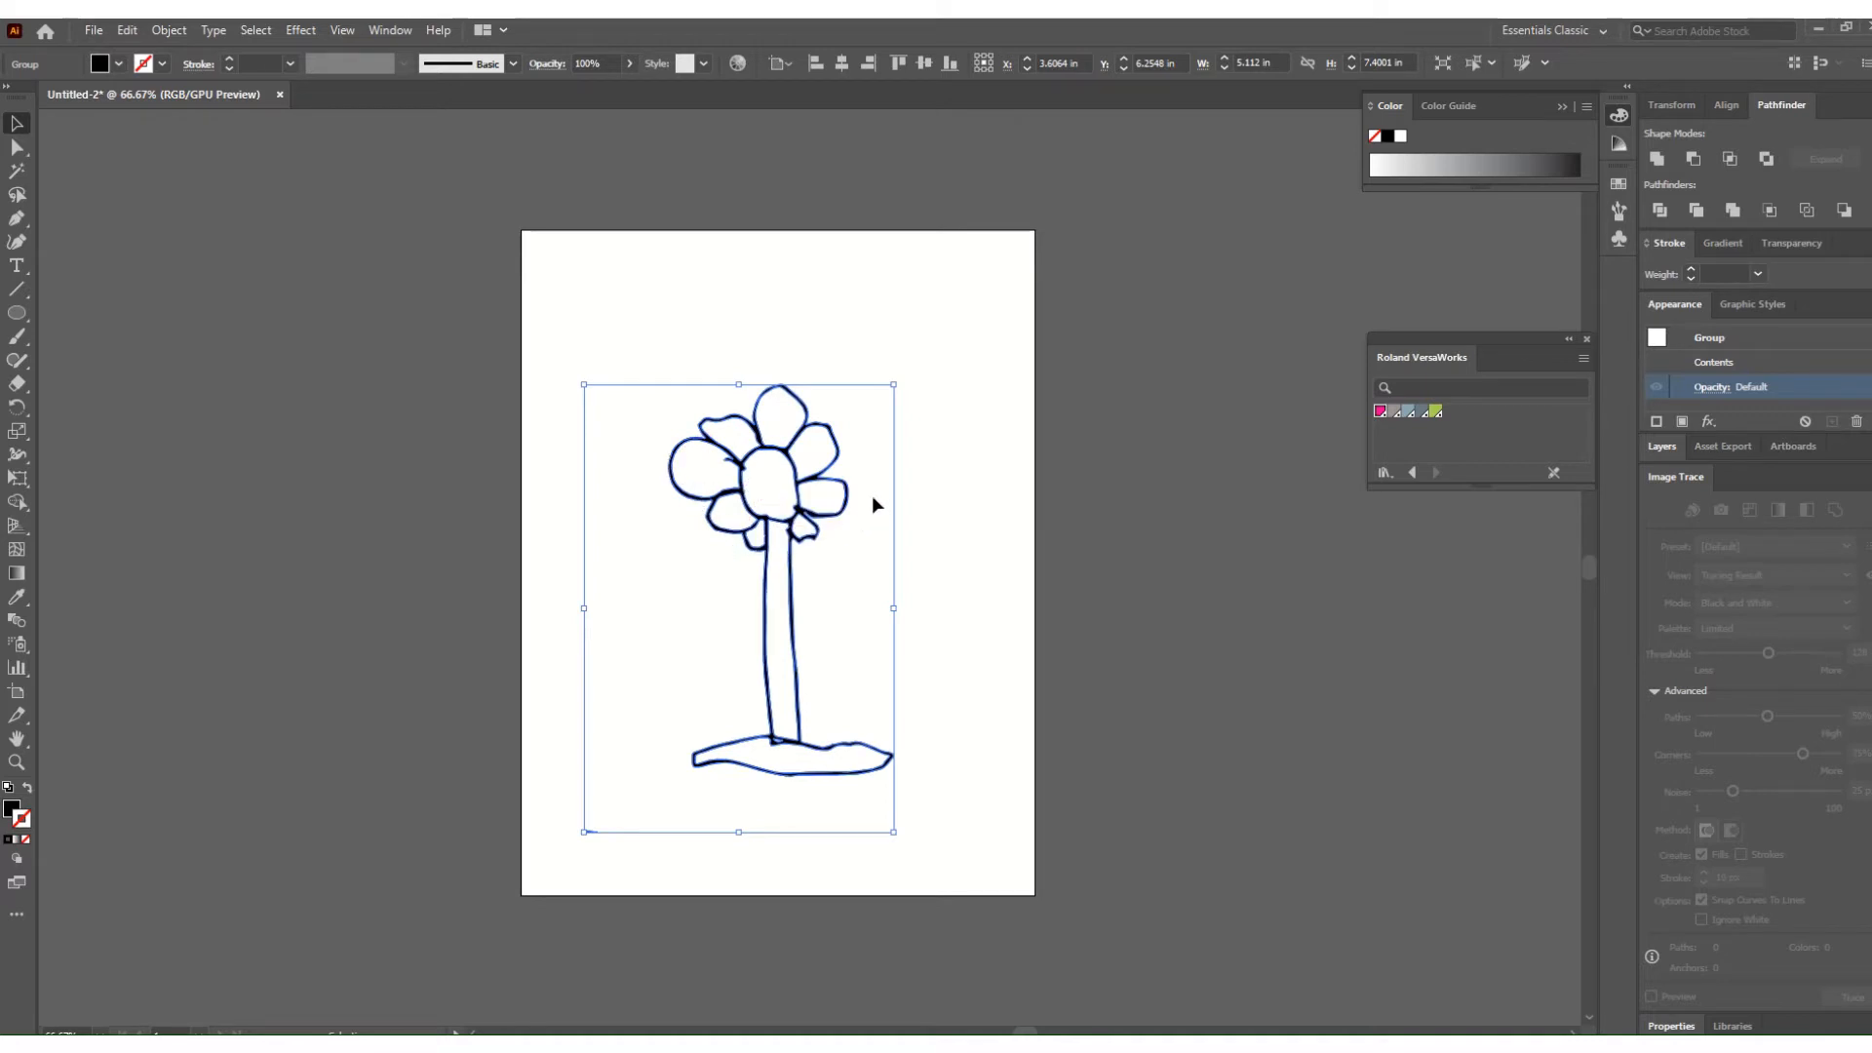
click(952, 415)
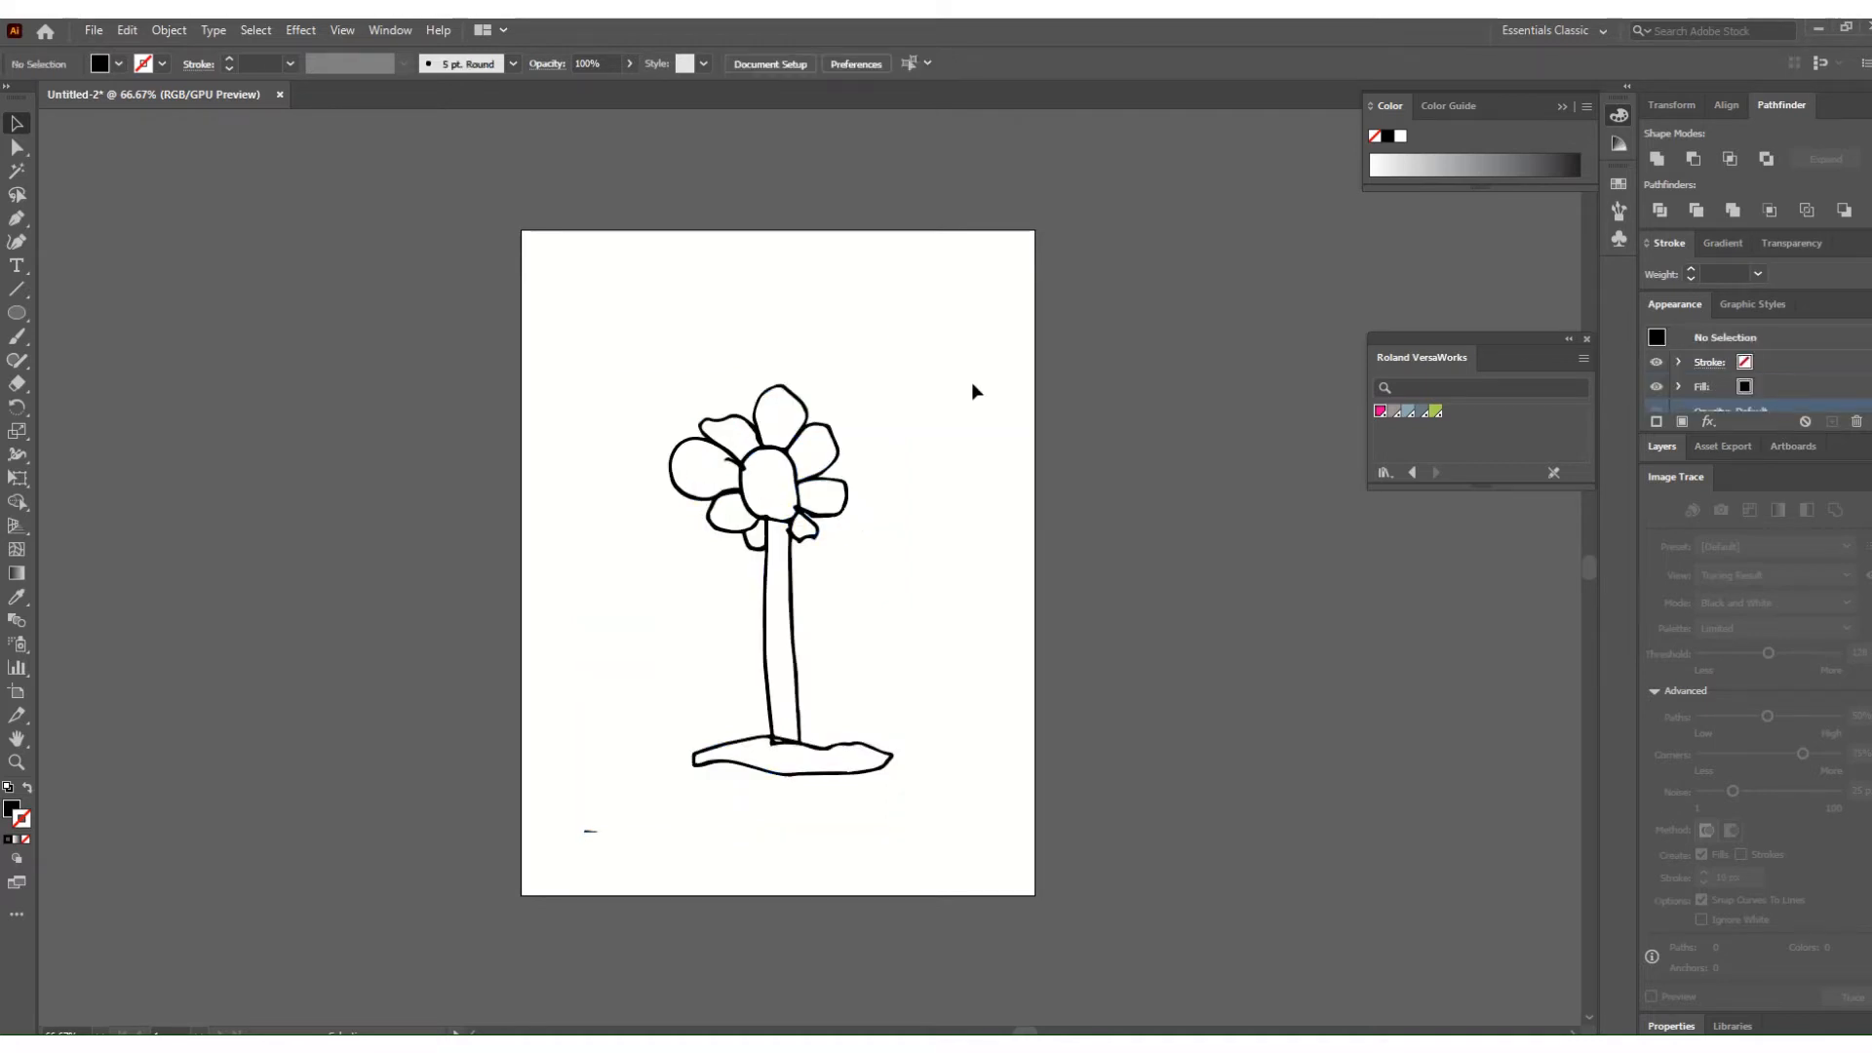
click(591, 830)
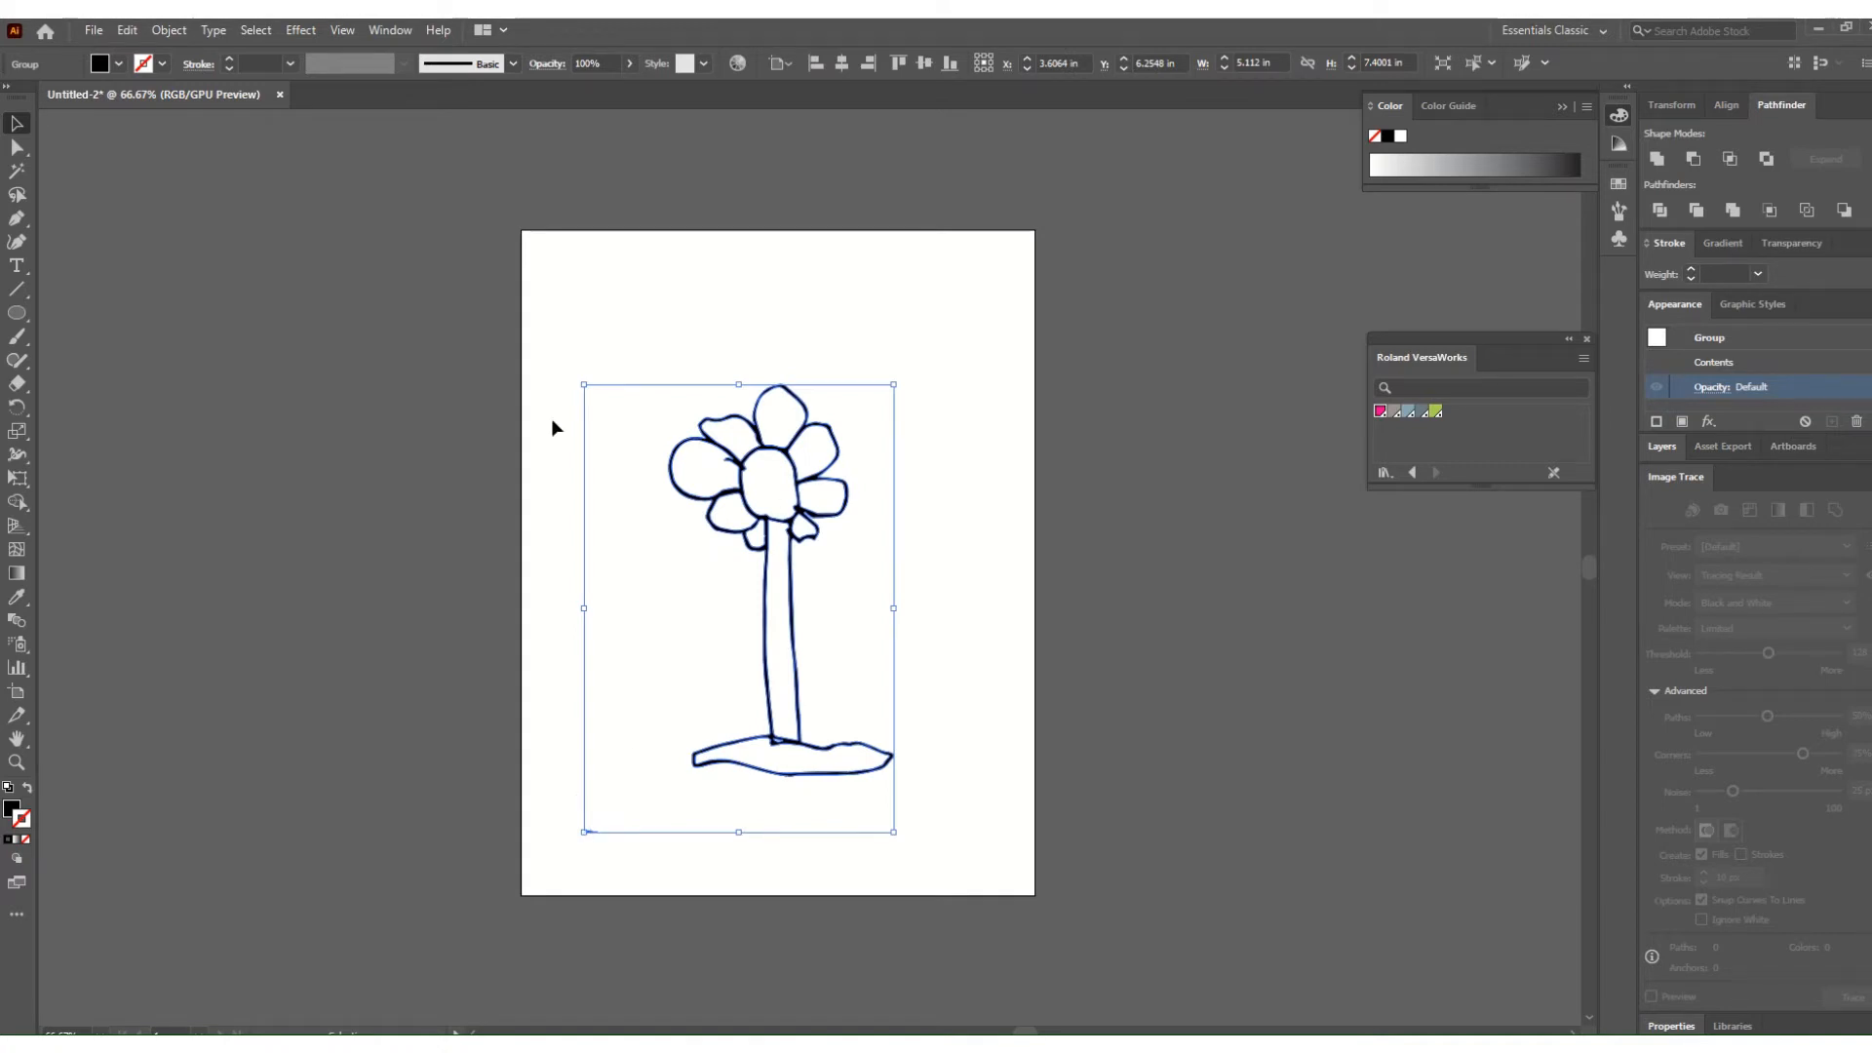
right_click(762, 672)
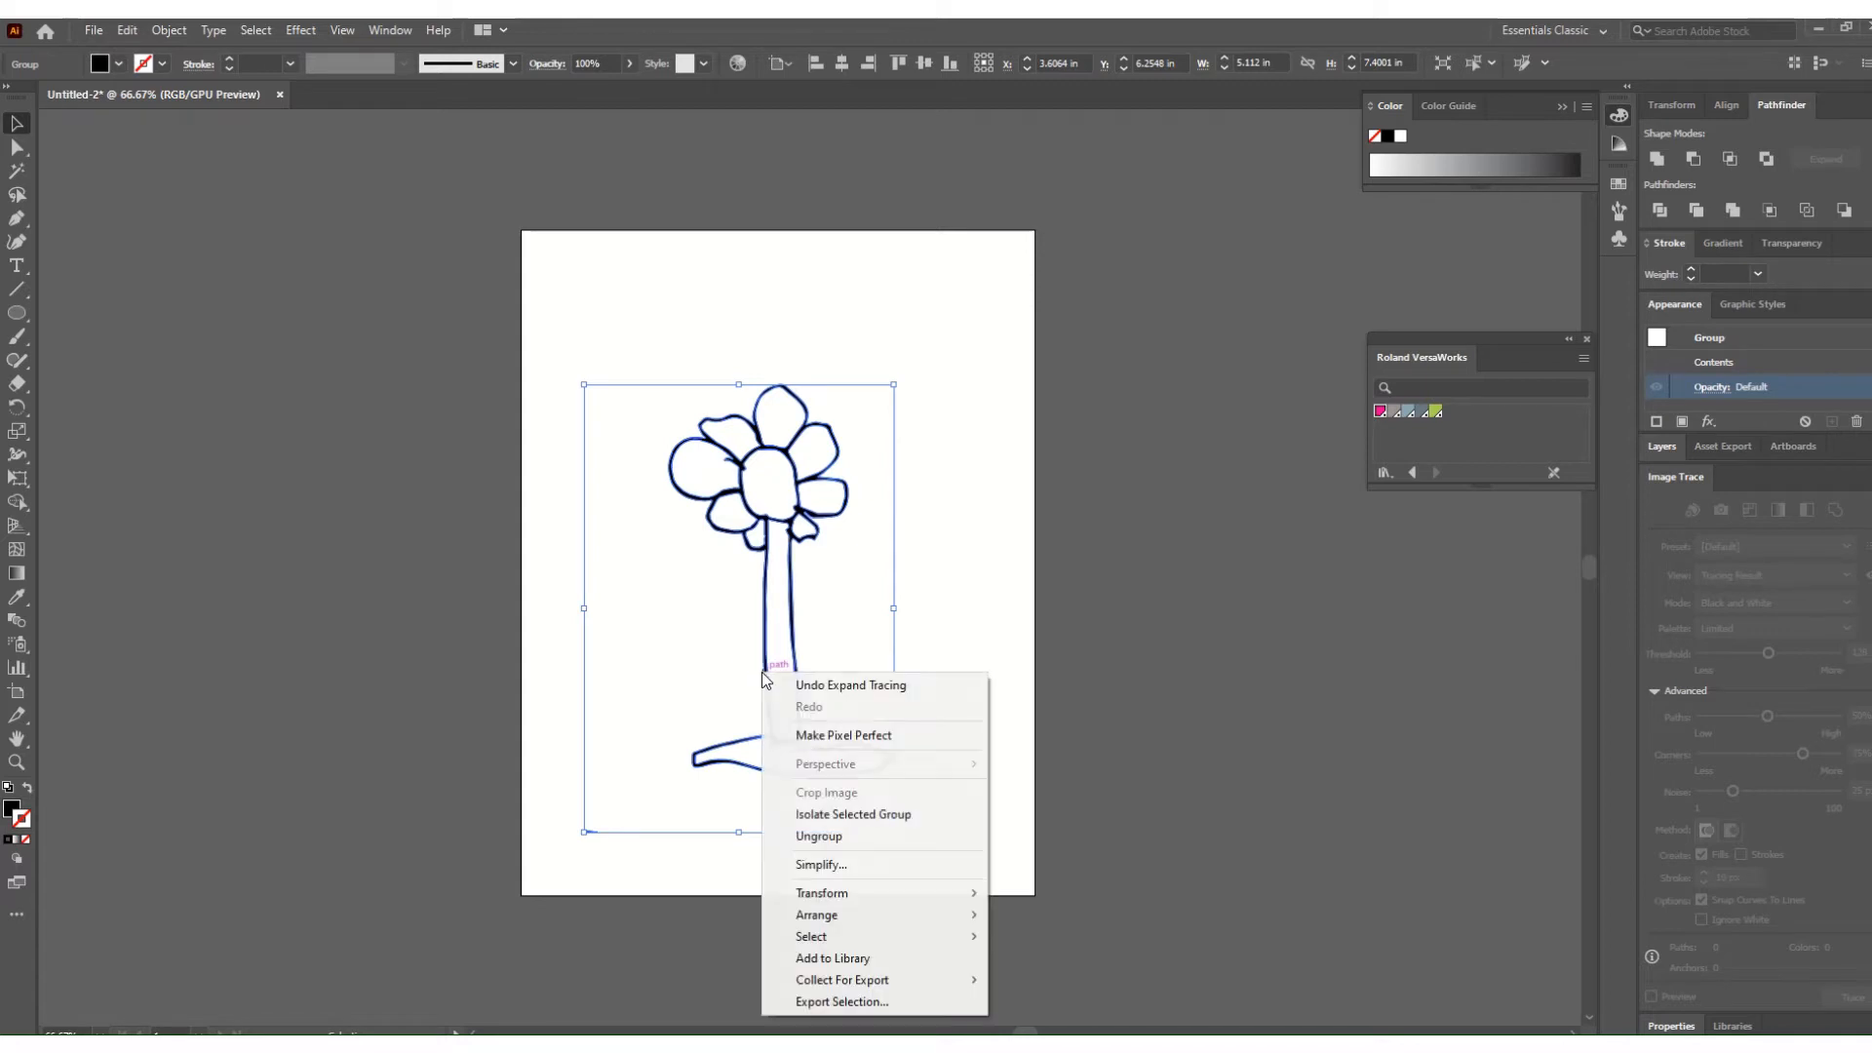
click(836, 840)
Select the small stray mark below and beside the flower's base and delete it.
click(604, 852)
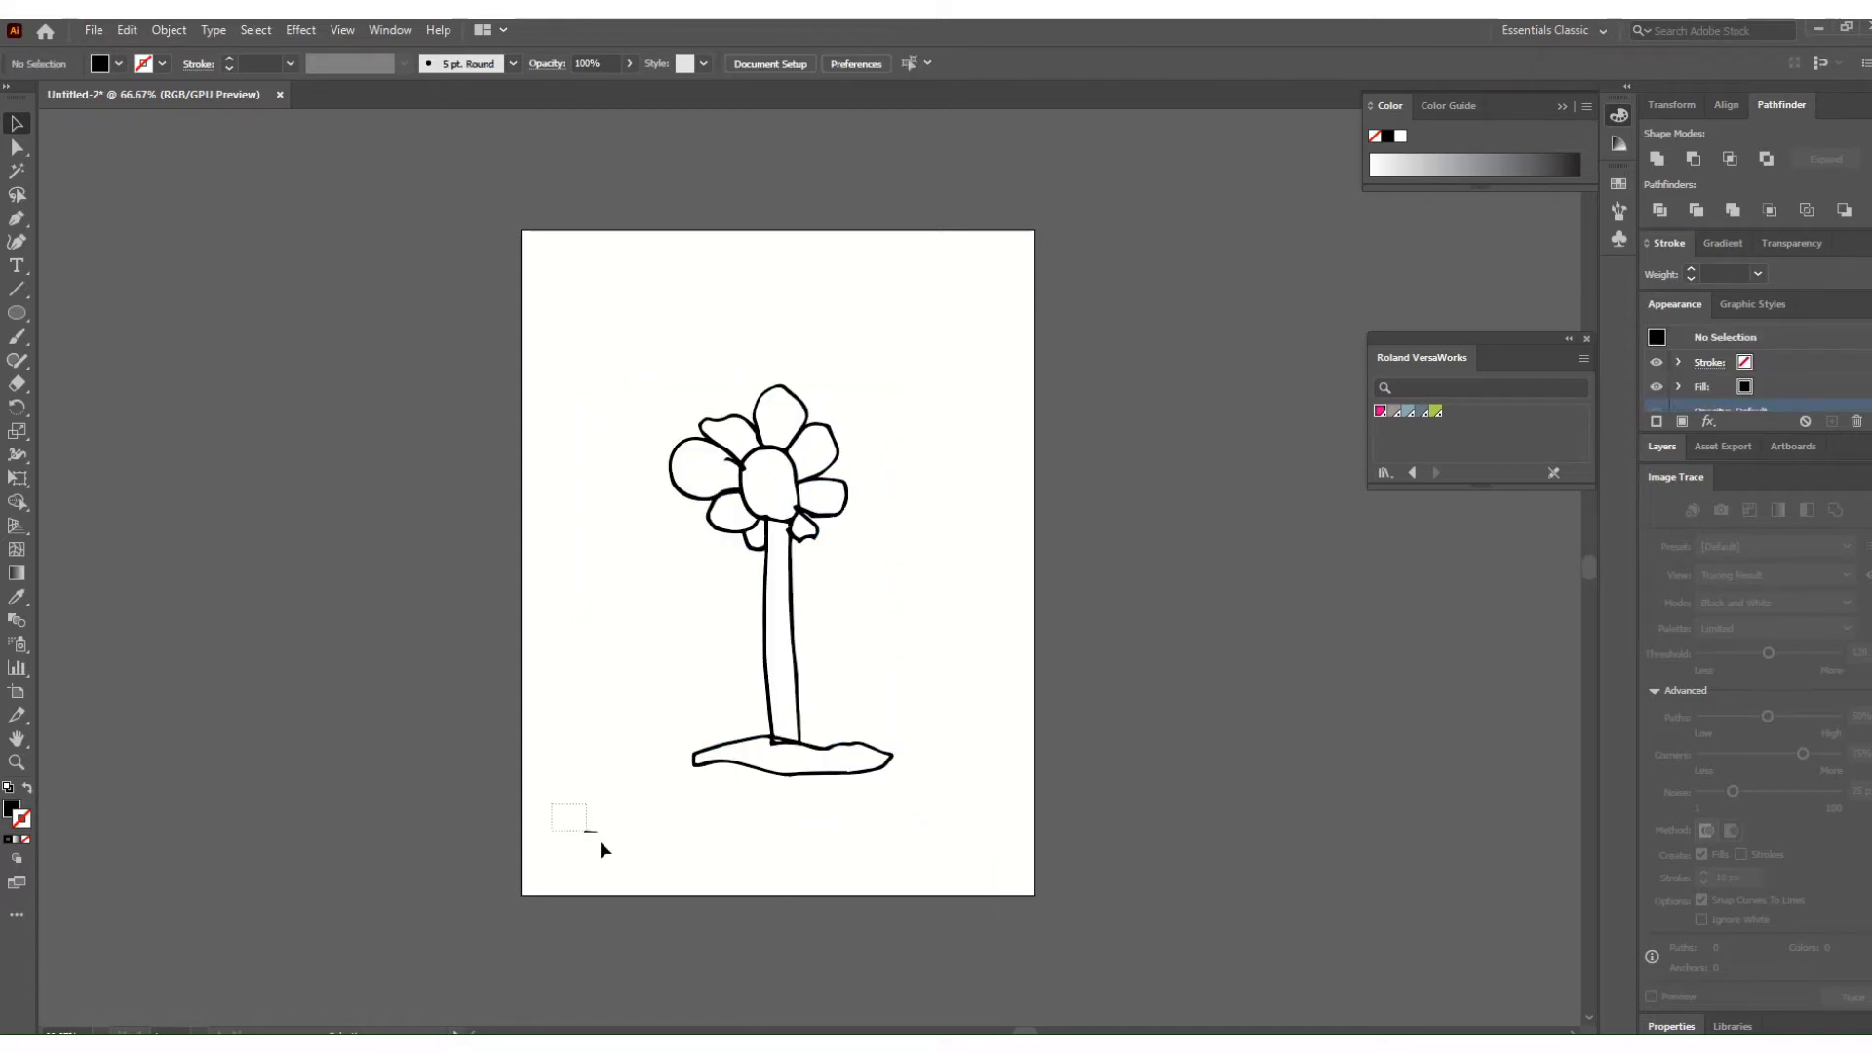
drag(603, 849, 622, 854)
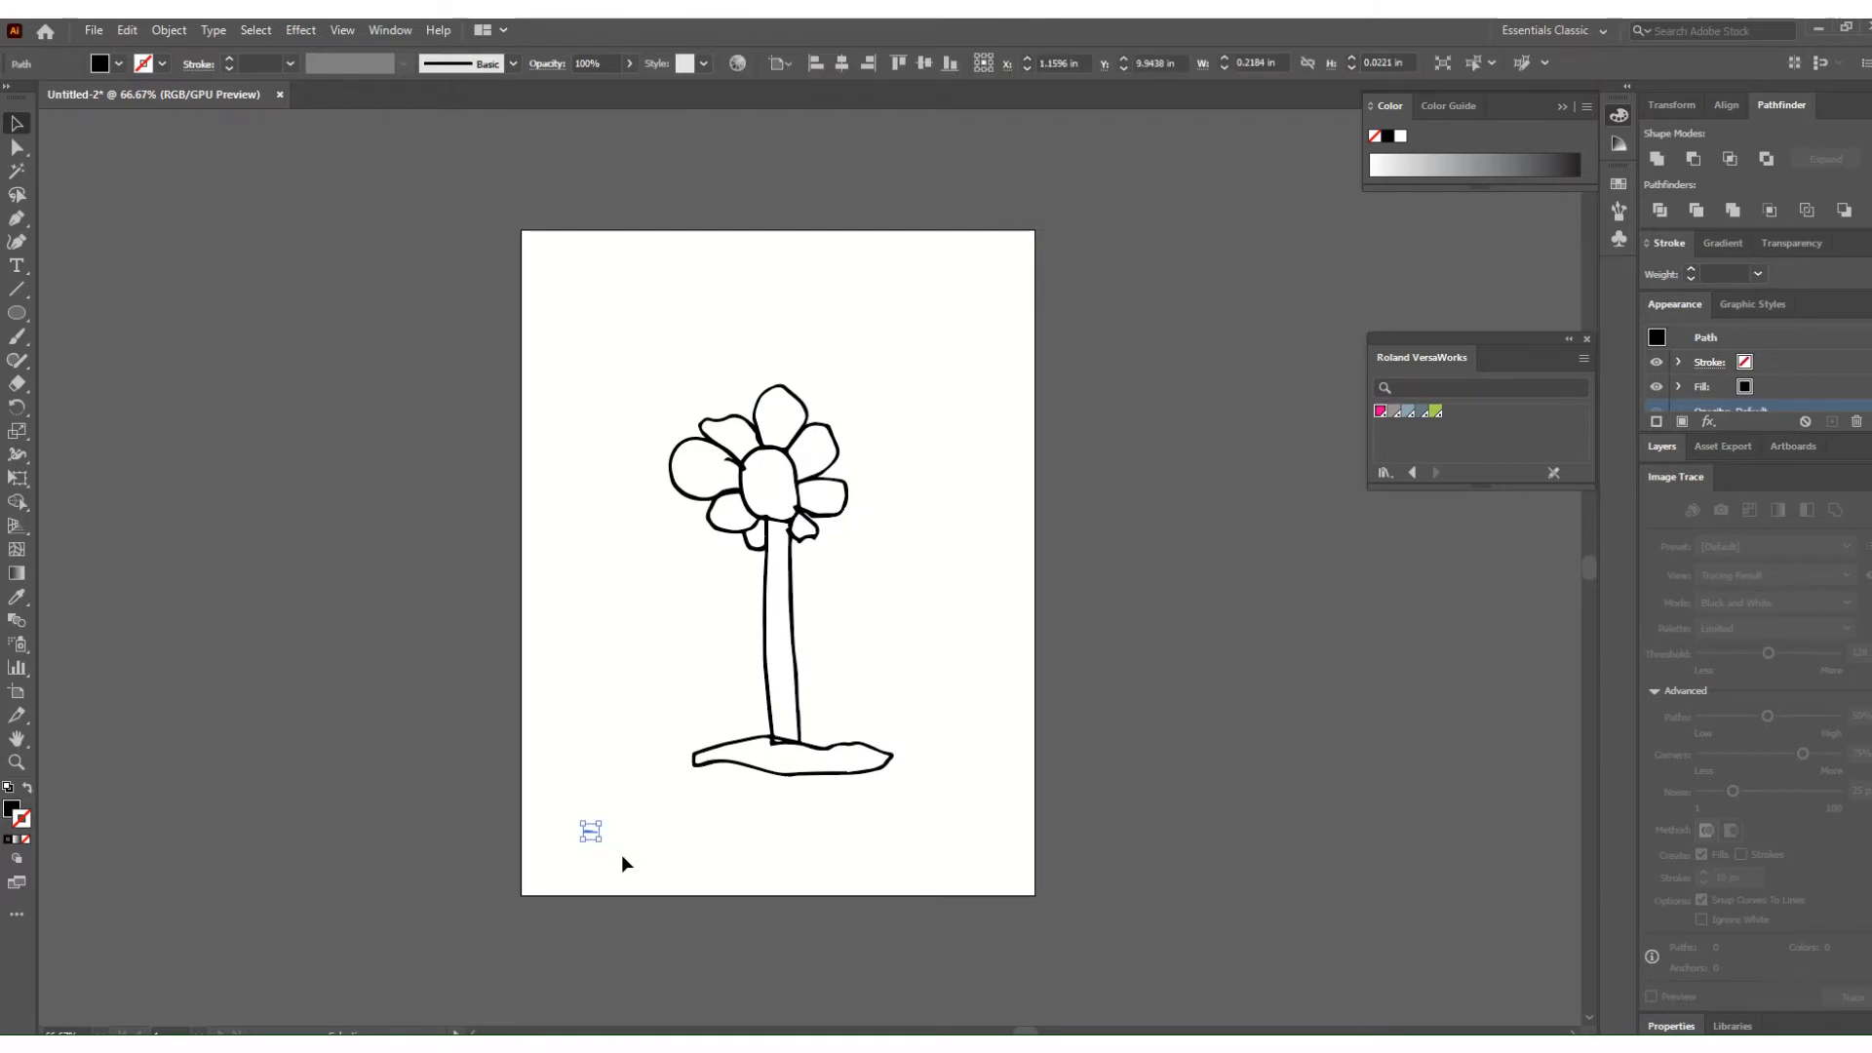
key(Delete)
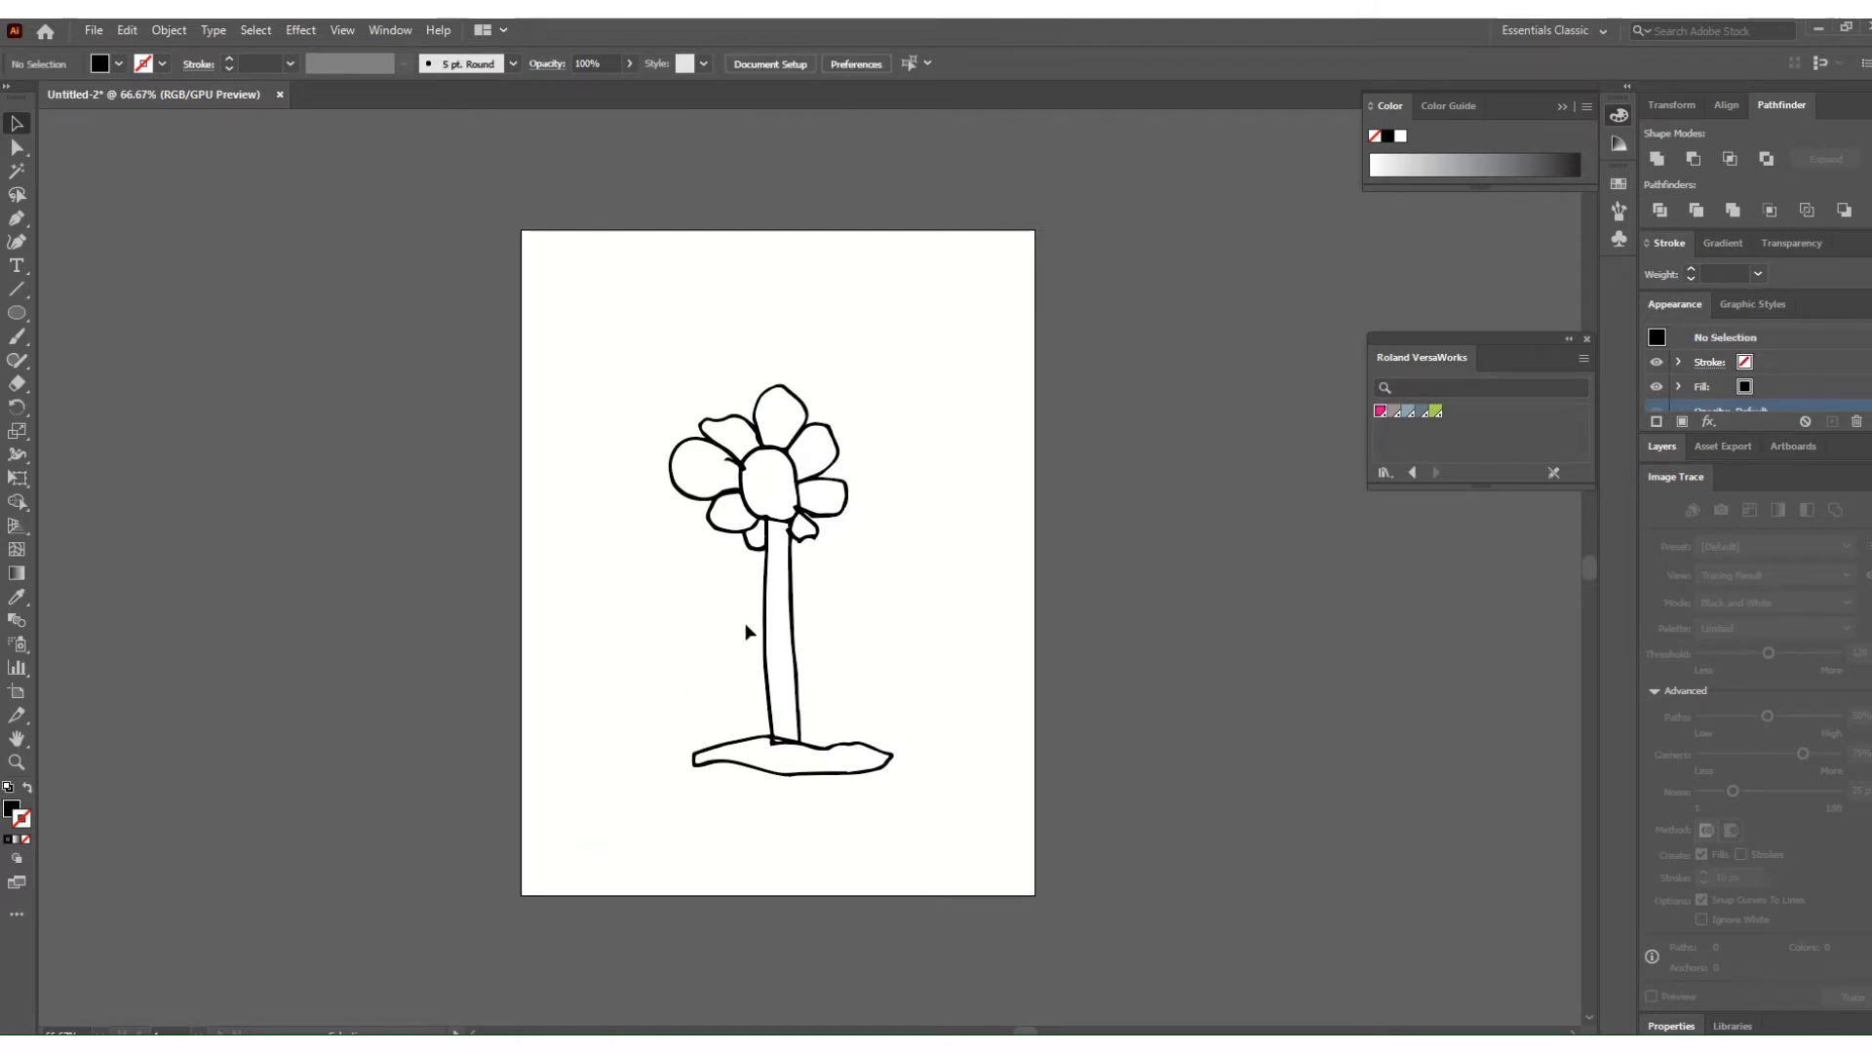
Duplicate Layer 1 with the flower's compound path, then lock and hide the original layer.
click(763, 638)
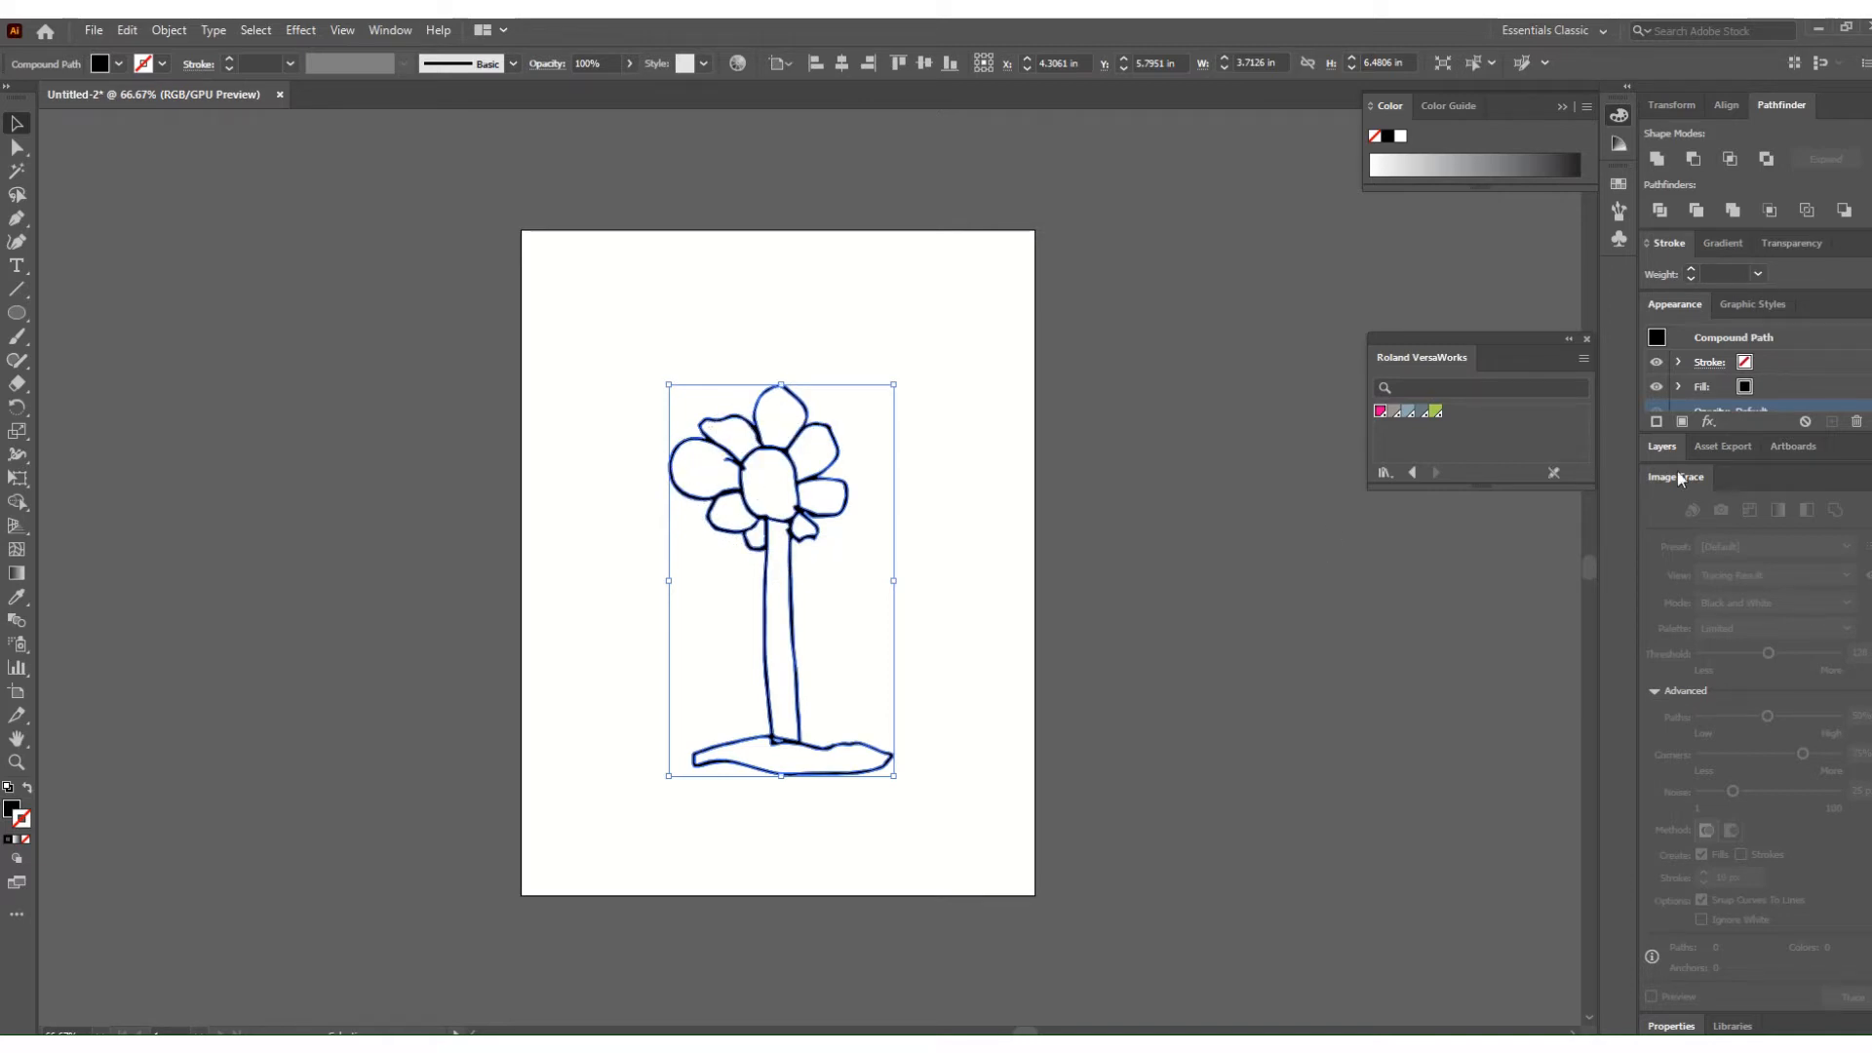
click(1661, 445)
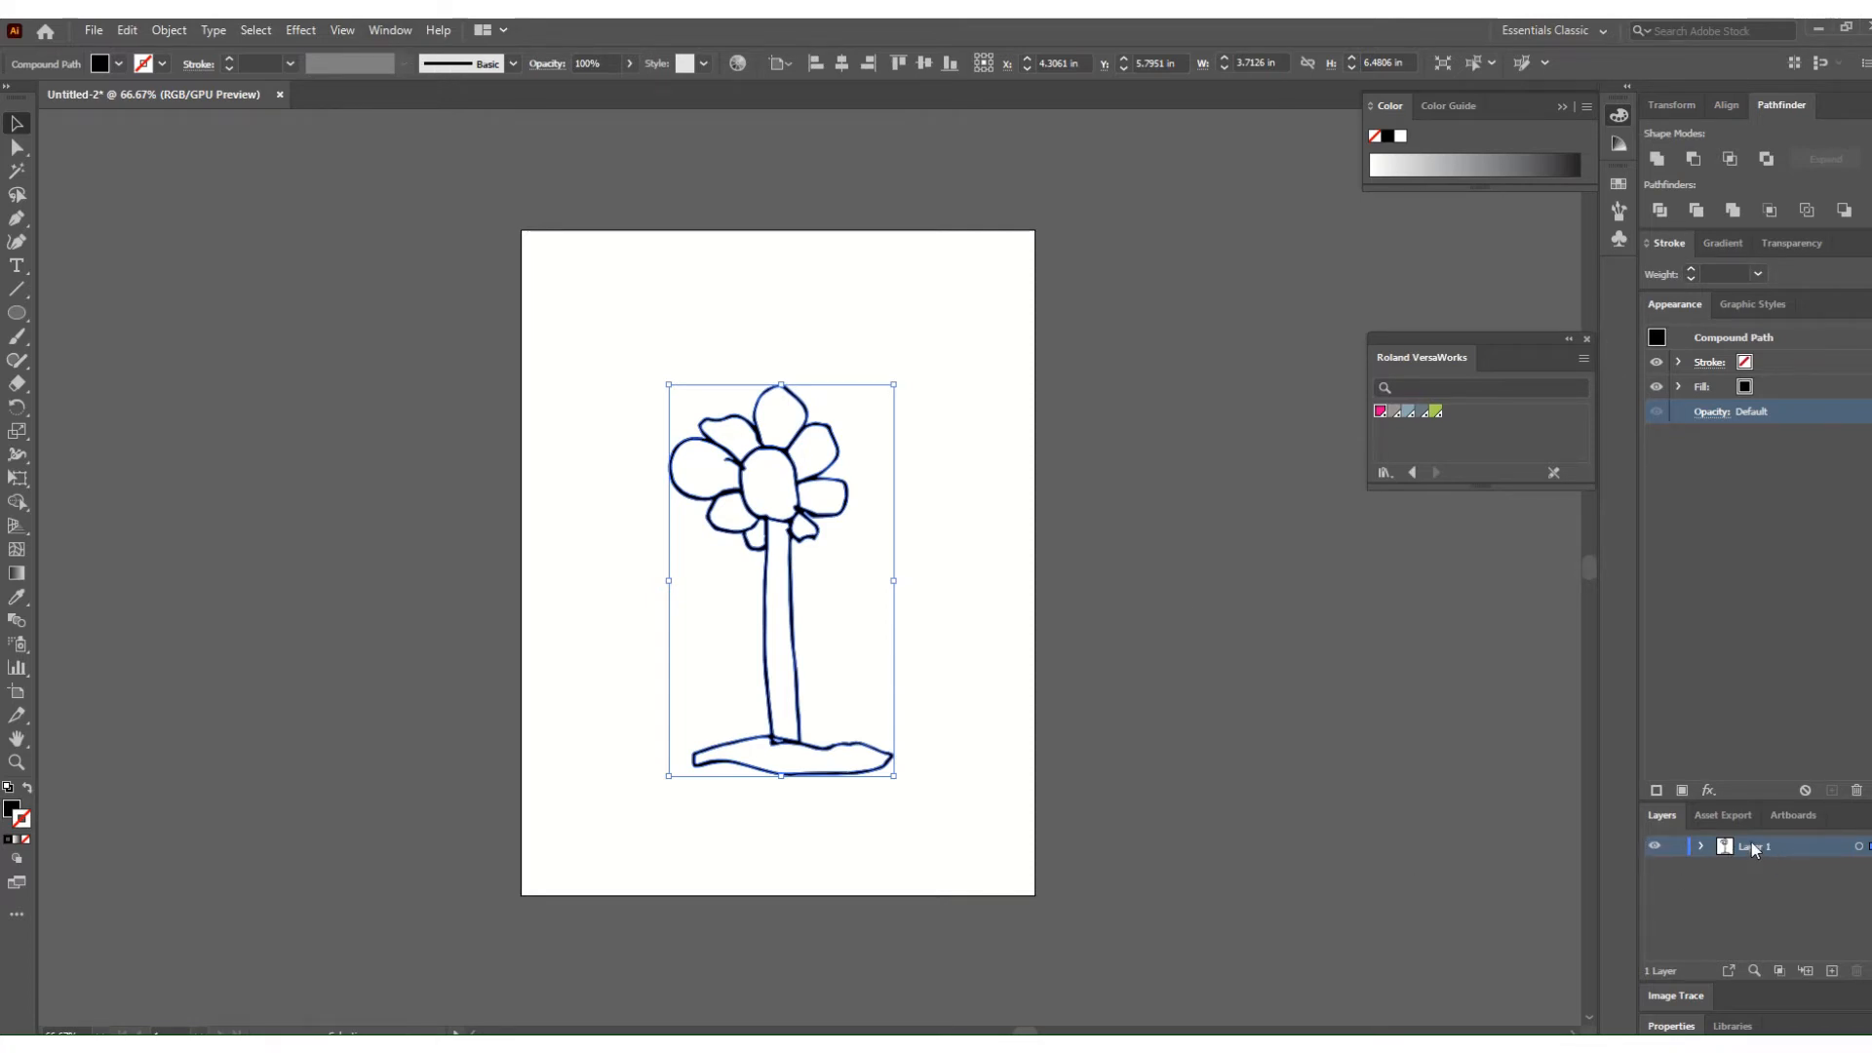
drag(1749, 851, 1831, 971)
click(1678, 868)
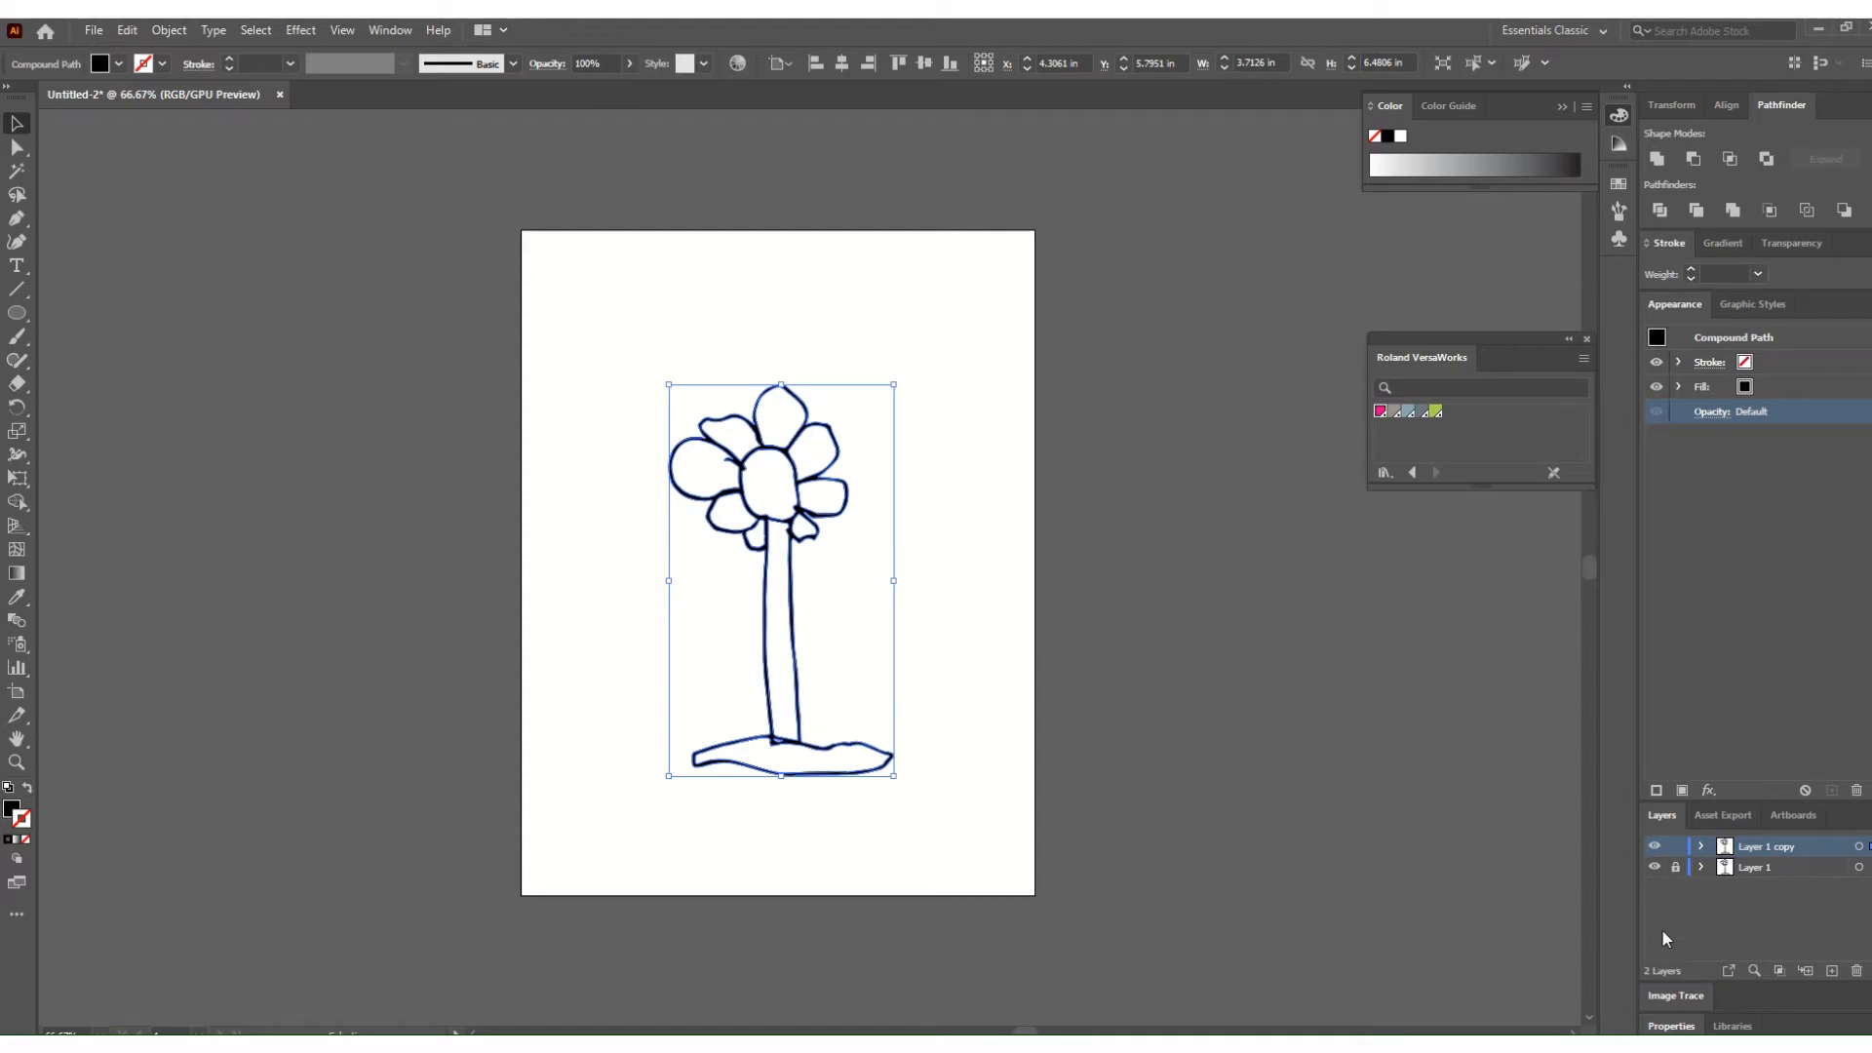
click(1654, 869)
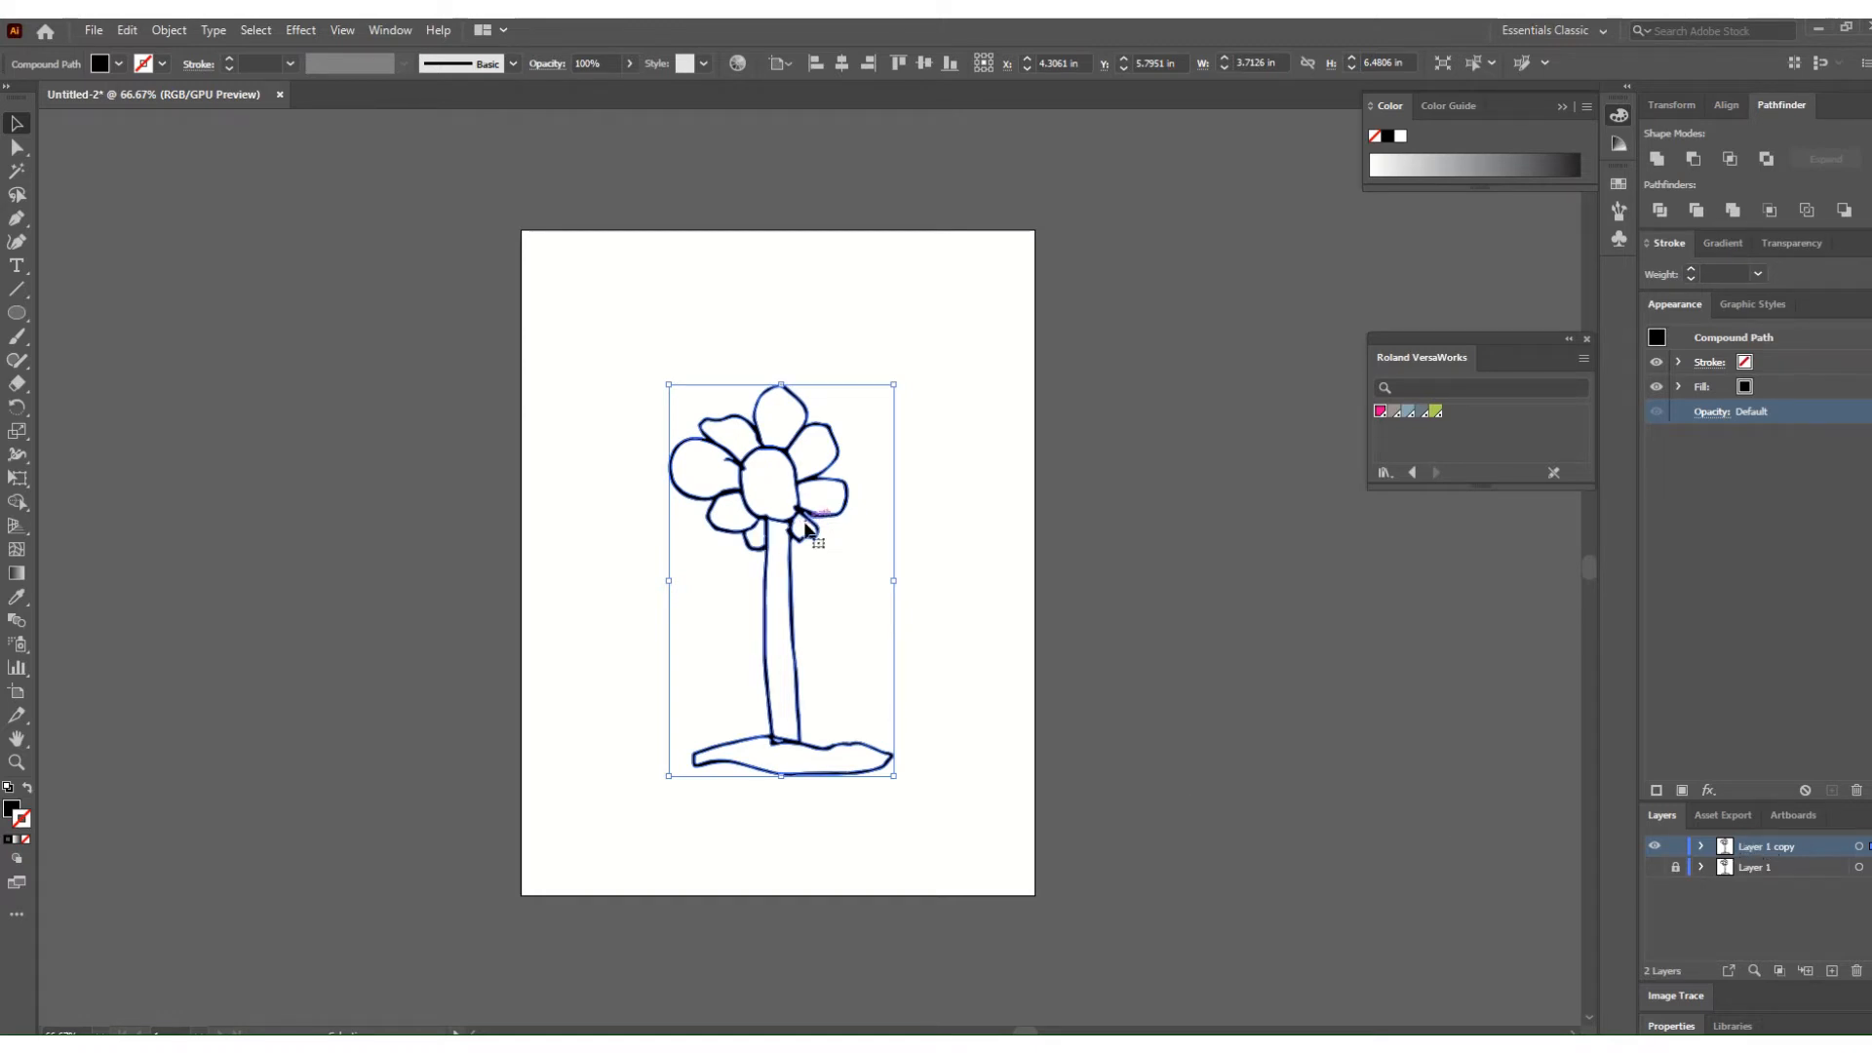
Release the flower's compound path on Layer 1 copy and unite its shapes into one solid silhouette.
click(169, 30)
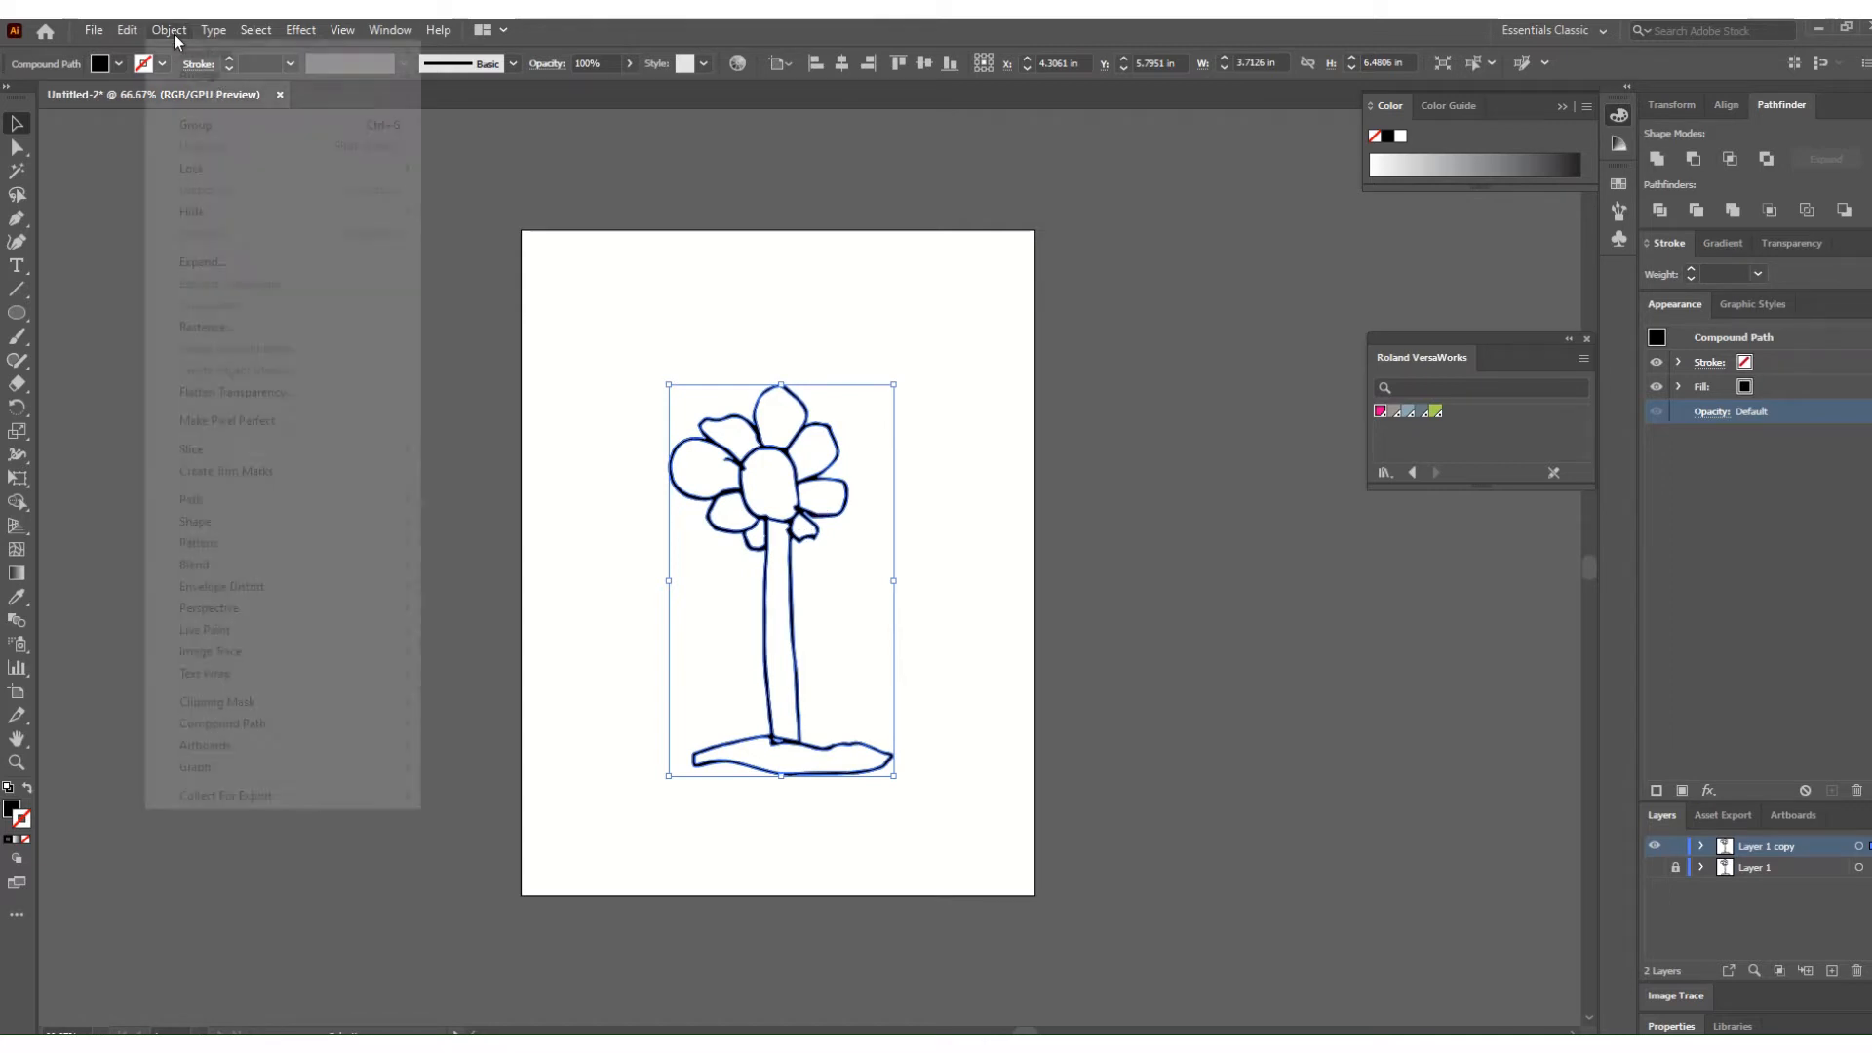
click(203, 262)
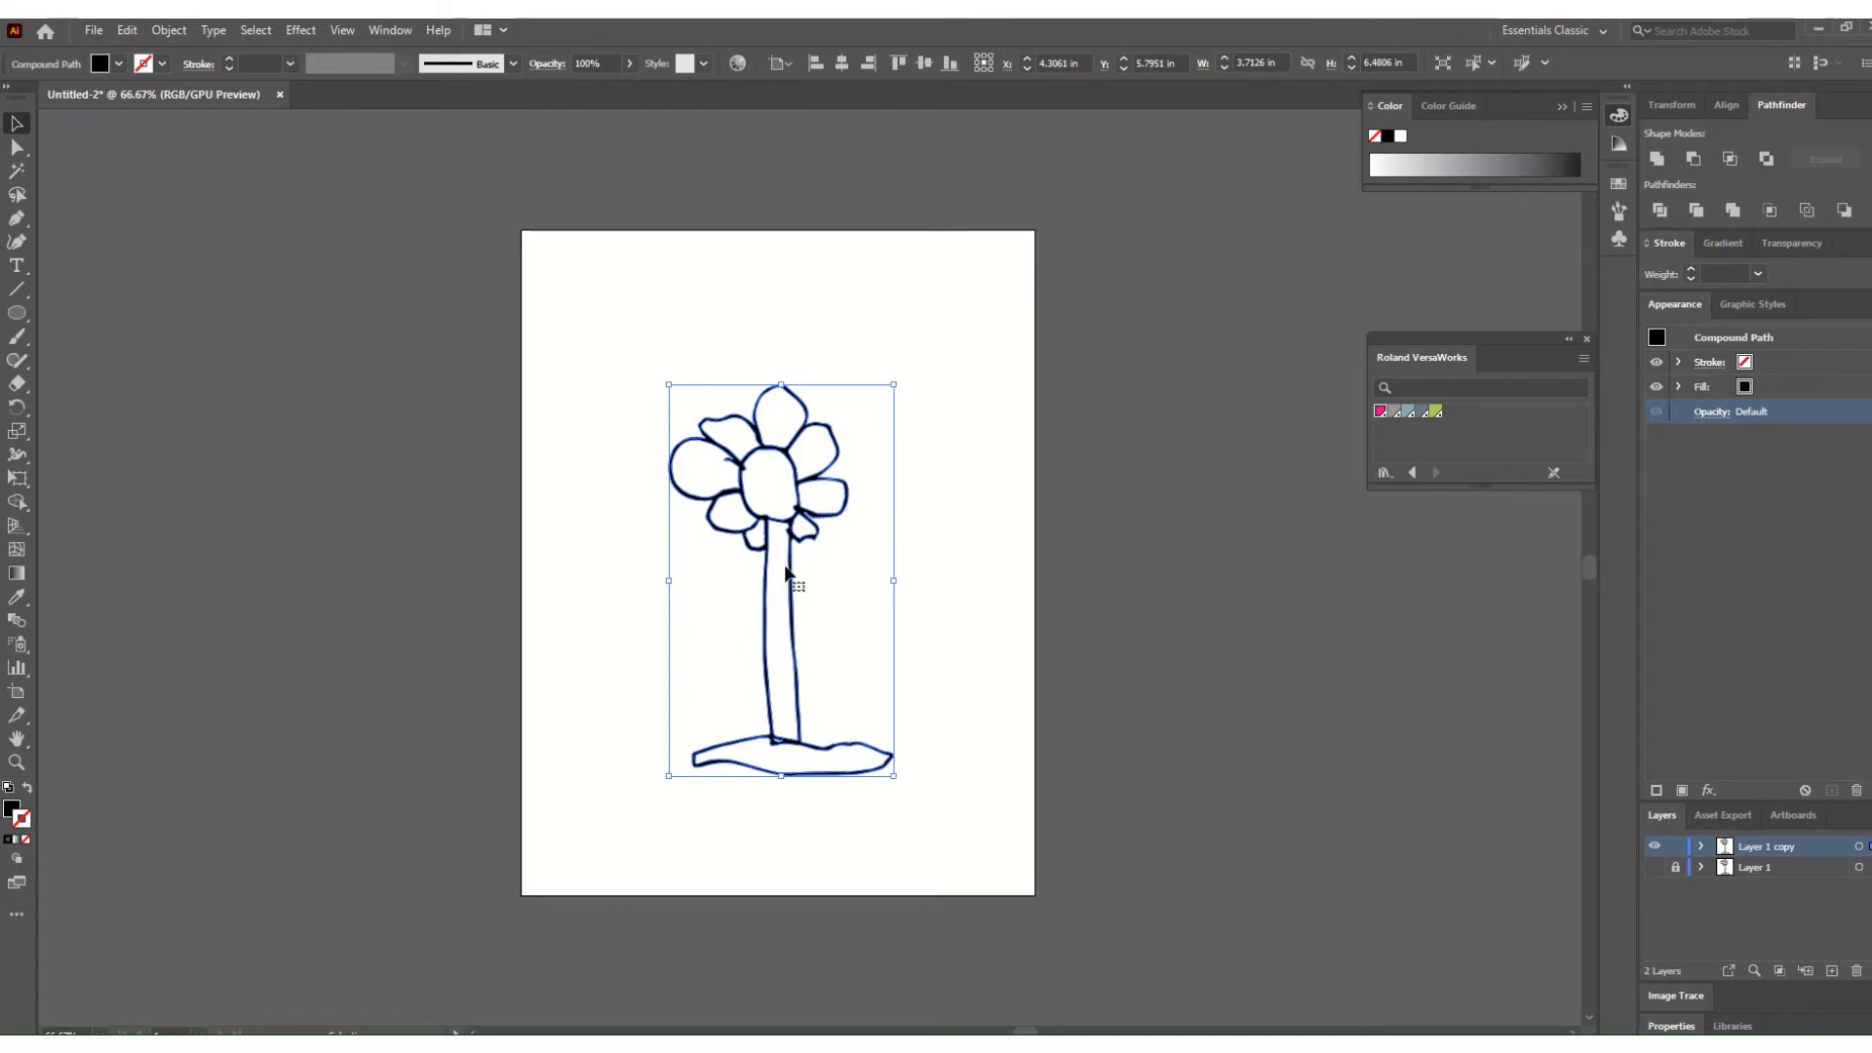
right_click(797, 509)
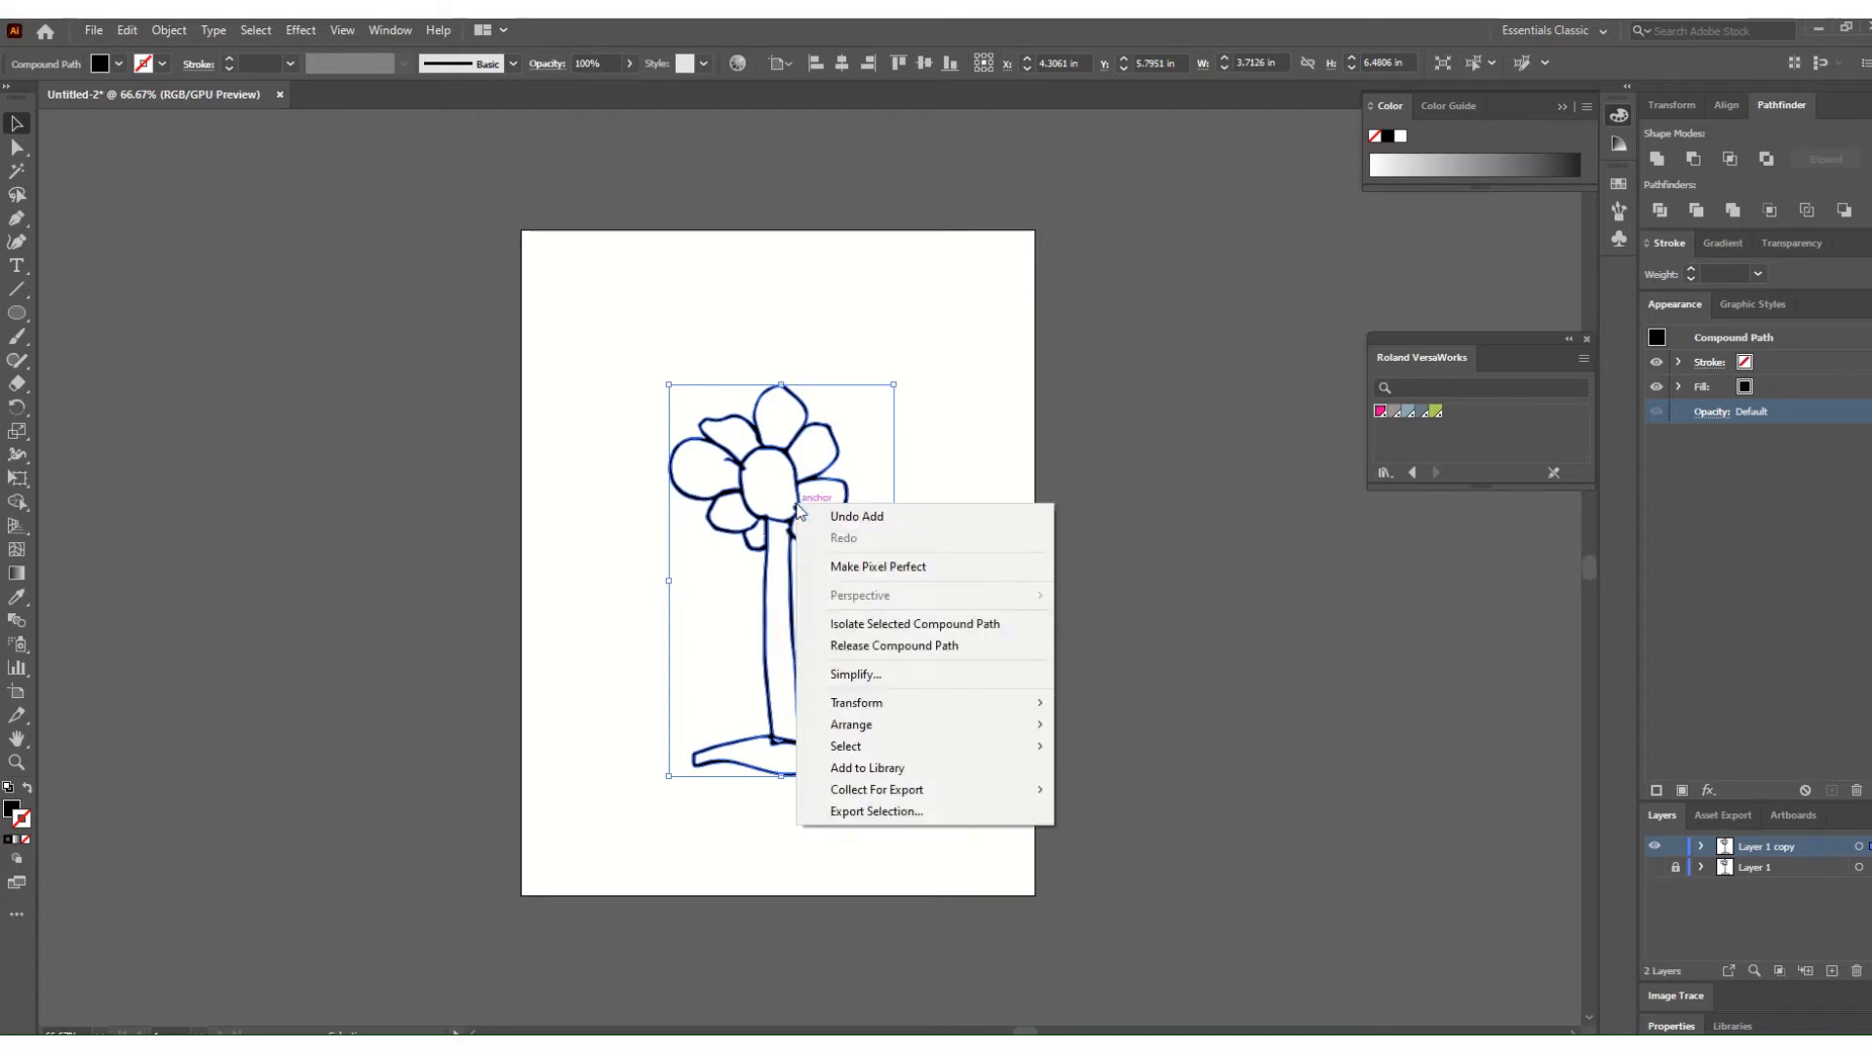
click(869, 646)
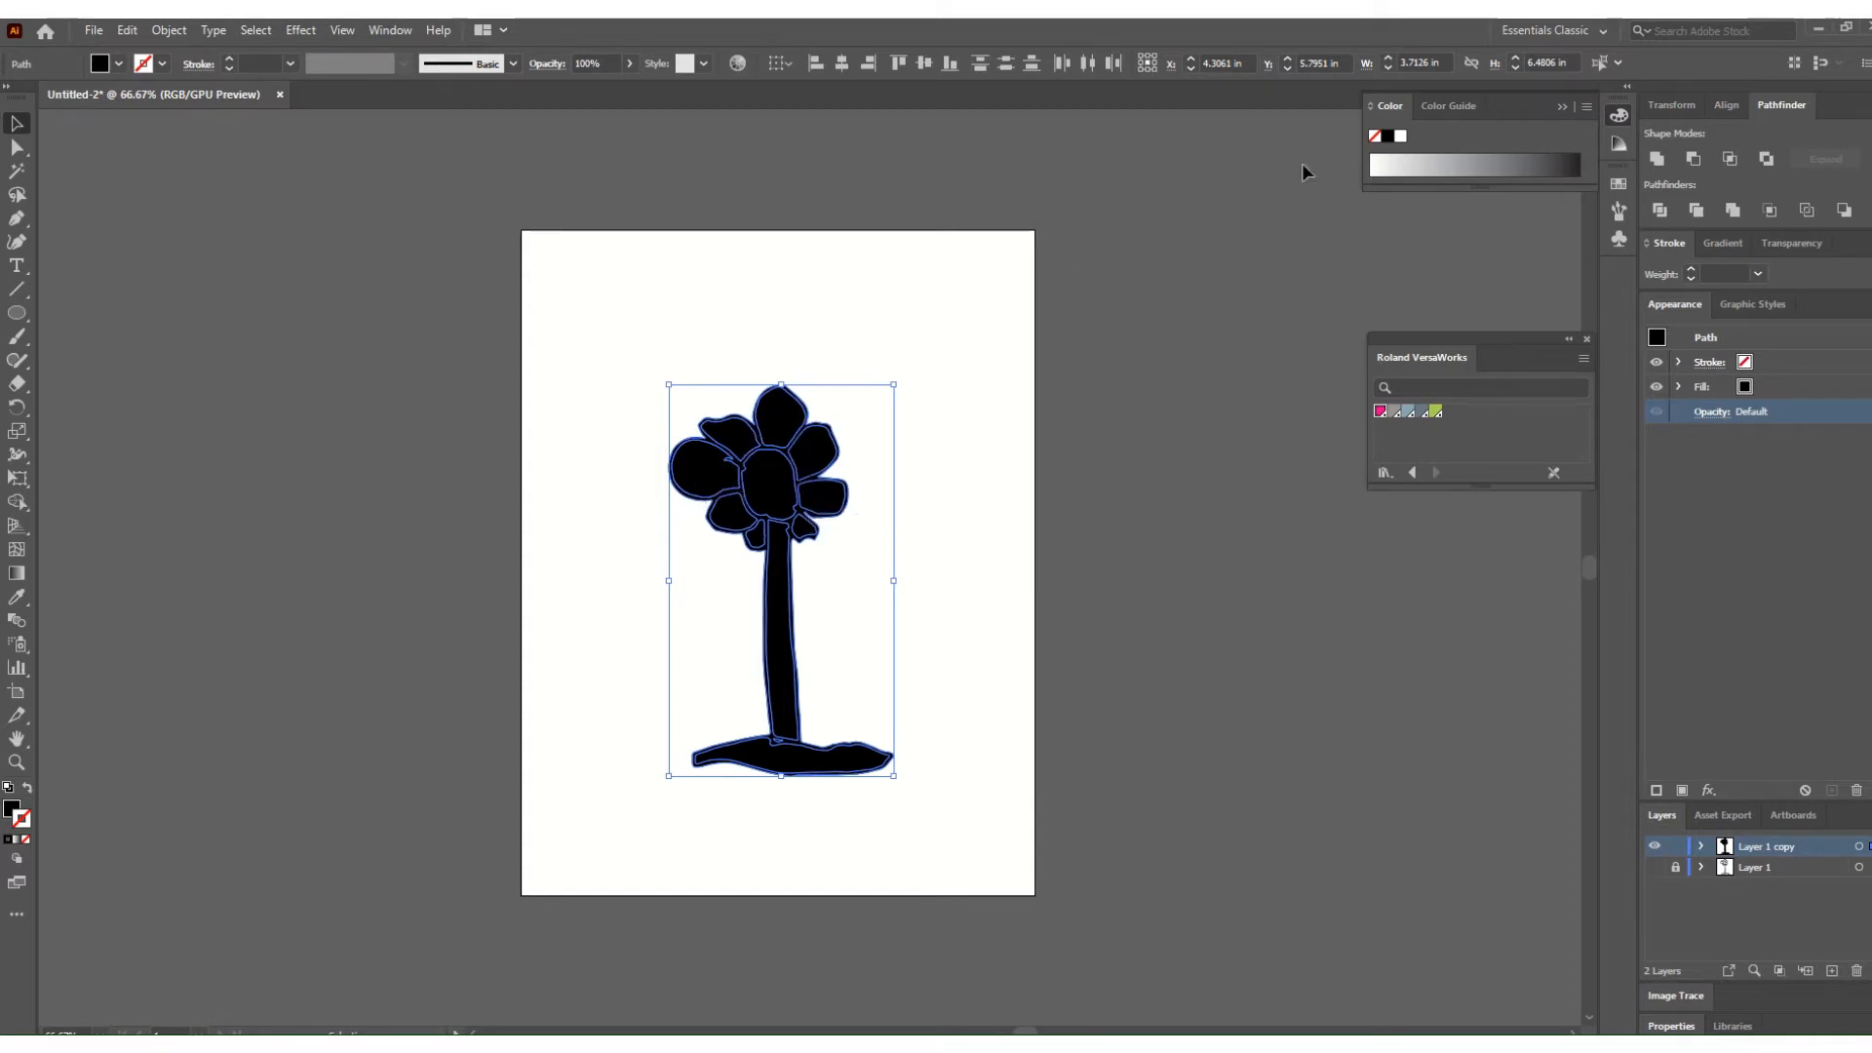
click(1656, 159)
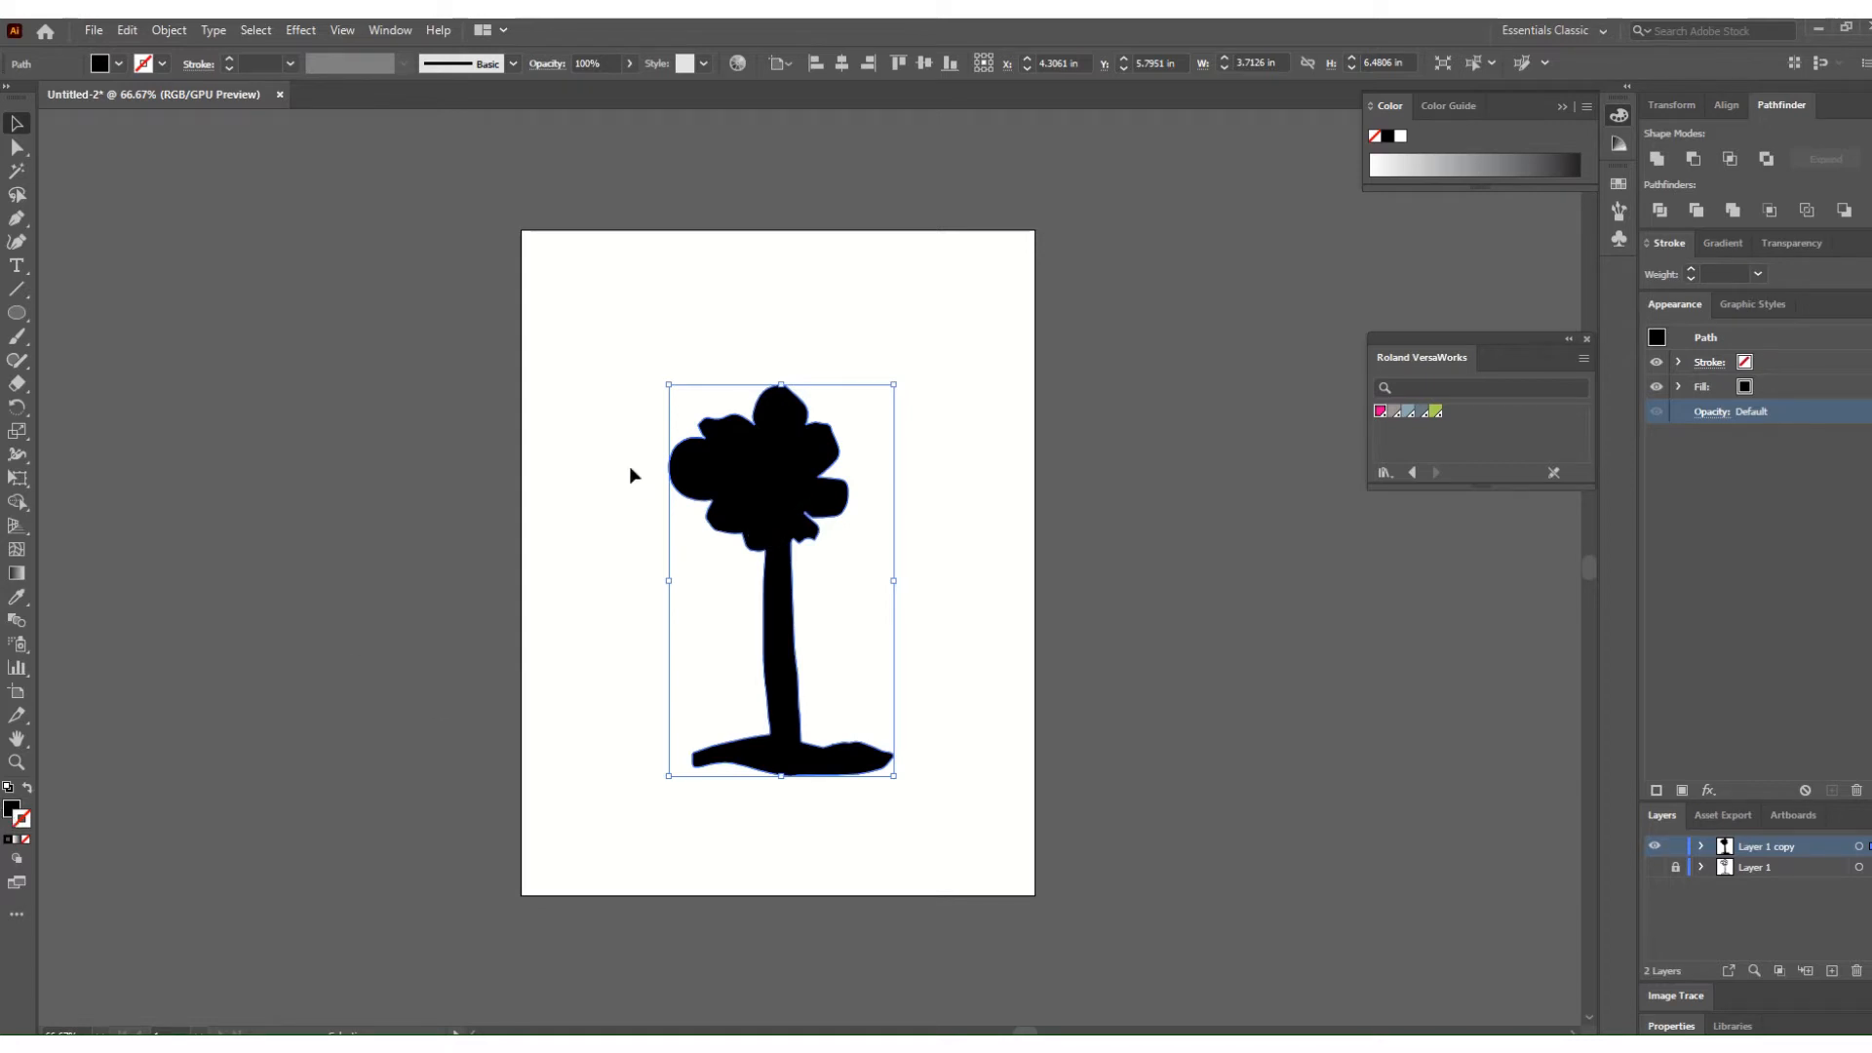
Turn the flower silhouette into an unfilled outline with the pink CutContour swatch and a 0.25 pt stroke, and show Layer 1 again.
click(28, 791)
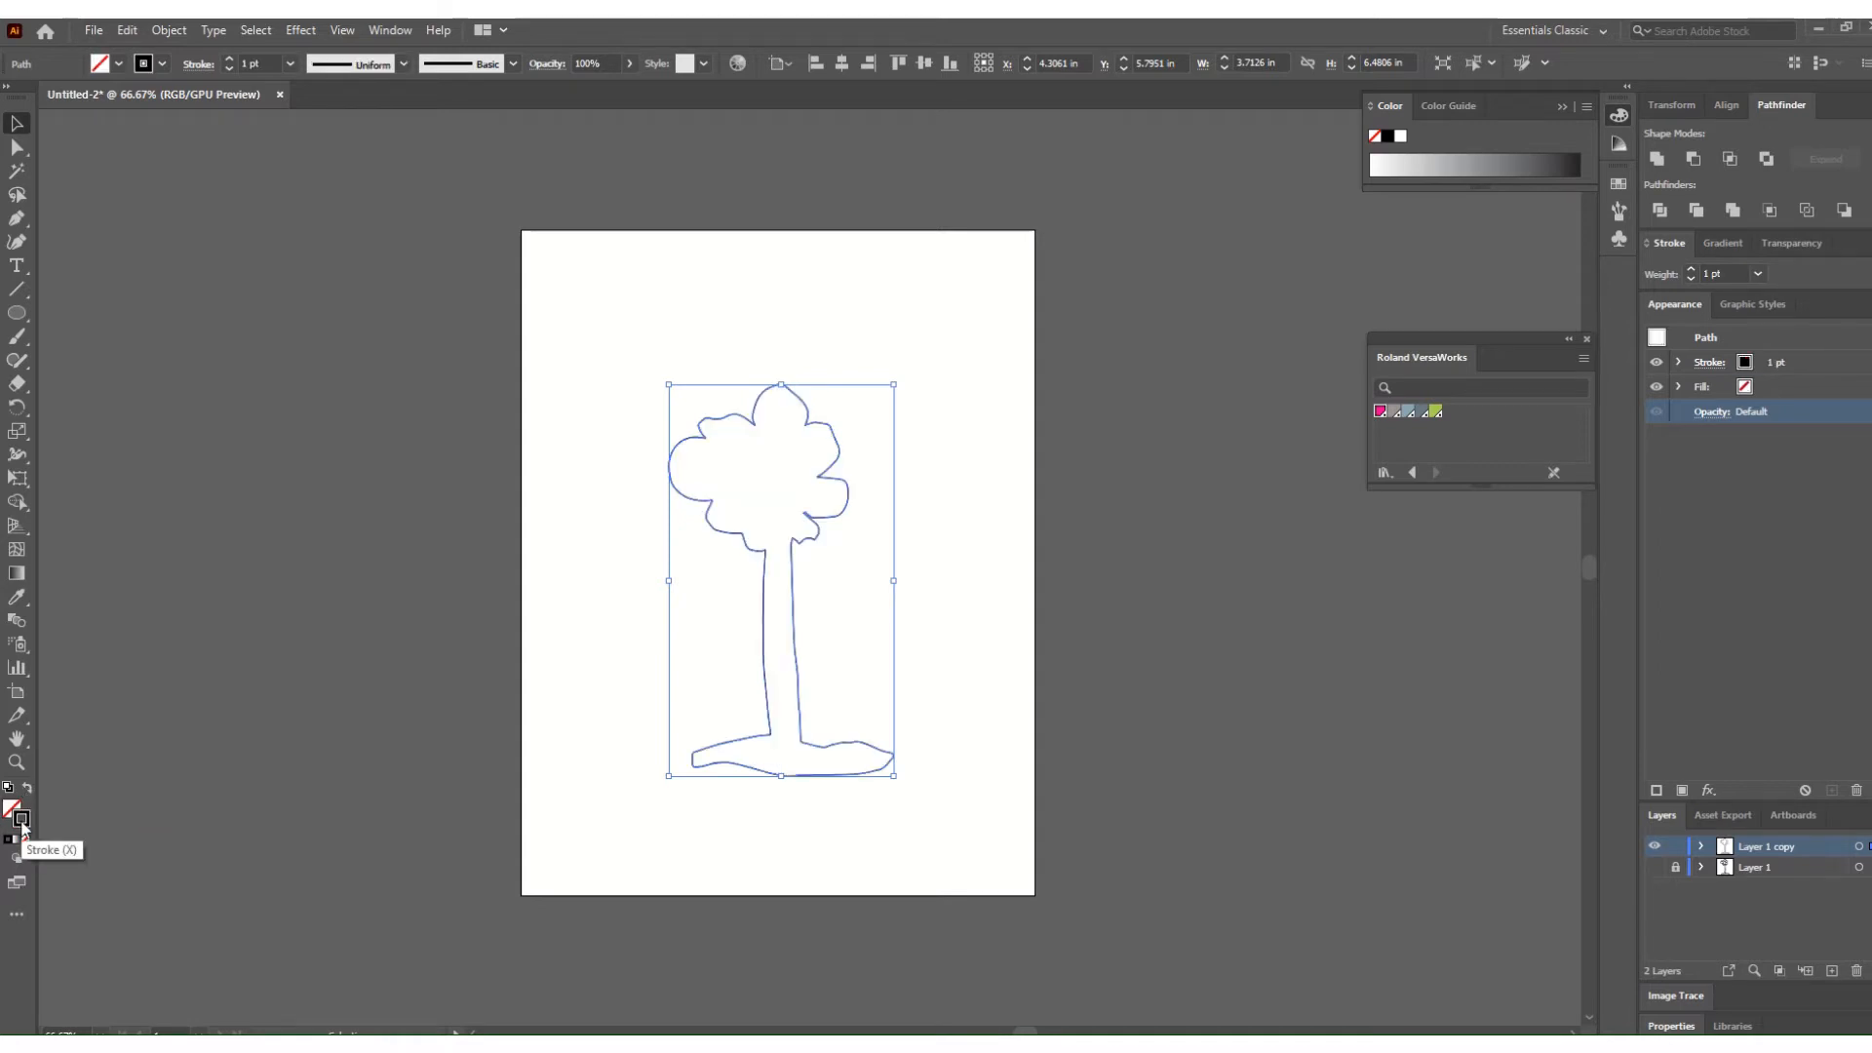
click(1380, 413)
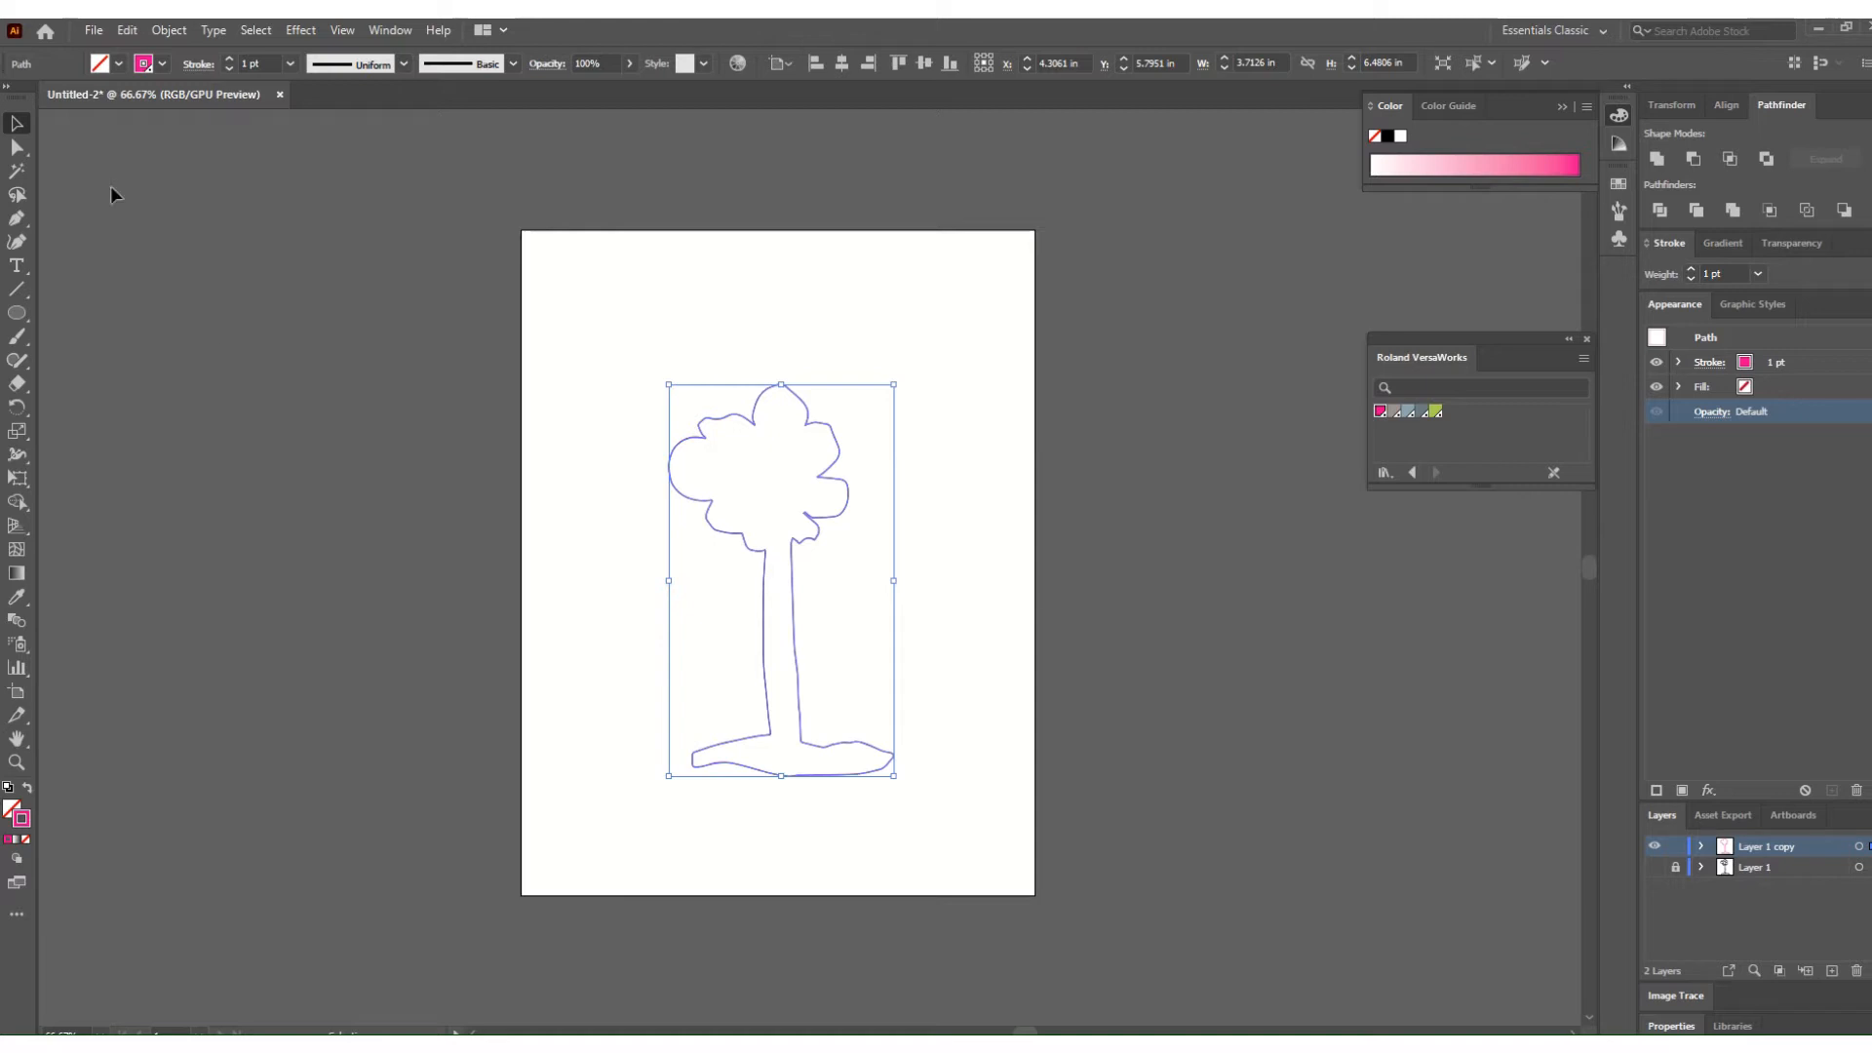
click(255, 65)
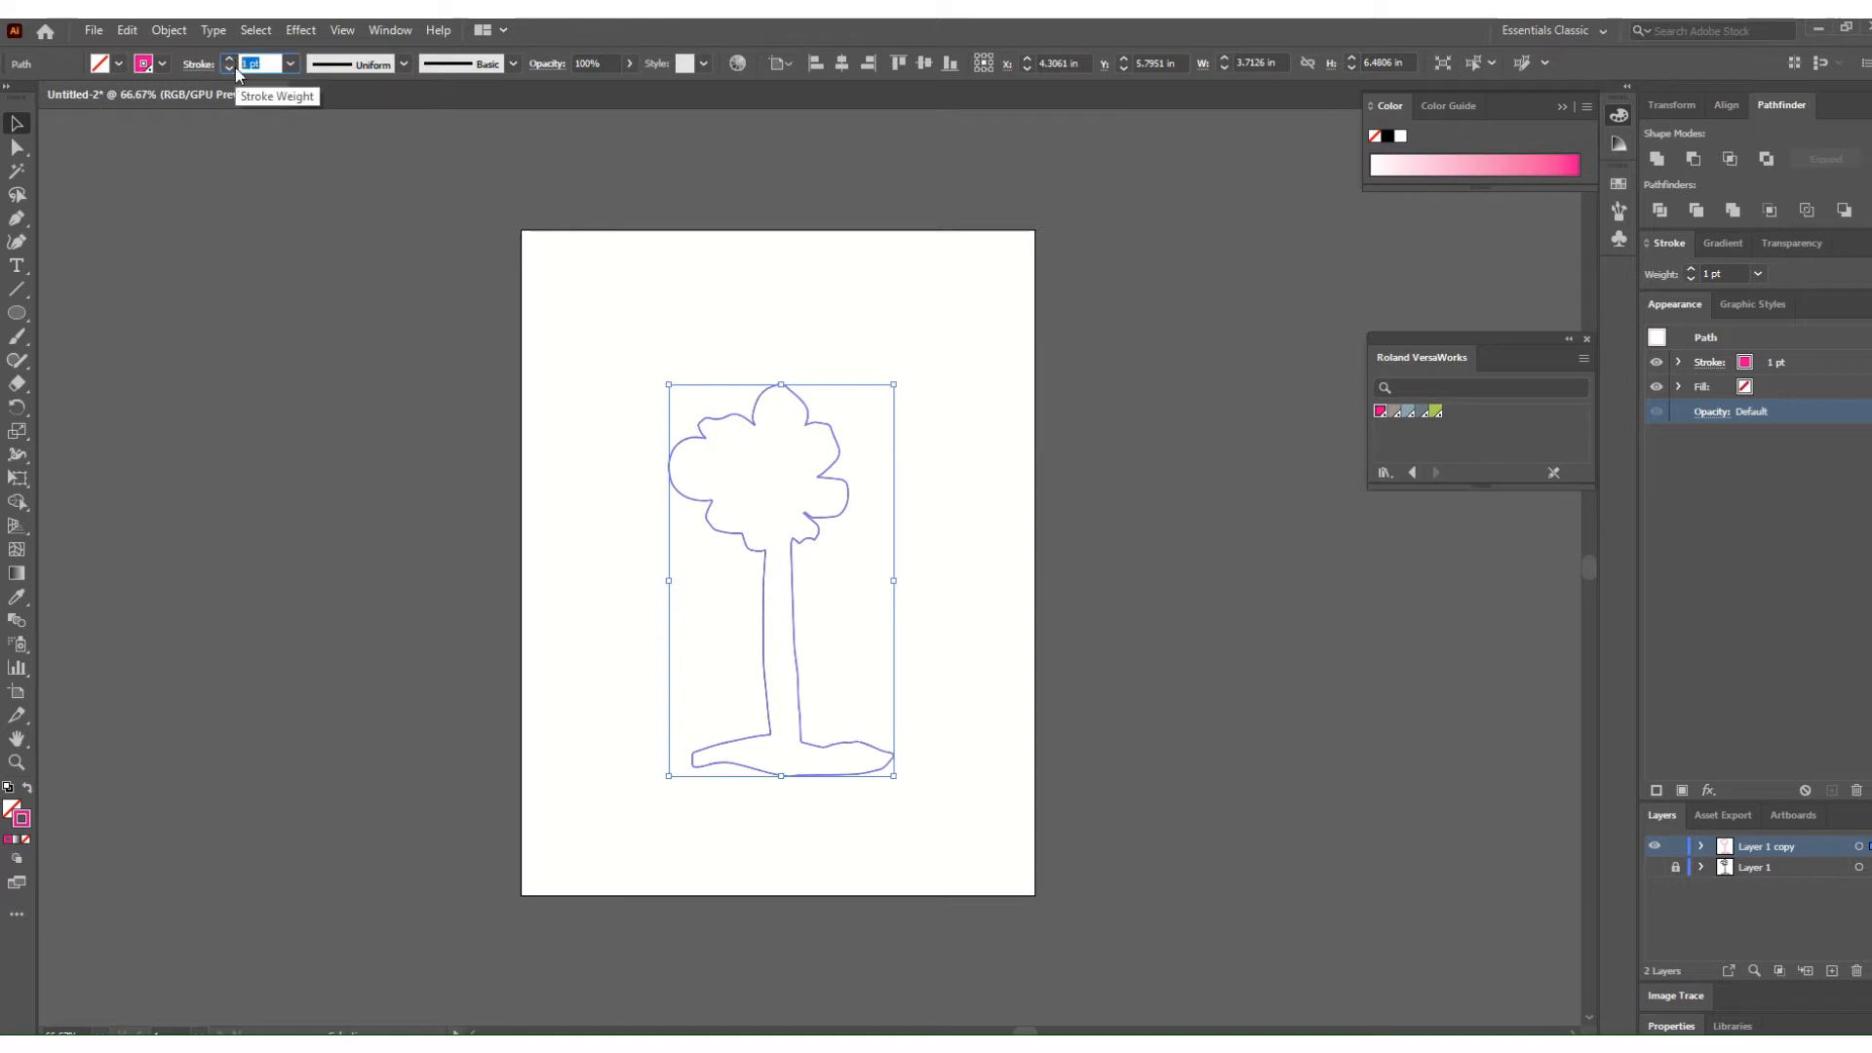
text(.25)
key(Return)
click(531, 460)
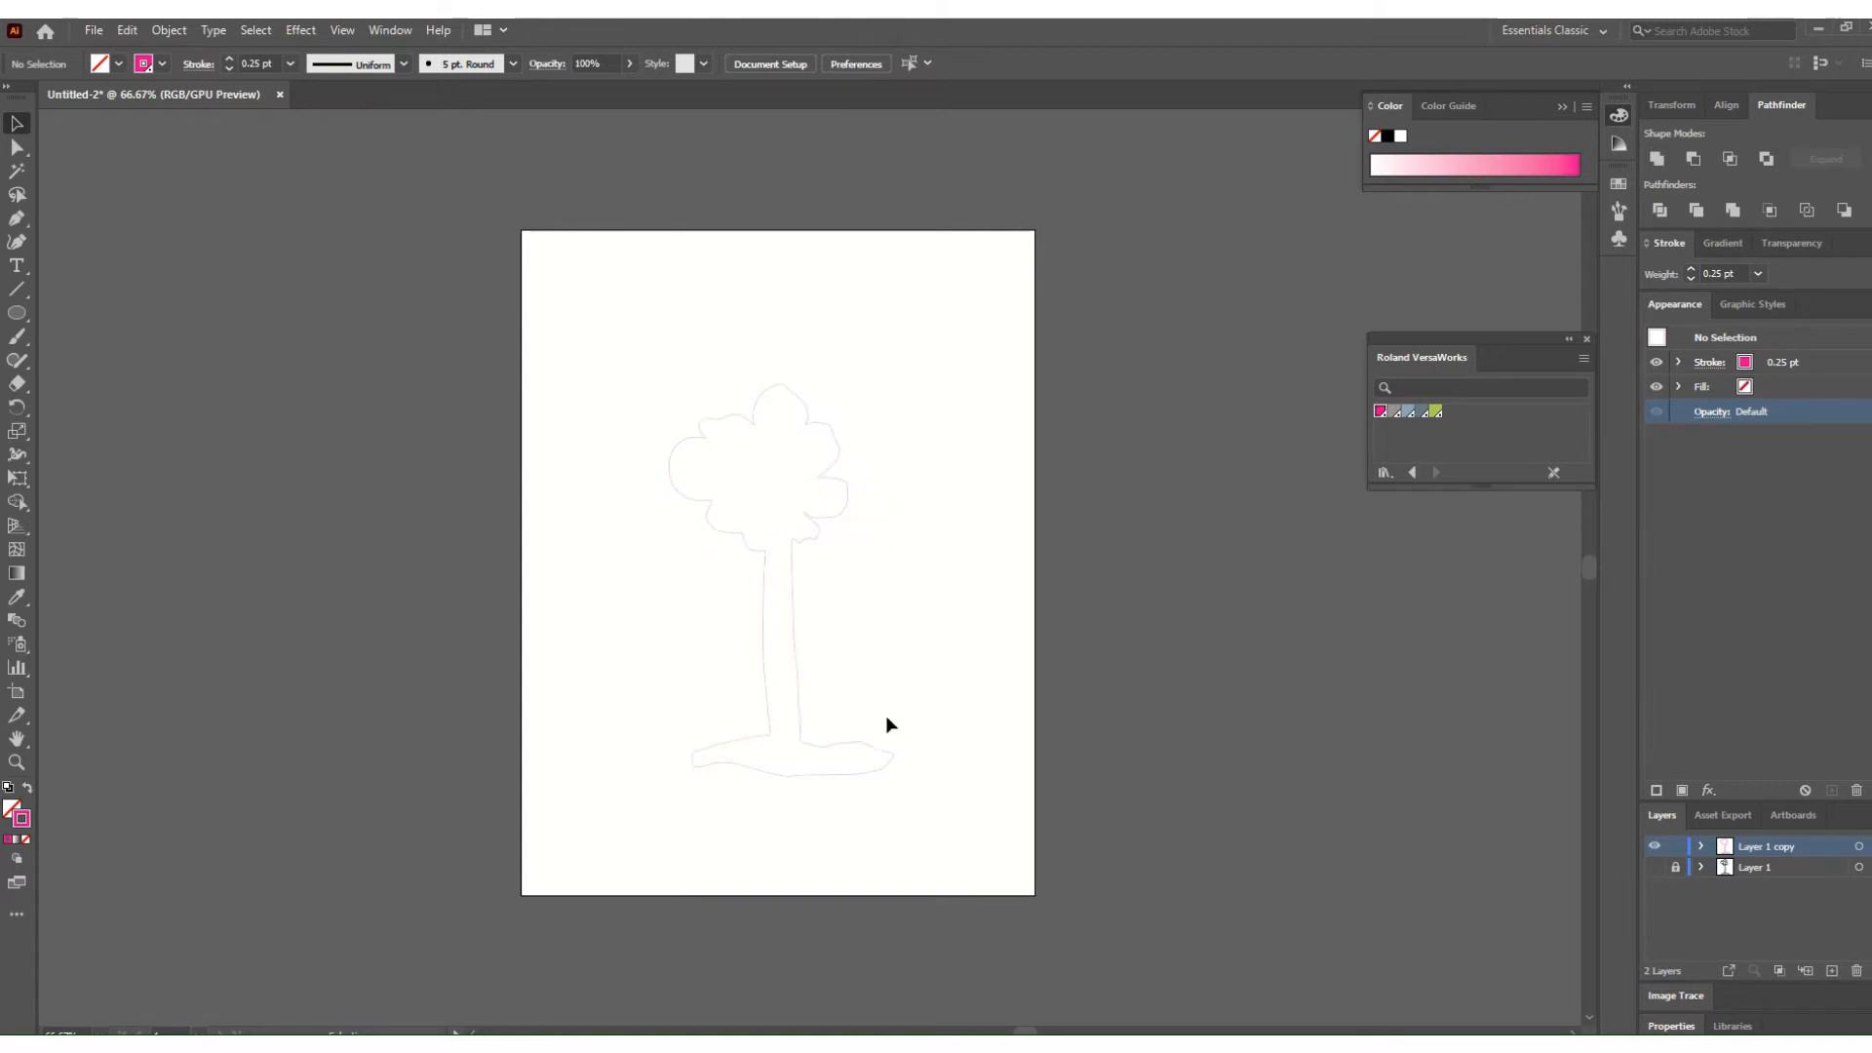
click(1655, 867)
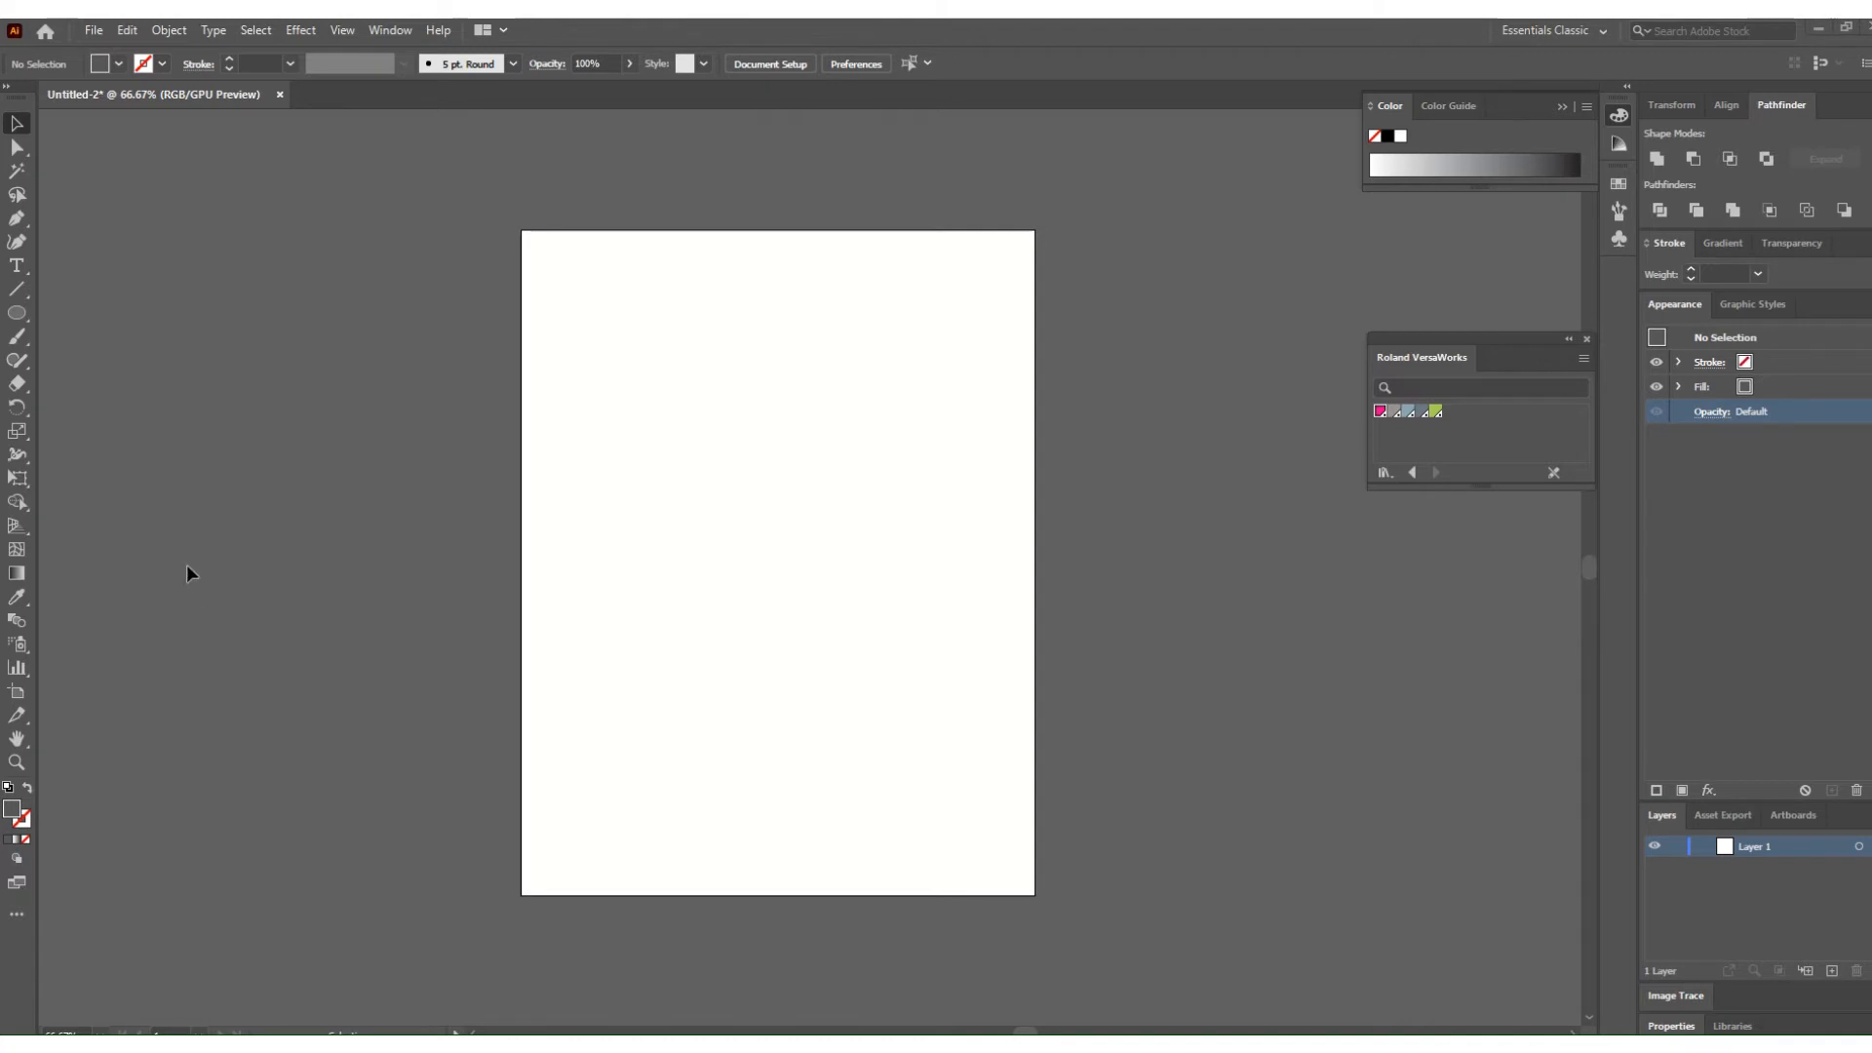
Place the linked image "dog and cat" from the Desktop into the empty document.
click(92, 35)
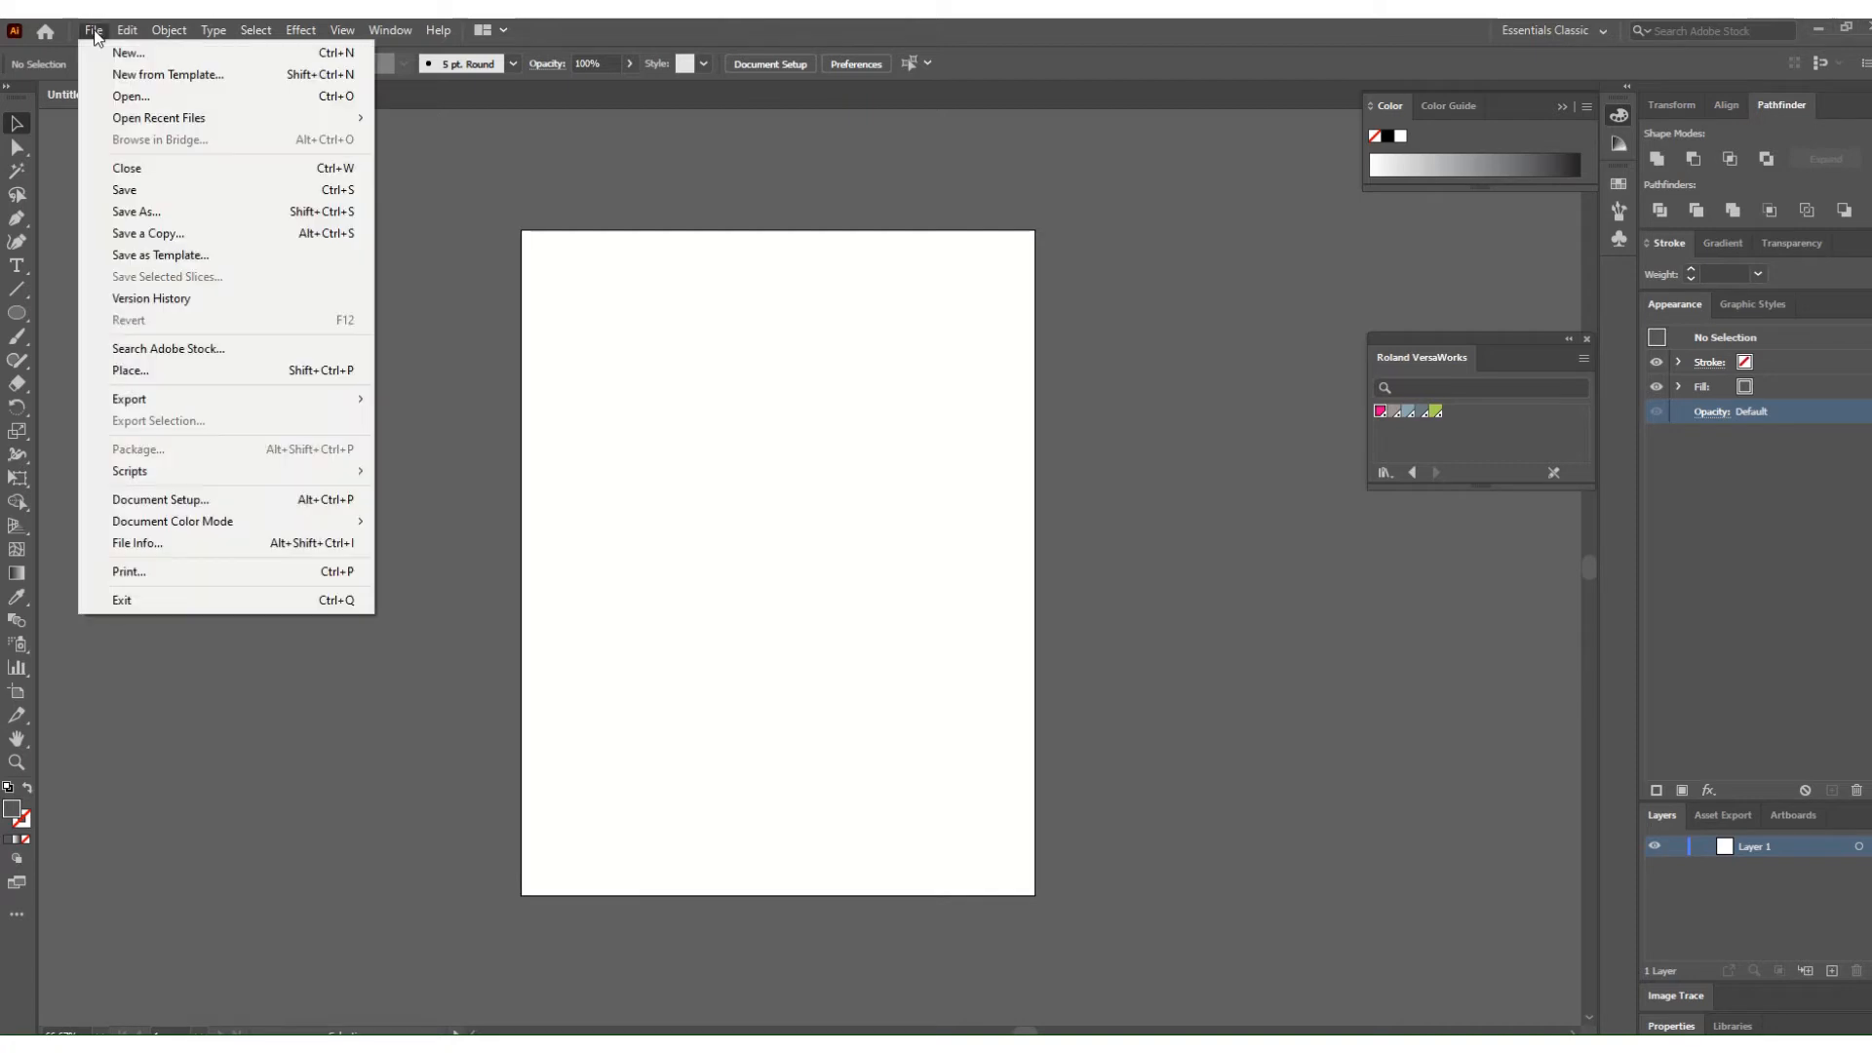
click(142, 371)
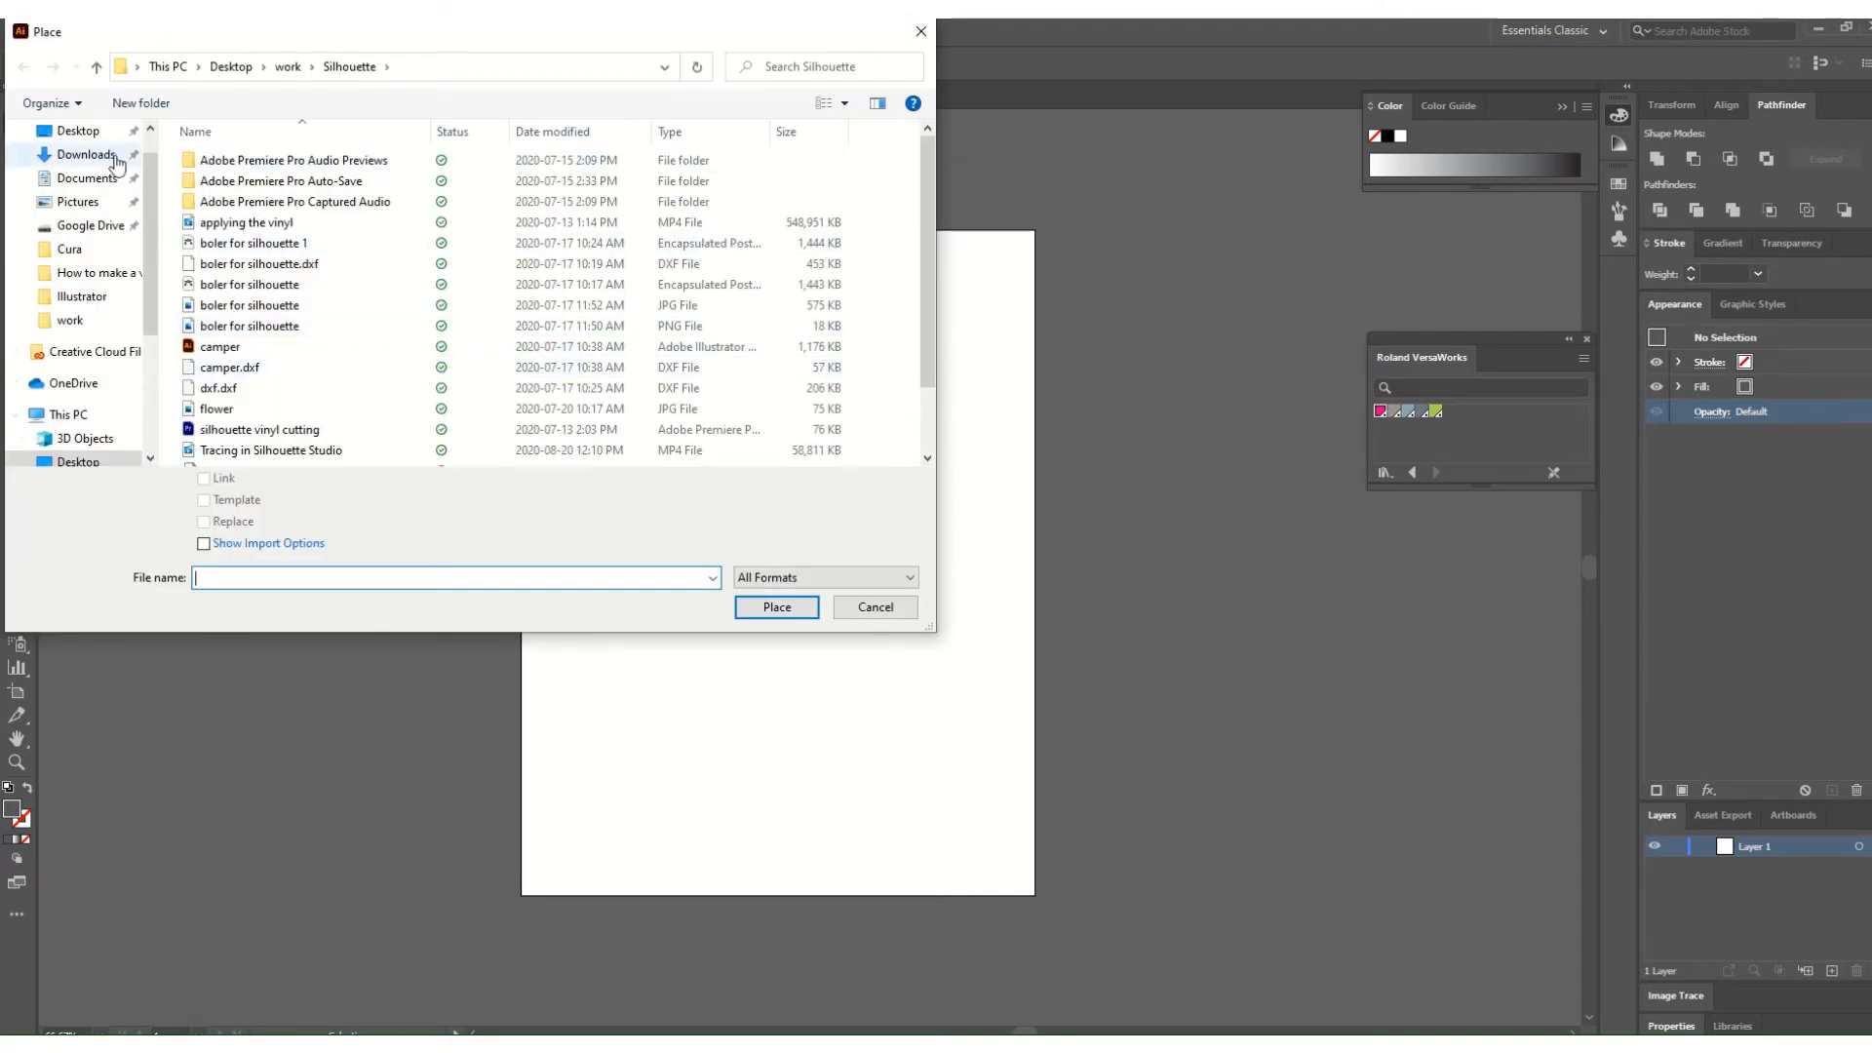
click(78, 130)
click(231, 305)
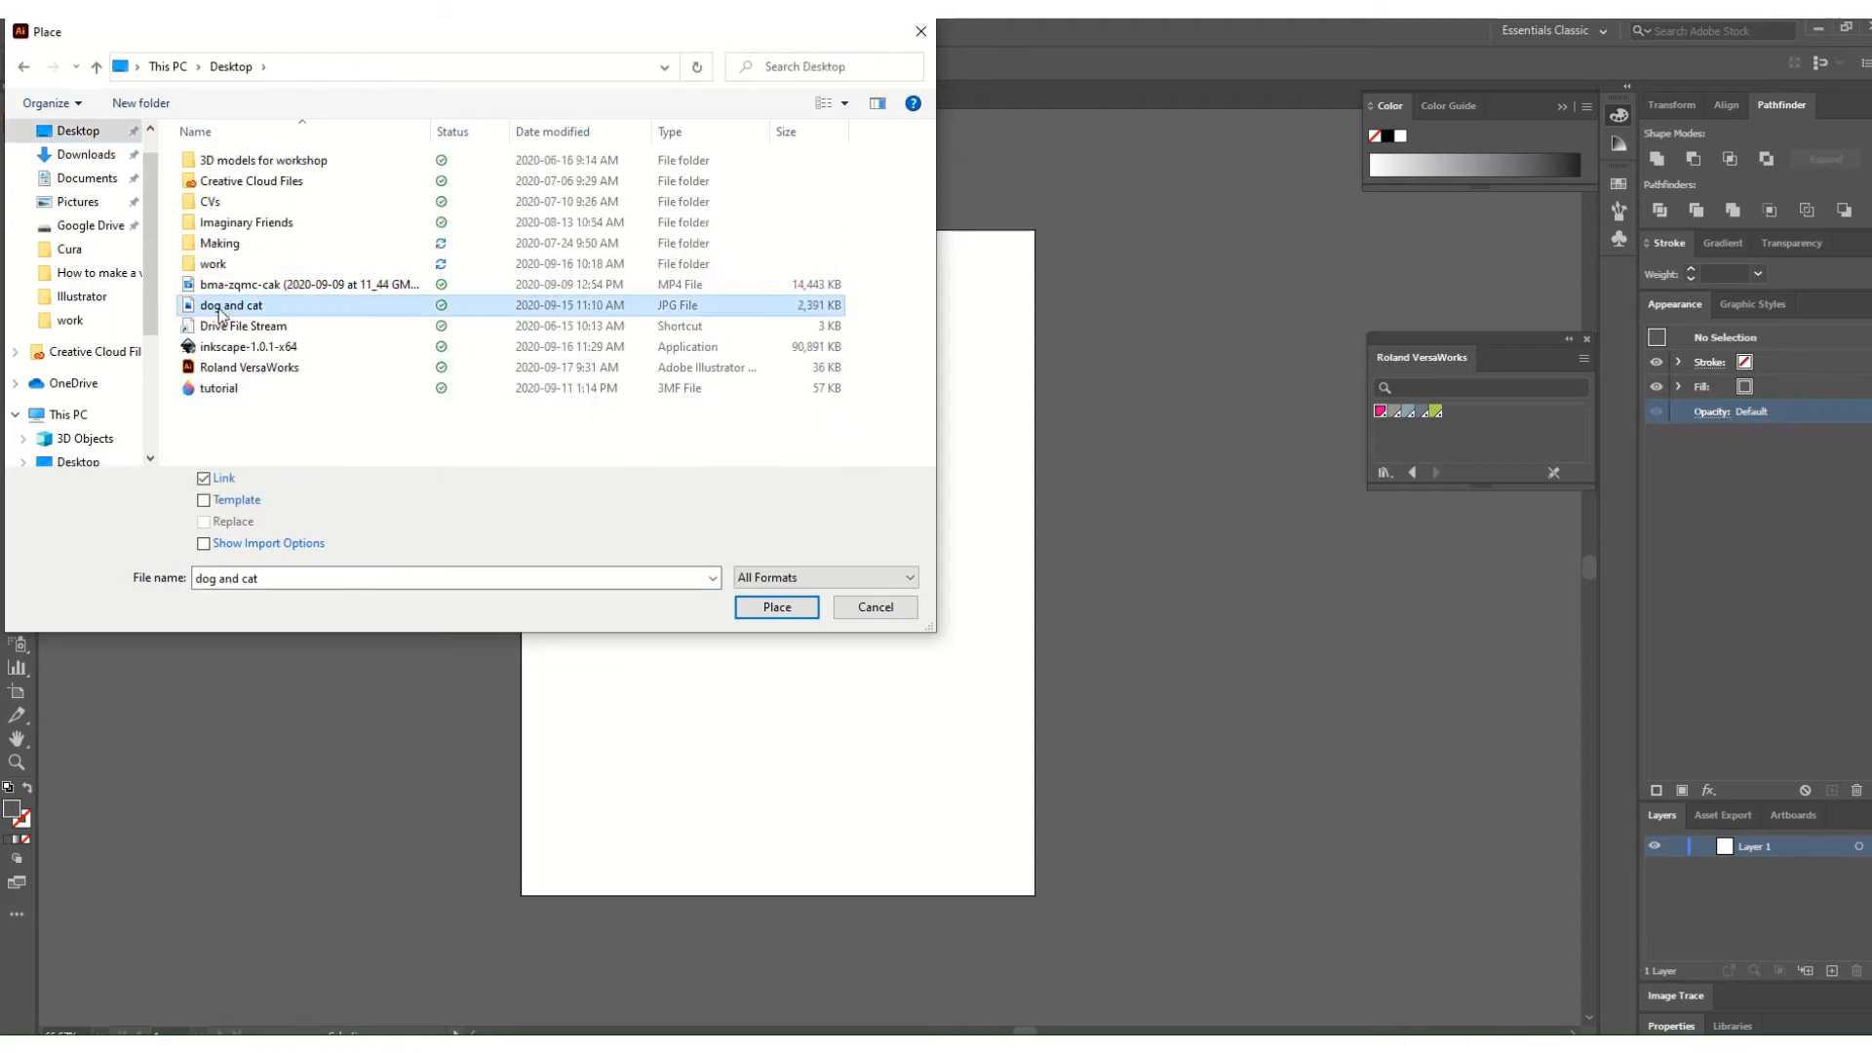
click(768, 607)
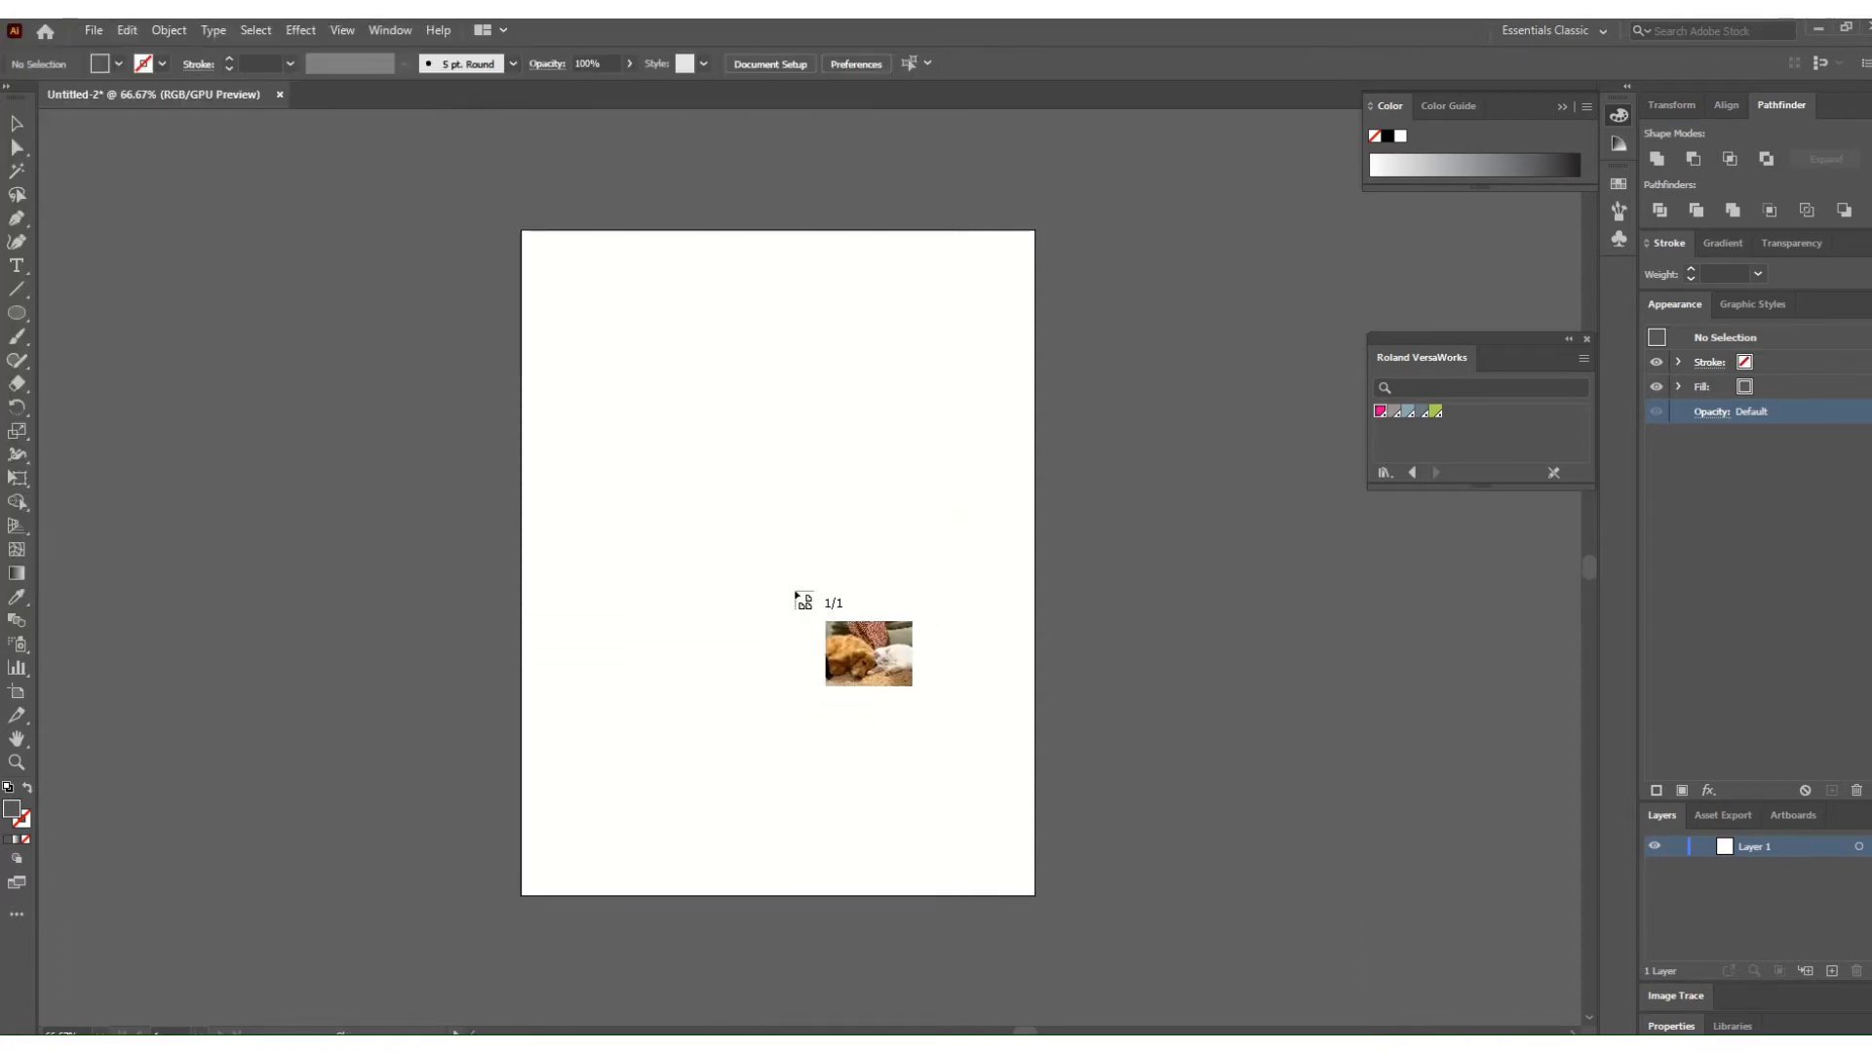
click(718, 538)
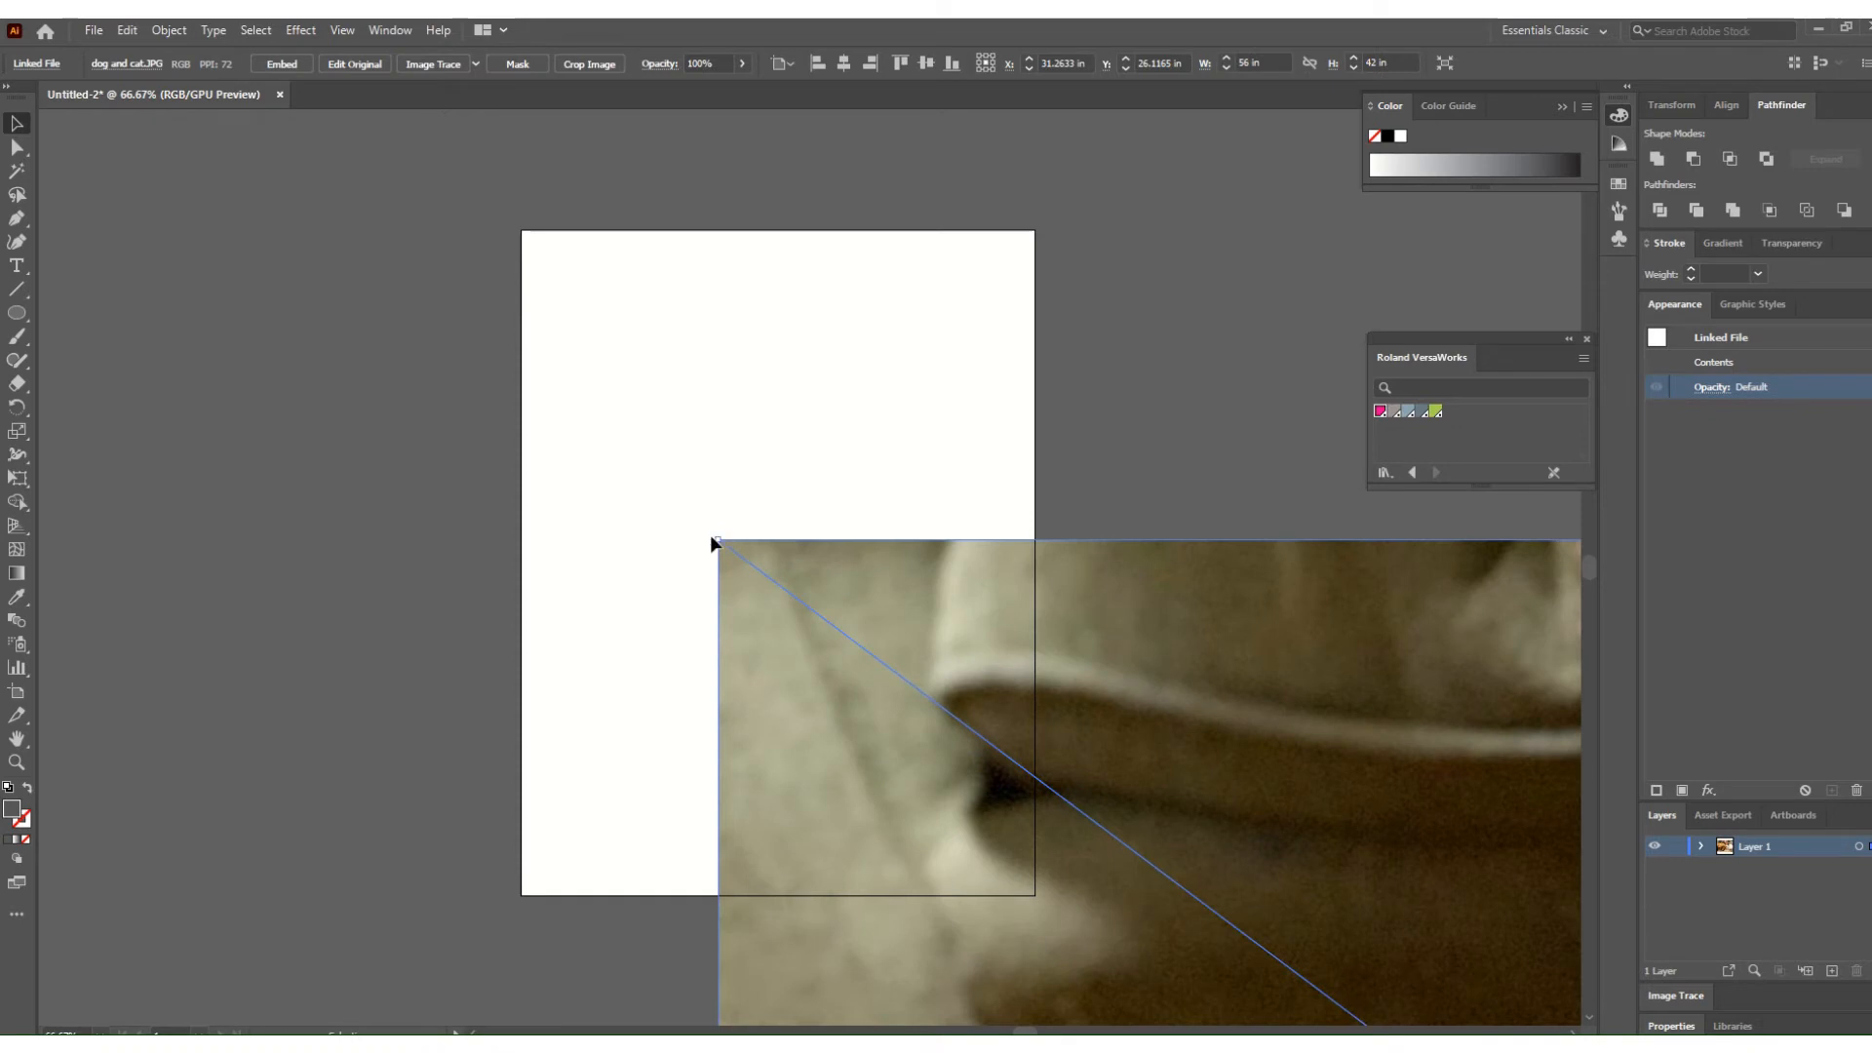
Shrink the dog and cat photo to about 5.26 by 3.95 in and centre it on the artboard.
drag(758, 543, 313, 193)
scroll(488, 427, down, 6)
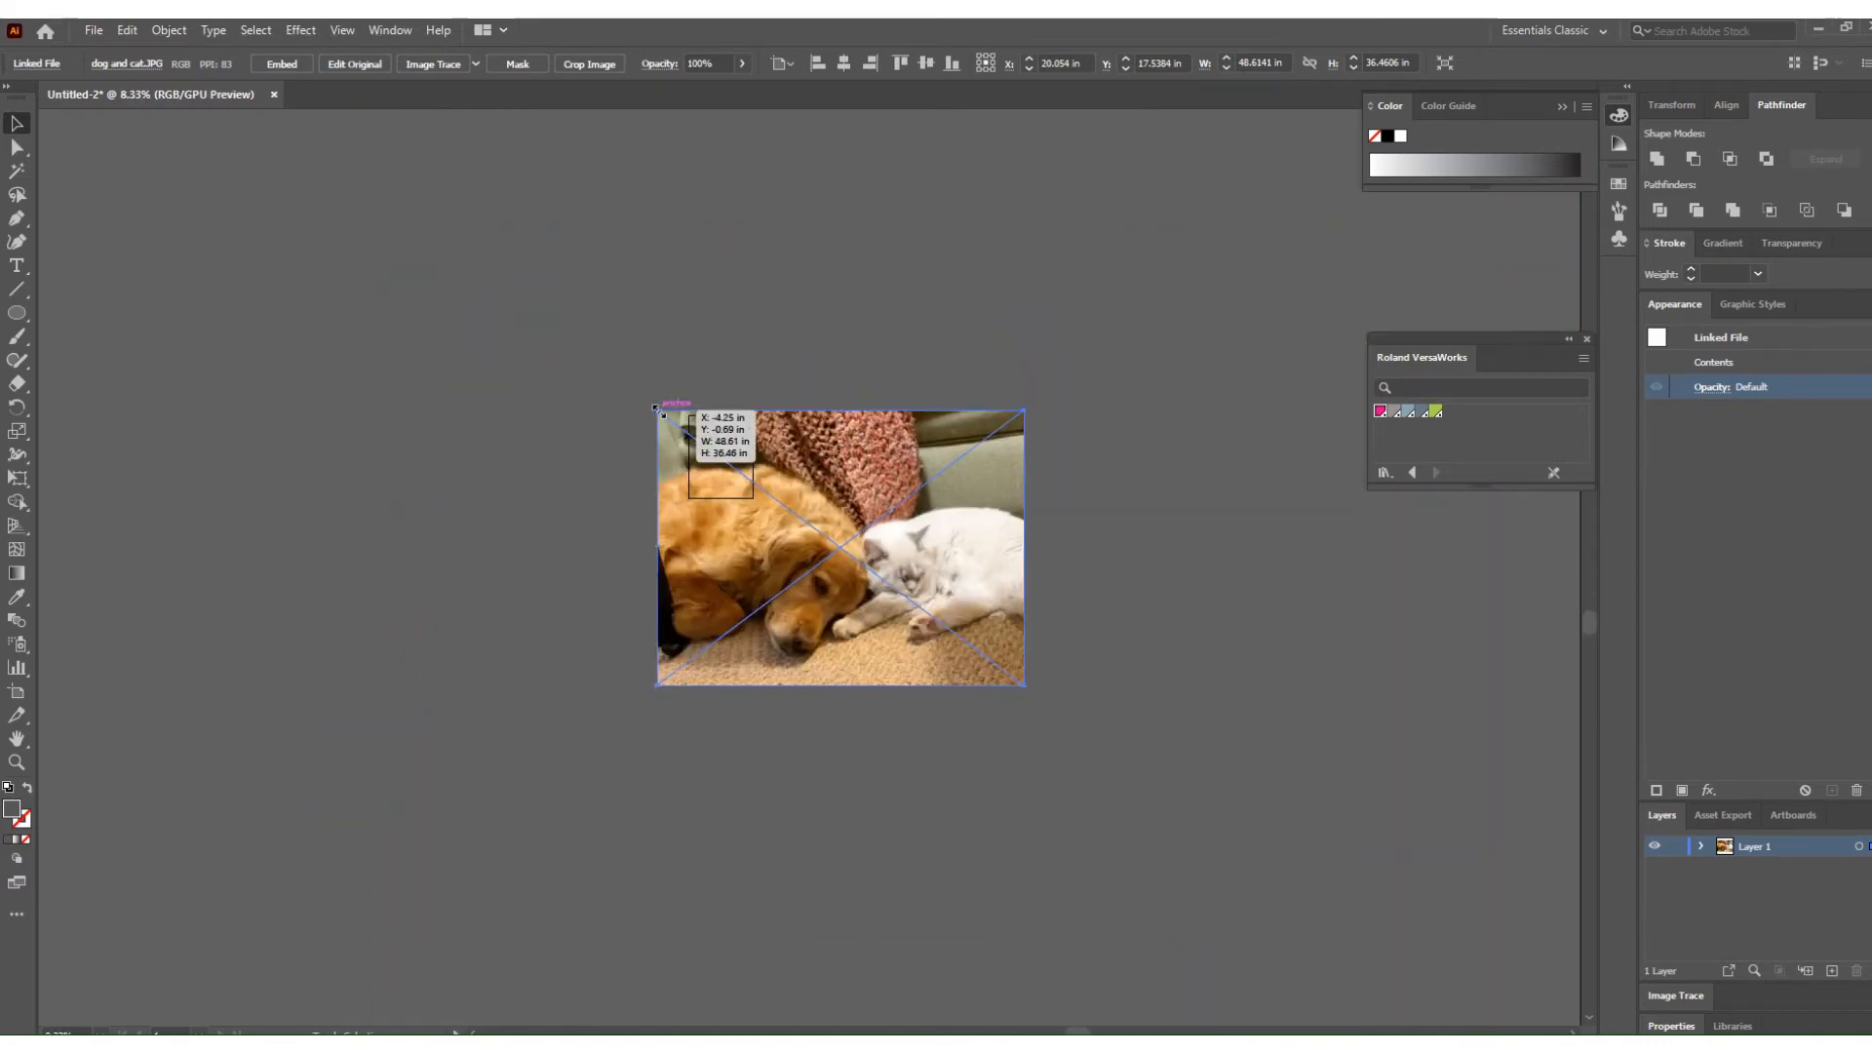
drag(657, 409, 704, 459)
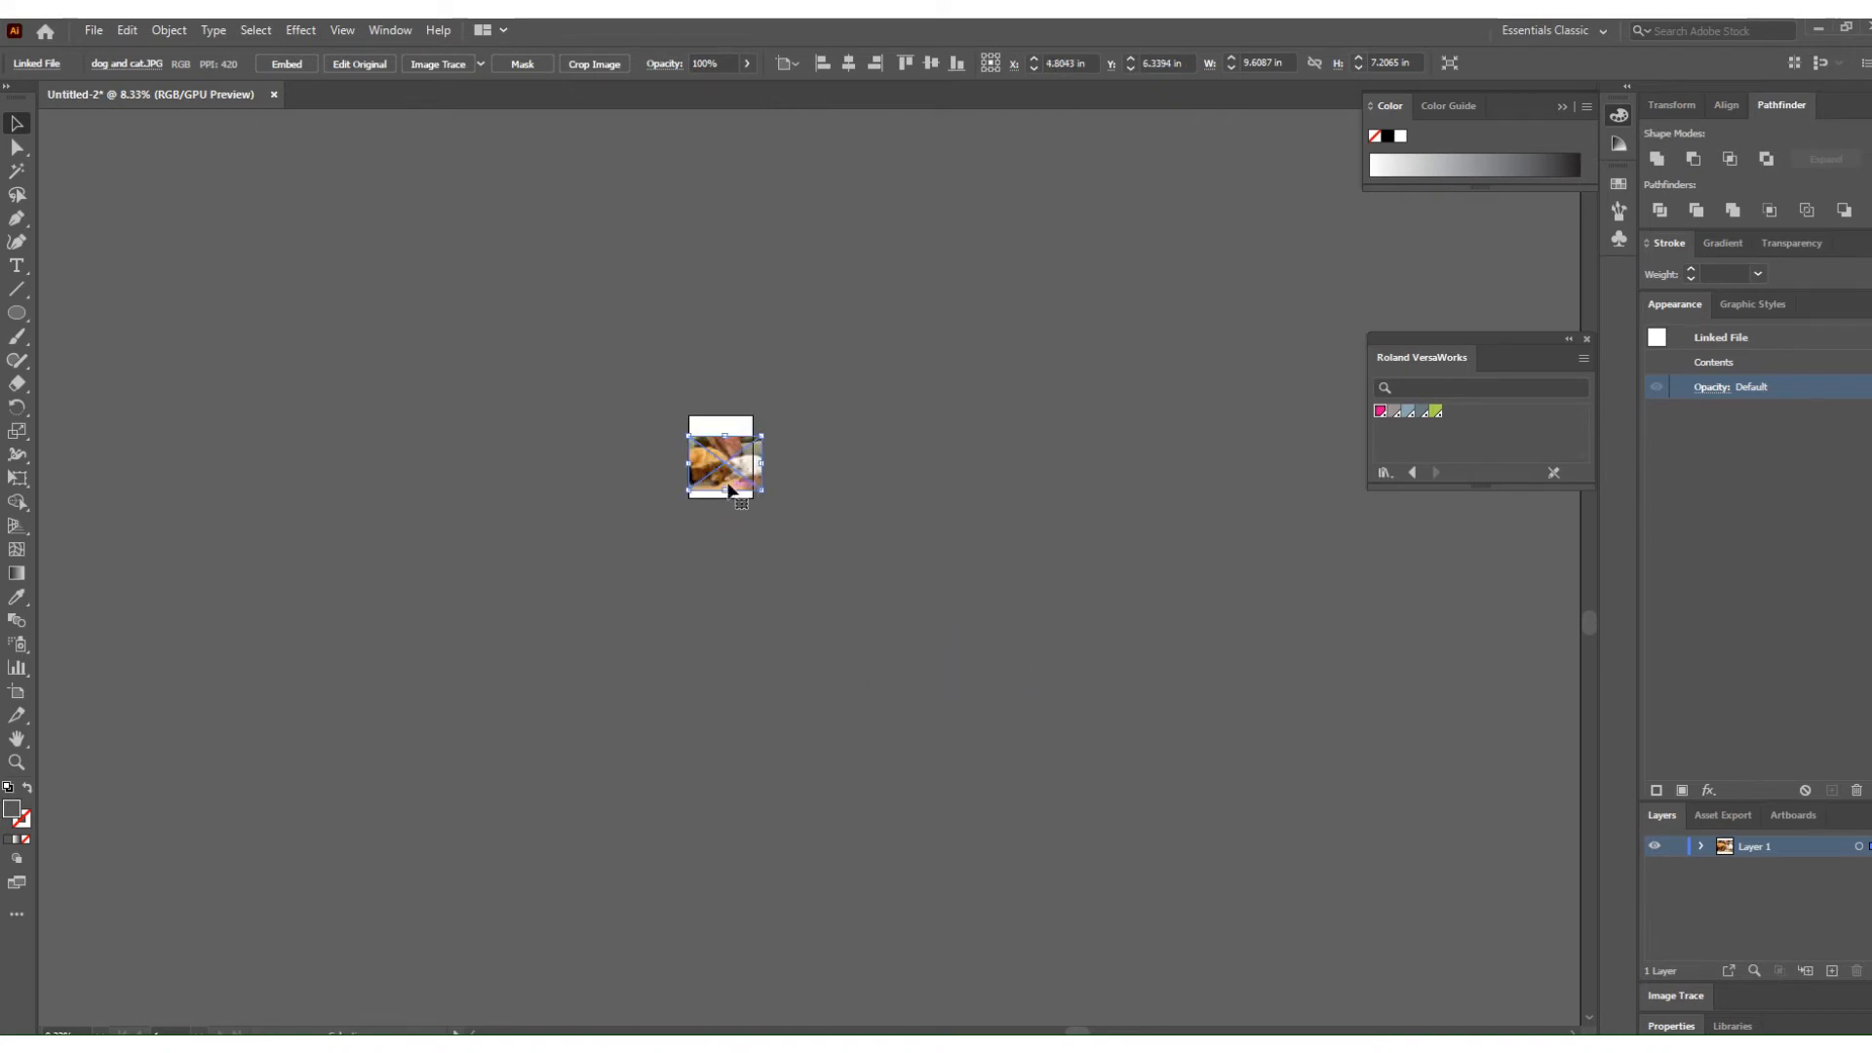
scroll(717, 485, up, 5)
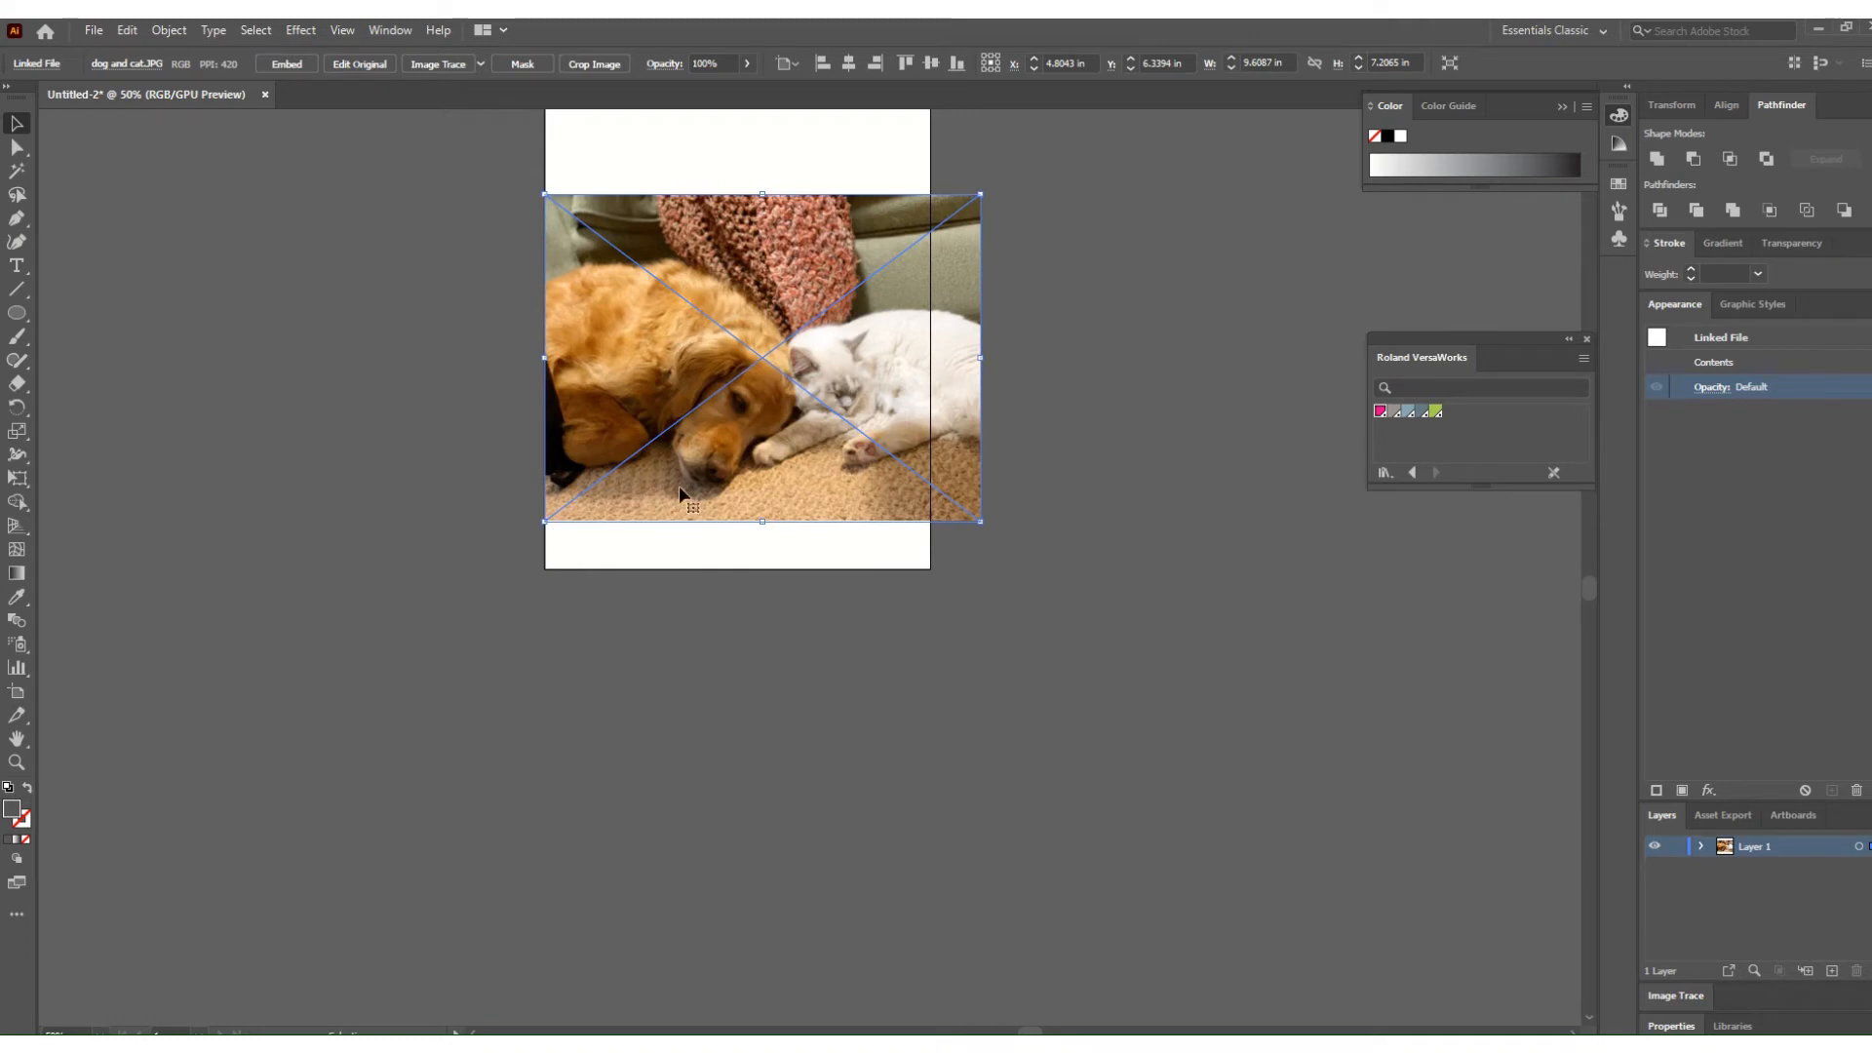
scroll(585, 507, up, 5)
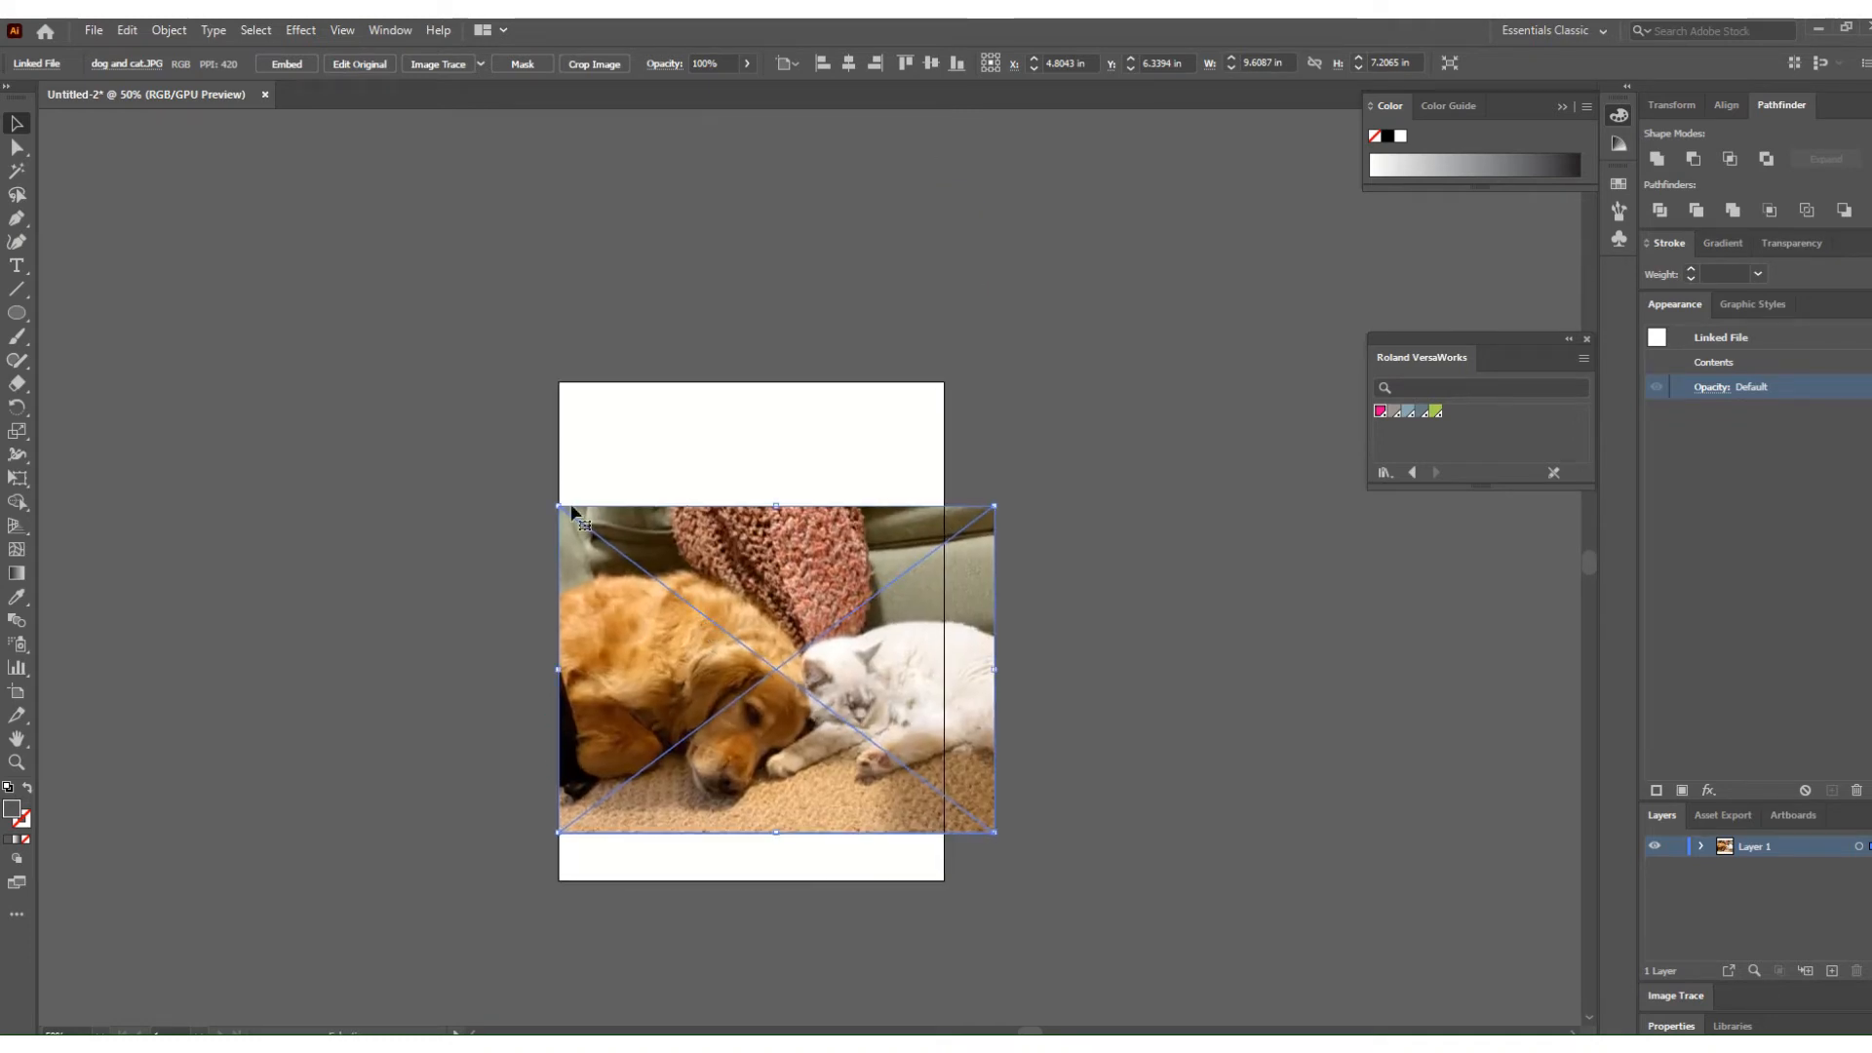
drag(571, 508, 682, 581)
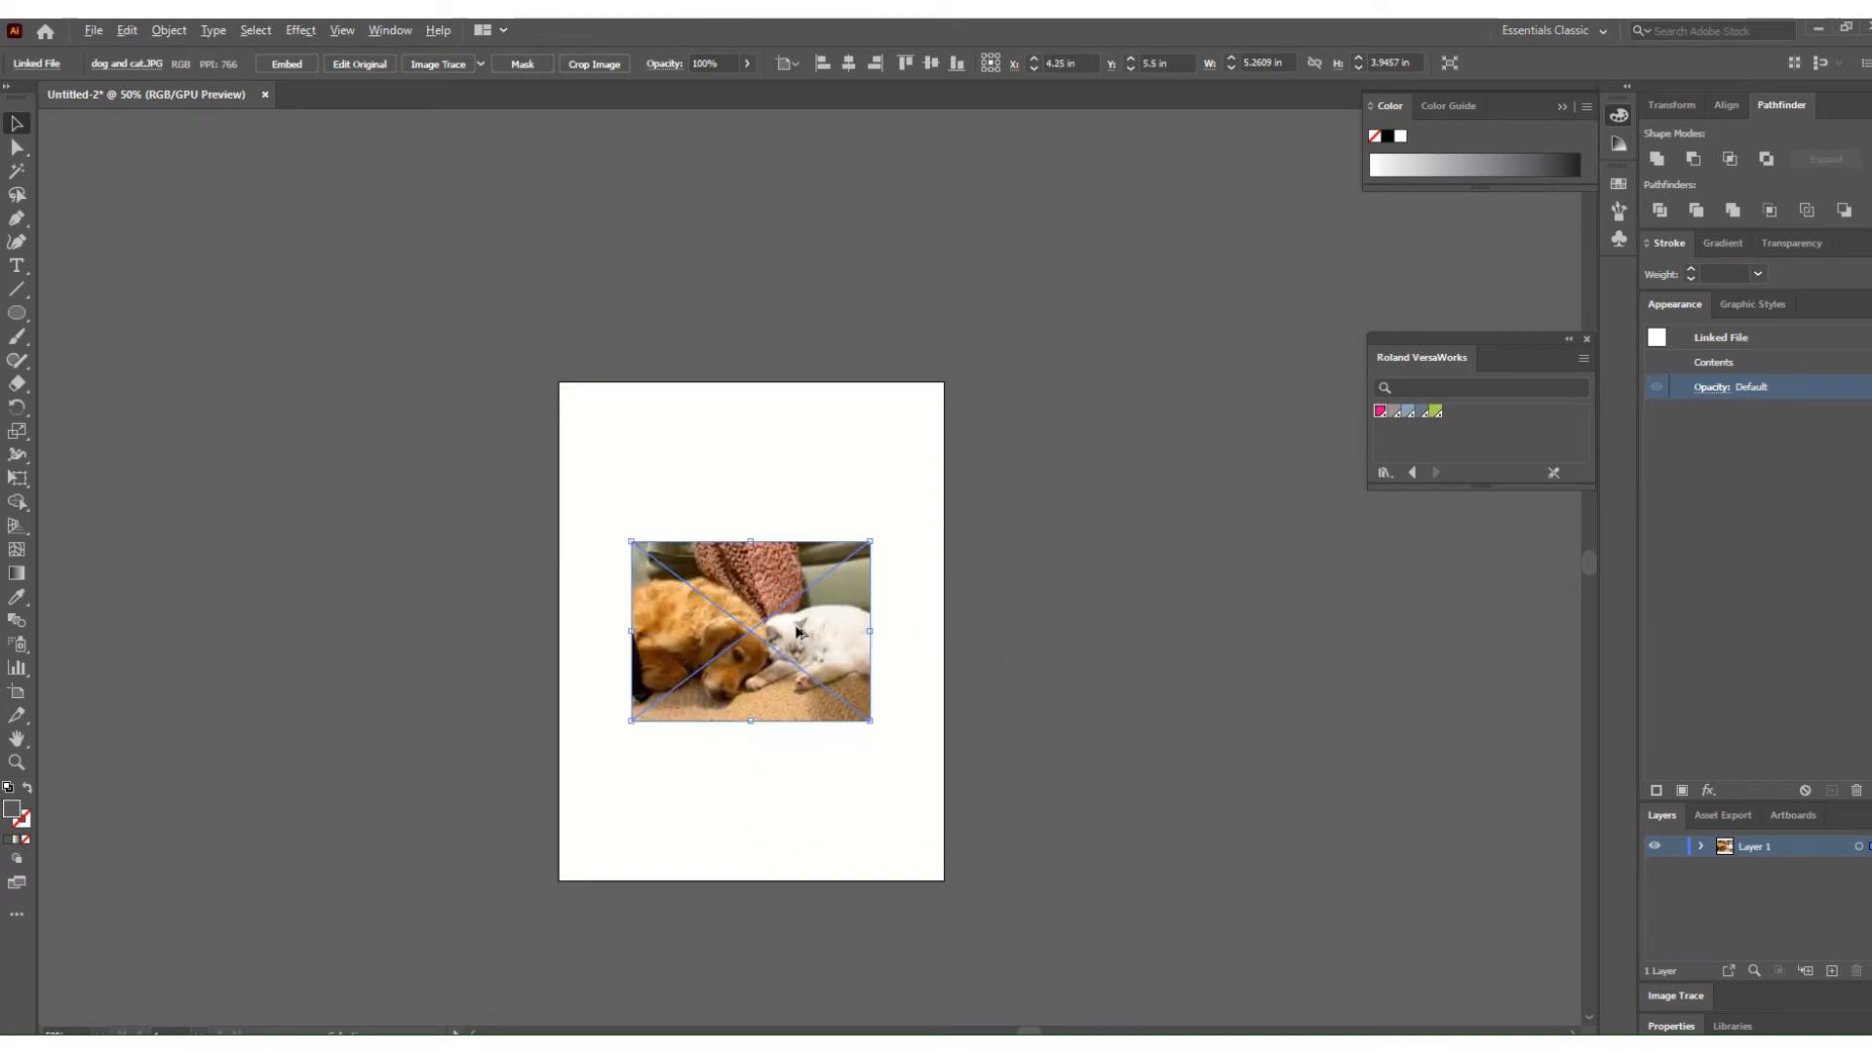
Trace the dog and cat photo with the High Fidelity Photo preset and inspect the tracing around the cat's face.
scroll(796, 632, up, 3)
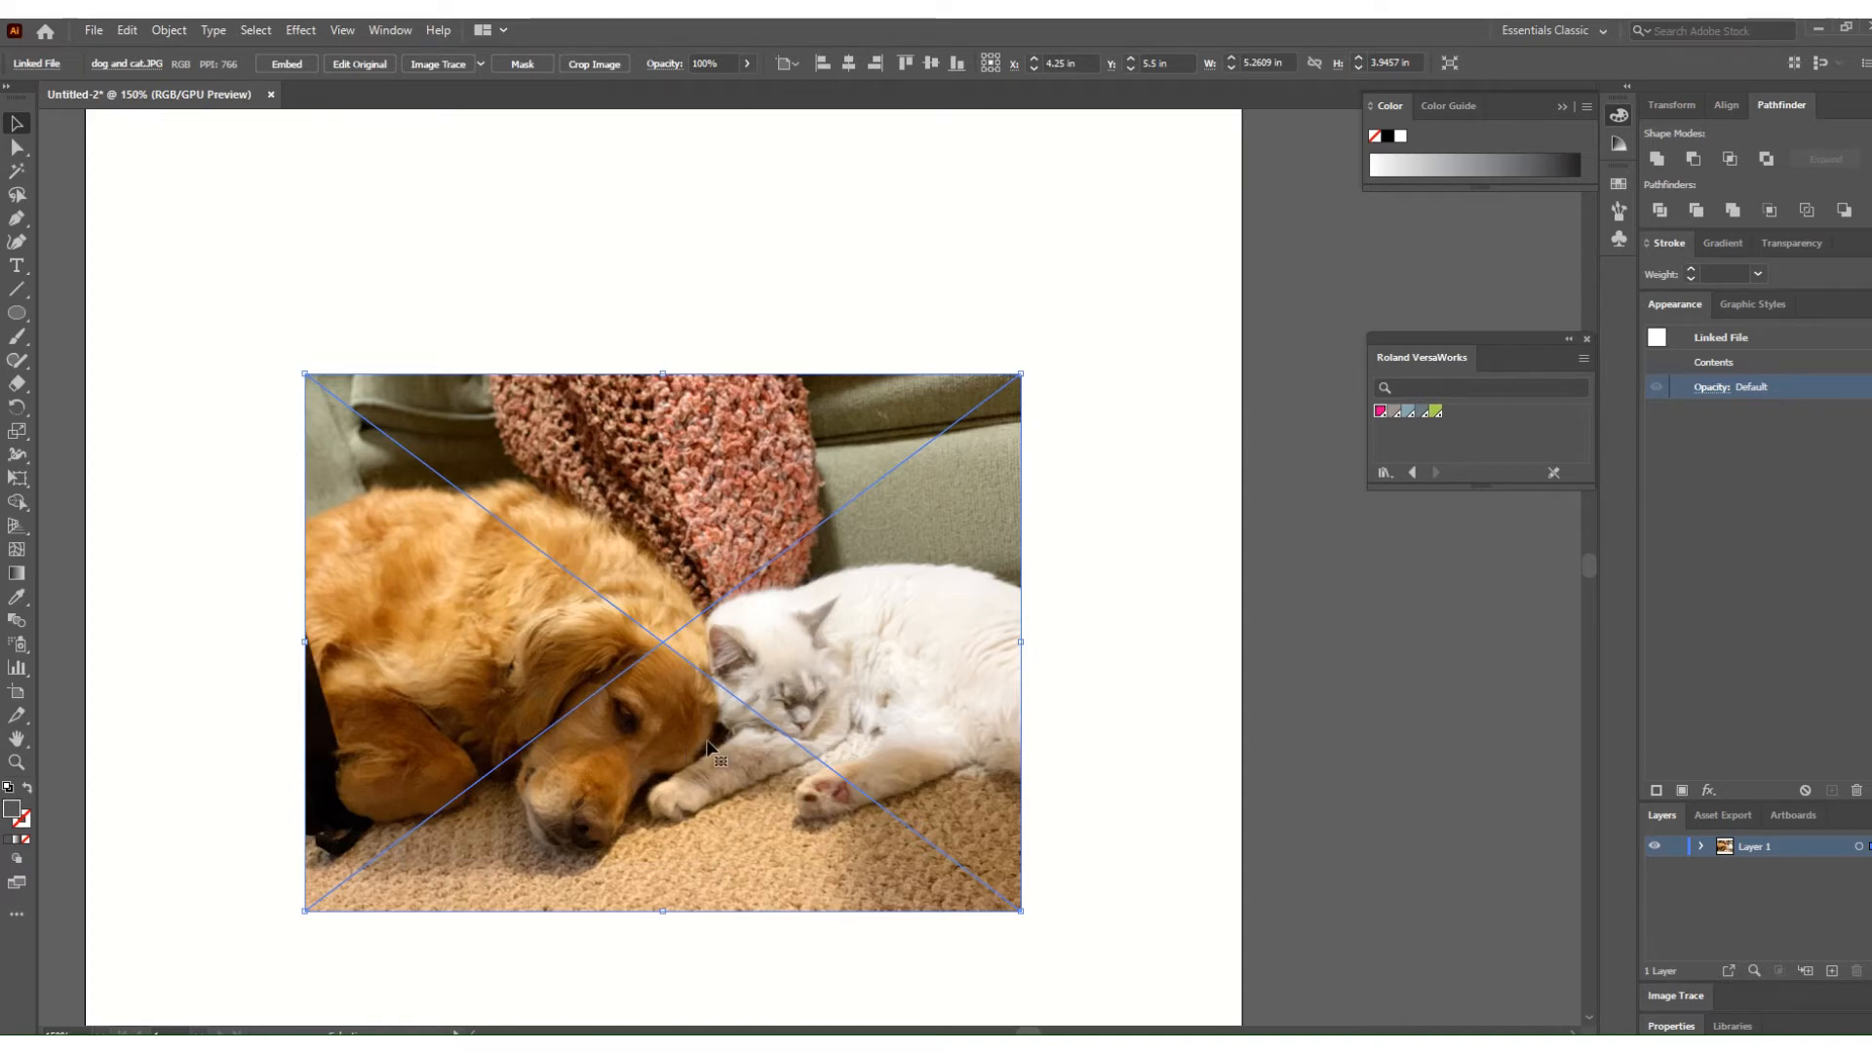
click(1667, 999)
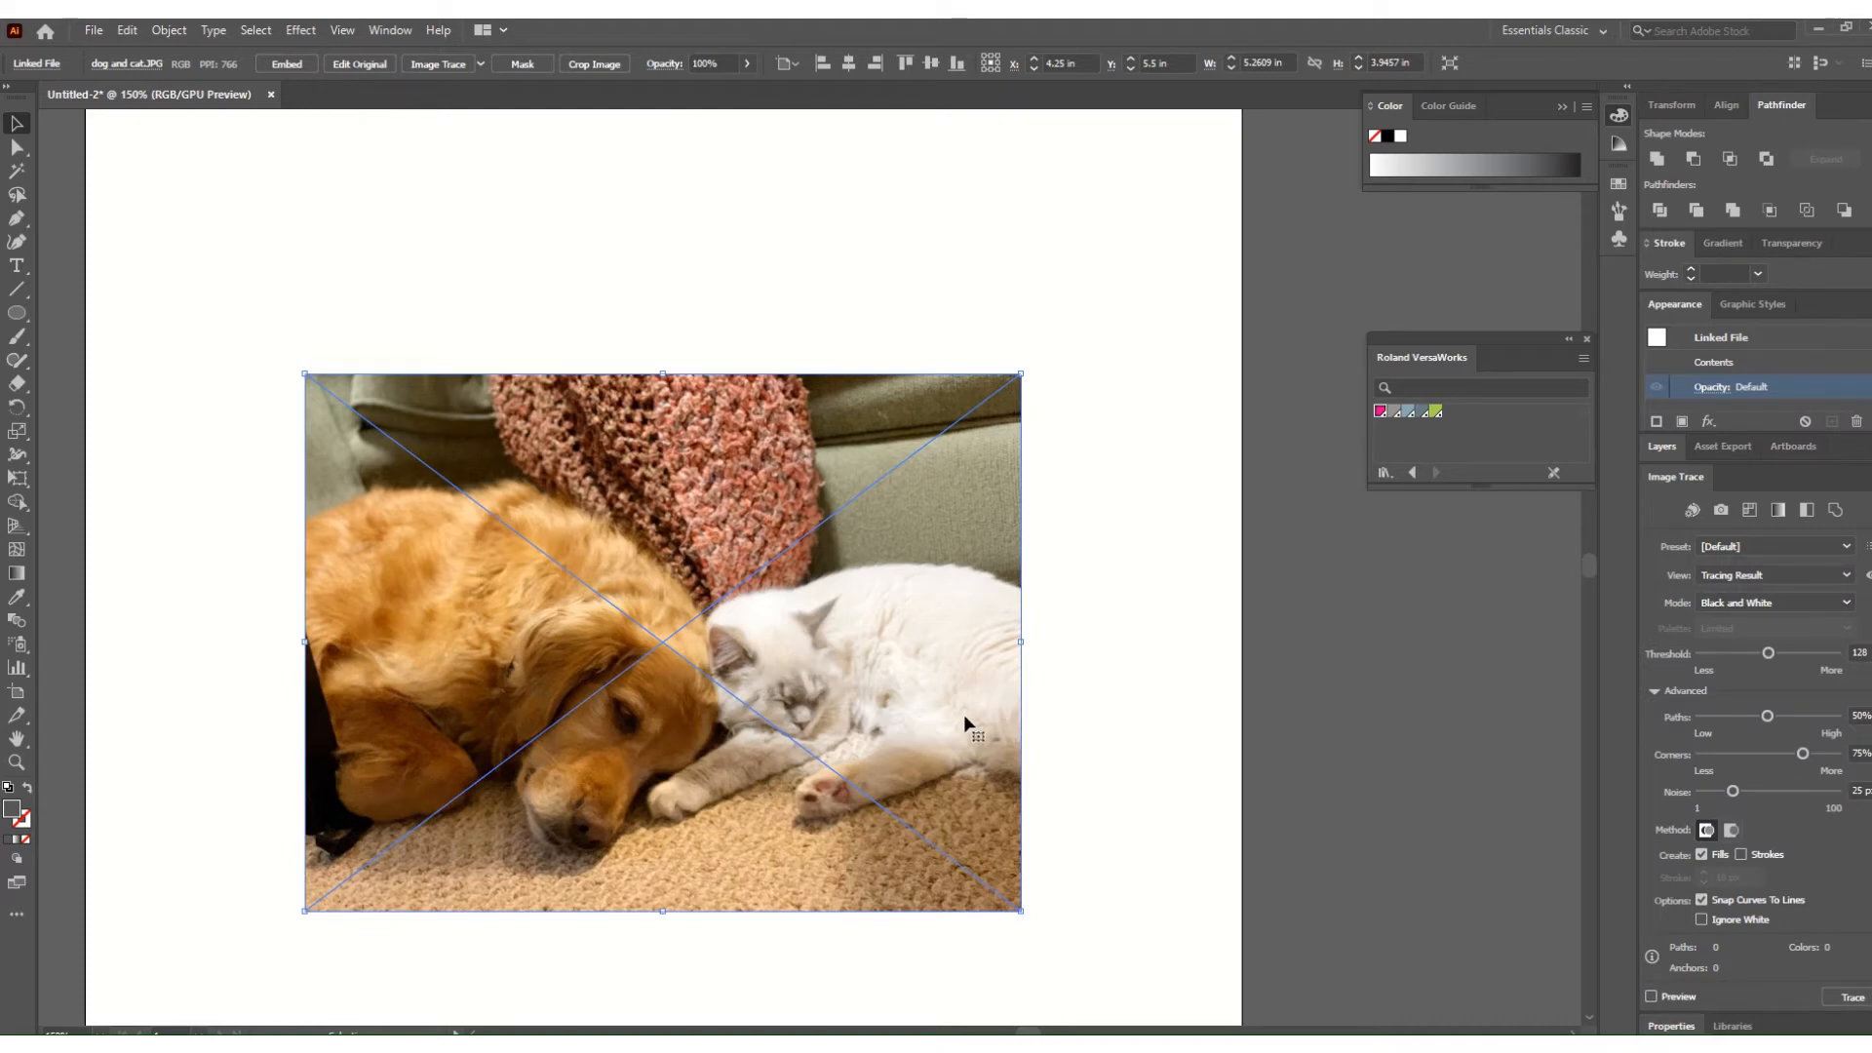
click(1845, 546)
click(1787, 622)
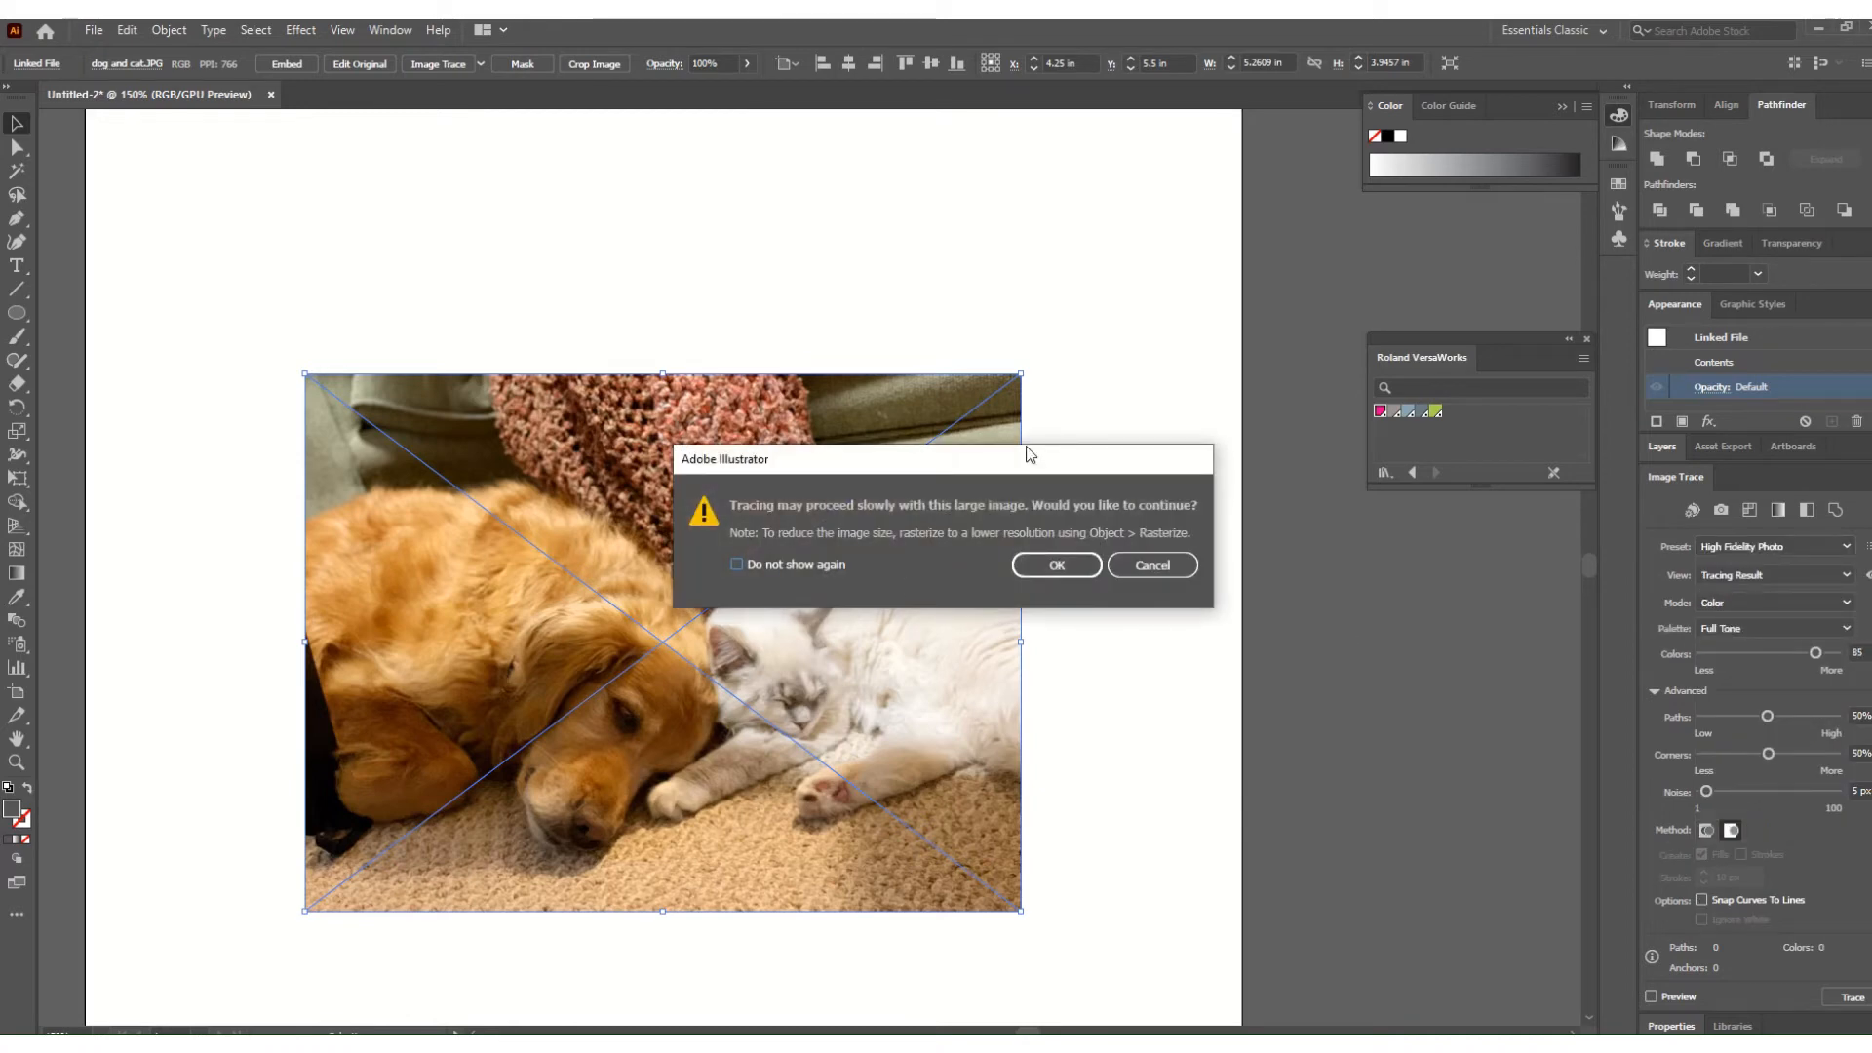
click(1035, 572)
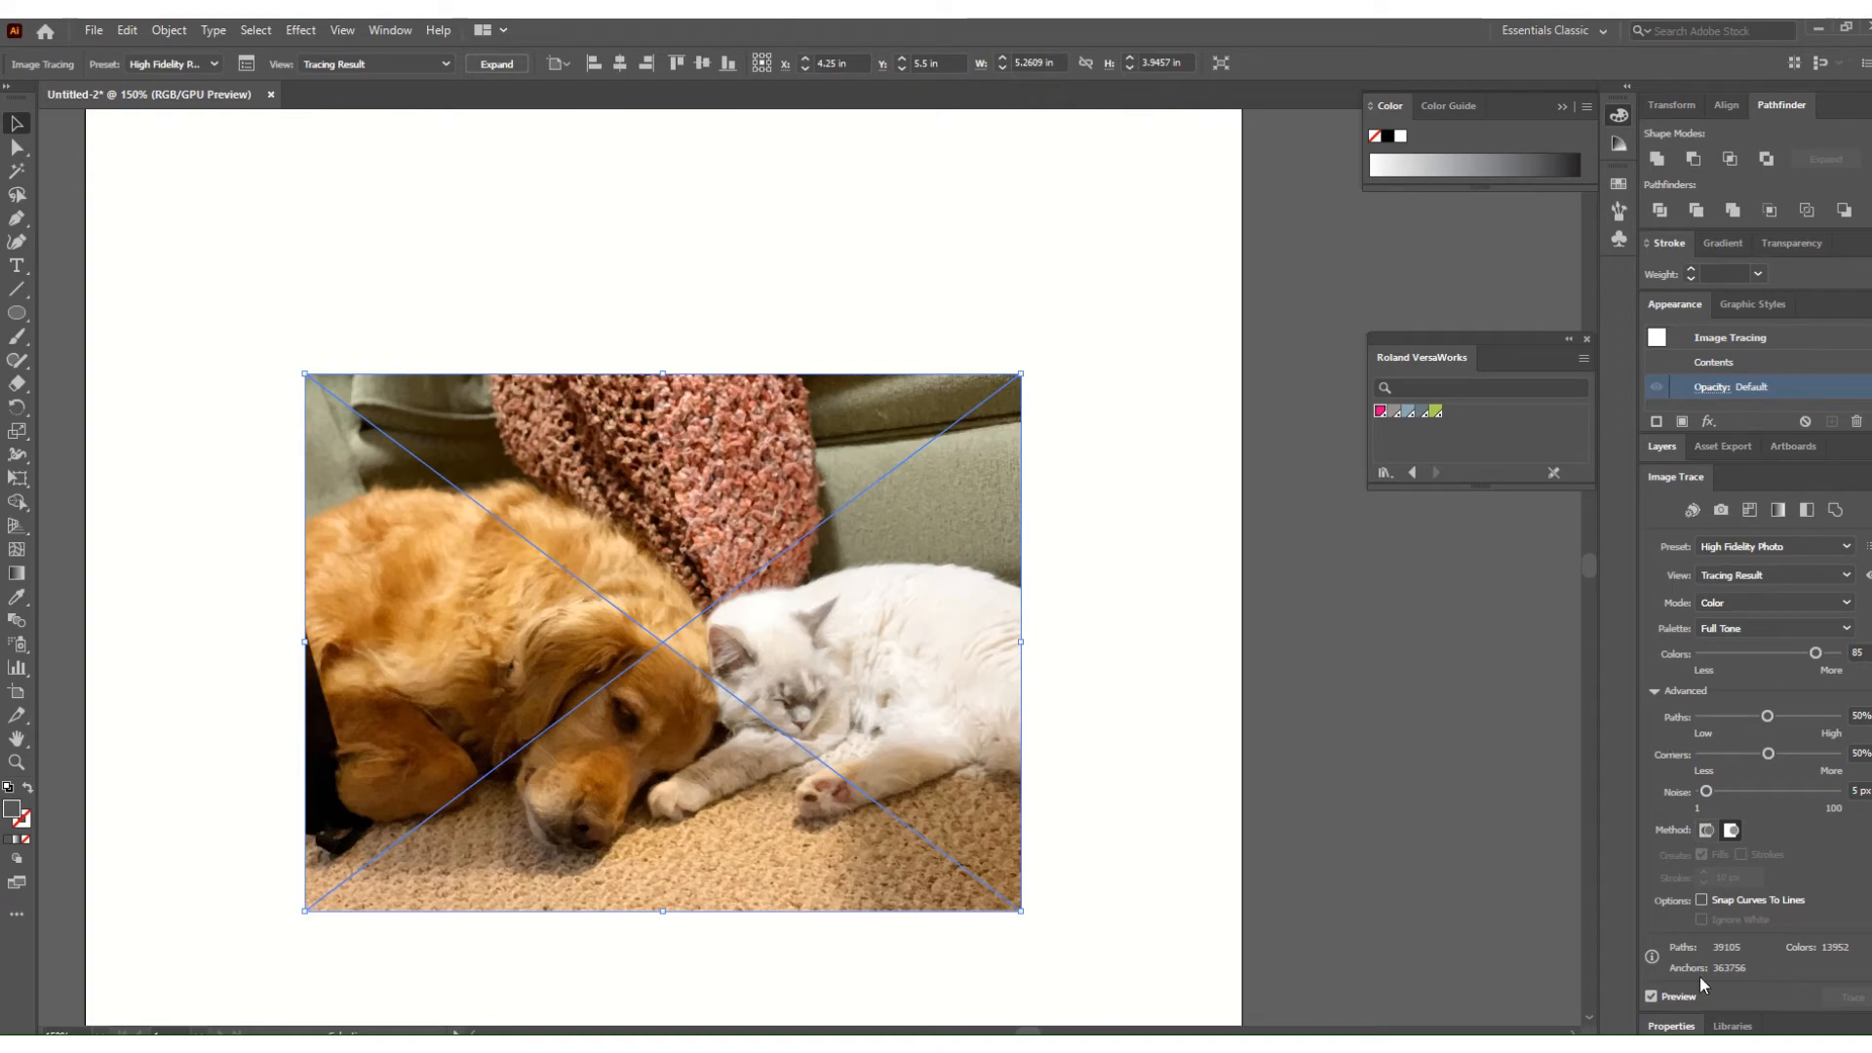
scroll(759, 726, up, 4)
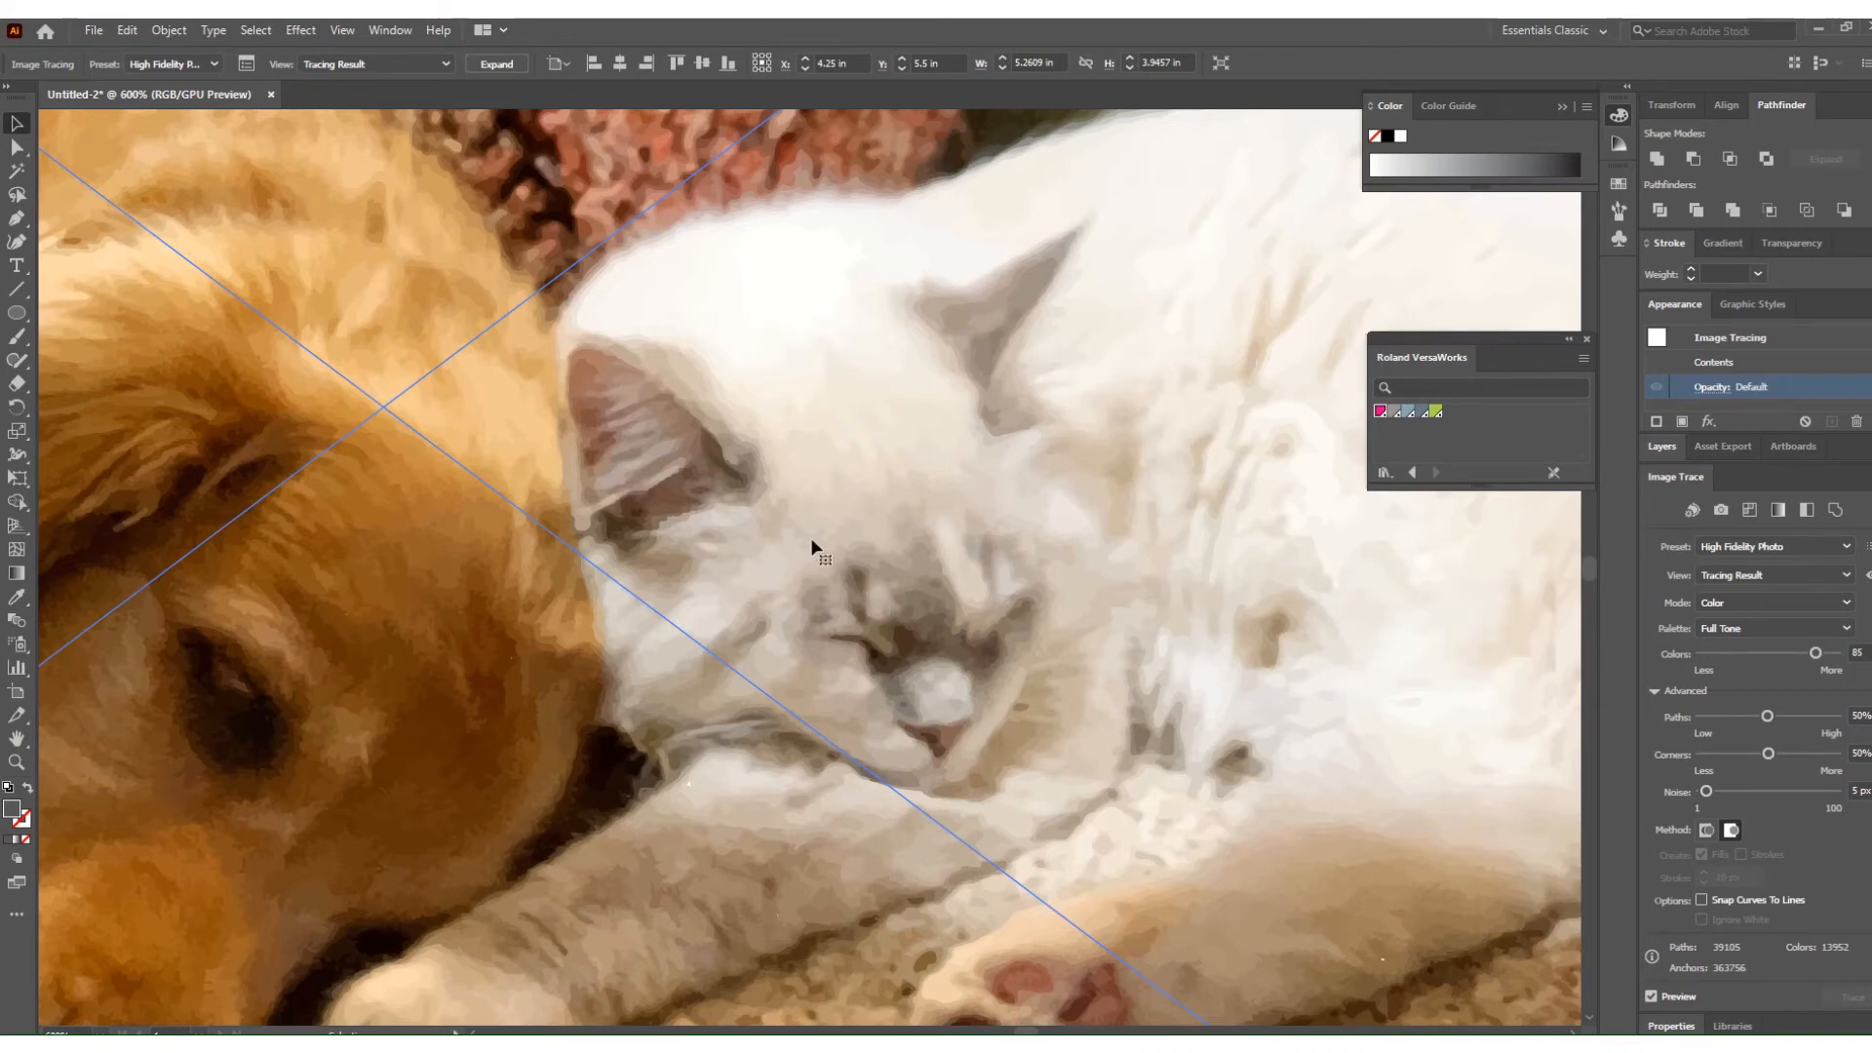
scroll(1048, 684, down, 4)
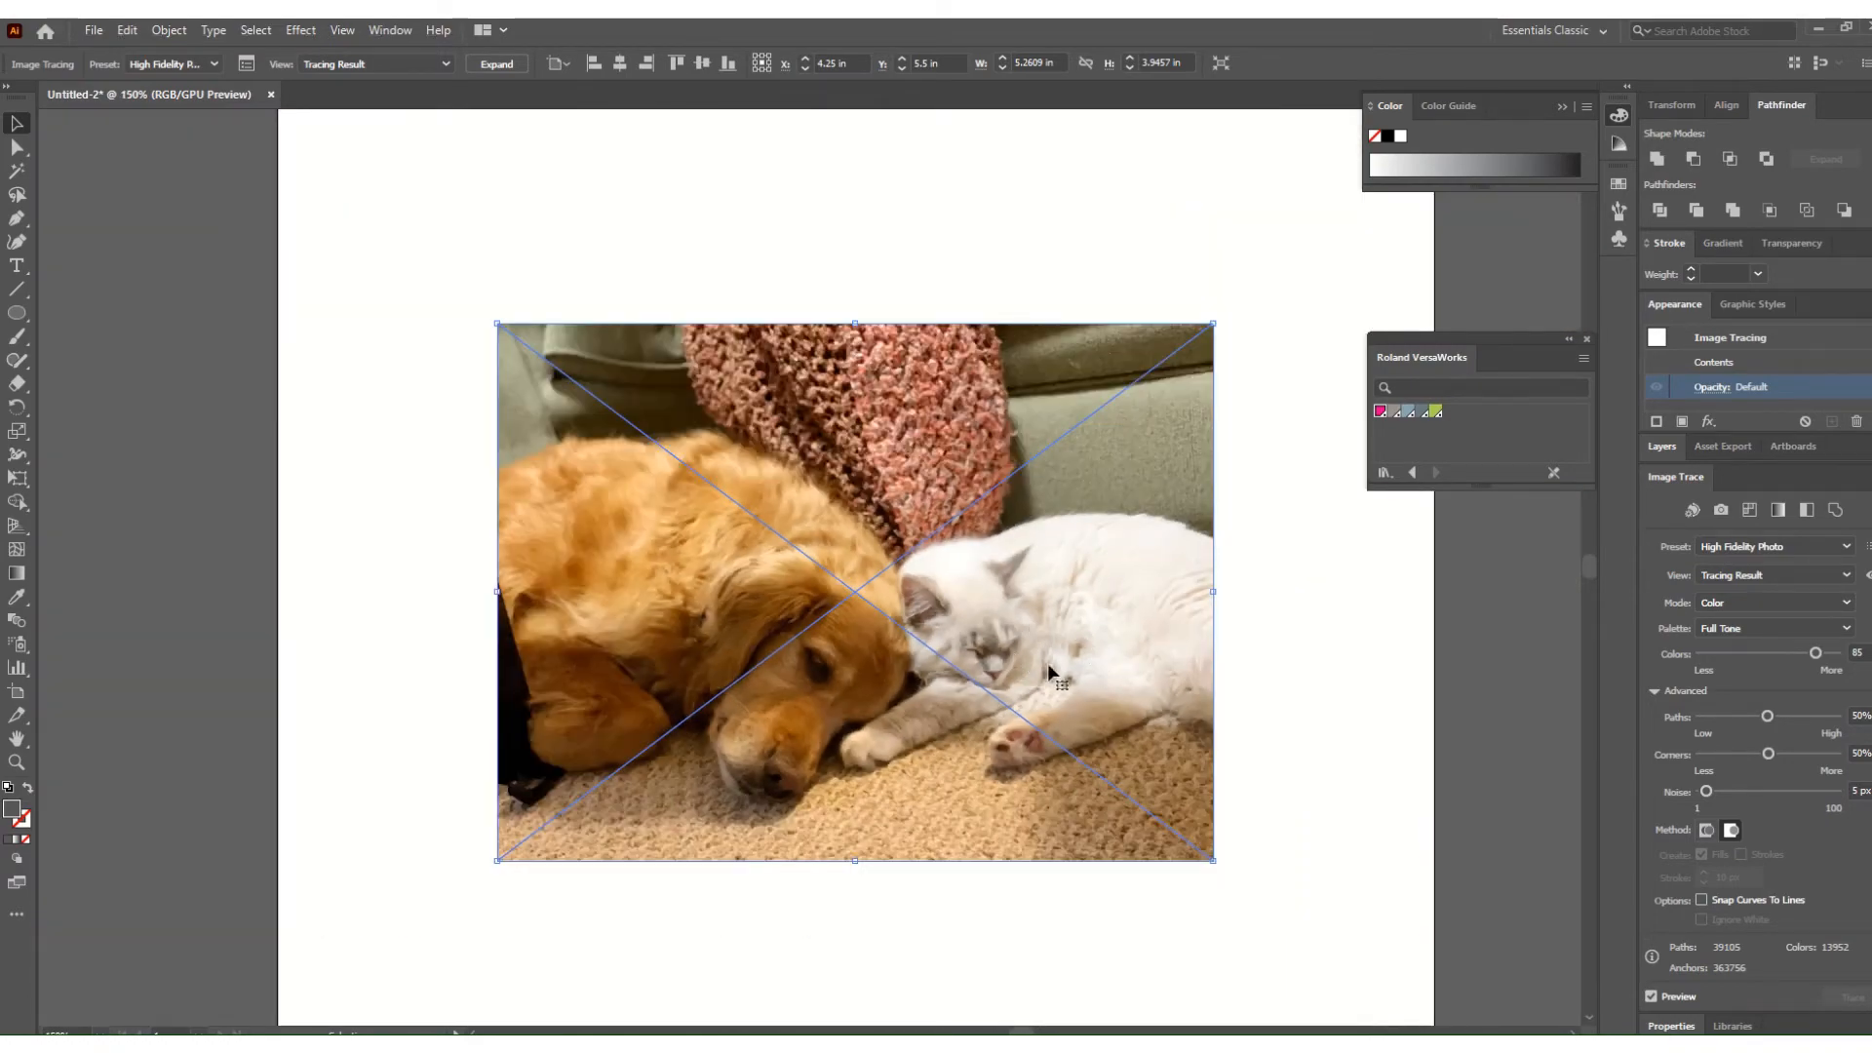
click(1650, 996)
click(1650, 996)
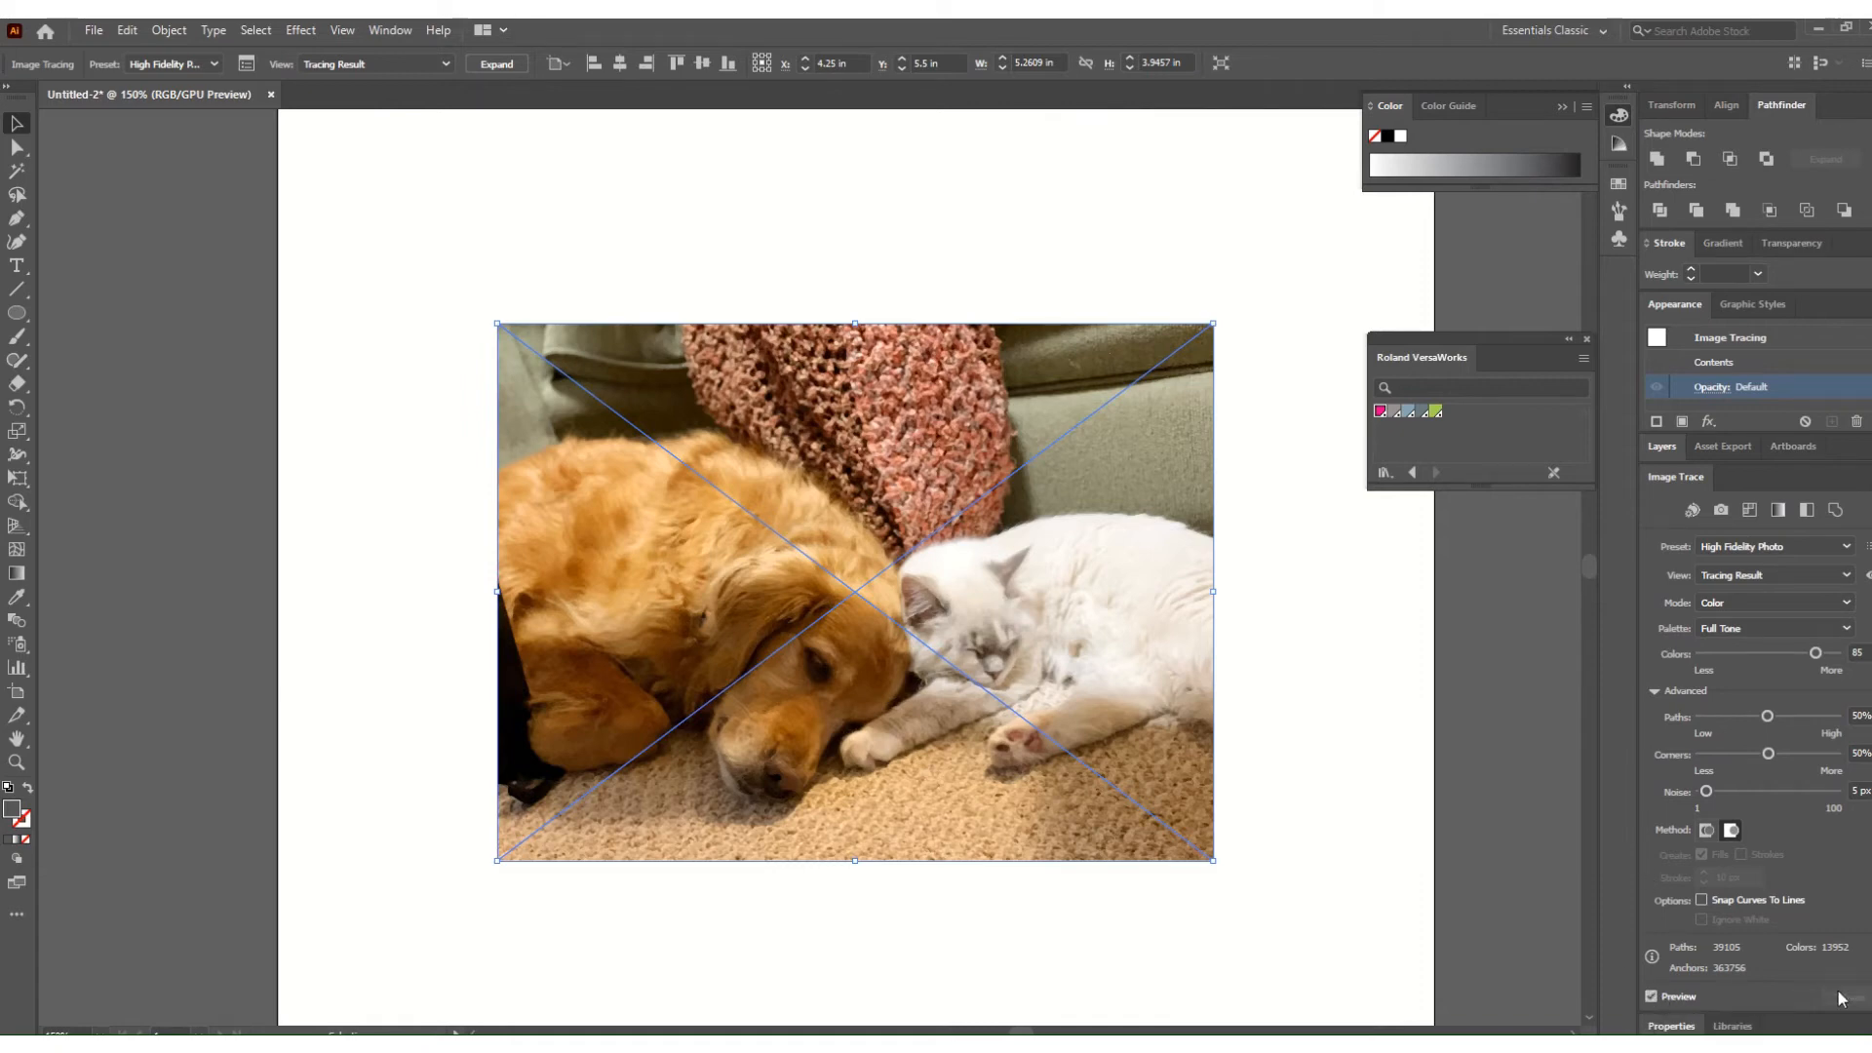
Expand the photo tracing into editable paths and ungroup the resulting group.
click(497, 55)
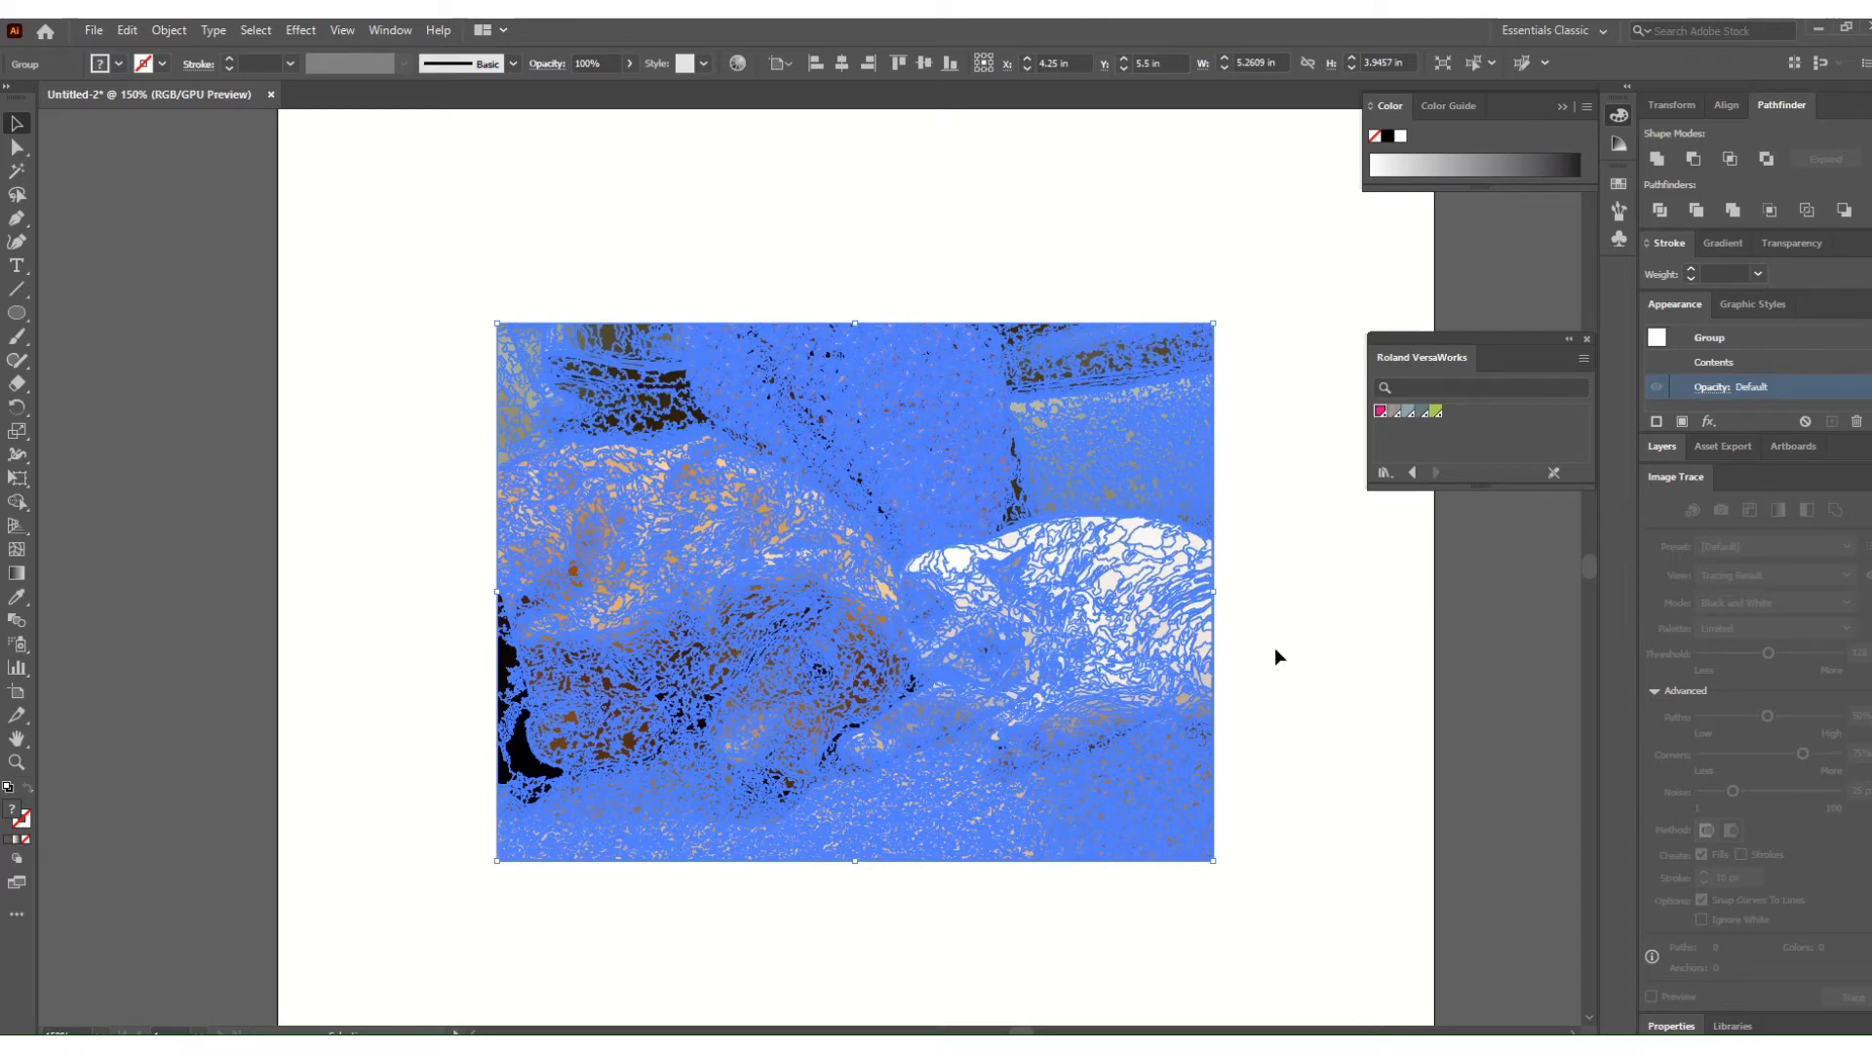
key(Delete)
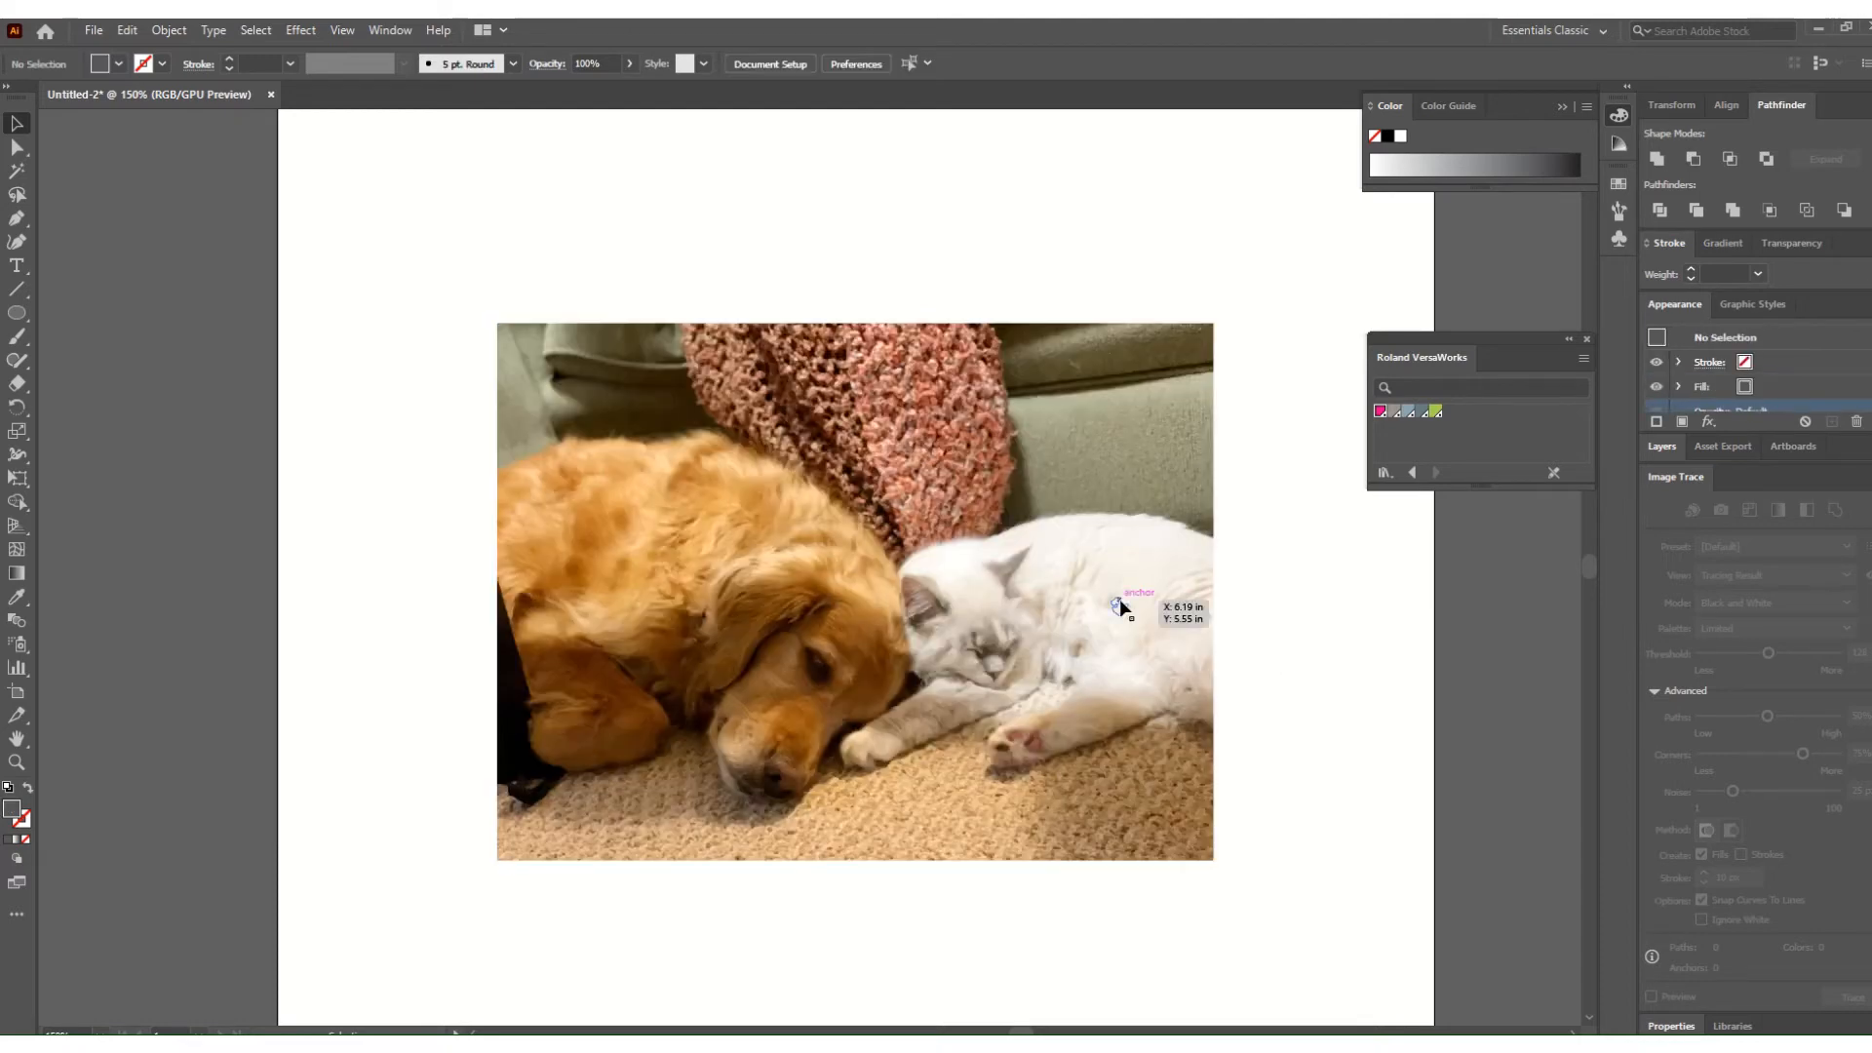
key(ctrl+z)
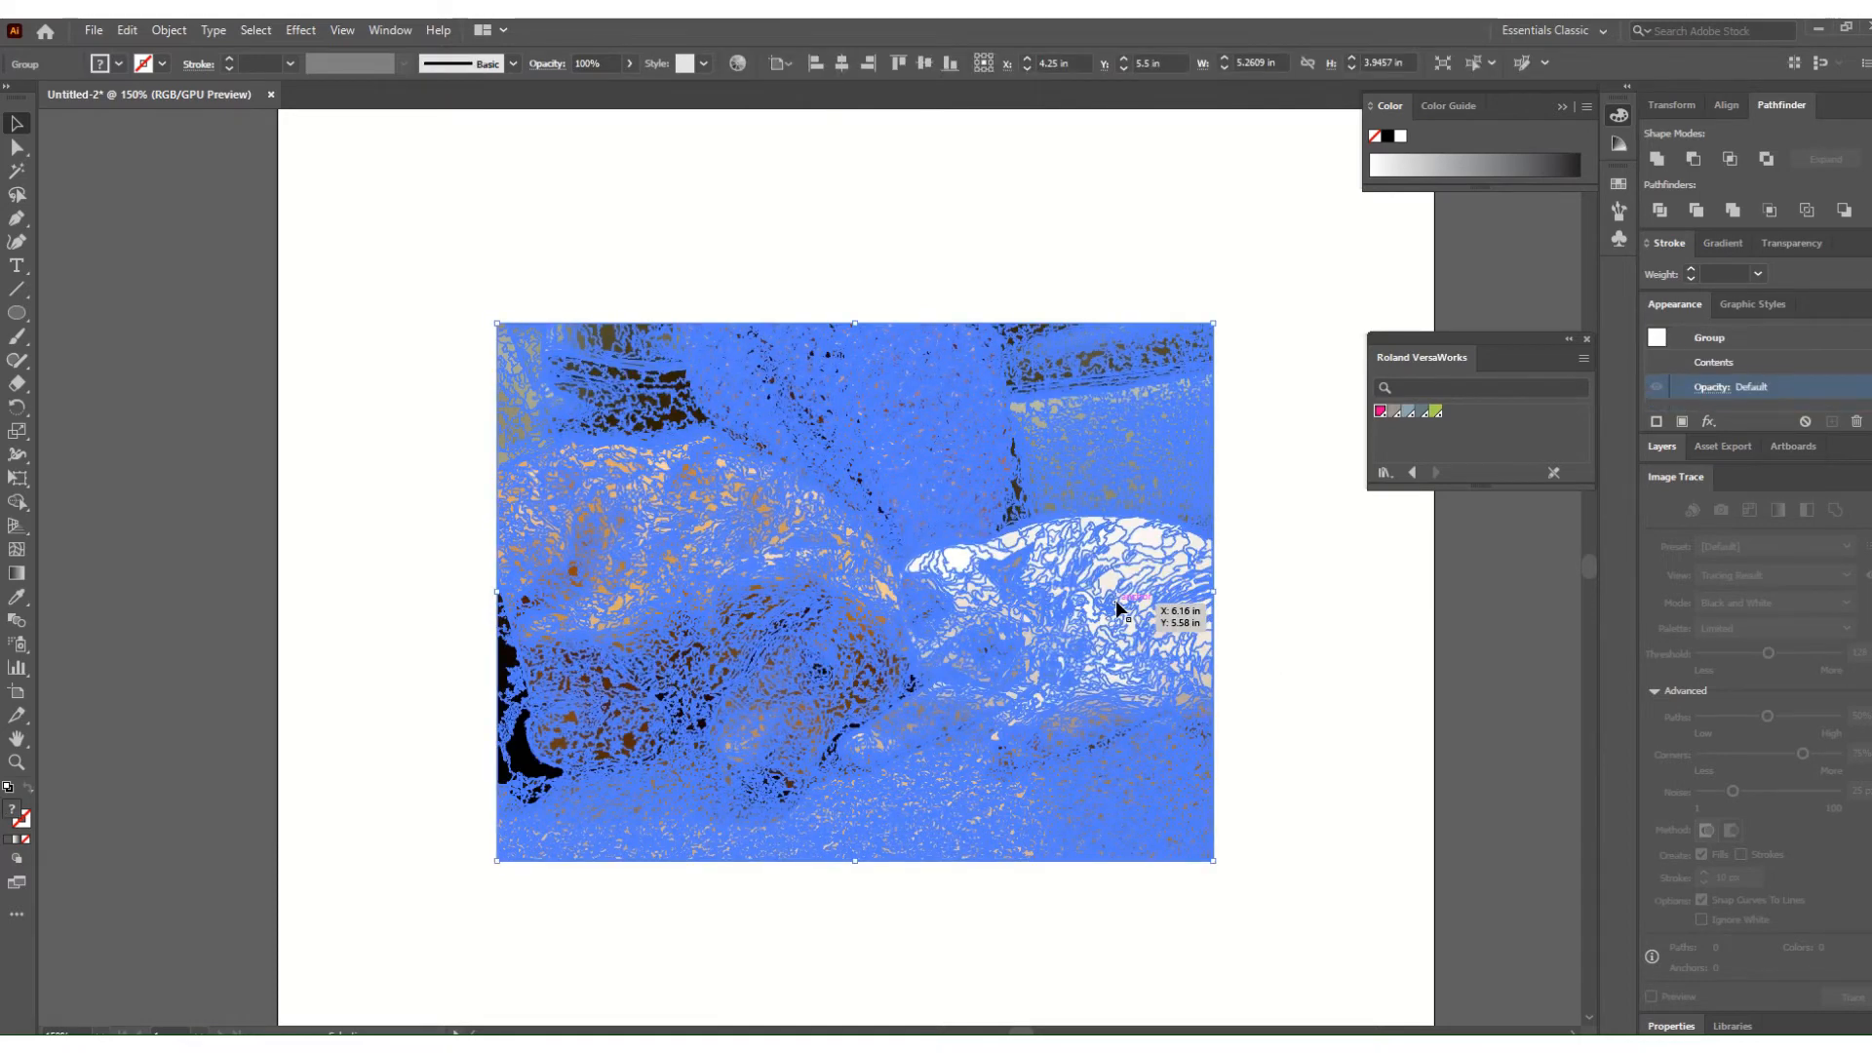
right_click(1116, 603)
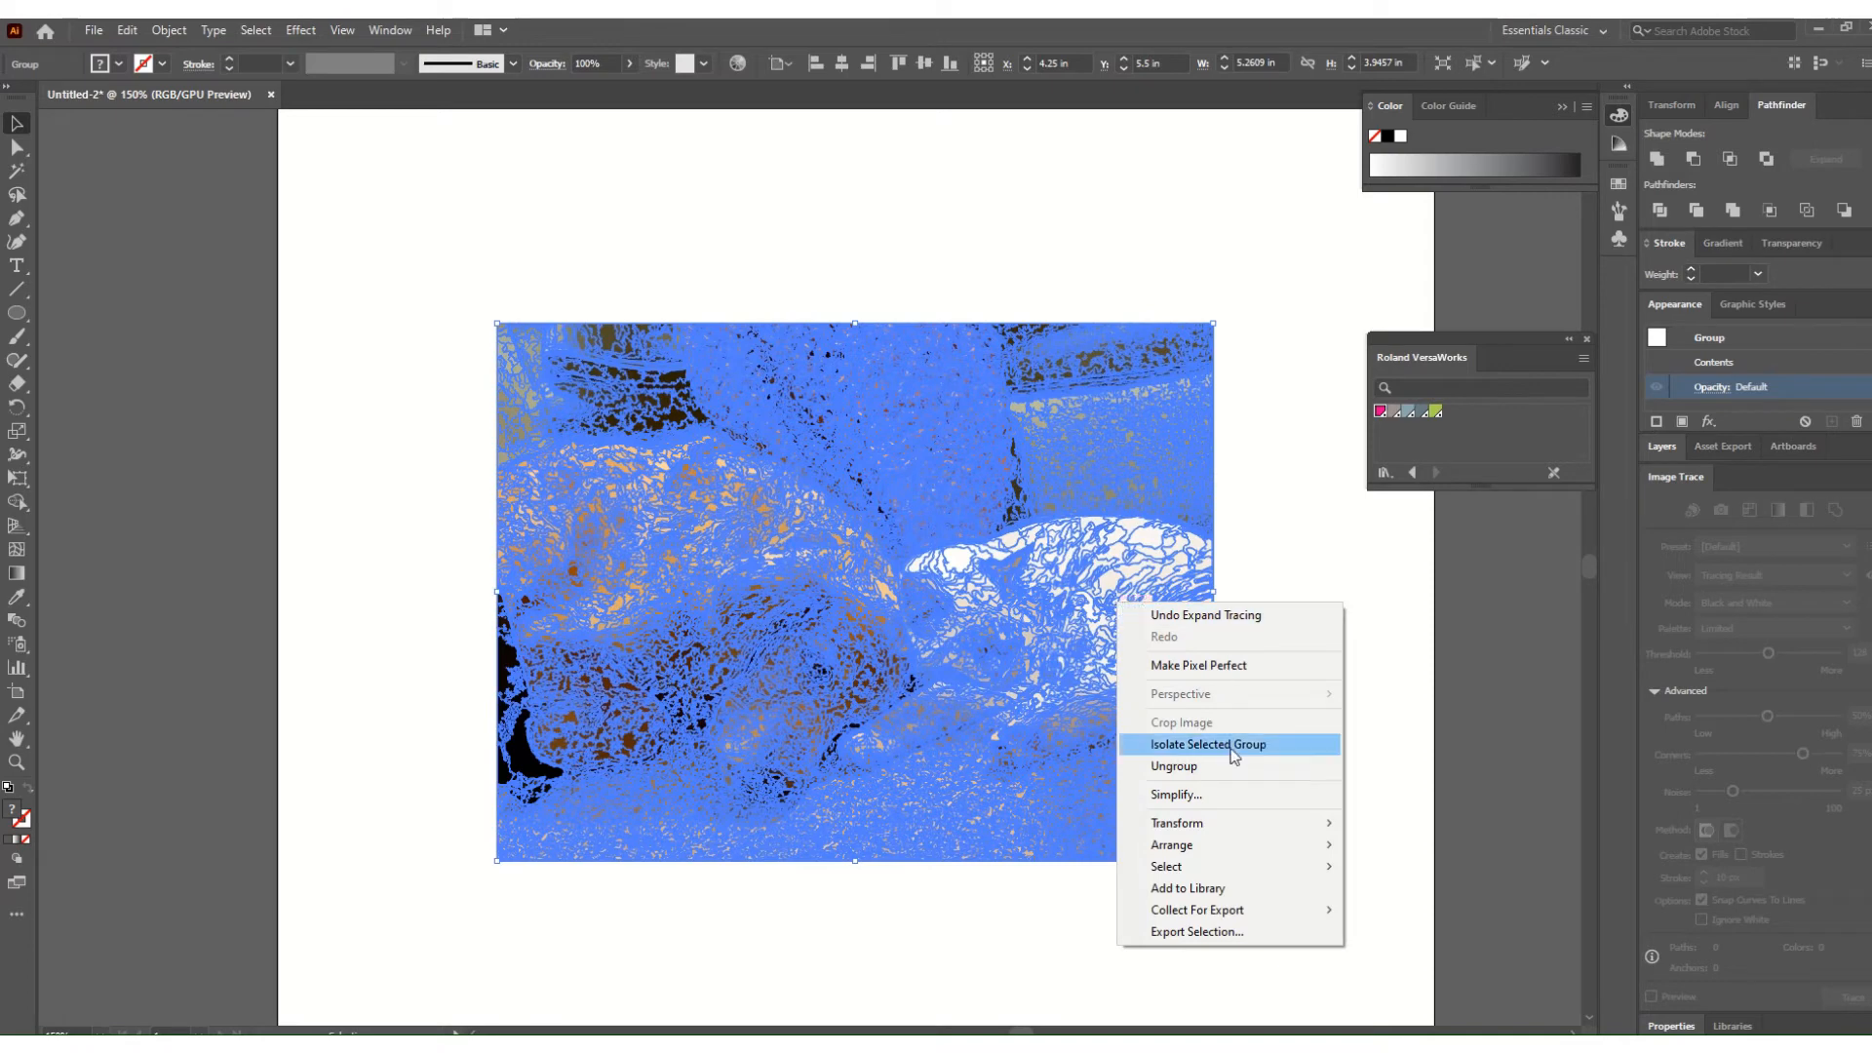
click(1233, 765)
Select the traced sofa and blanket pieces in the photo's upper-right area above the cat and delete them.
key(Delete)
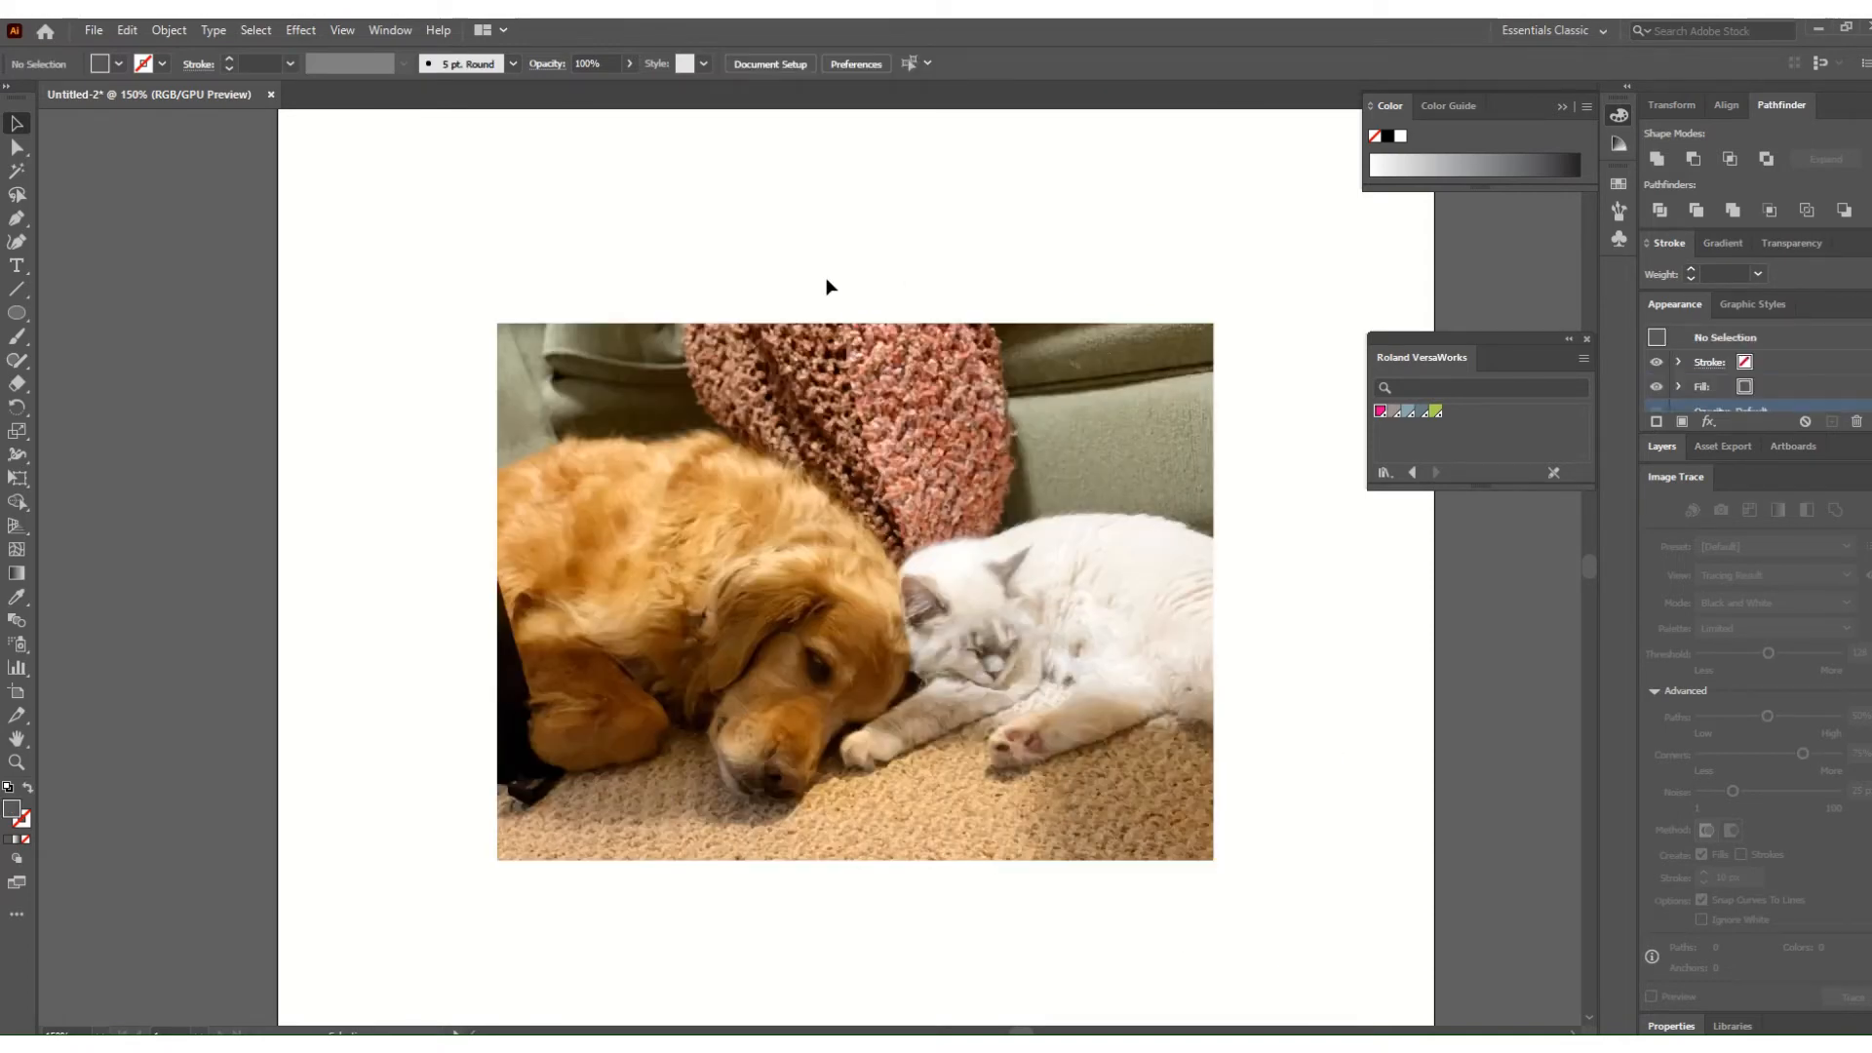
mouse_move(821, 304)
mouse_down()
mouse_move(861, 370)
mouse_move(1250, 474)
mouse_up()
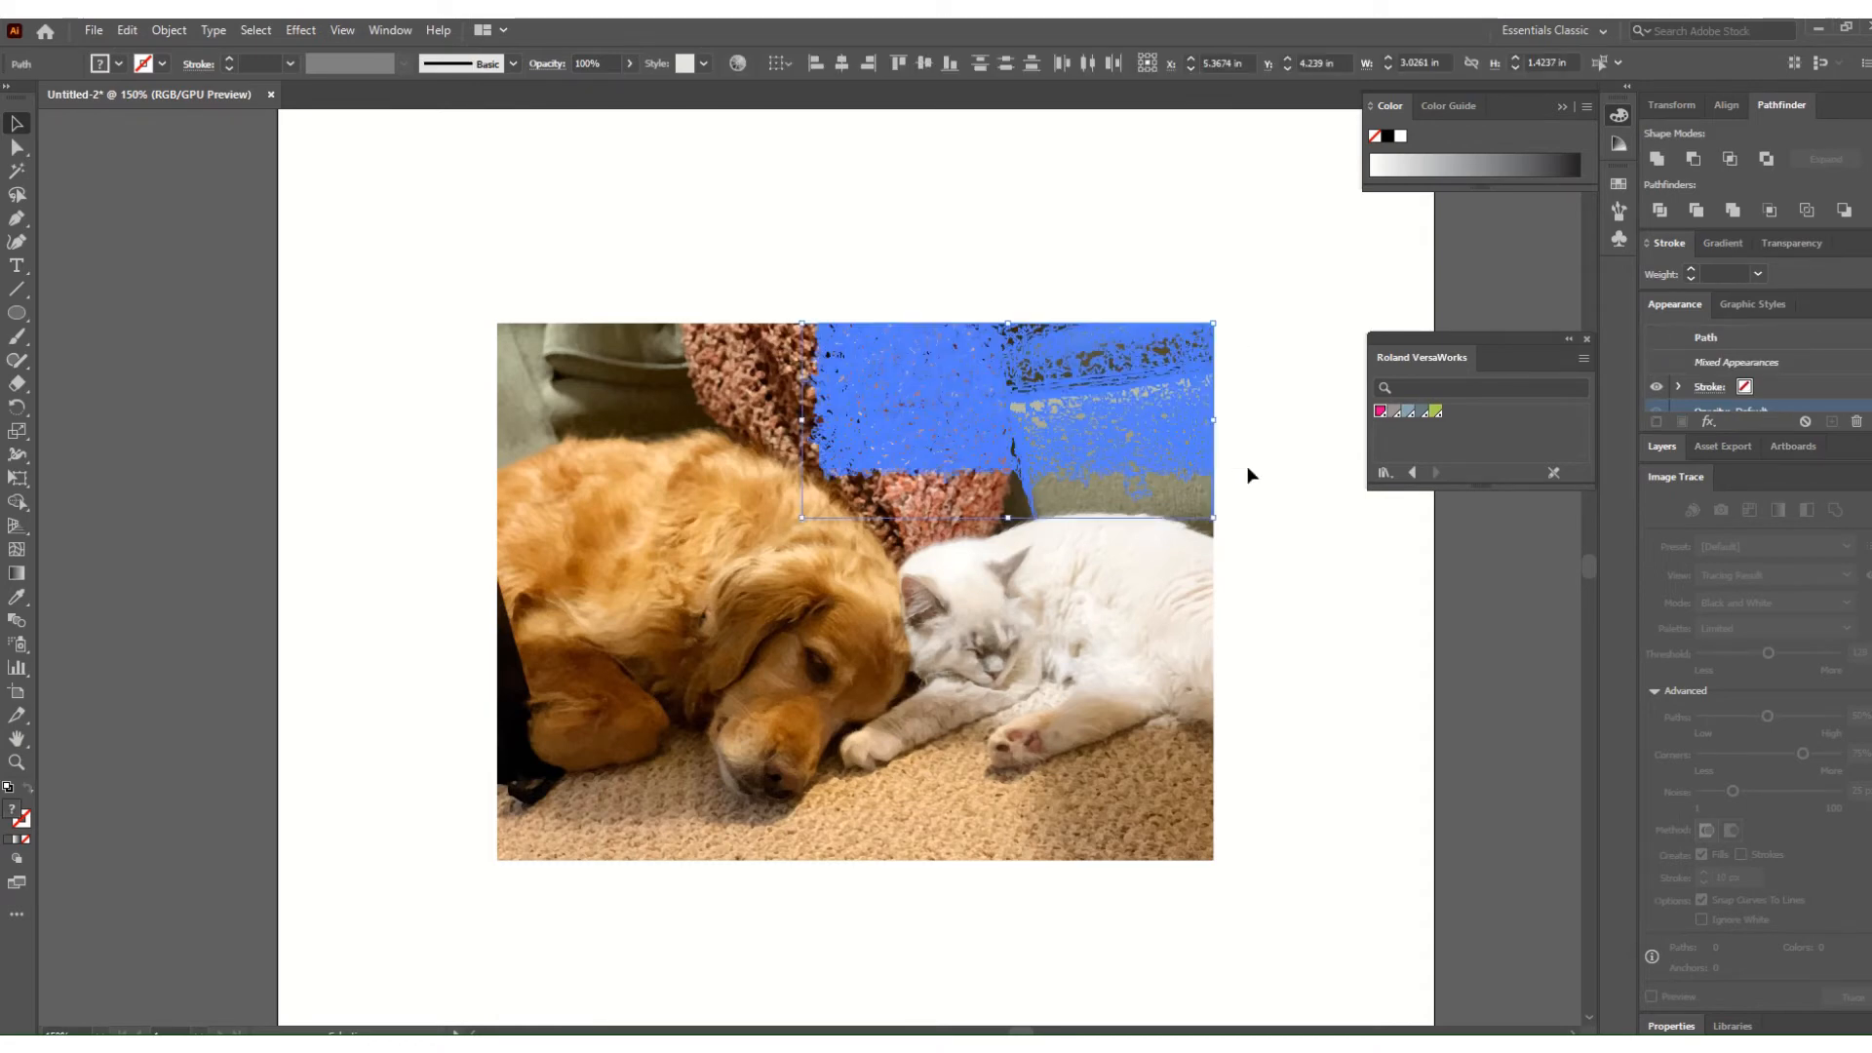
key(Delete)
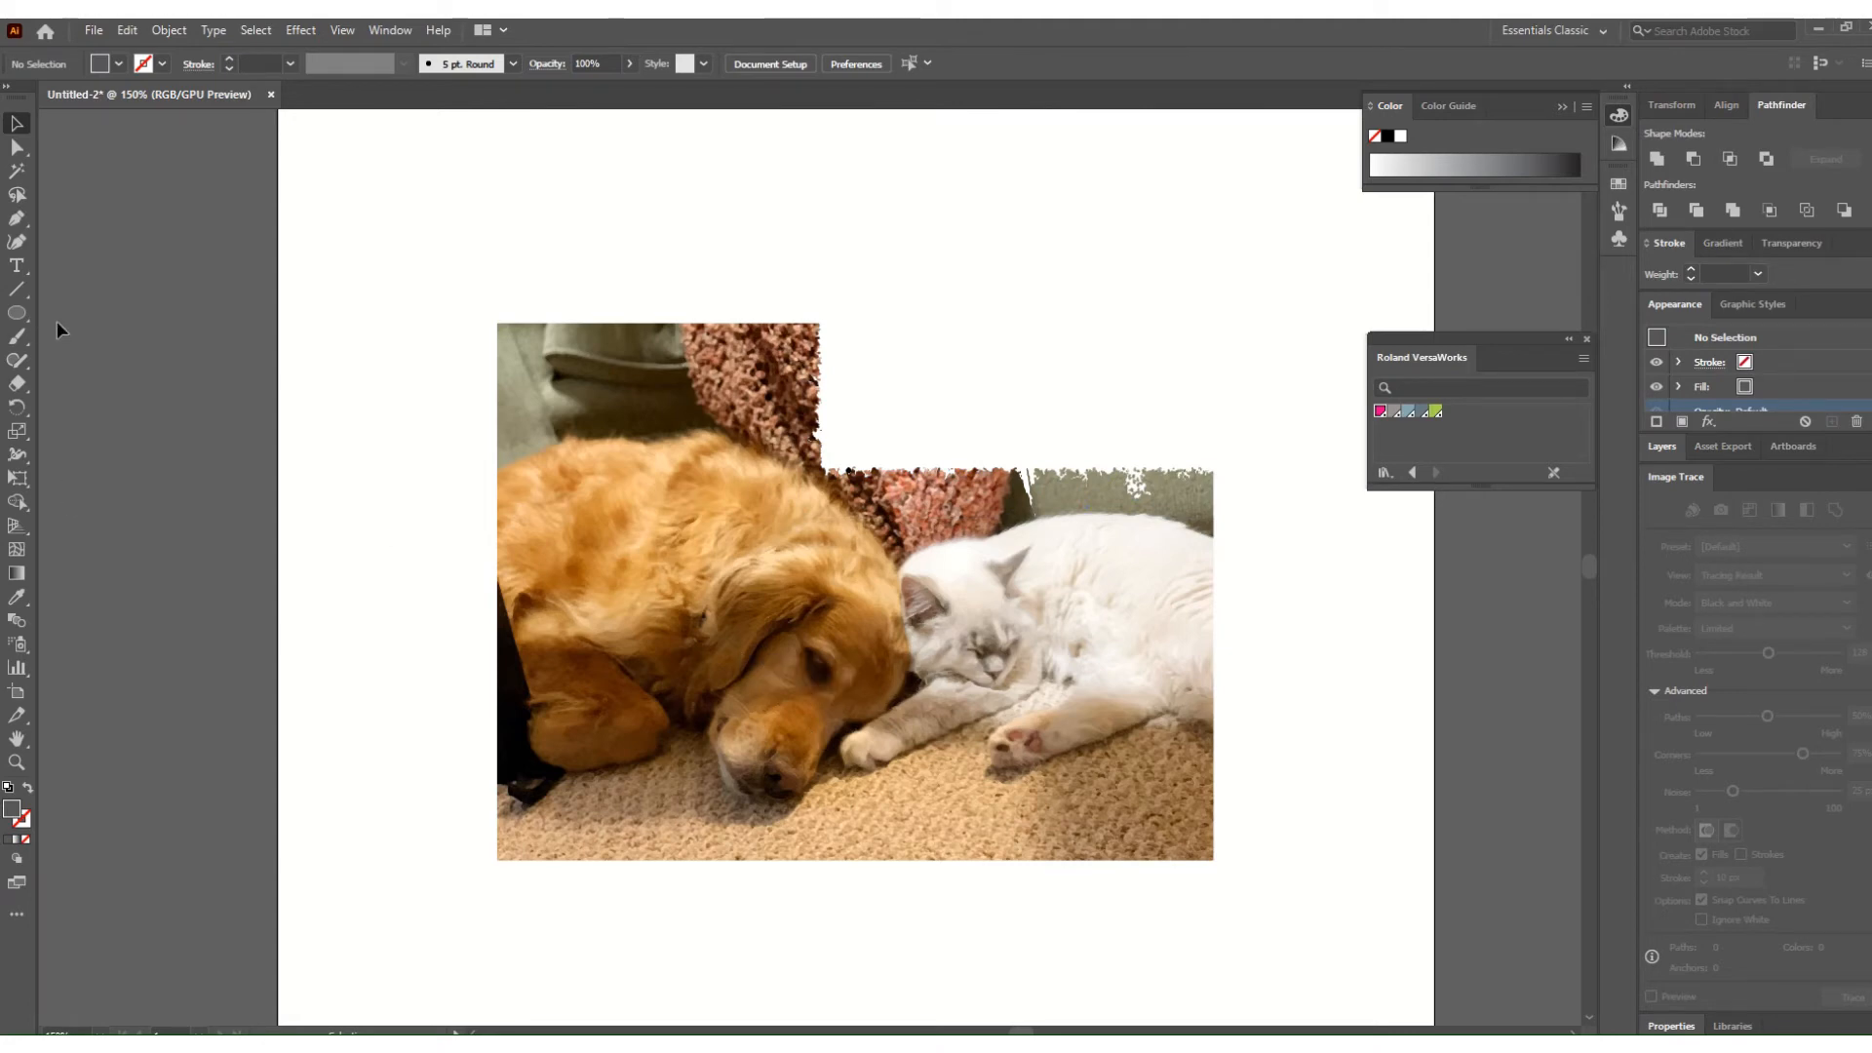
Select the cat's traced paths with a freehand lasso around its body and paws, and group them.
click(13, 196)
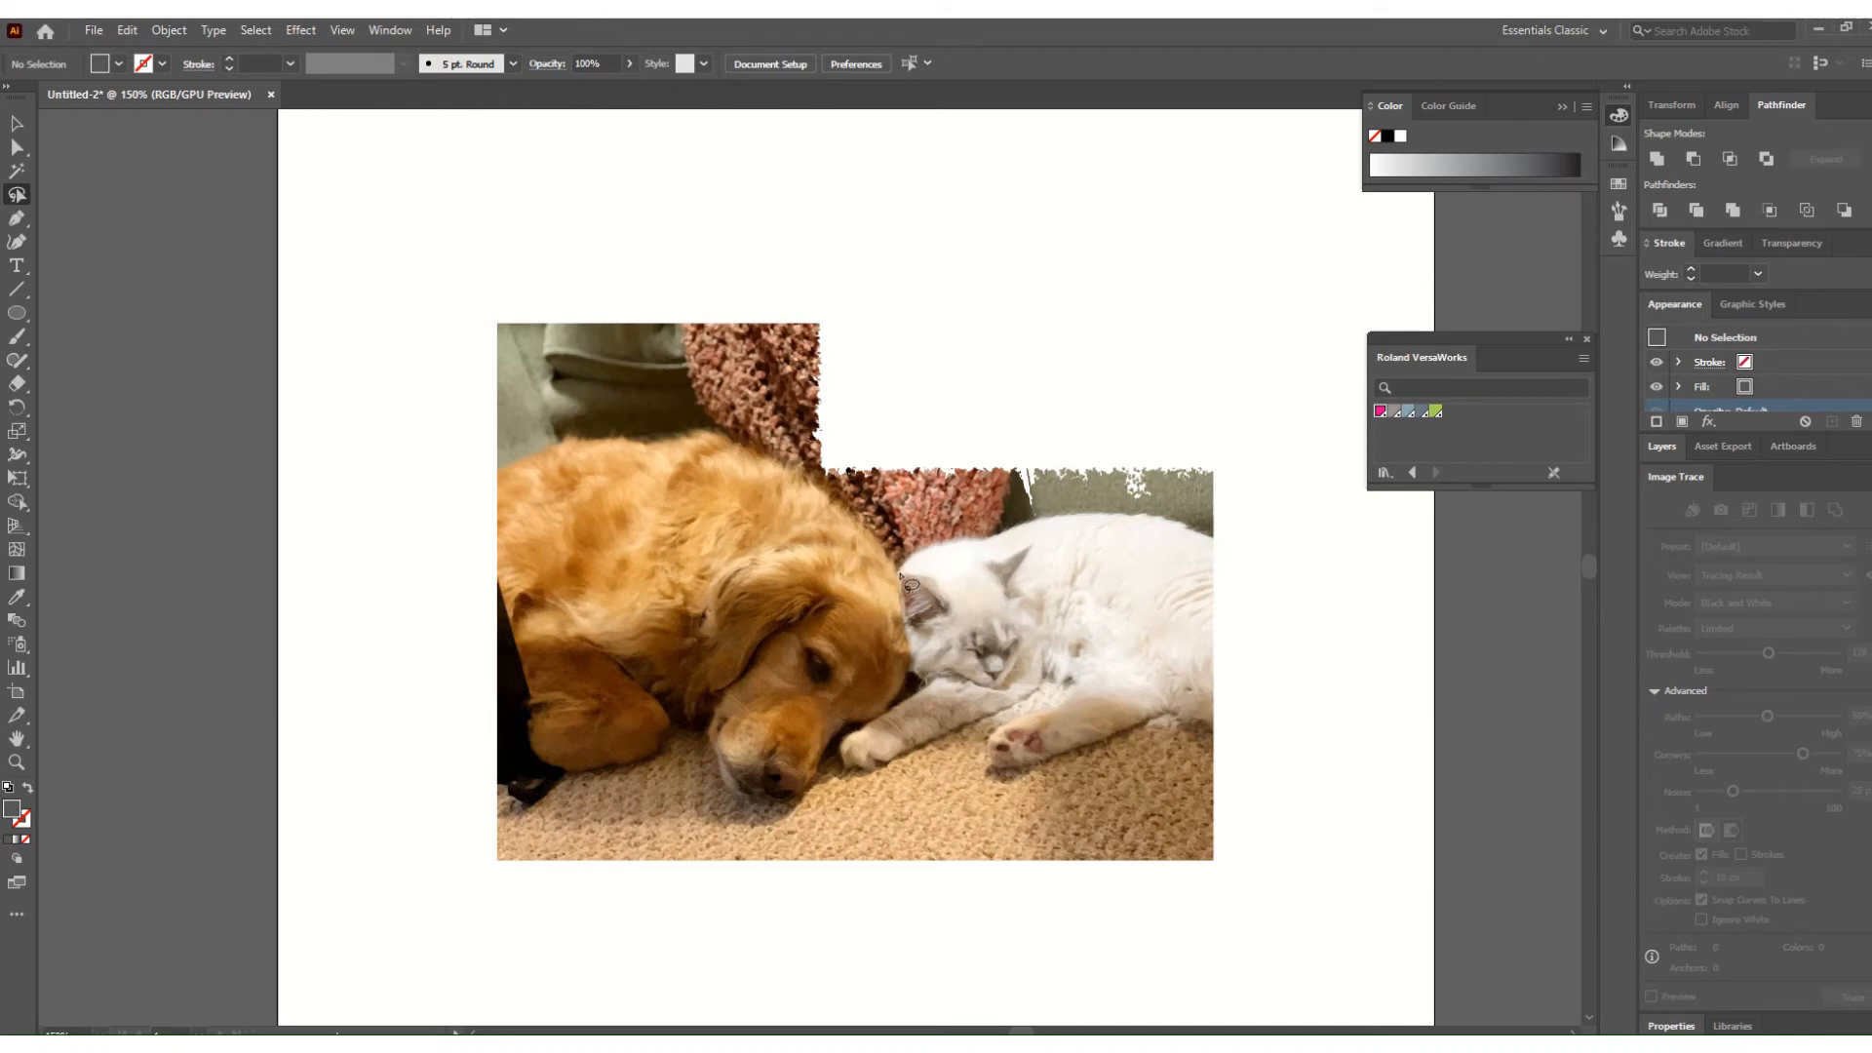
mouse_move(899, 563)
mouse_down()
mouse_move(1120, 511)
mouse_move(1210, 537)
mouse_move(1215, 561)
mouse_move(1210, 729)
mouse_move(1126, 729)
mouse_move(993, 773)
mouse_move(994, 733)
mouse_move(1069, 699)
mouse_move(1045, 677)
mouse_move(965, 733)
mouse_move(841, 762)
mouse_move(916, 651)
mouse_up()
drag(903, 617, 911, 558)
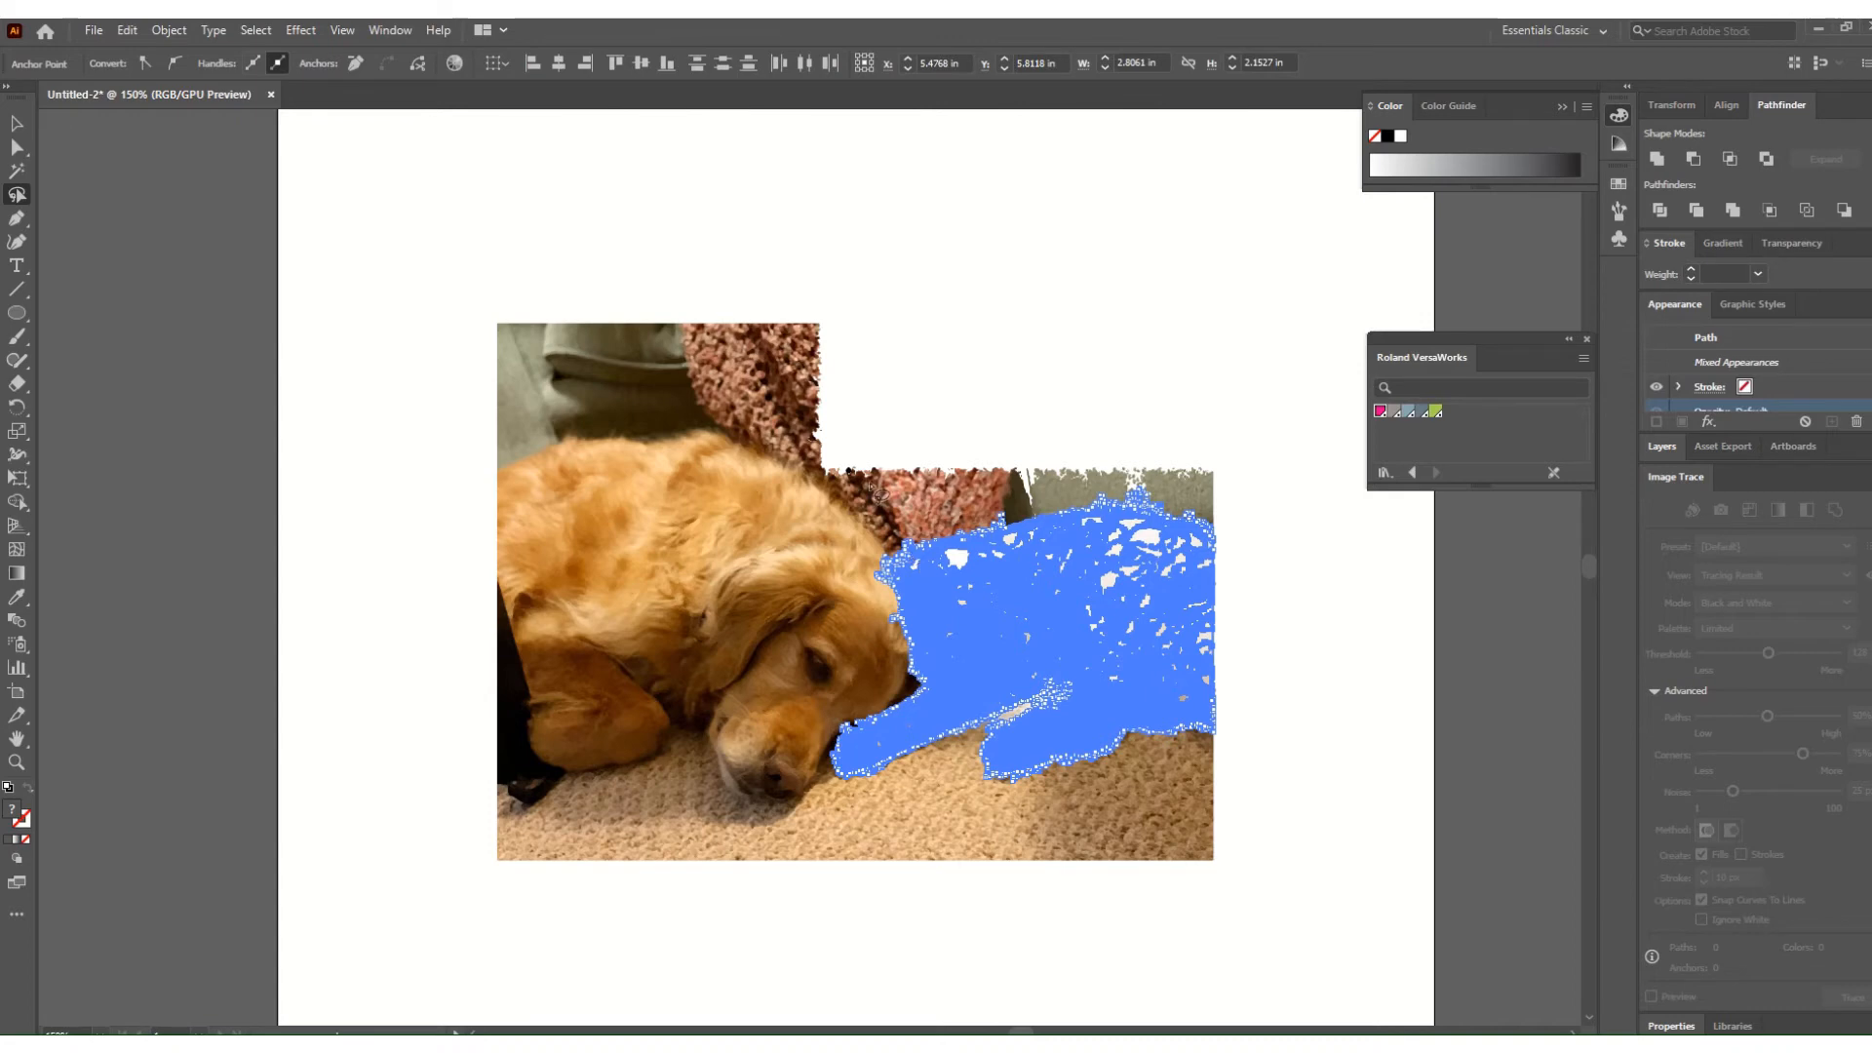
right_click(1004, 588)
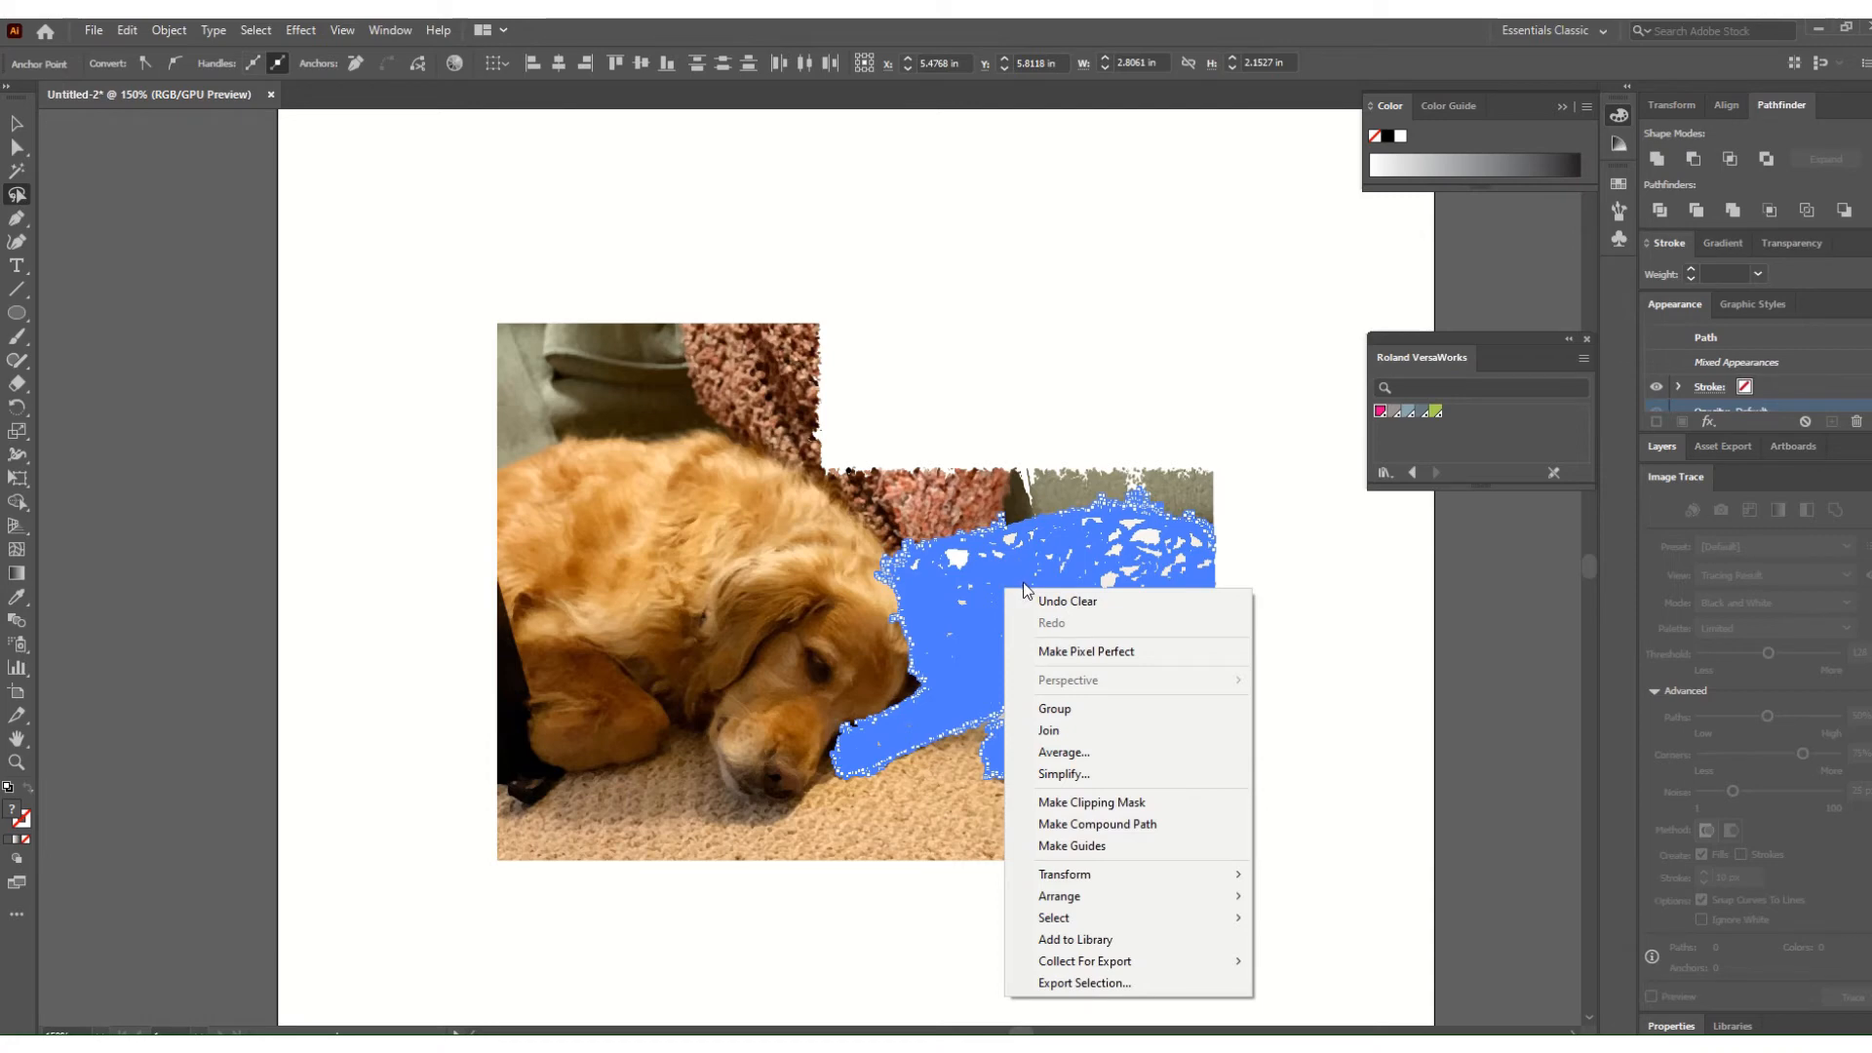
click(1091, 709)
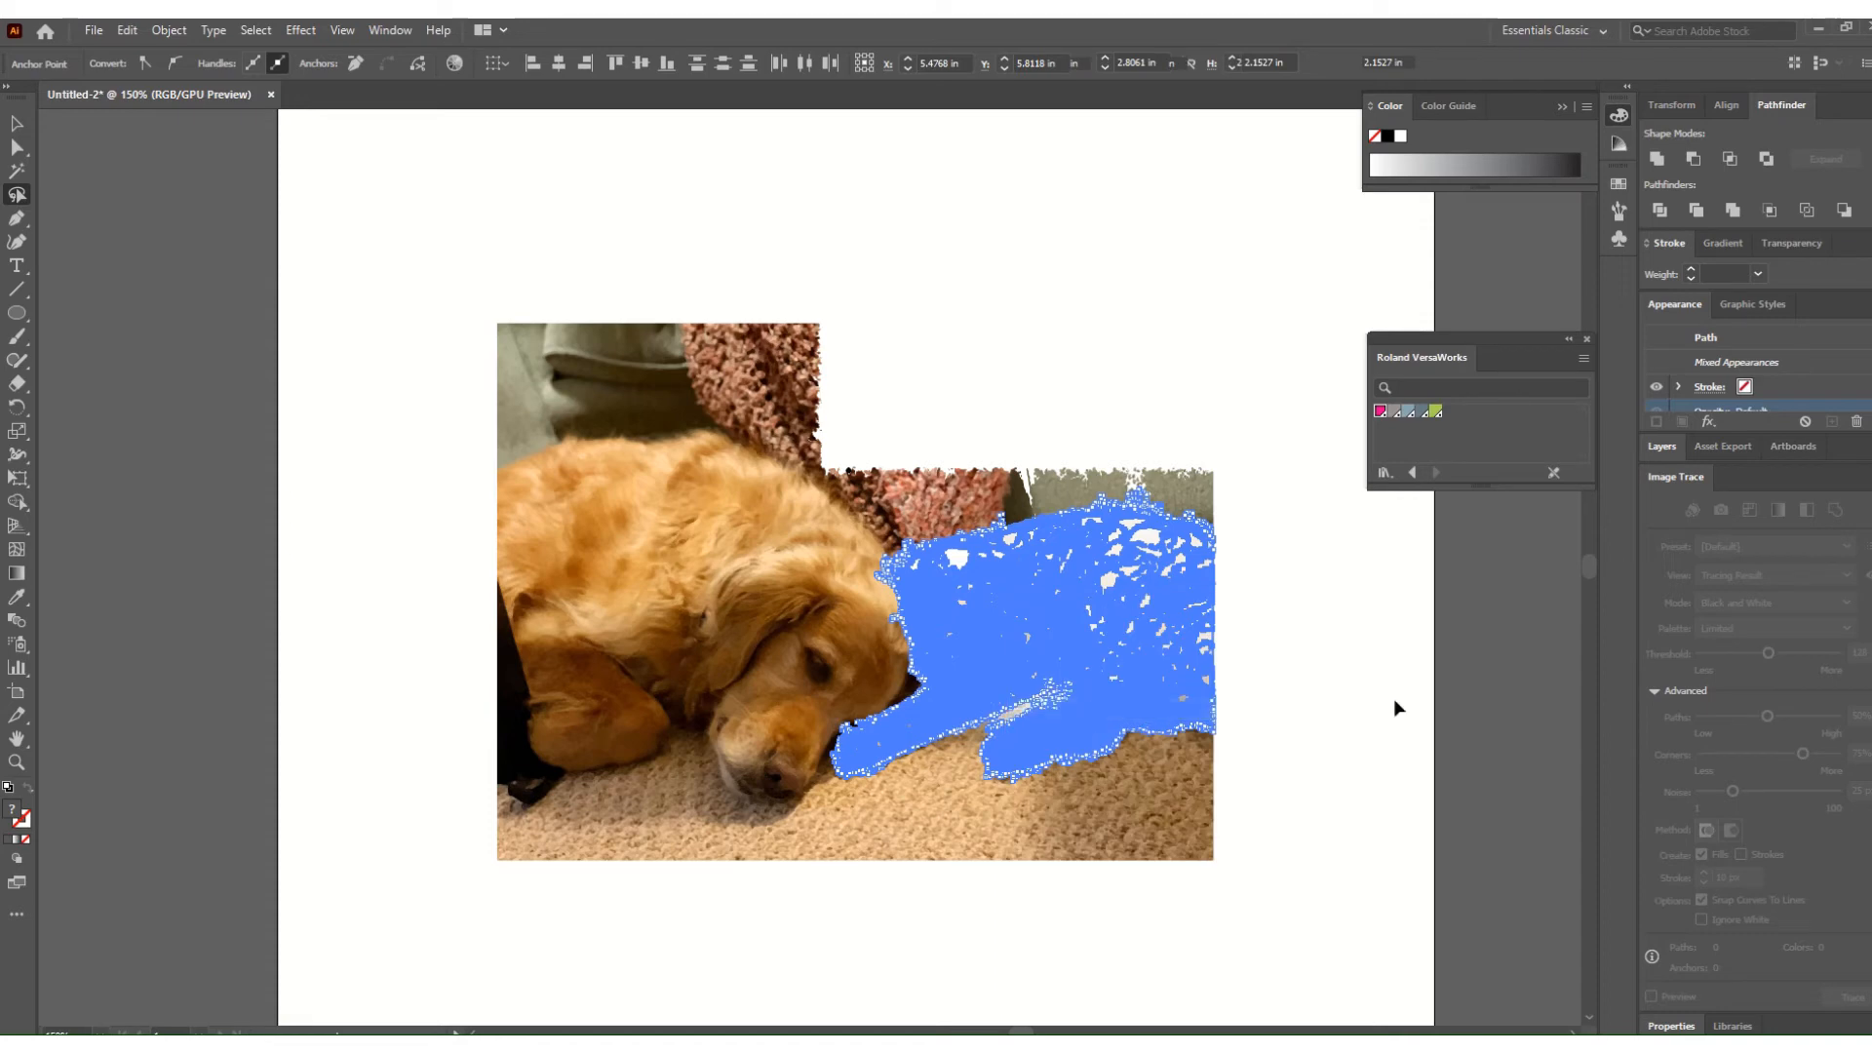
click(1394, 698)
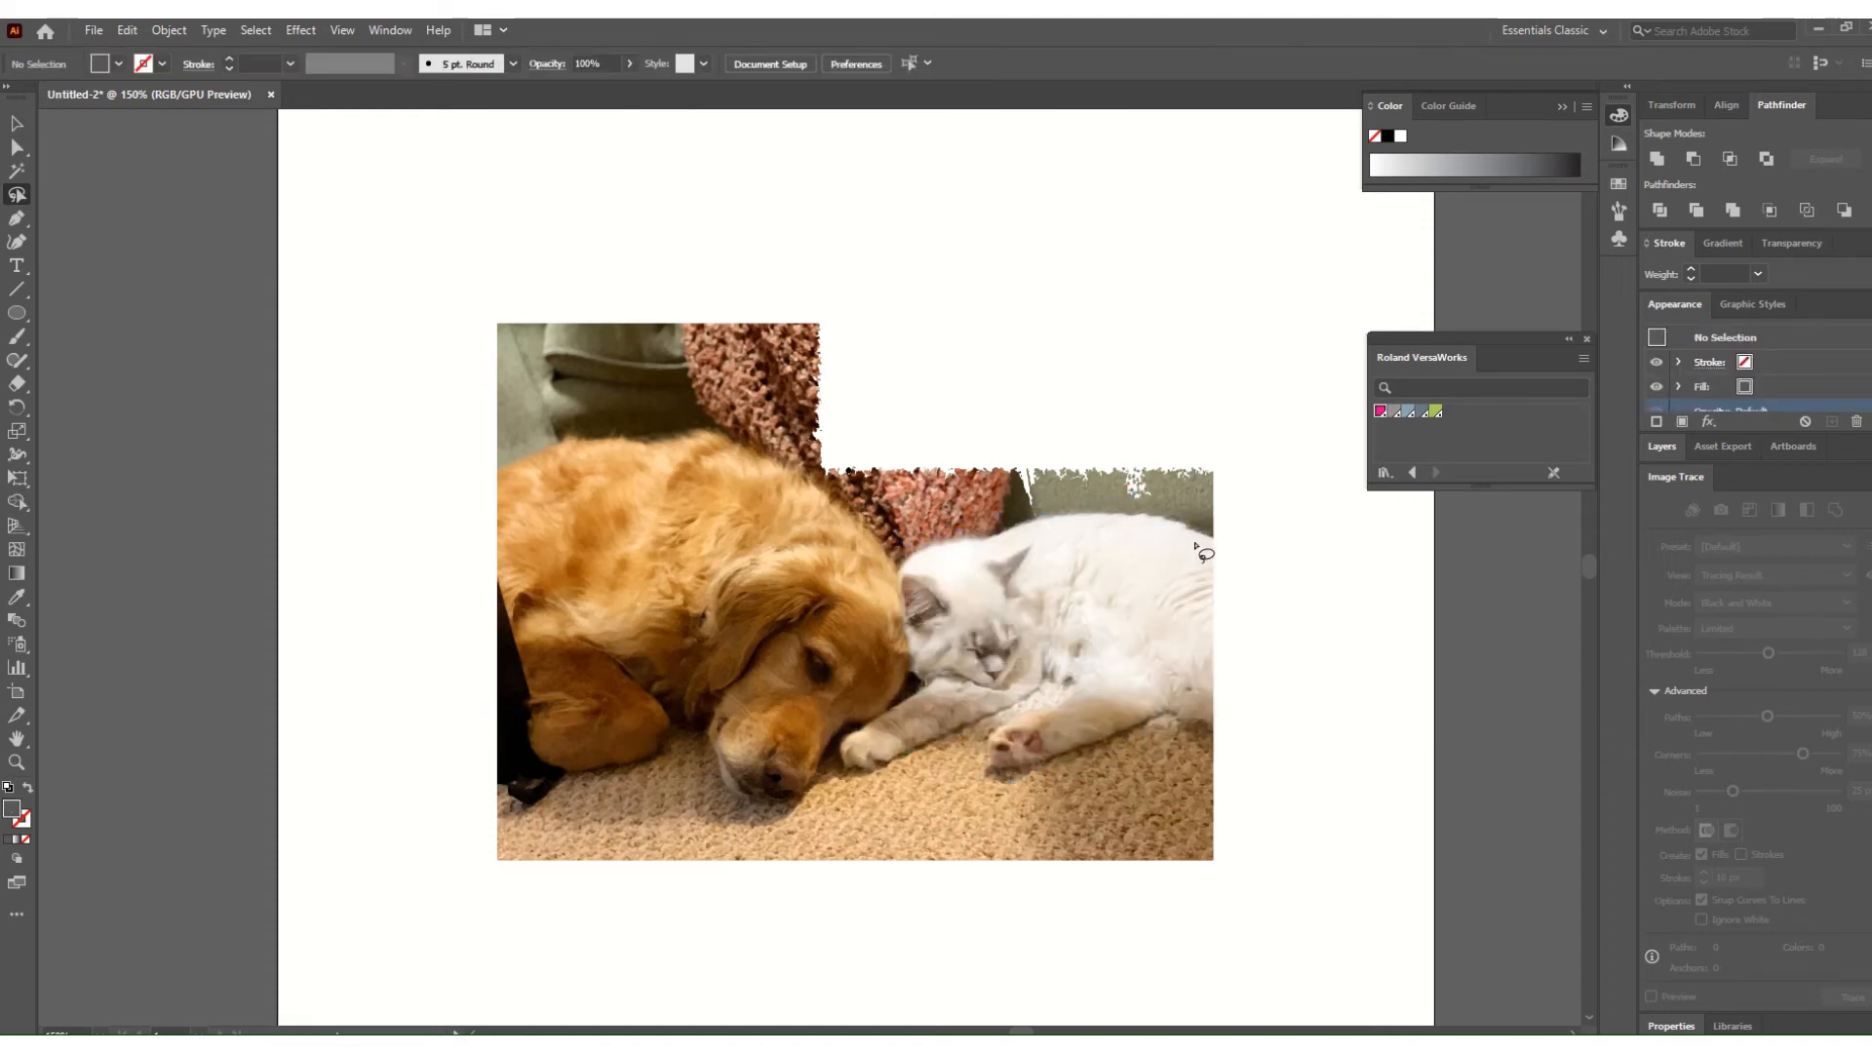
click(16, 123)
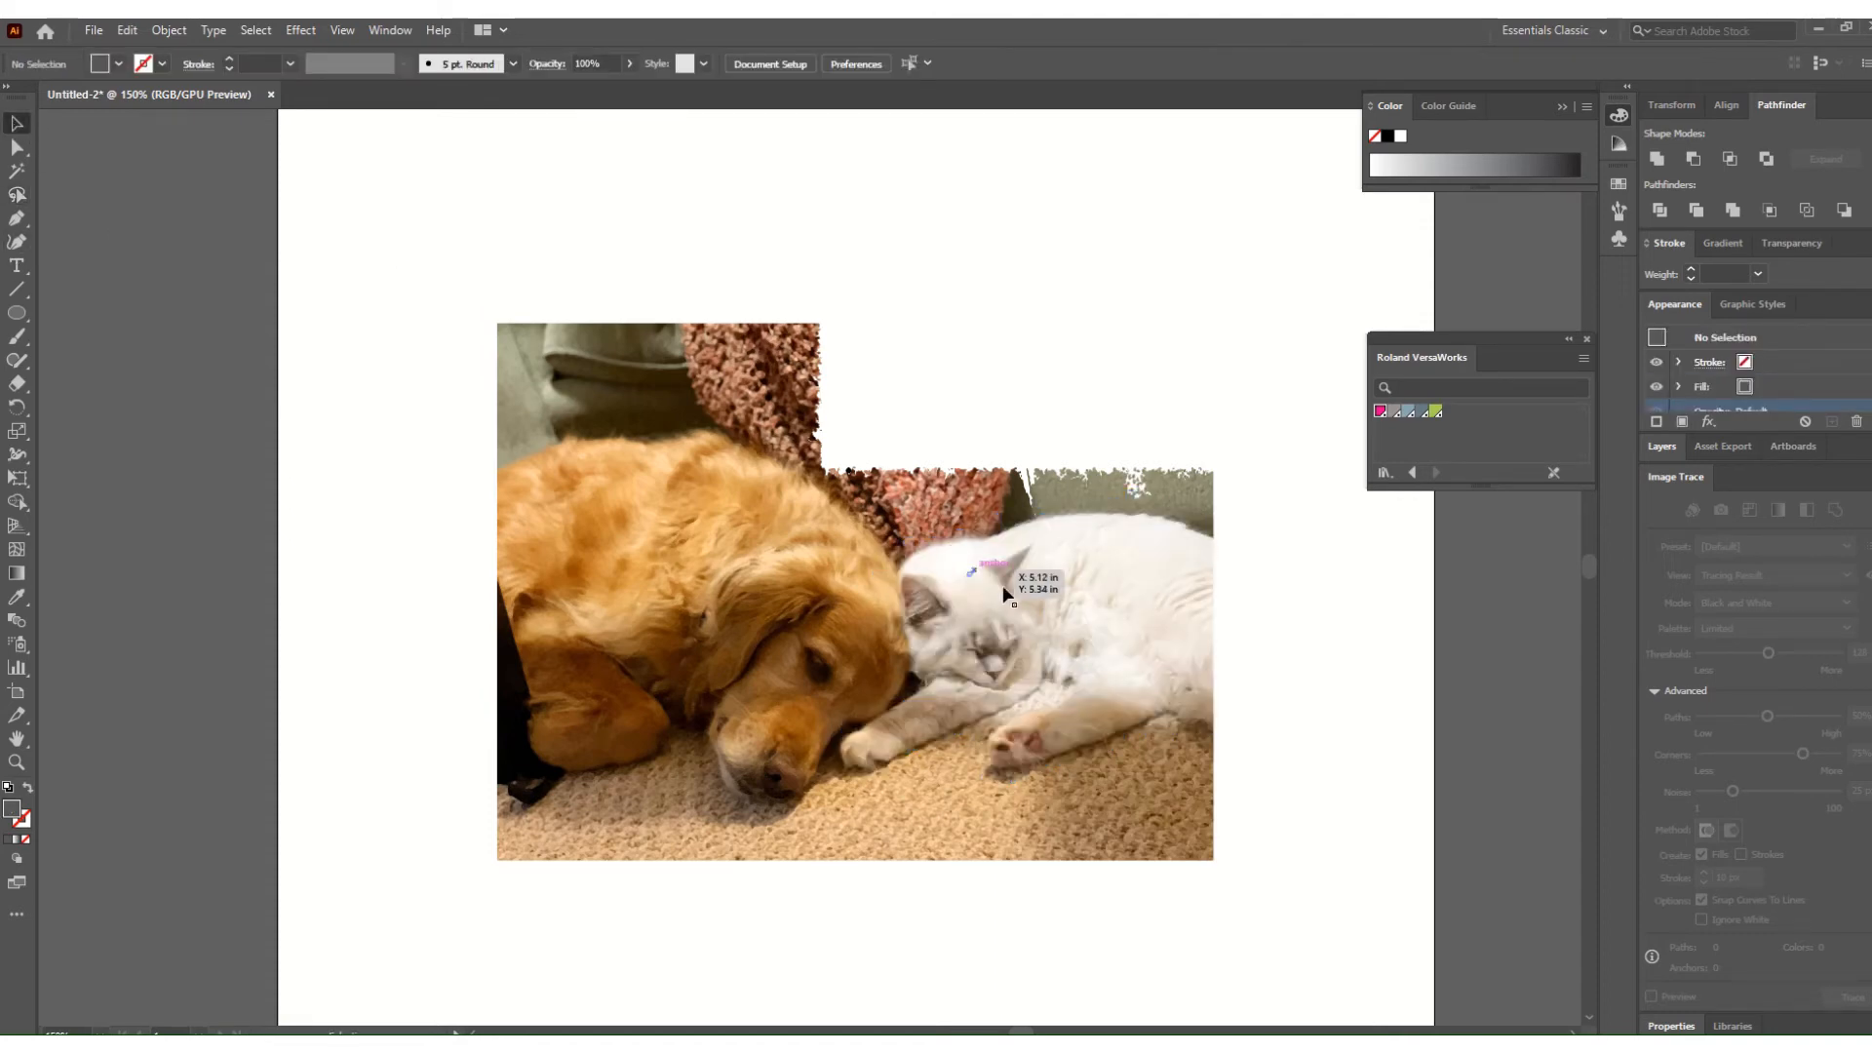
Move the grouped cat up out of the photo and delete the remaining dog, sofa, blanket and carpet pieces.
drag(1004, 607, 1079, 249)
click(652, 366)
mouse_move(479, 250)
mouse_down()
mouse_move(670, 444)
mouse_move(868, 875)
mouse_move(865, 916)
mouse_up()
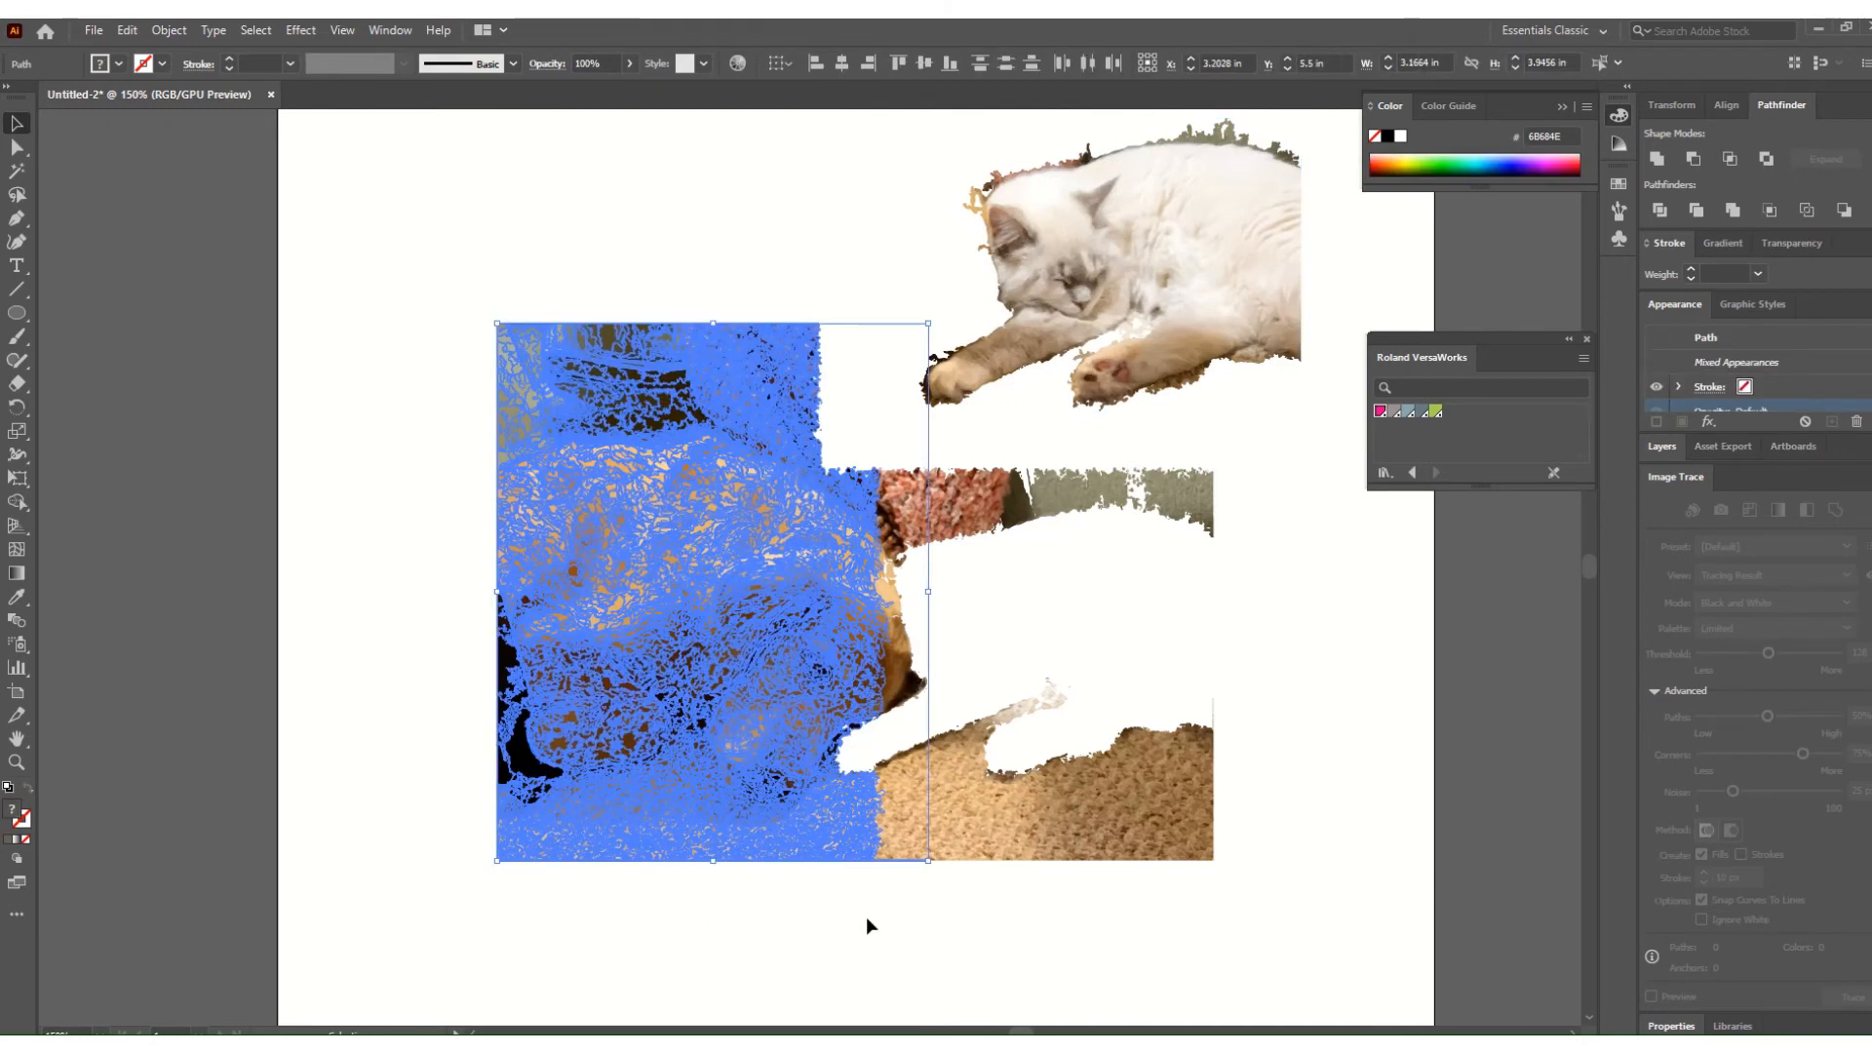
key(Delete)
mouse_move(832, 440)
mouse_down()
mouse_move(1126, 739)
mouse_move(1238, 949)
mouse_up()
key(Delete)
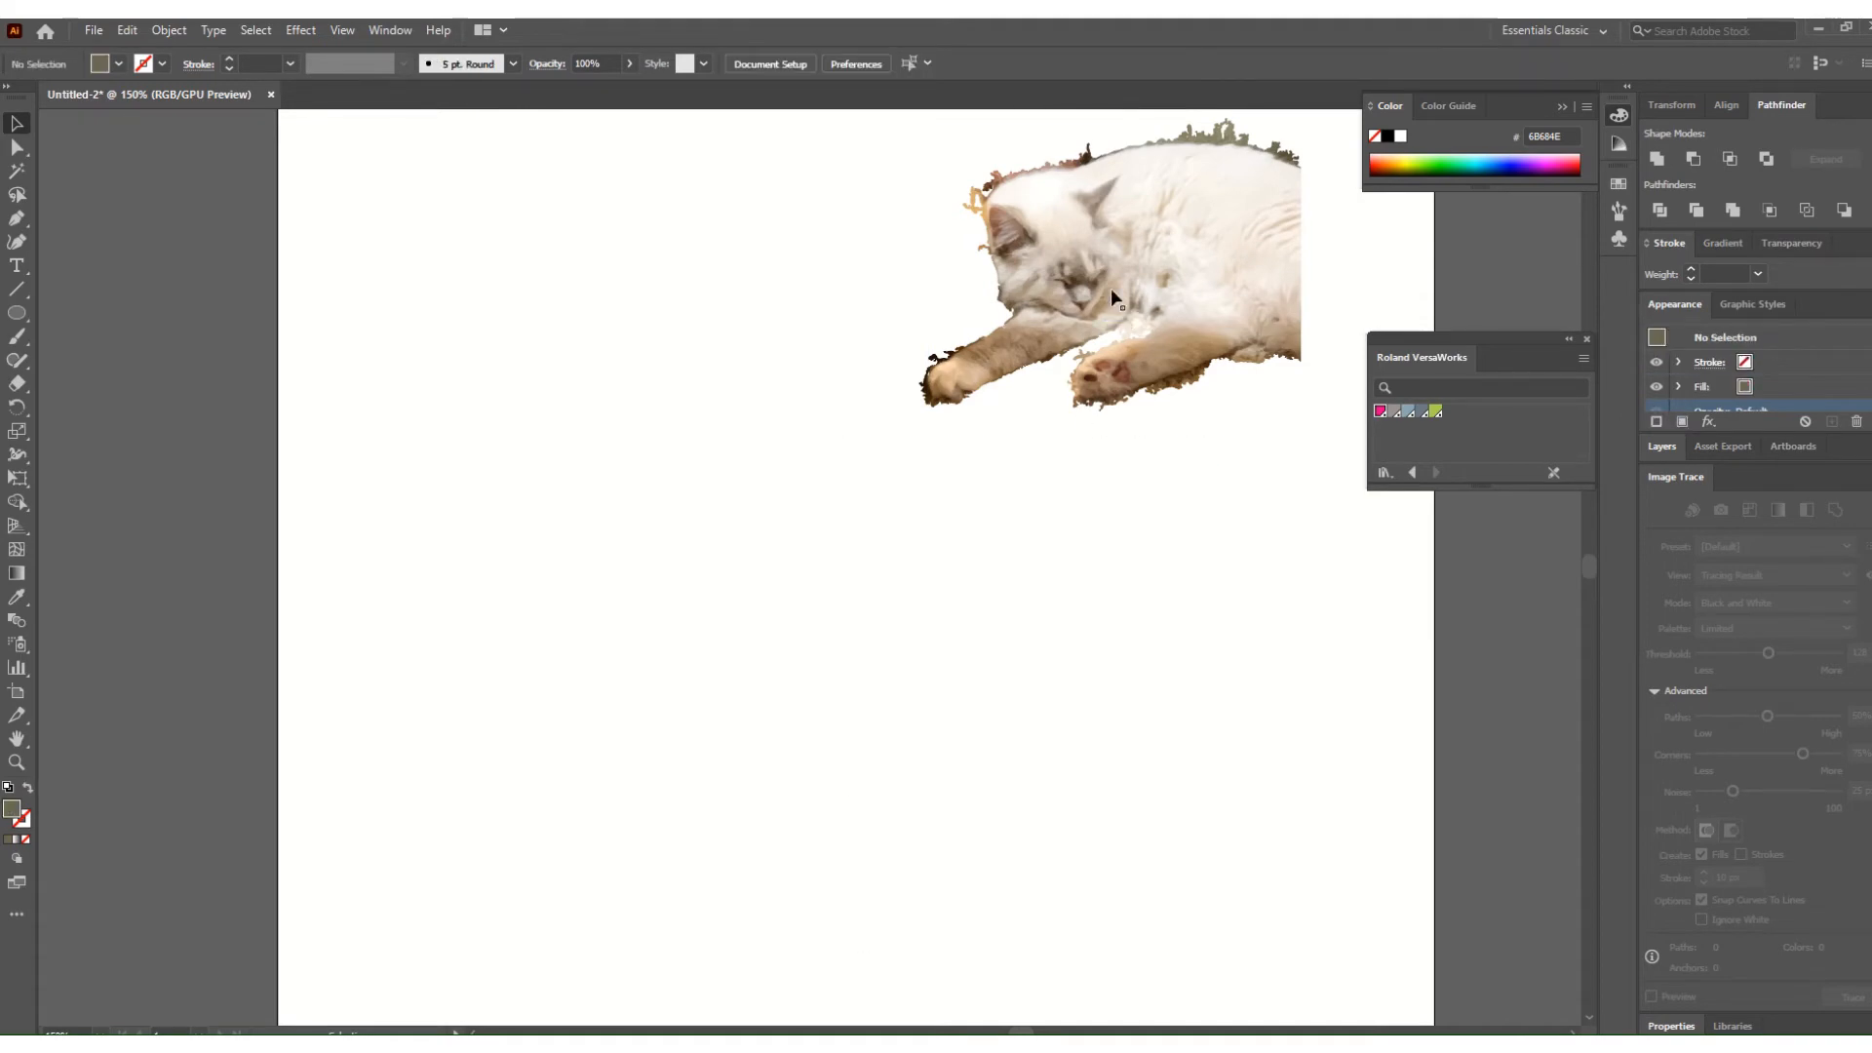
Move the cat group back to the middle of the artboard and ungroup it into individual paths.
mouse_move(1100, 250)
mouse_down()
mouse_move(772, 503)
mouse_move(762, 542)
mouse_up()
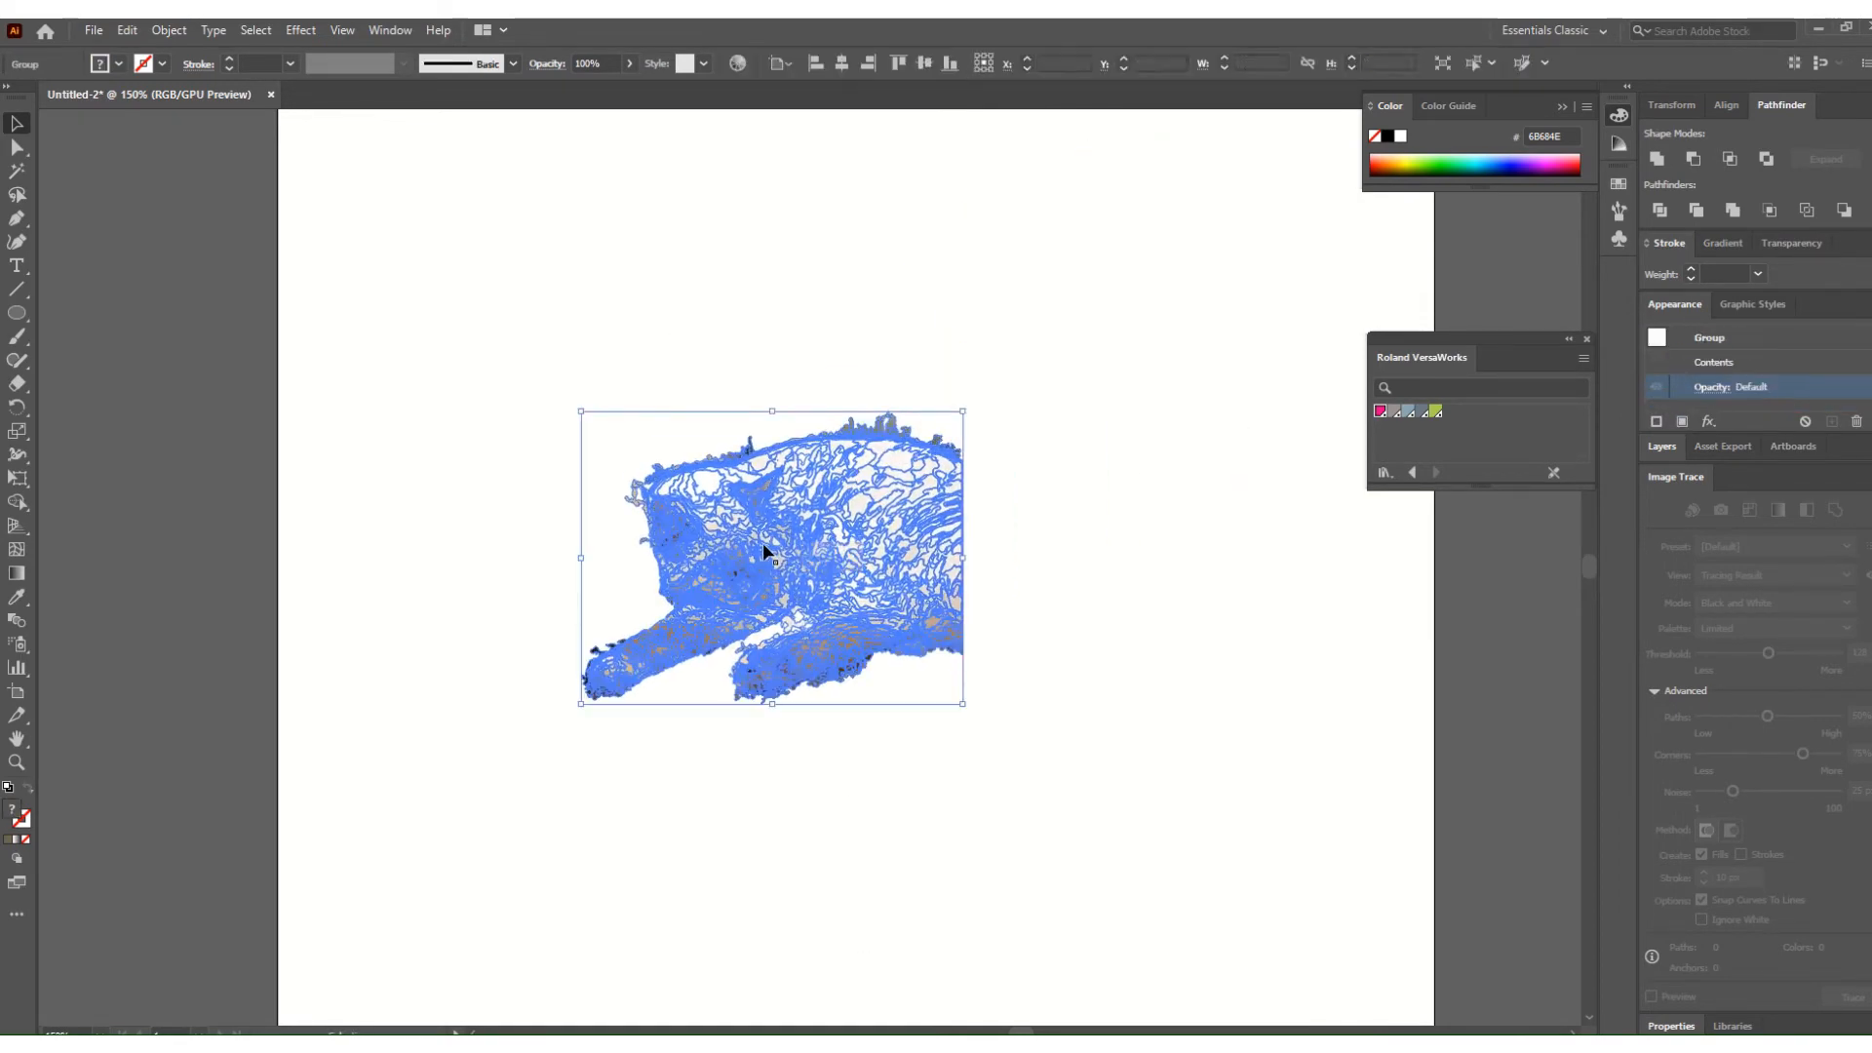
click(866, 371)
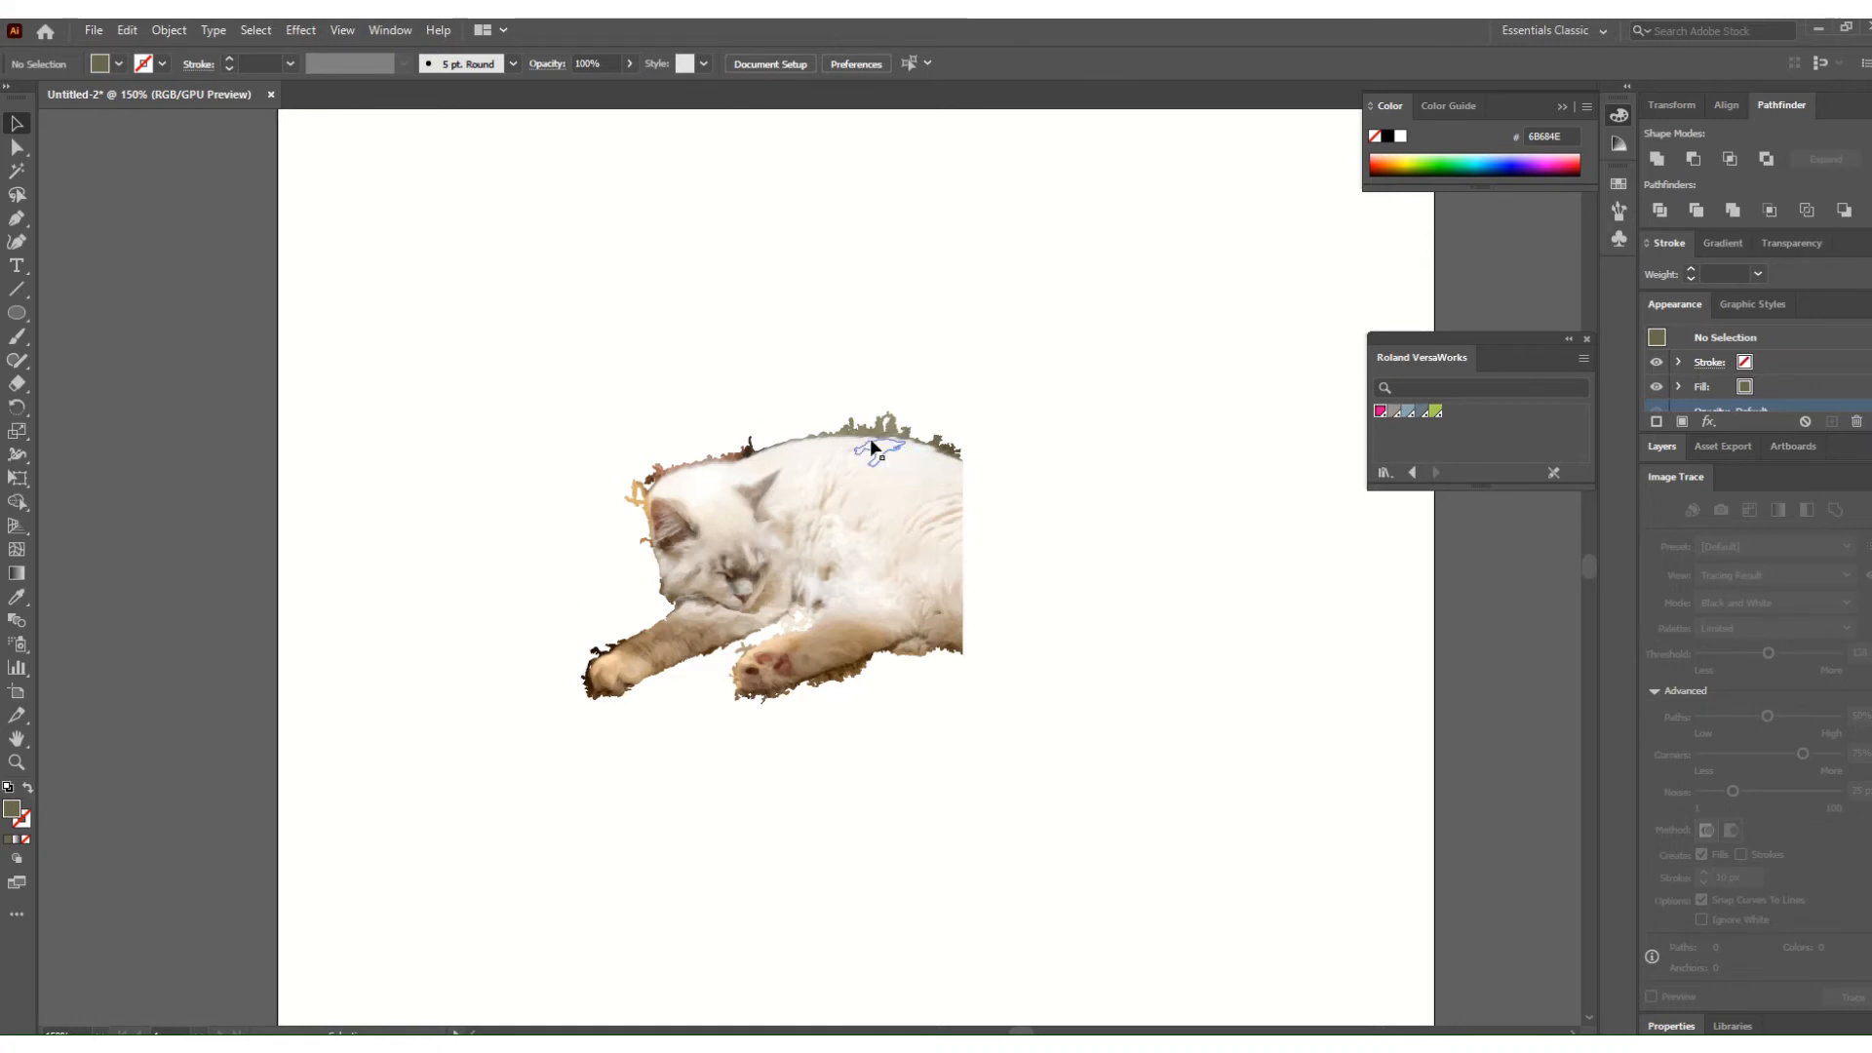
right_click(845, 479)
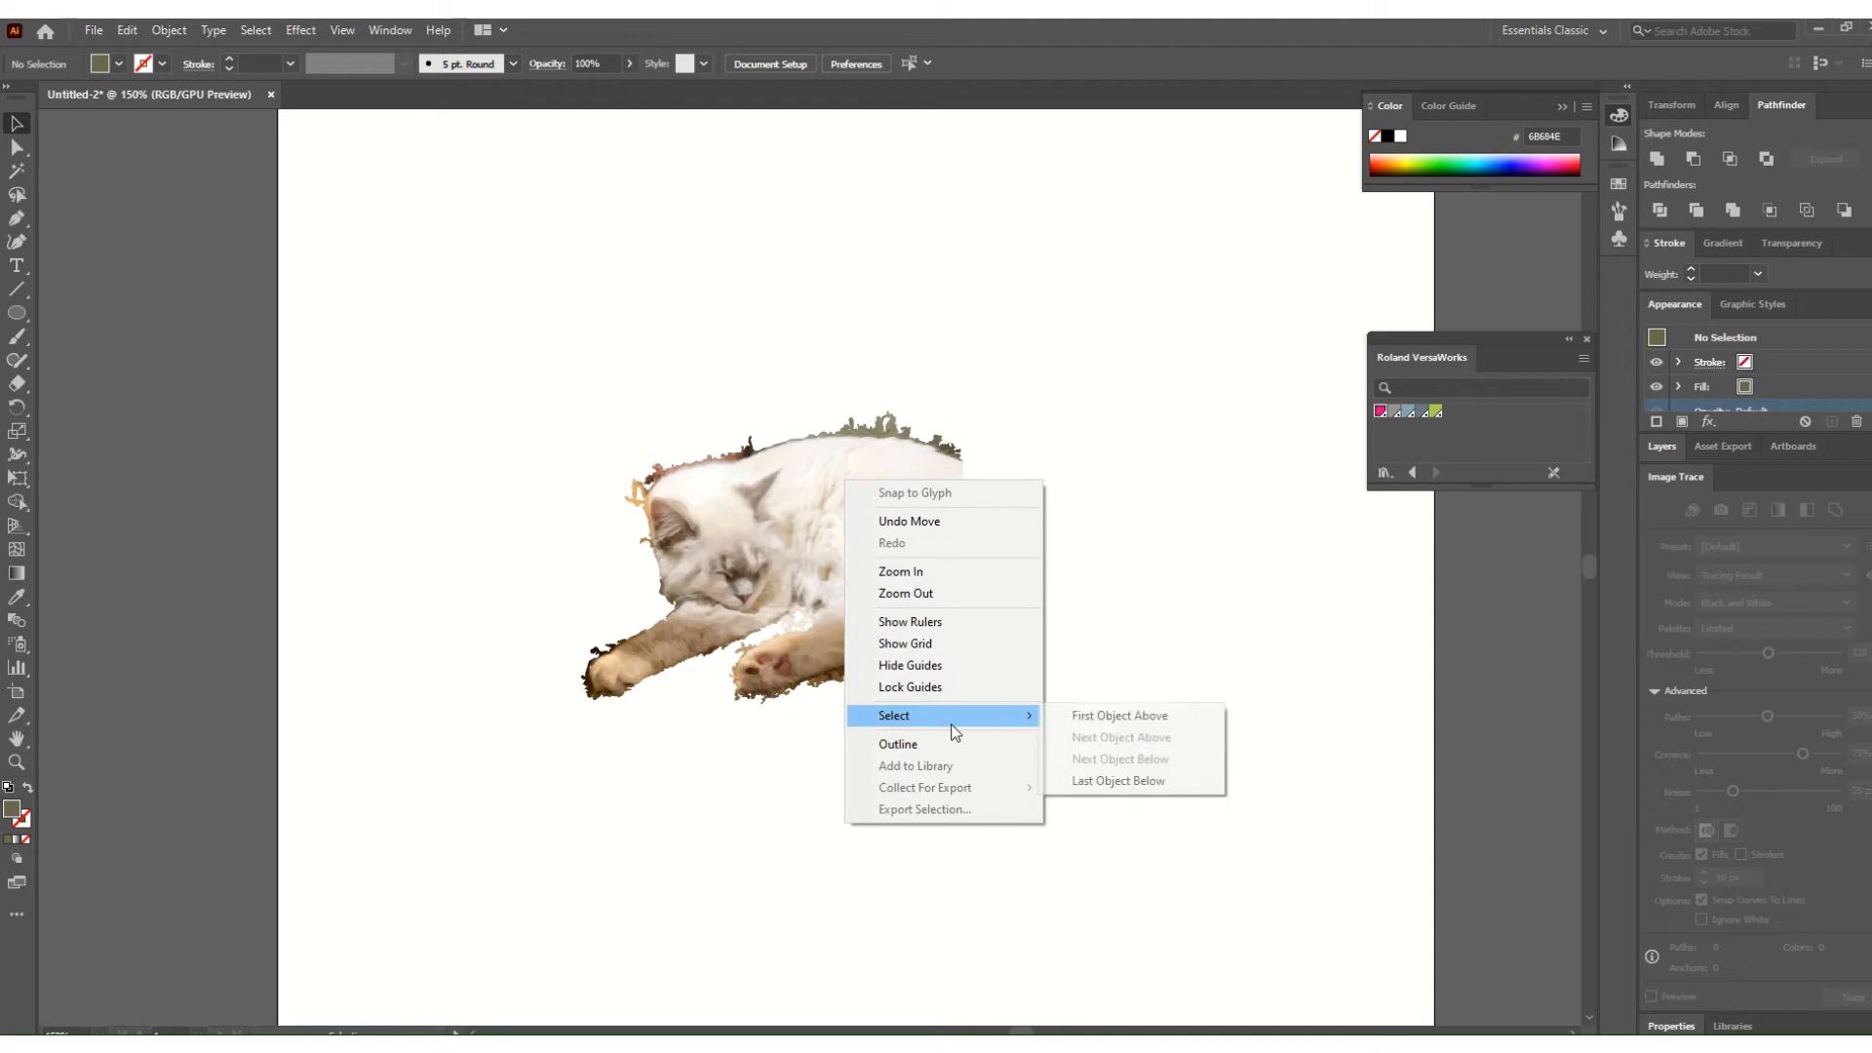
click(1096, 395)
right_click(862, 470)
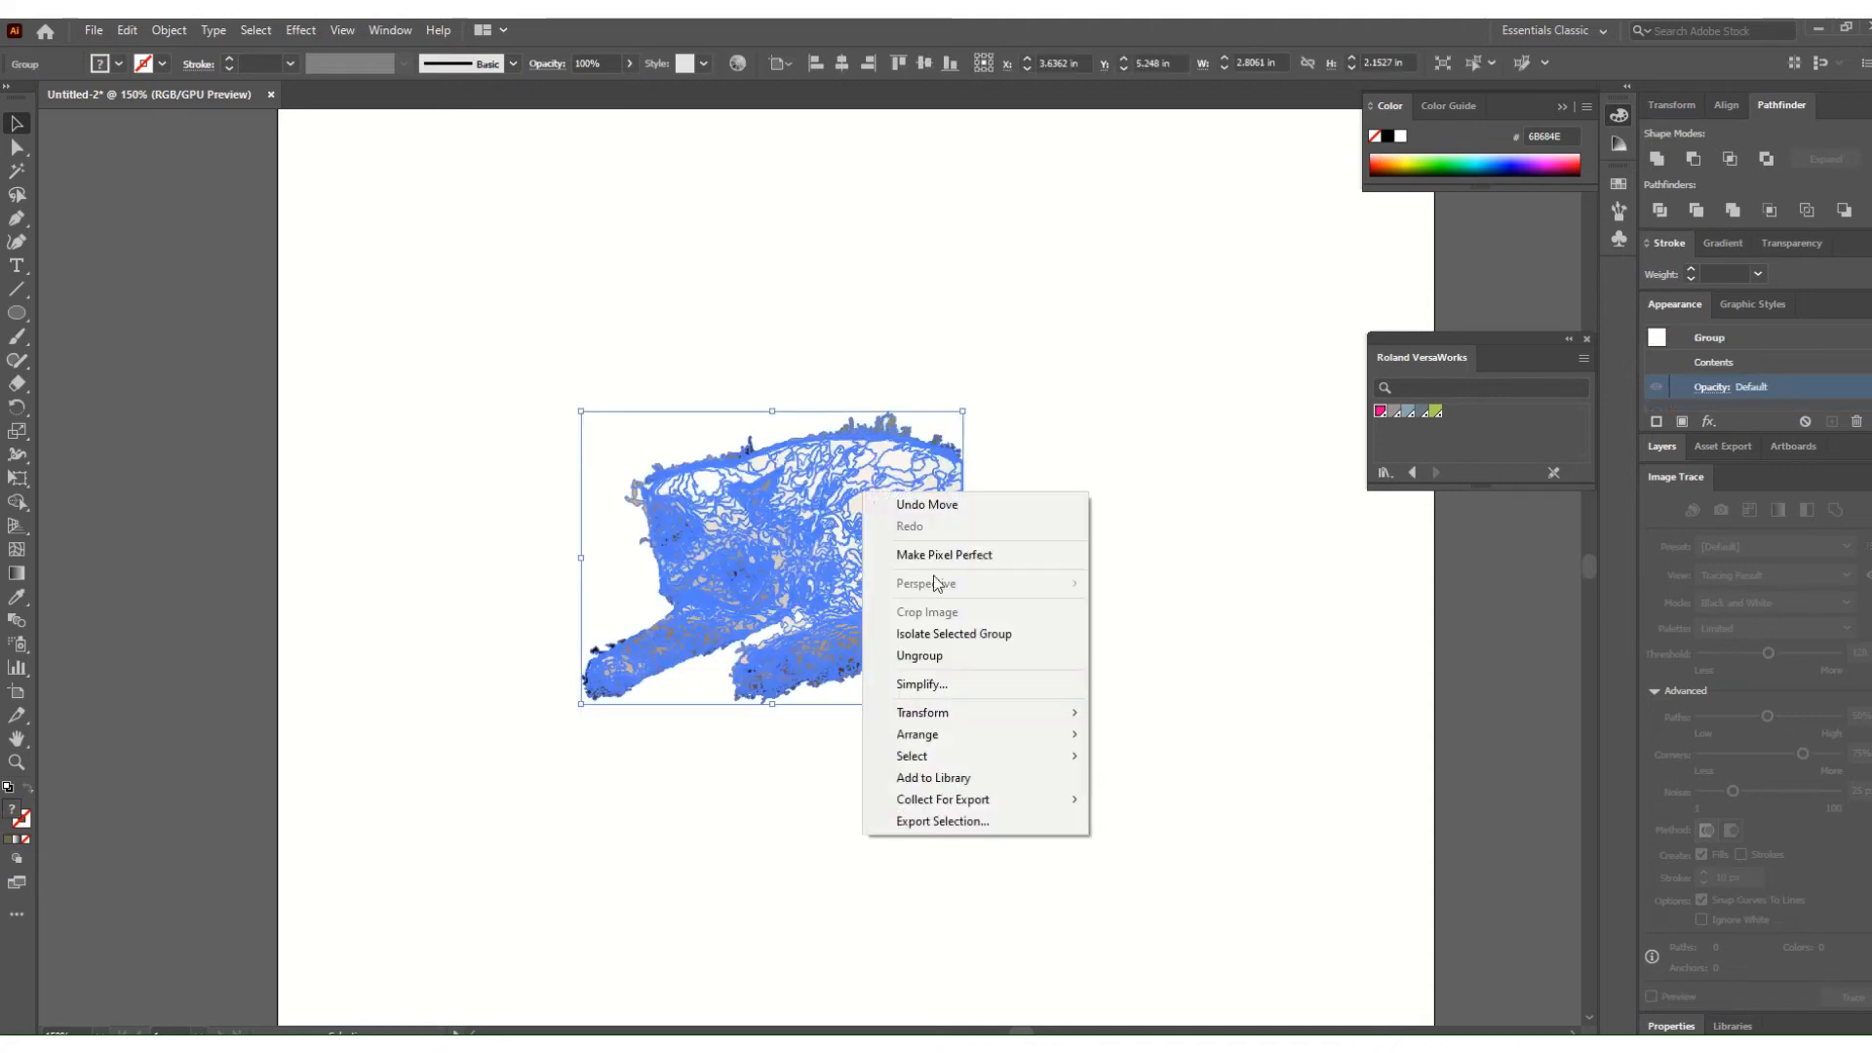
click(929, 657)
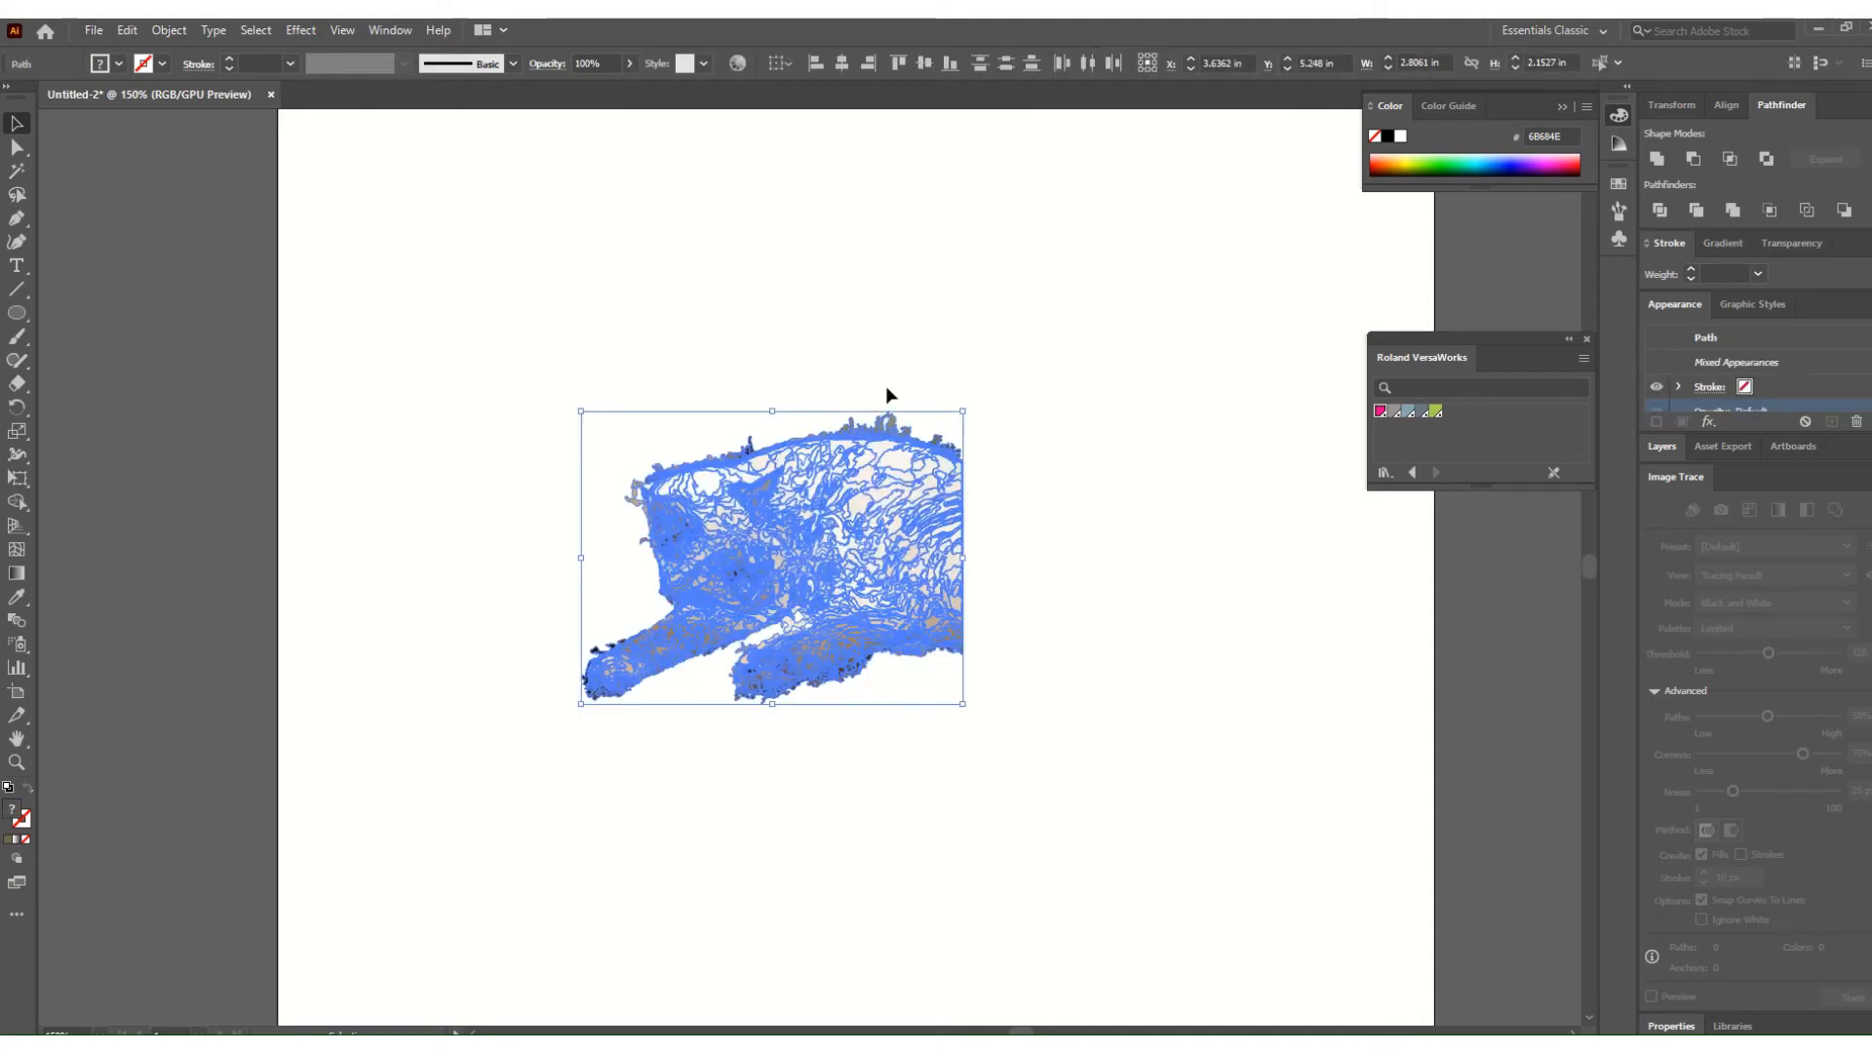
click(909, 396)
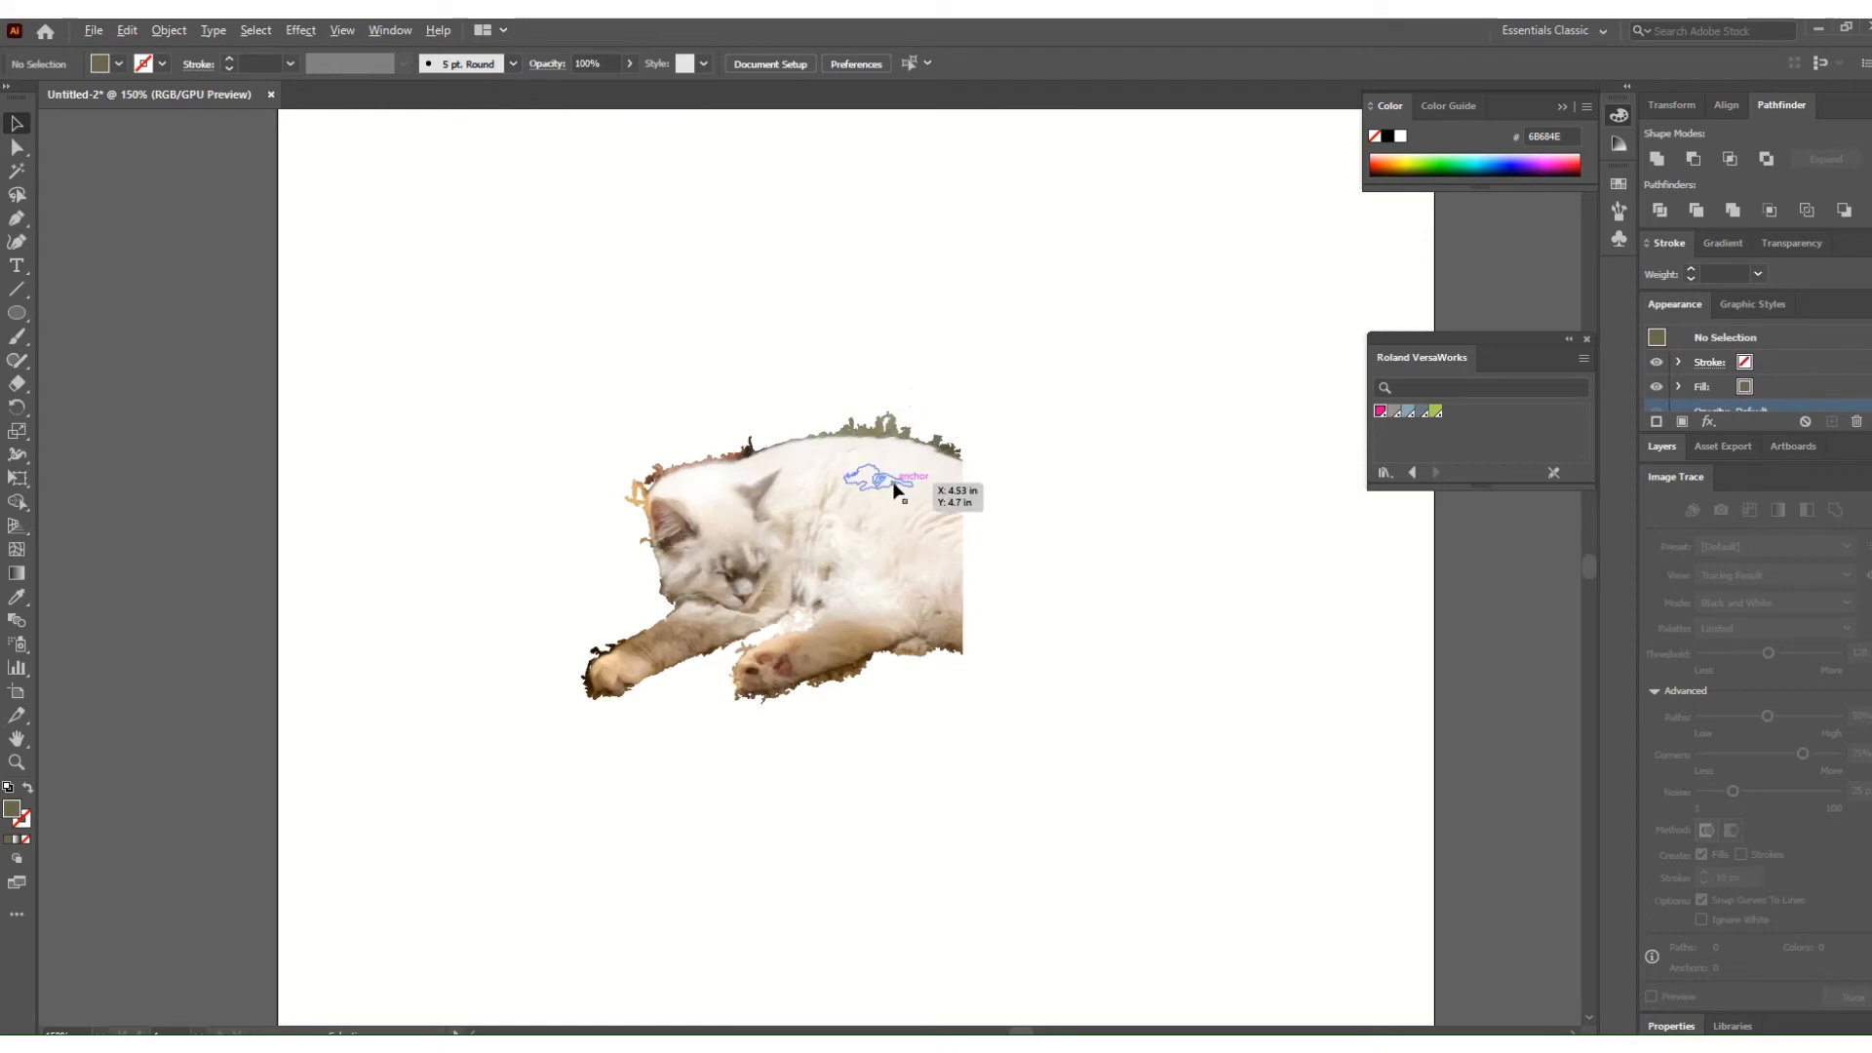
Delete the stray olive-green background pieces sticking up along the top of the cat's back.
scroll(890, 468, up, 4)
click(888, 259)
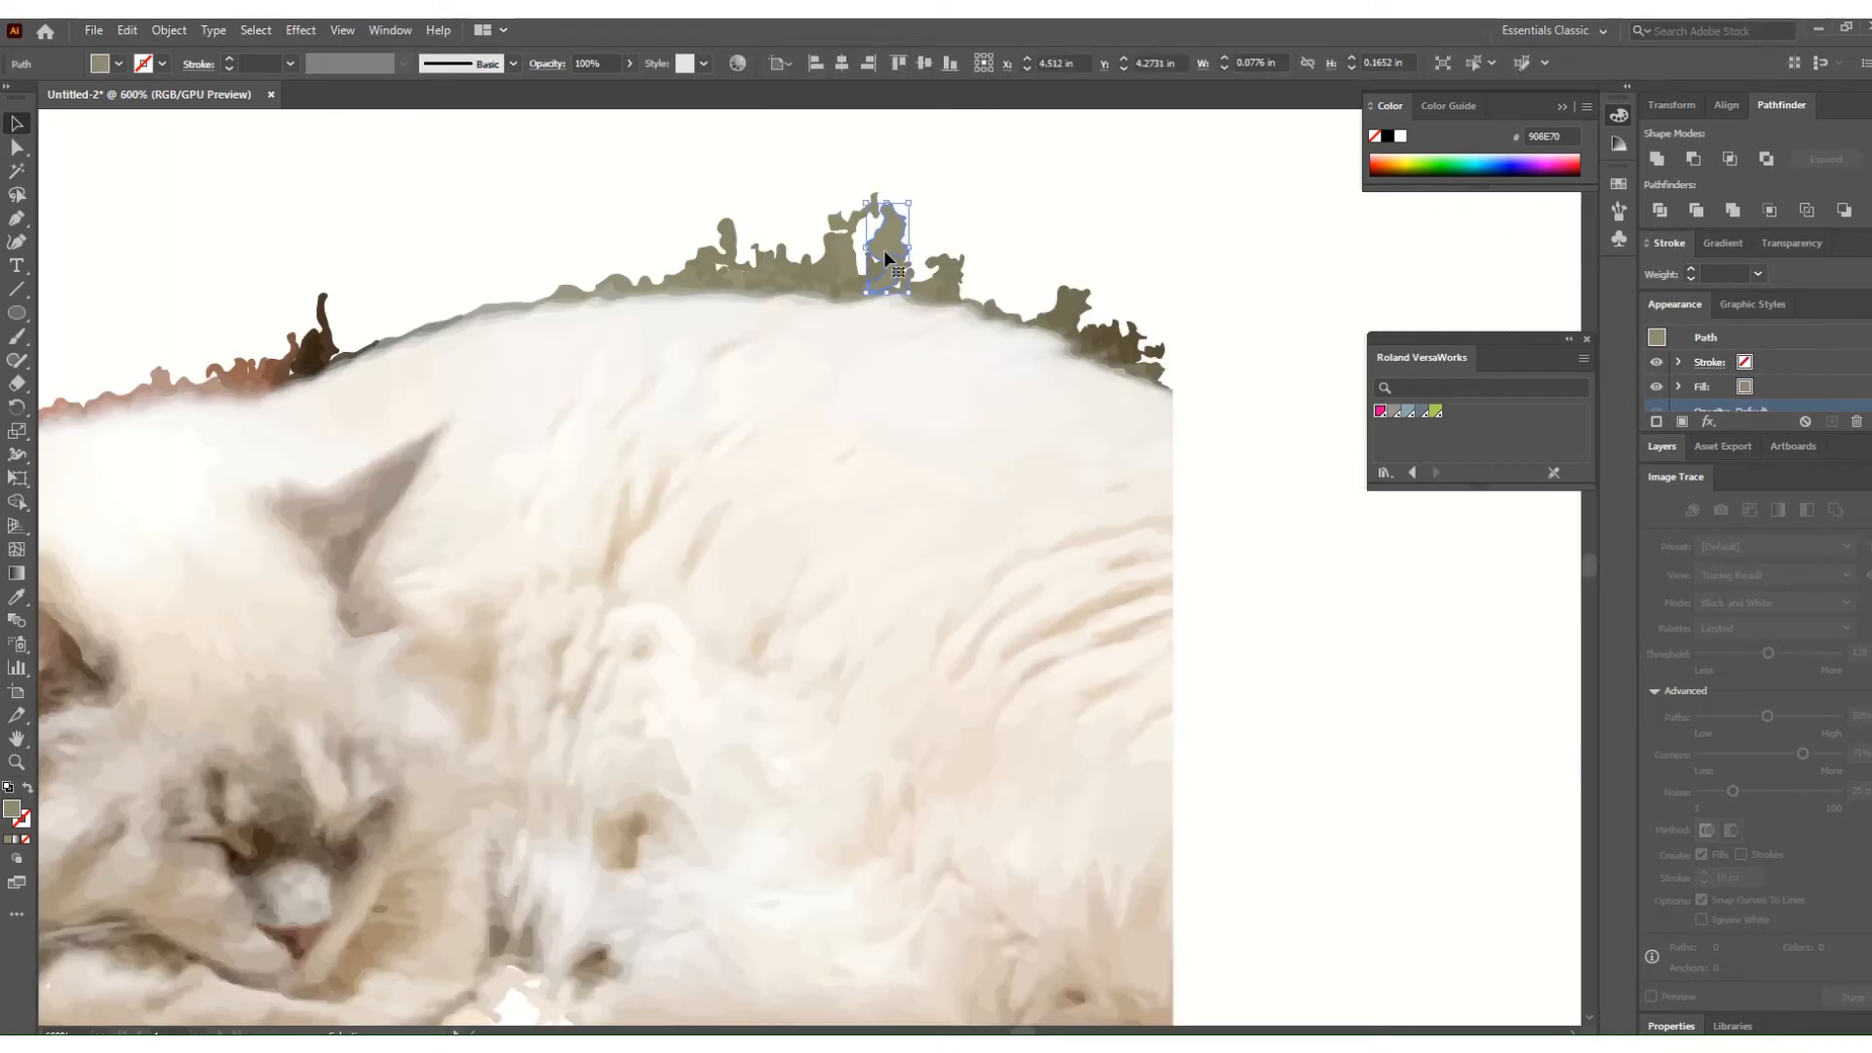
key(Delete)
drag(726, 209, 967, 273)
key(Delete)
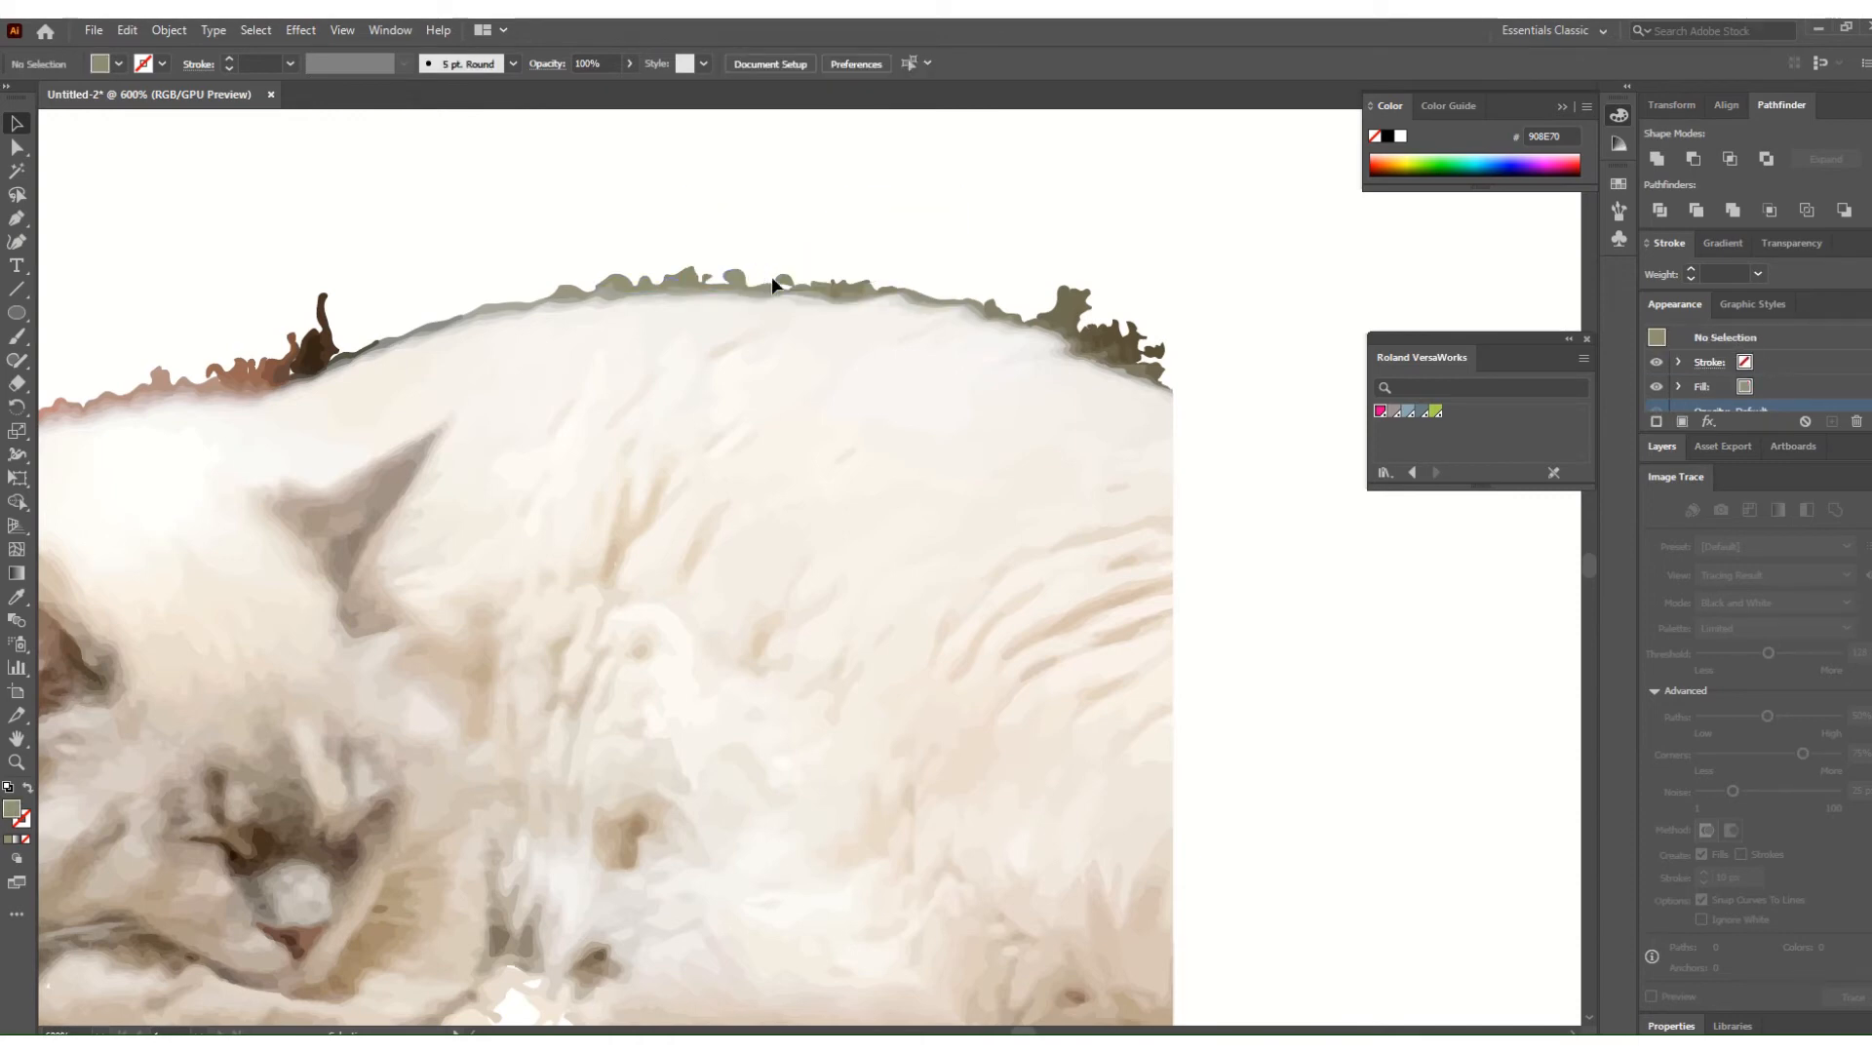
click(853, 286)
key(Delete)
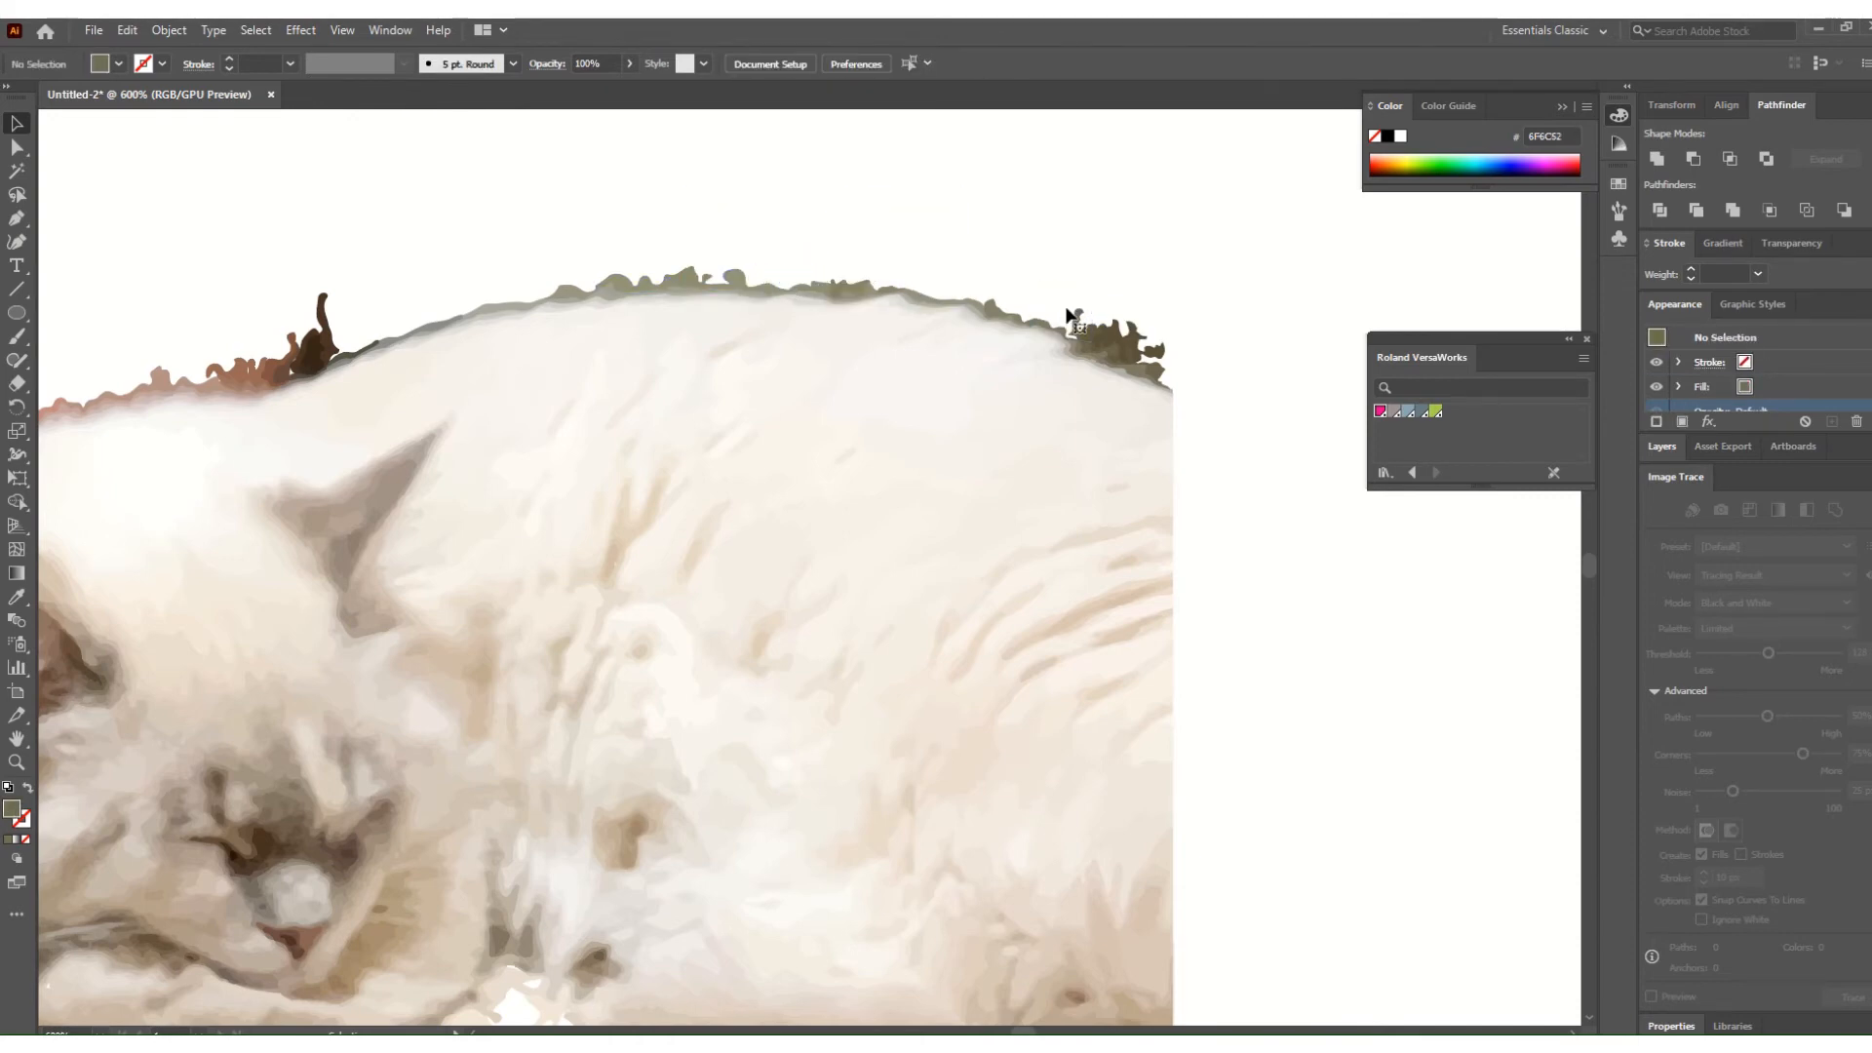
Delete the dark brown and reddish leftover blanket pieces along the cat's outline between its head and back.
click(327, 347)
key(Delete)
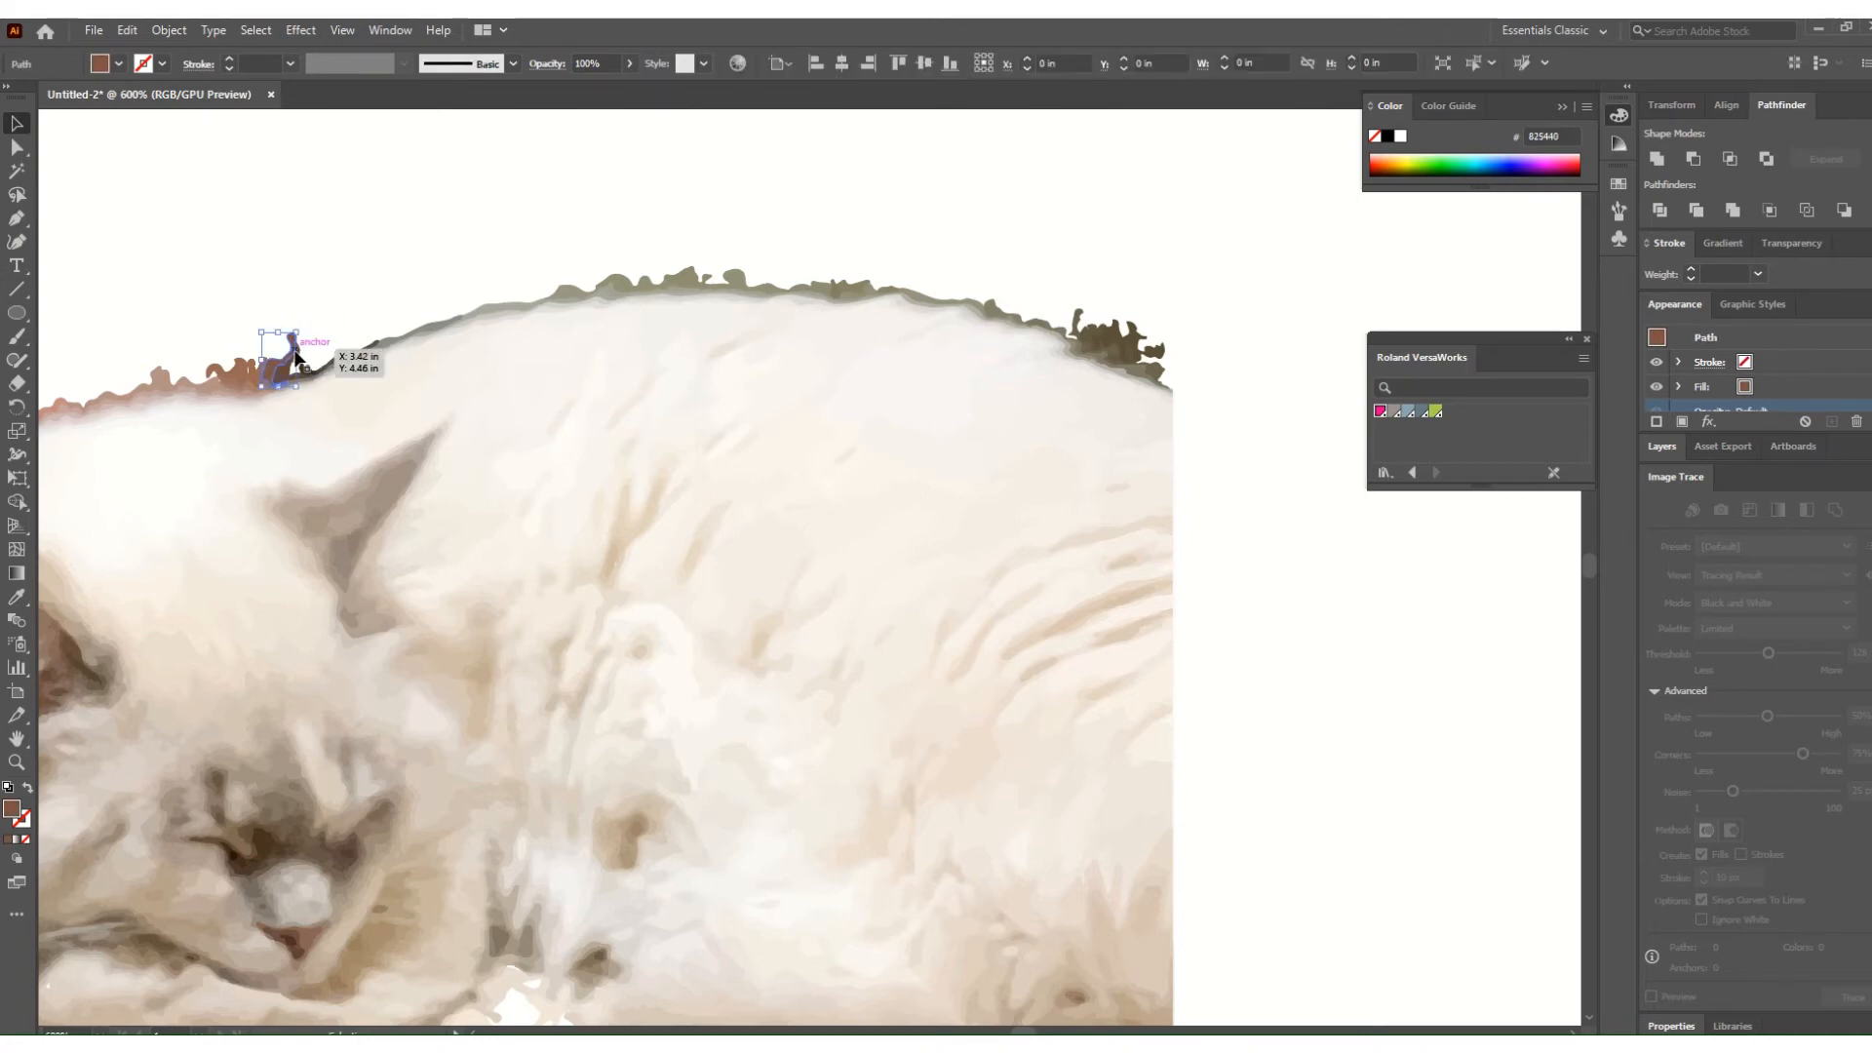
click(288, 376)
key(Delete)
click(259, 374)
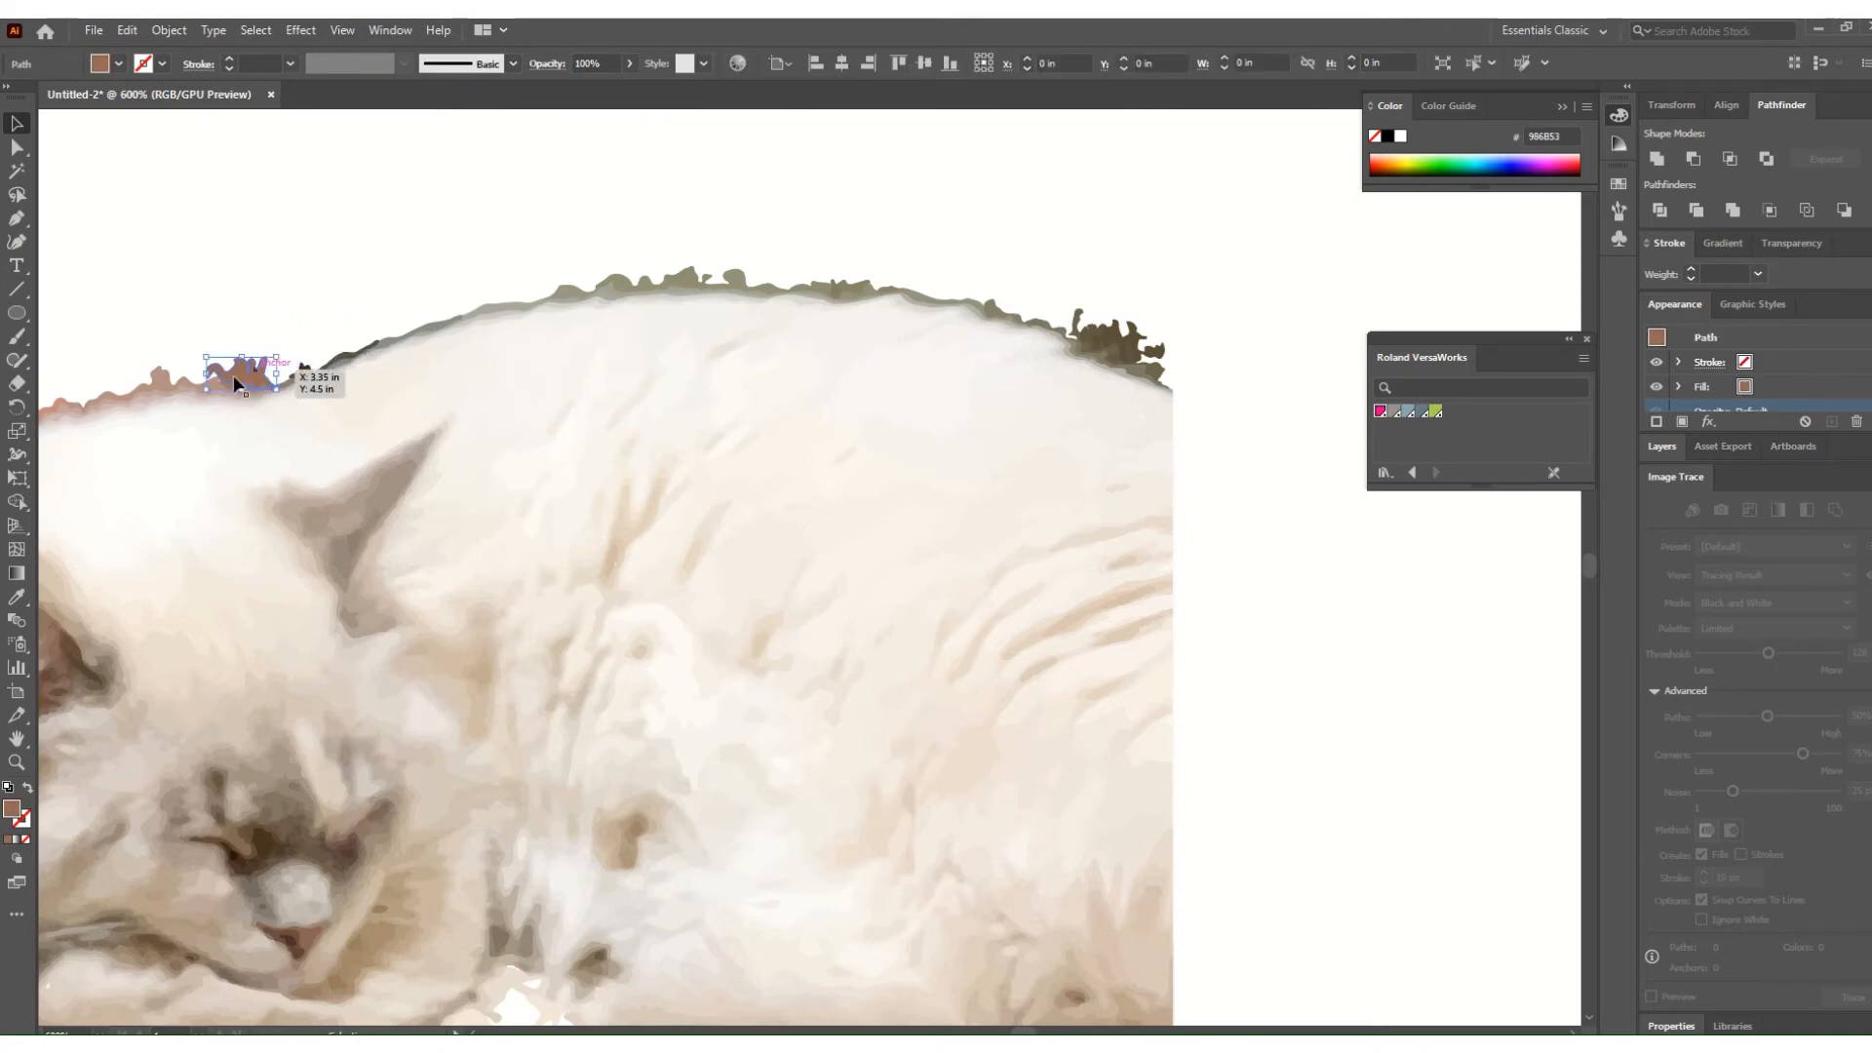
key(Delete)
click(158, 385)
key(Delete)
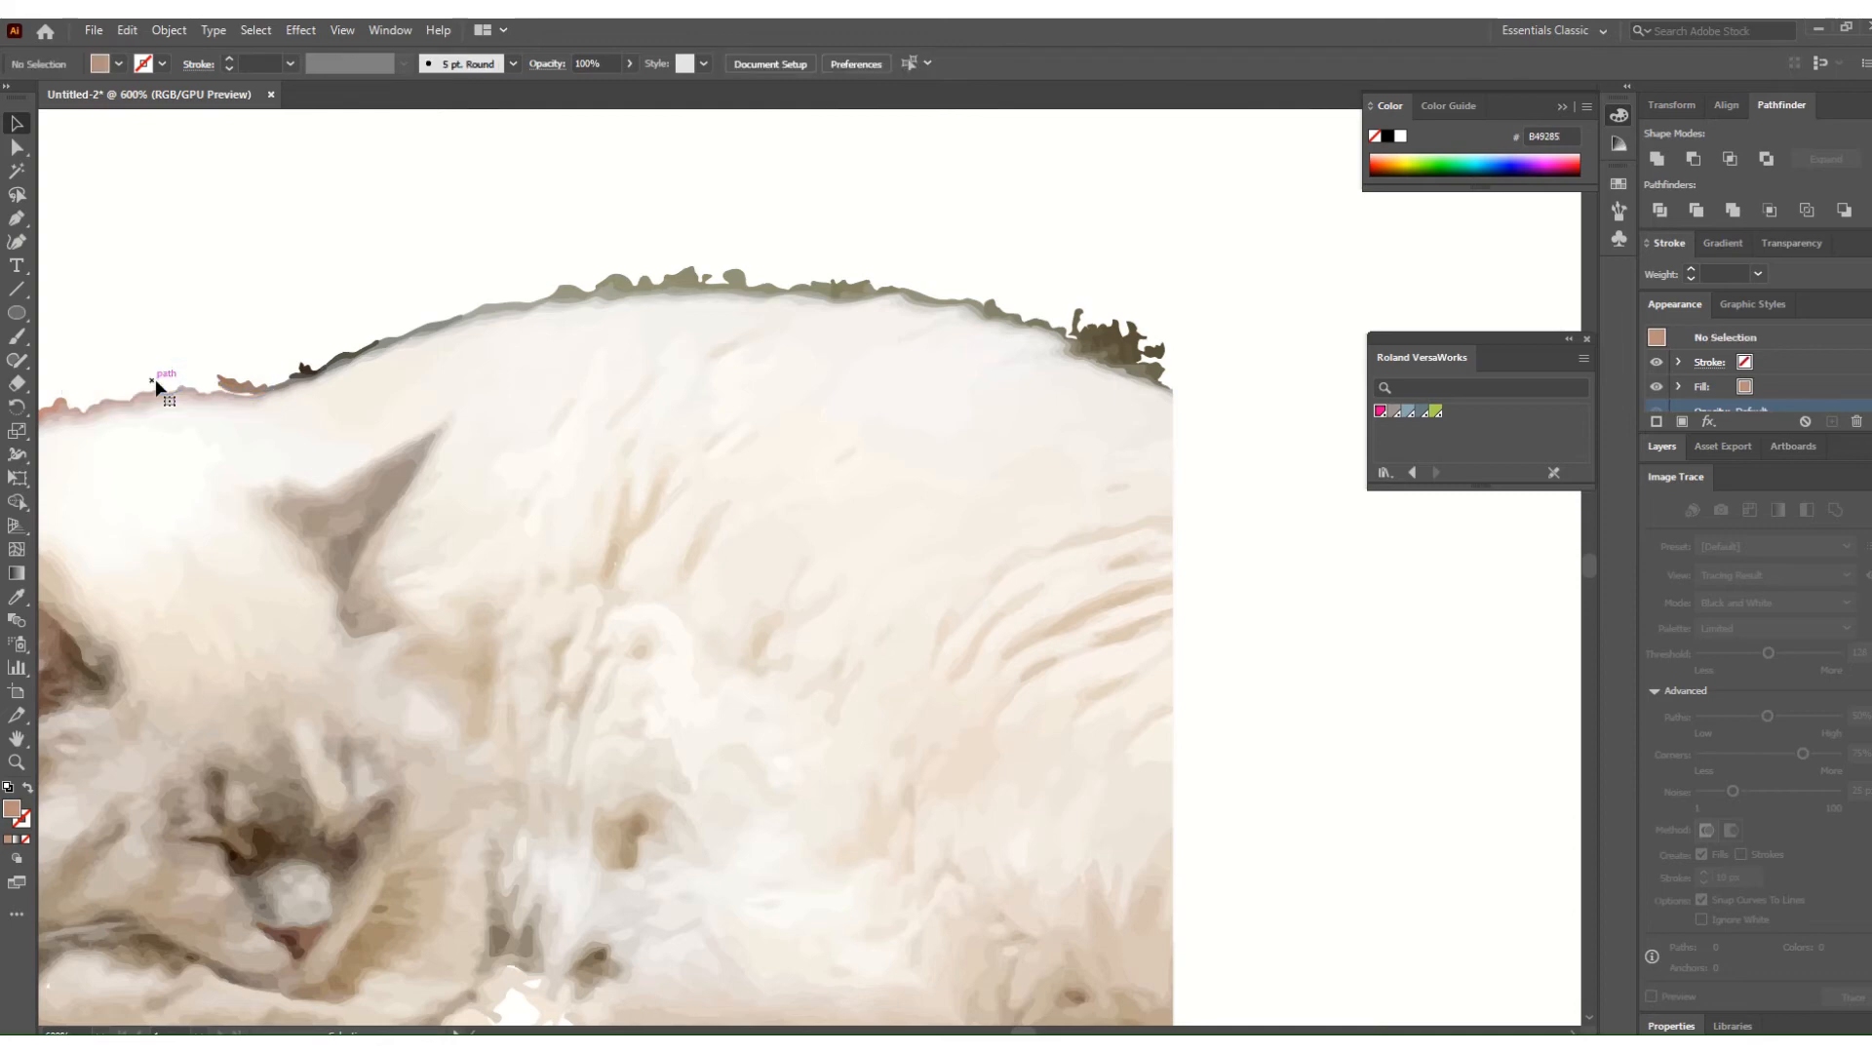
click(238, 383)
key(Delete)
Delete the dark leftover sofa pieces at the rear end of the cat's back, beside the photo's cut-off edge.
click(1131, 343)
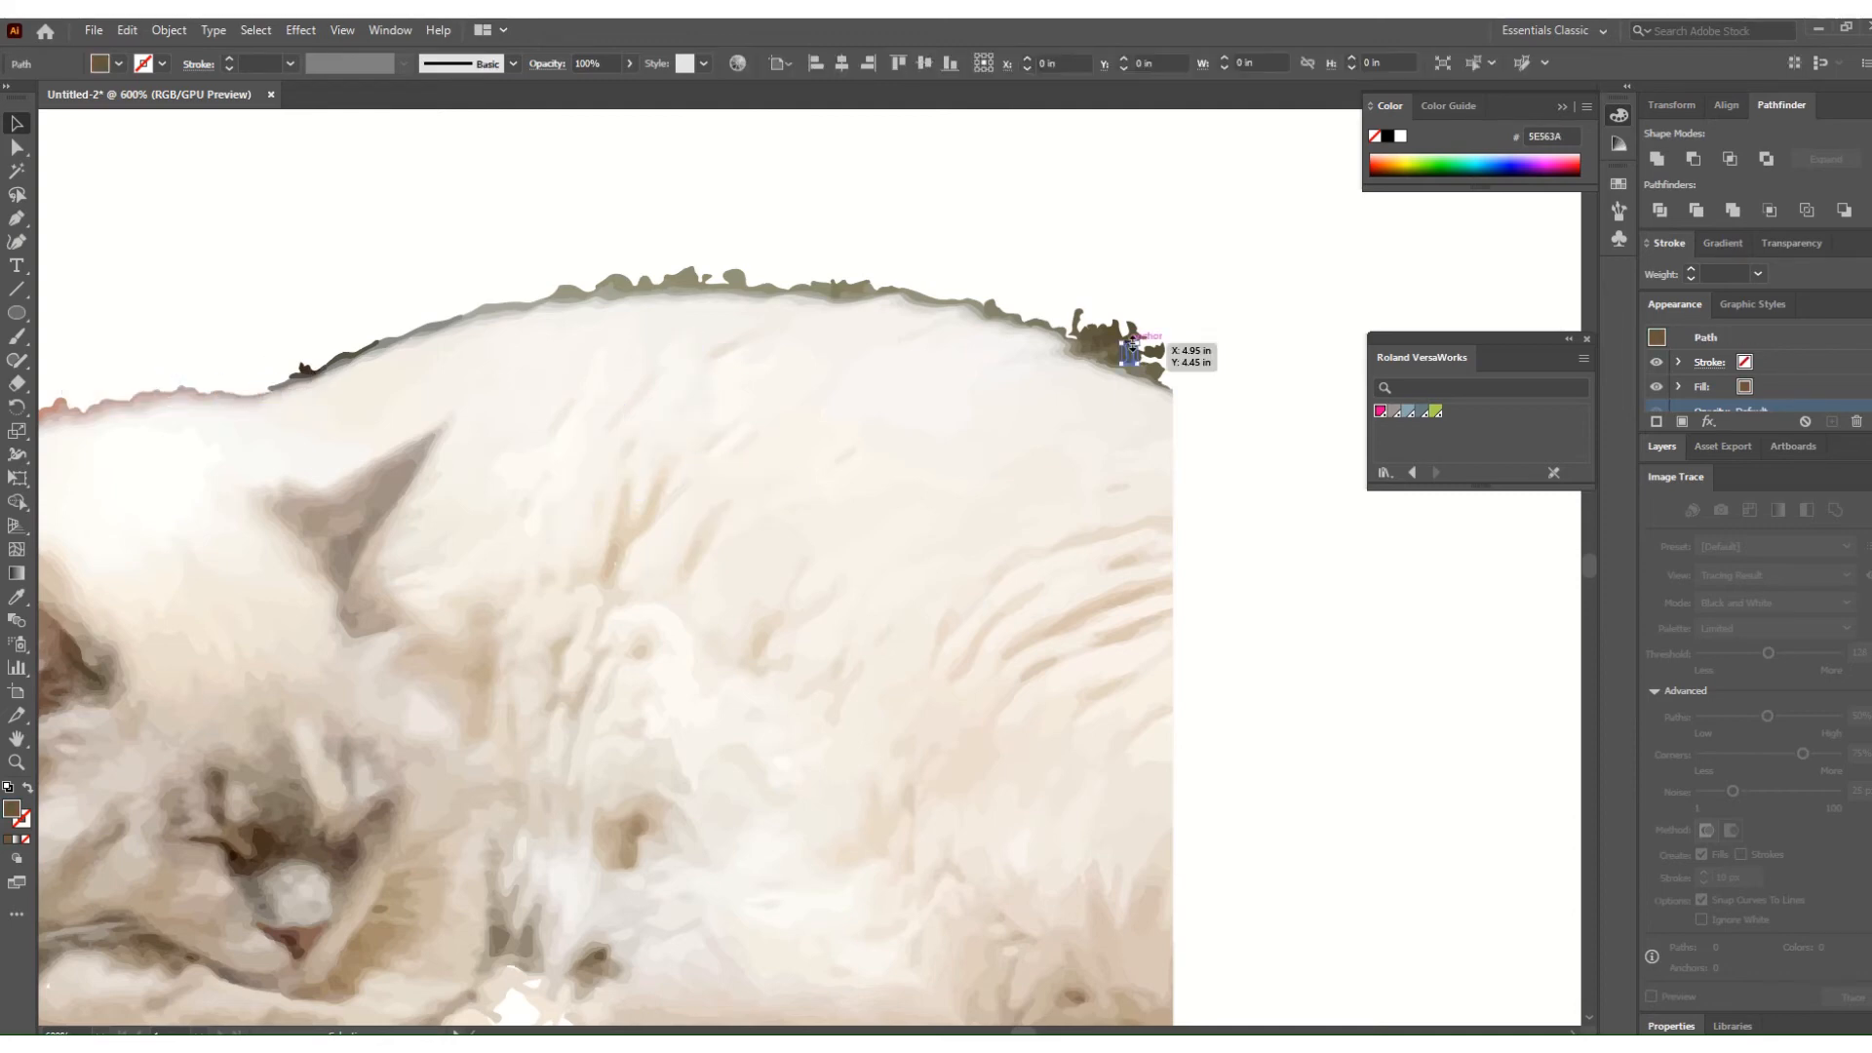
key(Delete)
click(1108, 337)
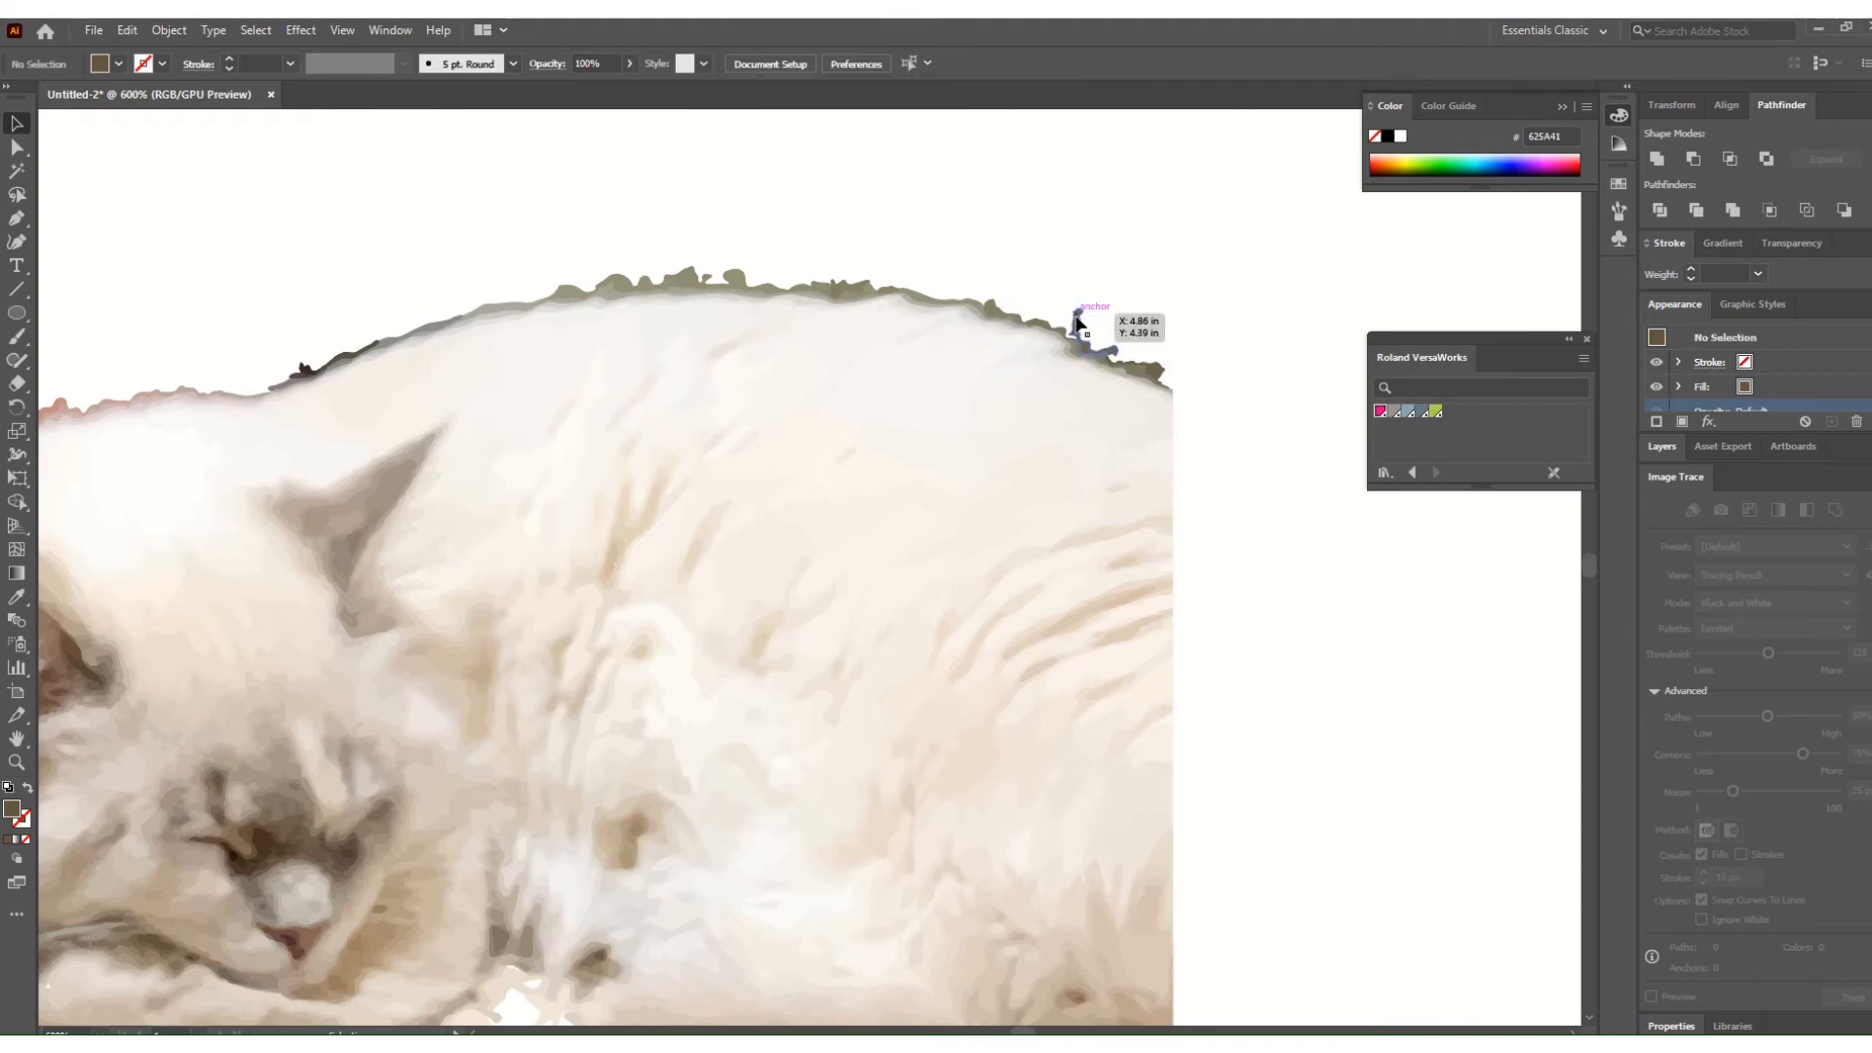
key(Delete)
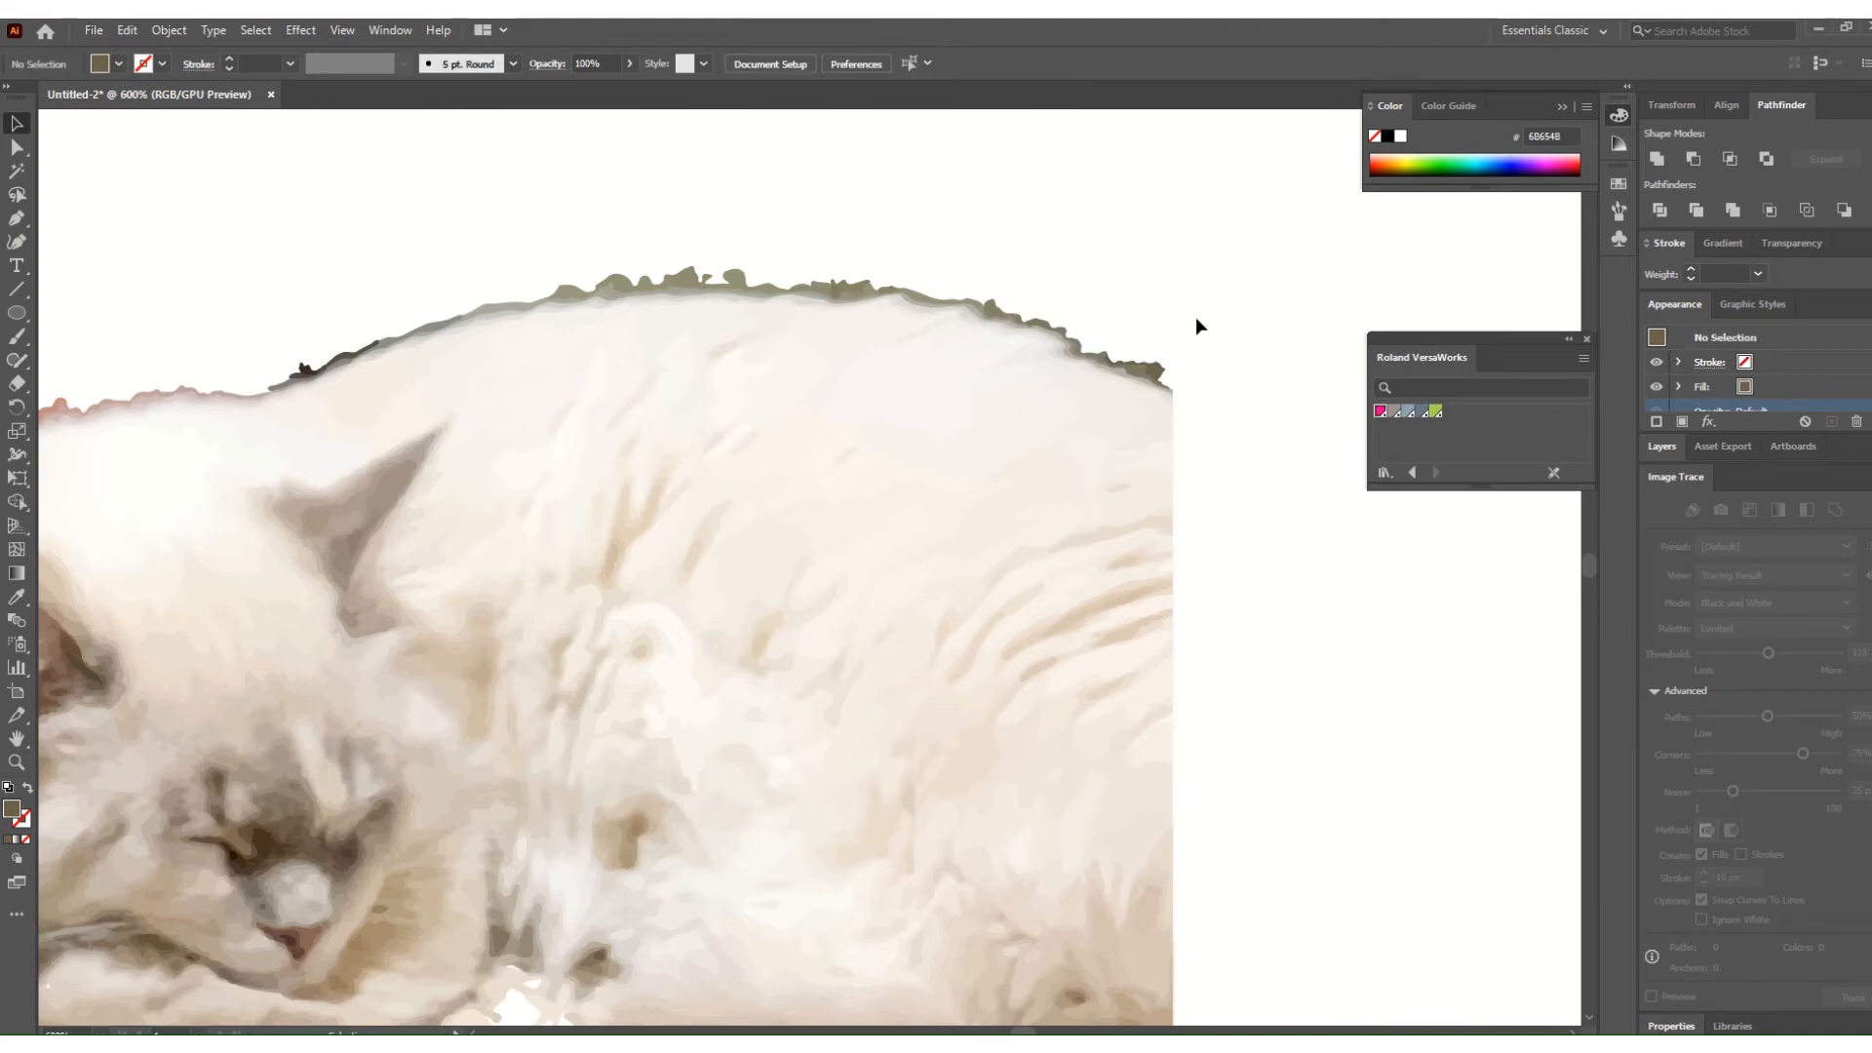
Select all of the cleaned-up cat's paths and group them.
scroll(1072, 614, down, 3)
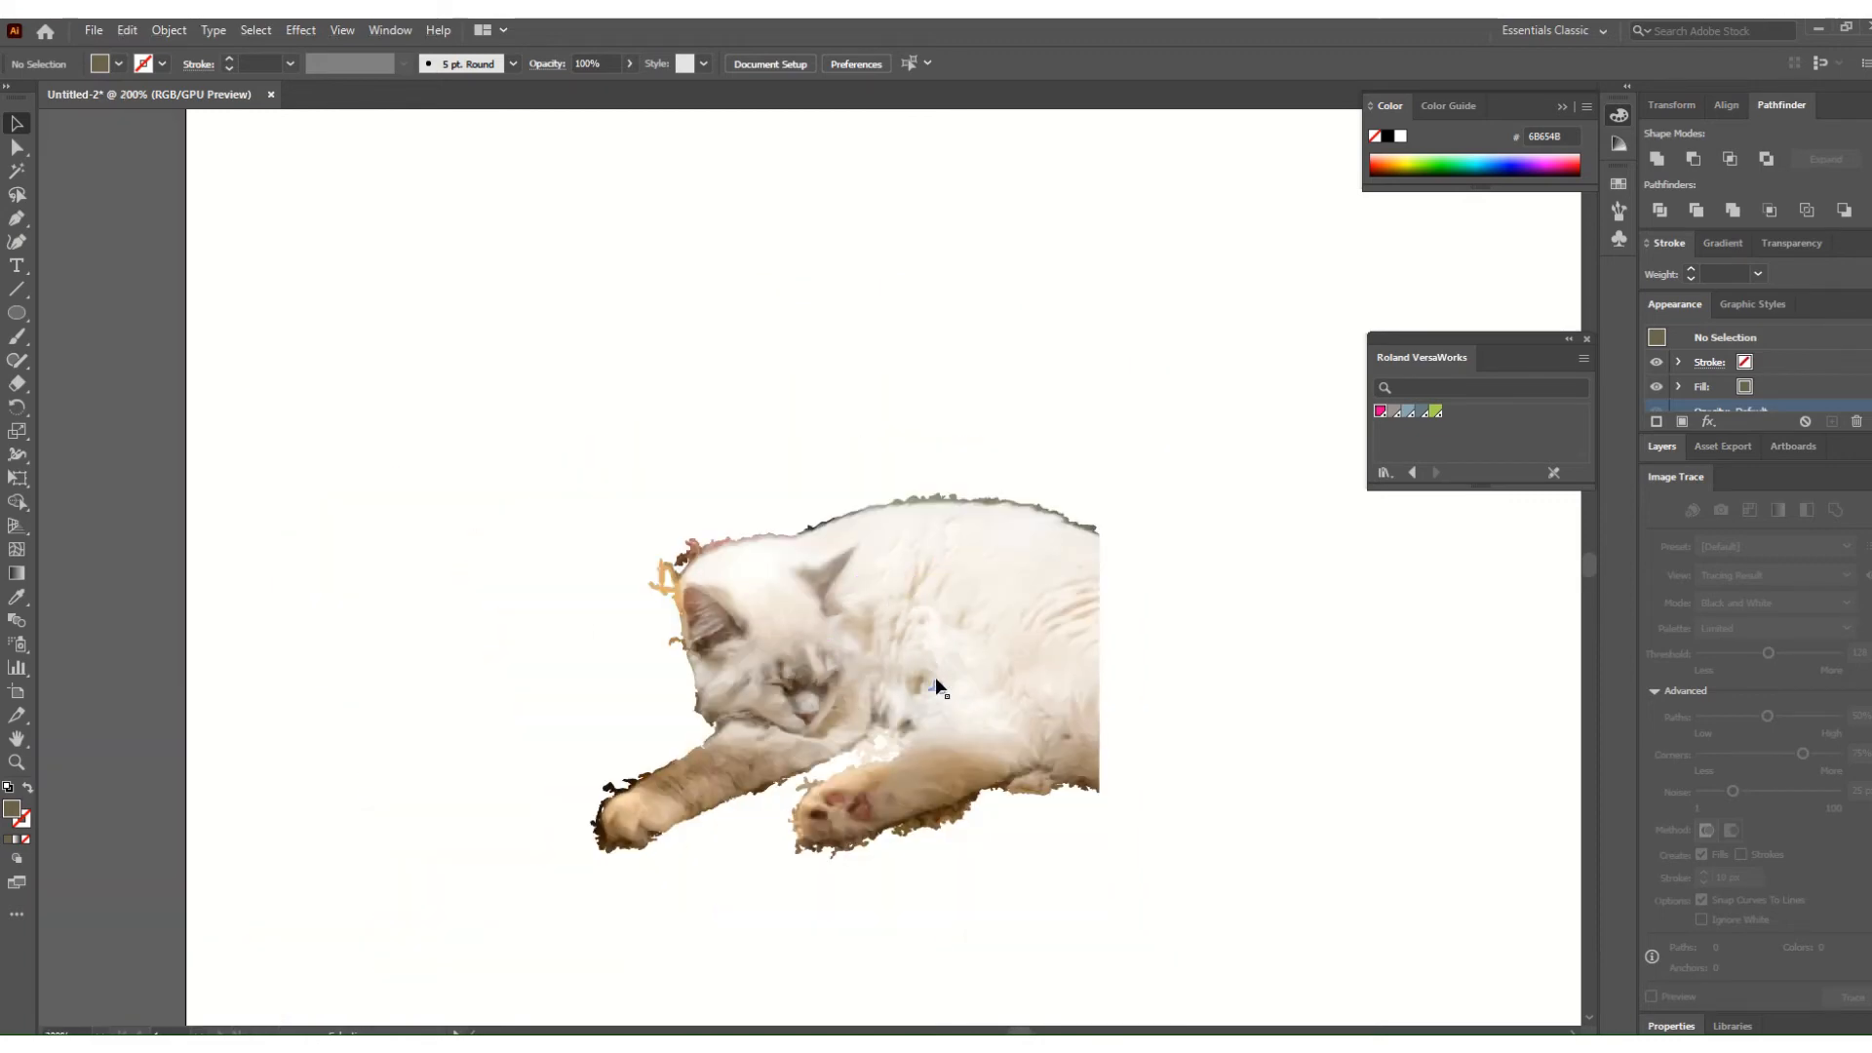
mouse_move(575, 489)
mouse_down()
mouse_move(1120, 793)
mouse_move(1236, 895)
mouse_up()
right_click(972, 647)
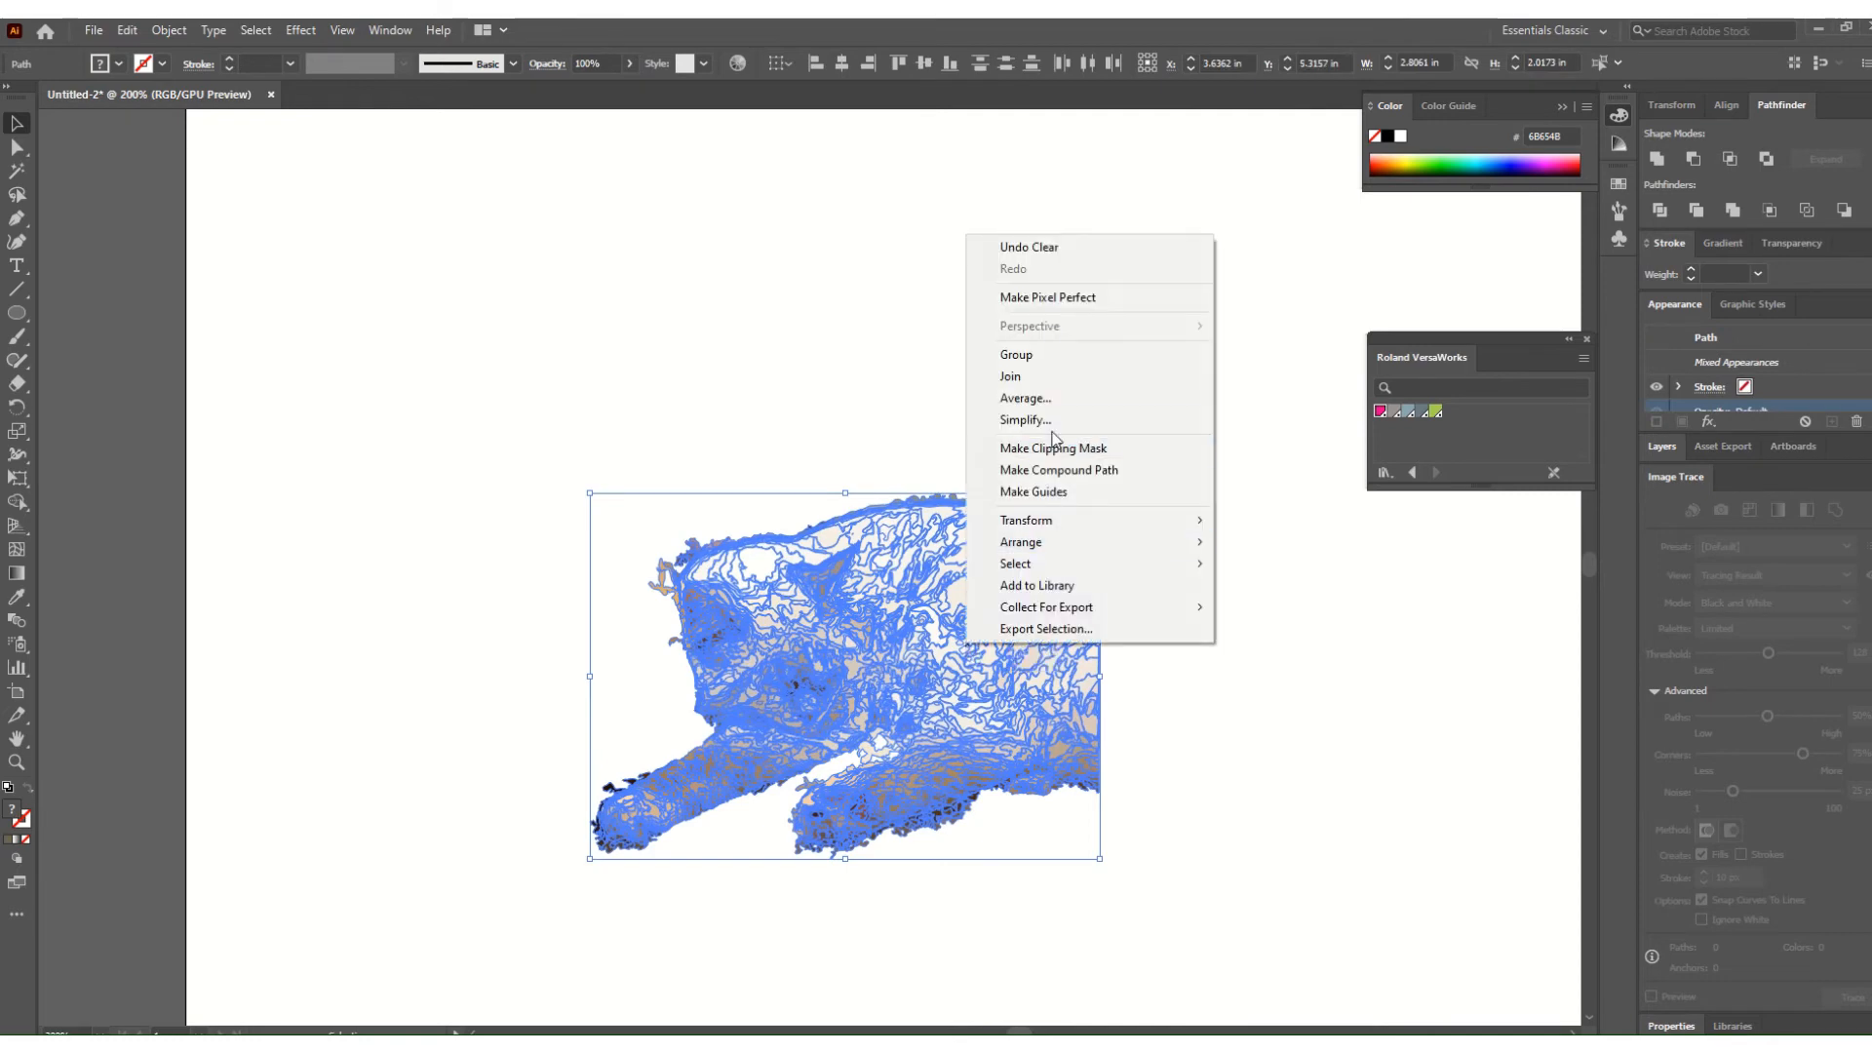
click(1023, 357)
click(1242, 418)
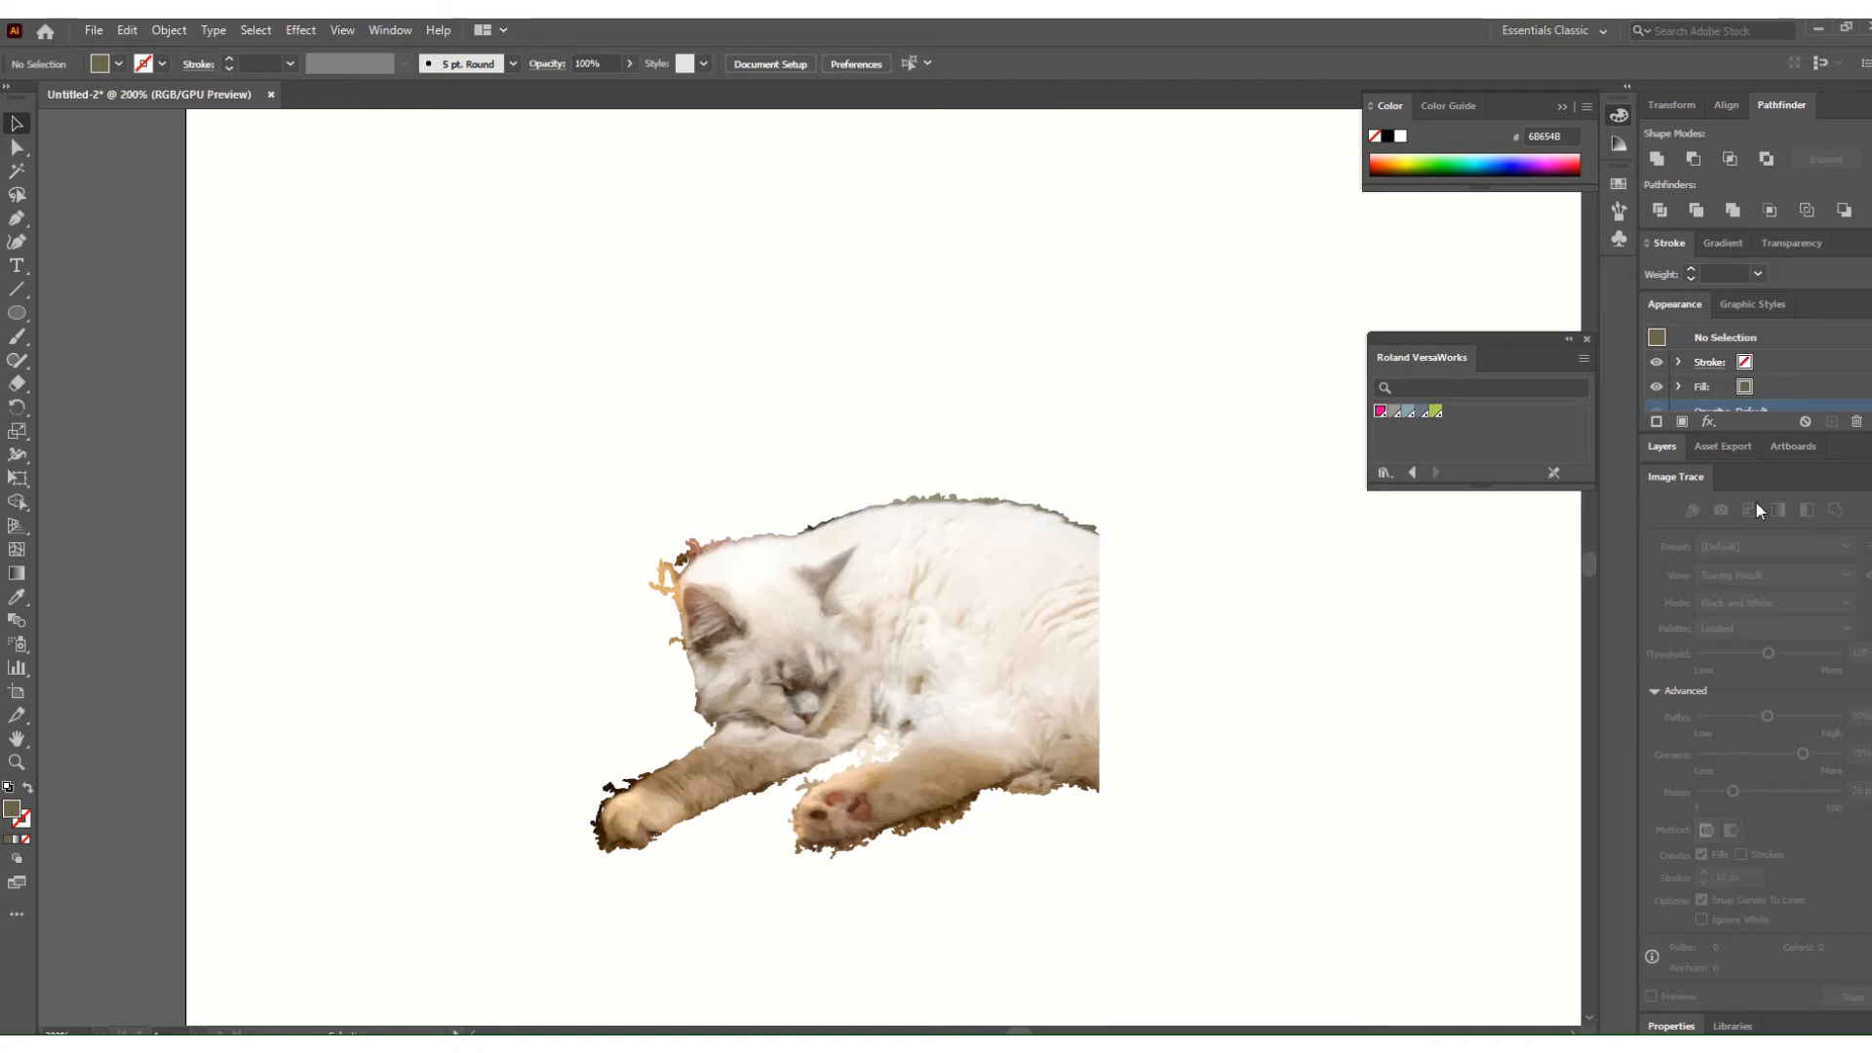
Duplicate Layer 1, lock and hide the original layer, and select the cat group on Layer 1 copy.
click(1662, 449)
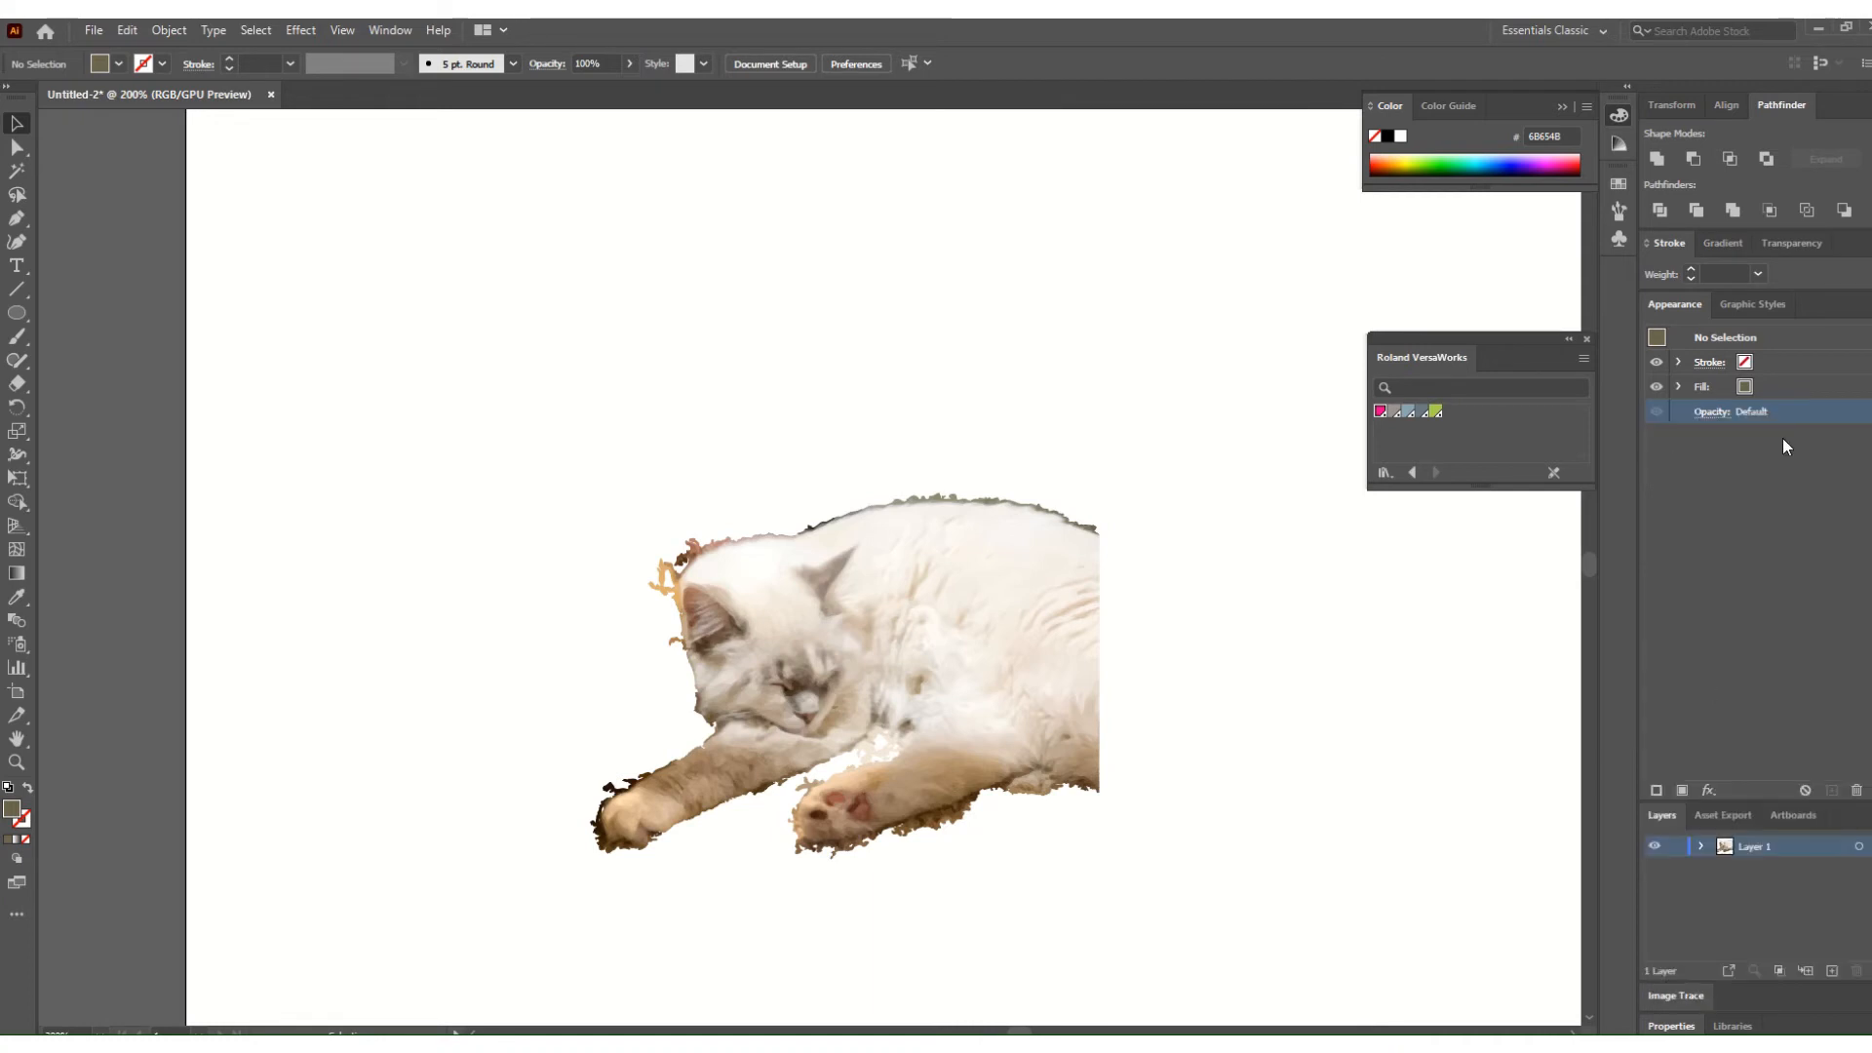
click(1735, 844)
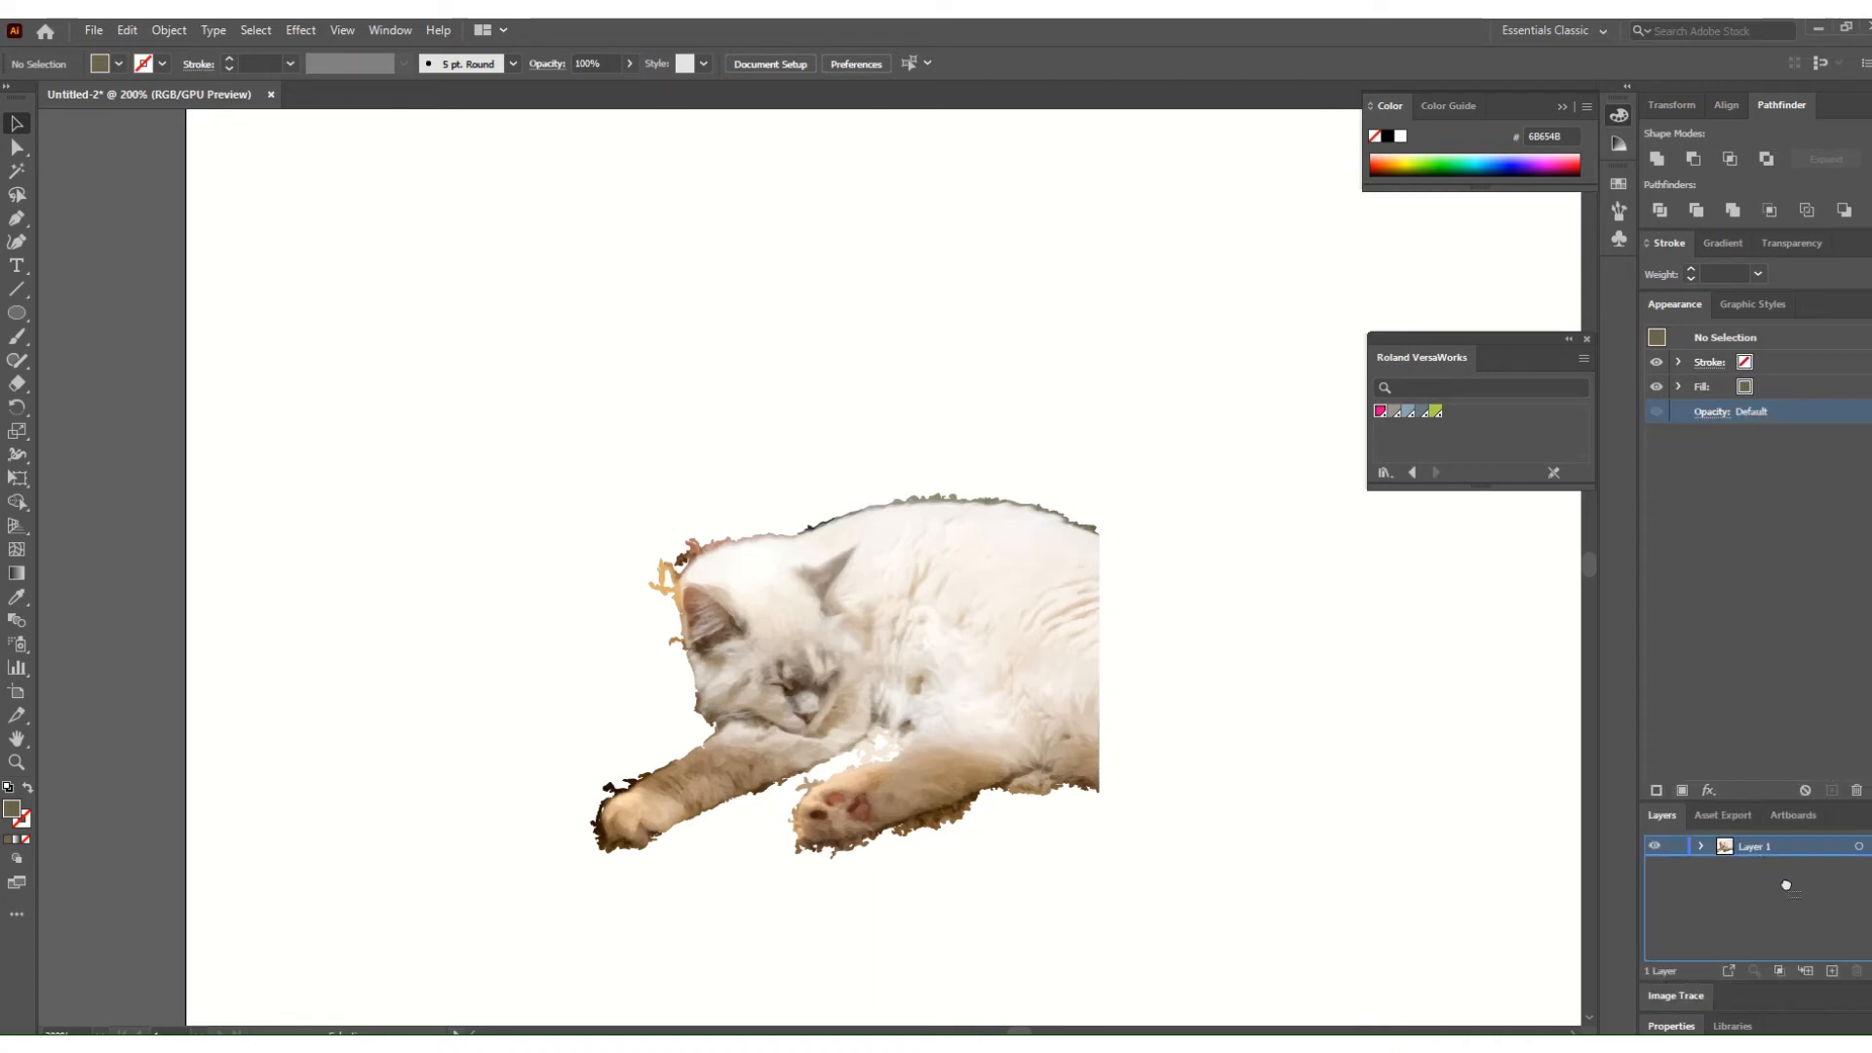
drag(1806, 973, 1806, 972)
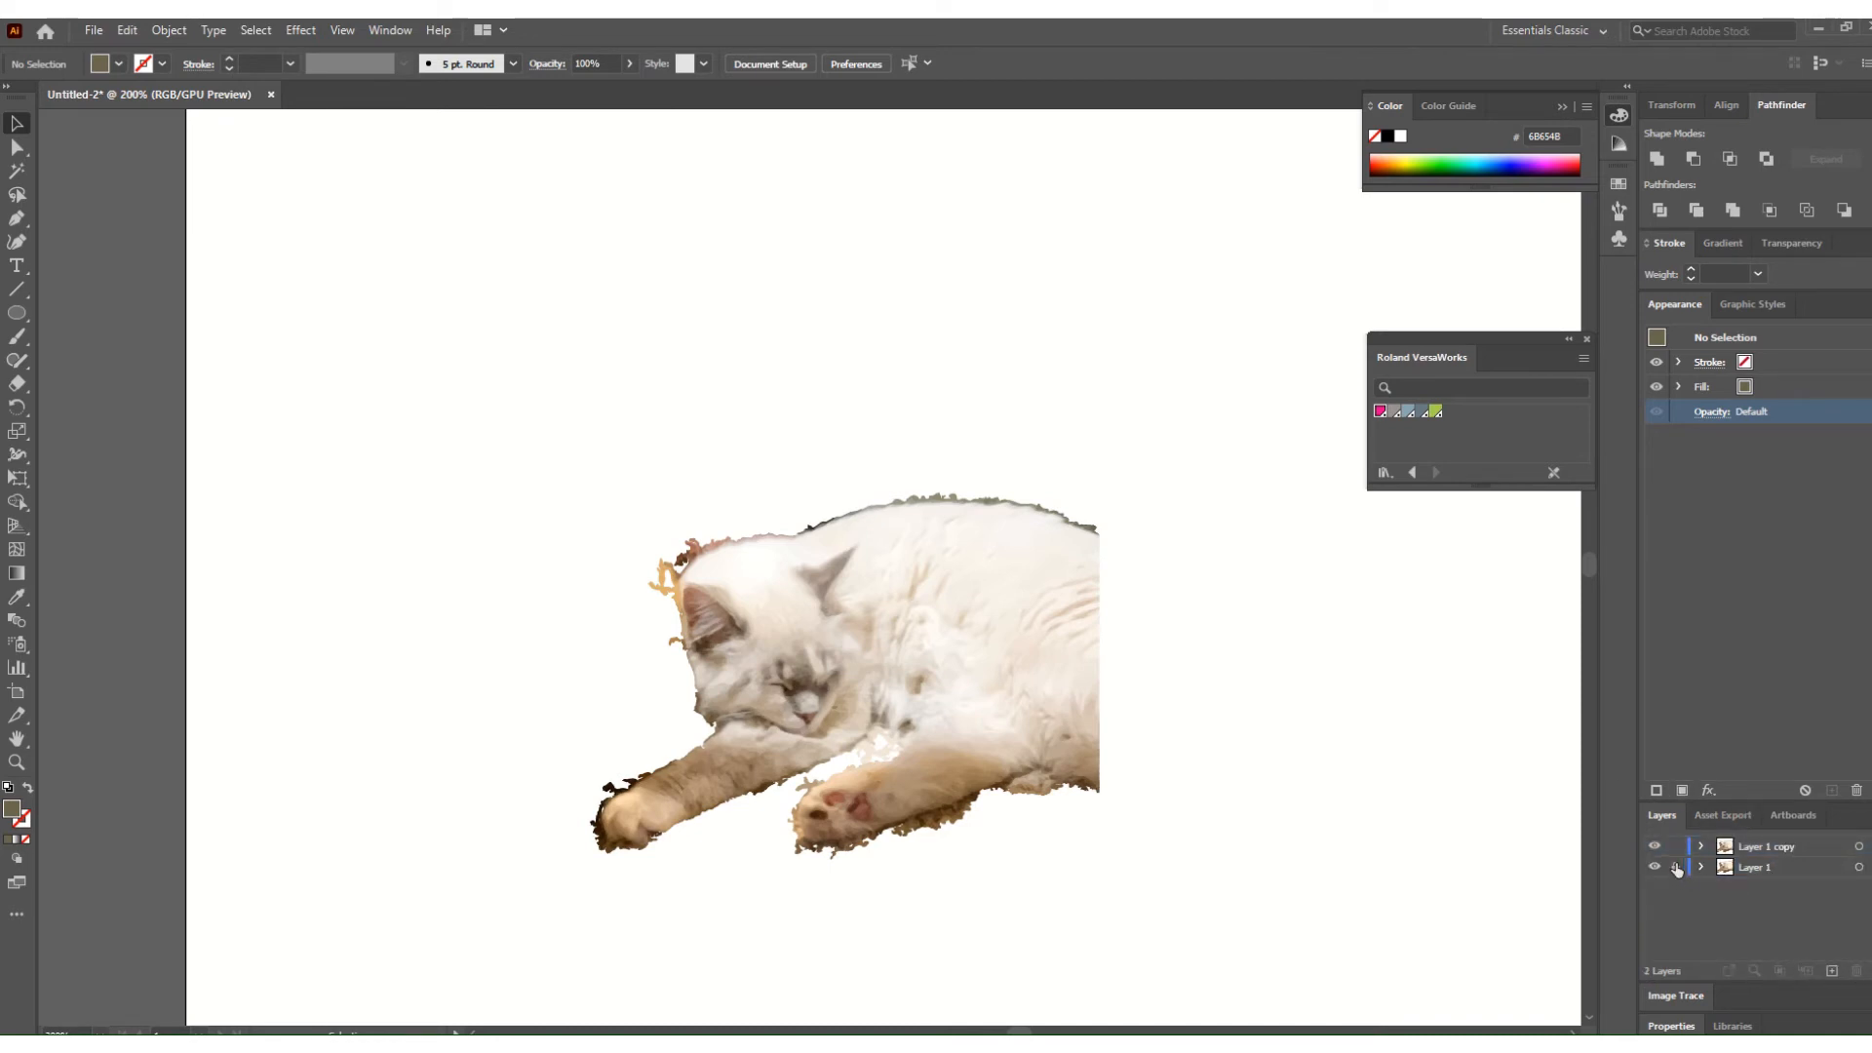
click(1745, 845)
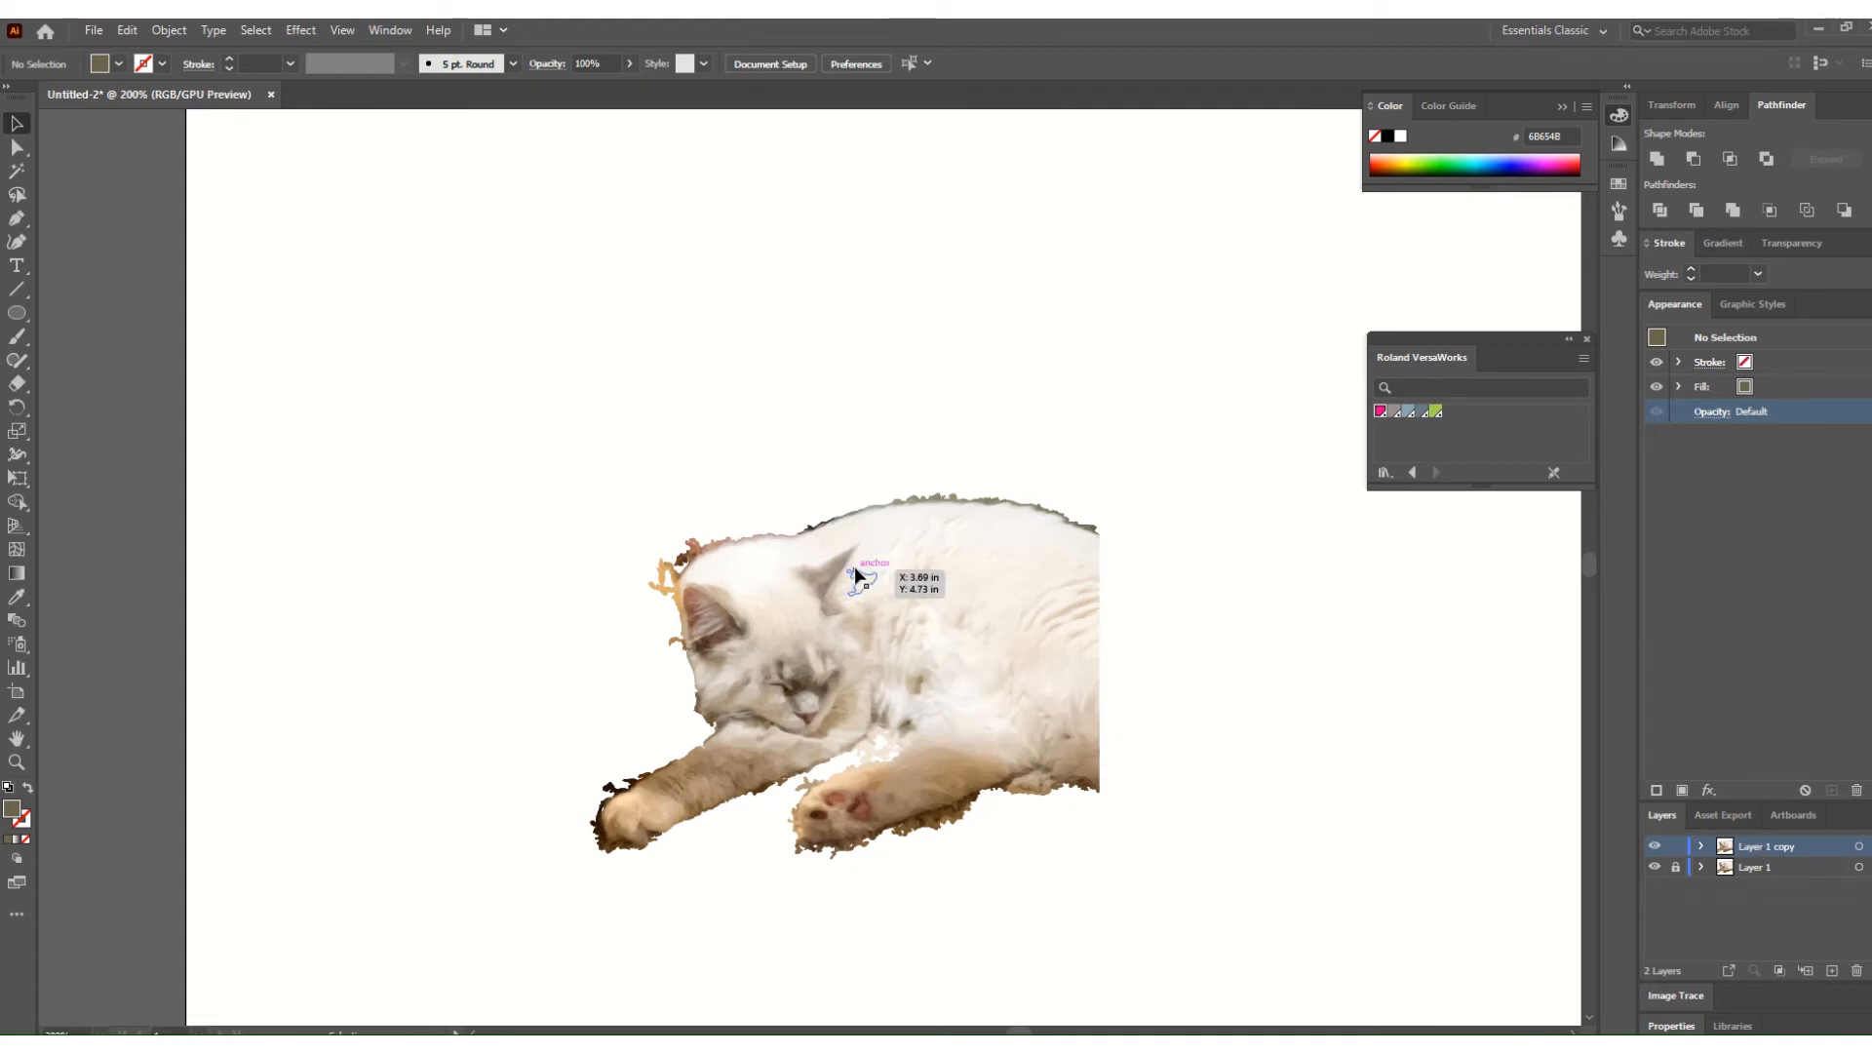
click(961, 565)
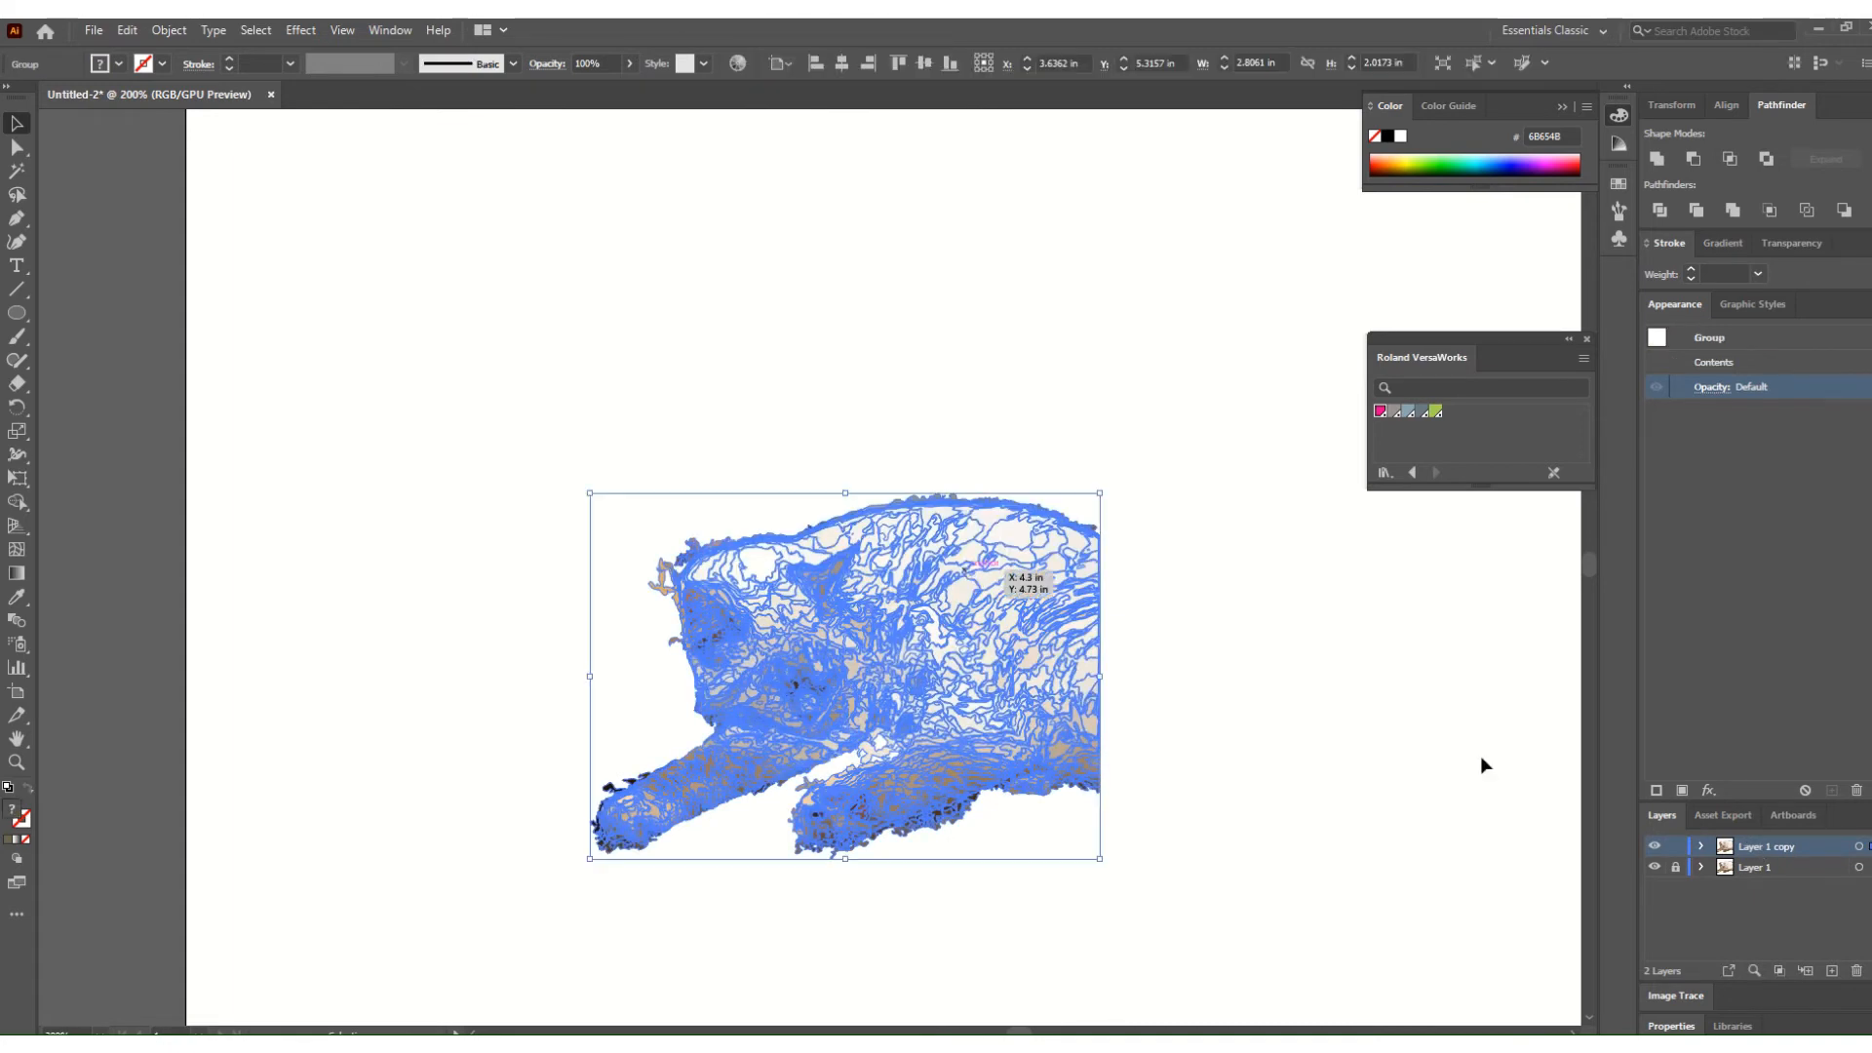
click(1655, 866)
Unite the copied cat's paths into one solid silhouette and swap its fill and stroke so only outlines are drawn.
click(174, 31)
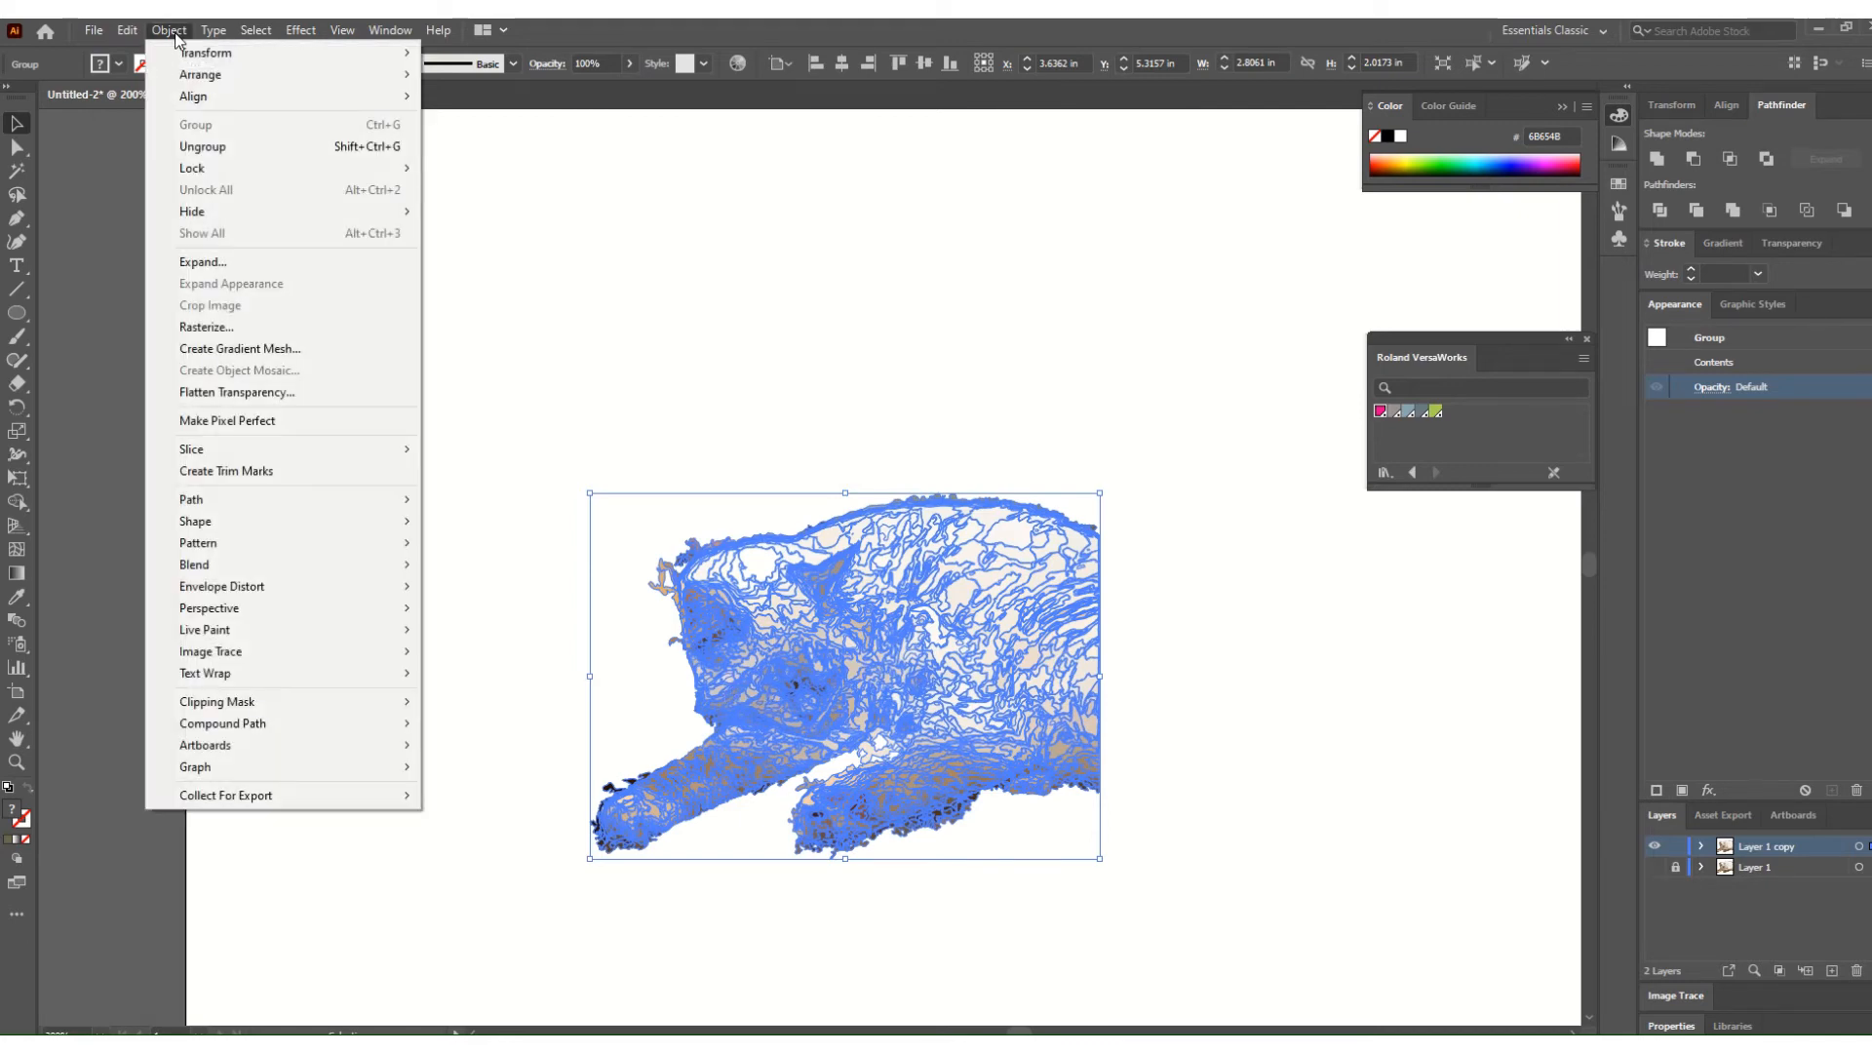
click(190, 261)
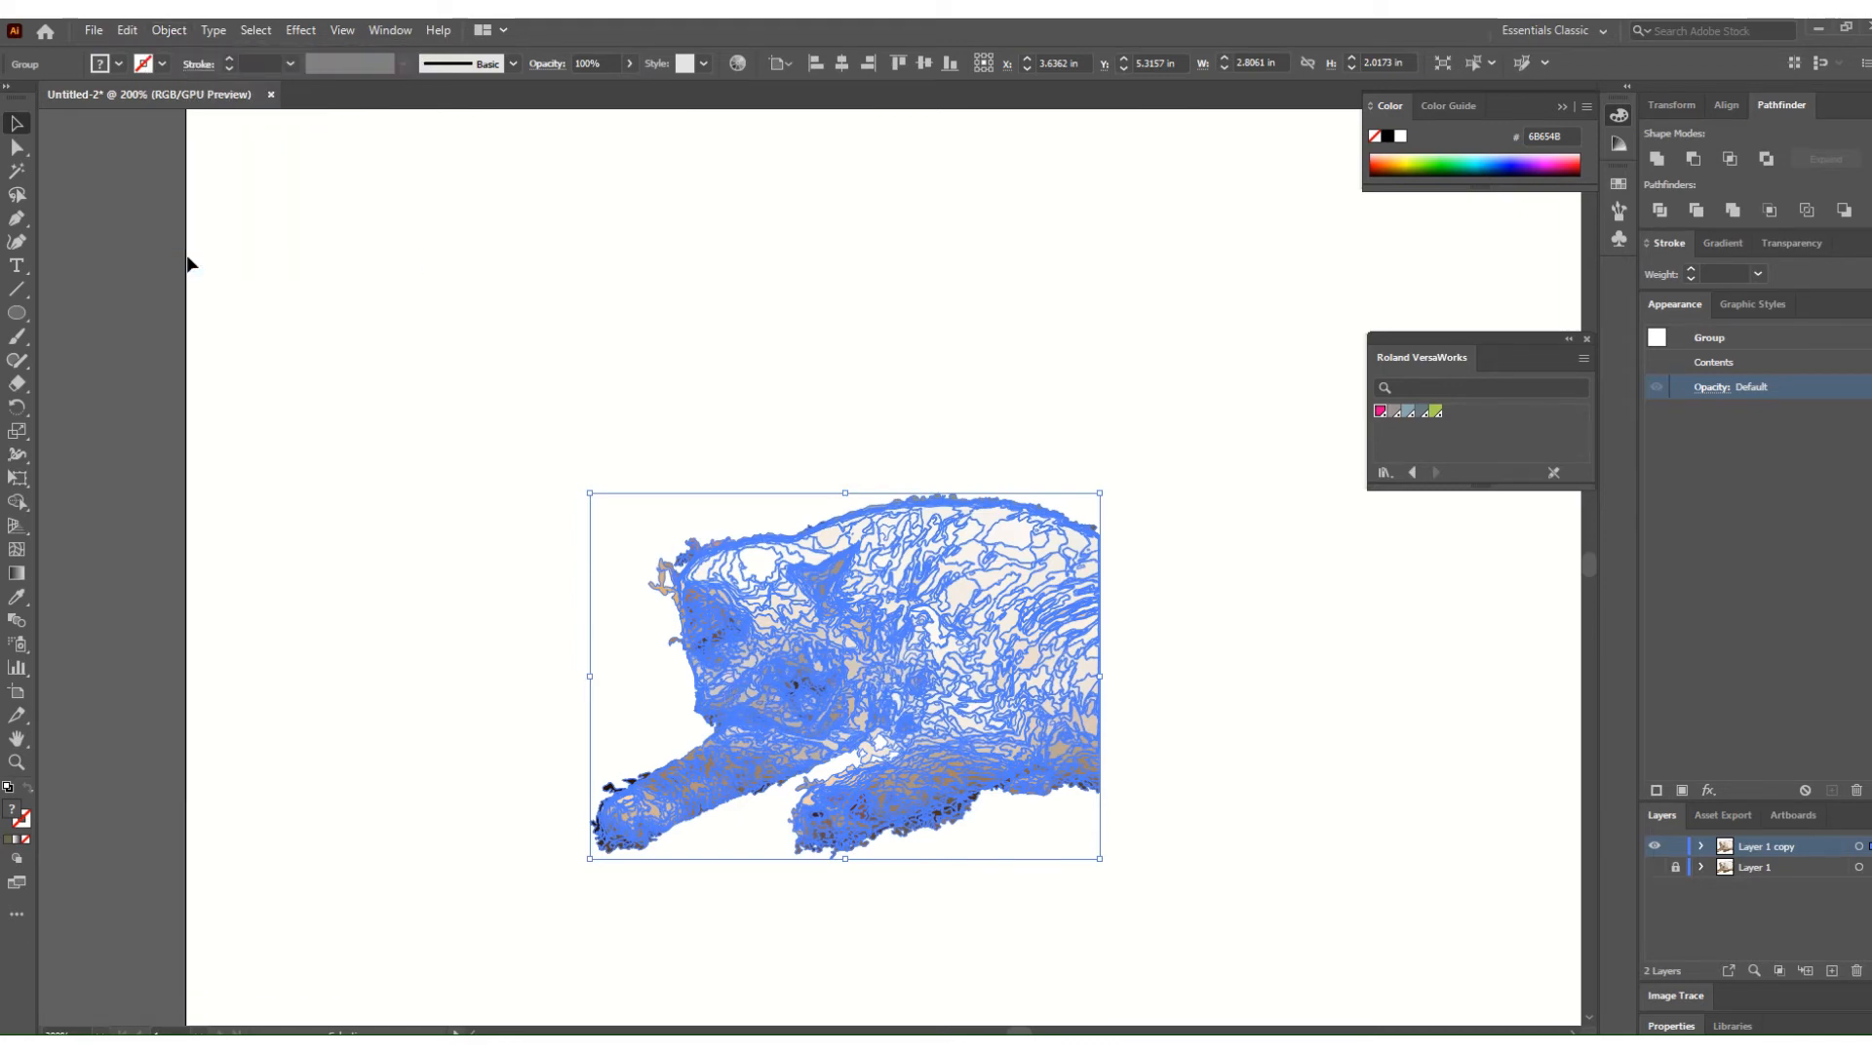
click(1658, 160)
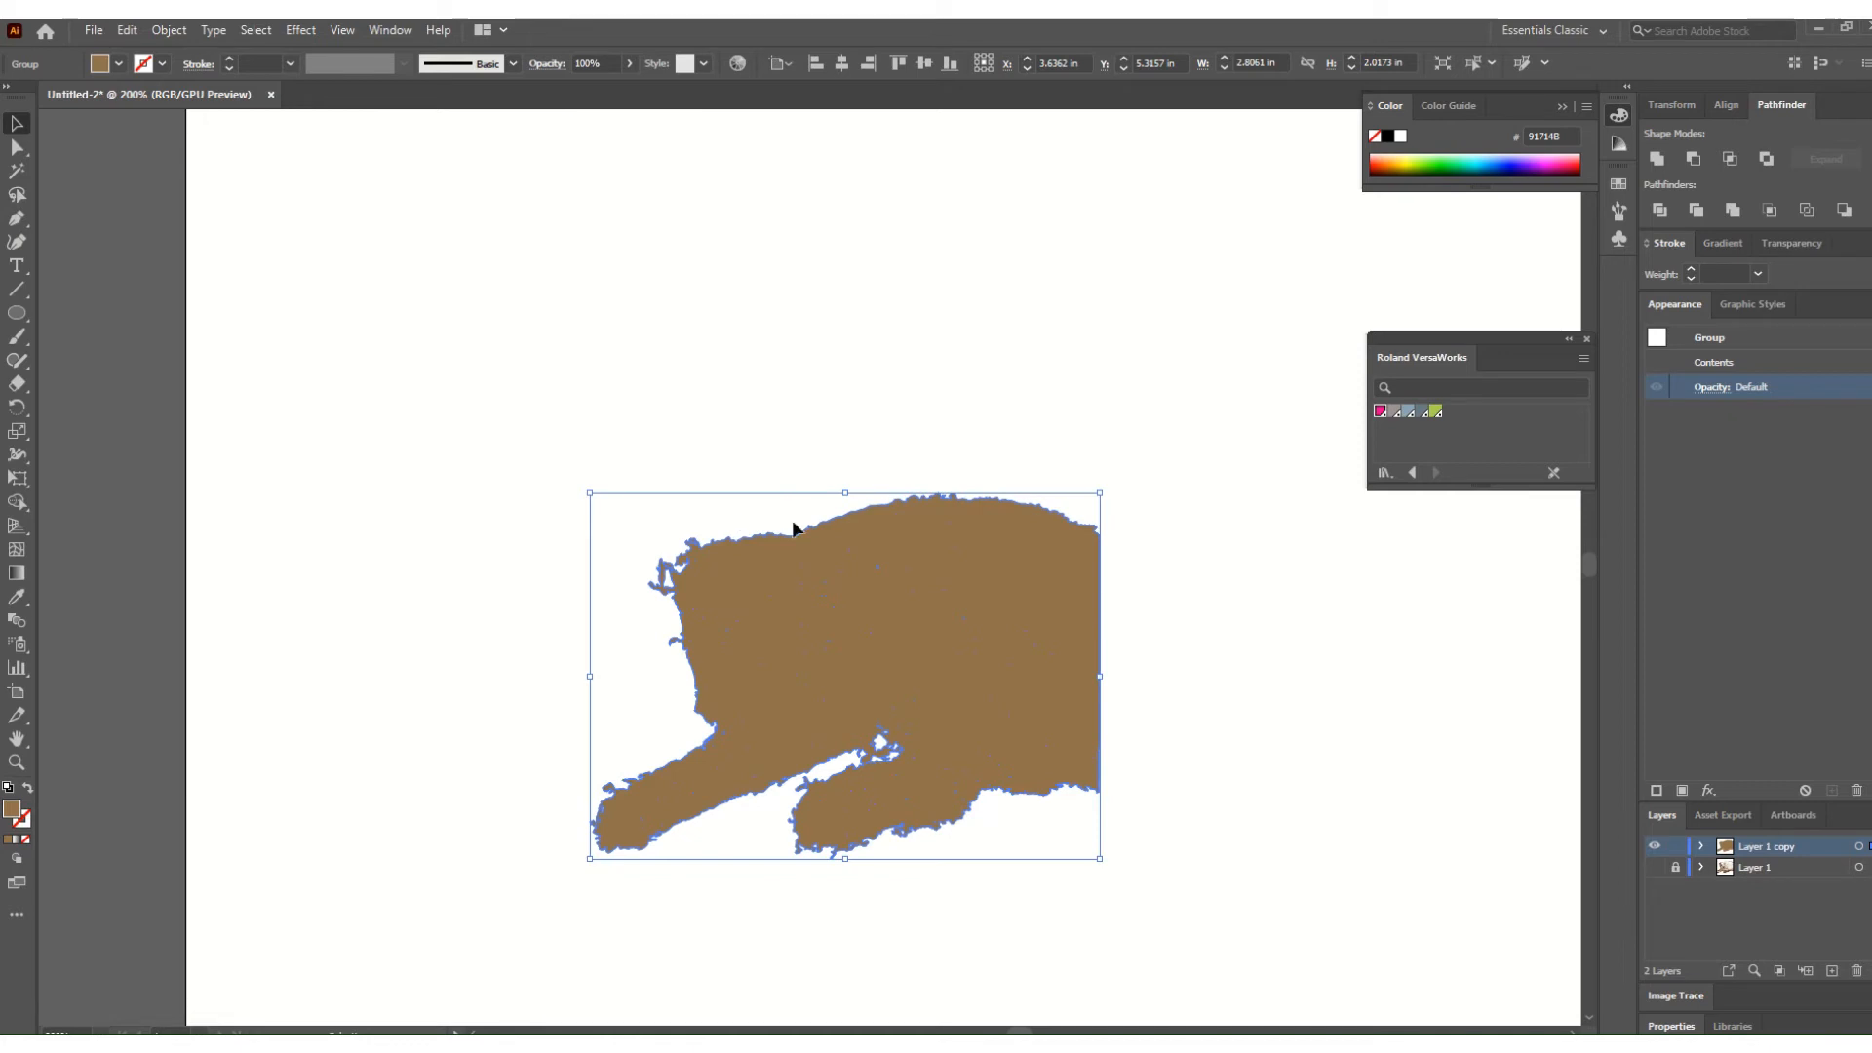
click(29, 791)
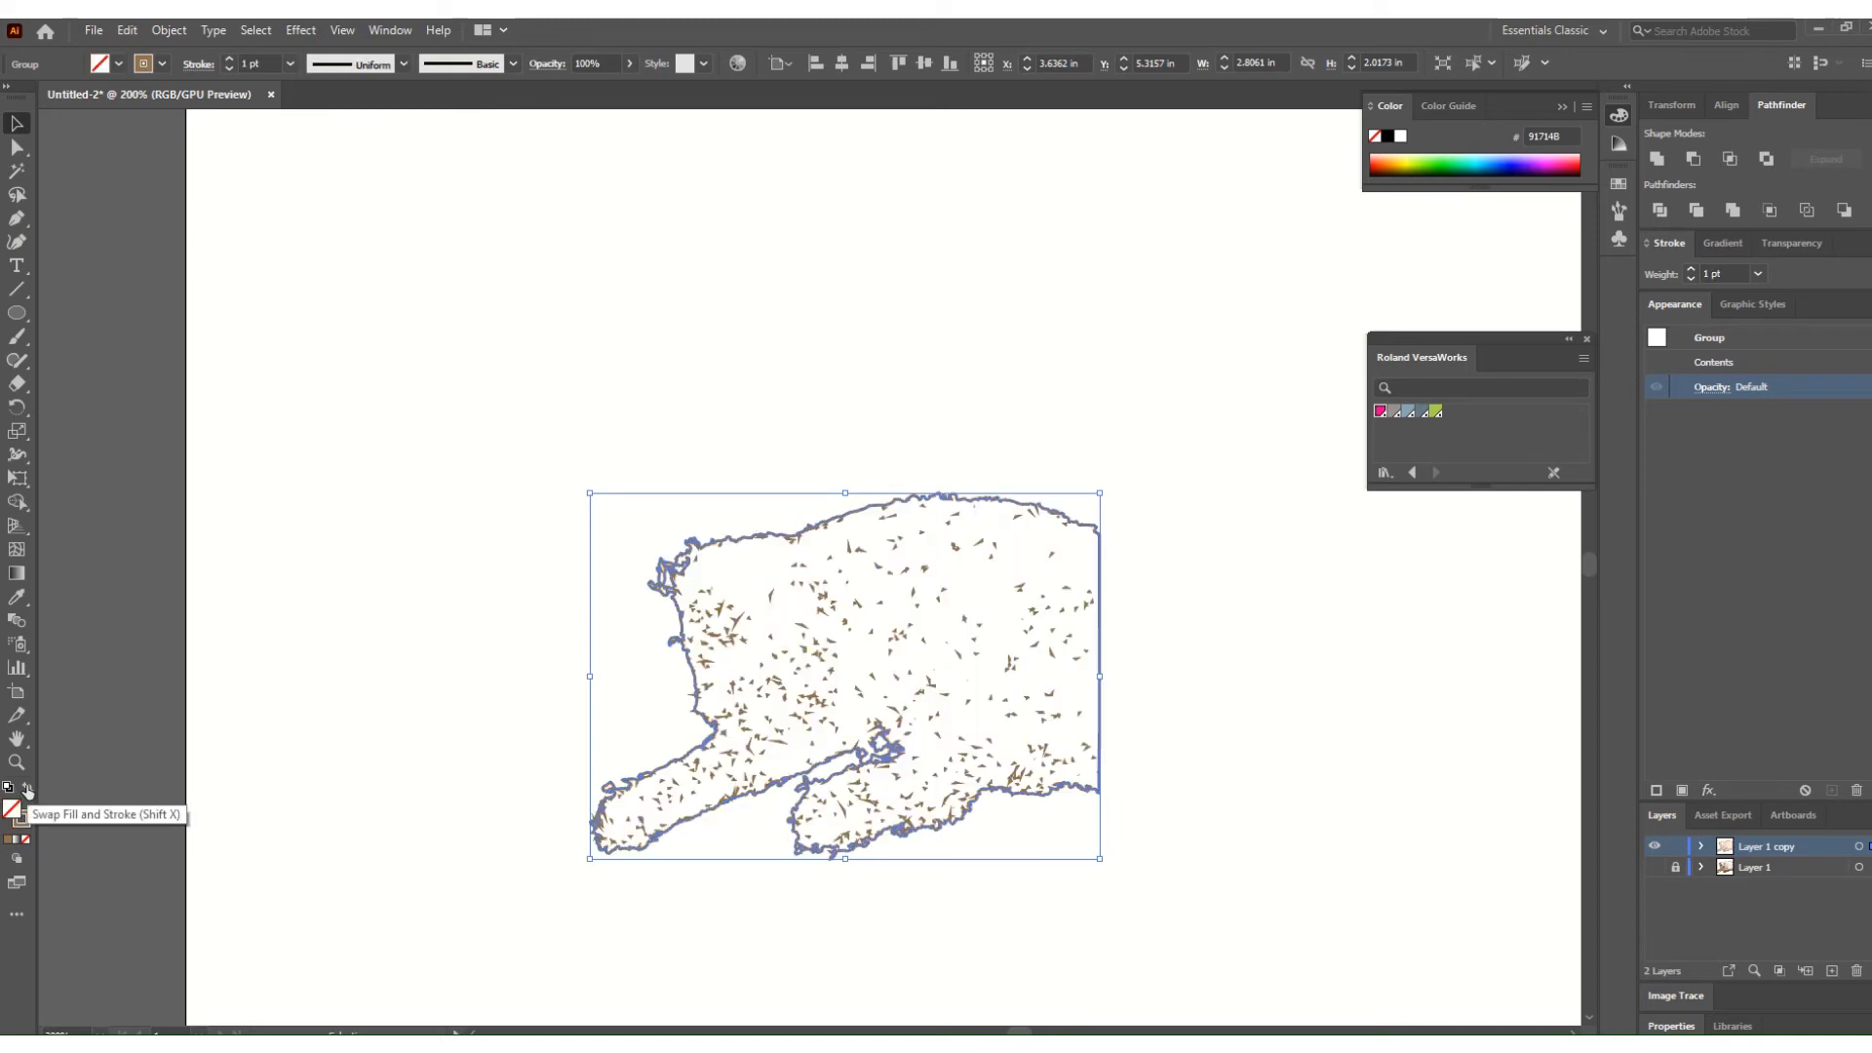
Ungroup the outlined cat silhouette and release its compound path into separate paths.
right_click(813, 543)
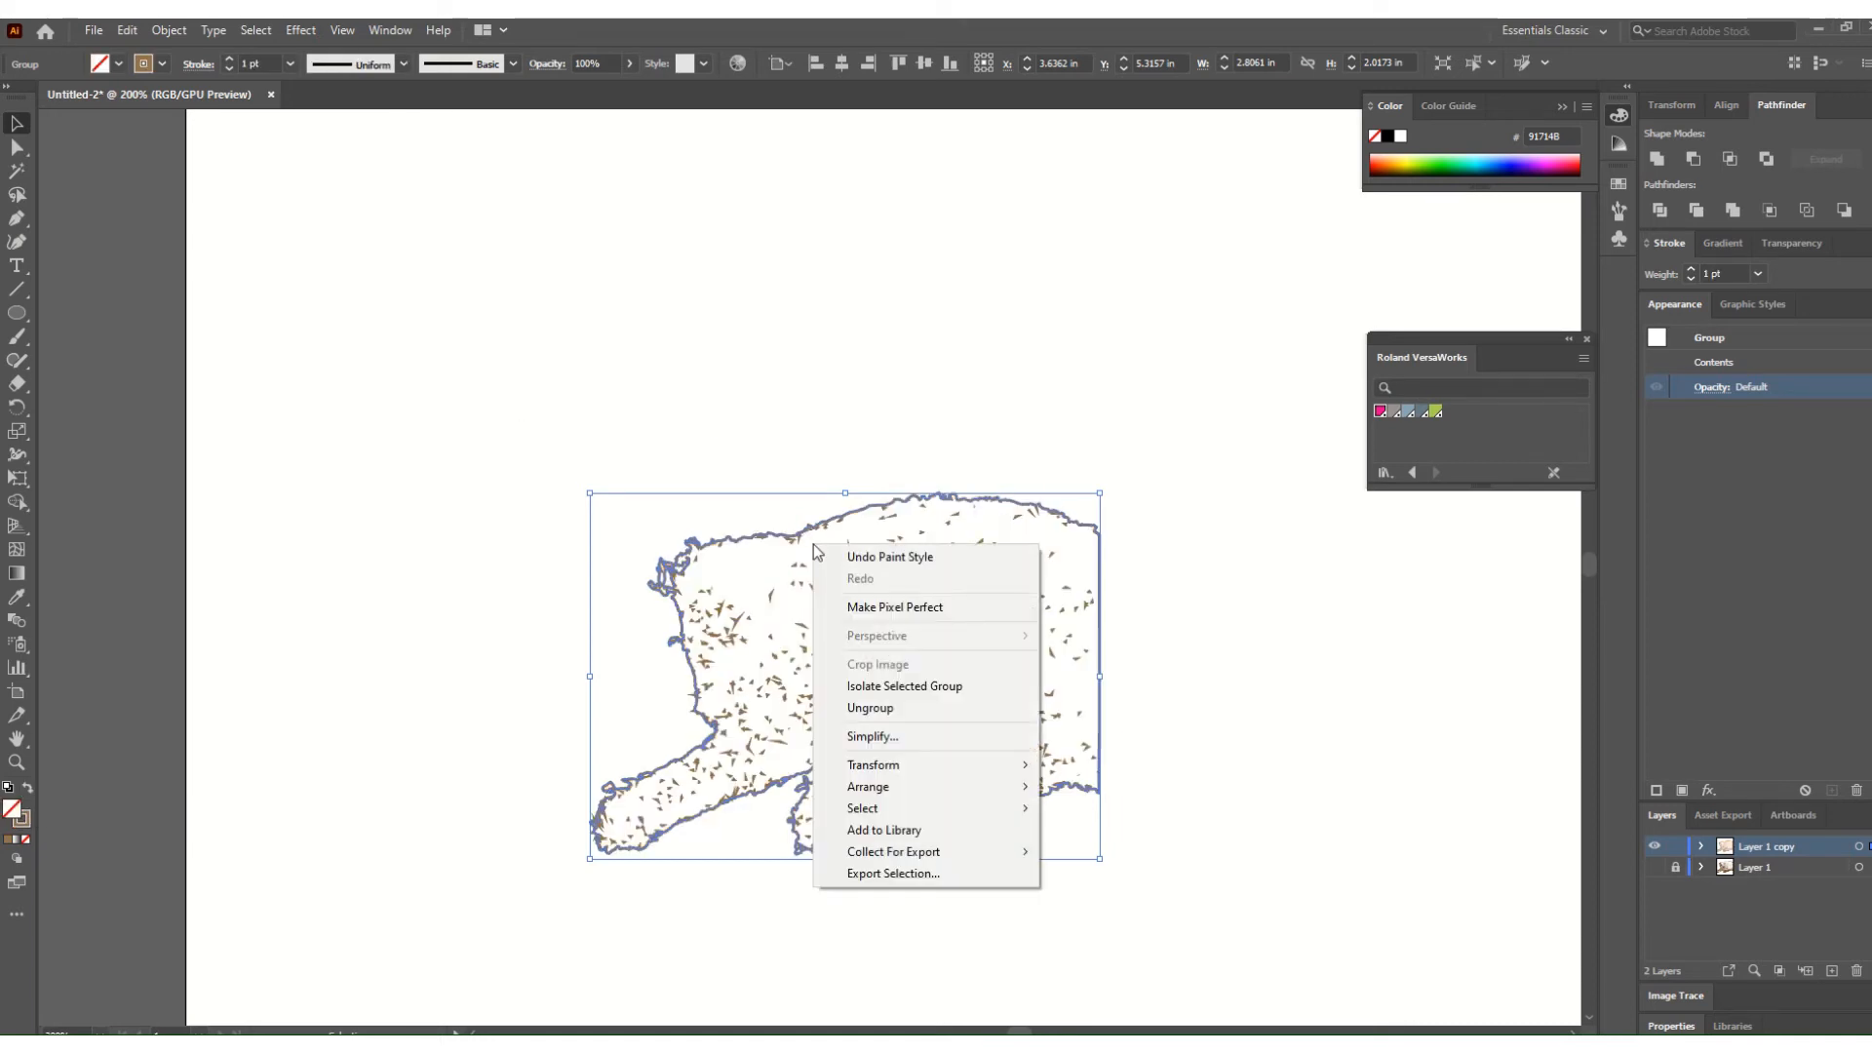
click(882, 709)
click(1241, 635)
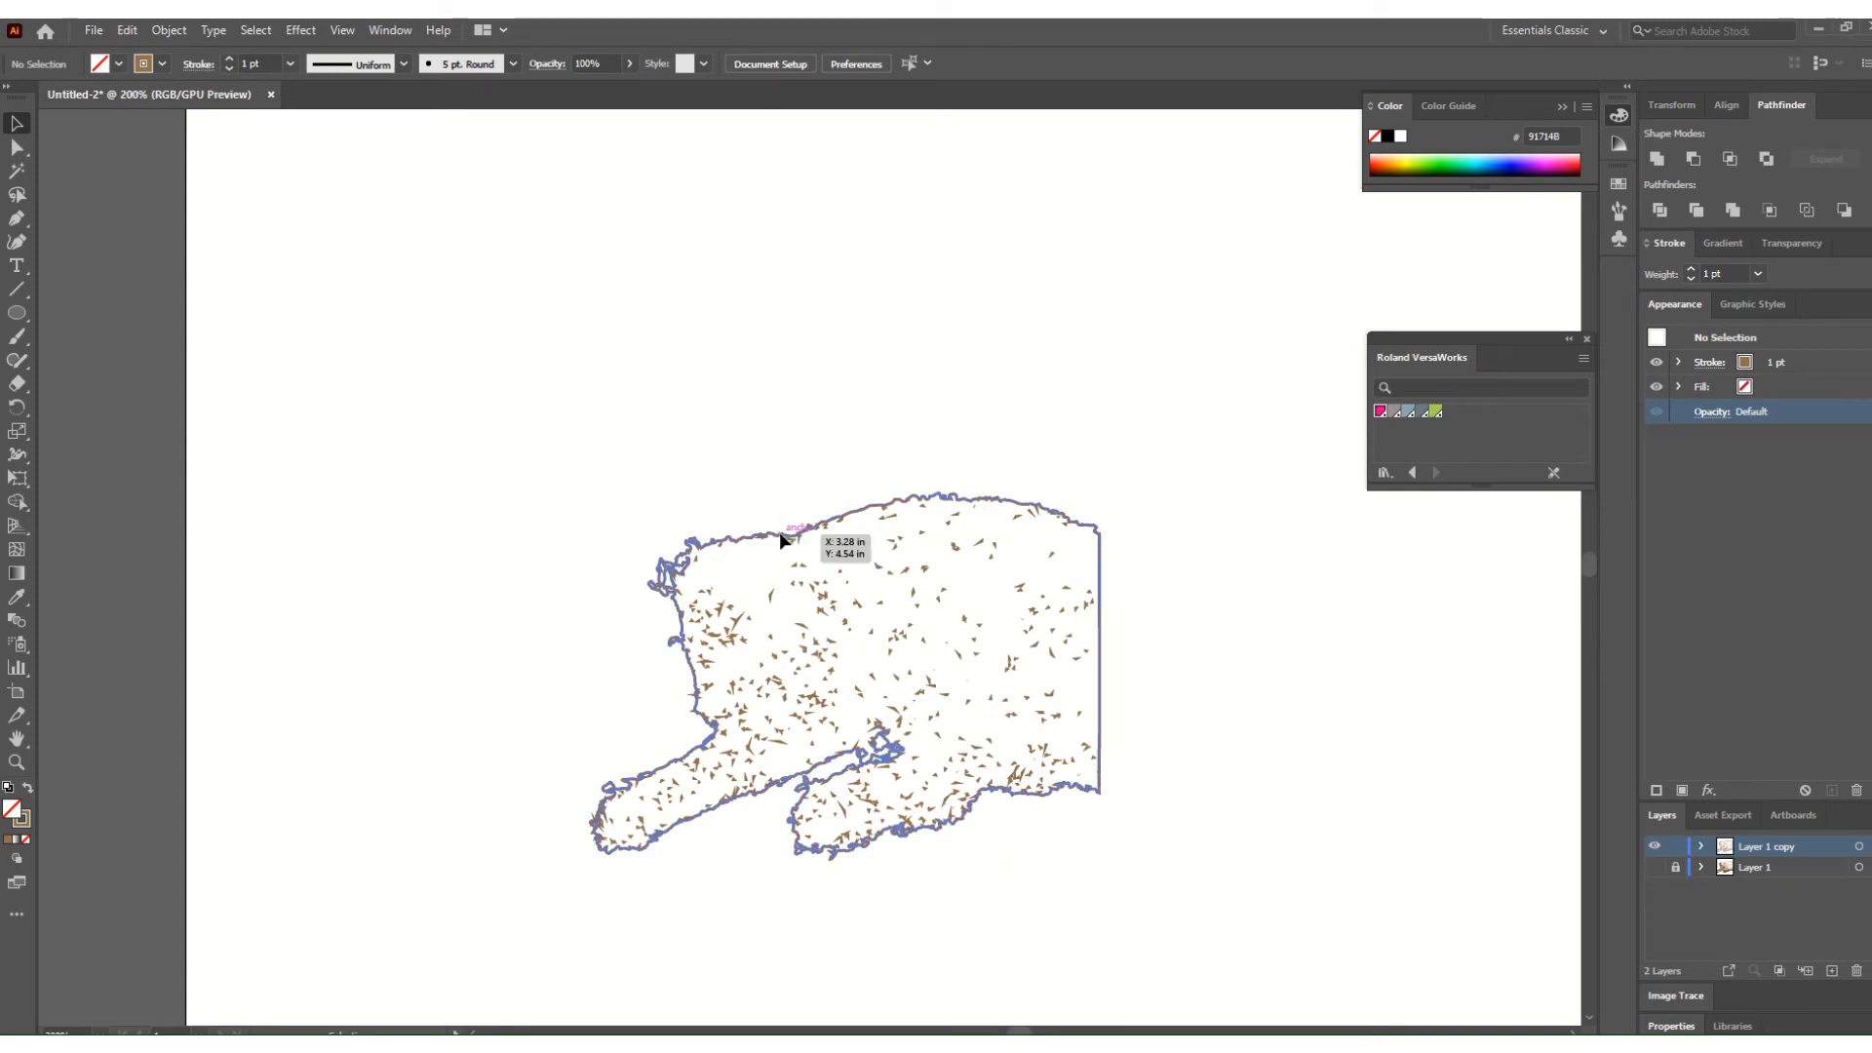
drag(780, 539, 444, 227)
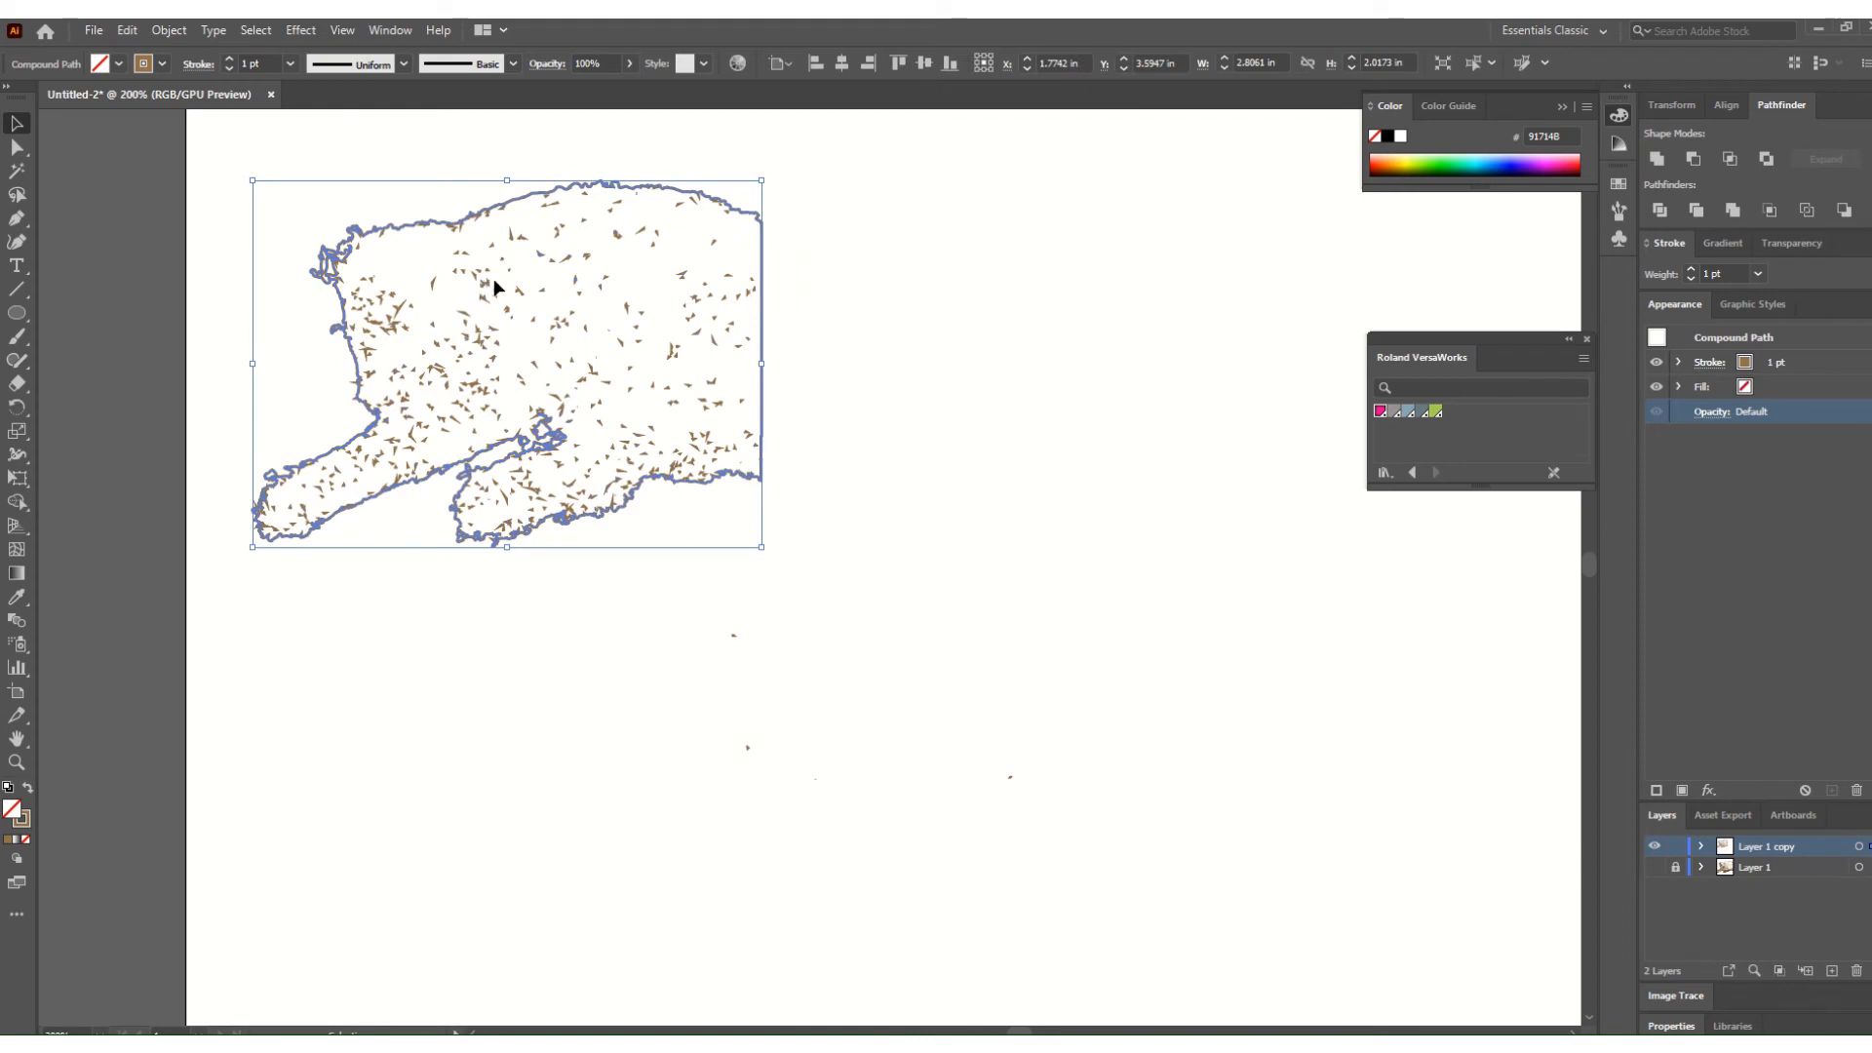
key(ctrl+z)
right_click(773, 583)
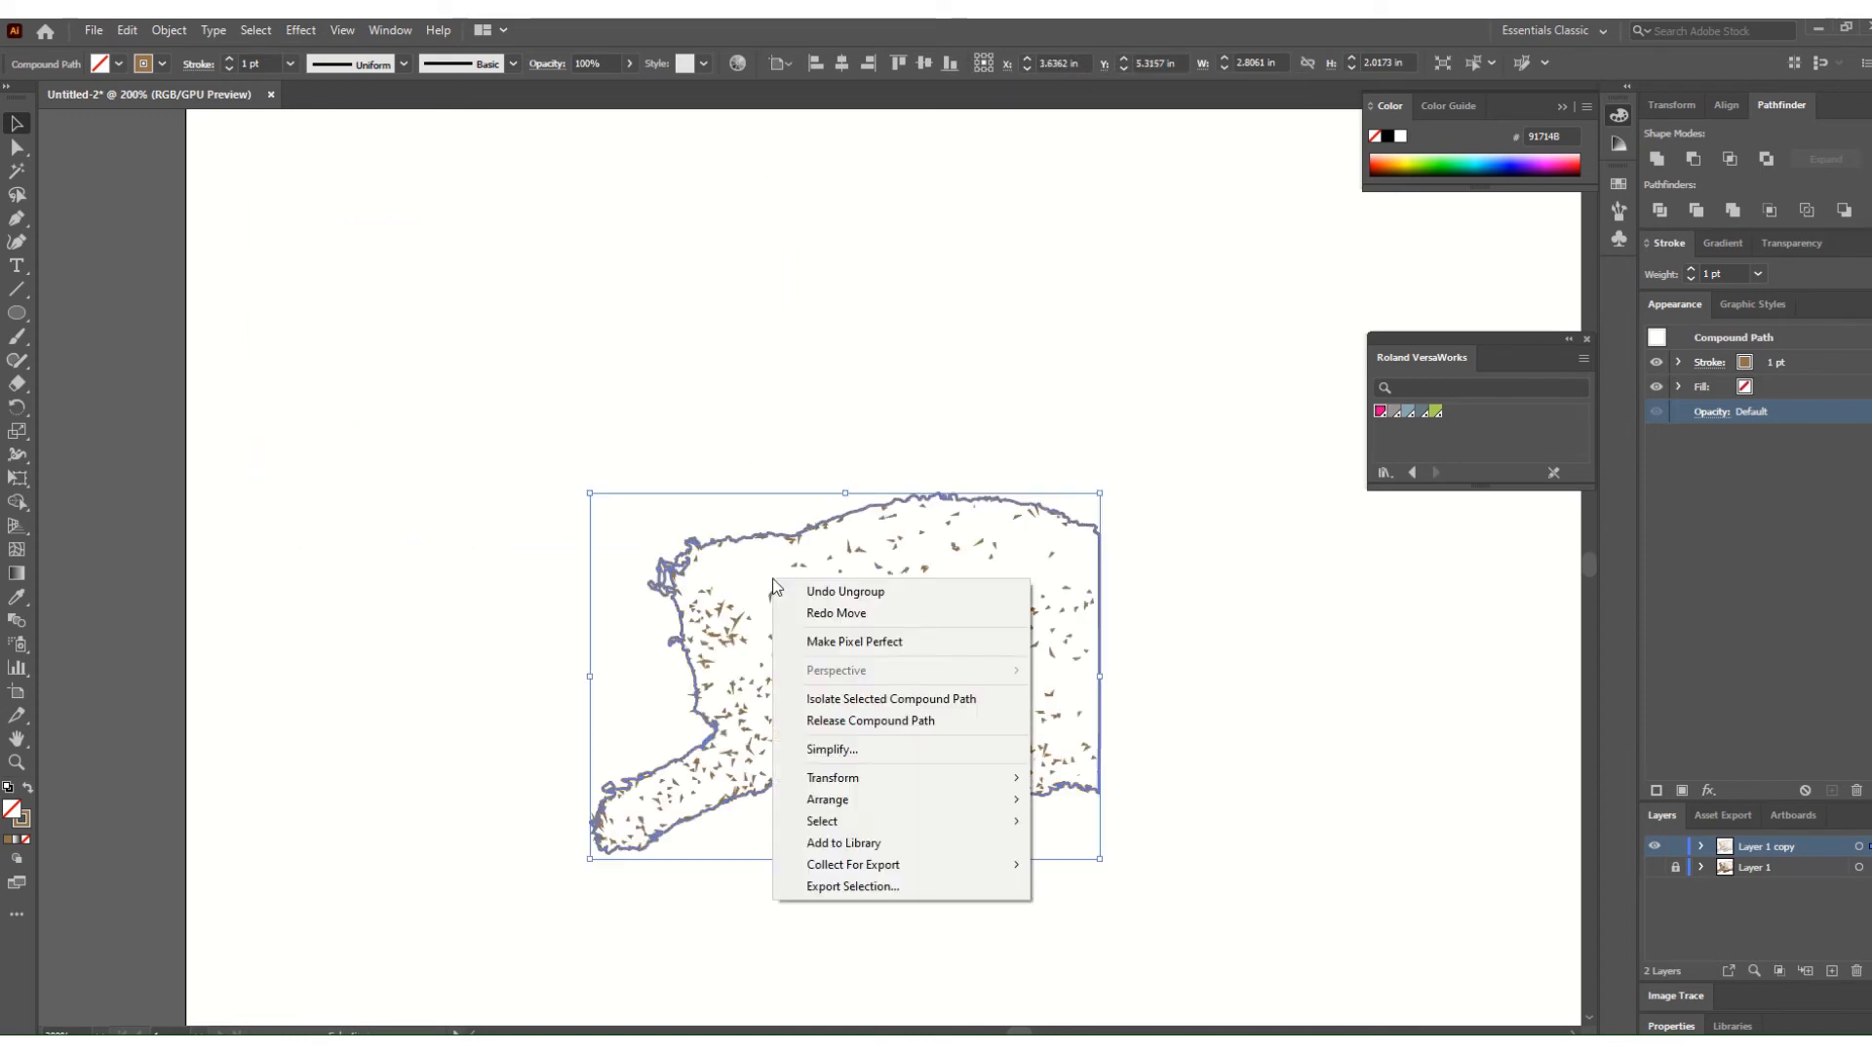
click(840, 720)
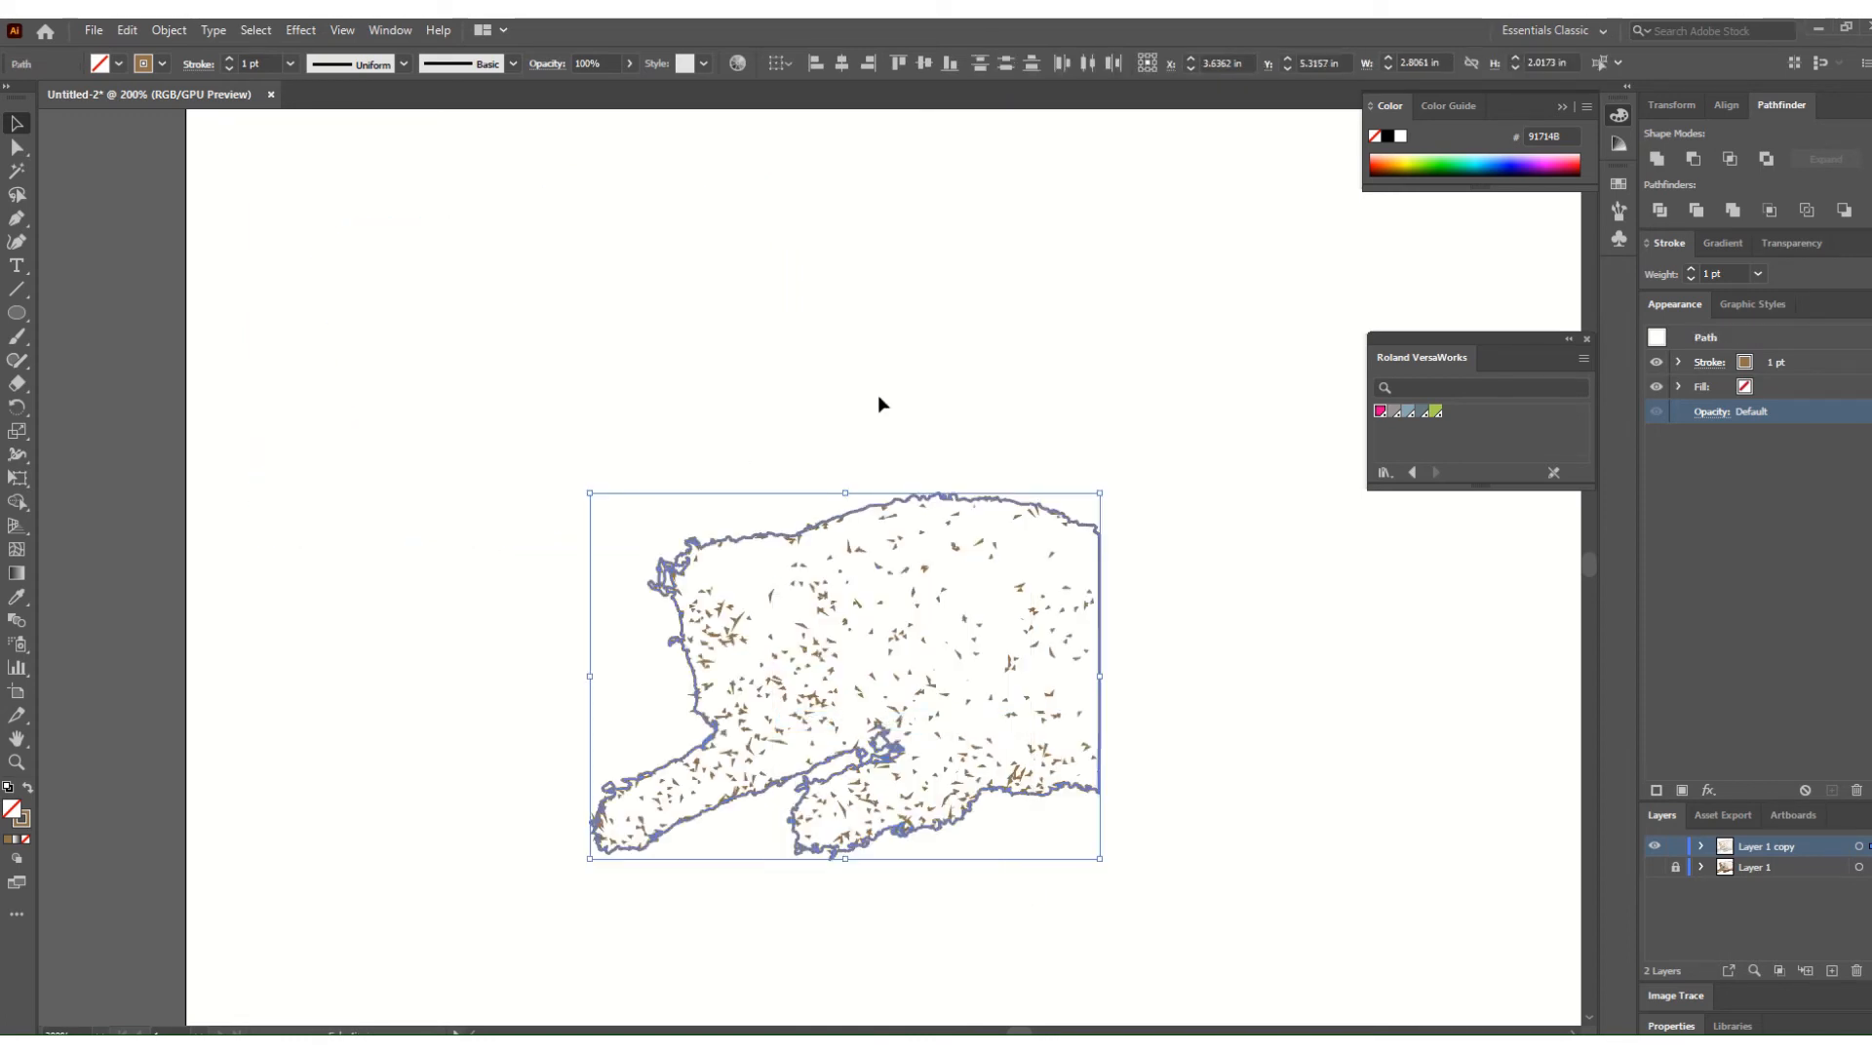
click(784, 398)
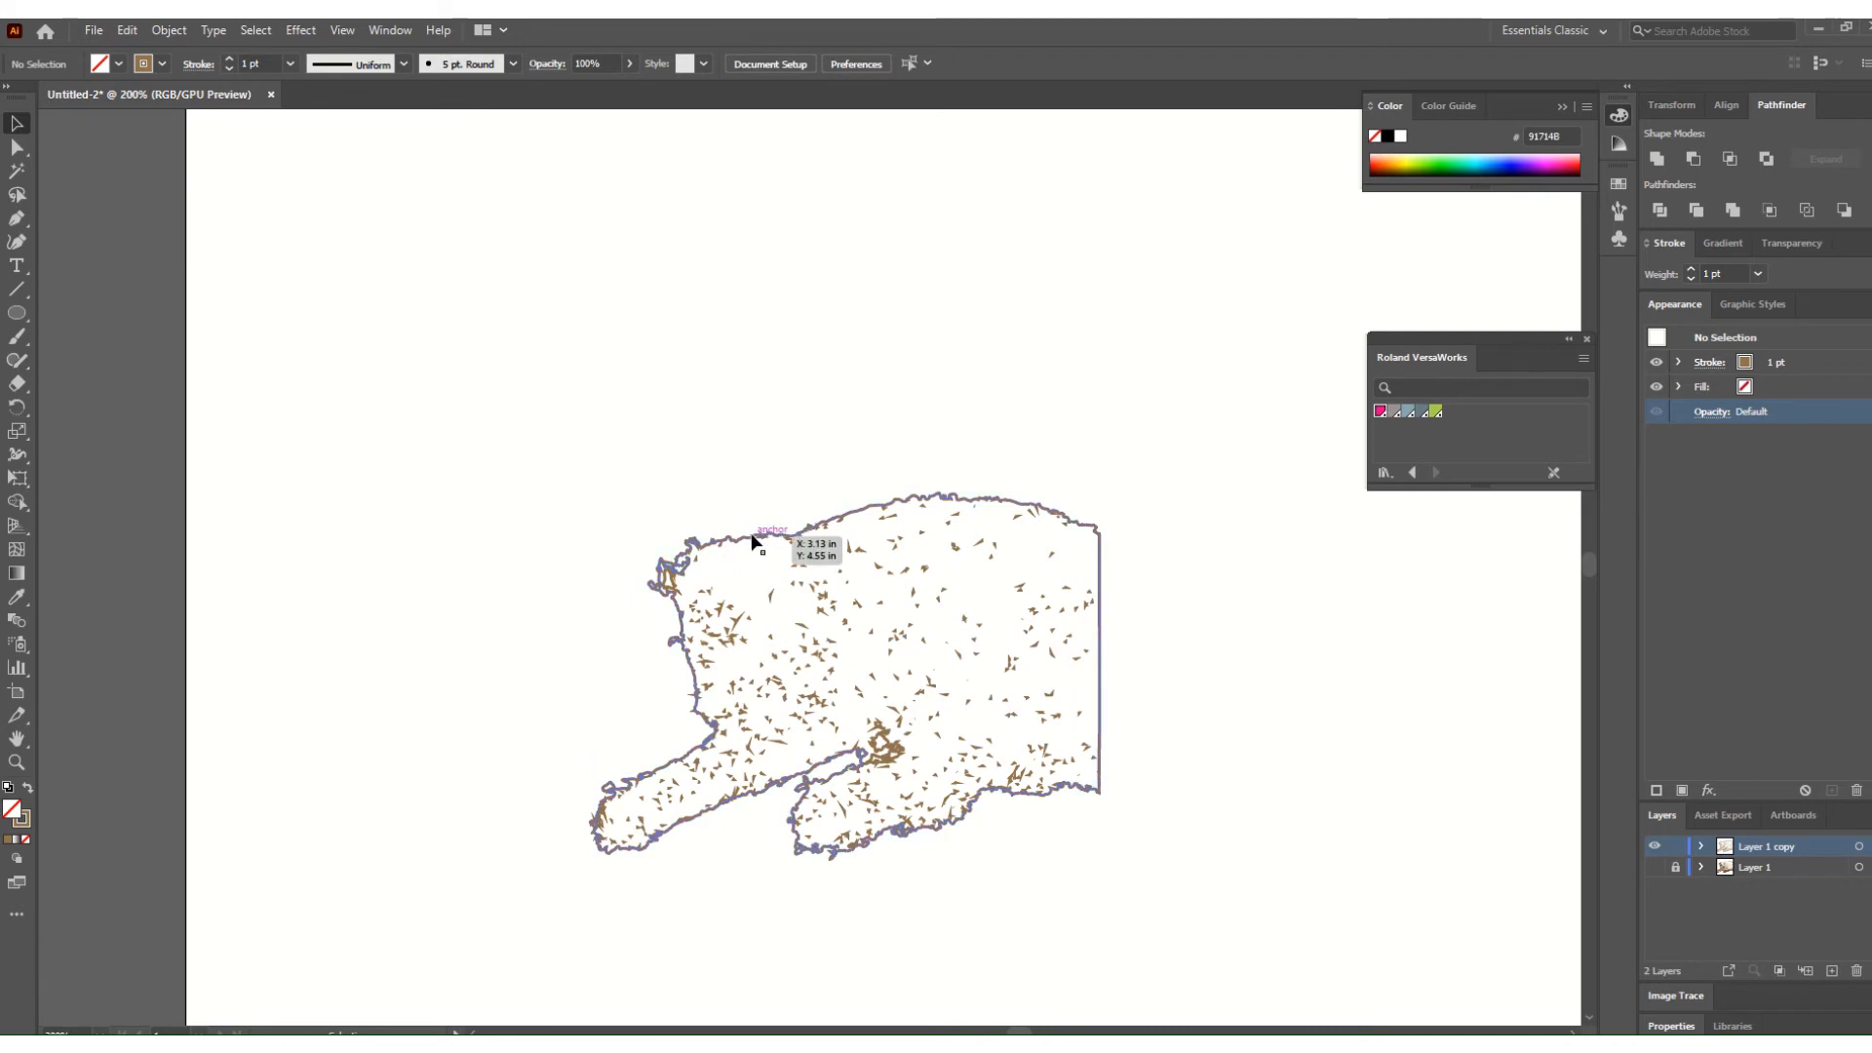
Move the outer silhouette outline away from the inner fragments and delete all the leftover stray paths.
drag(752, 536, 587, 154)
drag(617, 527, 1150, 916)
key(Delete)
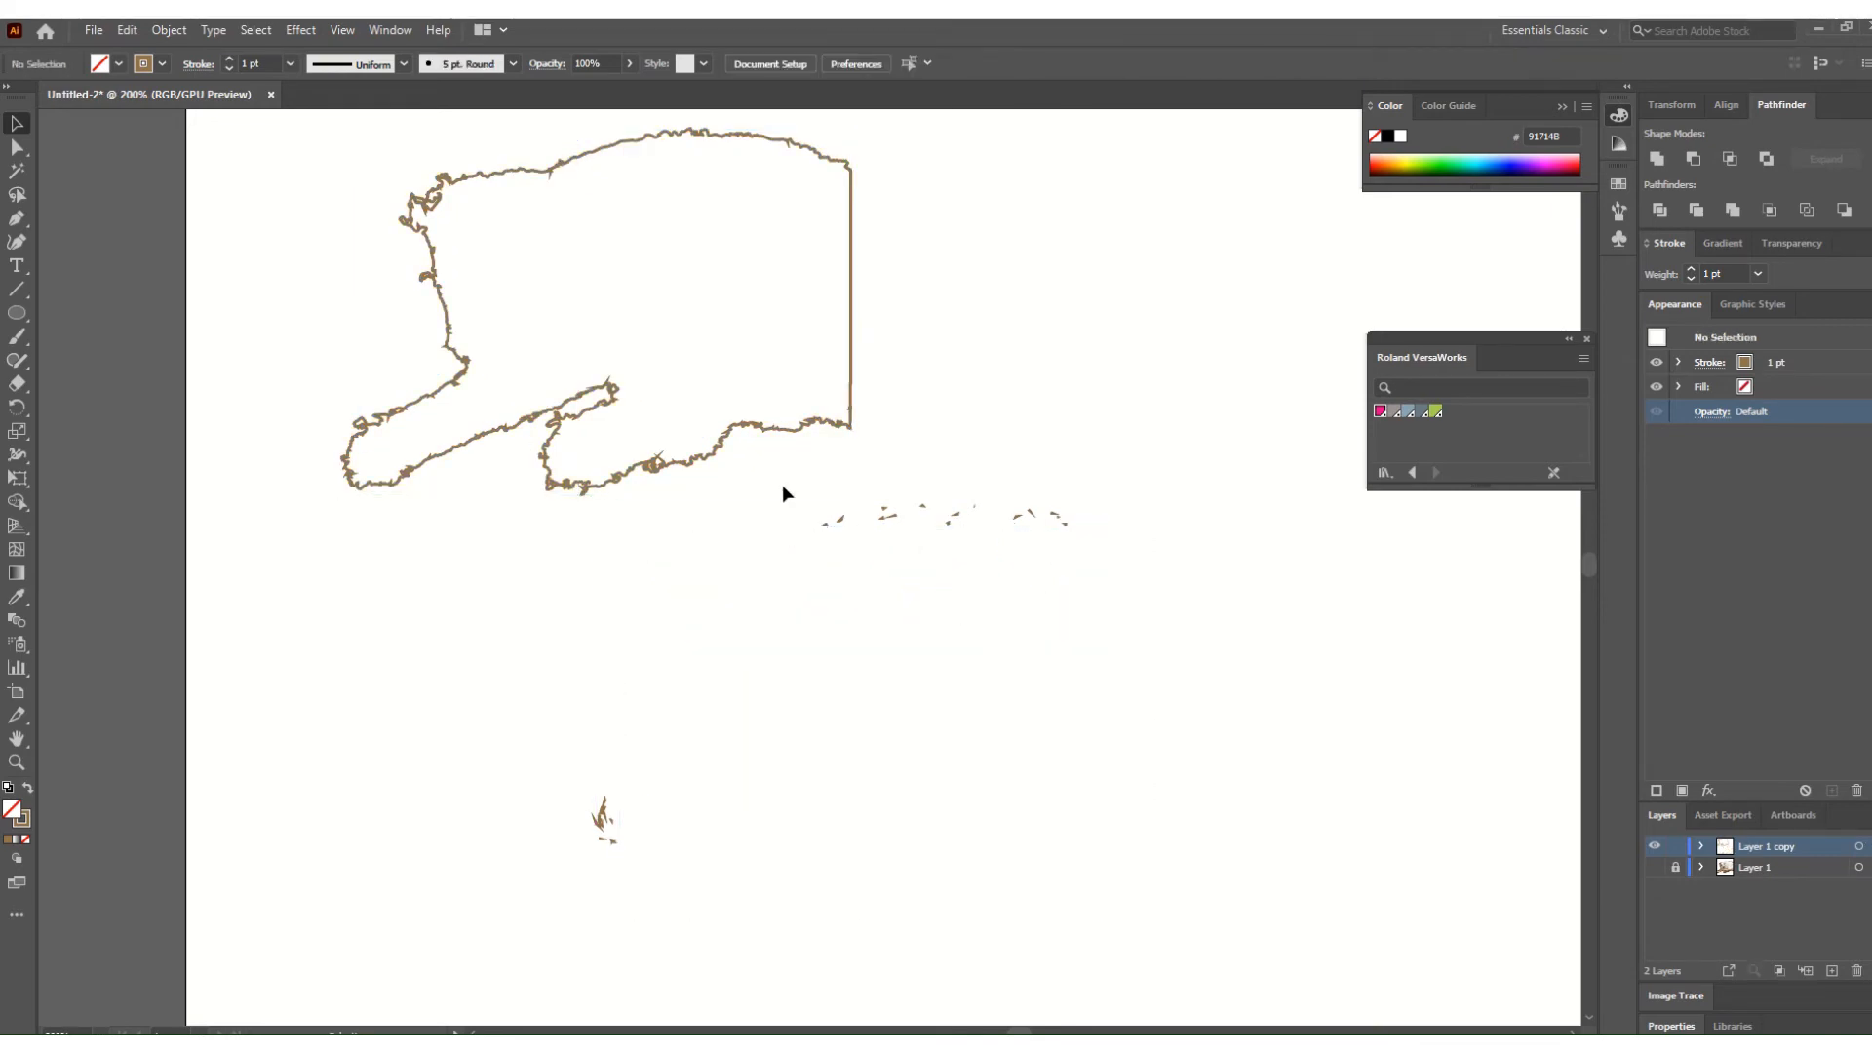
drag(782, 486, 1123, 564)
key(Delete)
drag(517, 769, 696, 876)
key(Delete)
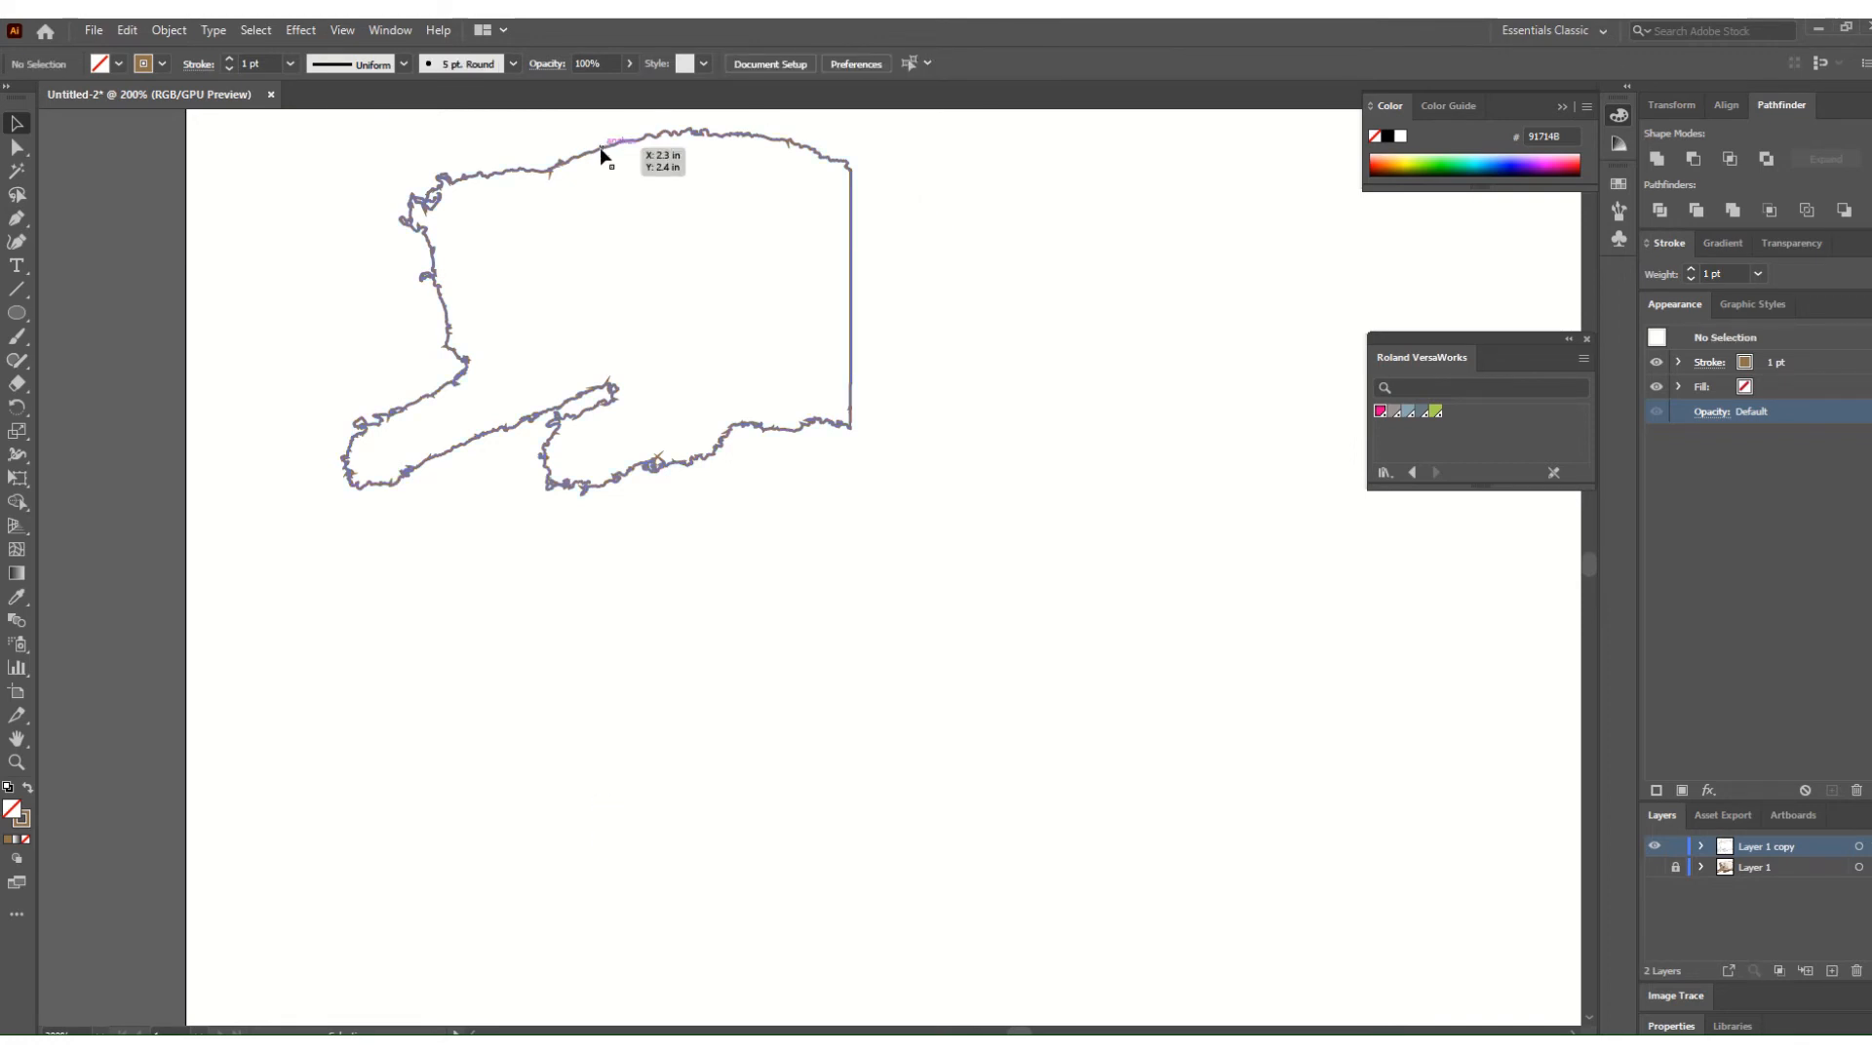
Show Layer 1 and align the cleaned silhouette outline over the cat artwork.
drag(601, 154, 745, 339)
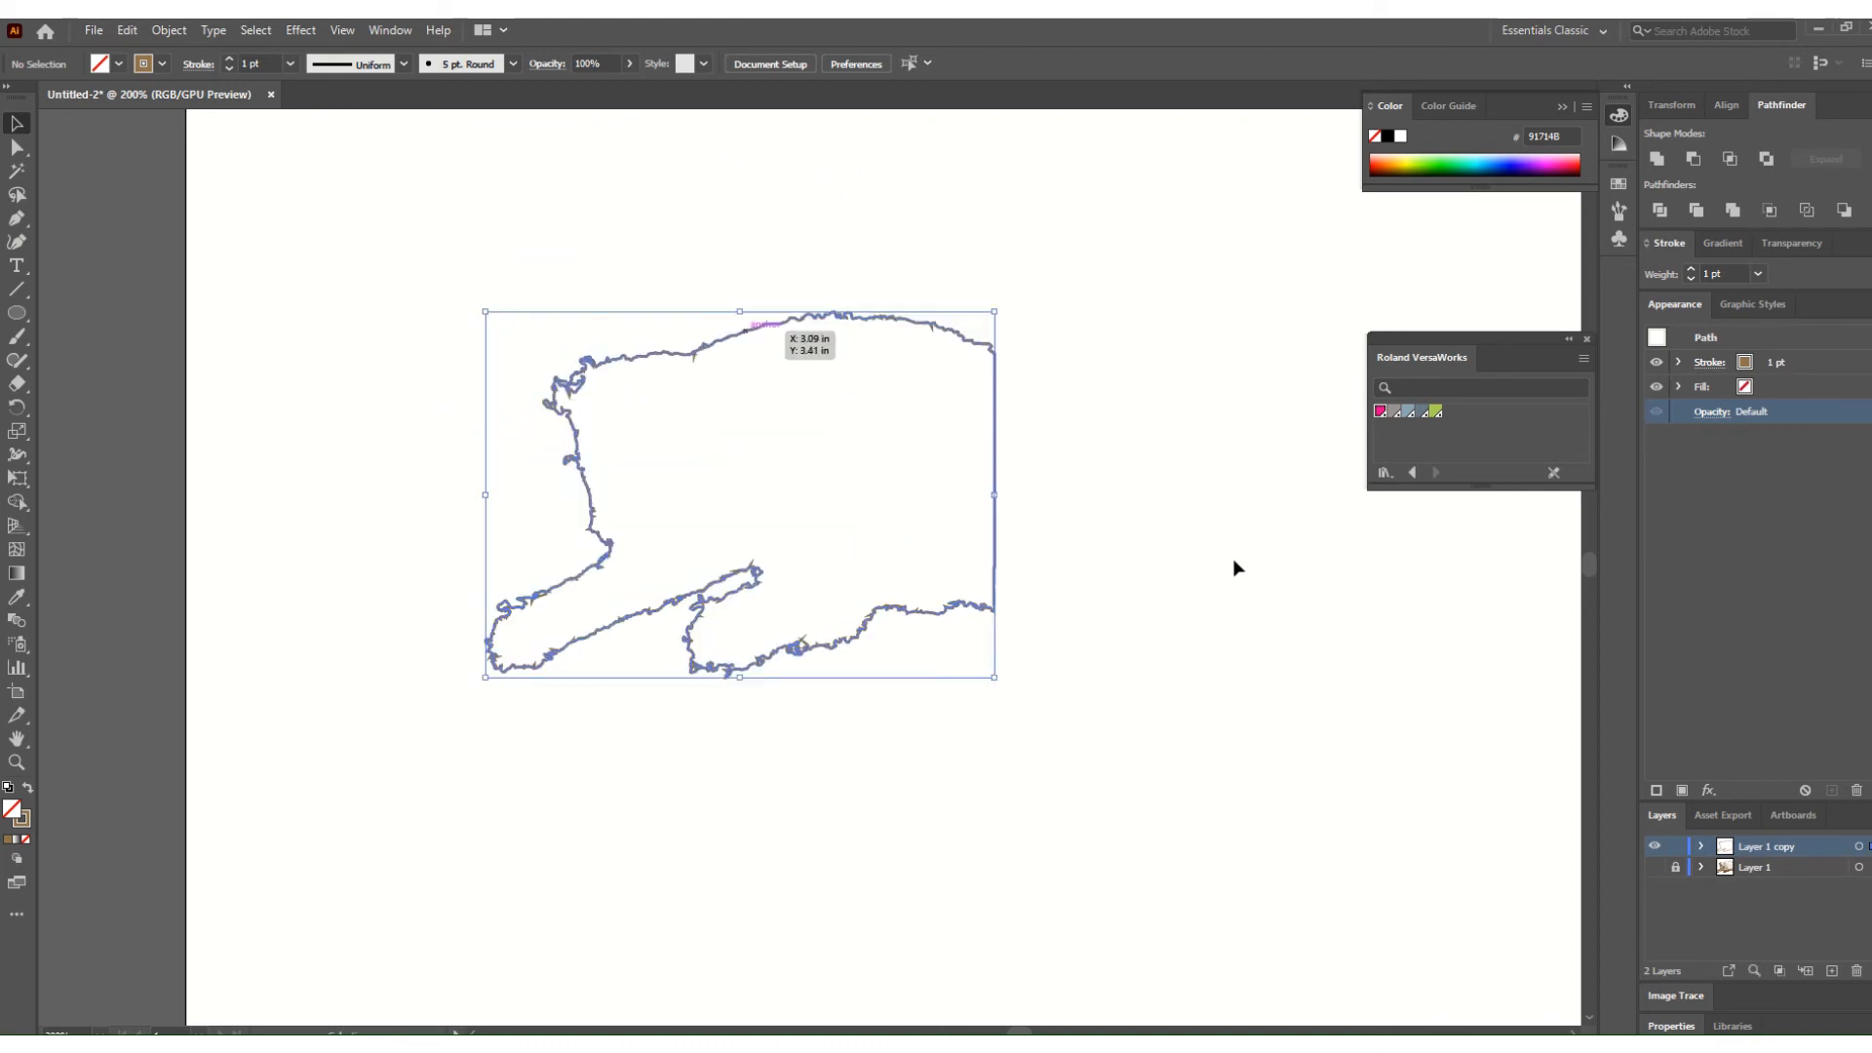
click(1654, 866)
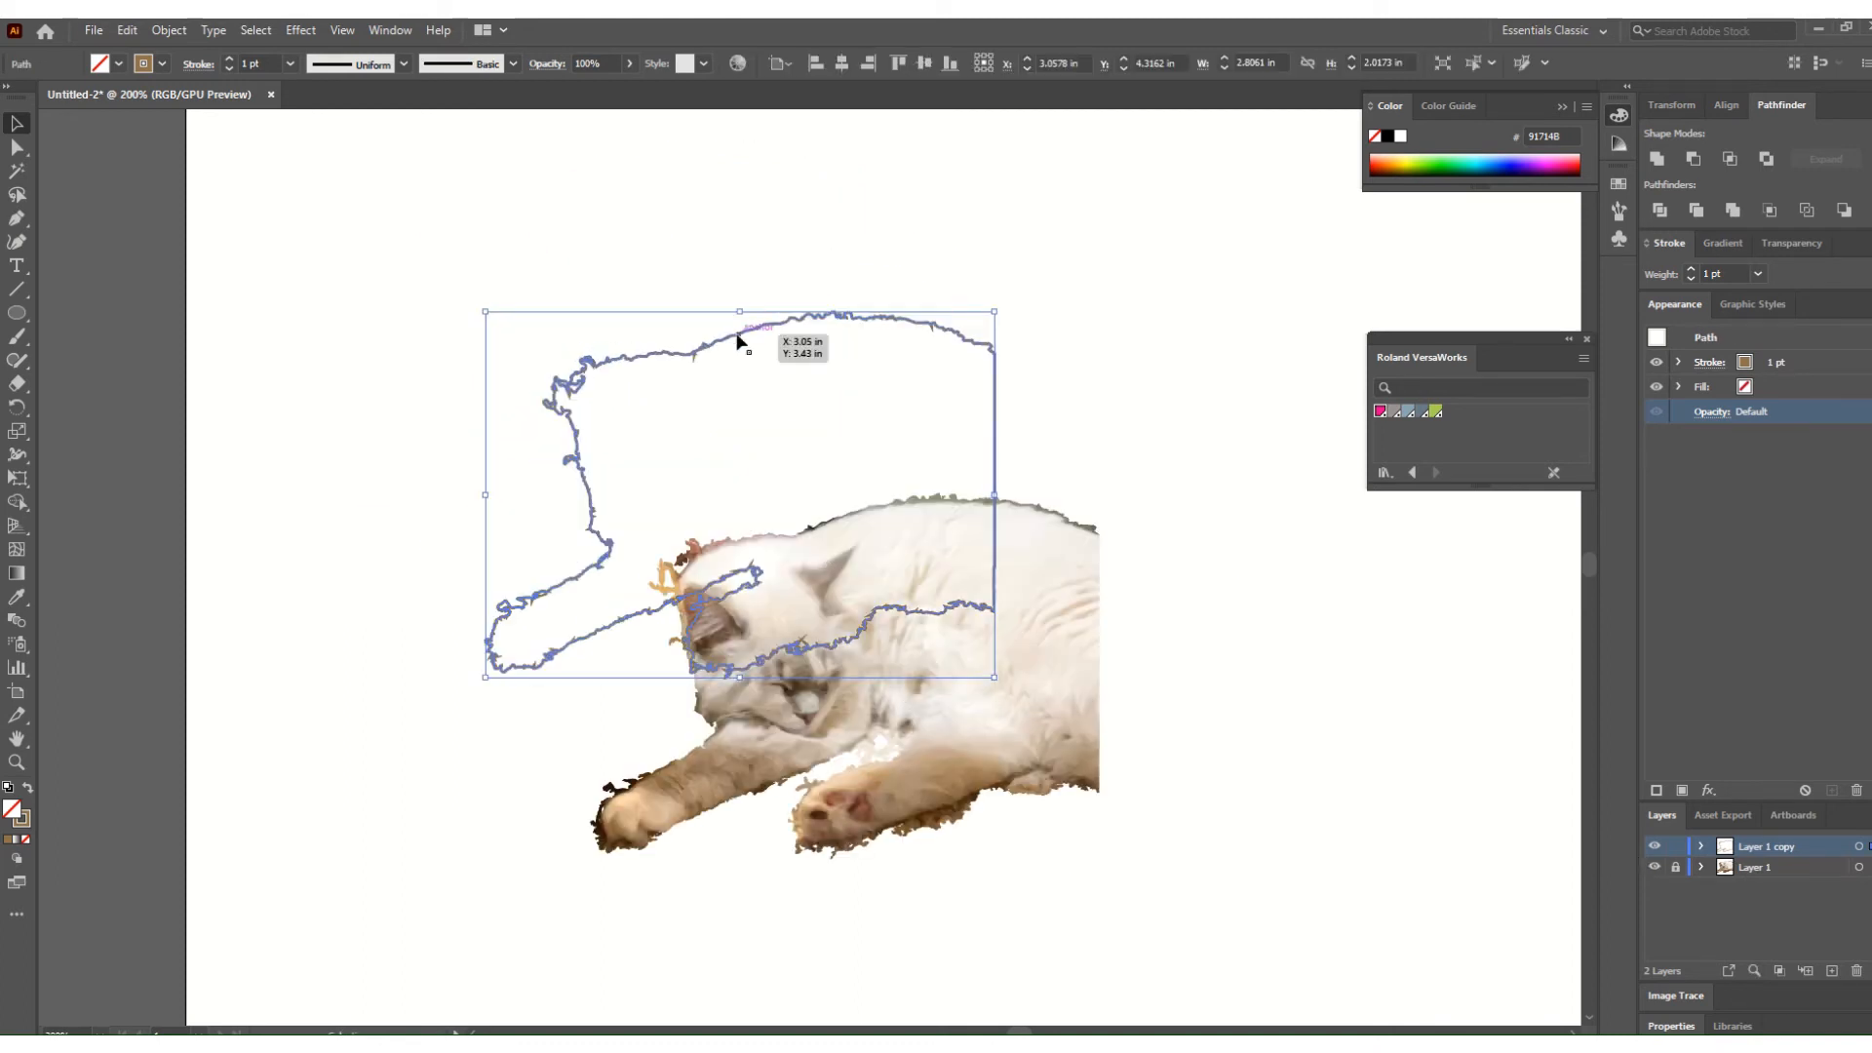
drag(744, 336, 843, 516)
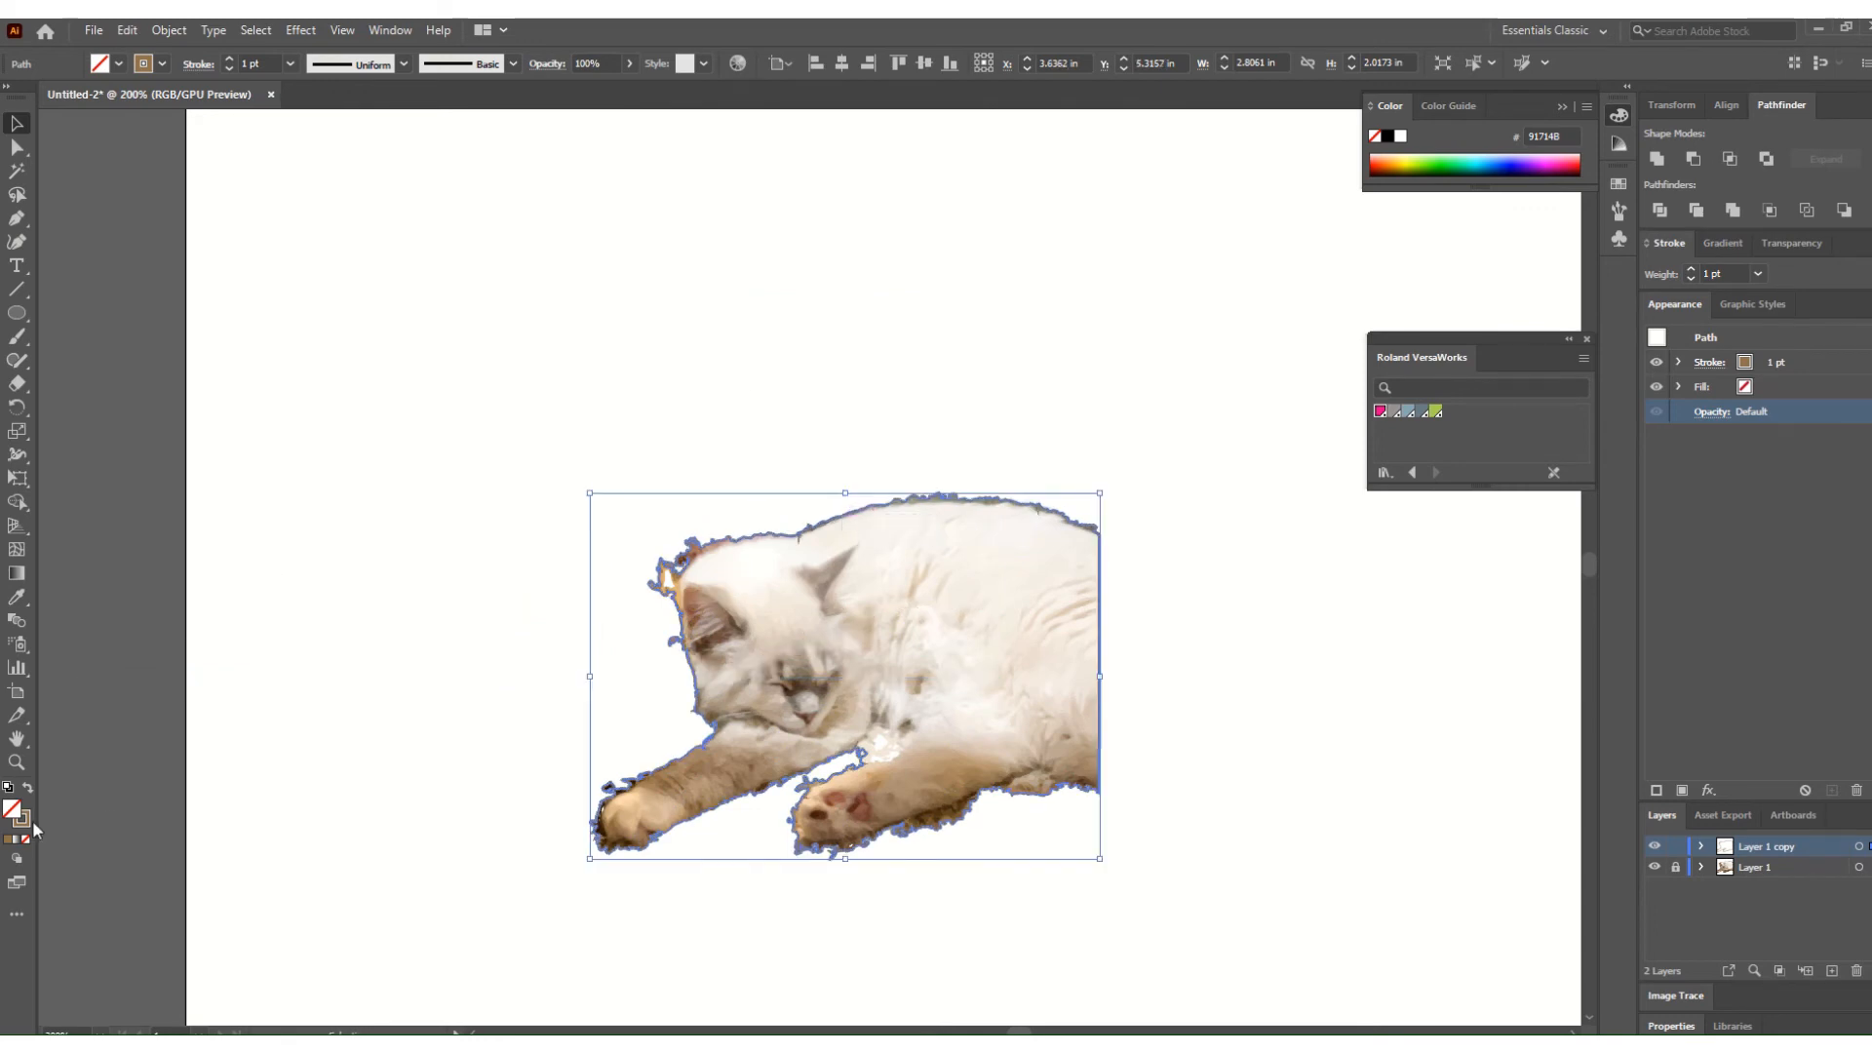
Apply the Roland VersaWorks CutContour swatch to the cat outline's stroke and set its weight to 0.25 pt.
click(1379, 412)
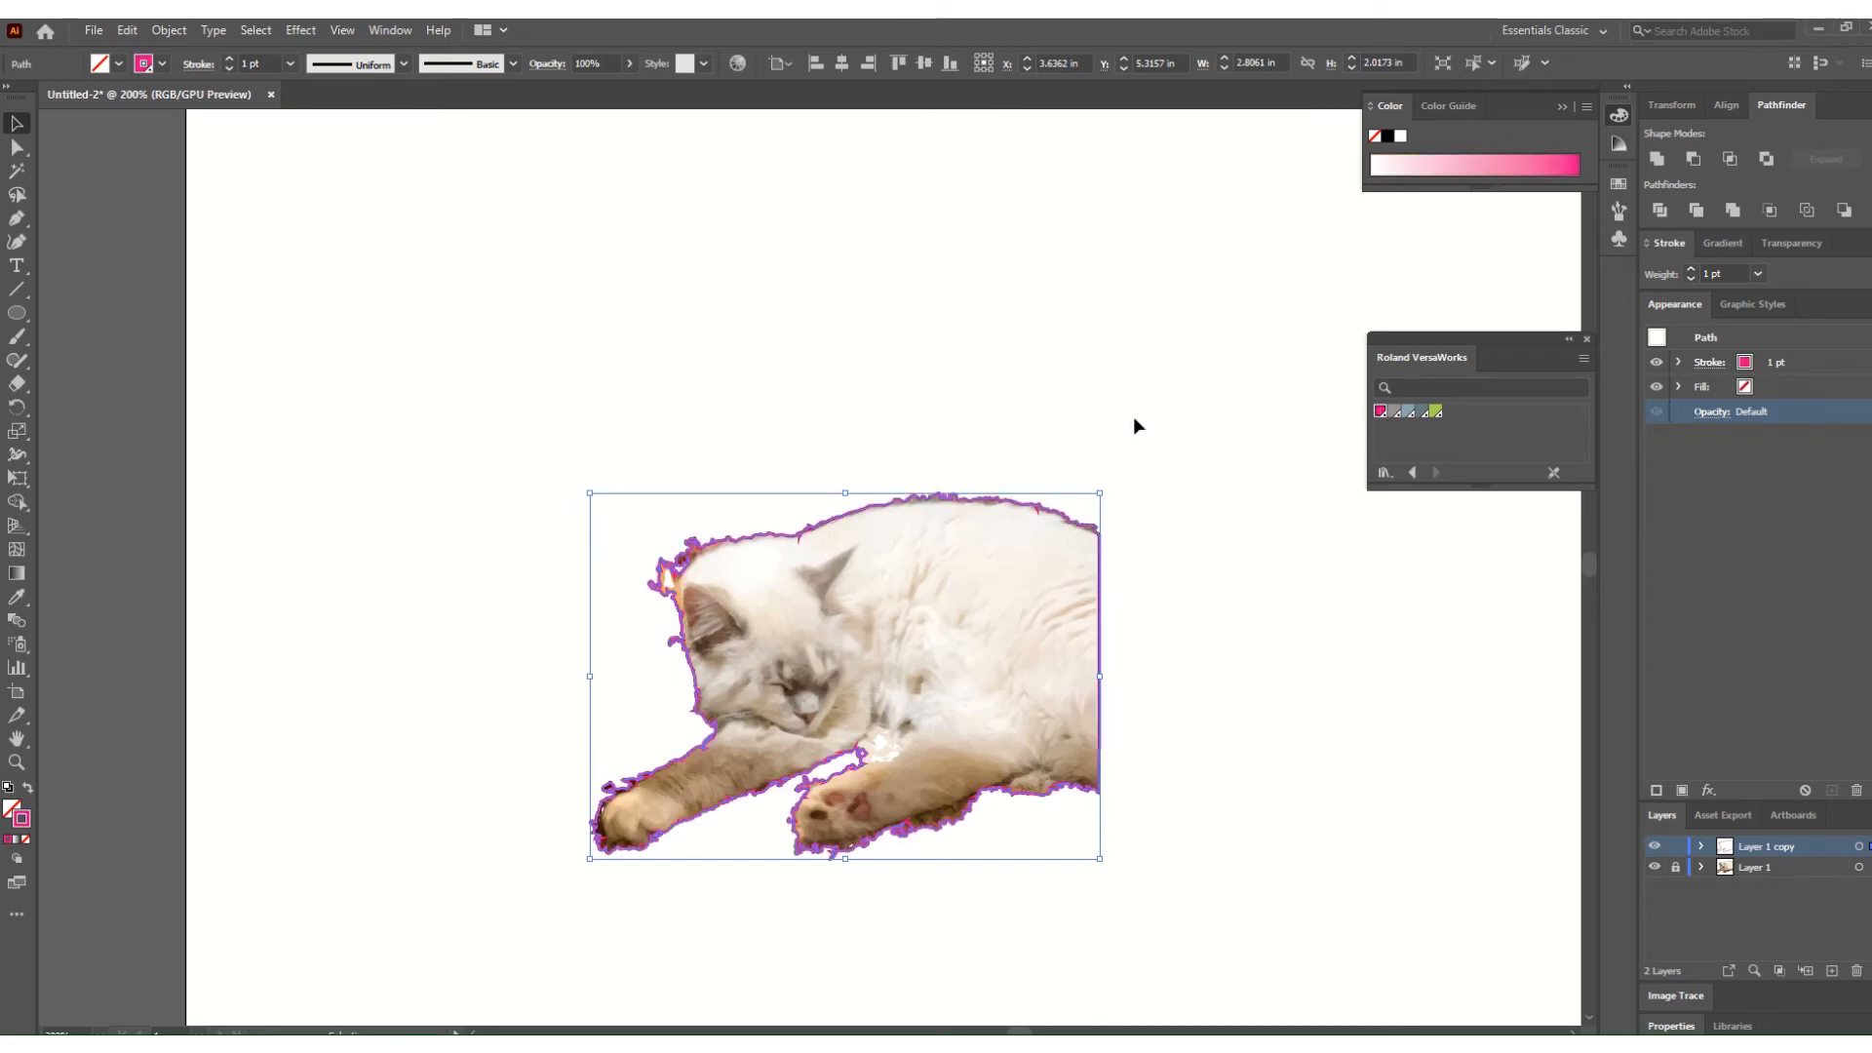
click(241, 64)
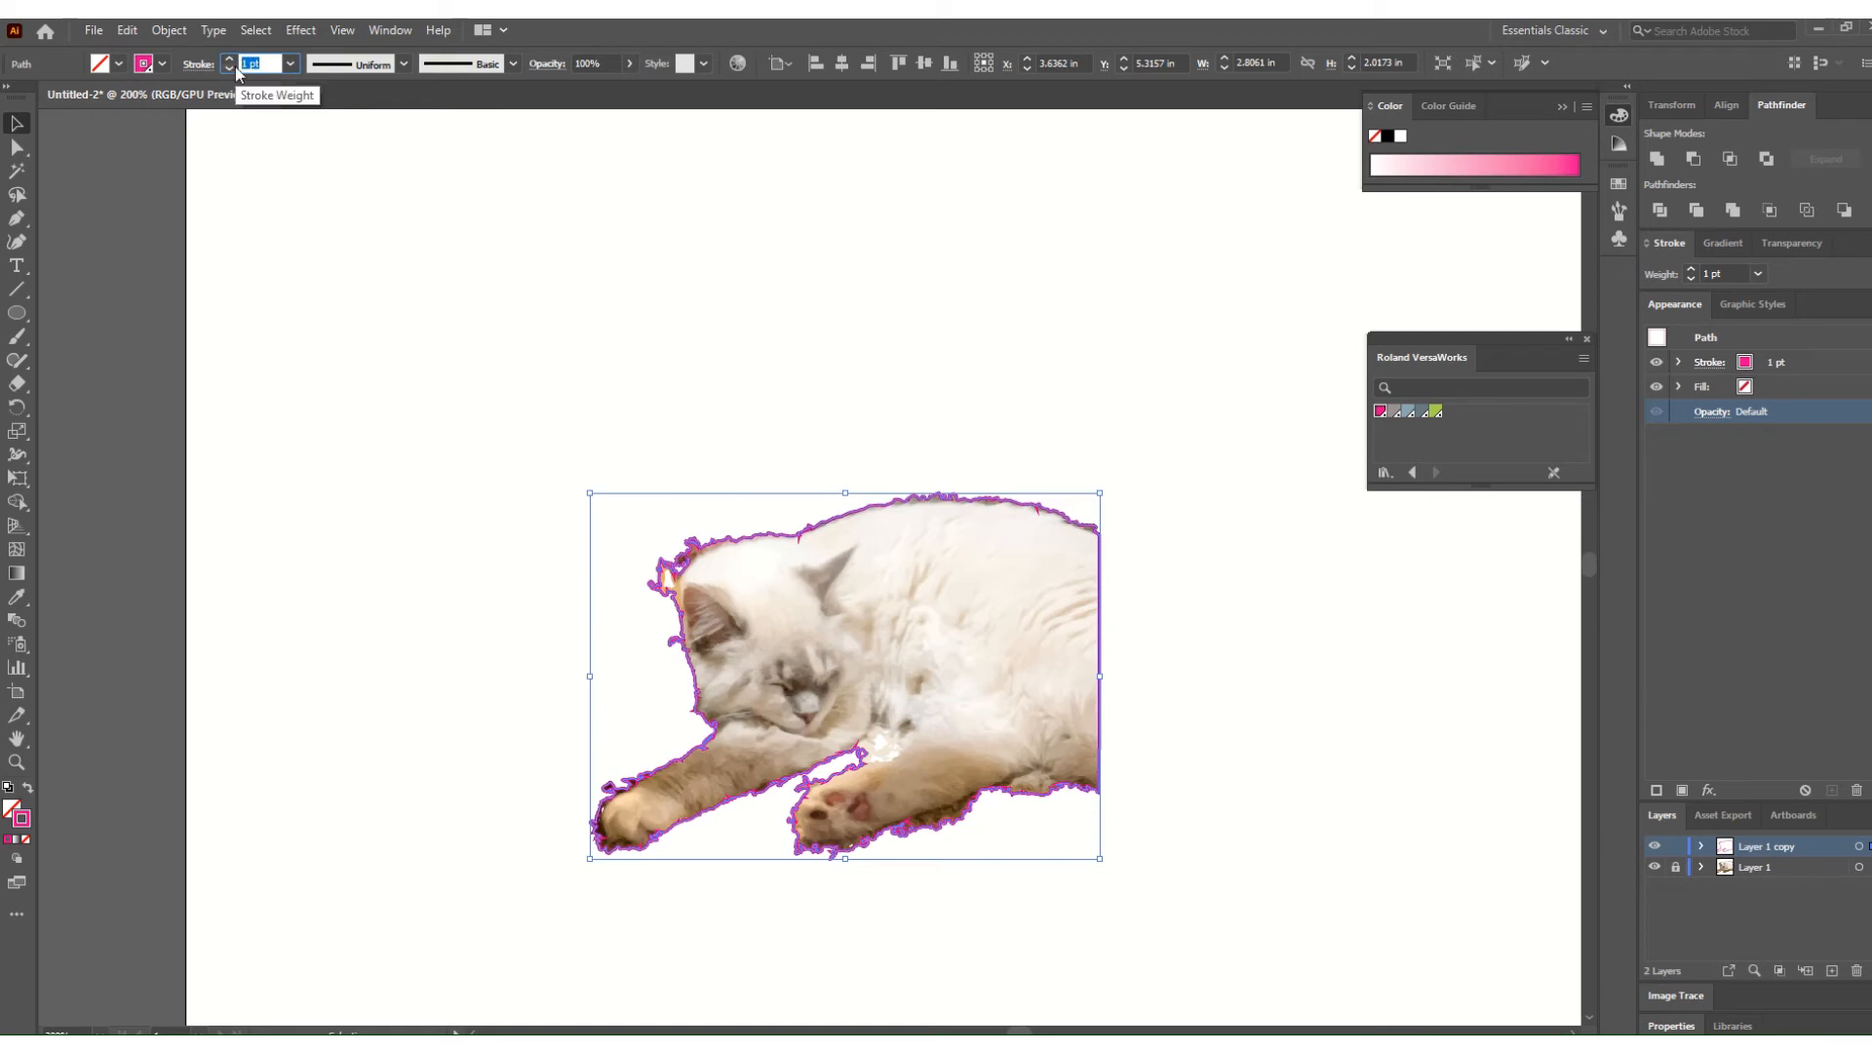
text(0.25)
key(Return)
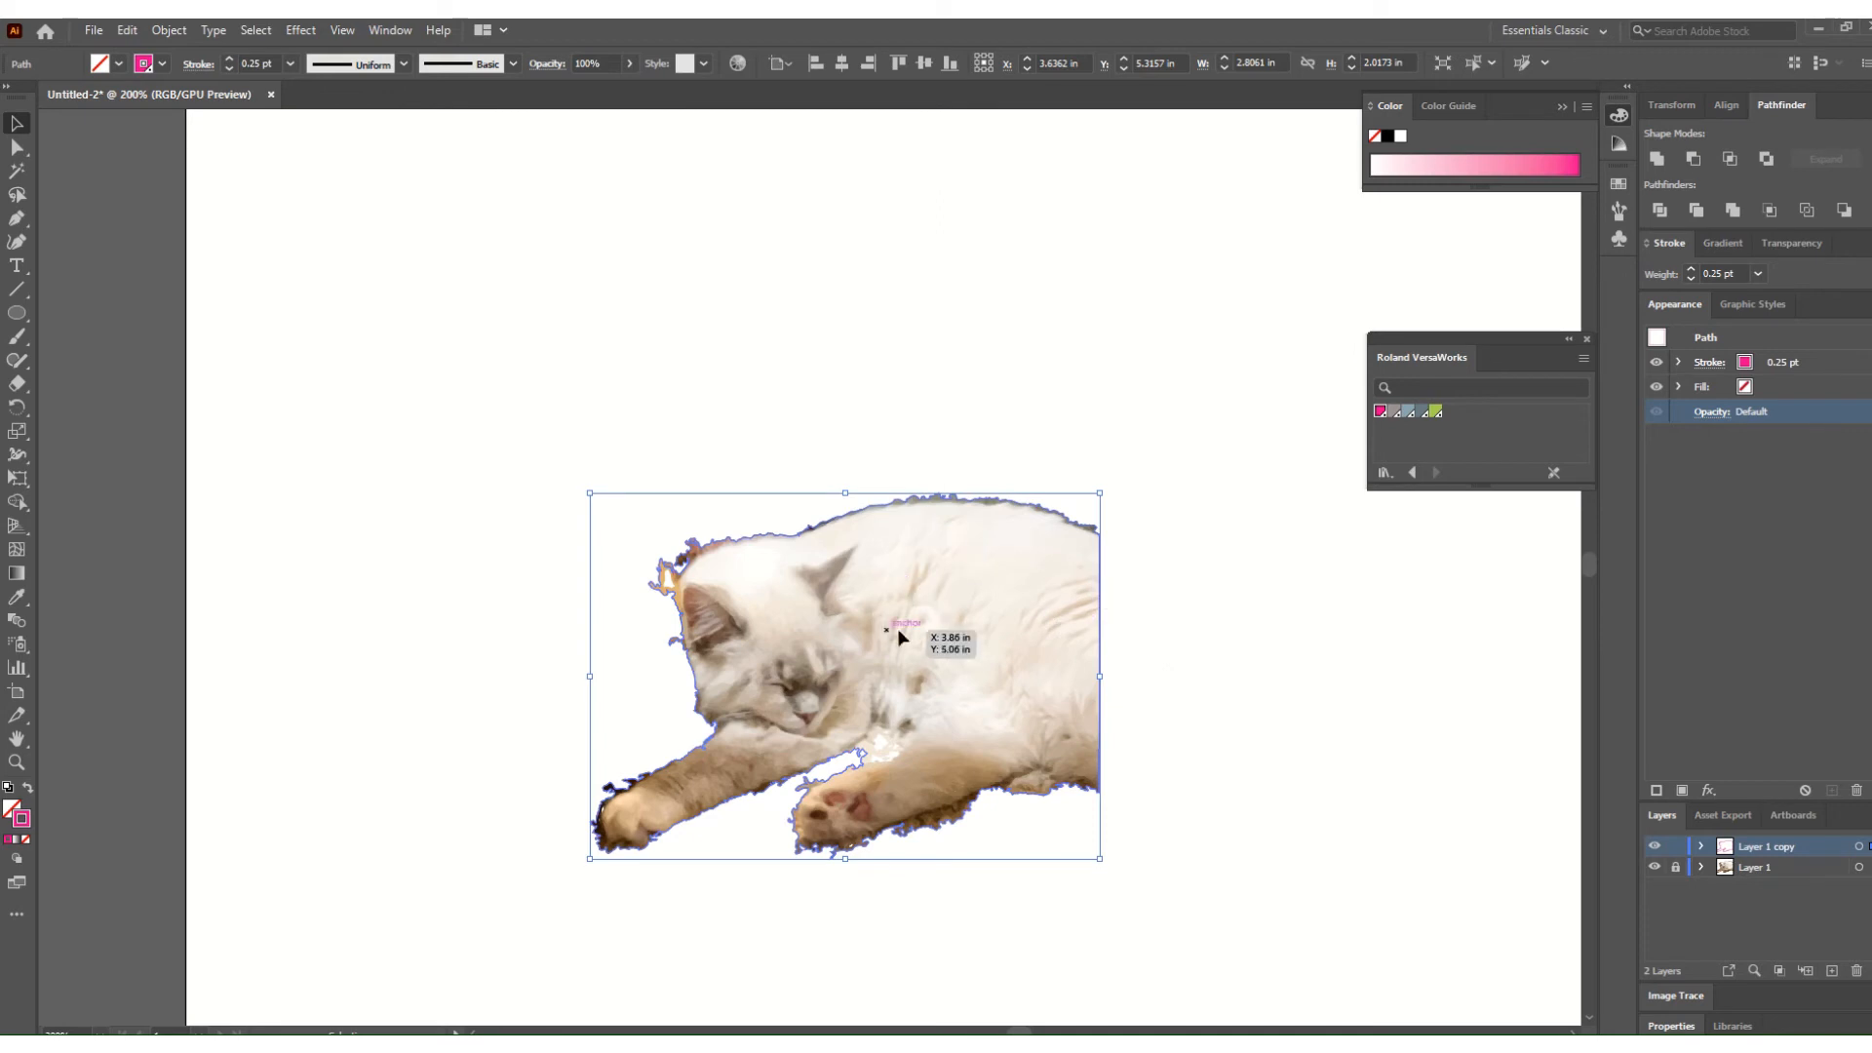
click(831, 347)
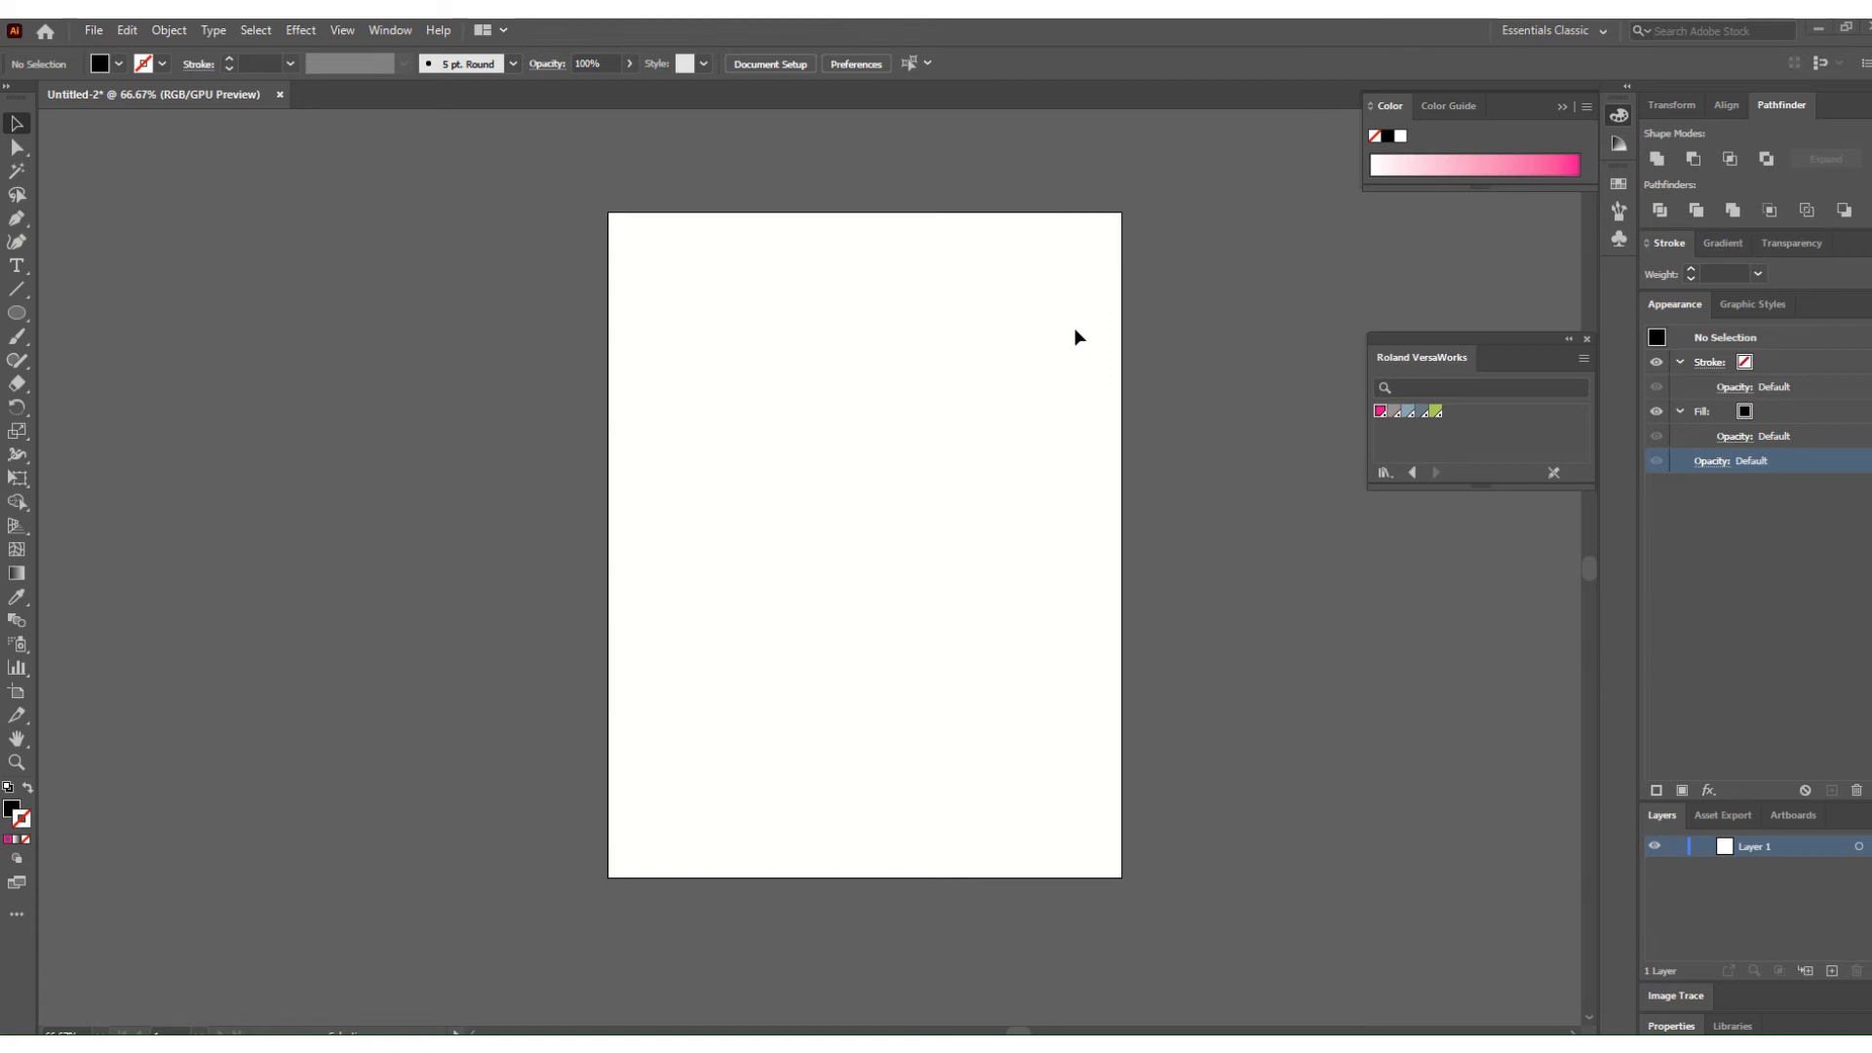
Place "Lorem ipsum" placeholder text in the upper part of the blank artboard and set its size to 12 pt.
click(18, 266)
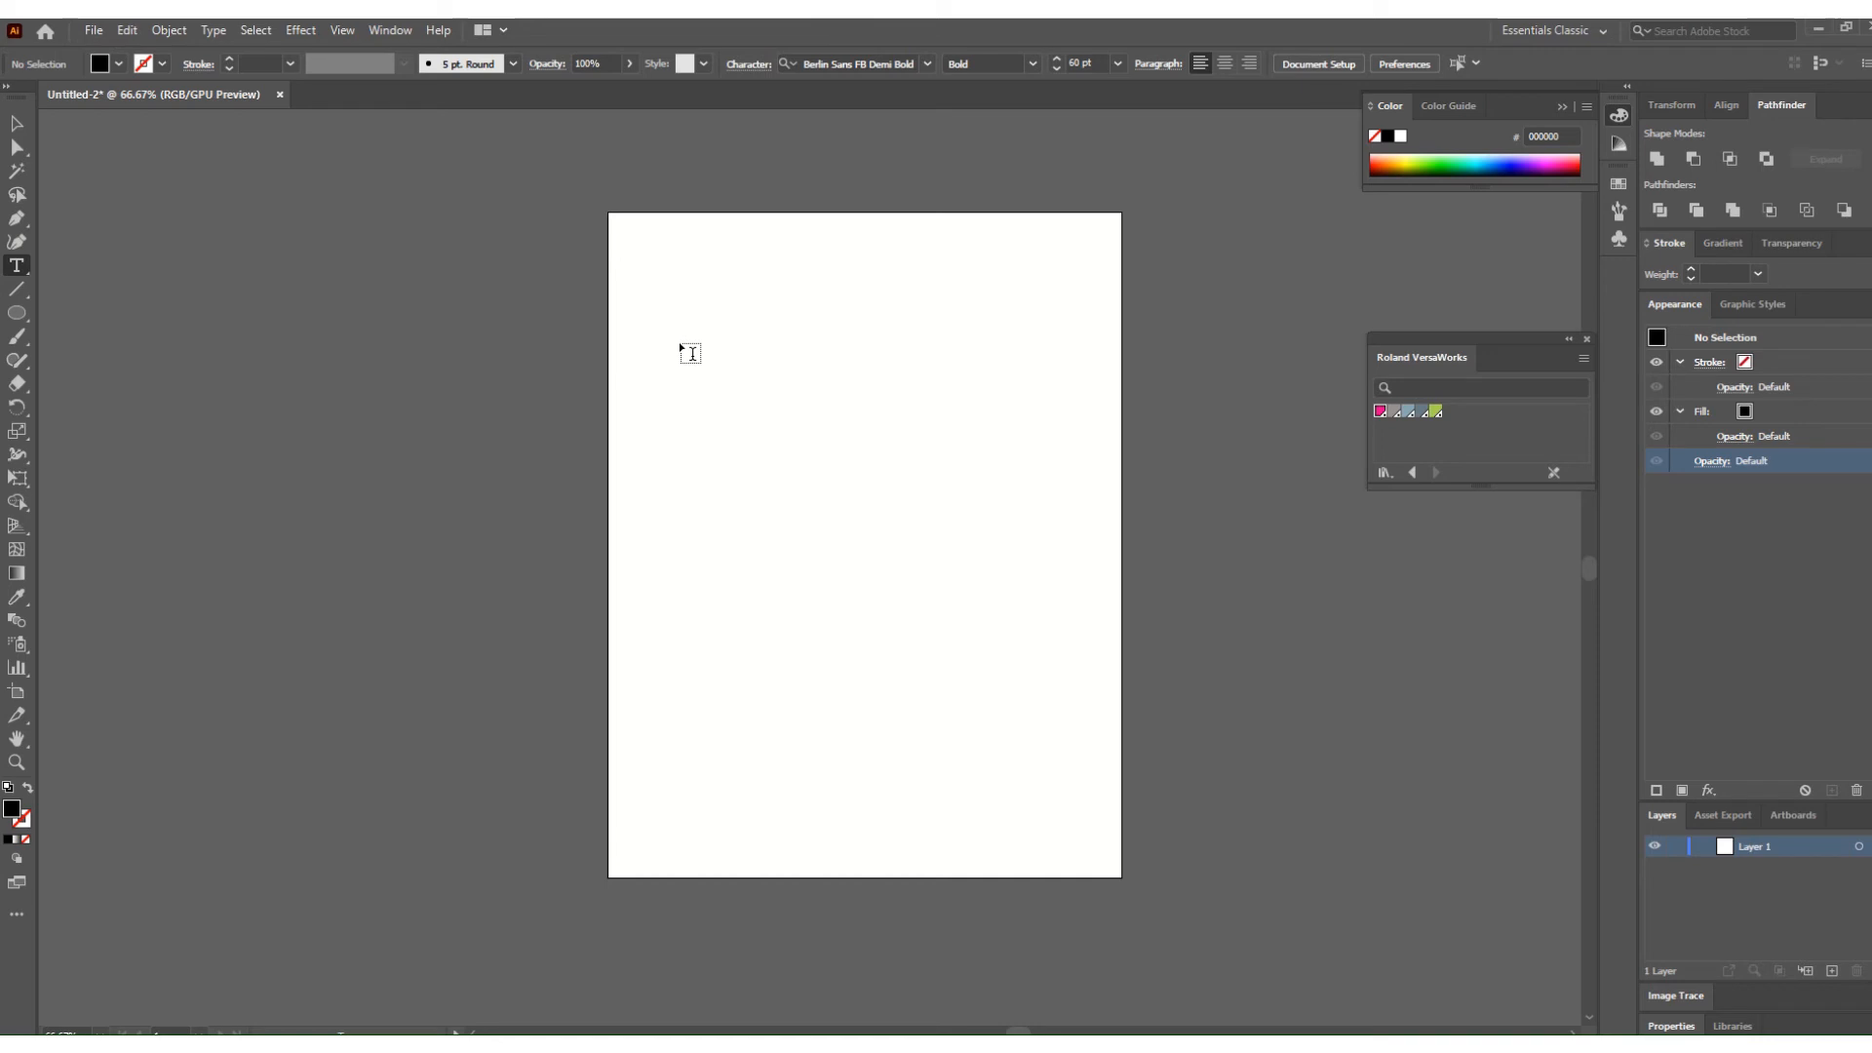
click(679, 343)
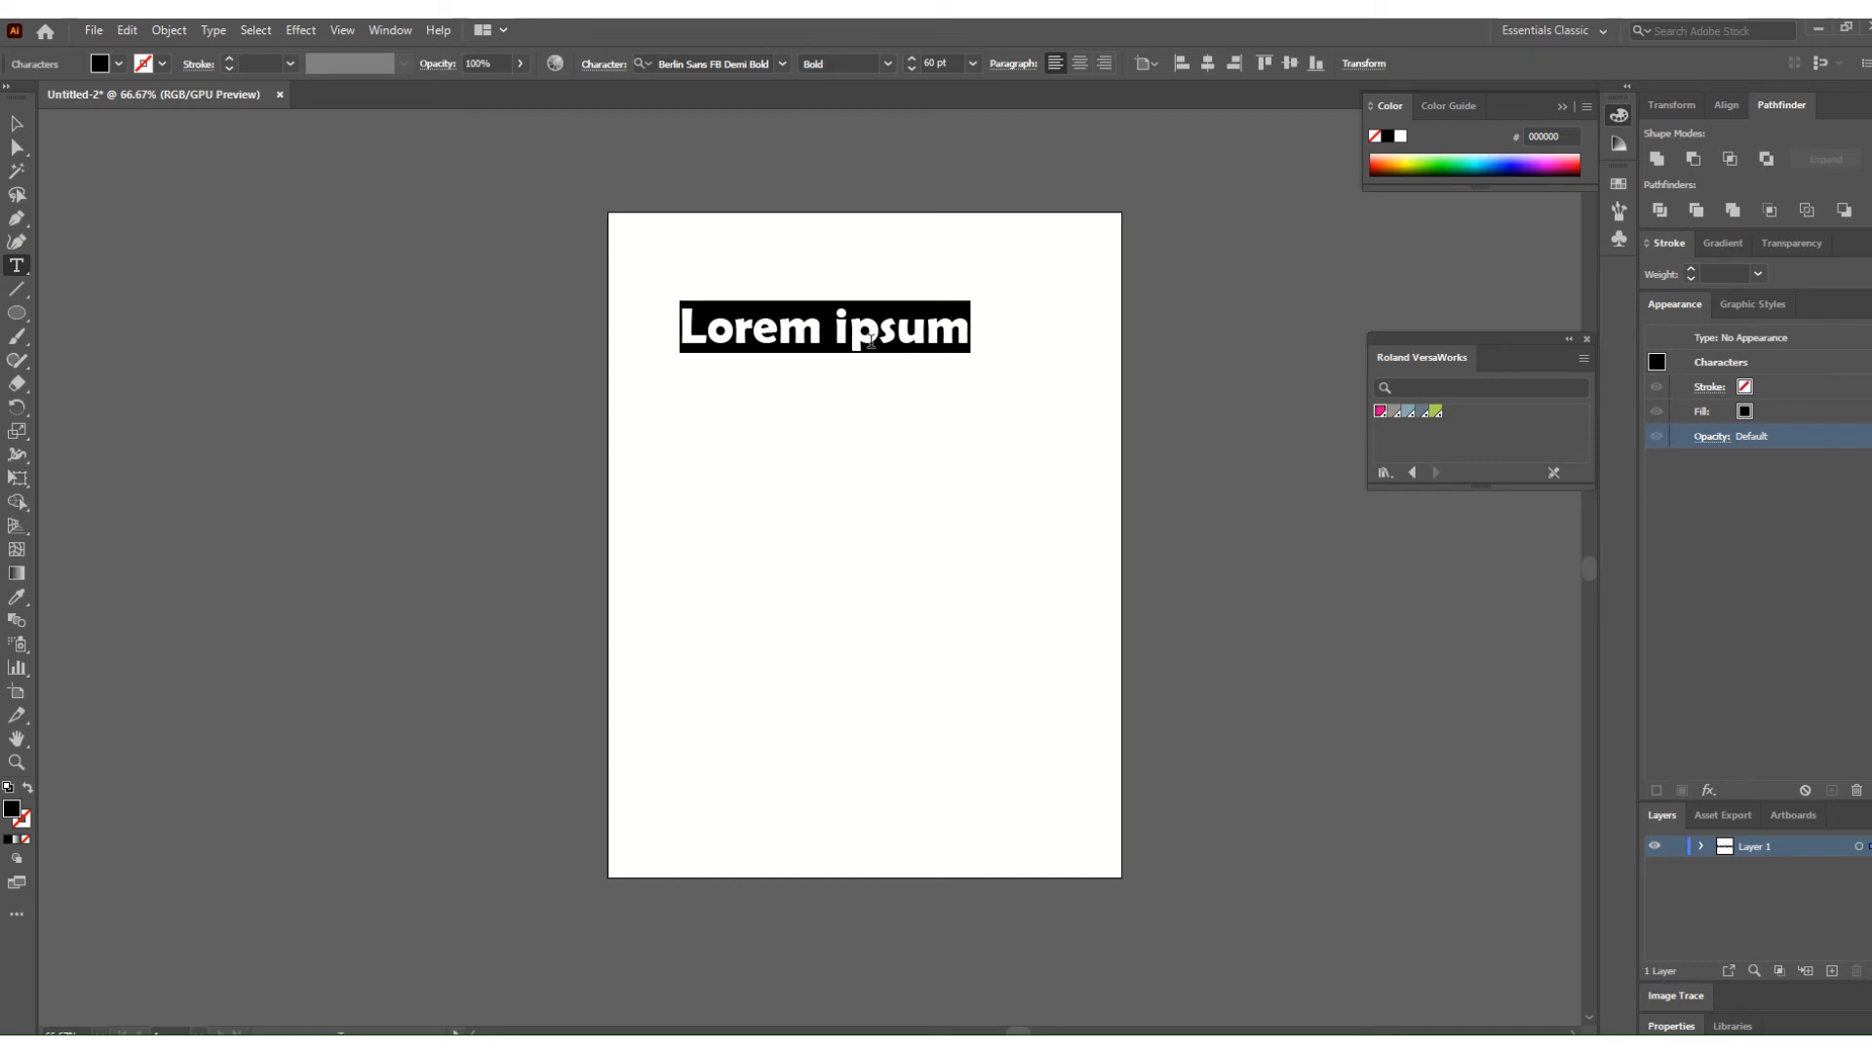
click(972, 62)
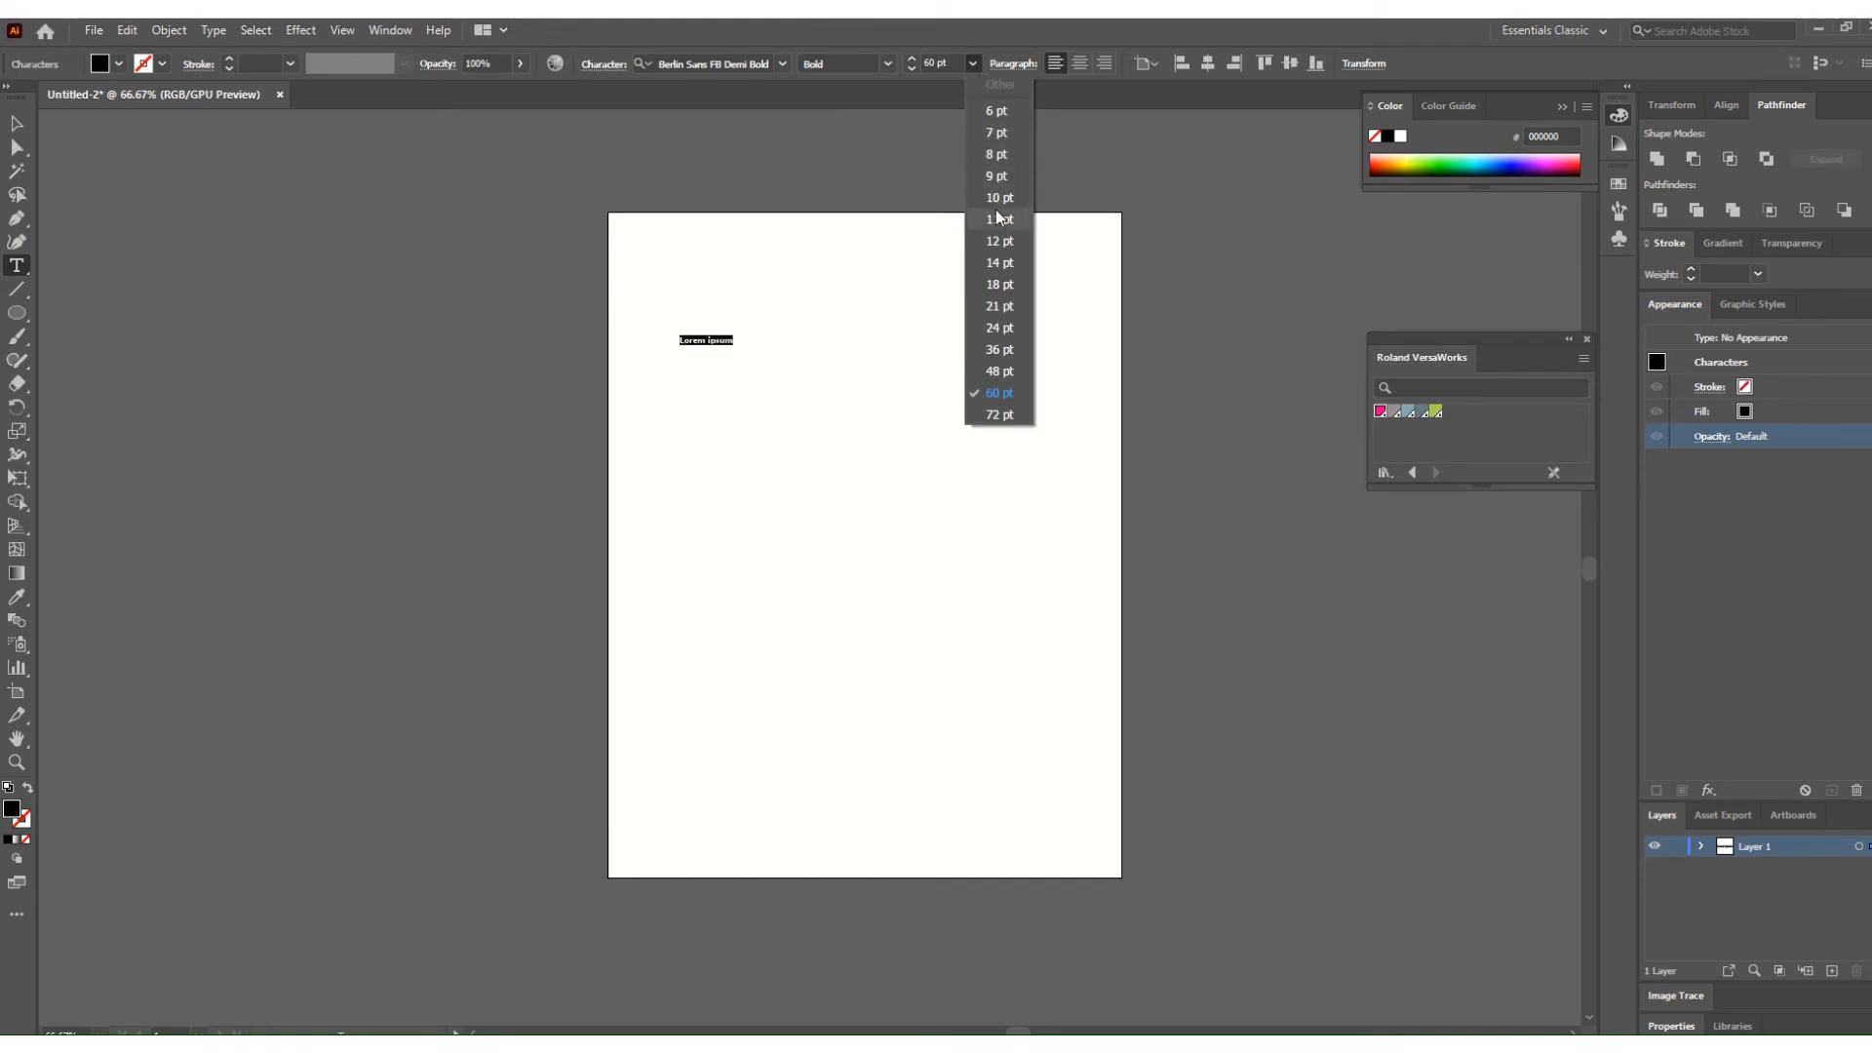
click(999, 242)
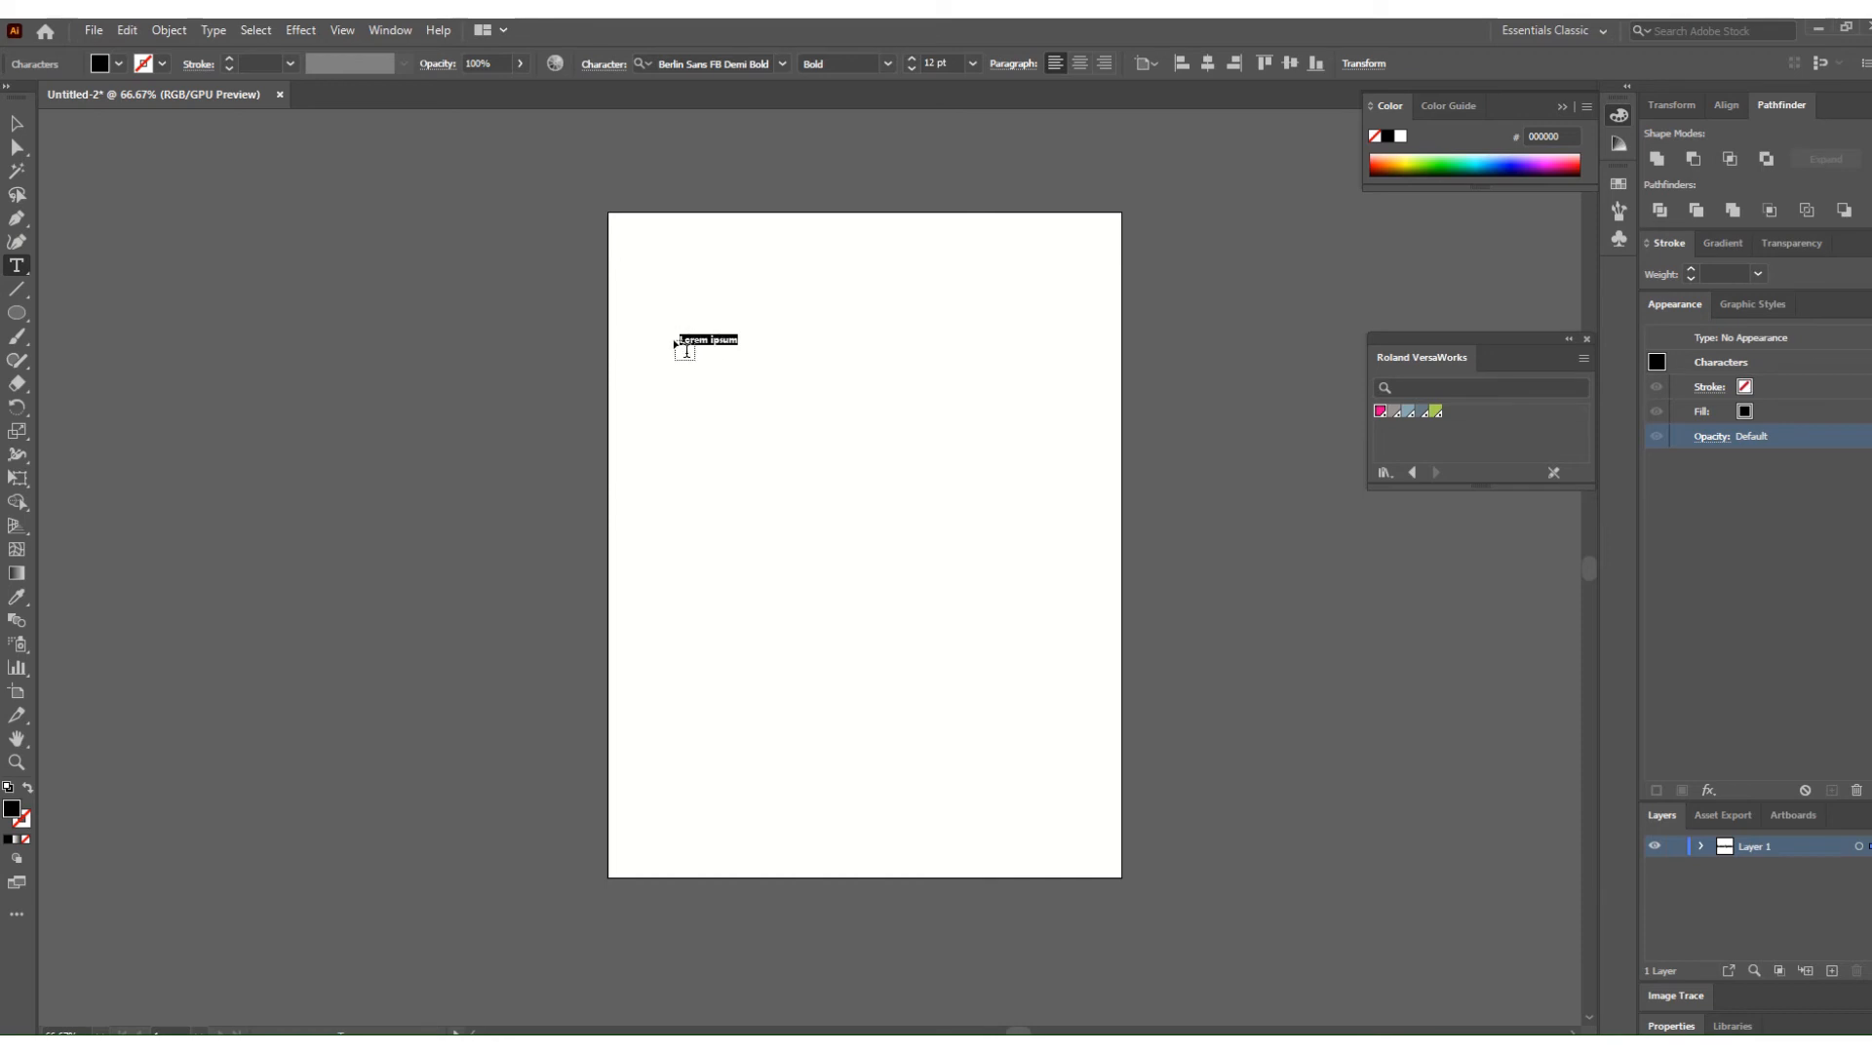
key(Escape)
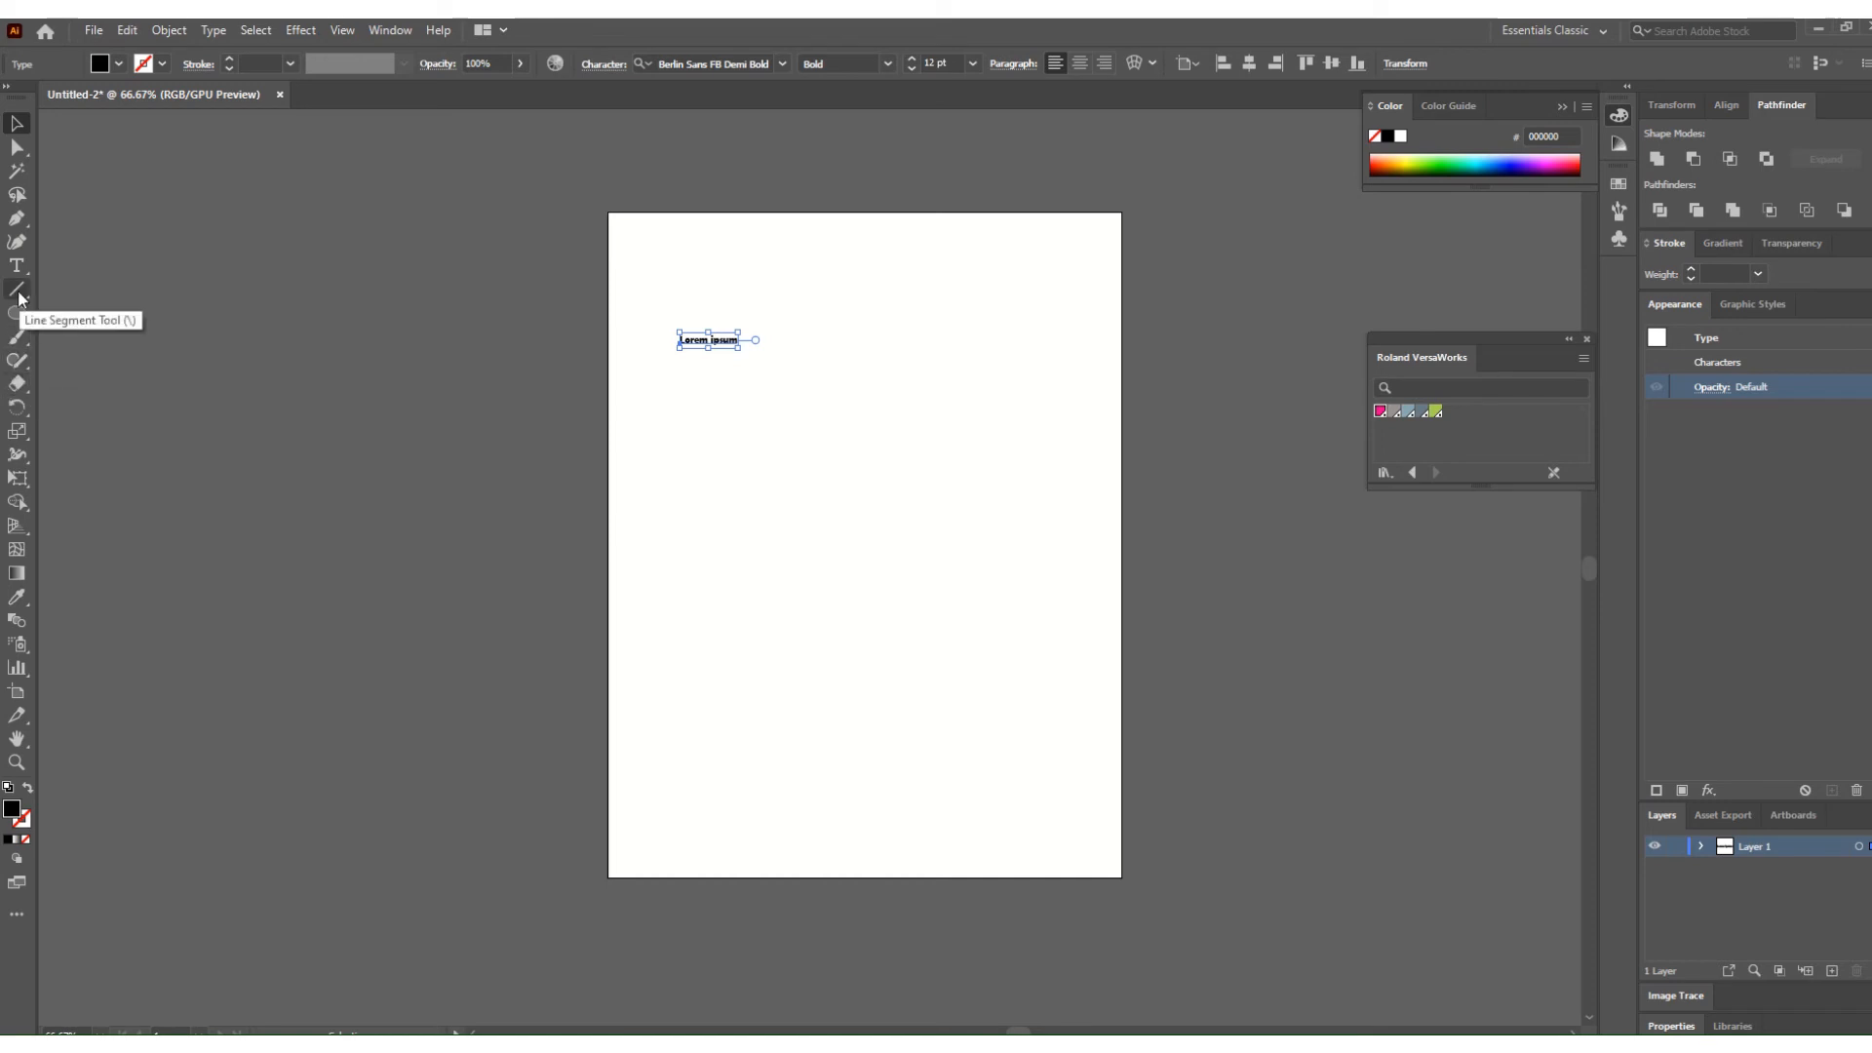
Draw a rectangle about 1.37 by 0.49 in around the small text and swap its fill and stroke to leave it unfilled.
drag(19, 320, 88, 313)
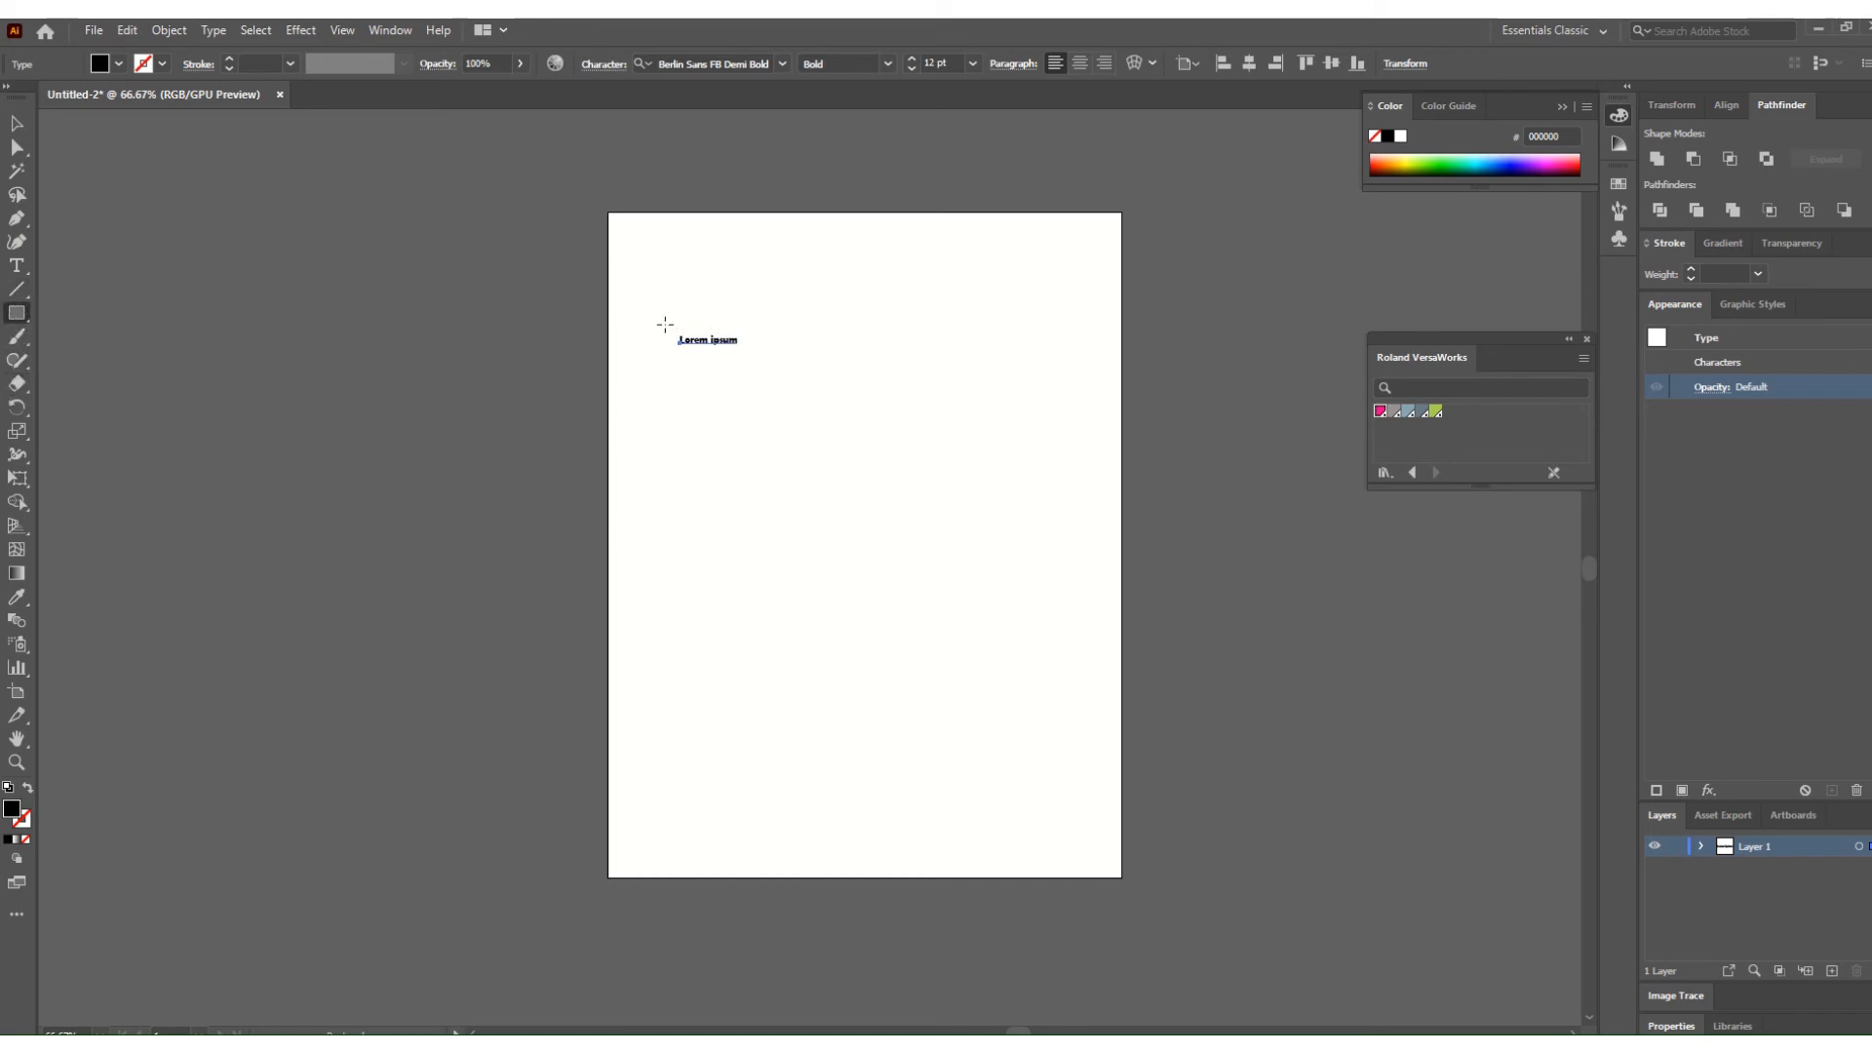
drag(667, 326, 751, 356)
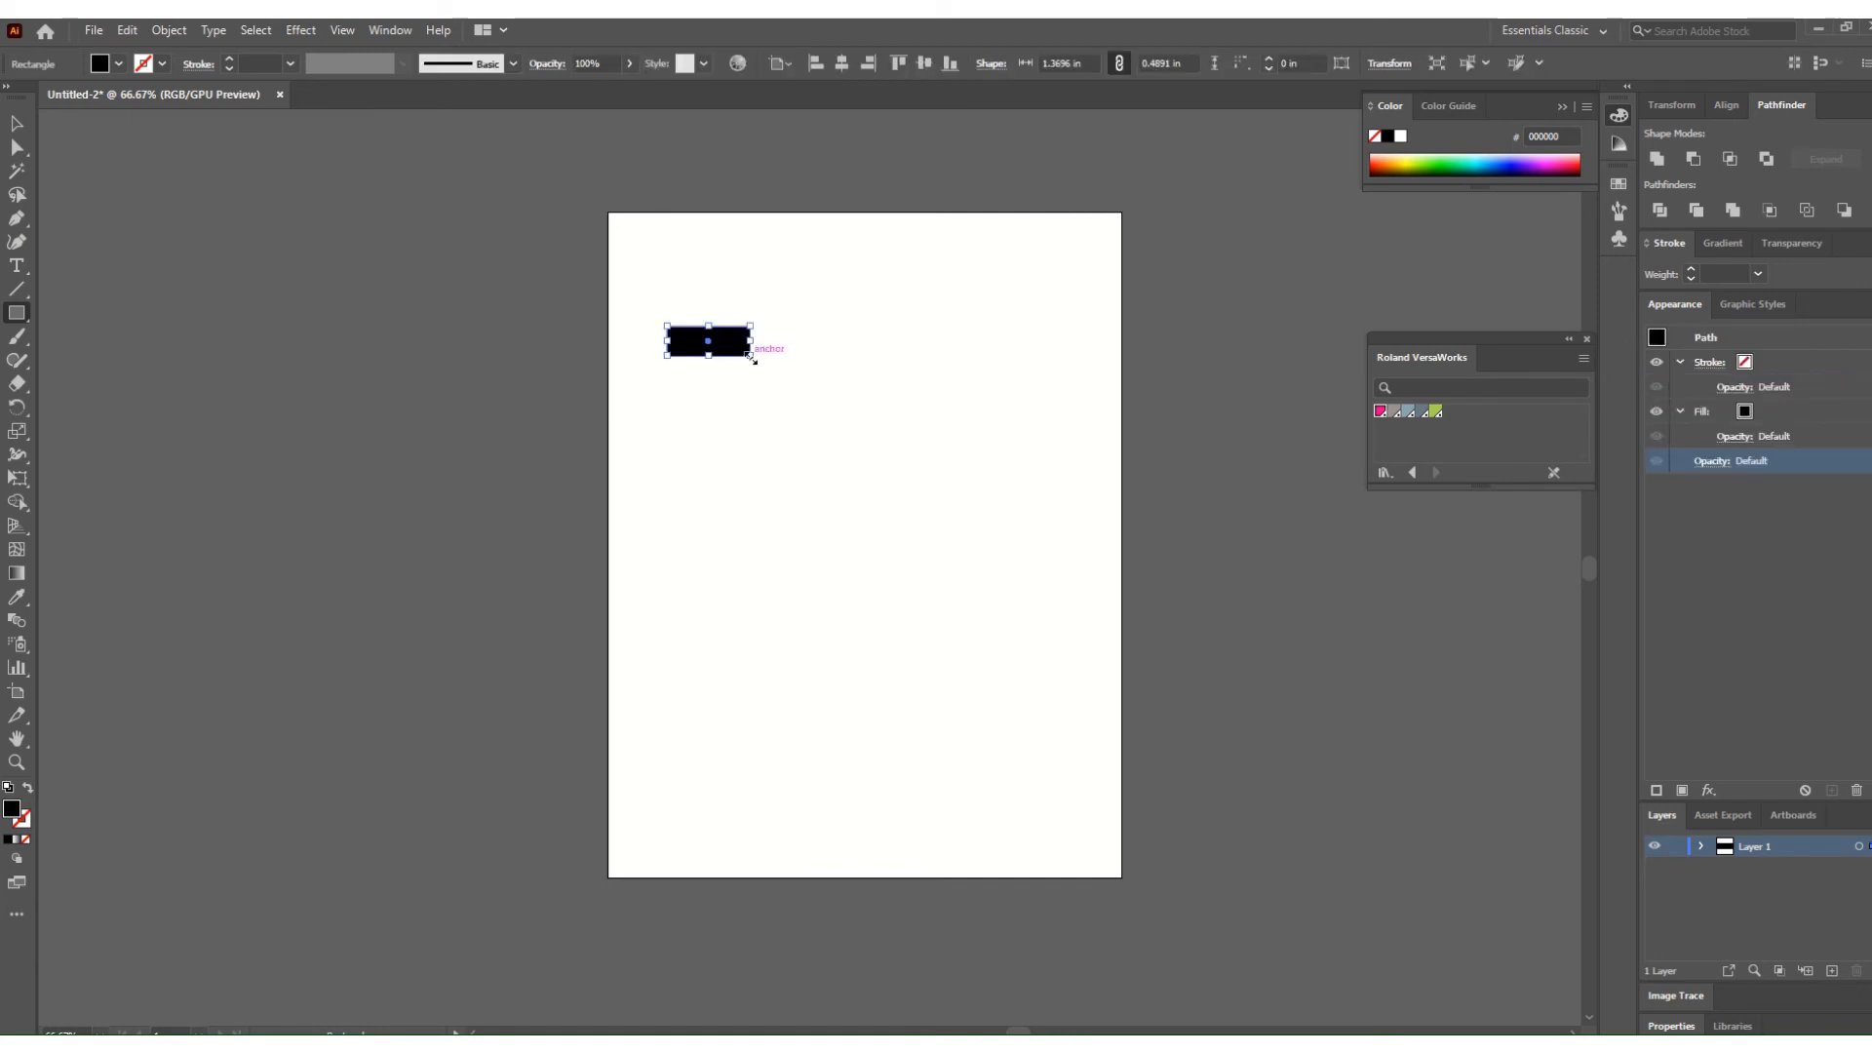
click(28, 789)
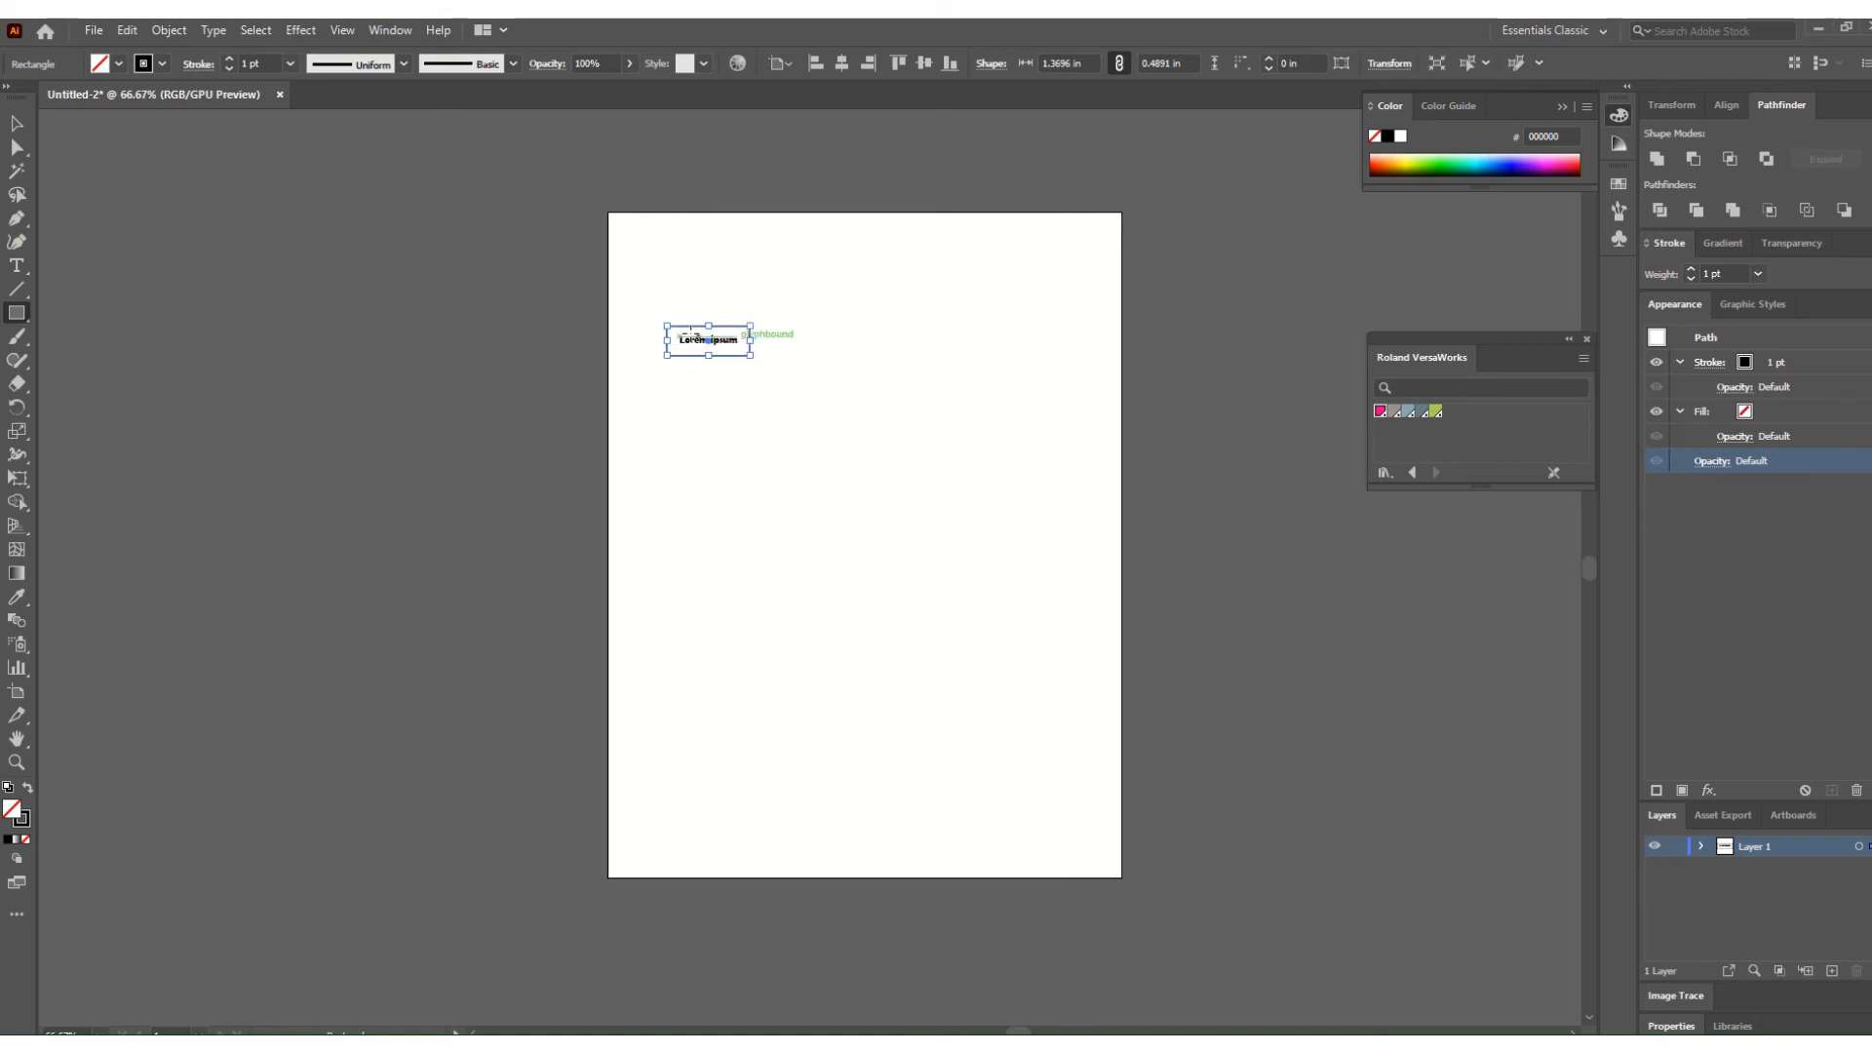
Give the rectangle a CutContour stroke with no fill and set the stroke weight to 0.25 pt.
click(1381, 411)
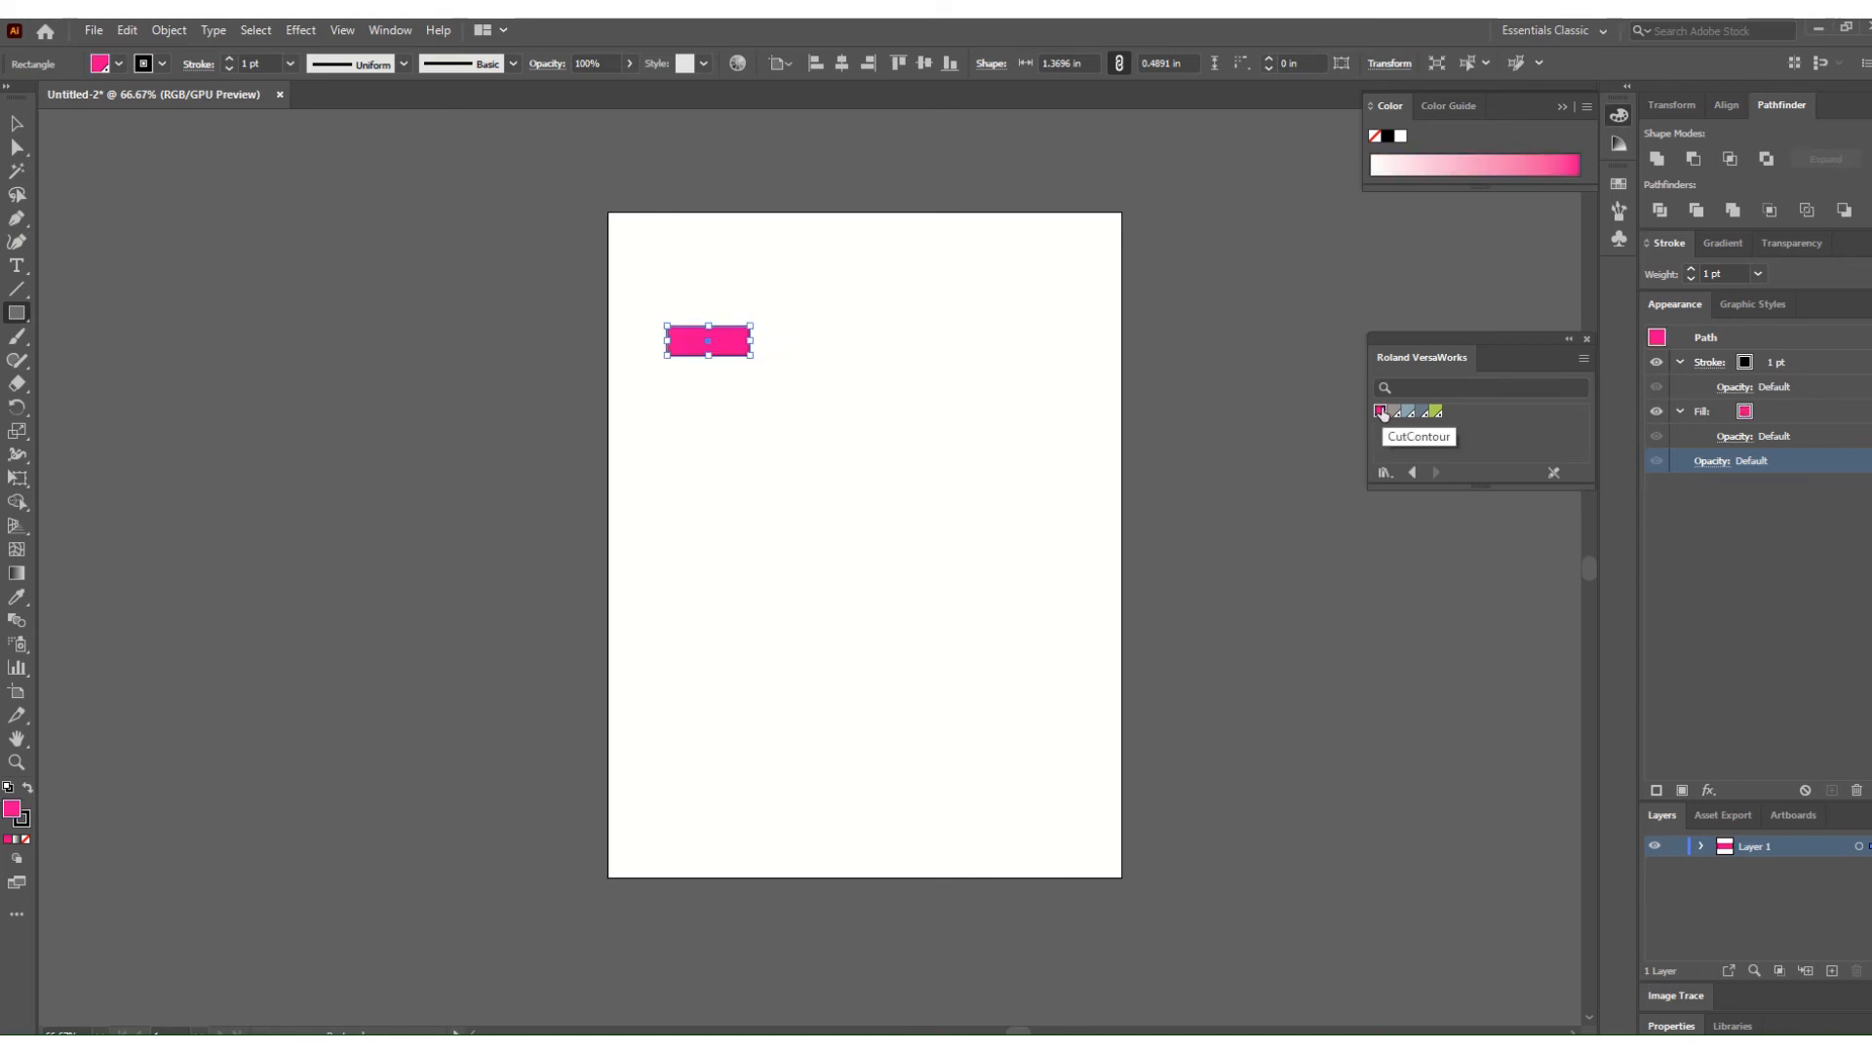
click(28, 789)
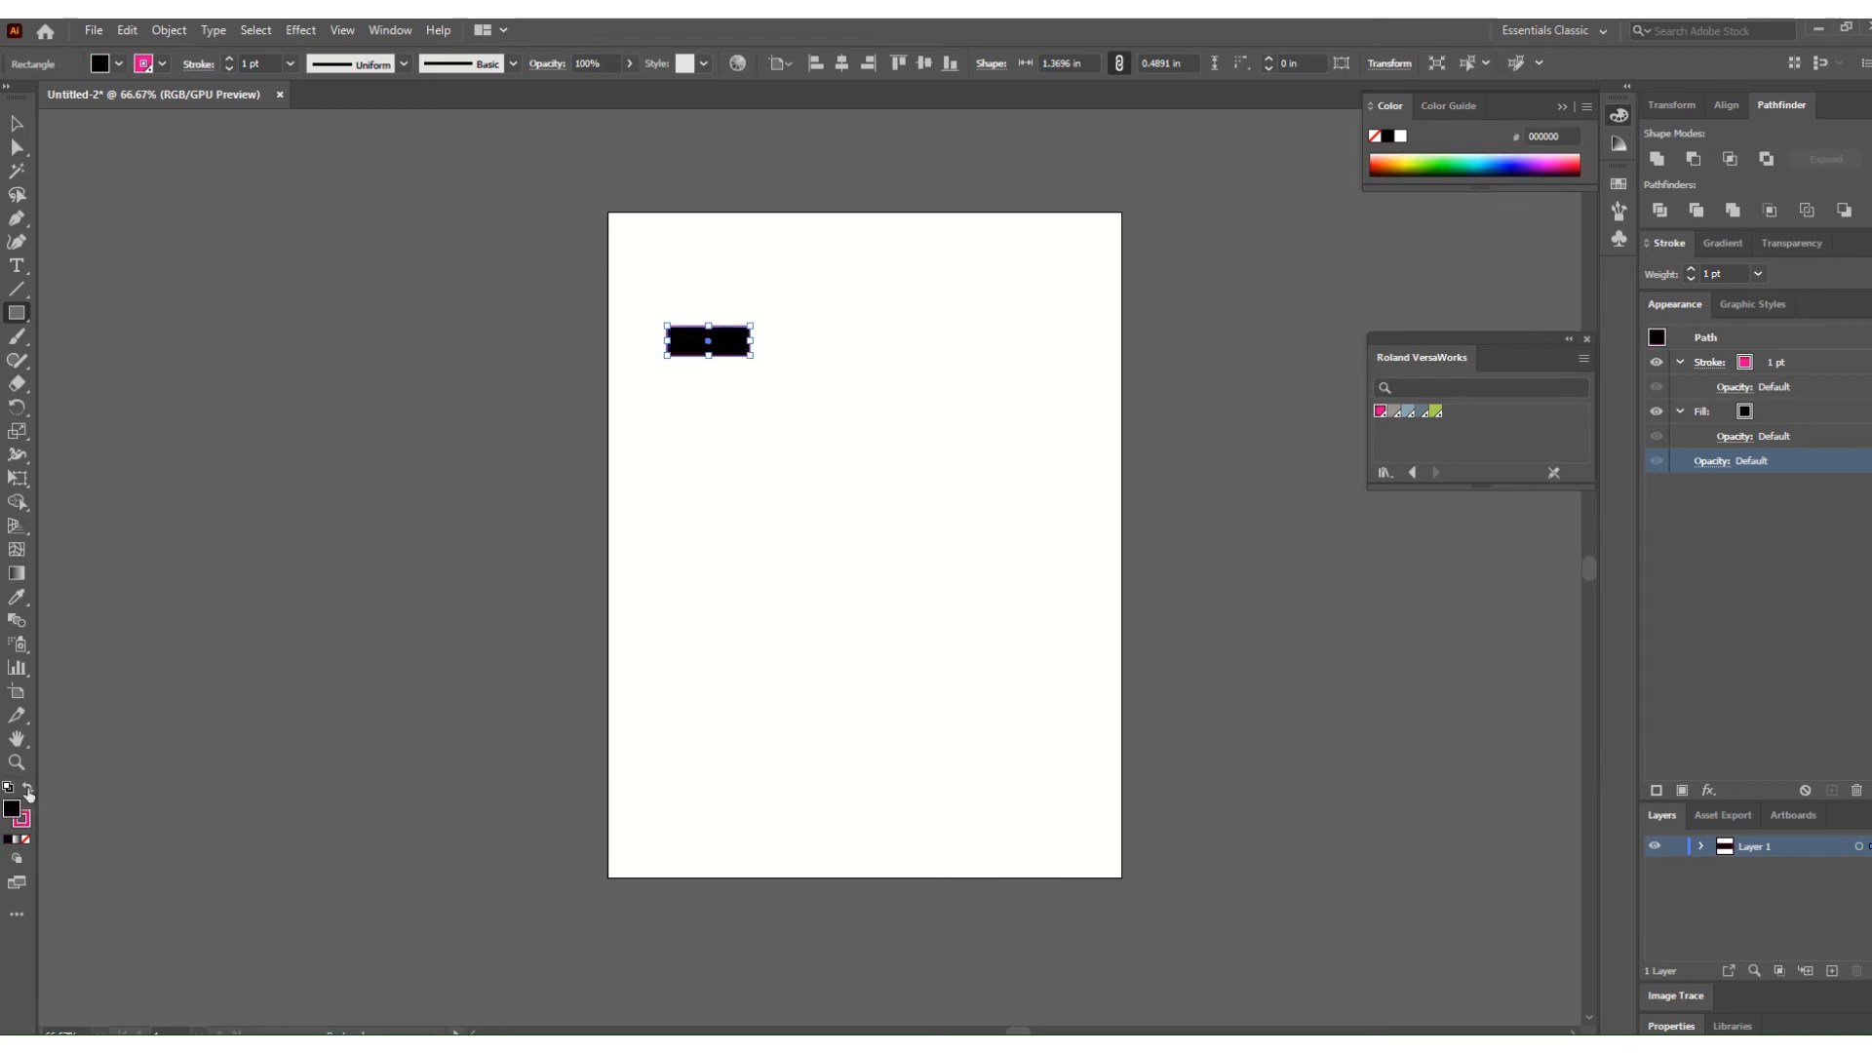
click(30, 844)
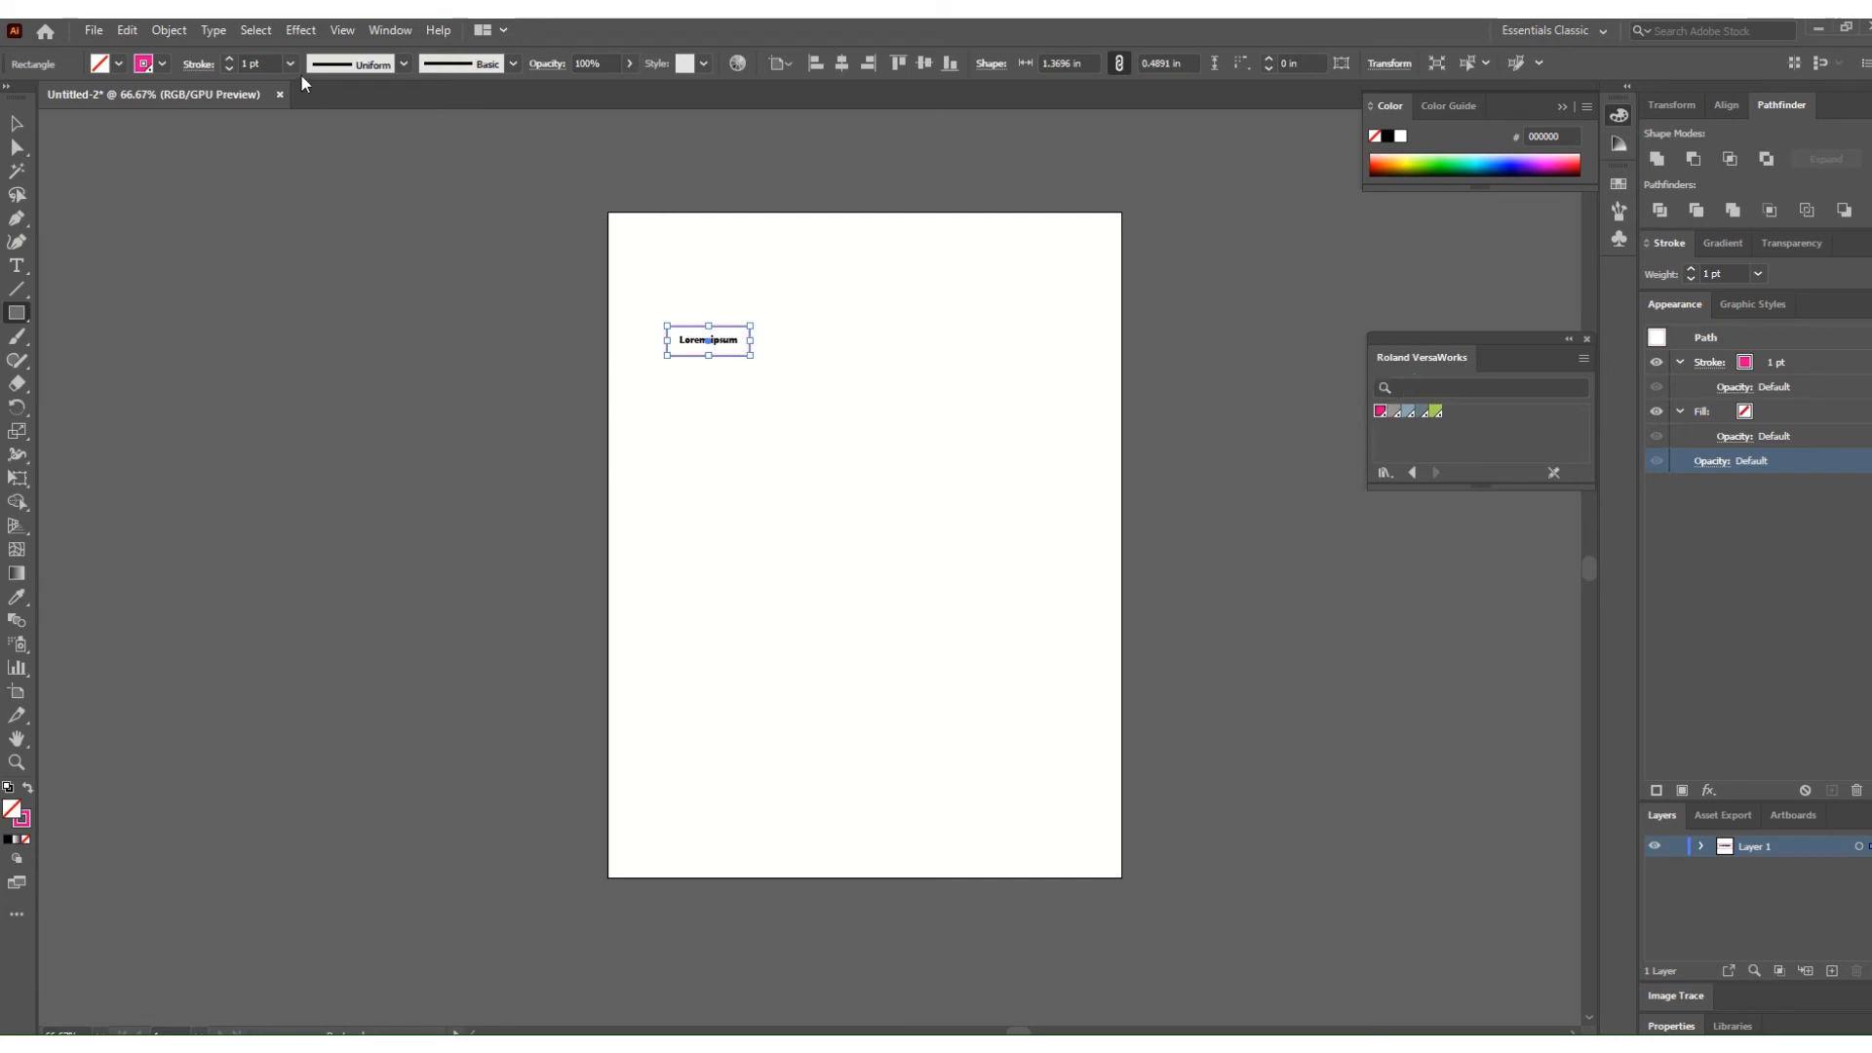
click(226, 65)
key(BackSpace)
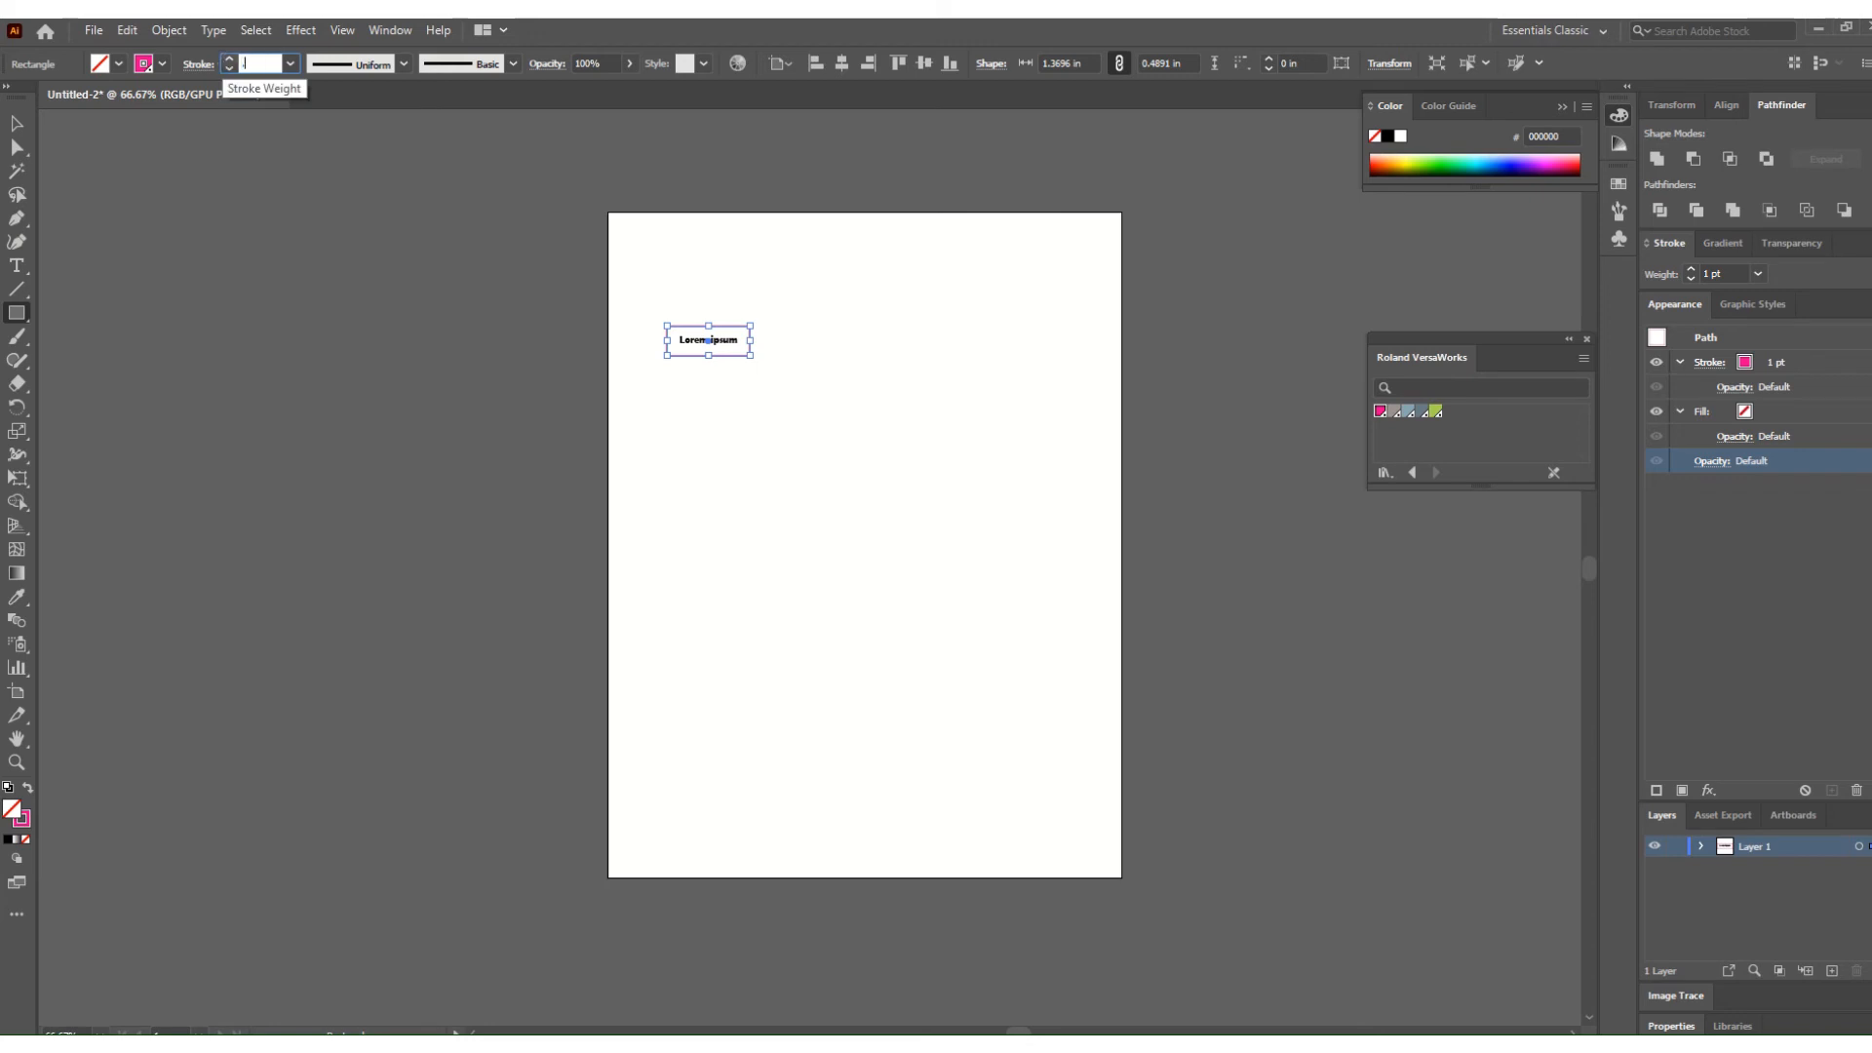
key(Return)
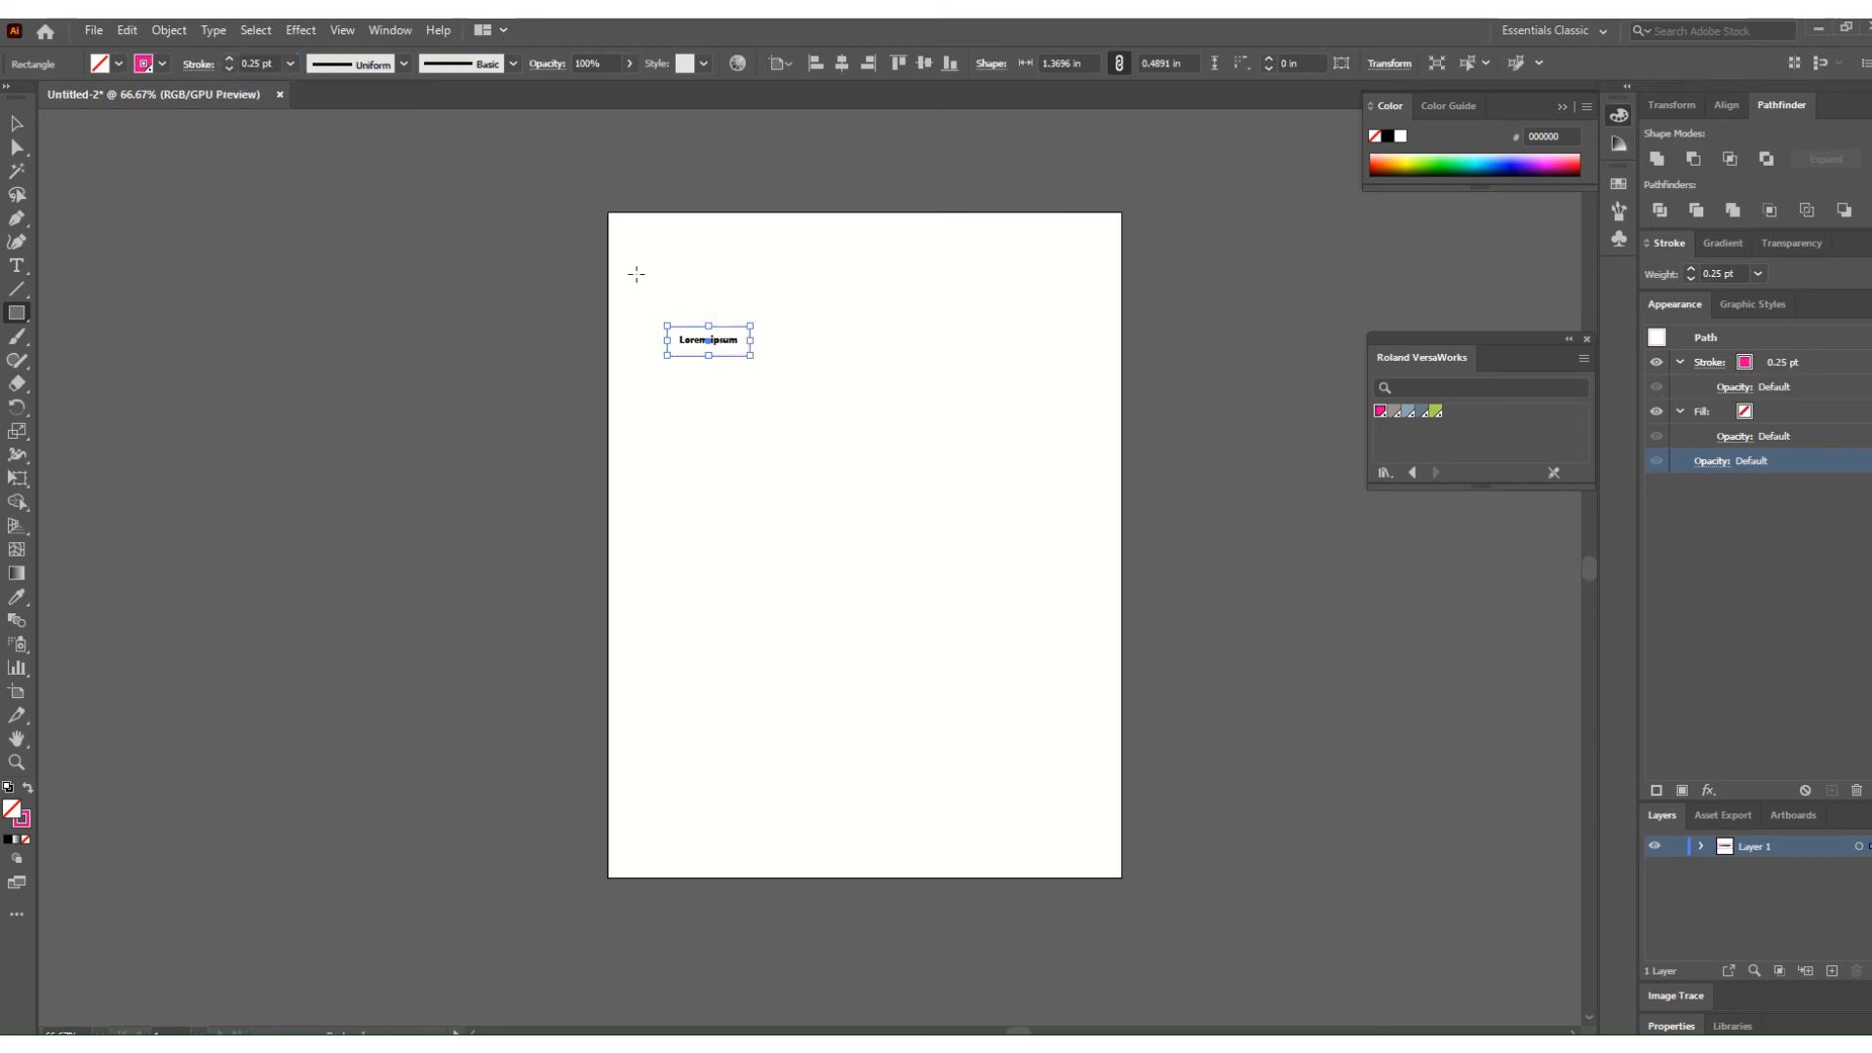
Scale the "Lorem ipsum" text up to about 92.7 pt and position it to span nearly the artboard's width.
key(v)
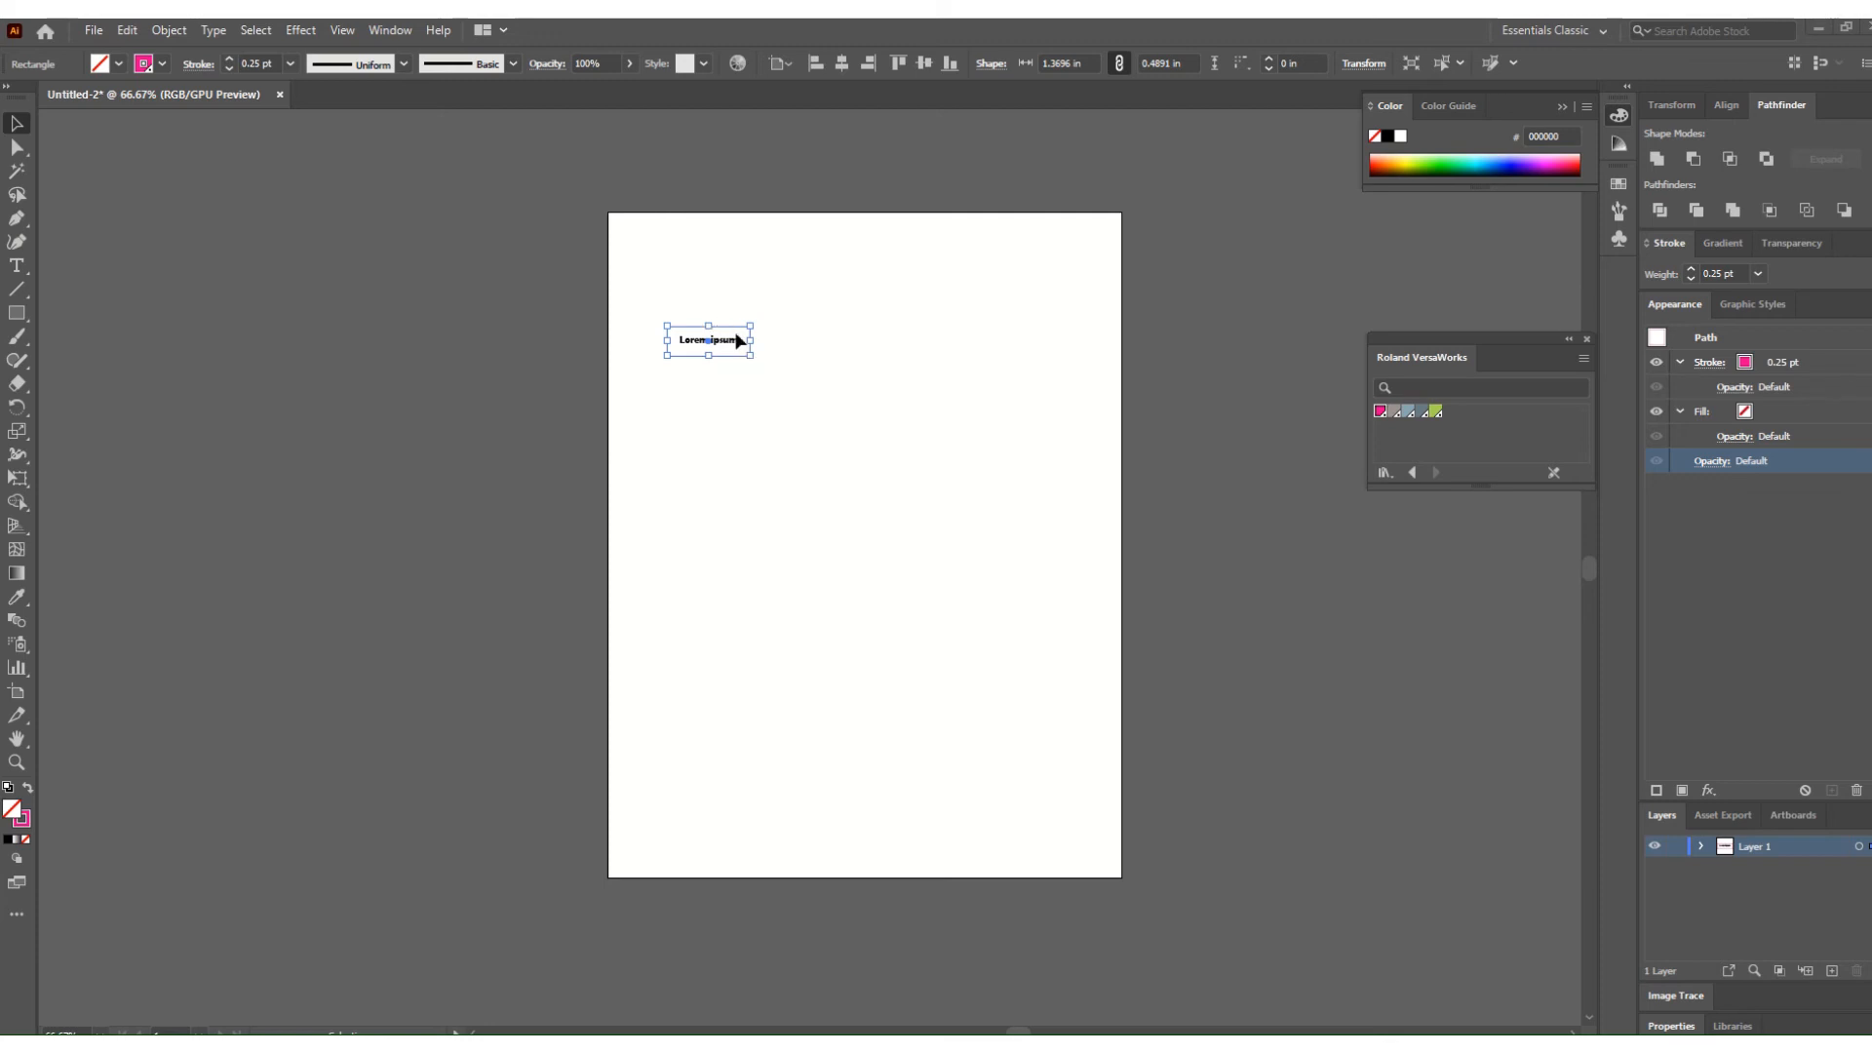
click(736, 333)
click(702, 345)
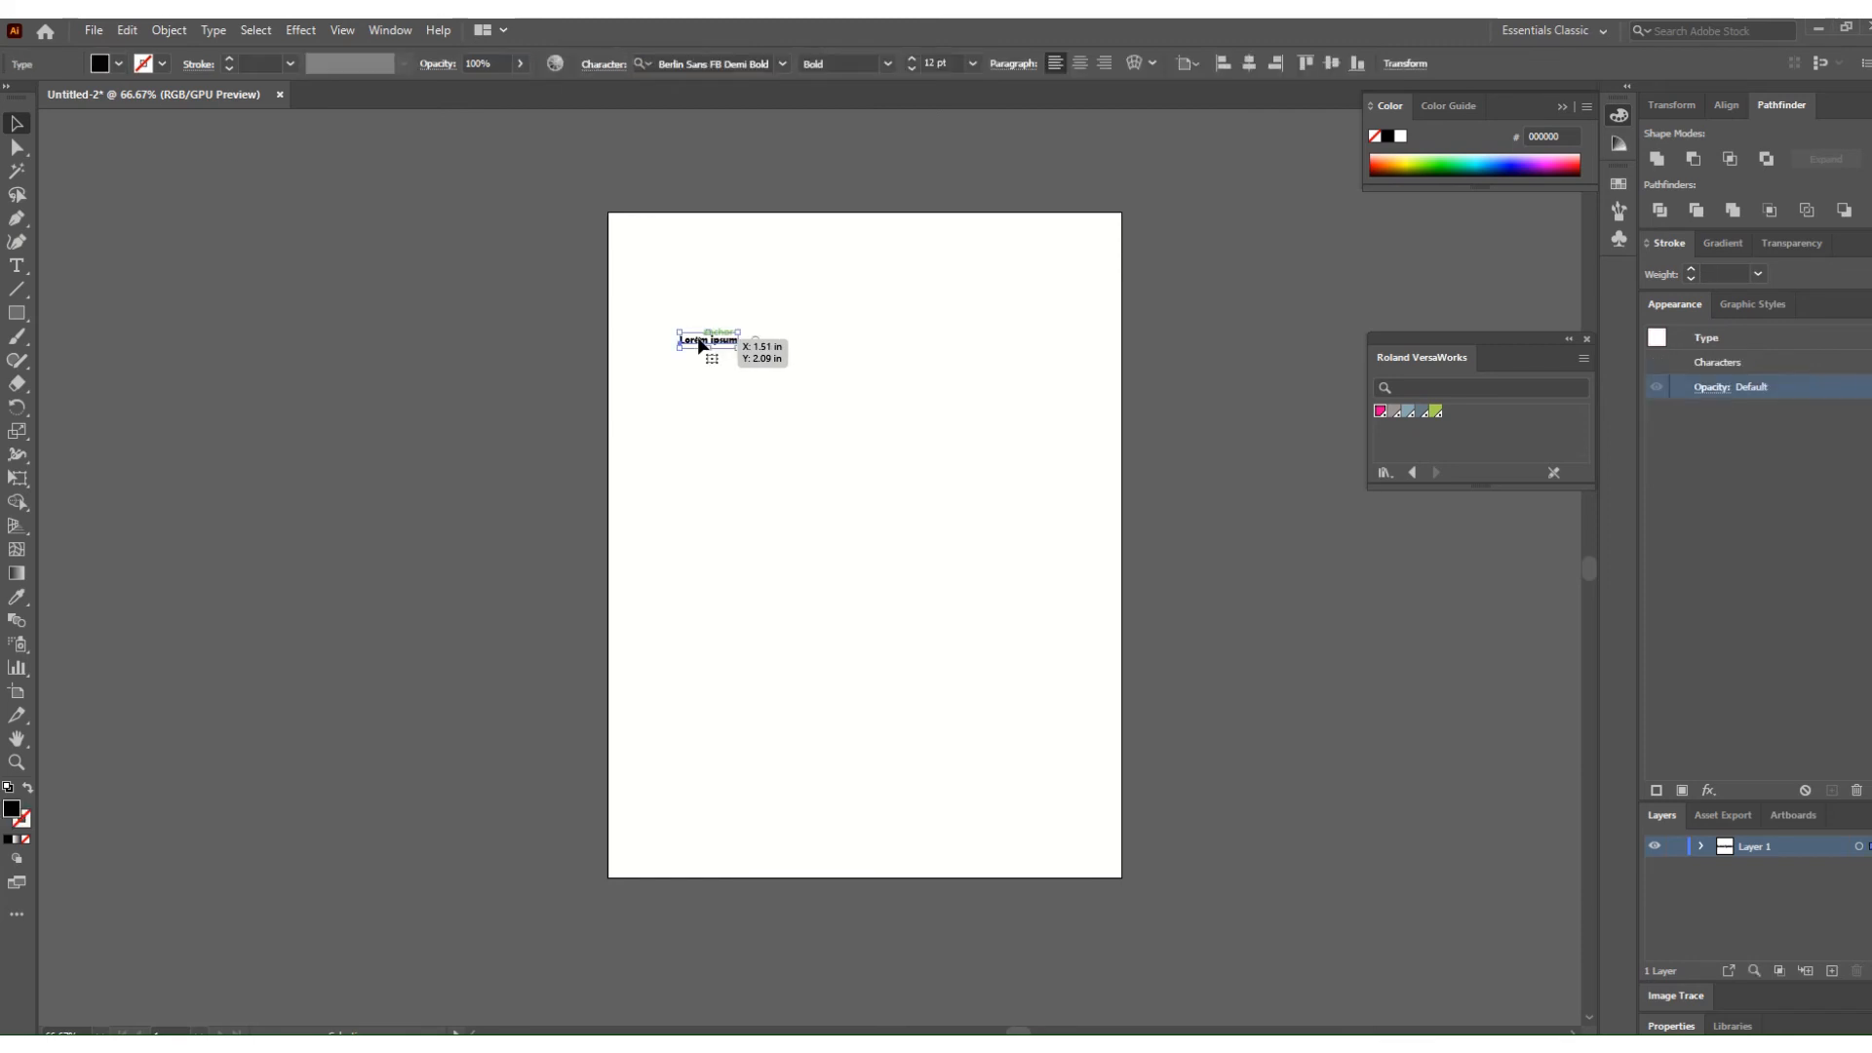
double_click(704, 343)
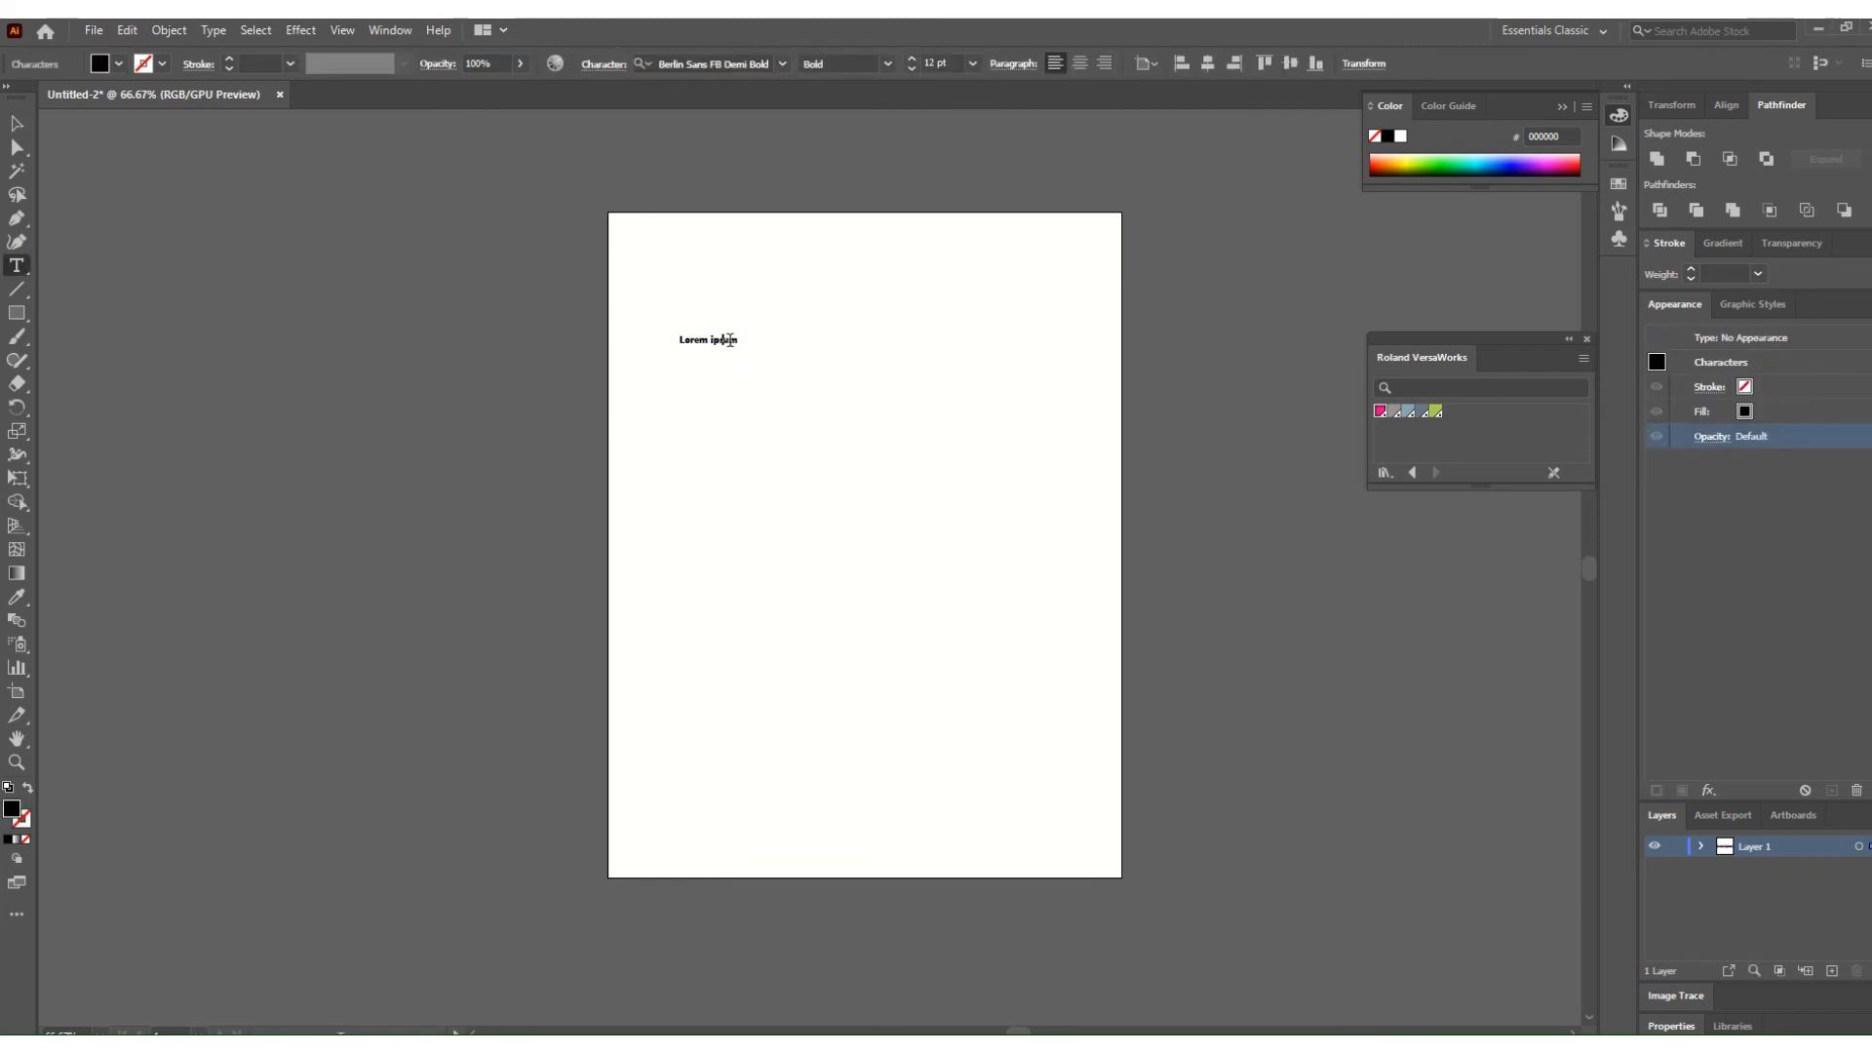
key(Escape)
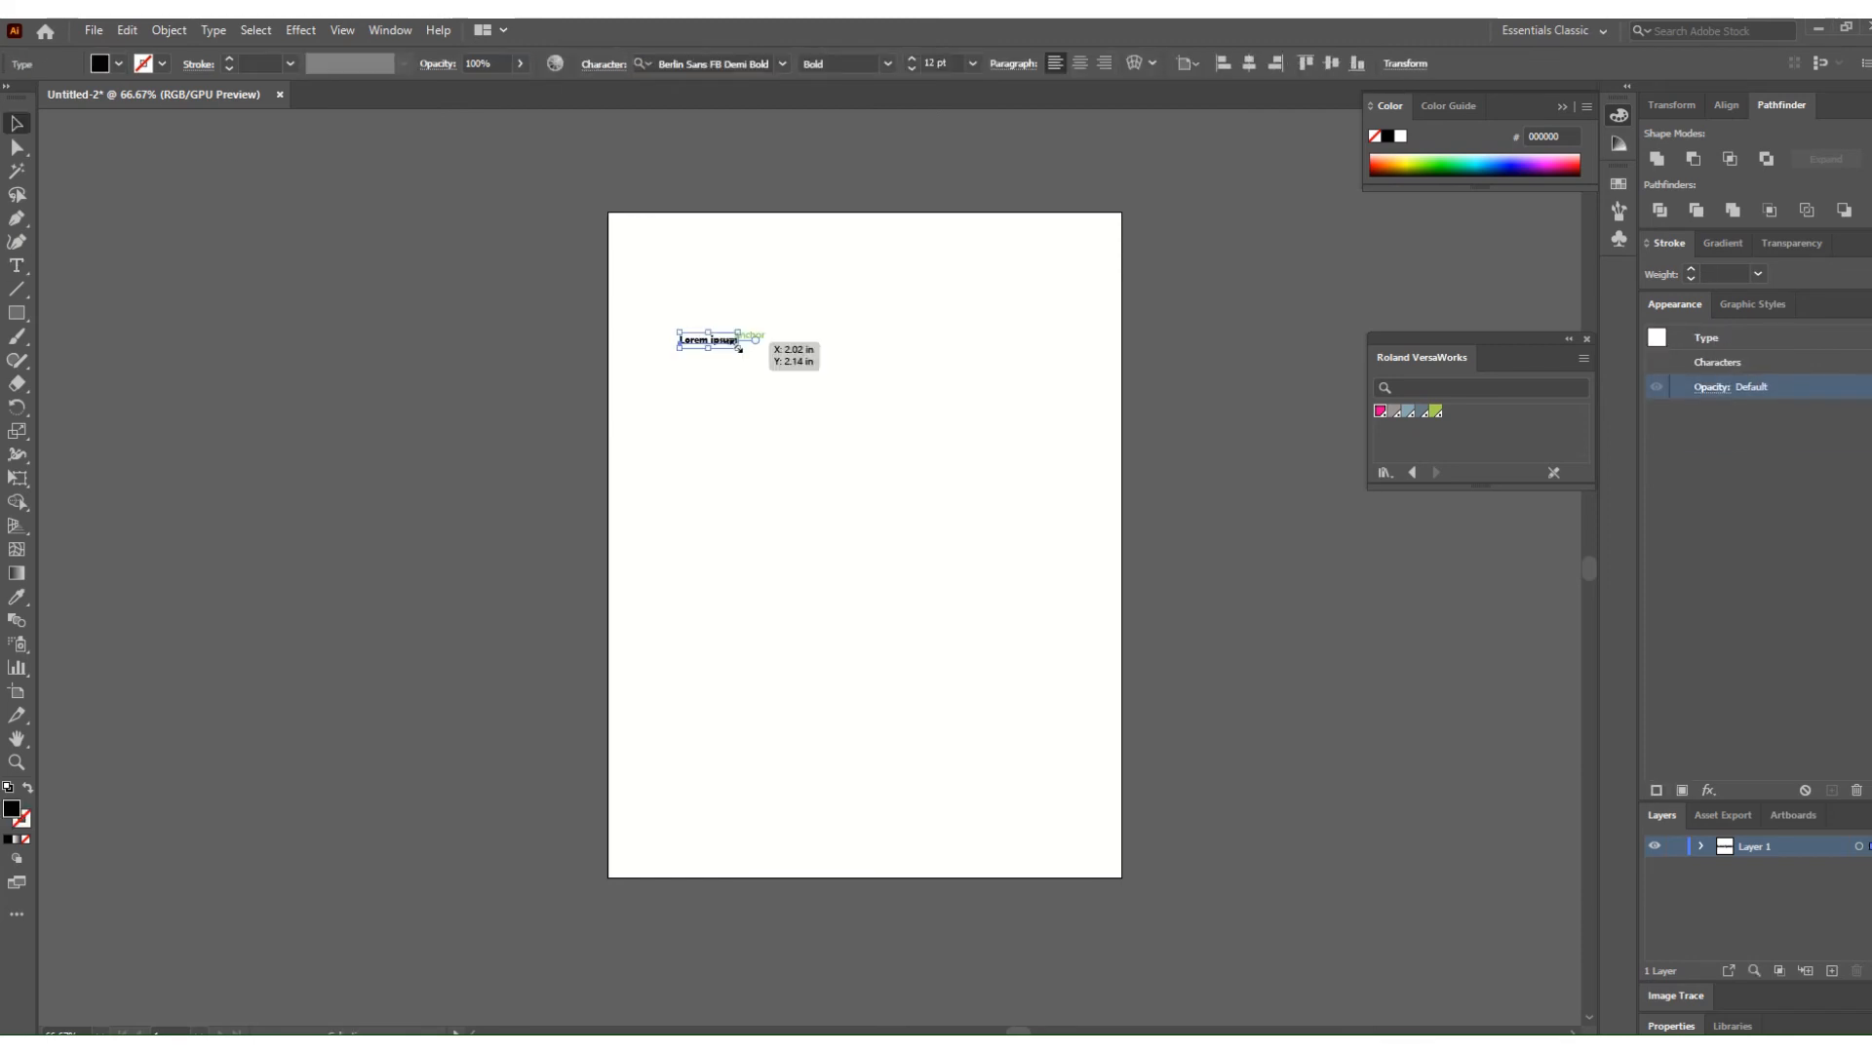
drag(740, 352, 1069, 634)
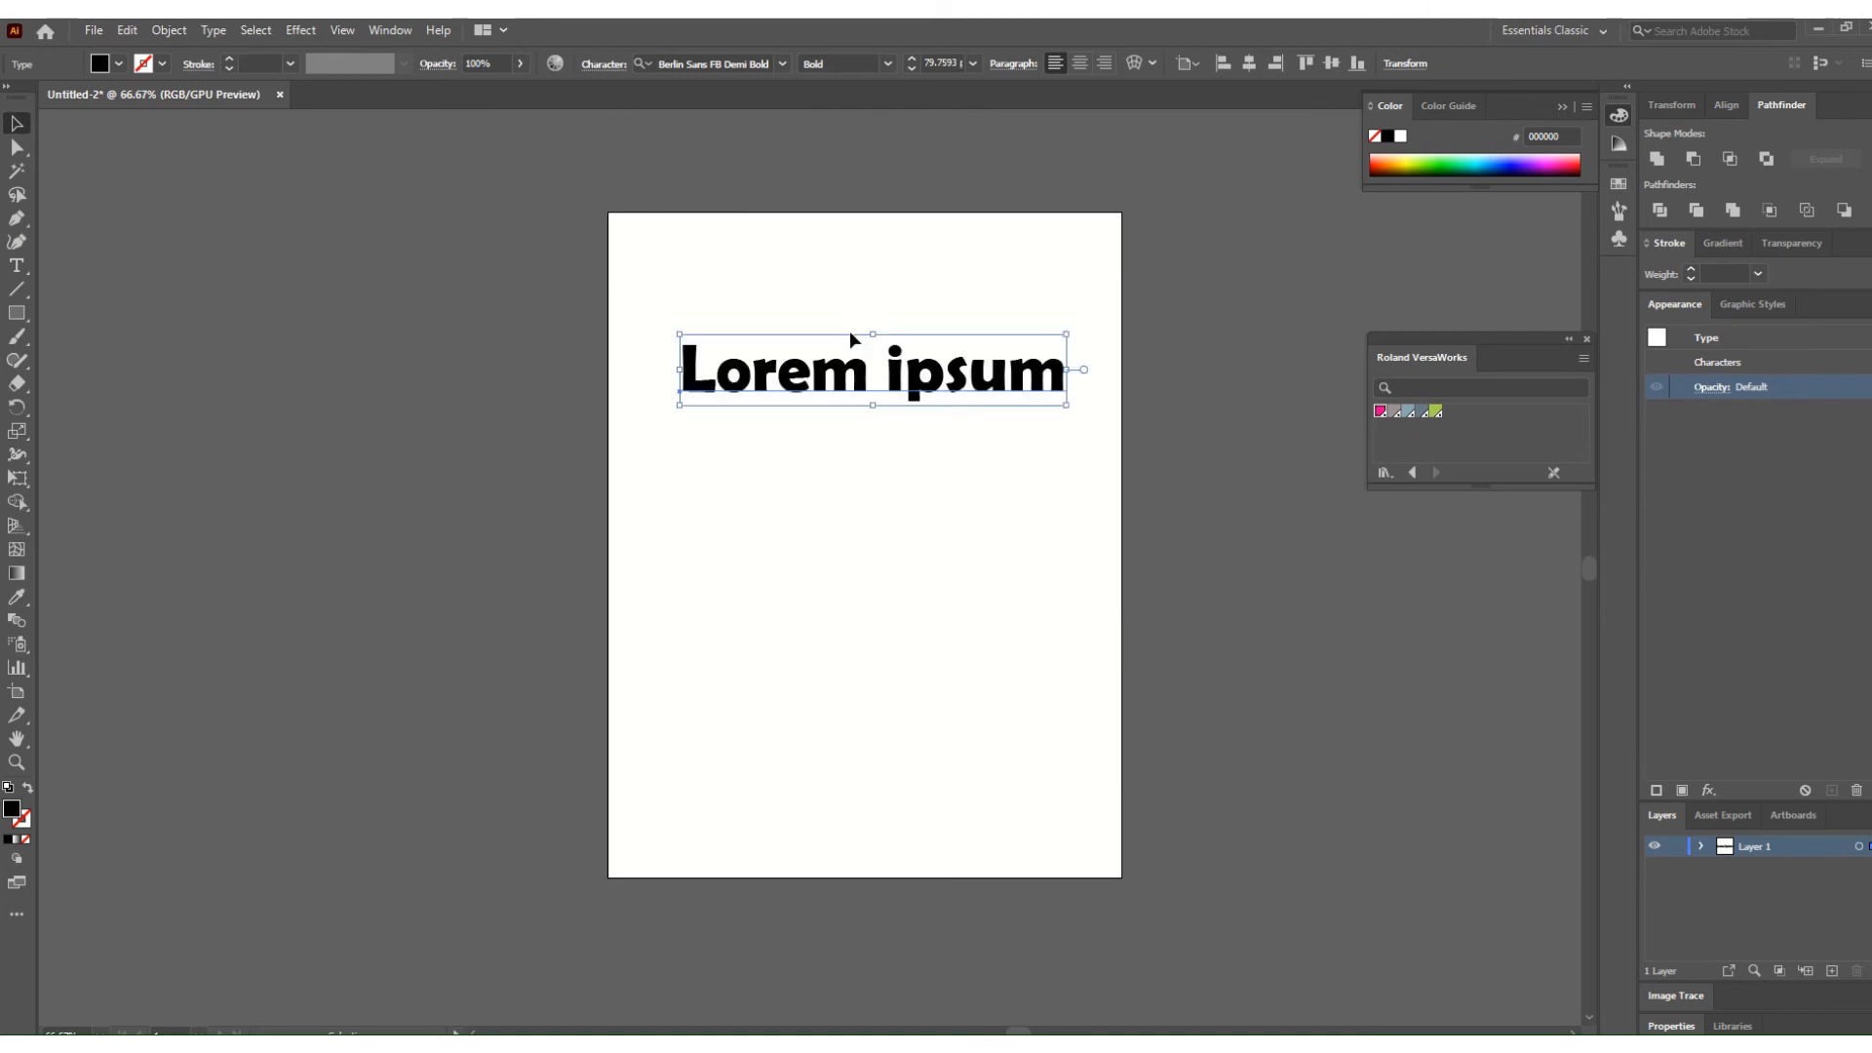
click(813, 330)
drag(798, 377, 770, 358)
drag(1029, 386, 1097, 458)
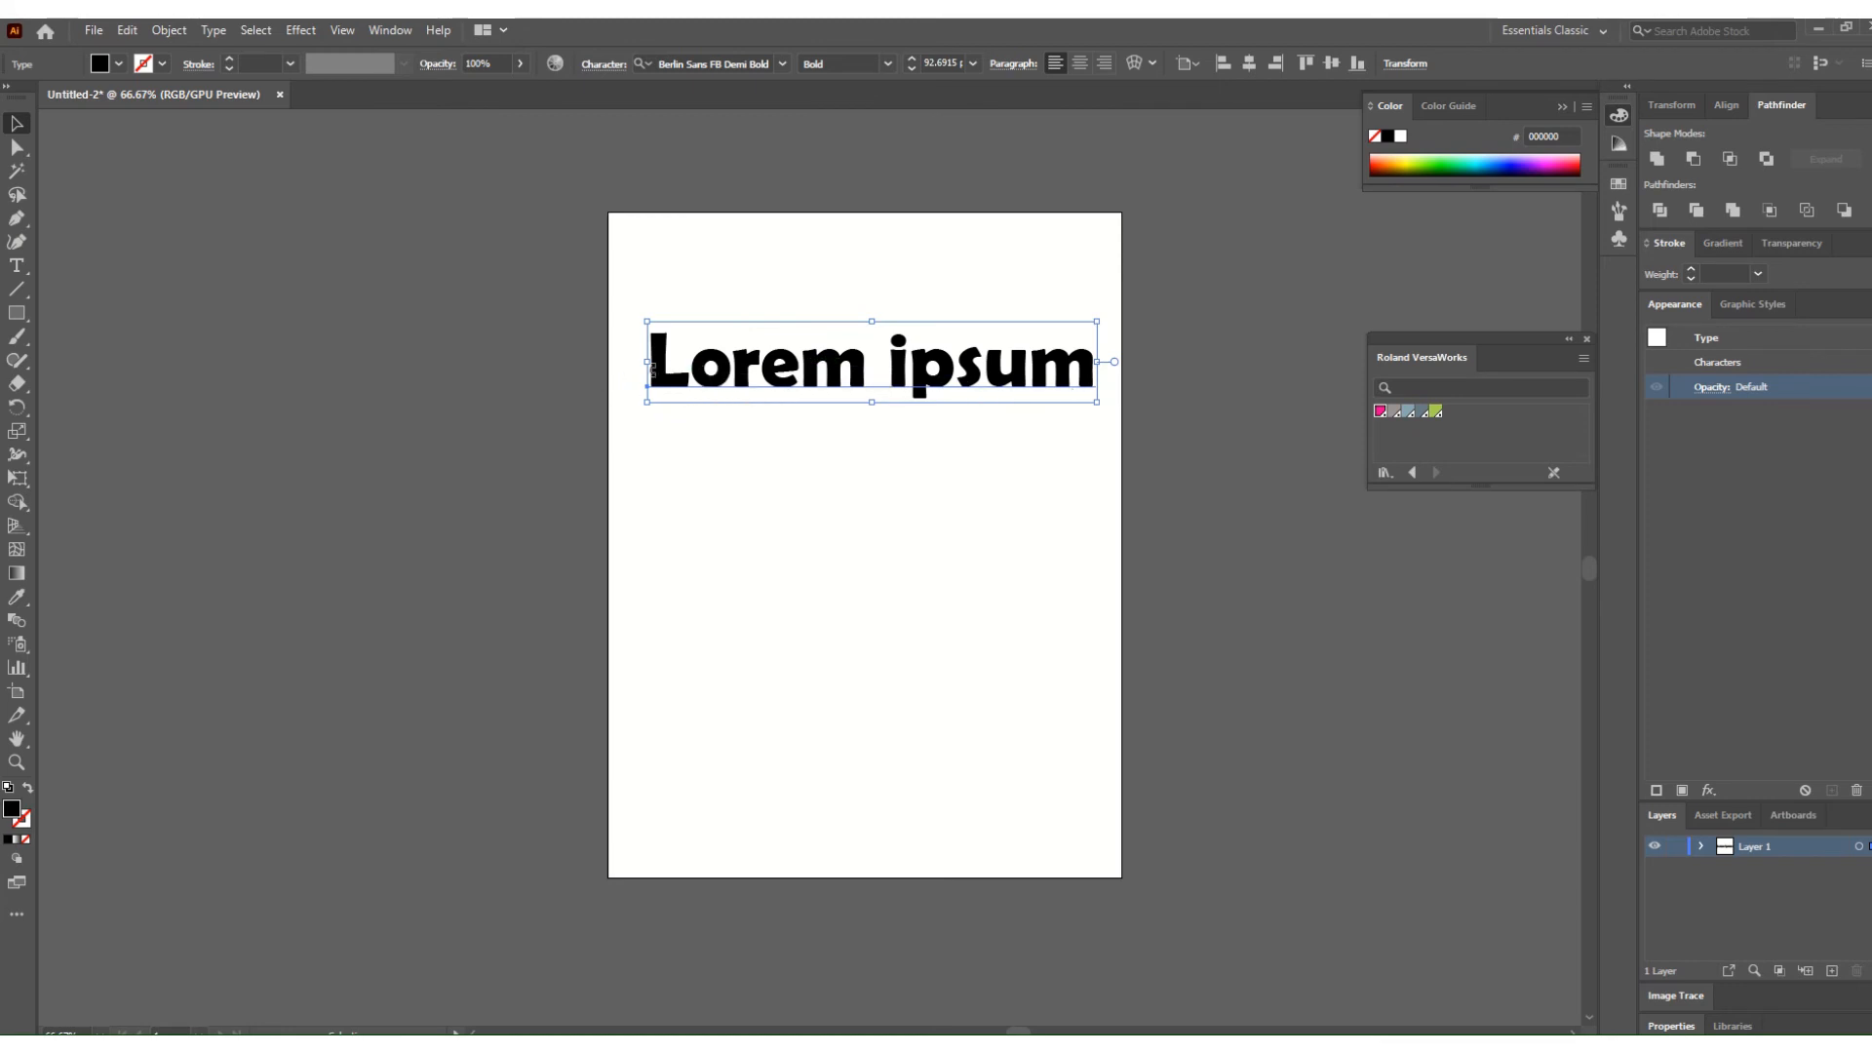
click(213, 30)
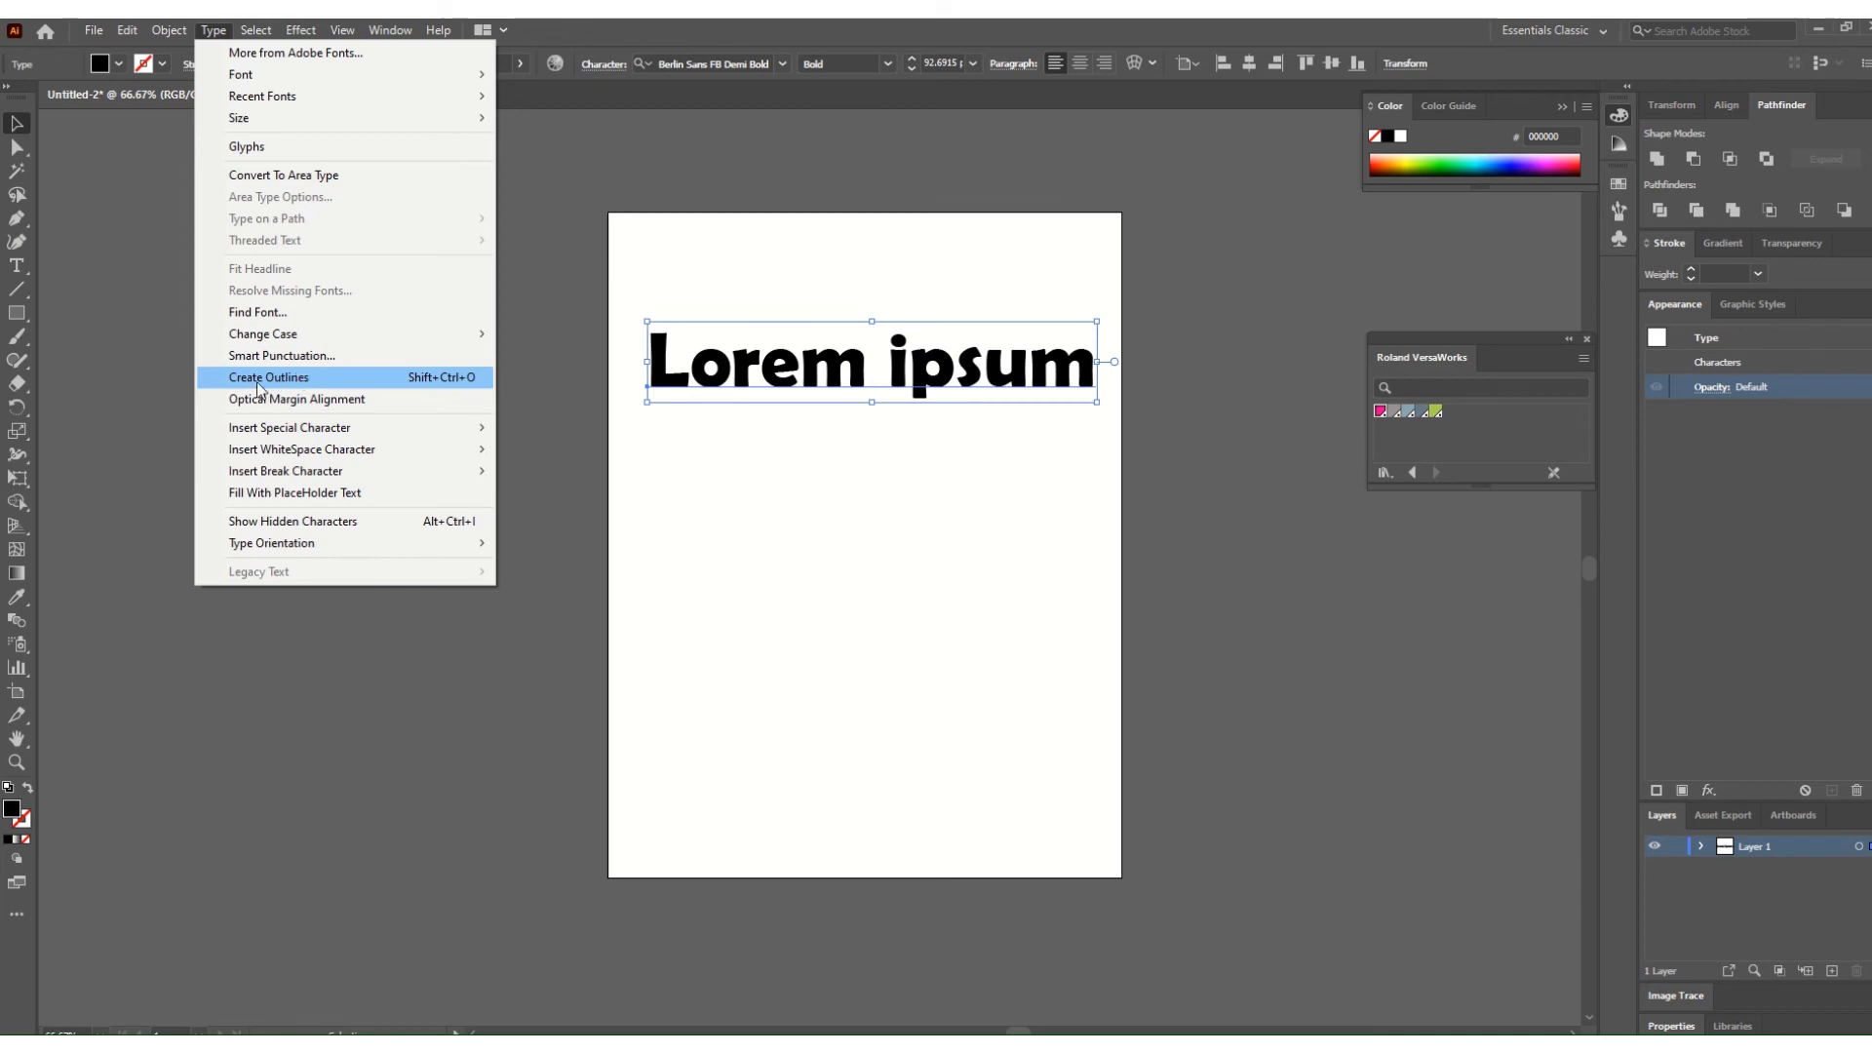
click(716, 263)
double_click(767, 362)
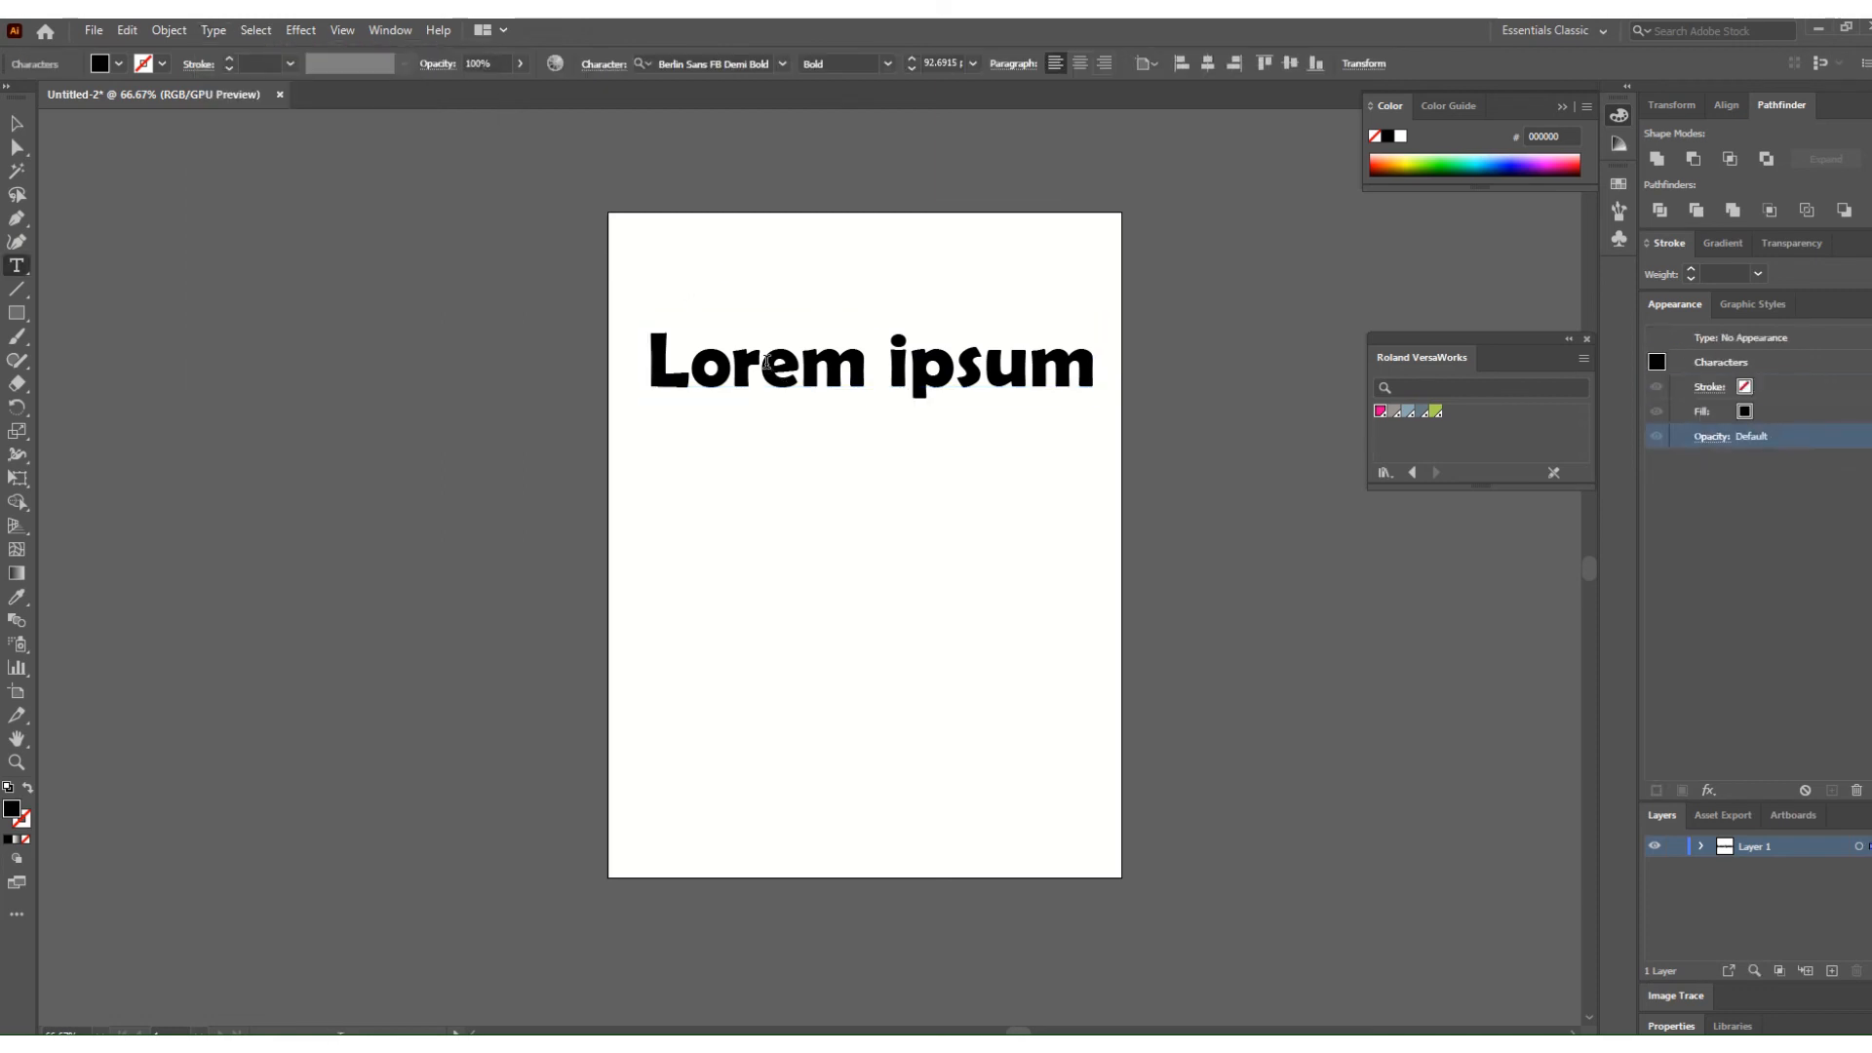
click(214, 30)
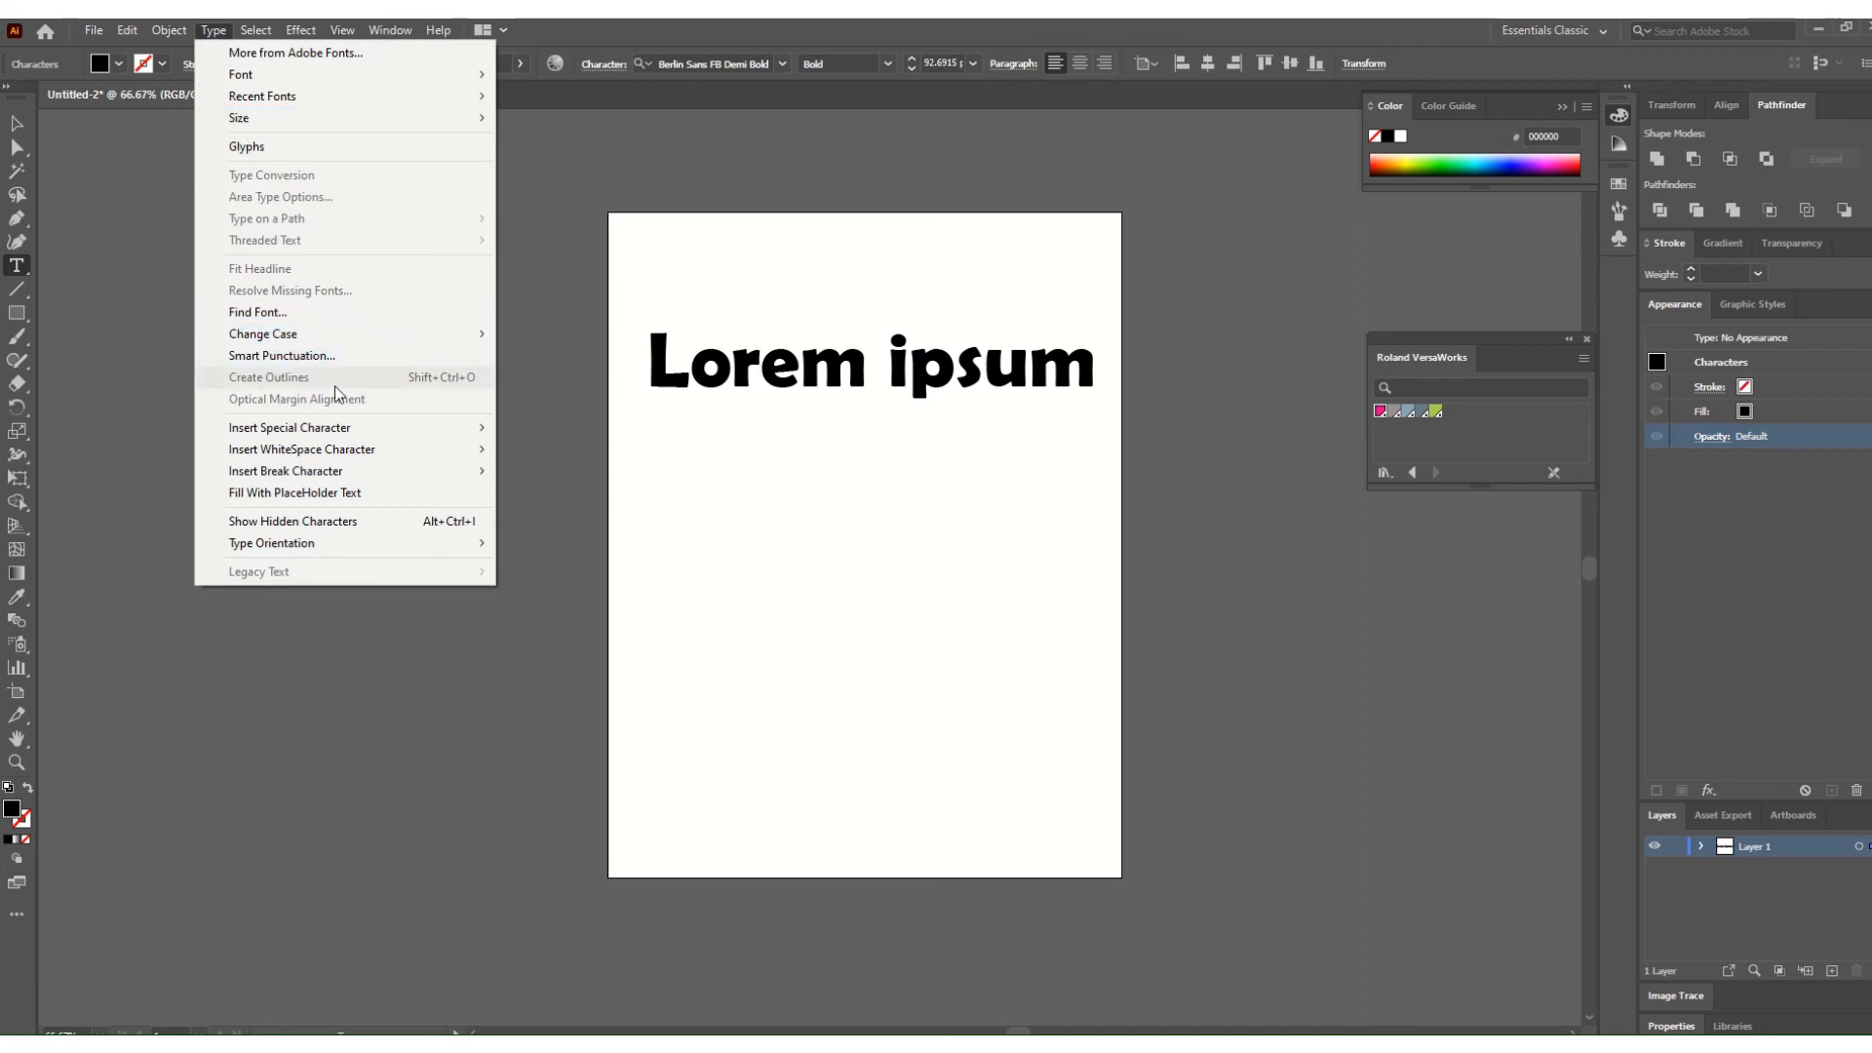
click(584, 388)
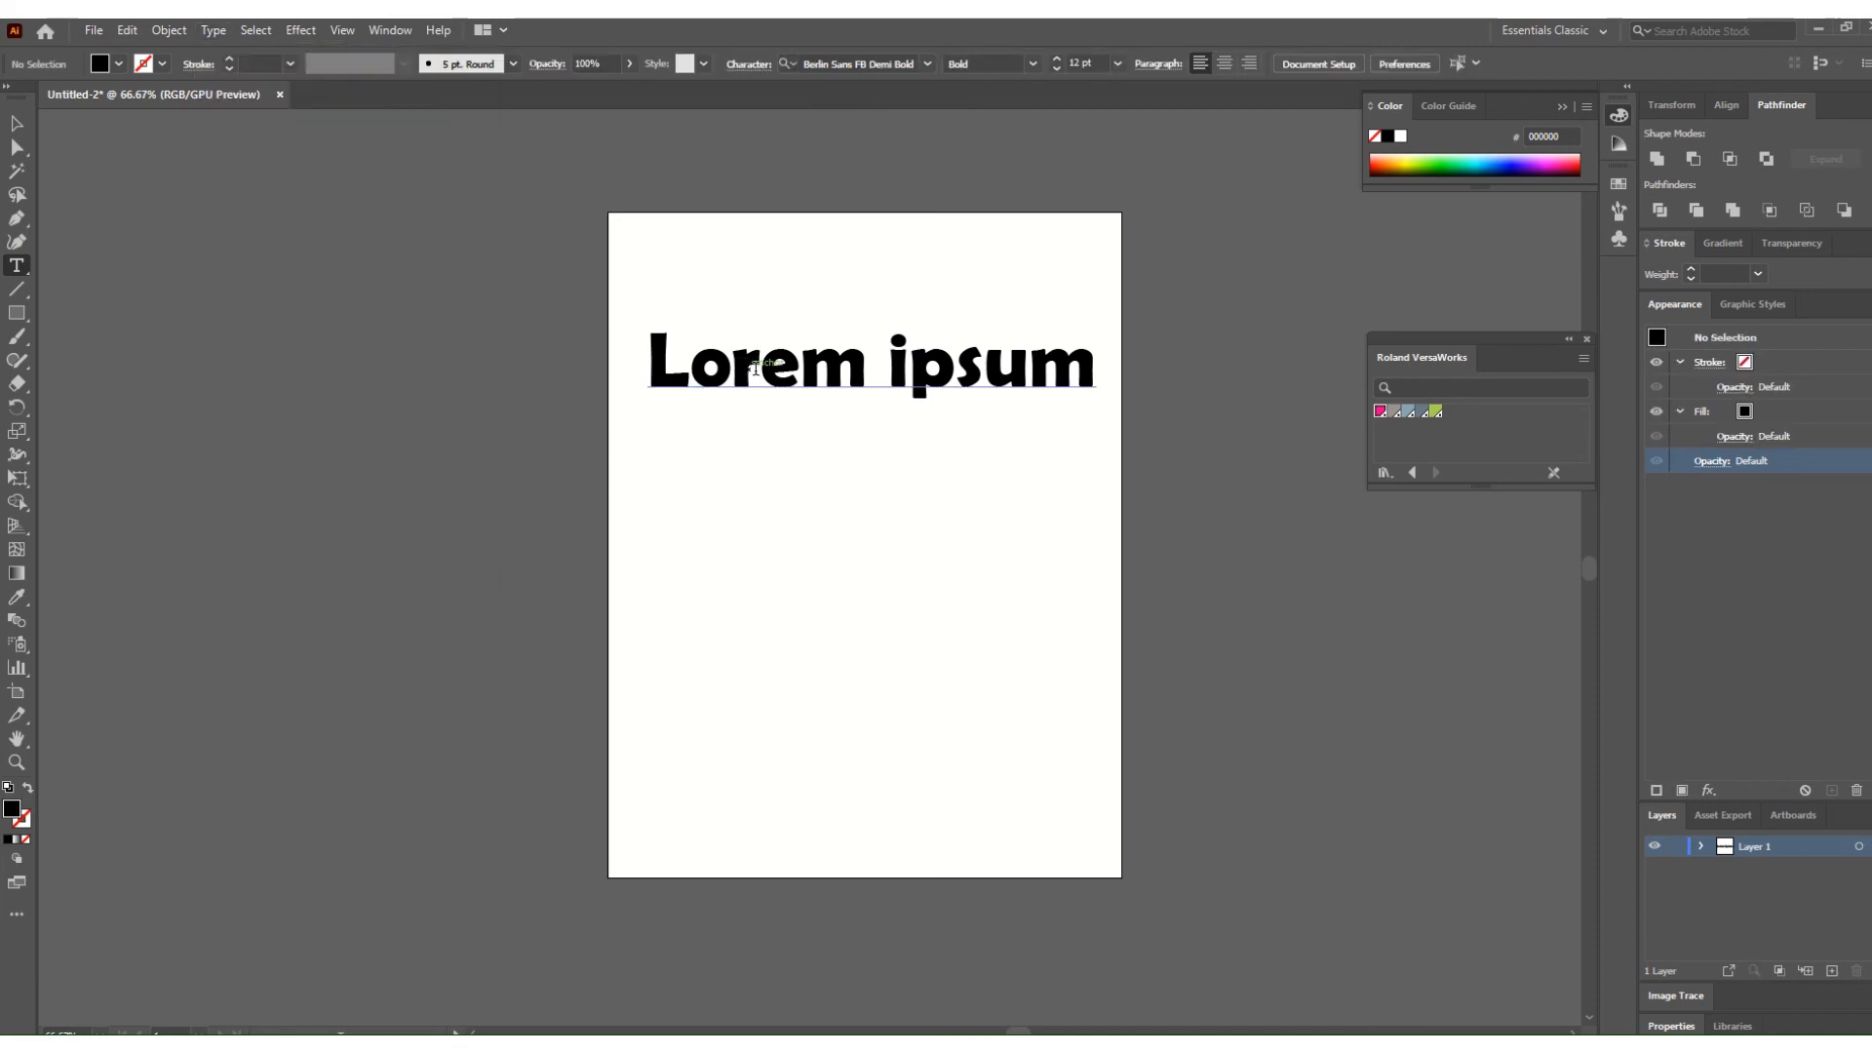
Select the "Lorem ipsum" text as an object and convert it with Create Outlines.
key(Escape)
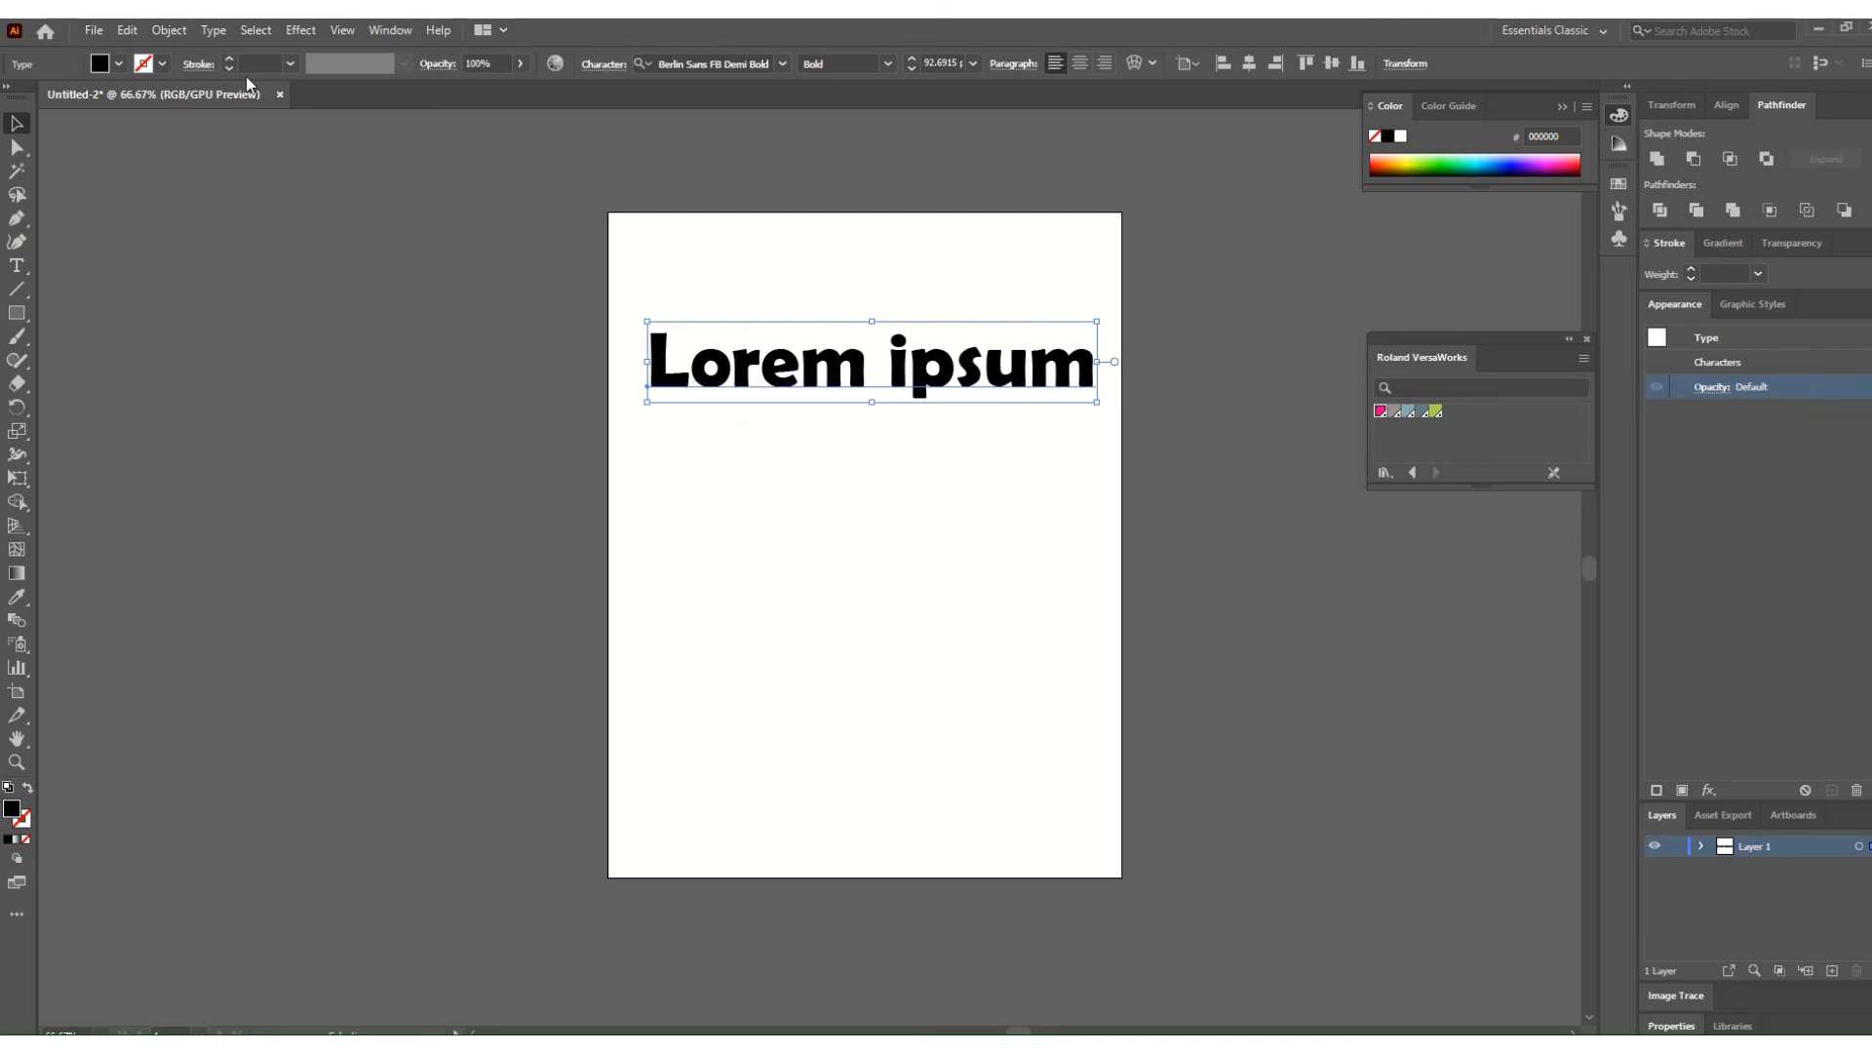
click(216, 32)
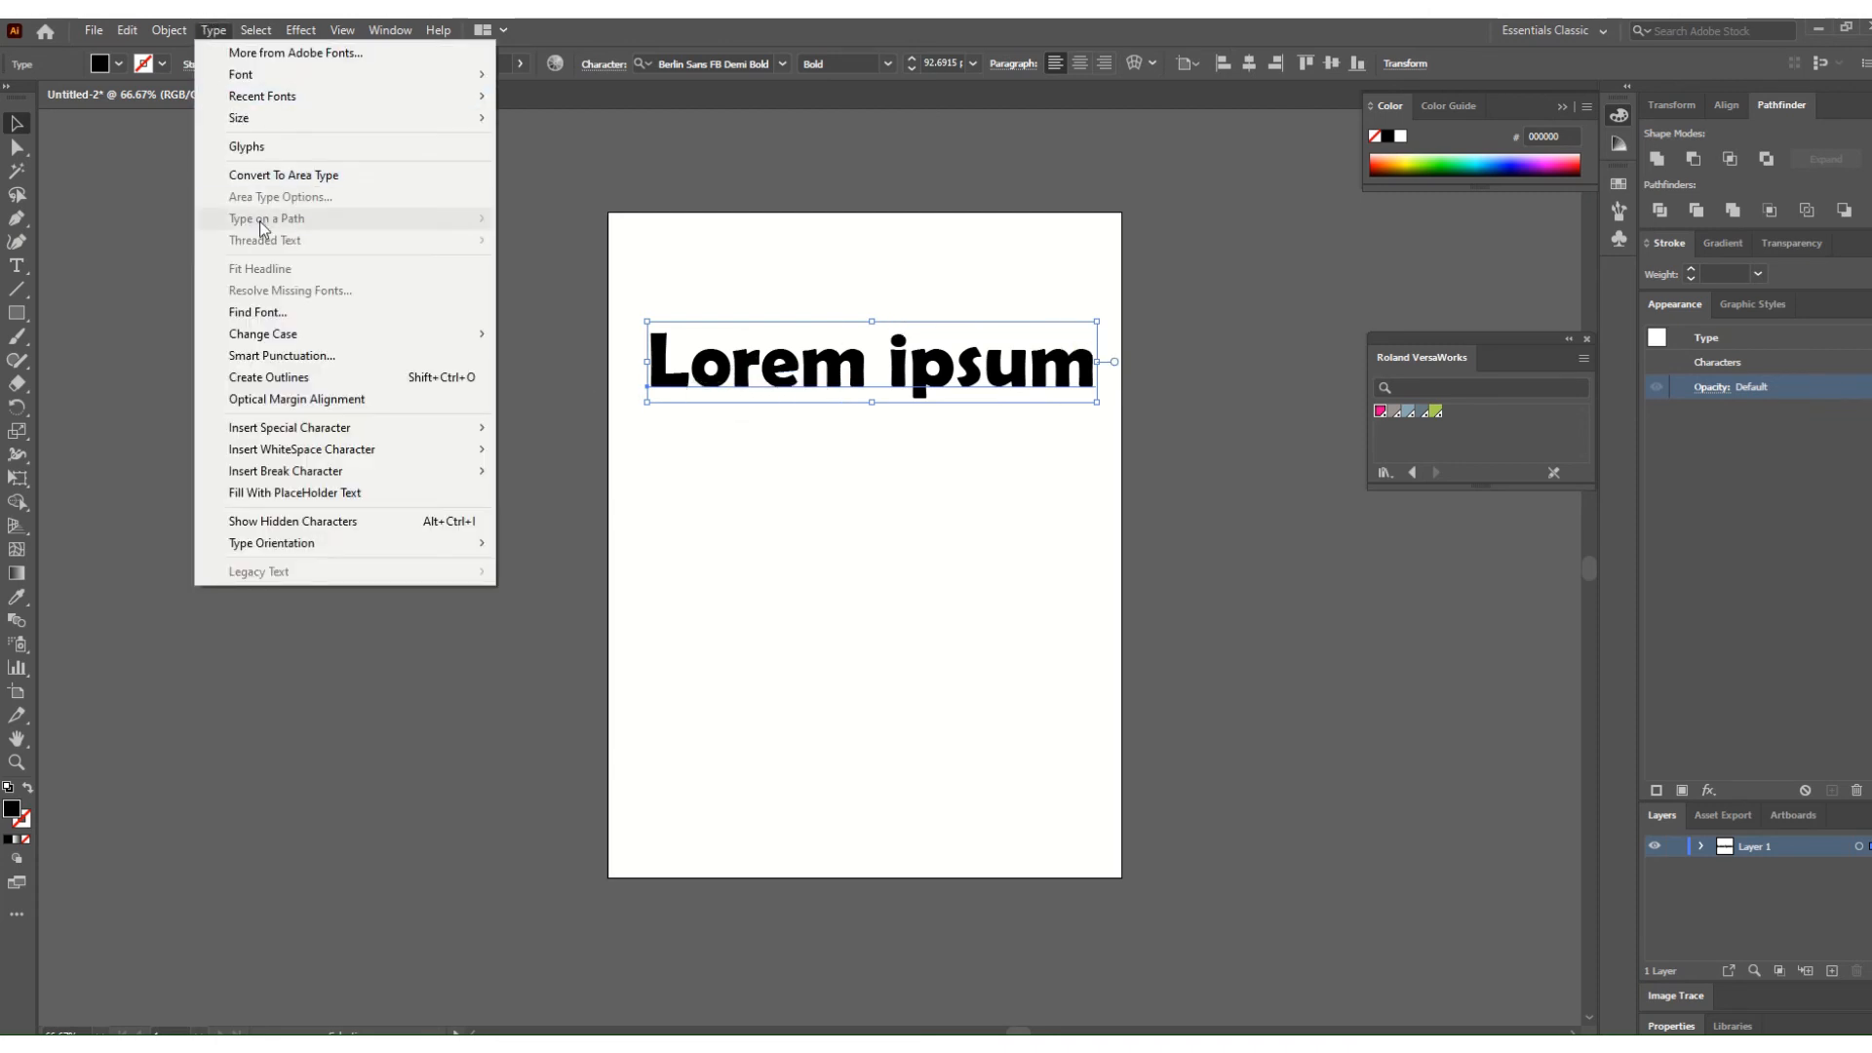
click(265, 377)
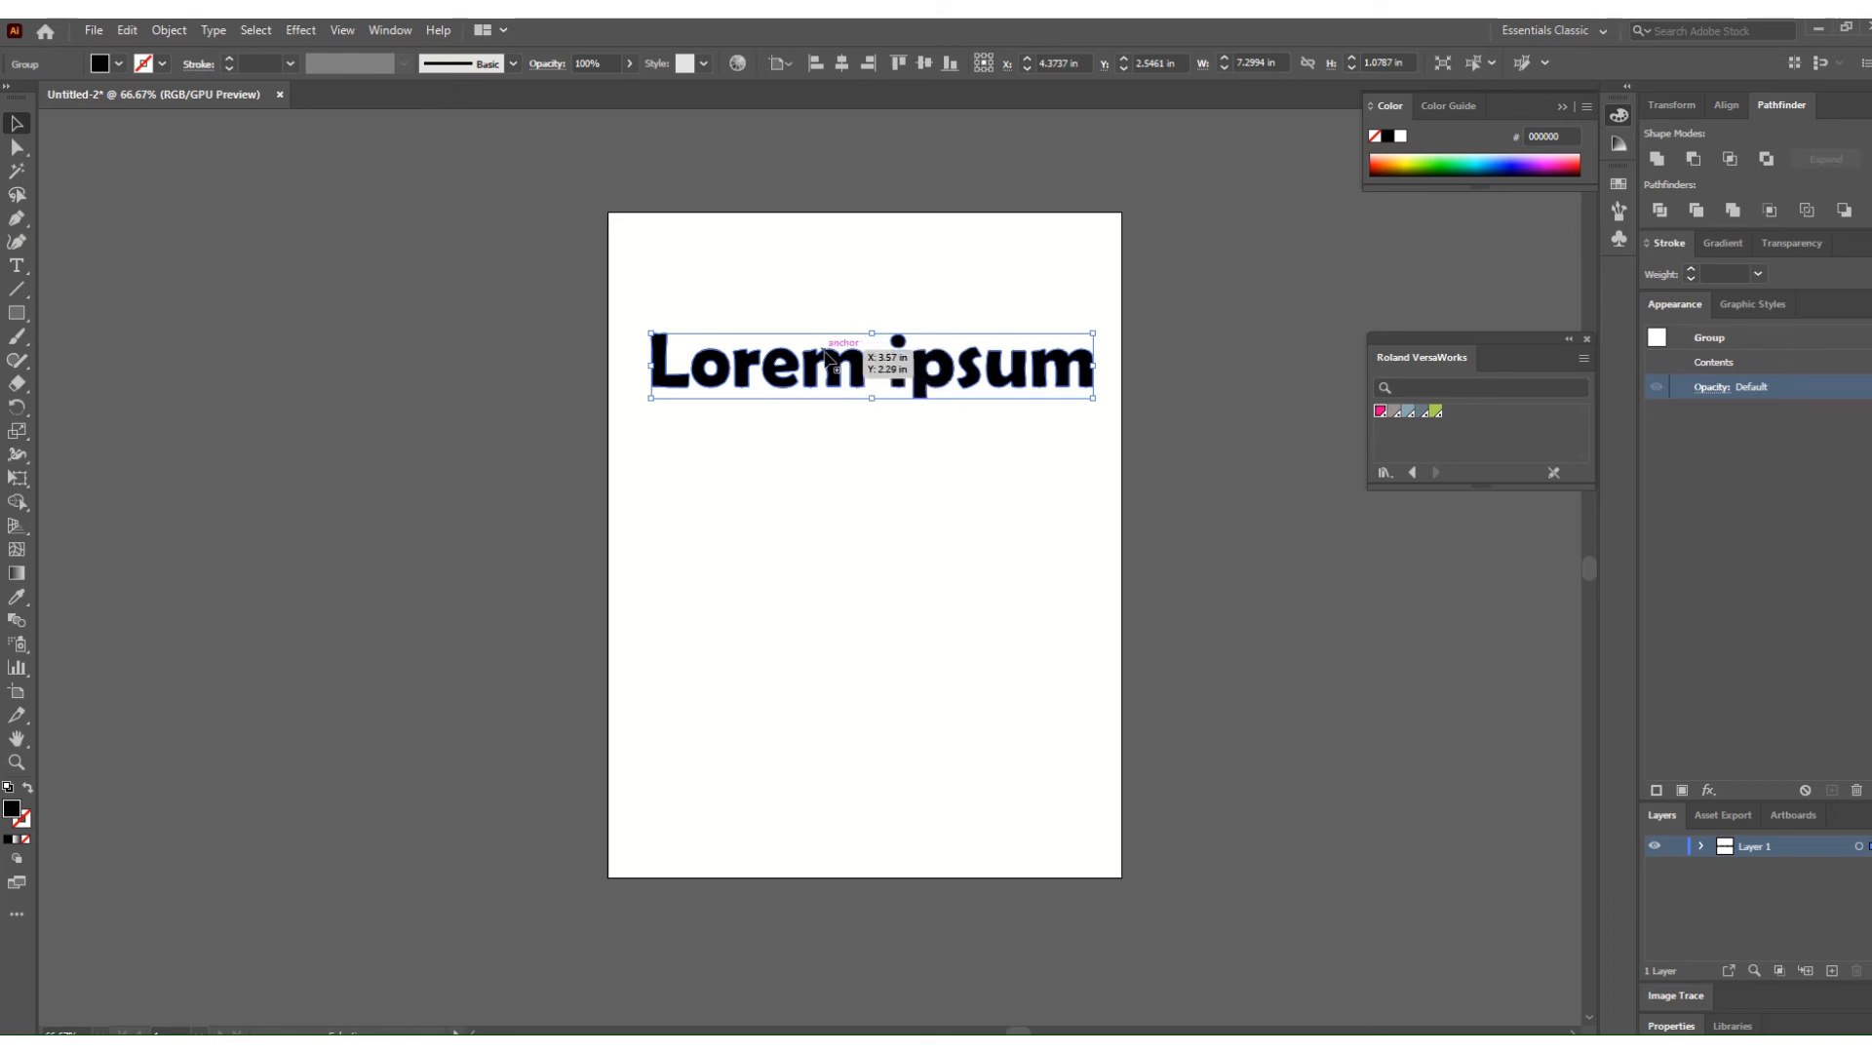
Give the outlined "Lorem ipsum" text a CutContour stroke, set its weight to 0.25 pt and deselect it.
click(23, 819)
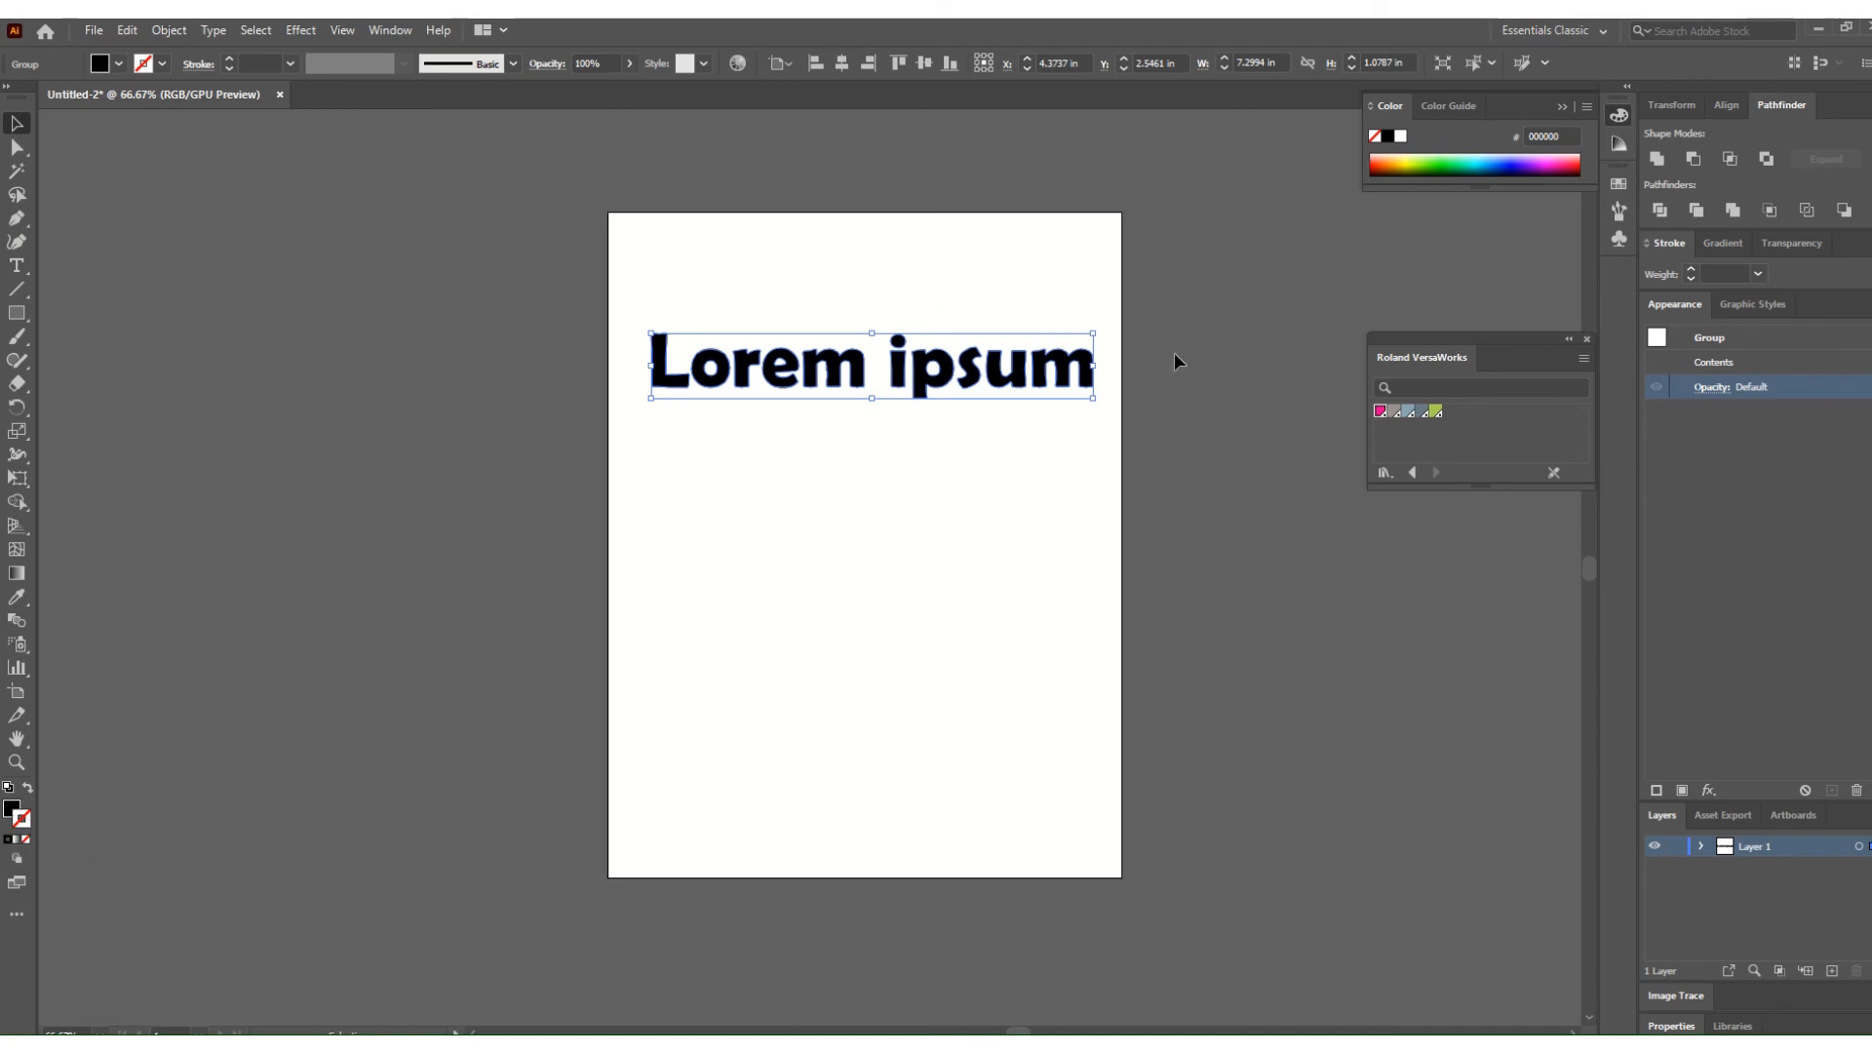
click(1378, 412)
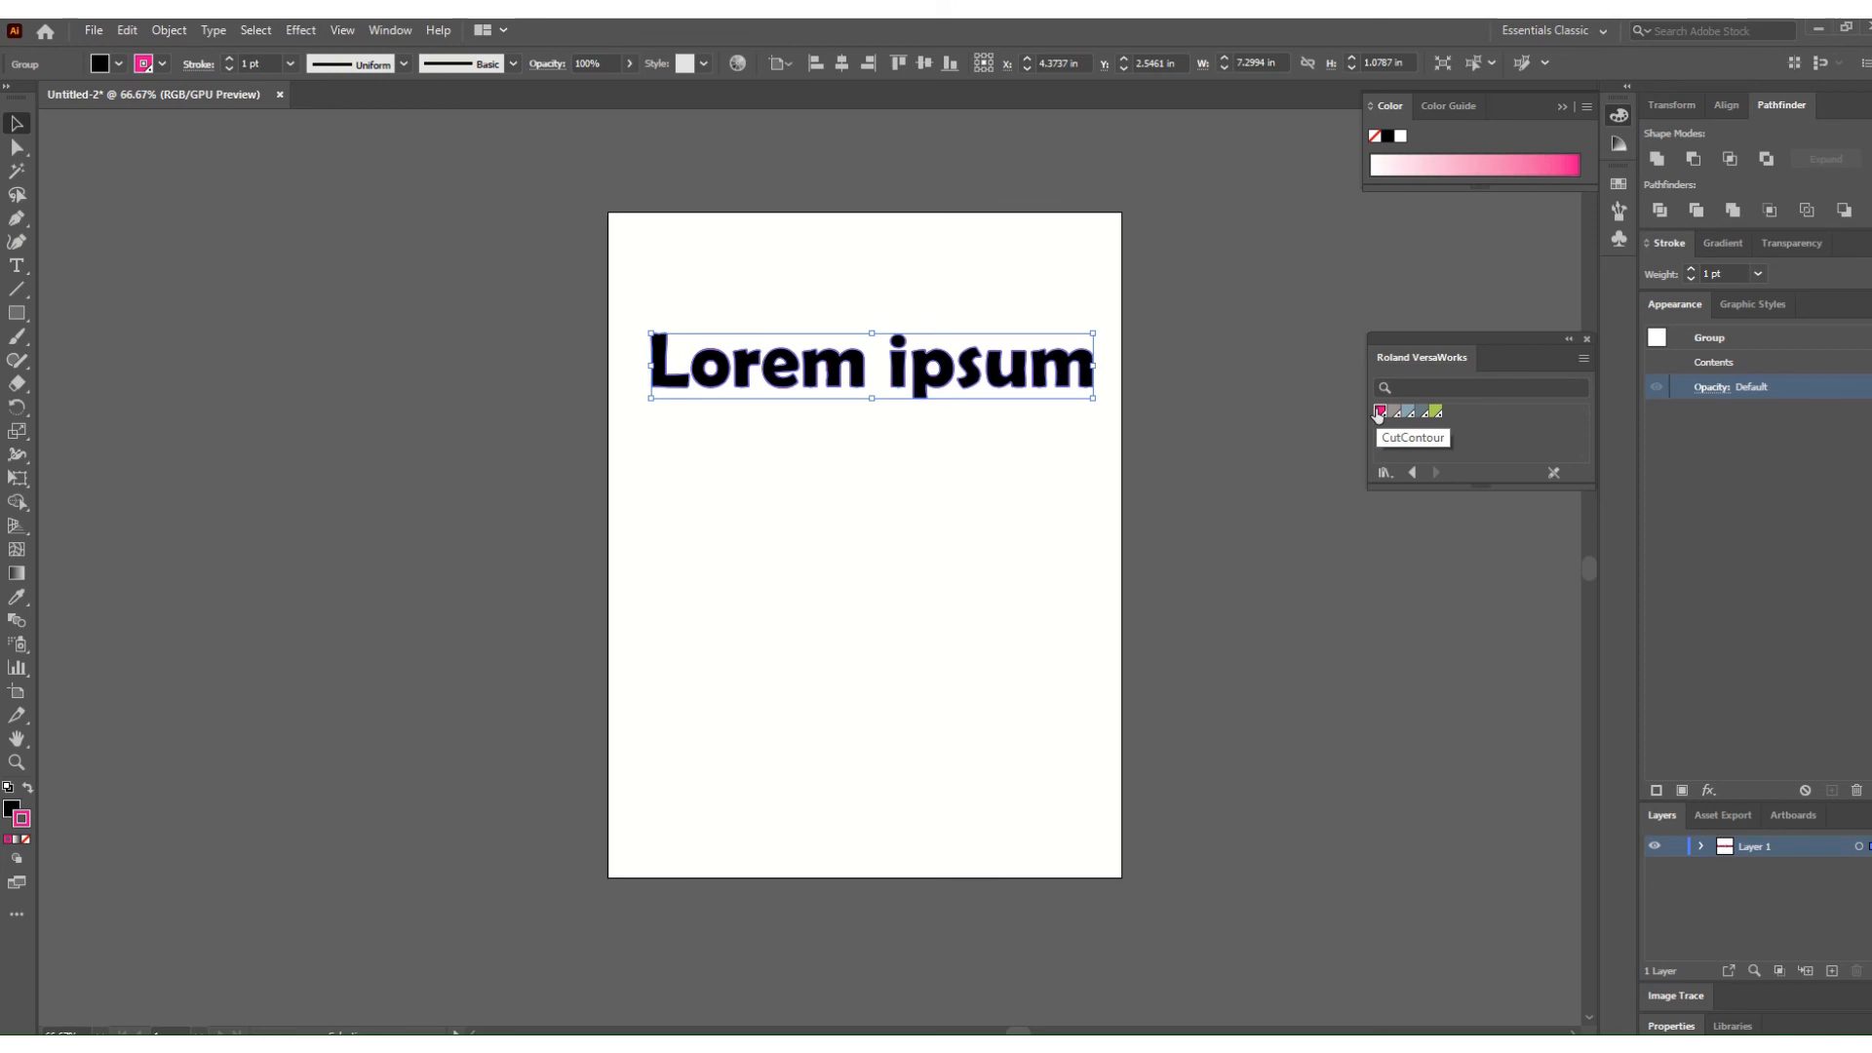
click(244, 64)
text(0.25)
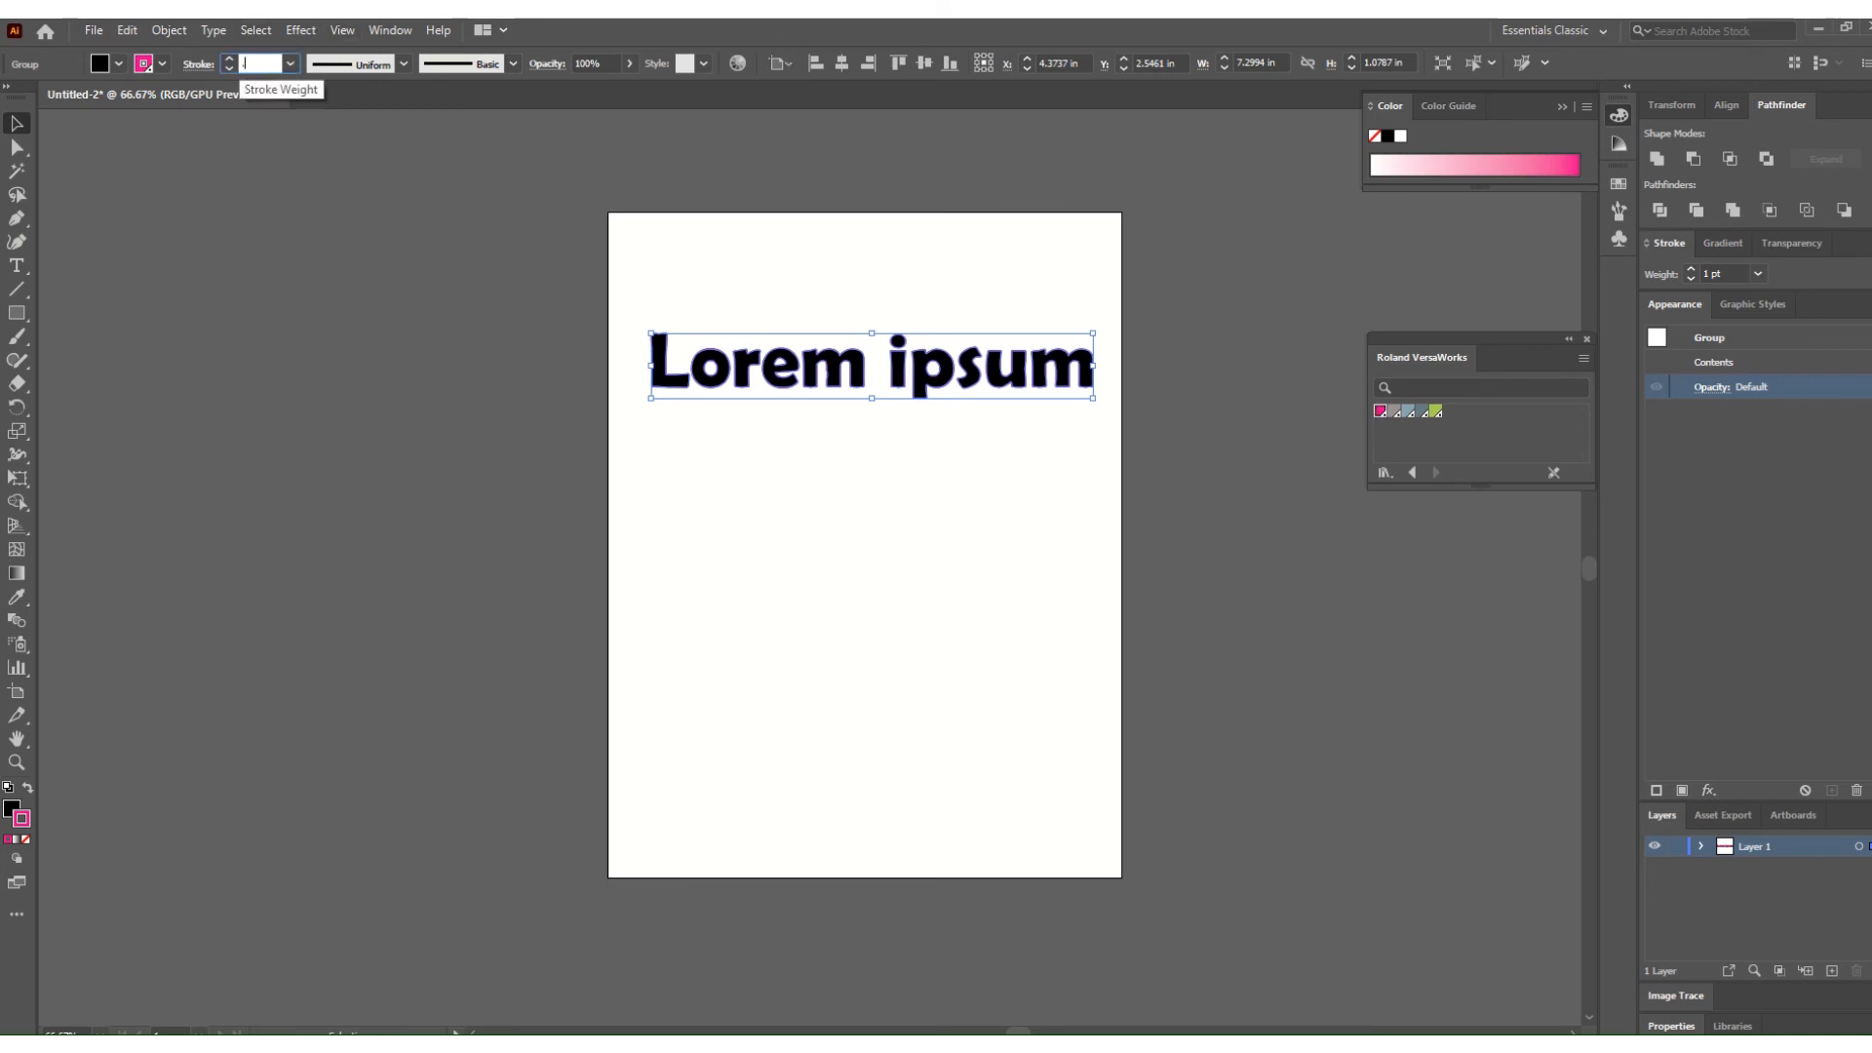
key(Return)
click(692, 454)
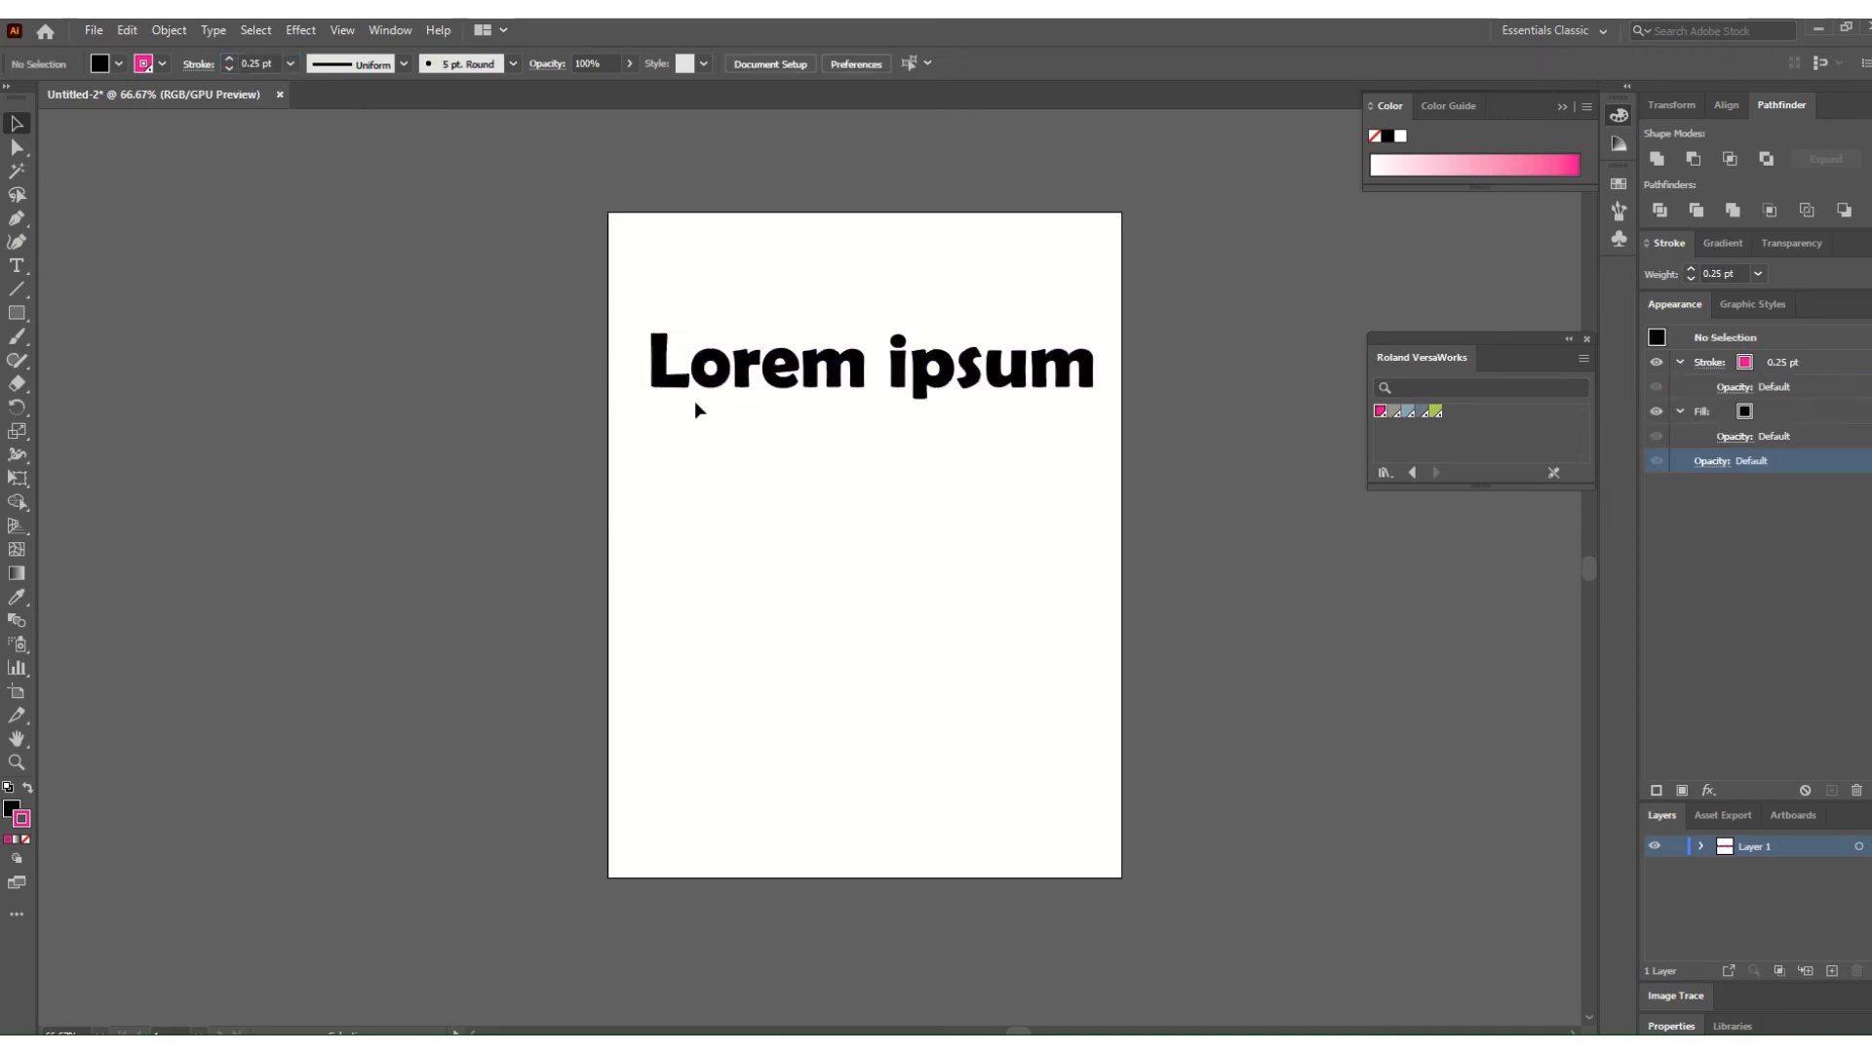
Inspect the cut outline around the letters up close, then enter and leave the text group's isolation mode.
scroll(681, 401, up, 4)
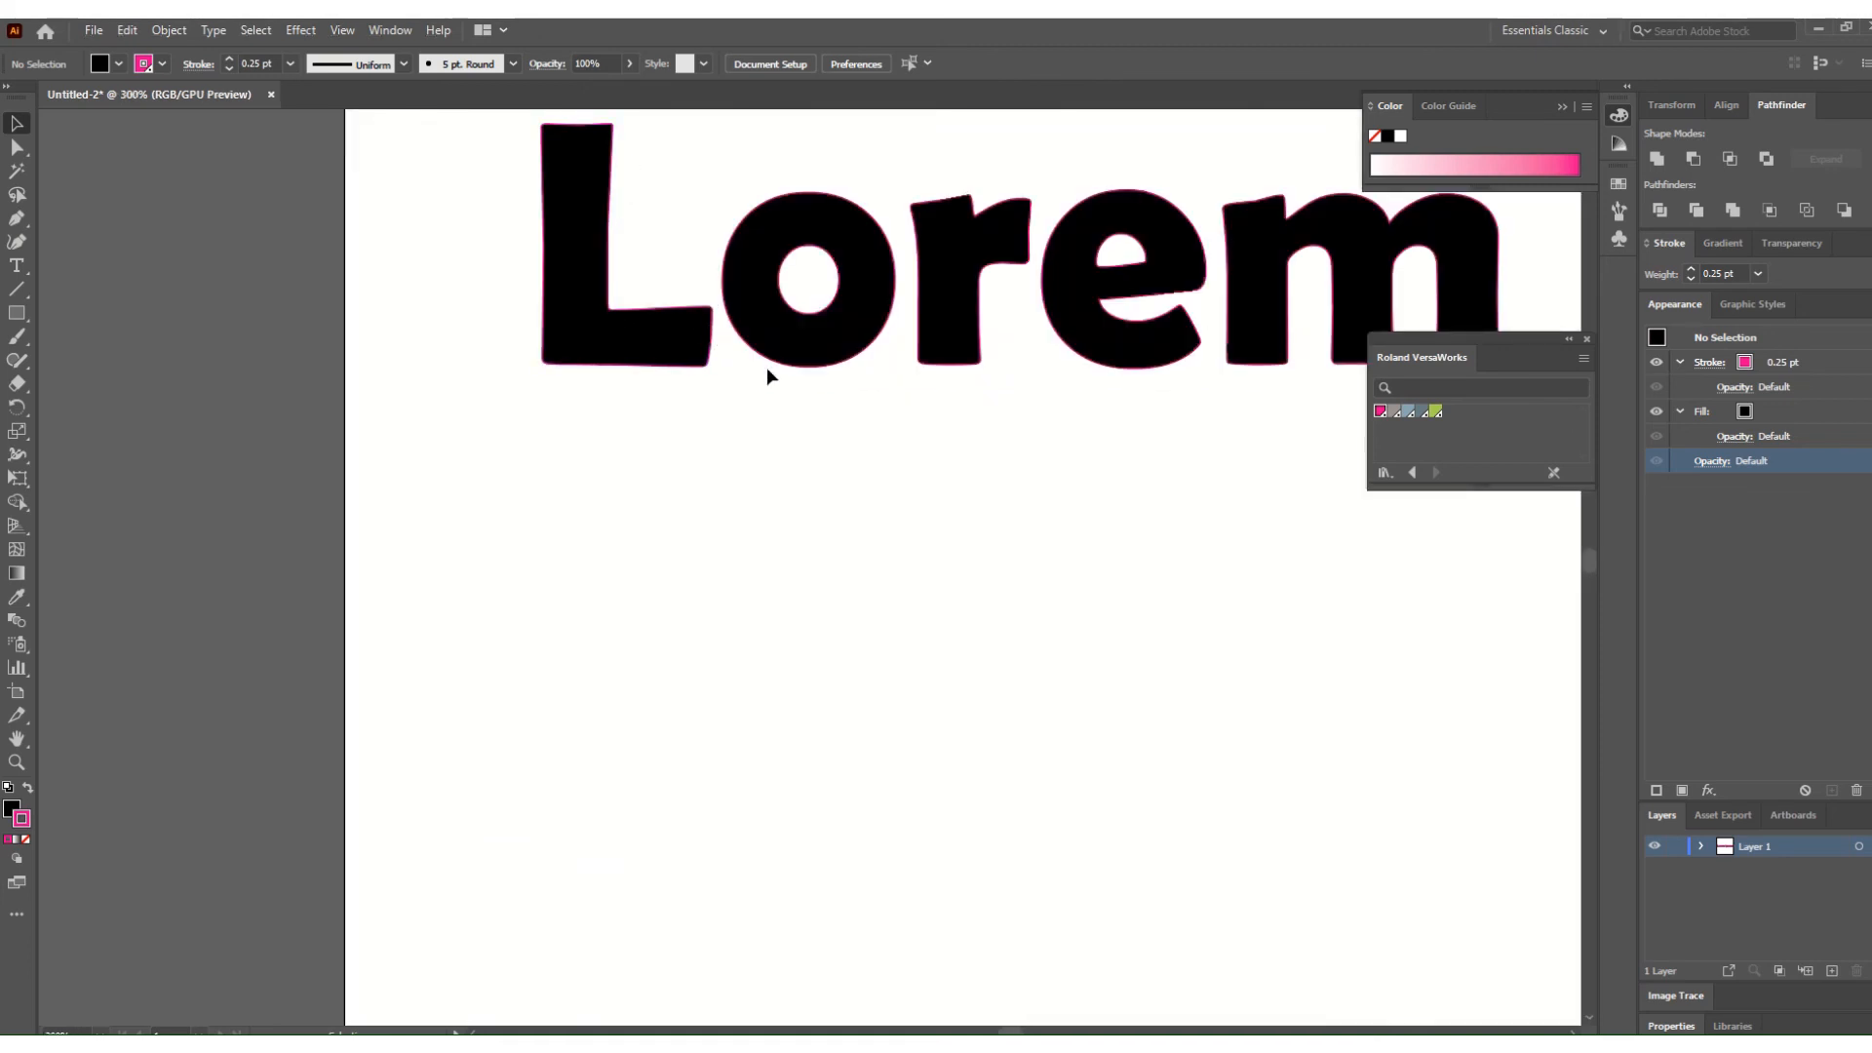
scroll(766, 369, down, 3)
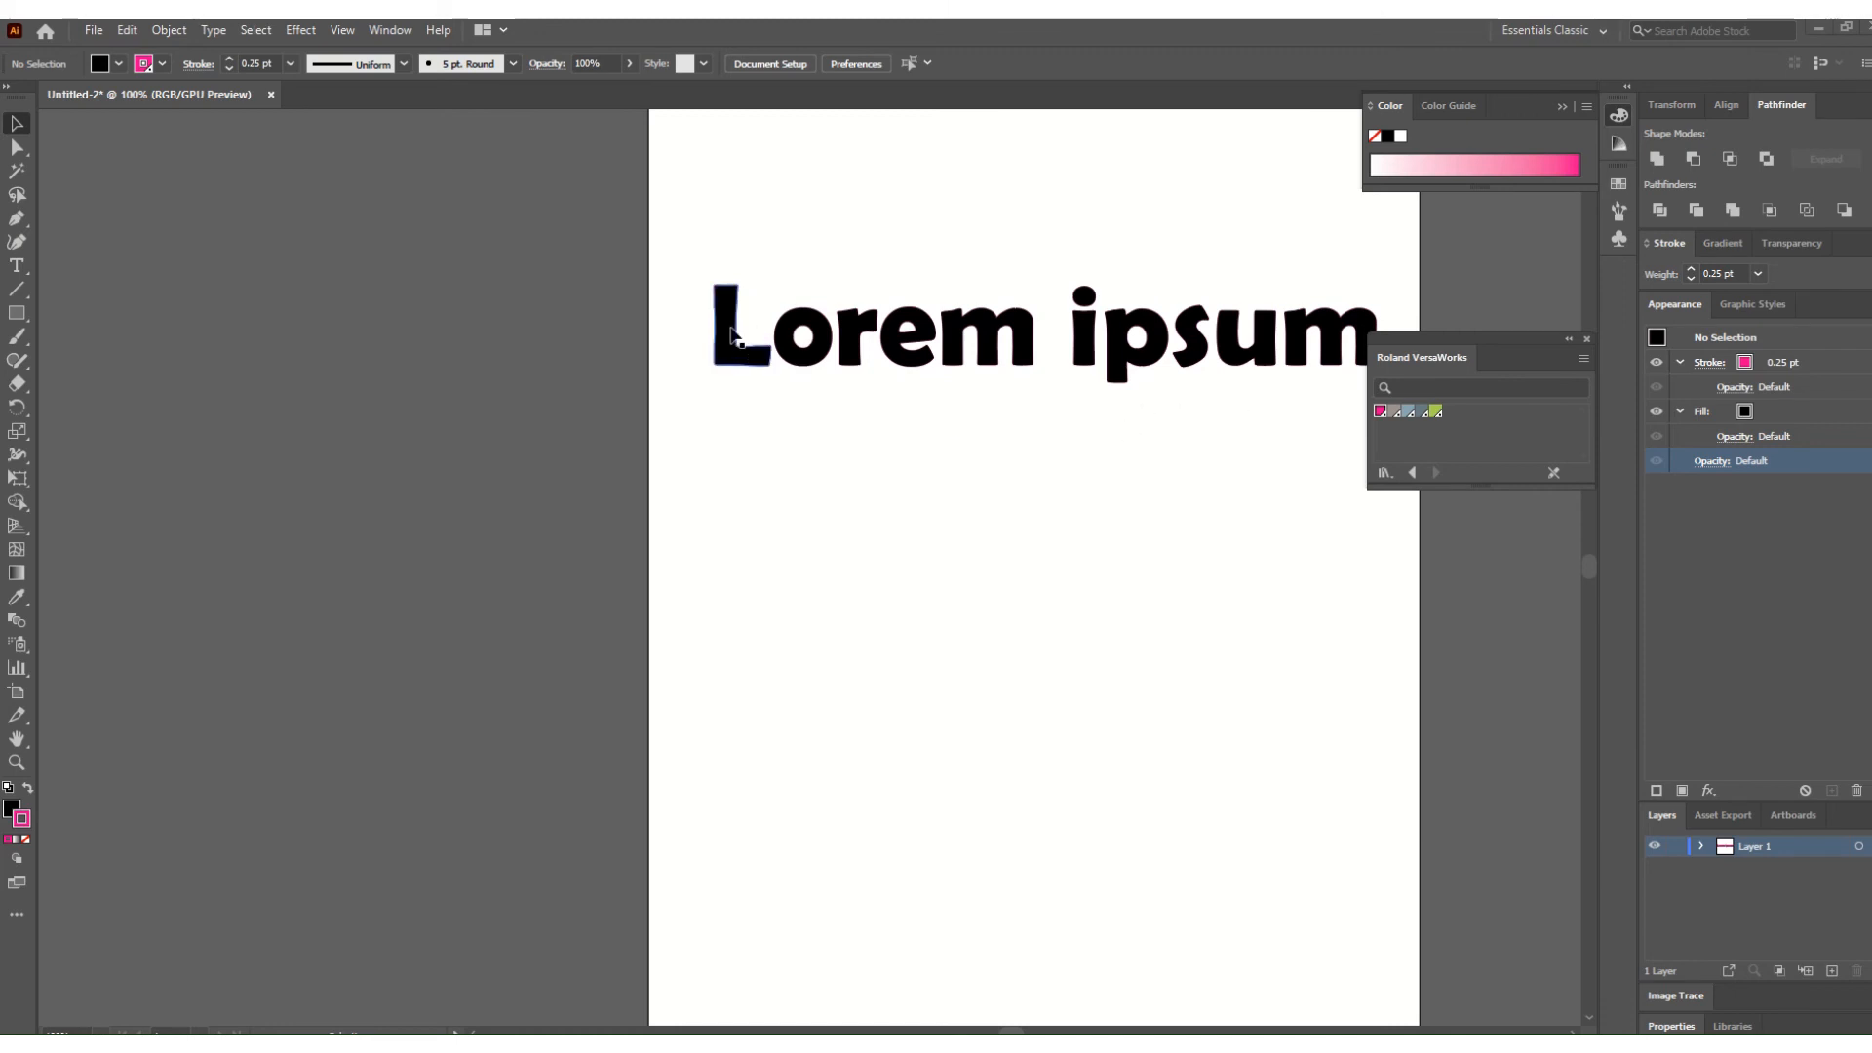
double_click(791, 353)
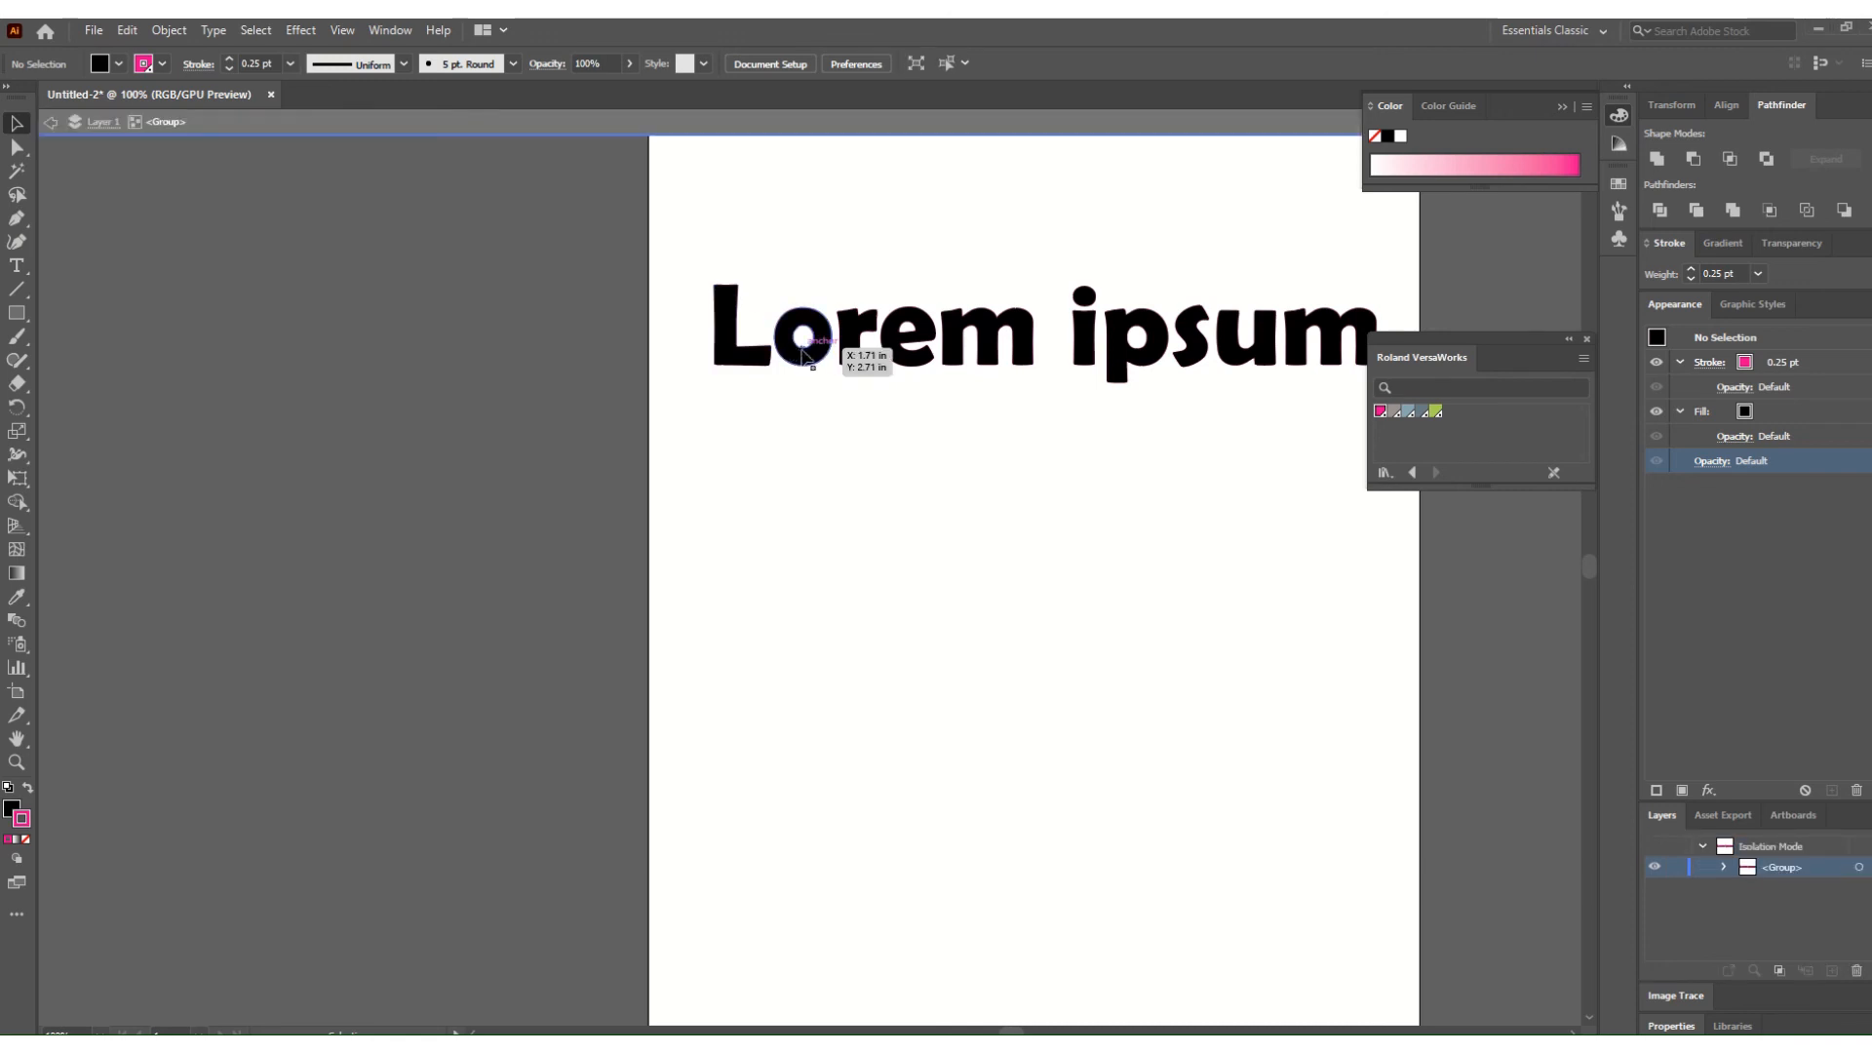
click(46, 121)
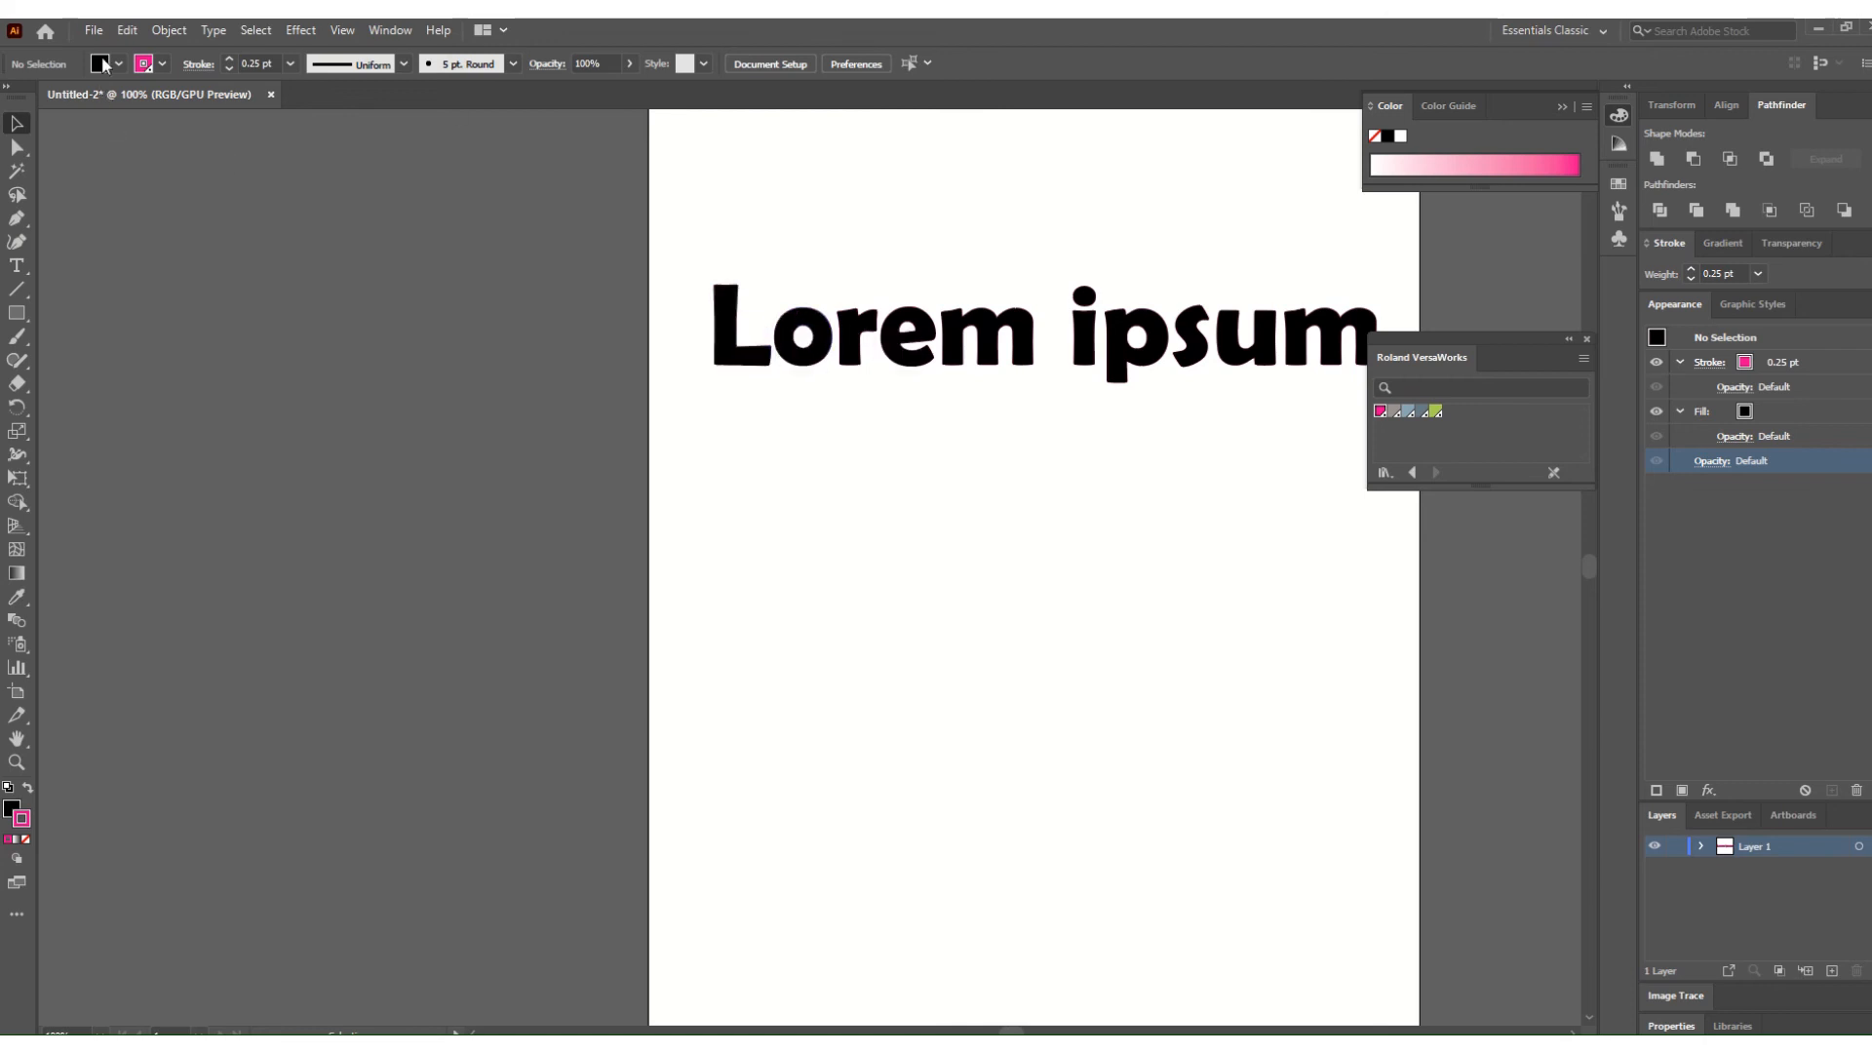
Save the document to the Desktop as "test" in Adobe Illustrator (*.AI) format, accepting the save options.
click(93, 29)
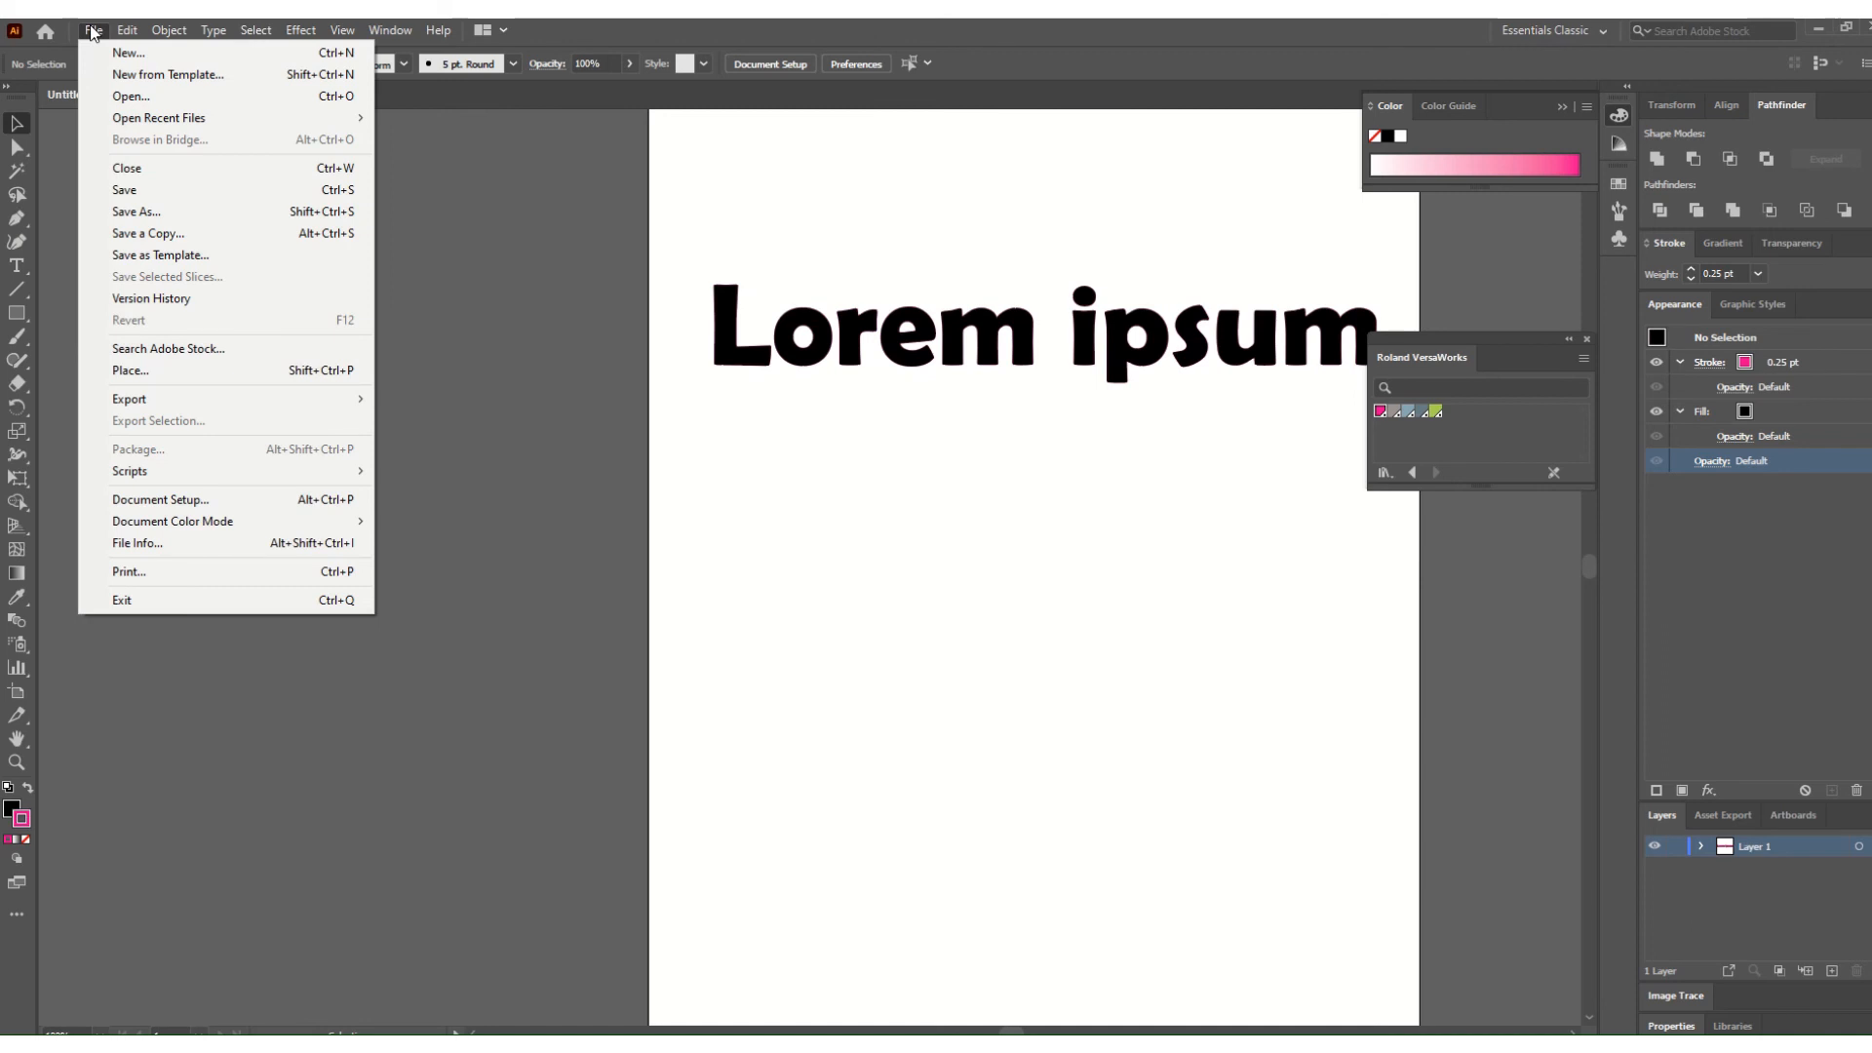
click(126, 189)
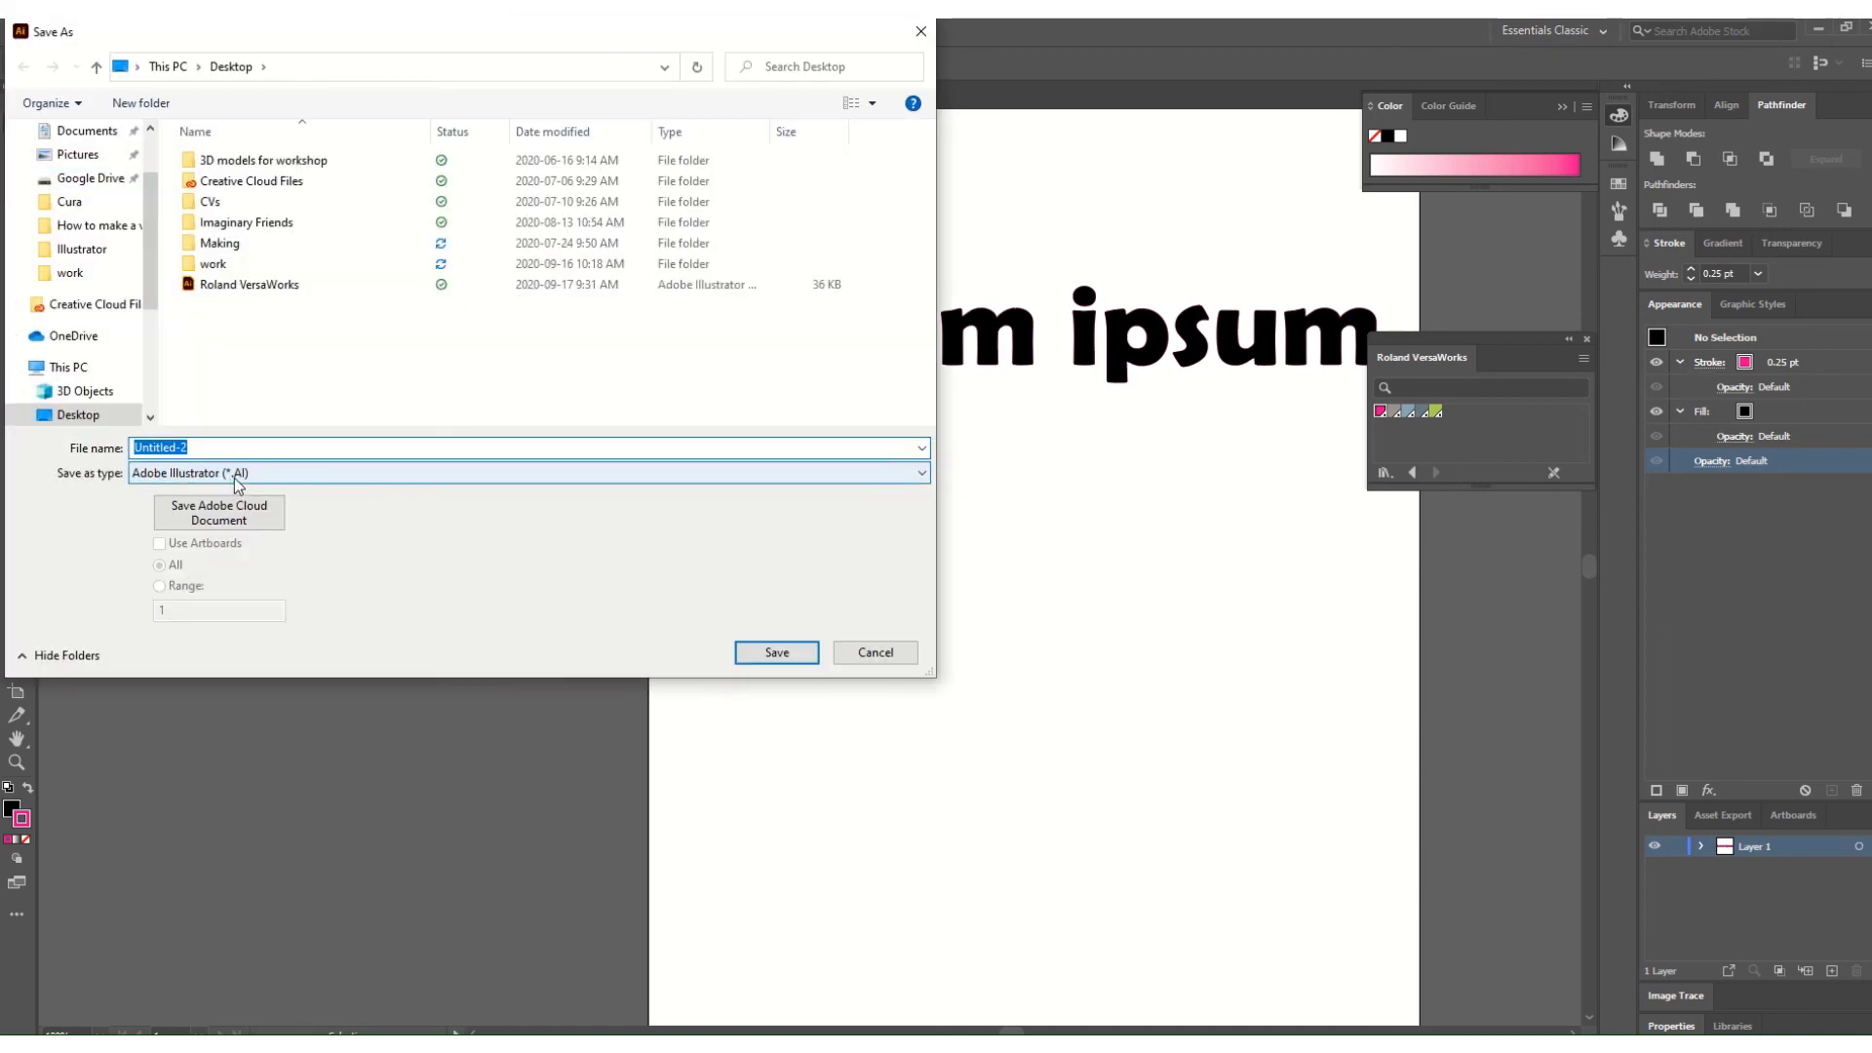
click(202, 450)
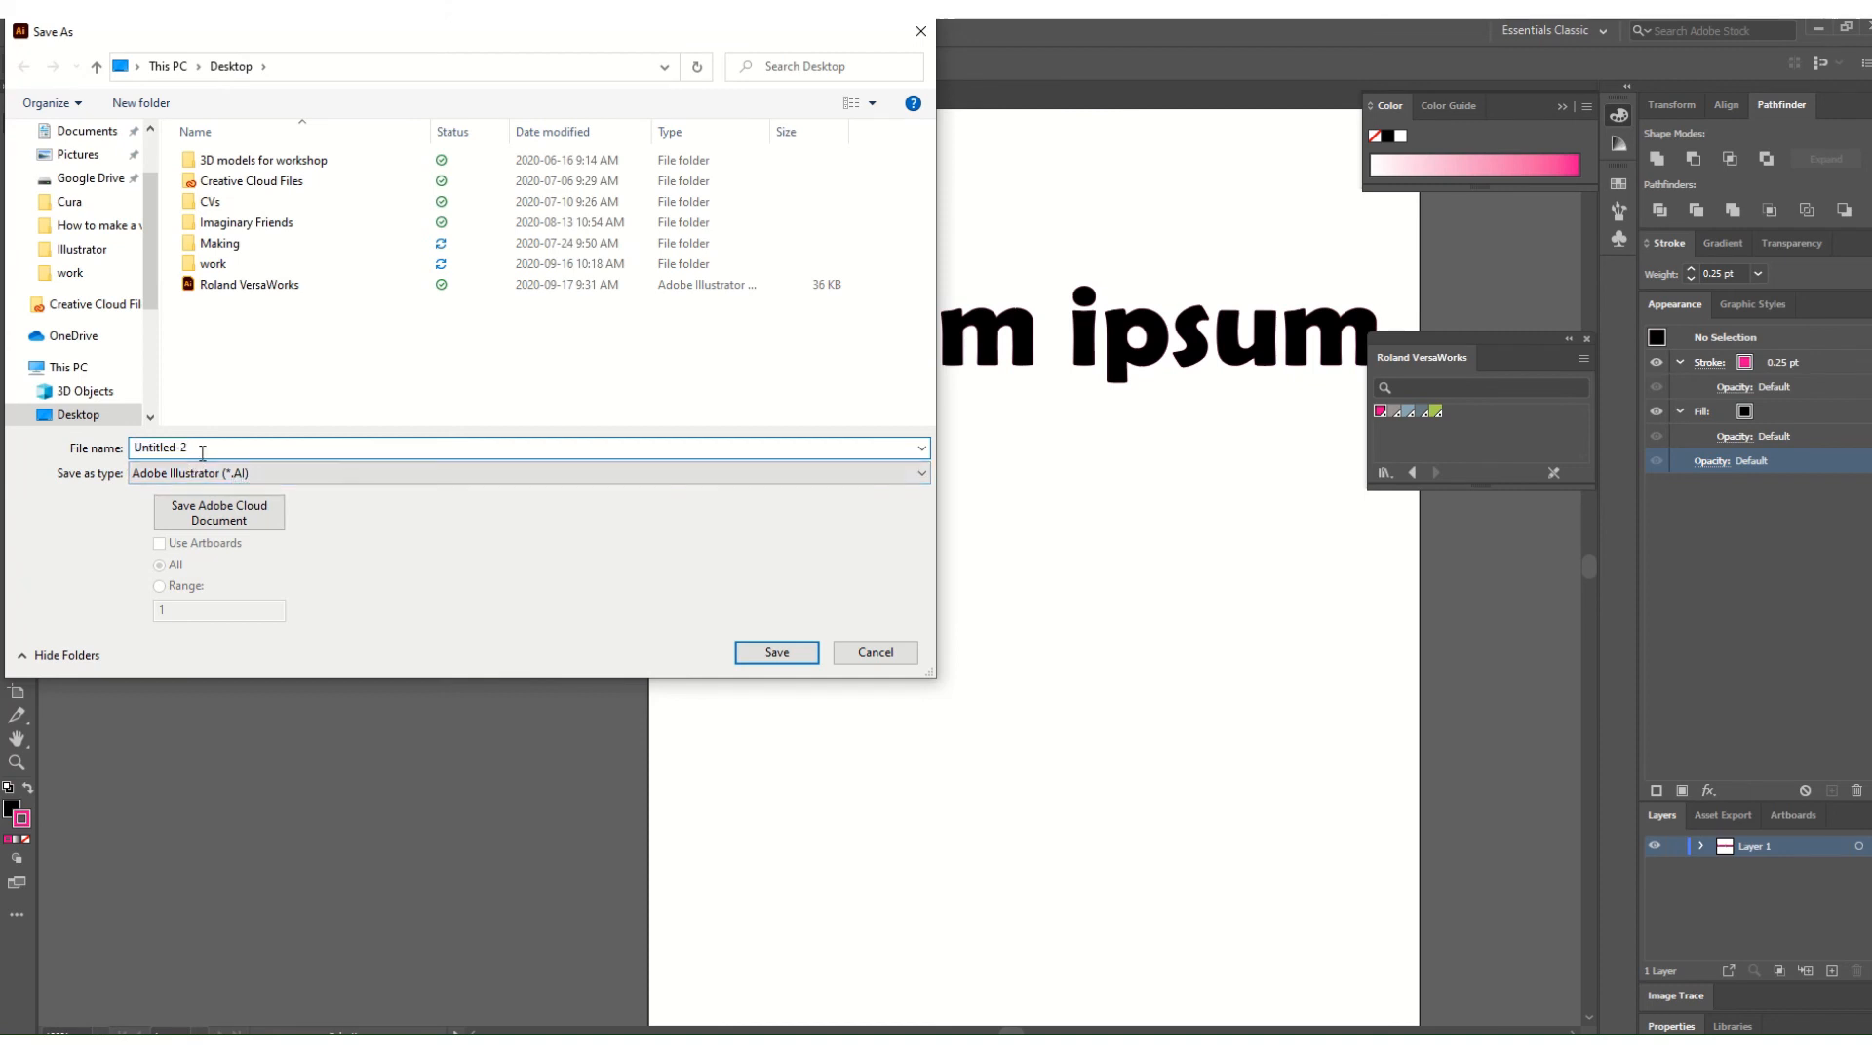
drag(203, 451, 129, 447)
text(test)
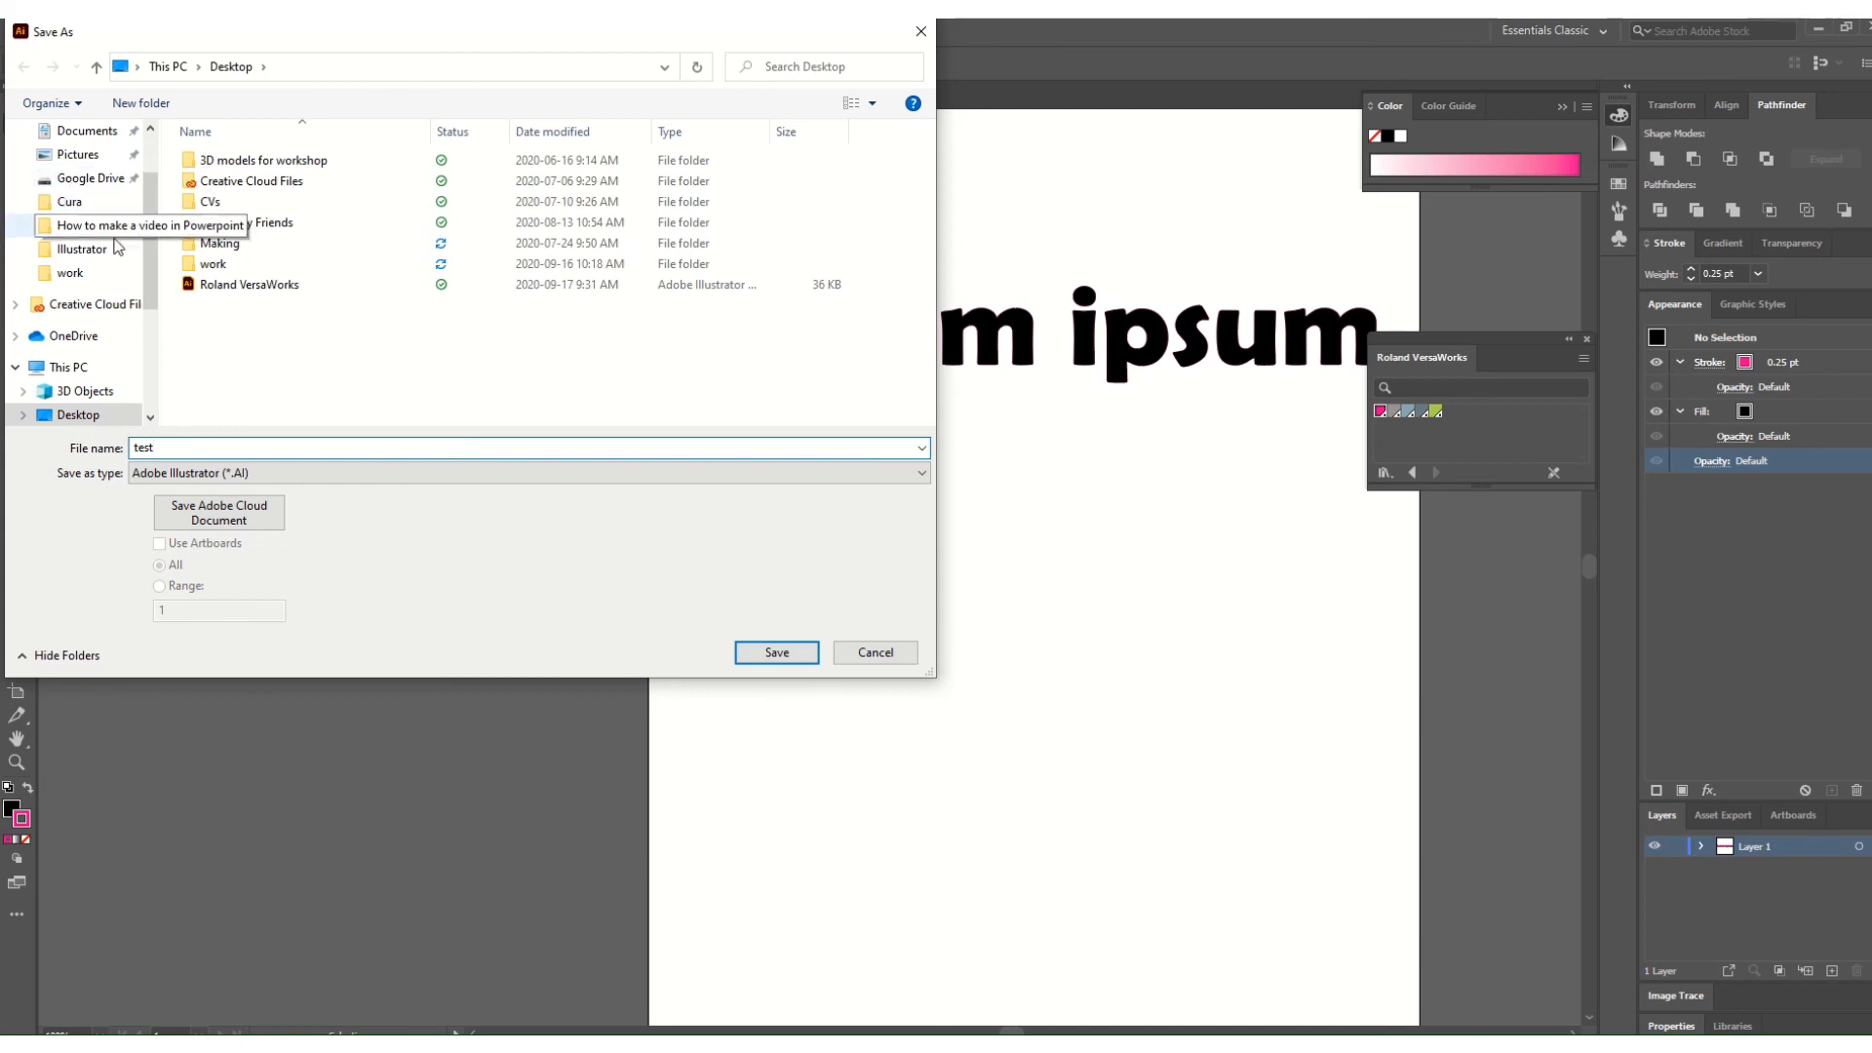
scroll(141, 253, up, 2)
click(119, 171)
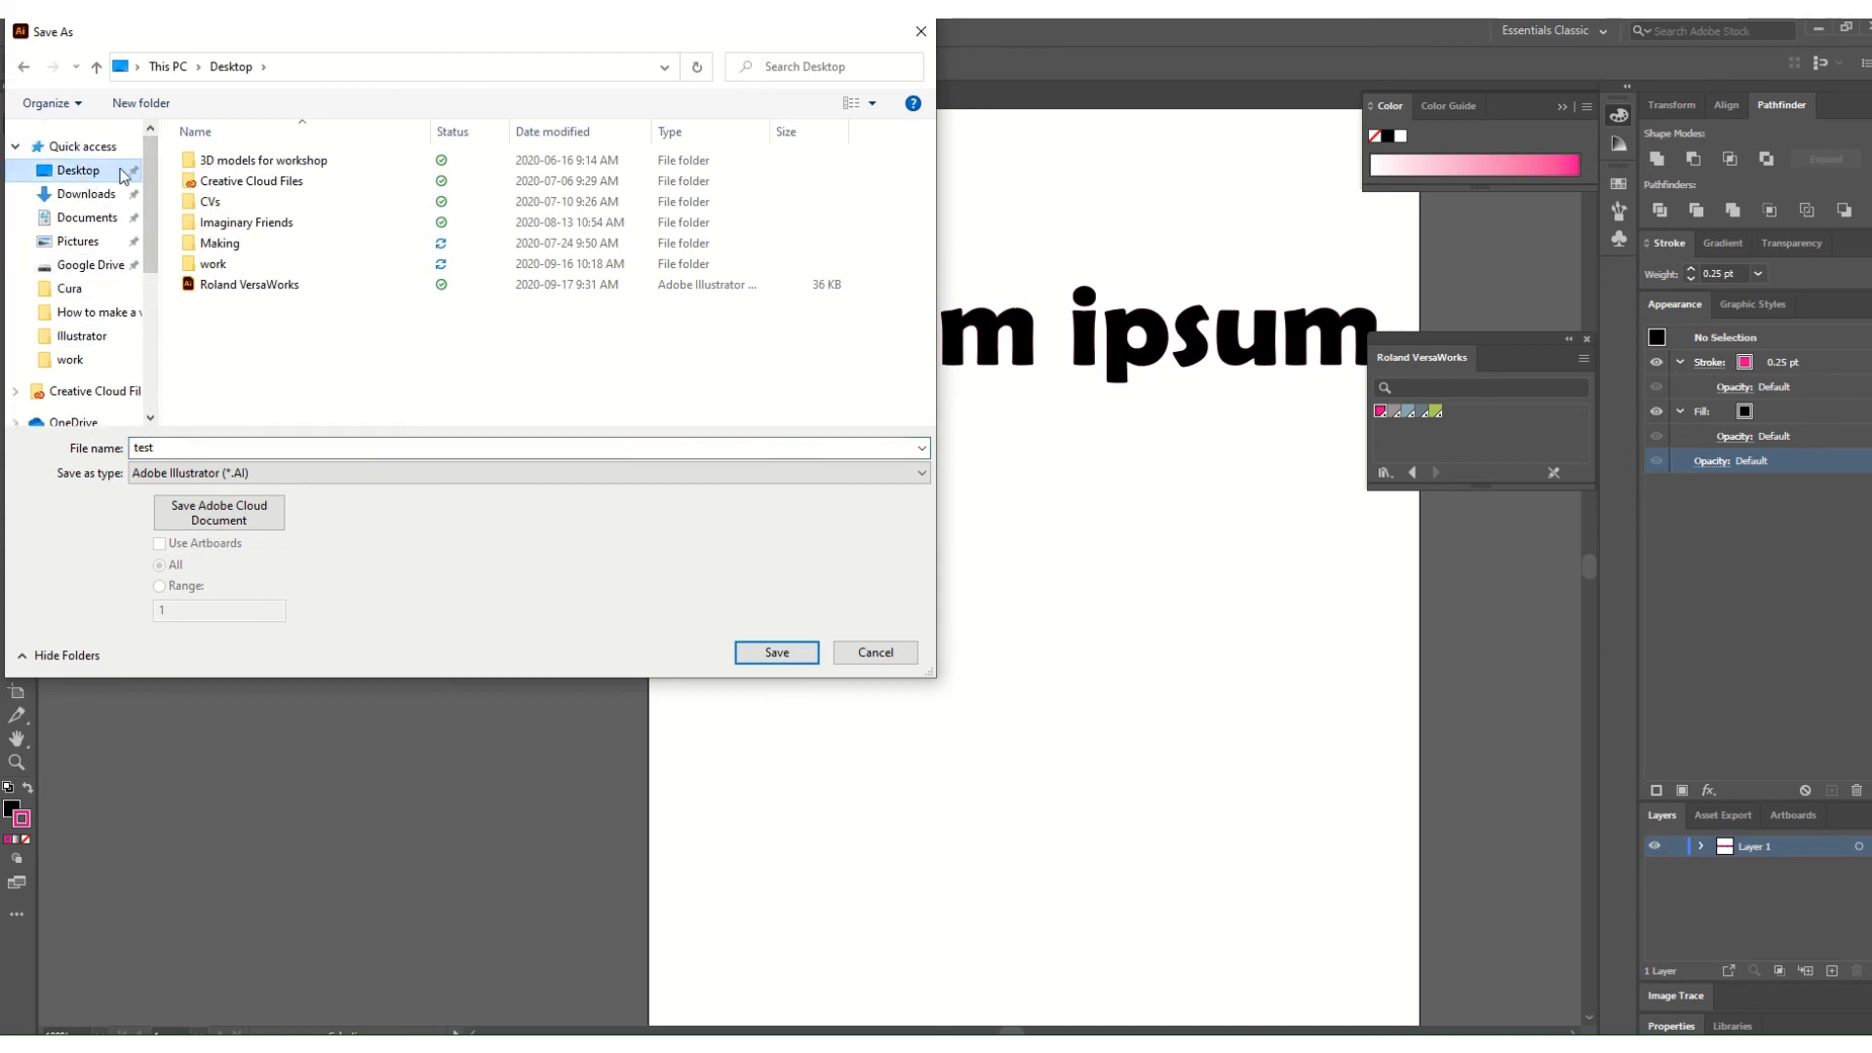
click(817, 658)
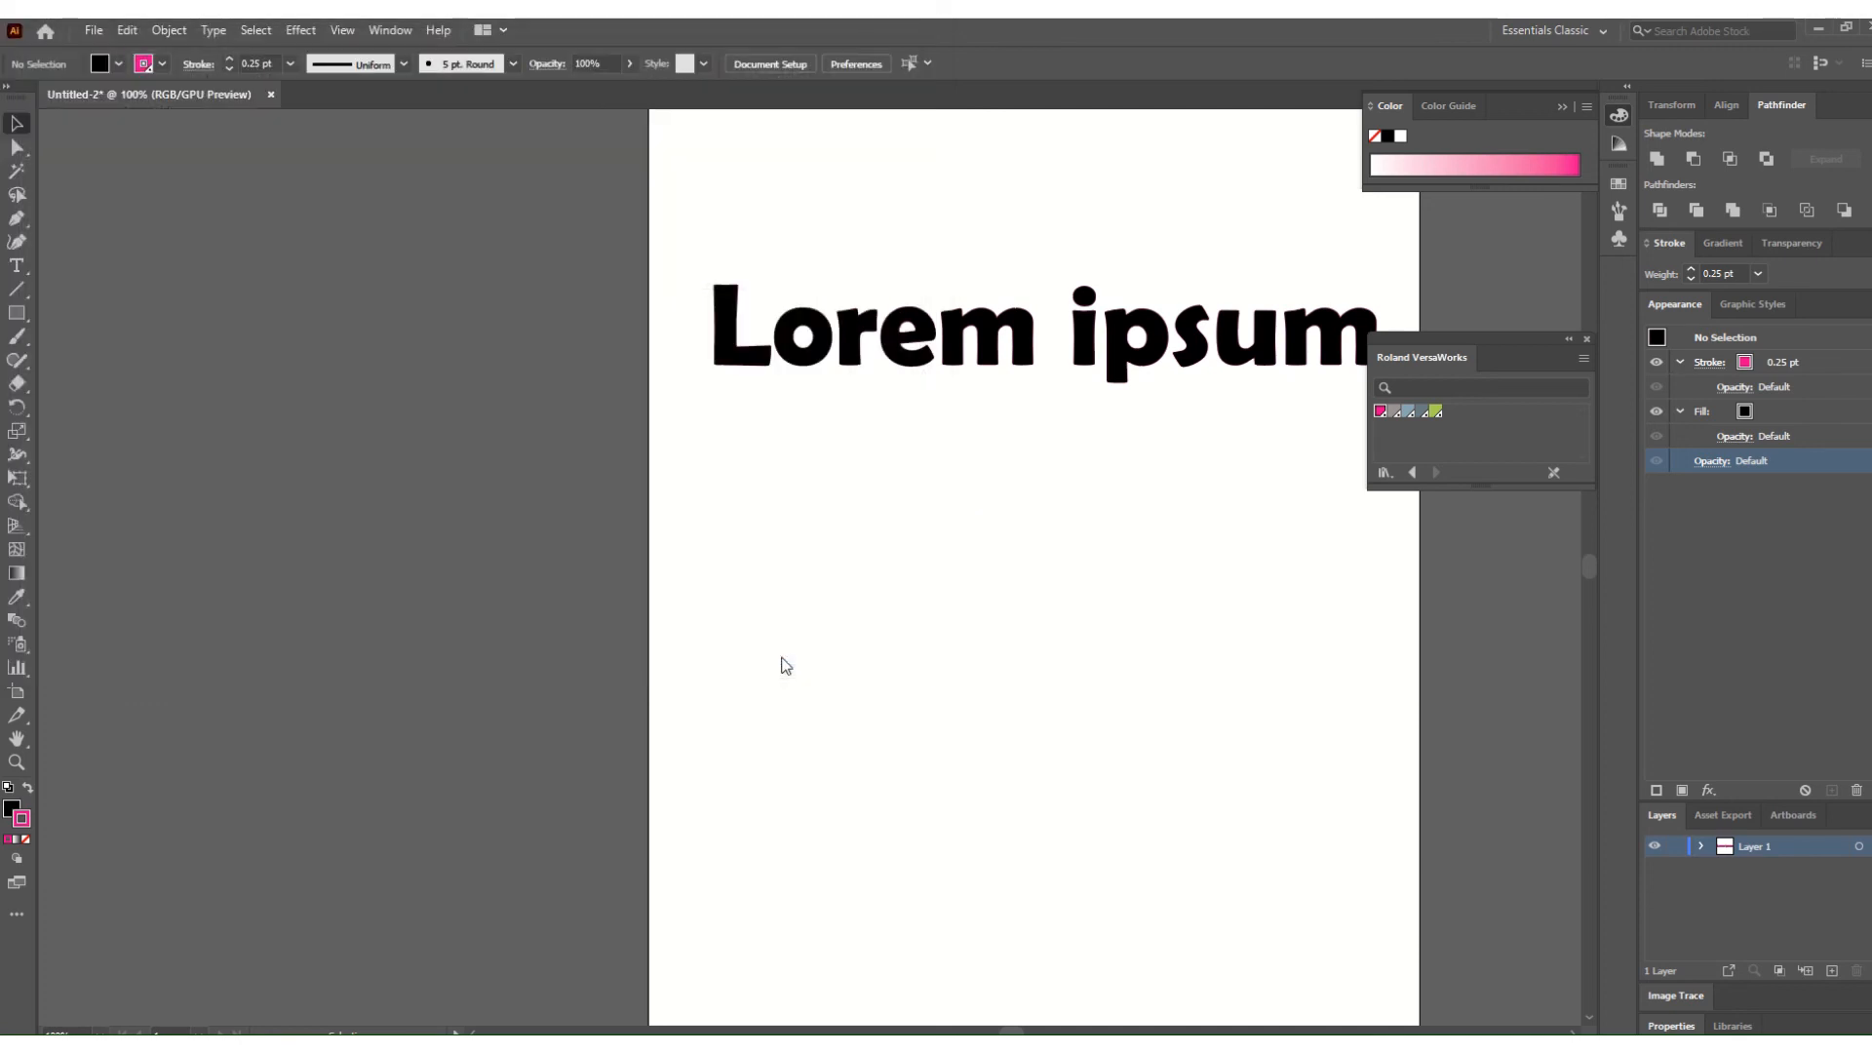
click(1027, 817)
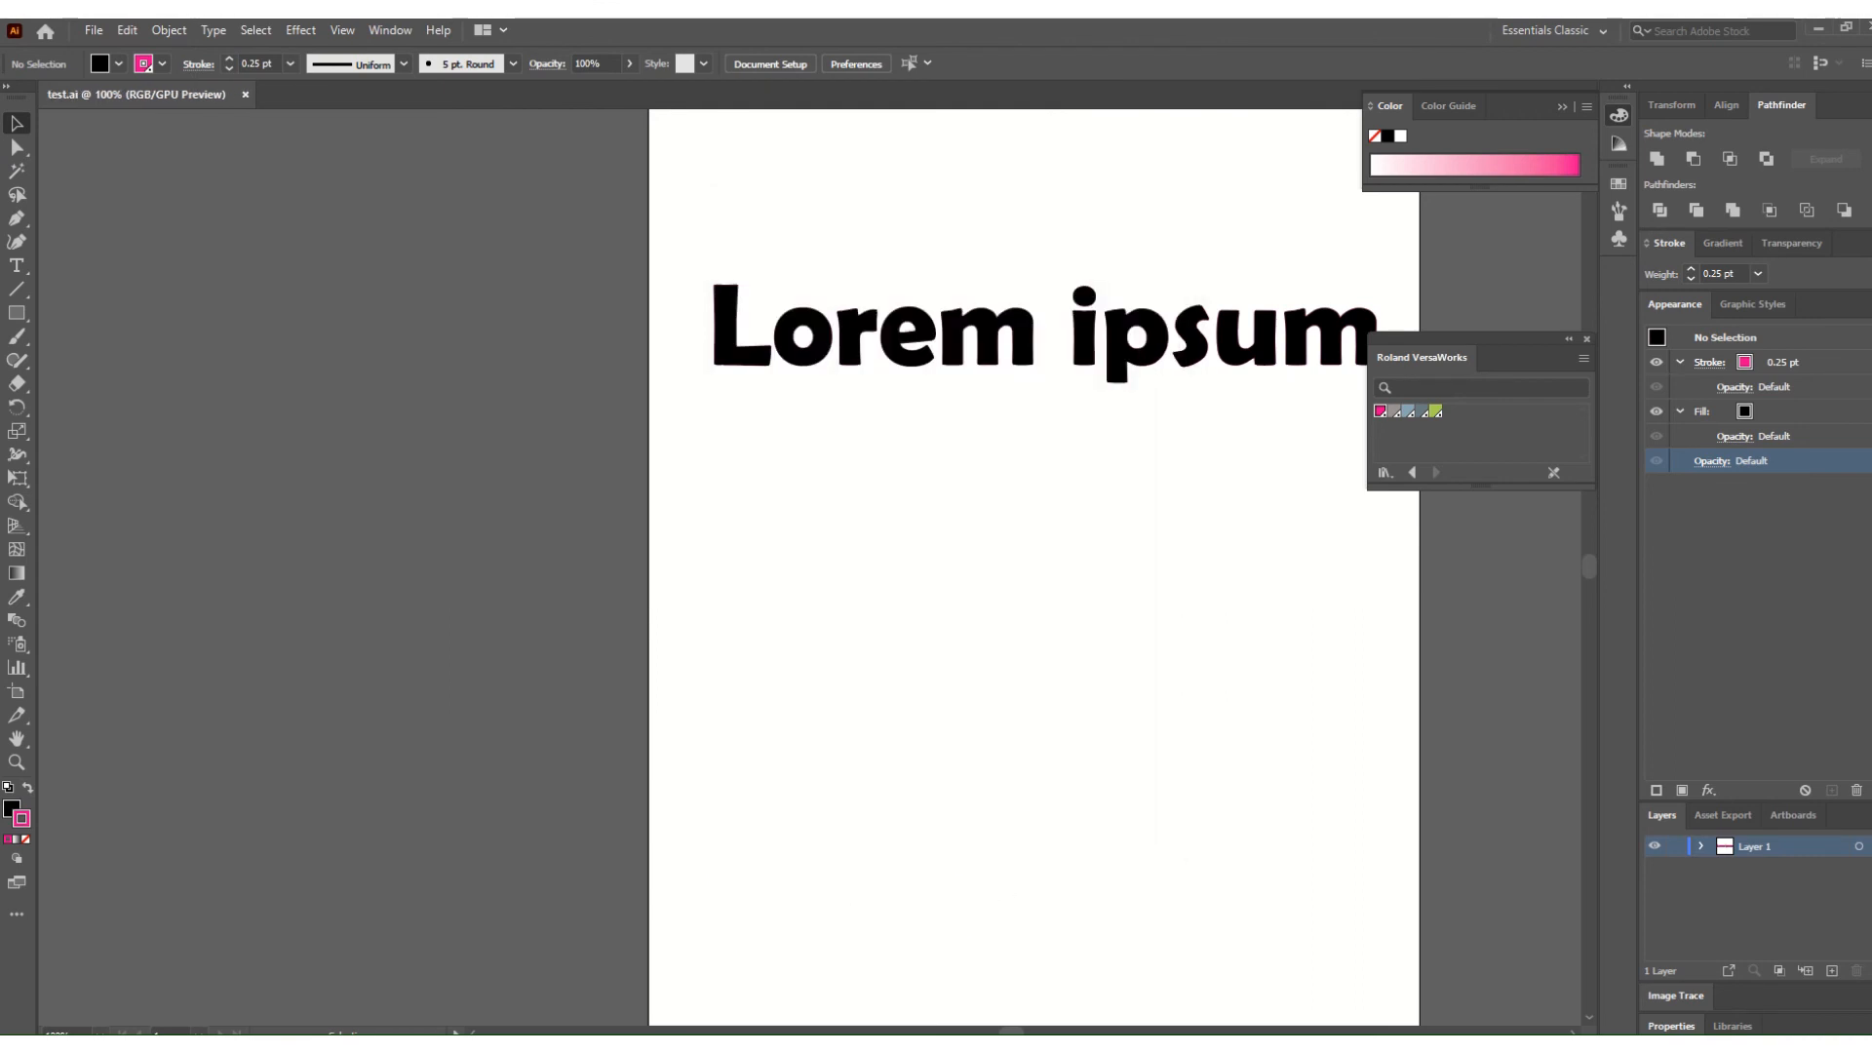
Switch to Chrome and open the Maker Studio page from the library site's teaching and learning spaces.
mouse_move(653, 1045)
click(684, 988)
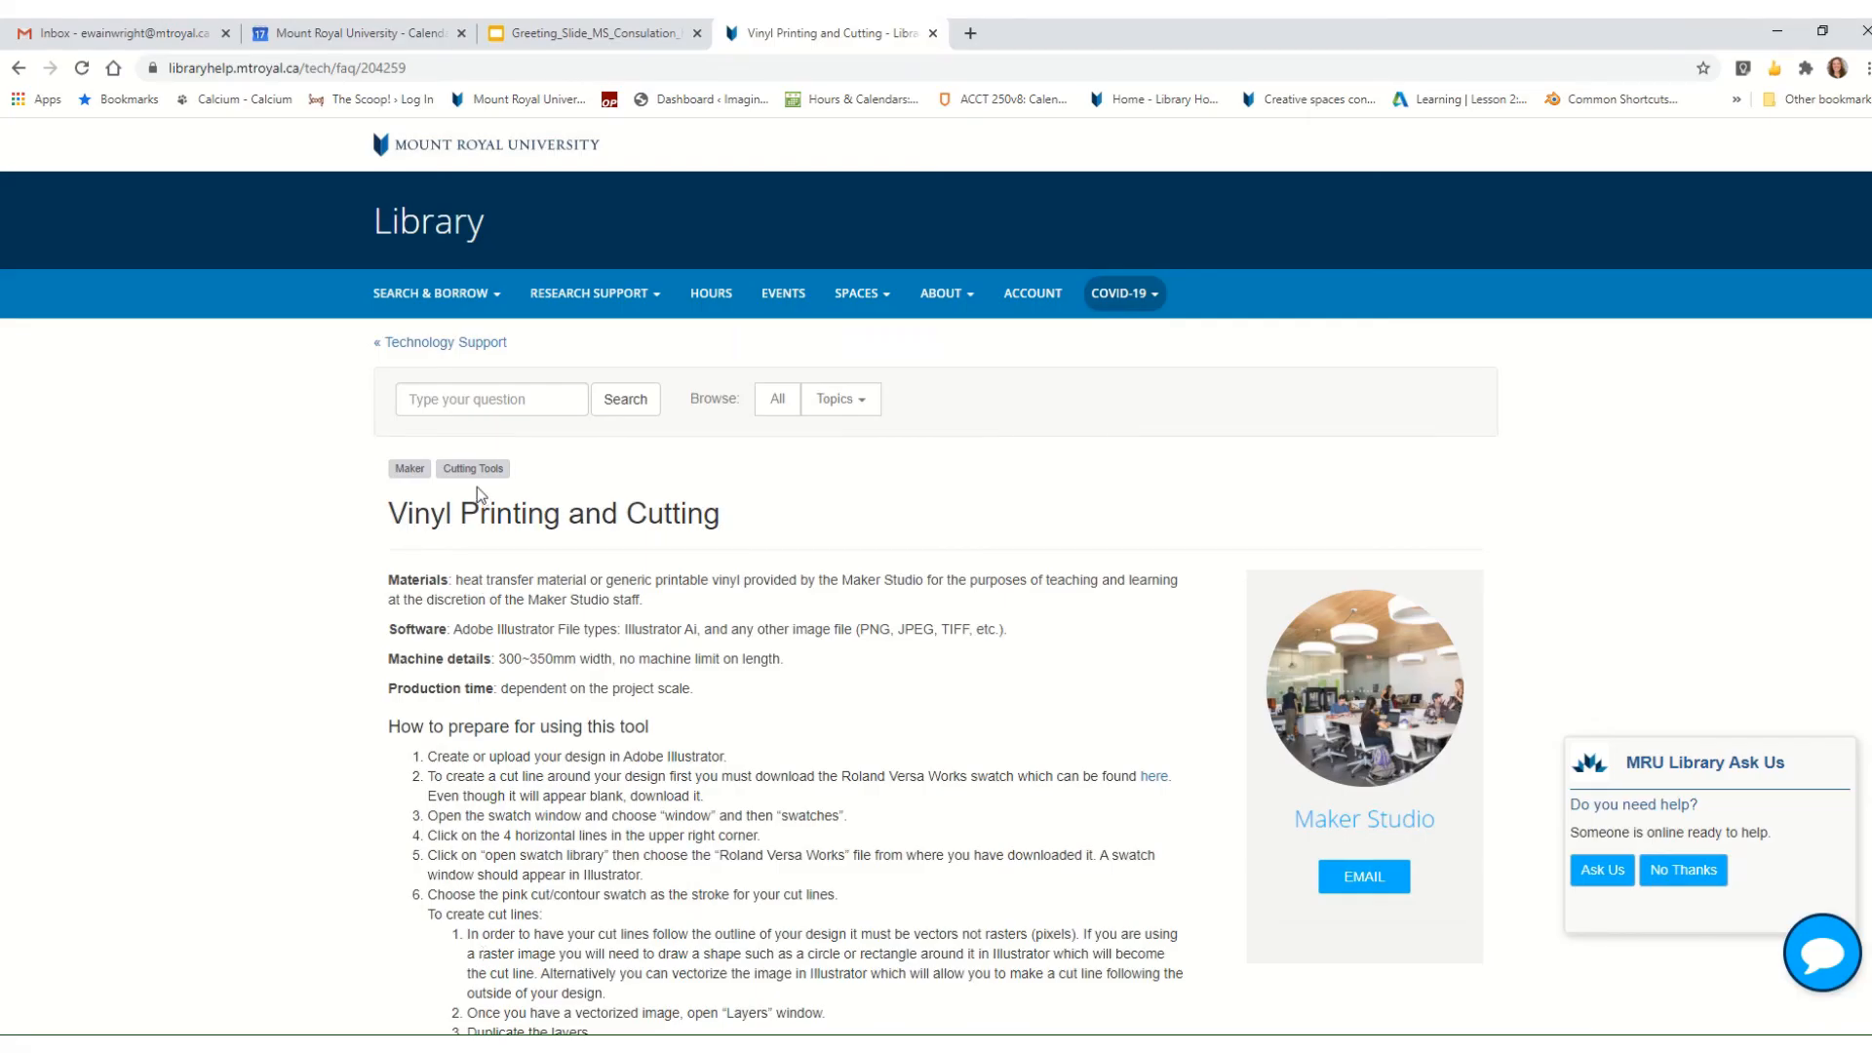
click(877, 295)
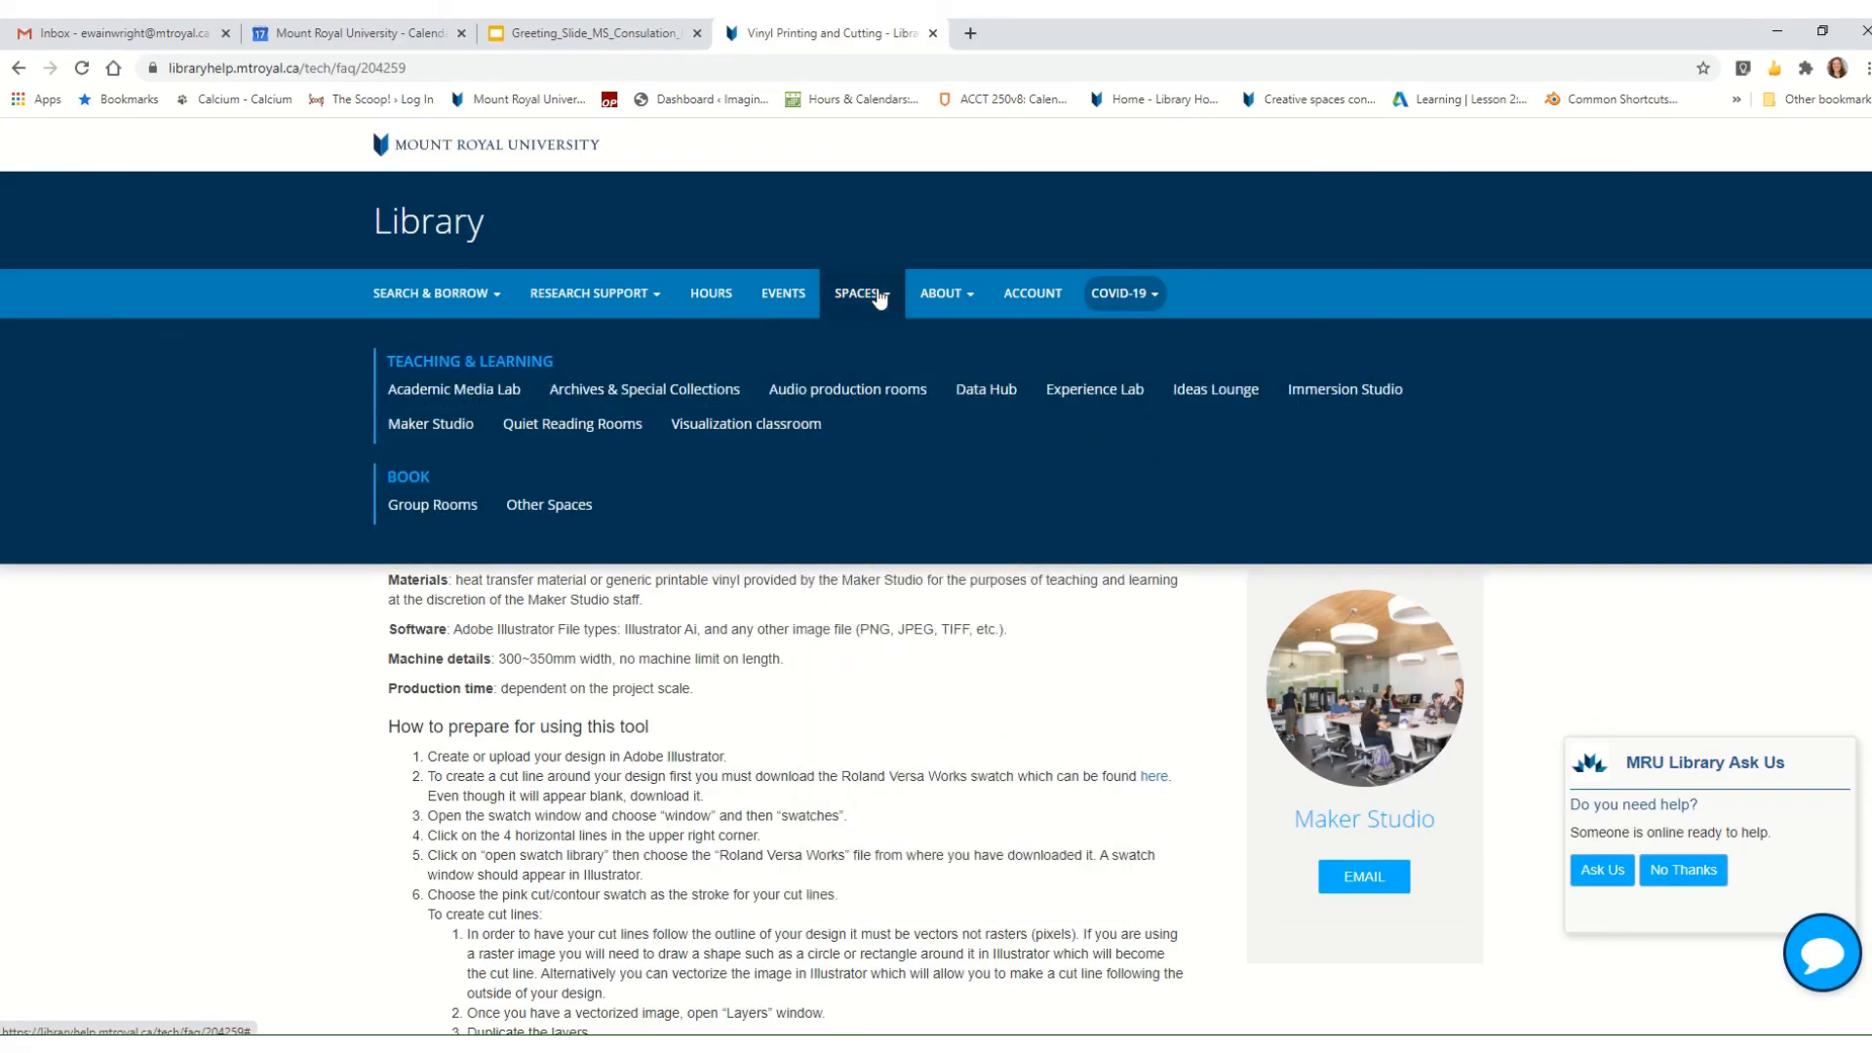
click(448, 427)
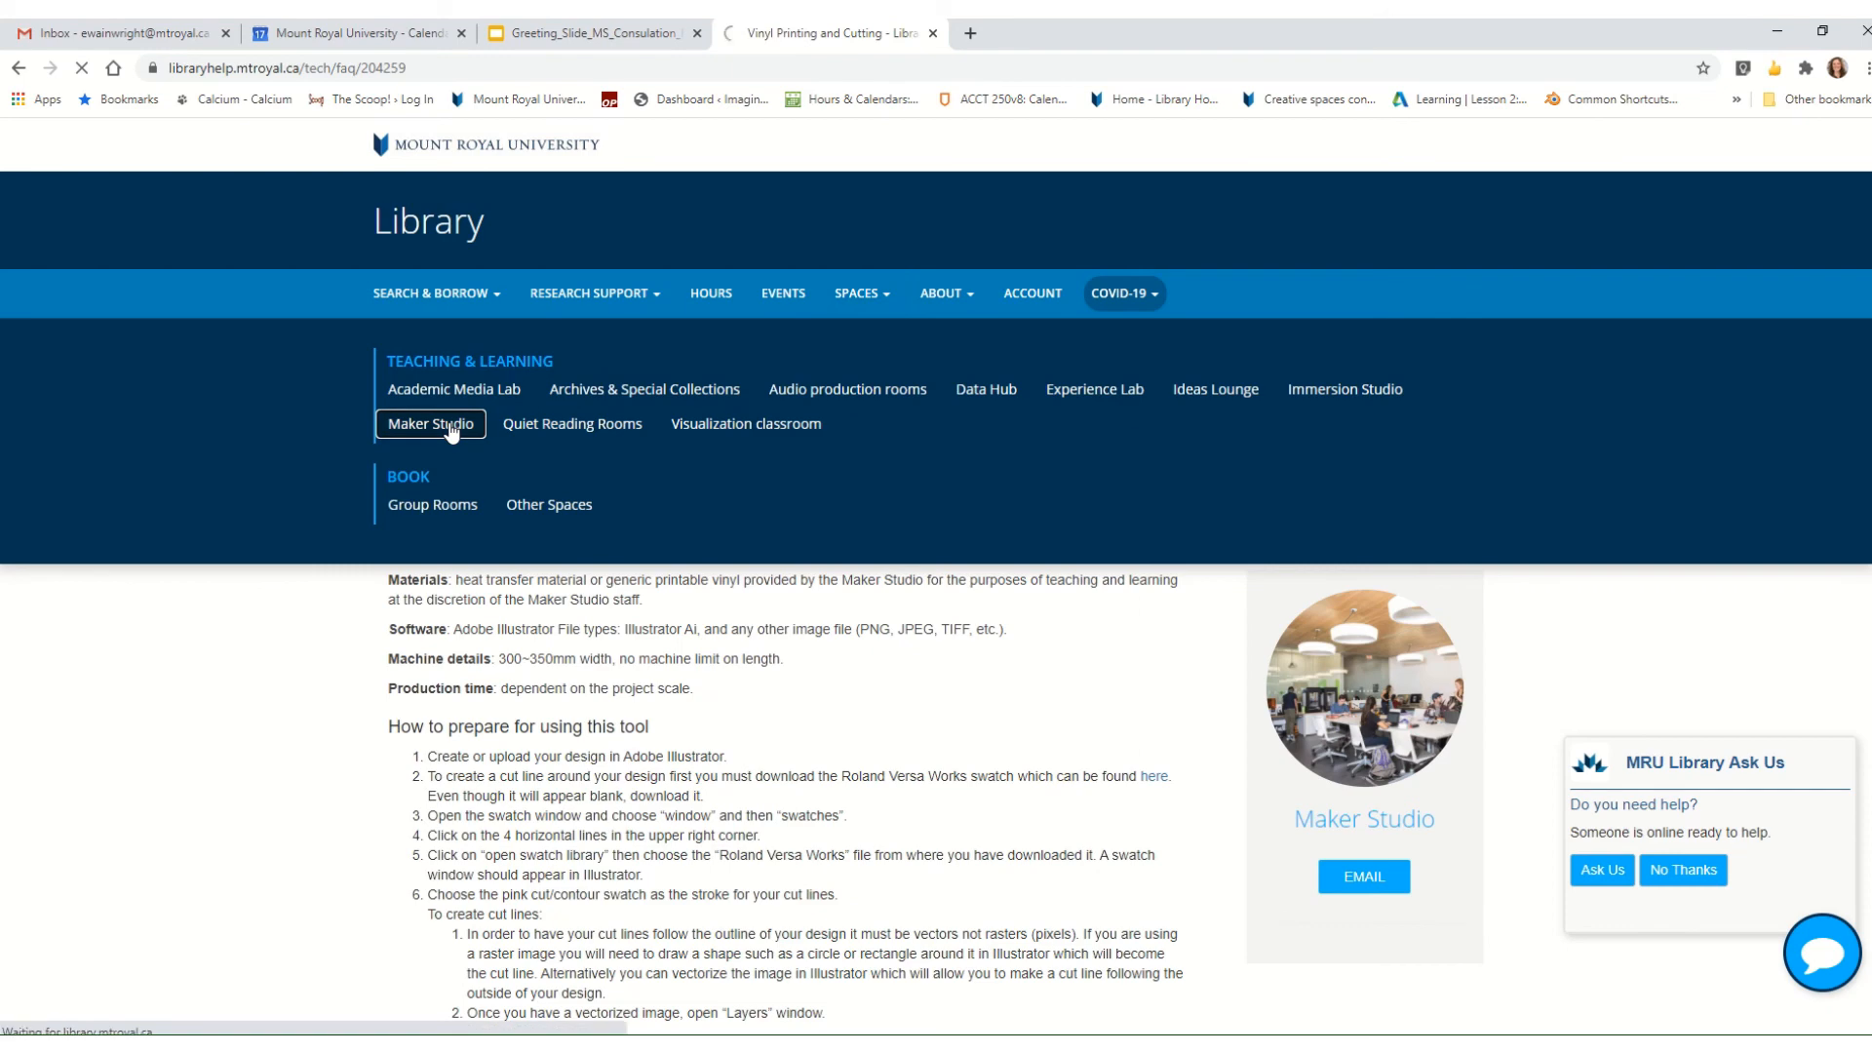
Find the Maker Studio's File Submission section and open the vinyl printer/cutter file submission form.
scroll(627, 488, down, 5)
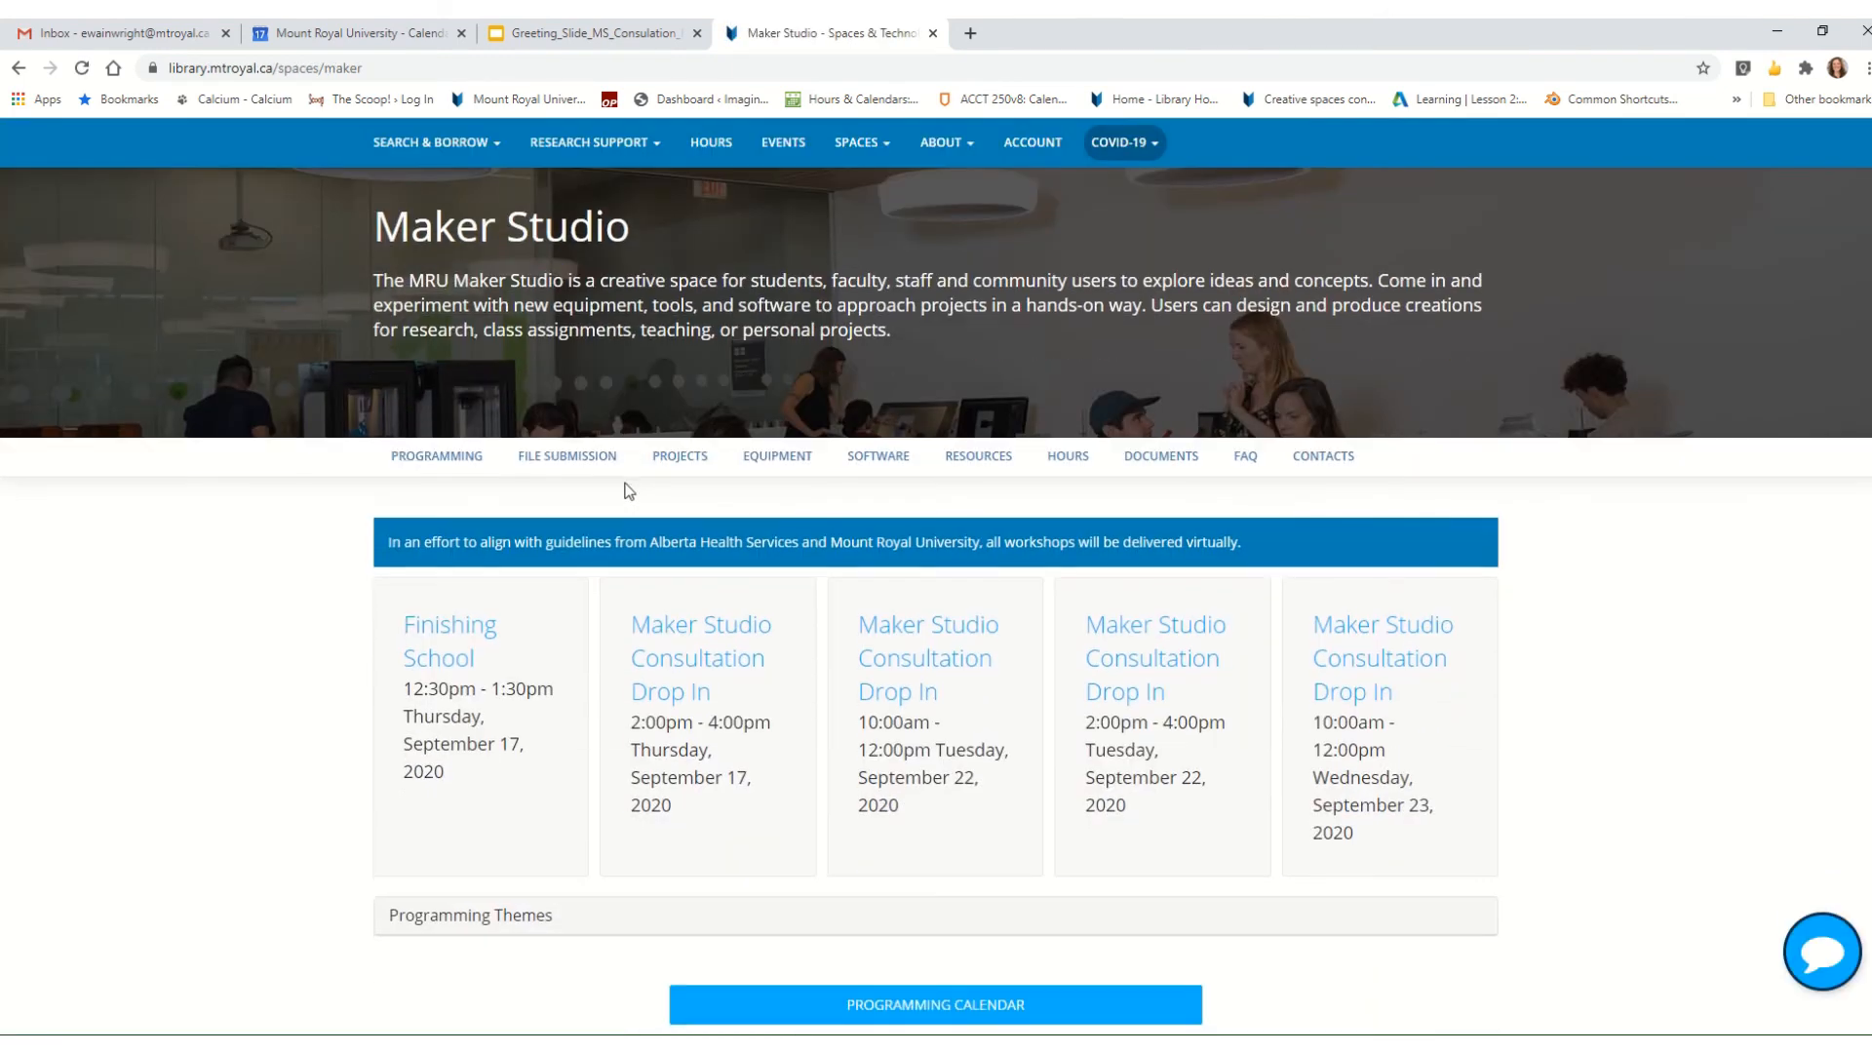
scroll(627, 492, down, 3)
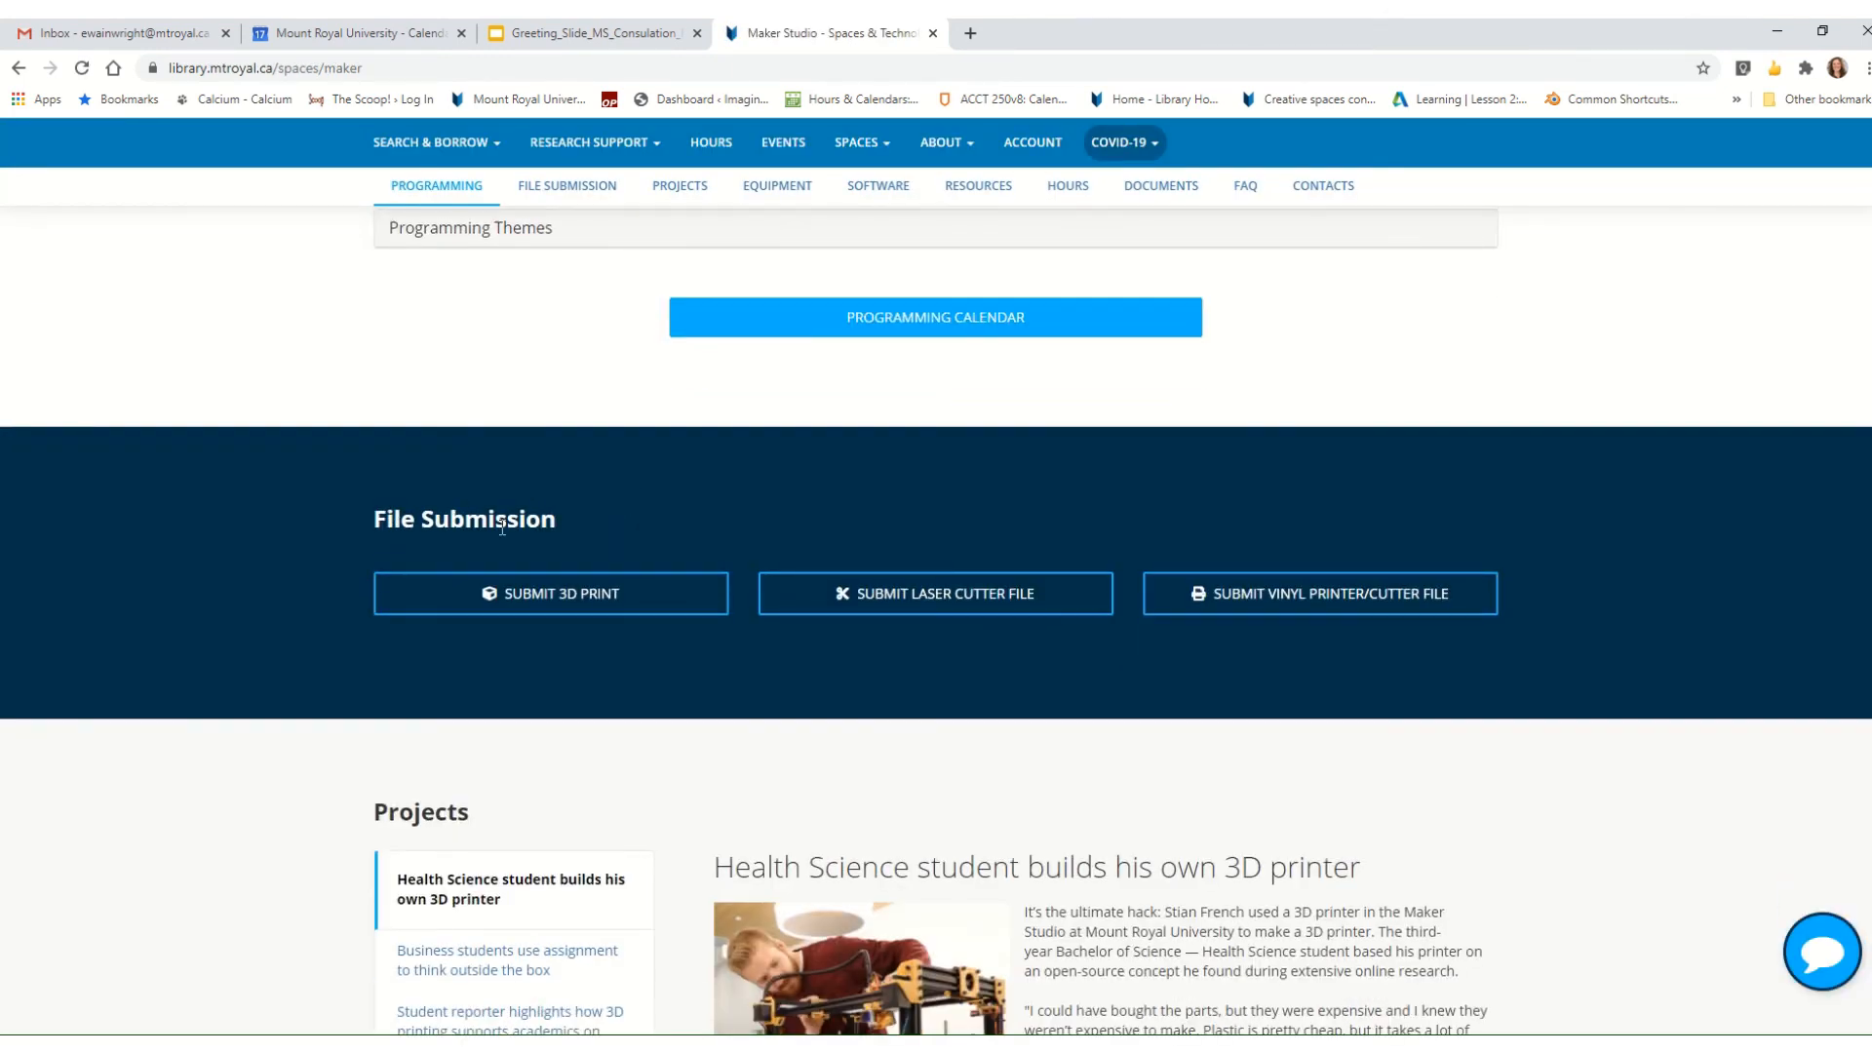
scroll(882, 444, up, 2)
click(564, 185)
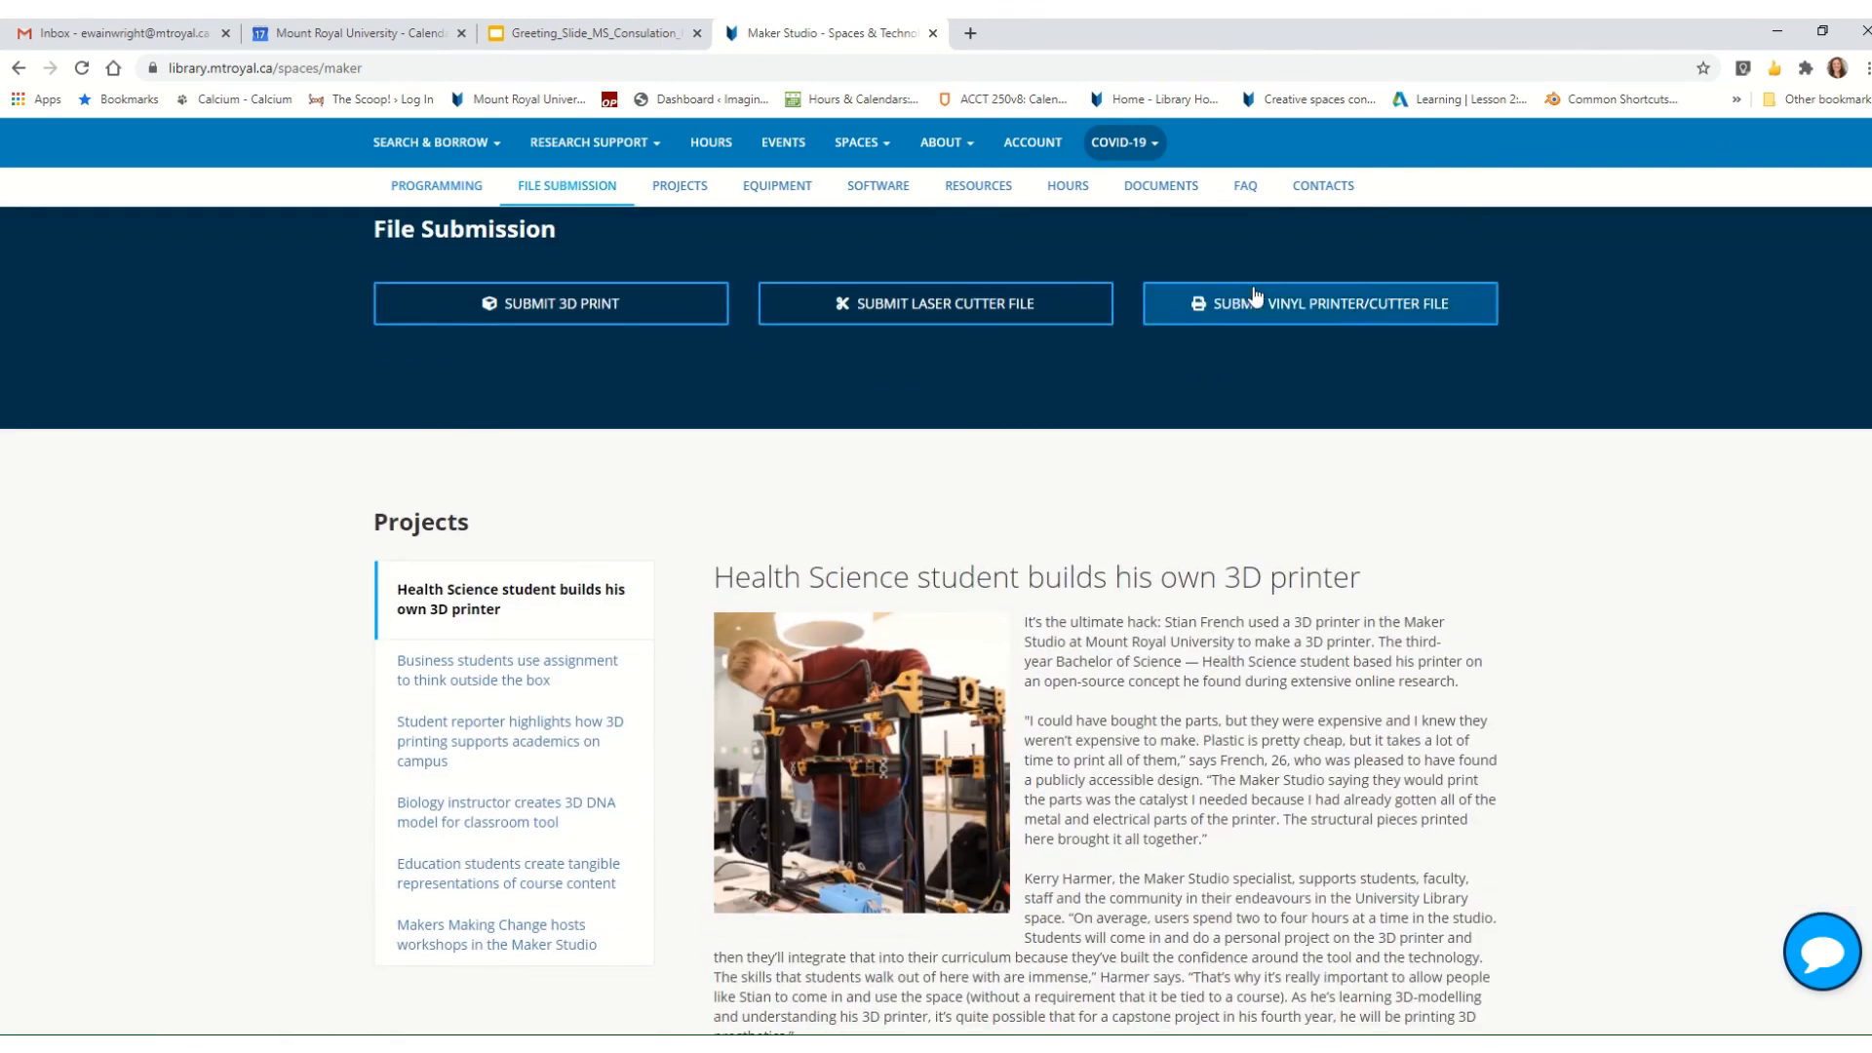
click(1374, 314)
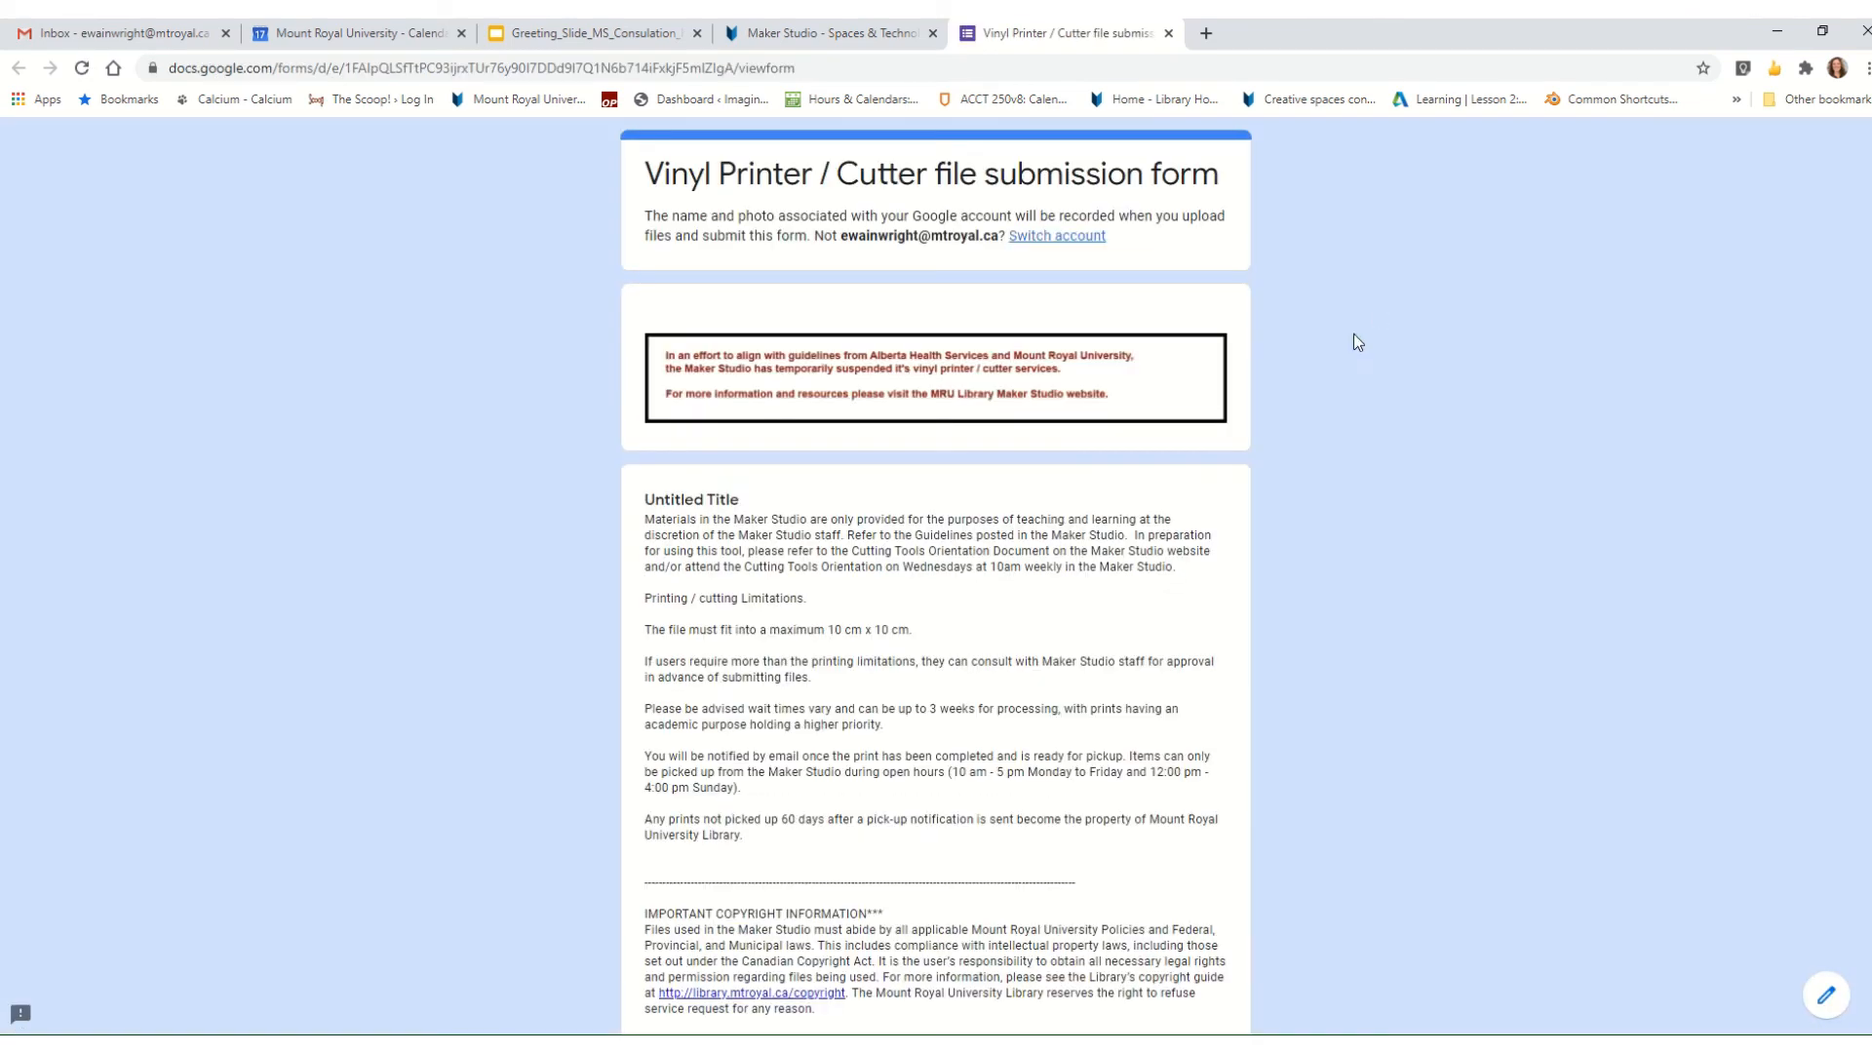
Read the submission form's printing limitations and copyright information, then its contact, user type, project type and course code questions.
scroll(862, 597, down, 3)
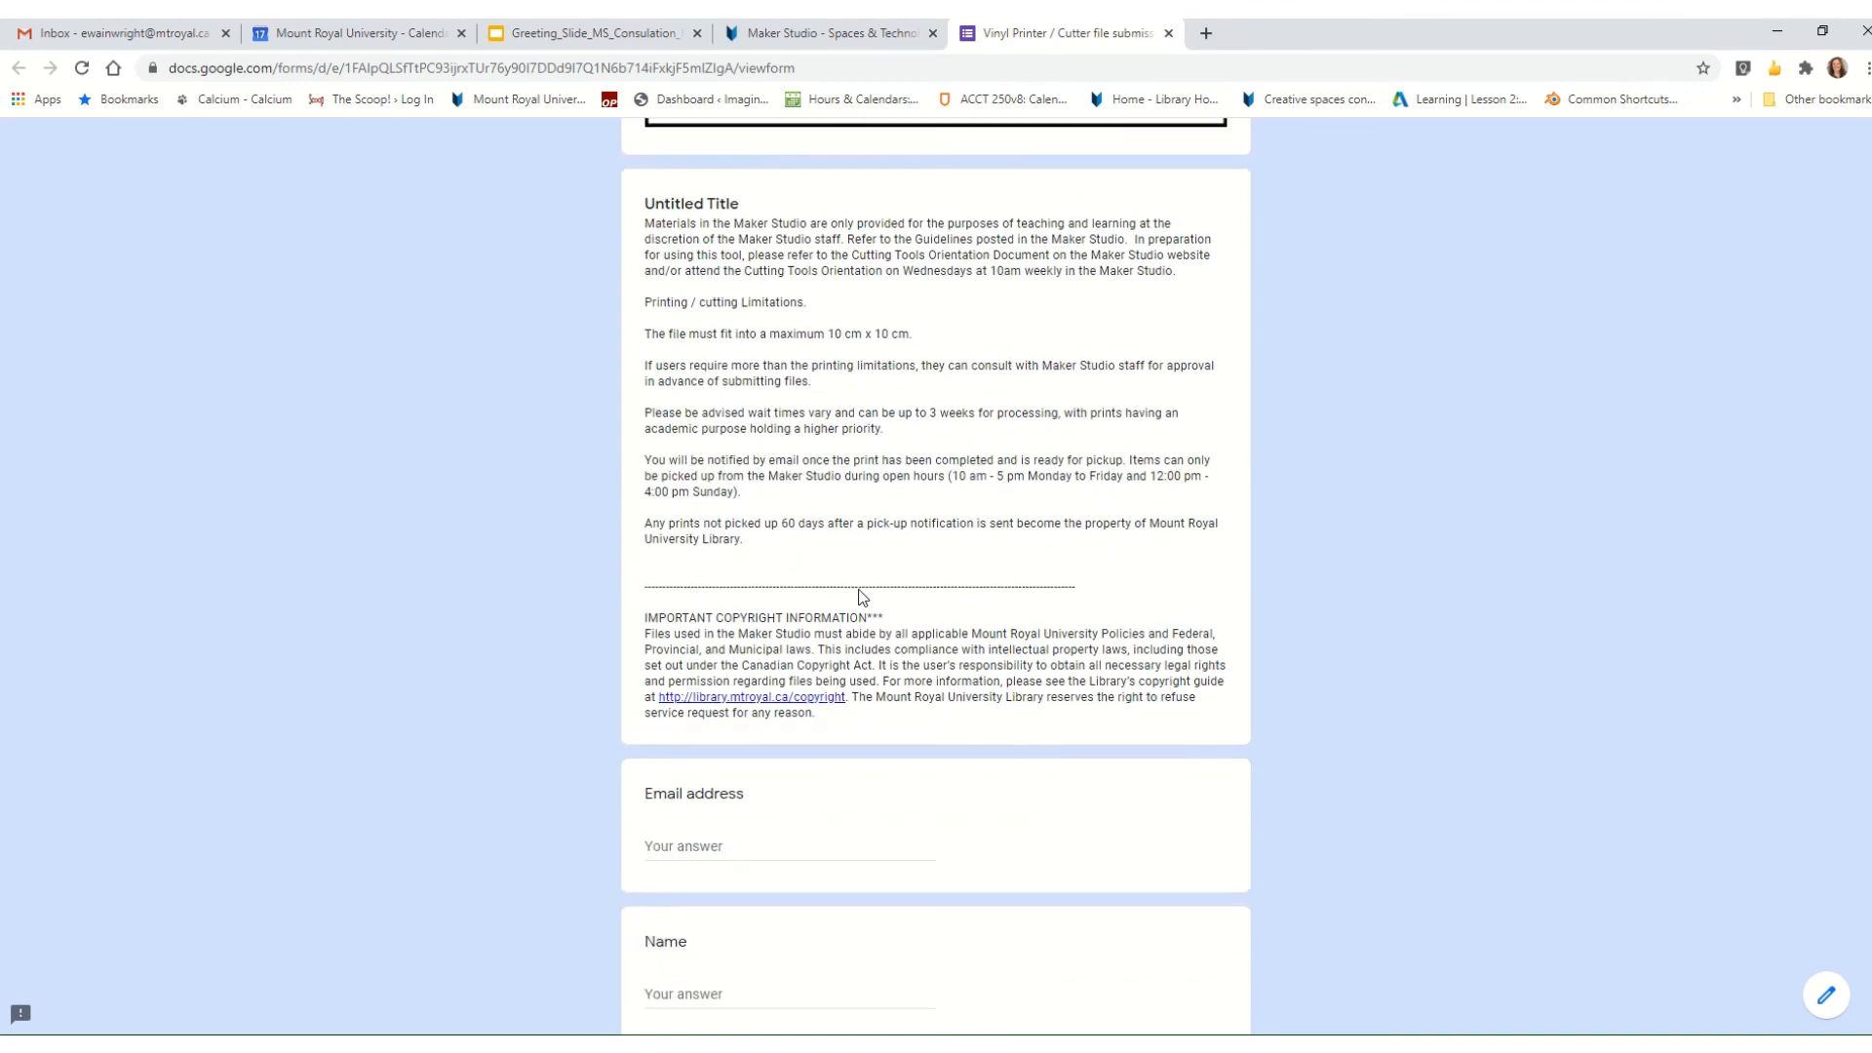
scroll(861, 597, down, 3)
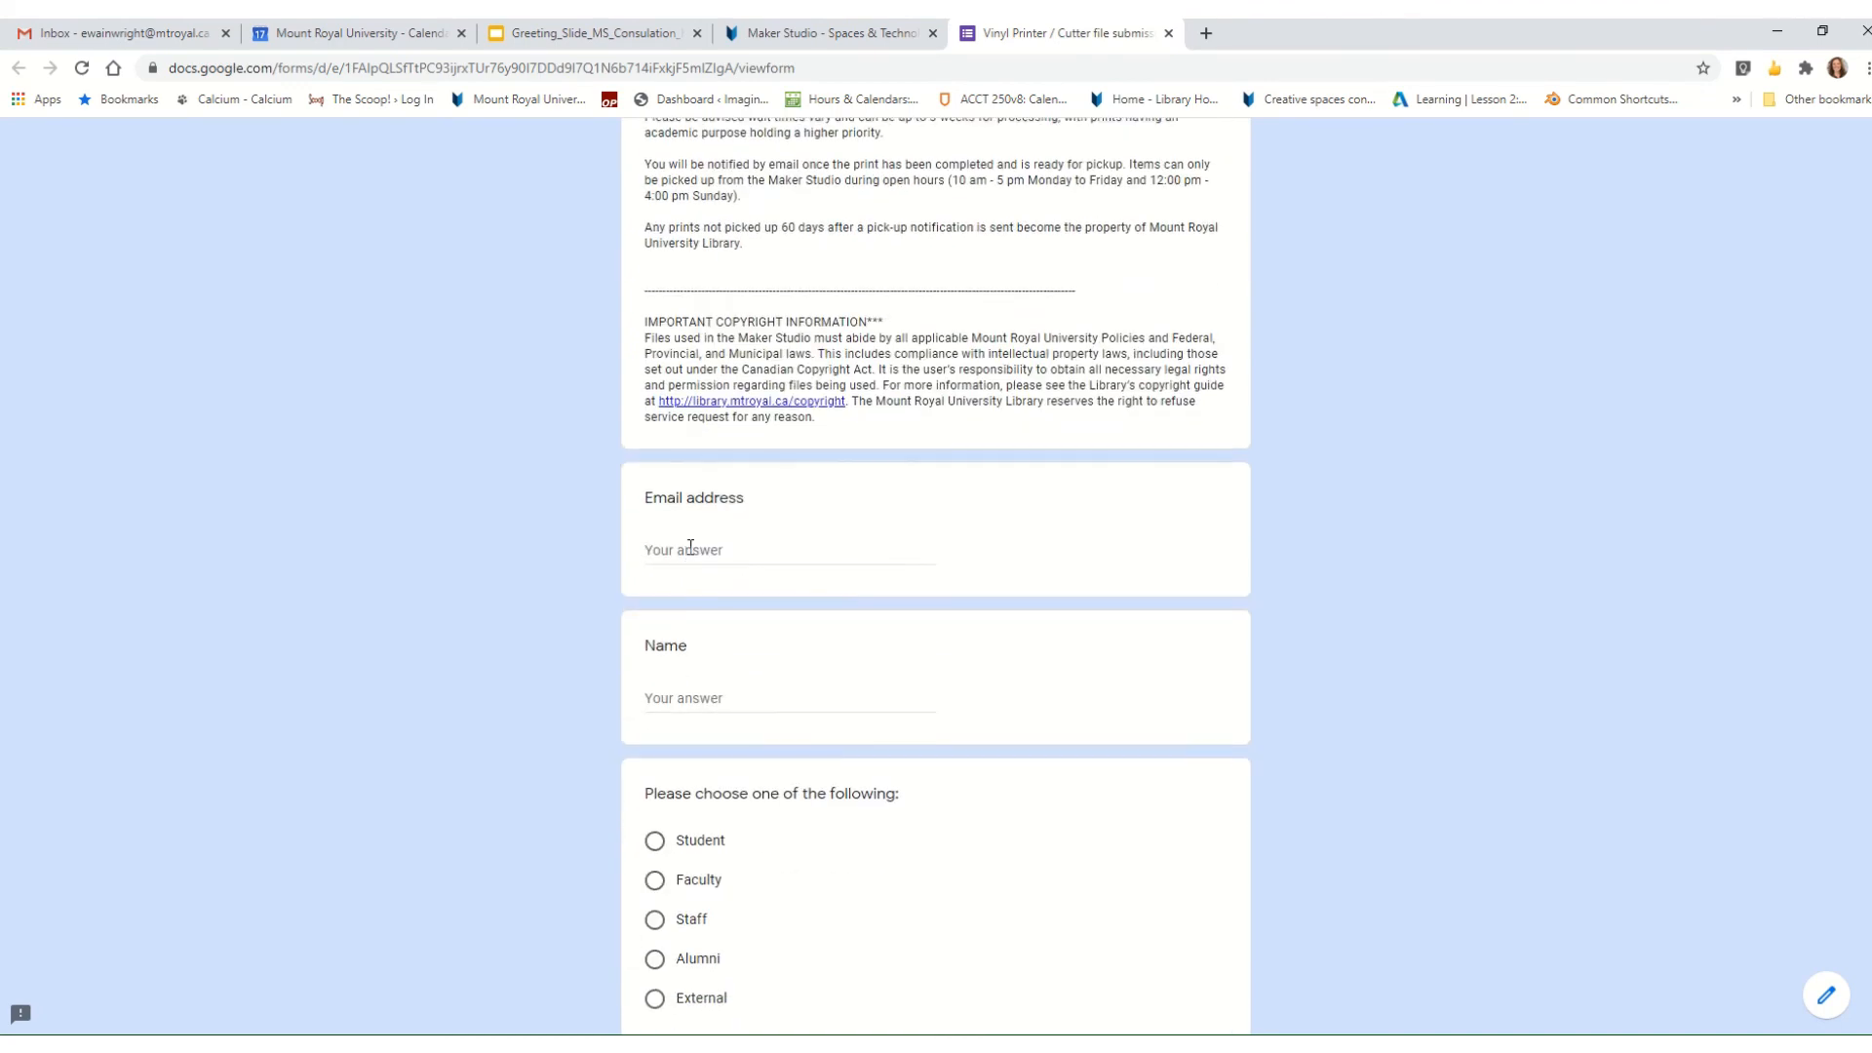
scroll(796, 549, down, 2)
scroll(780, 546, down, 3)
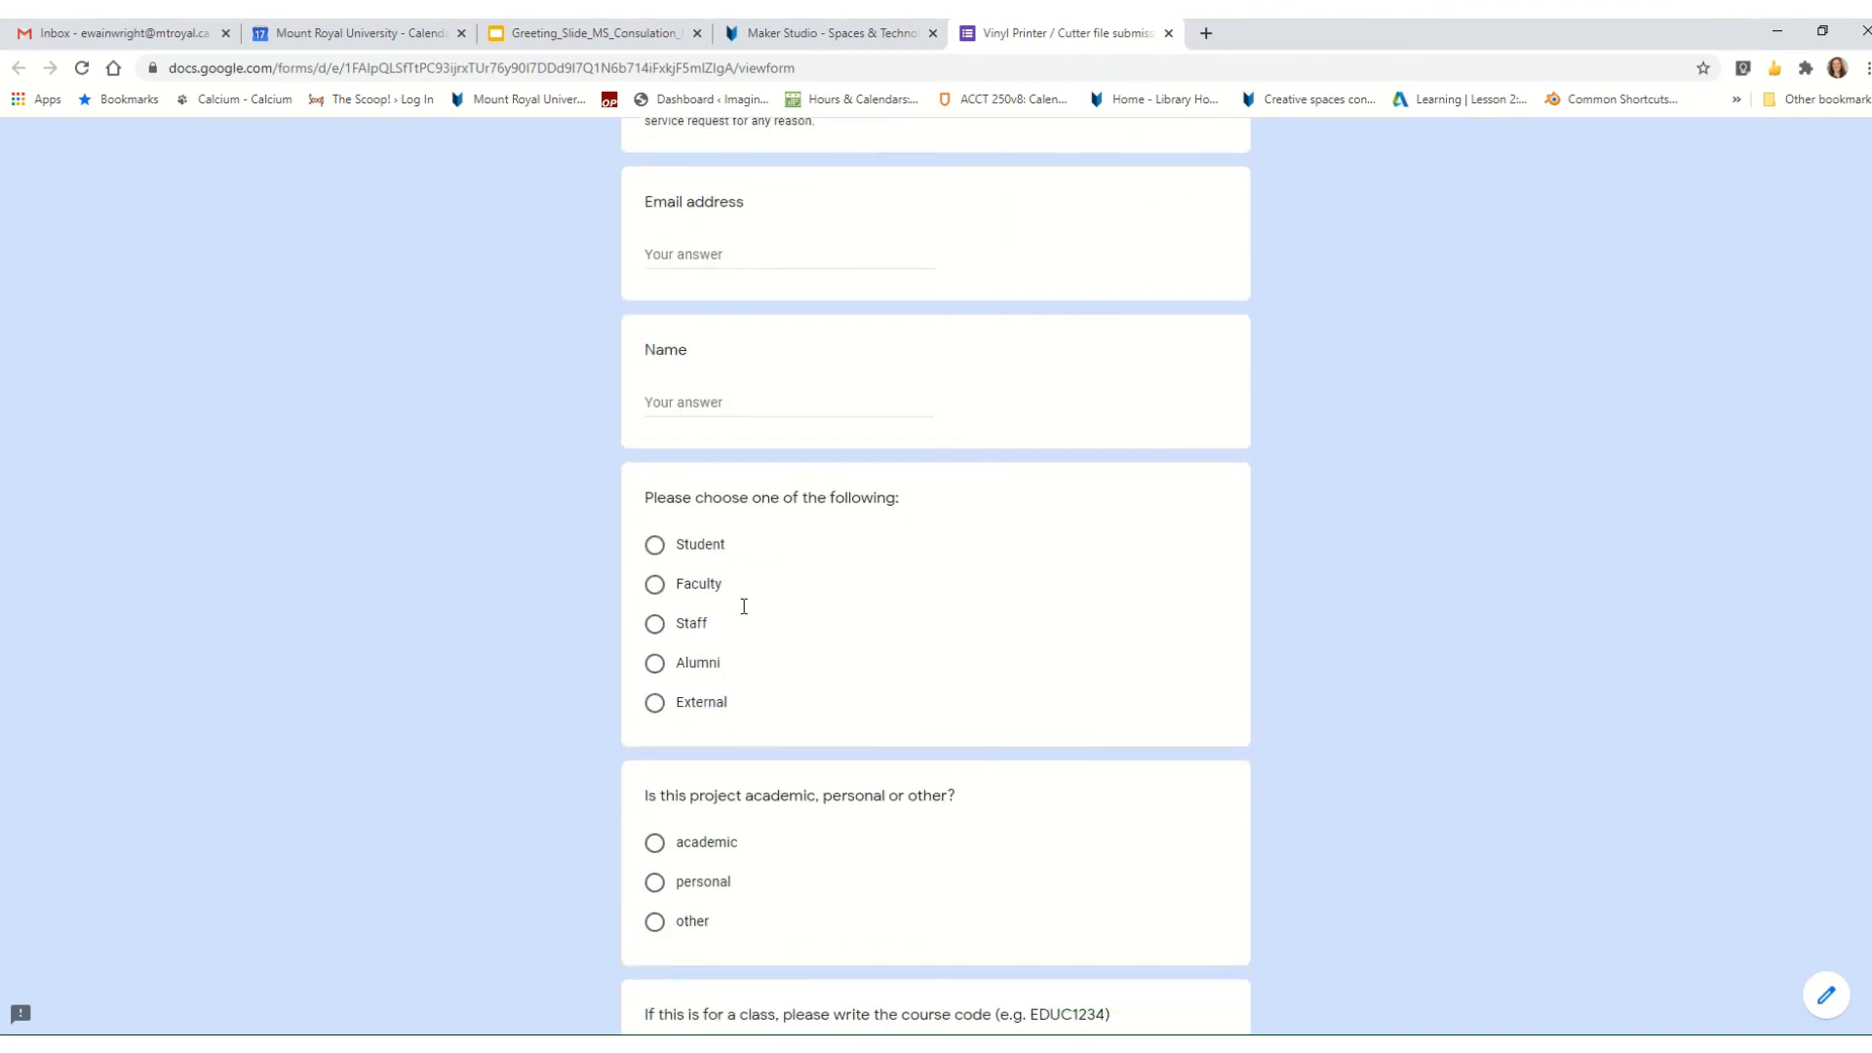
scroll(744, 606, down, 1)
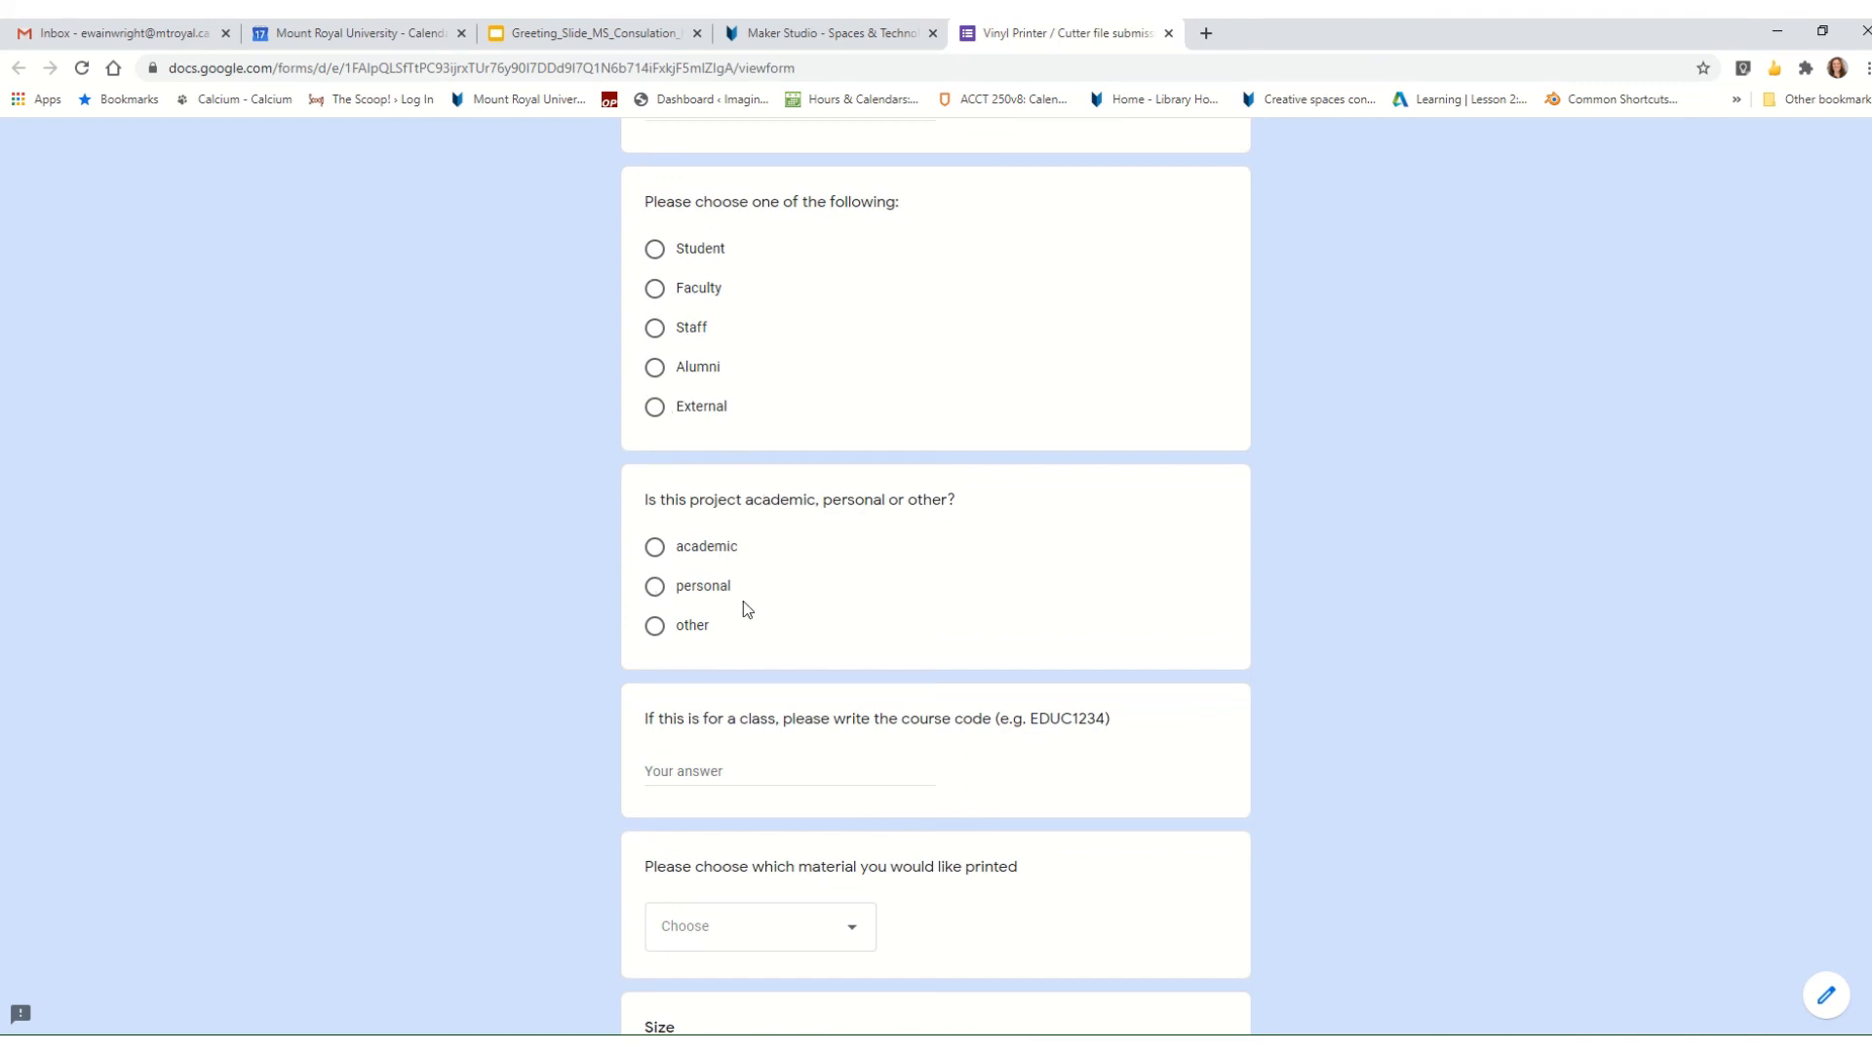
scroll(729, 633, down, 1)
scroll(723, 639, down, 4)
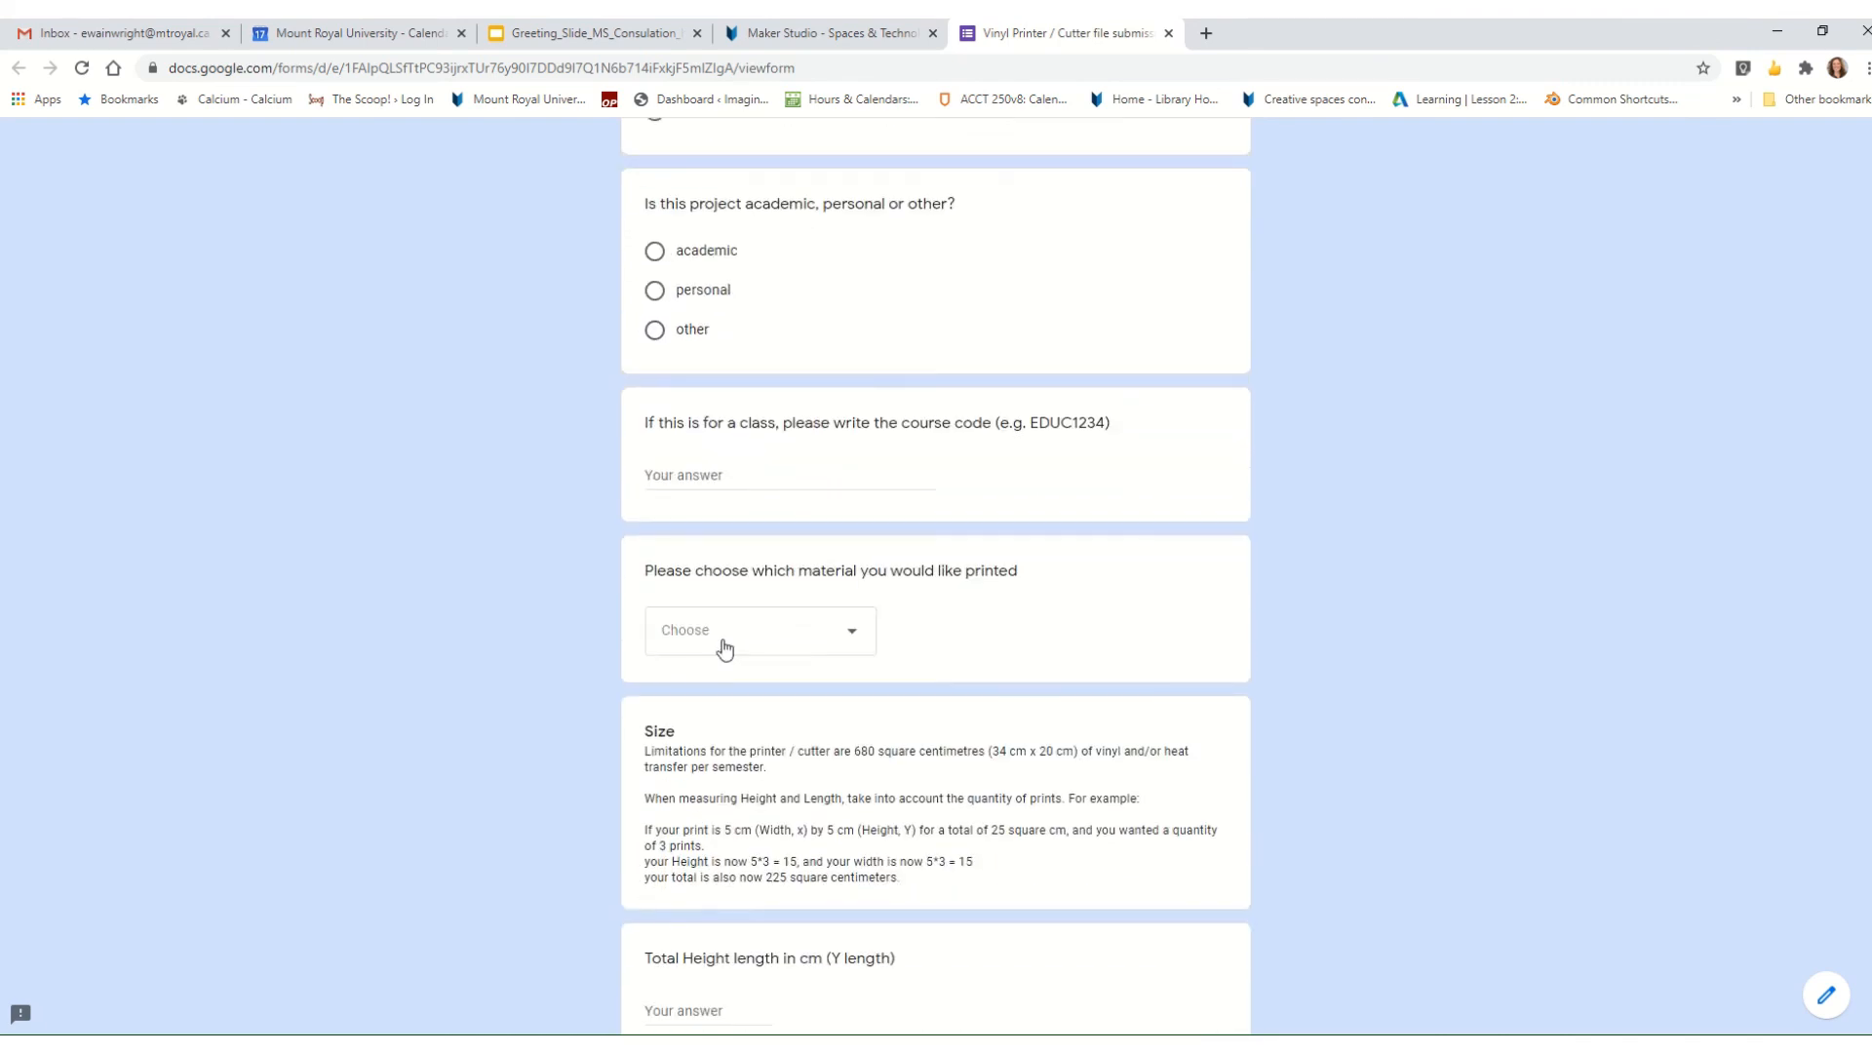
View the printable material choices without selecting one, then read the form's size limitations.
click(851, 543)
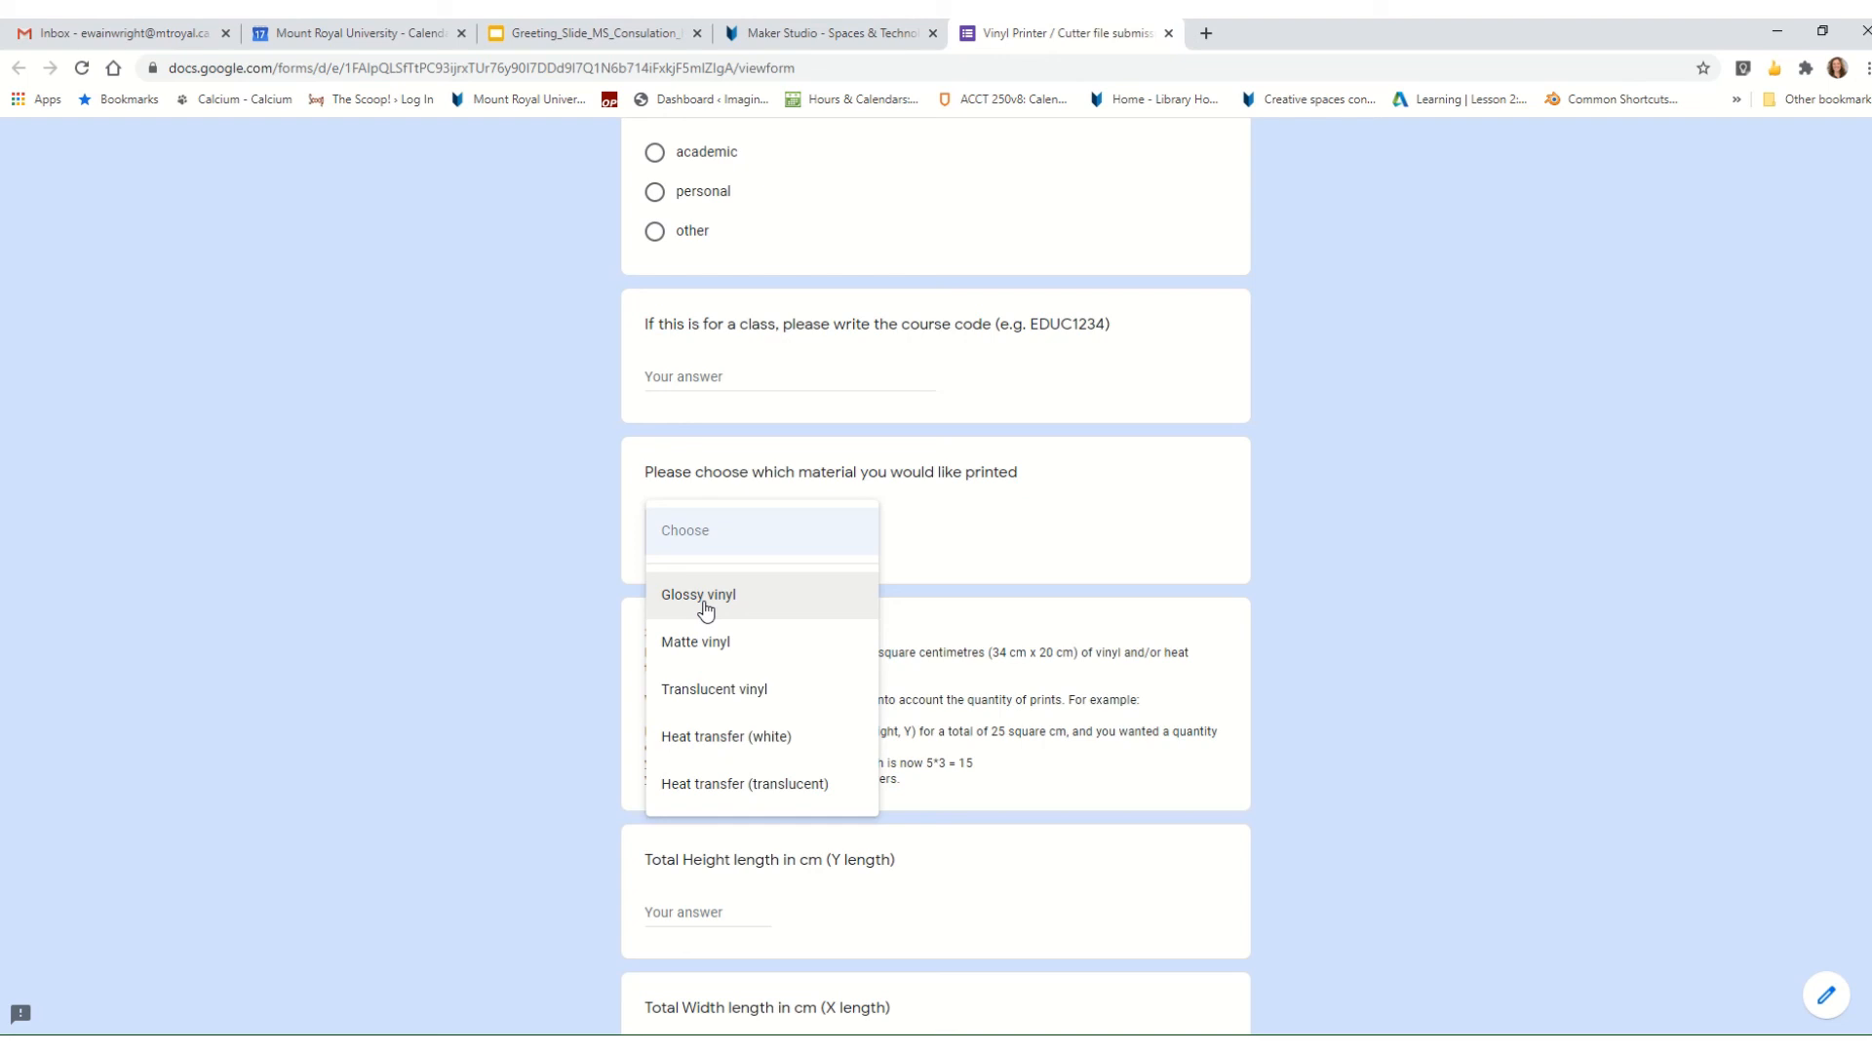
click(1283, 532)
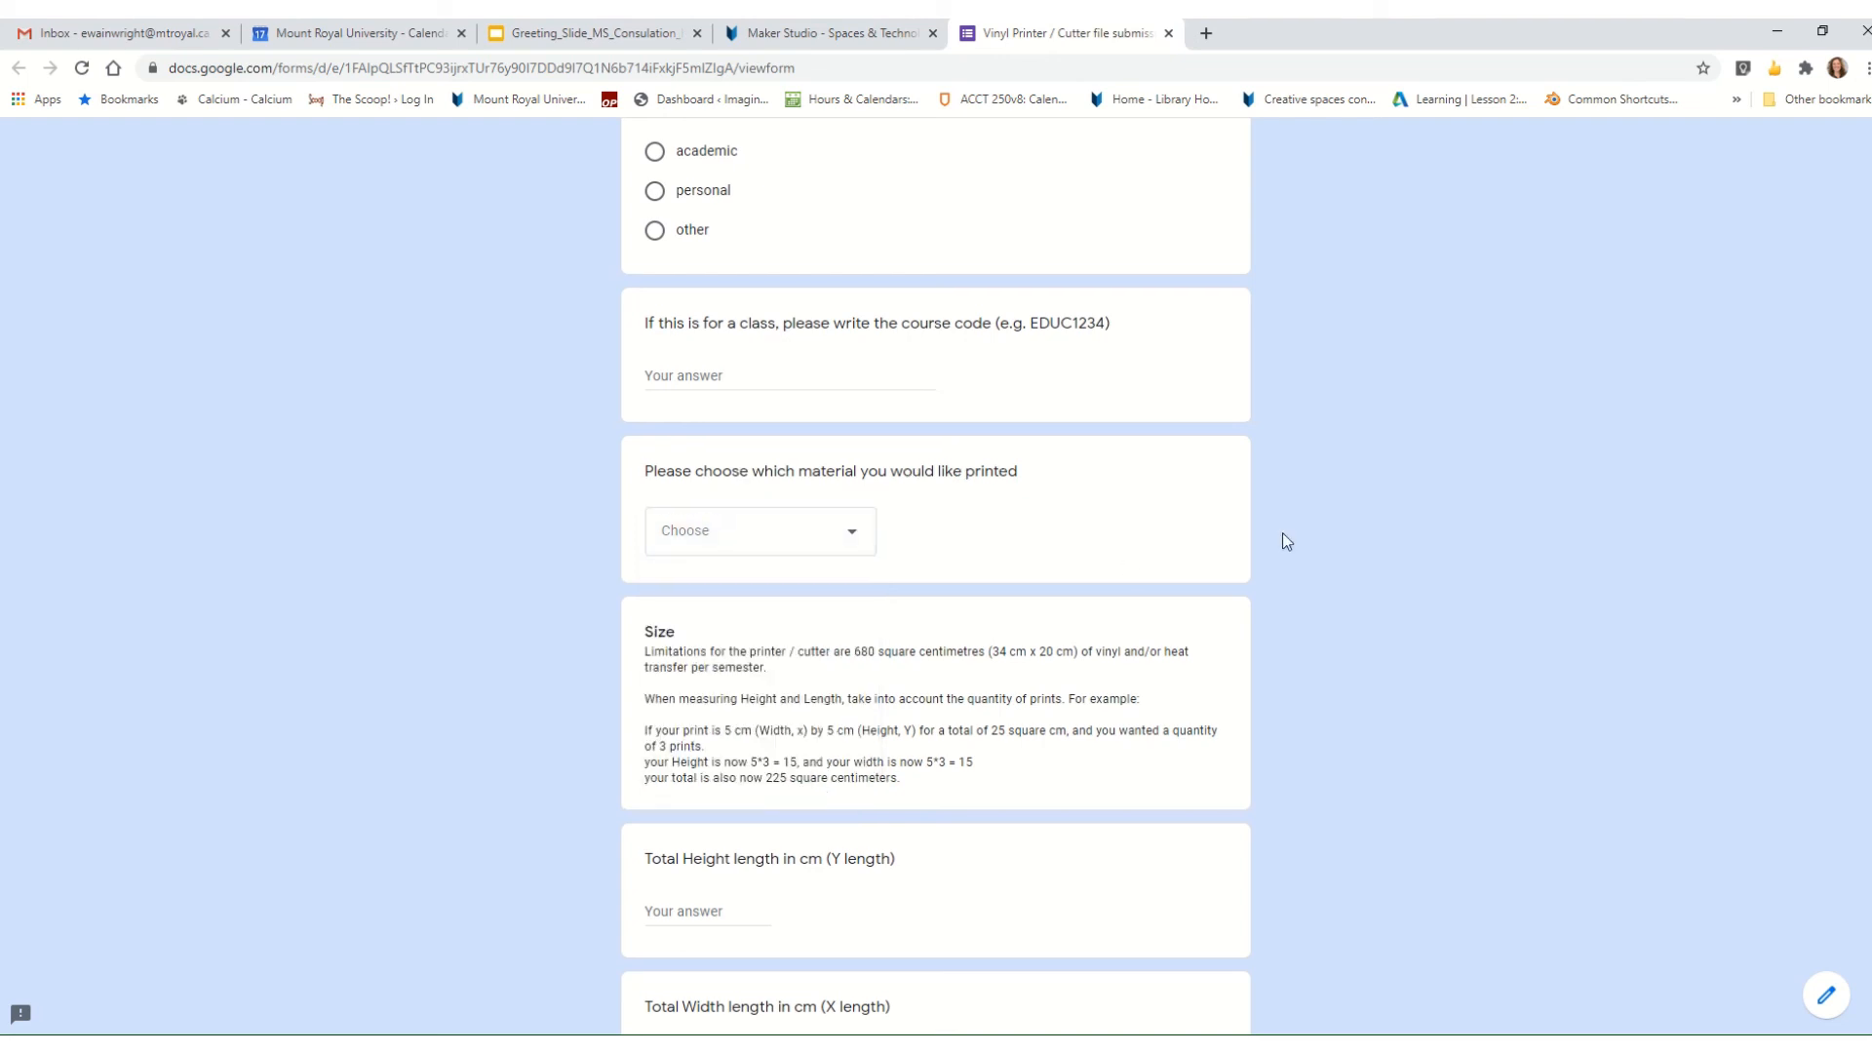
scroll(1282, 532, down, 3)
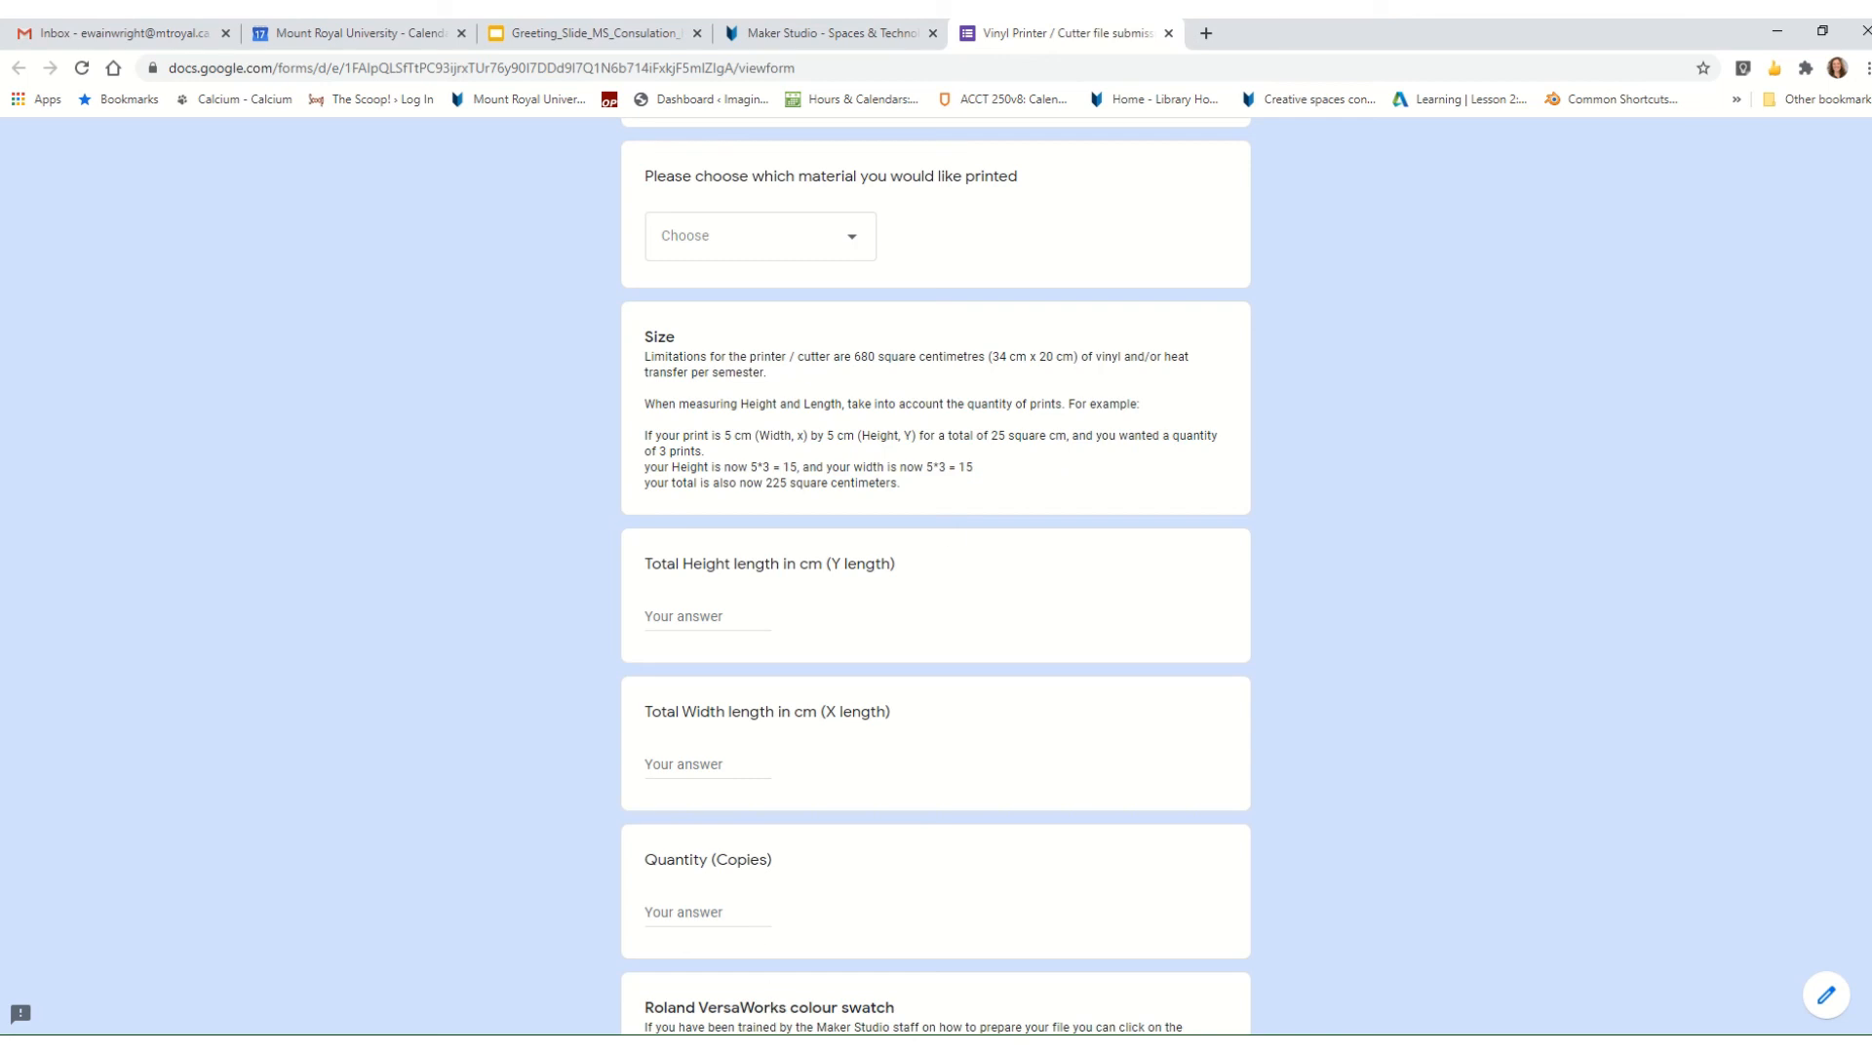
Switch to Illustrator and select the "Lorem ipsum" group to check its width and height.
click(760, 1045)
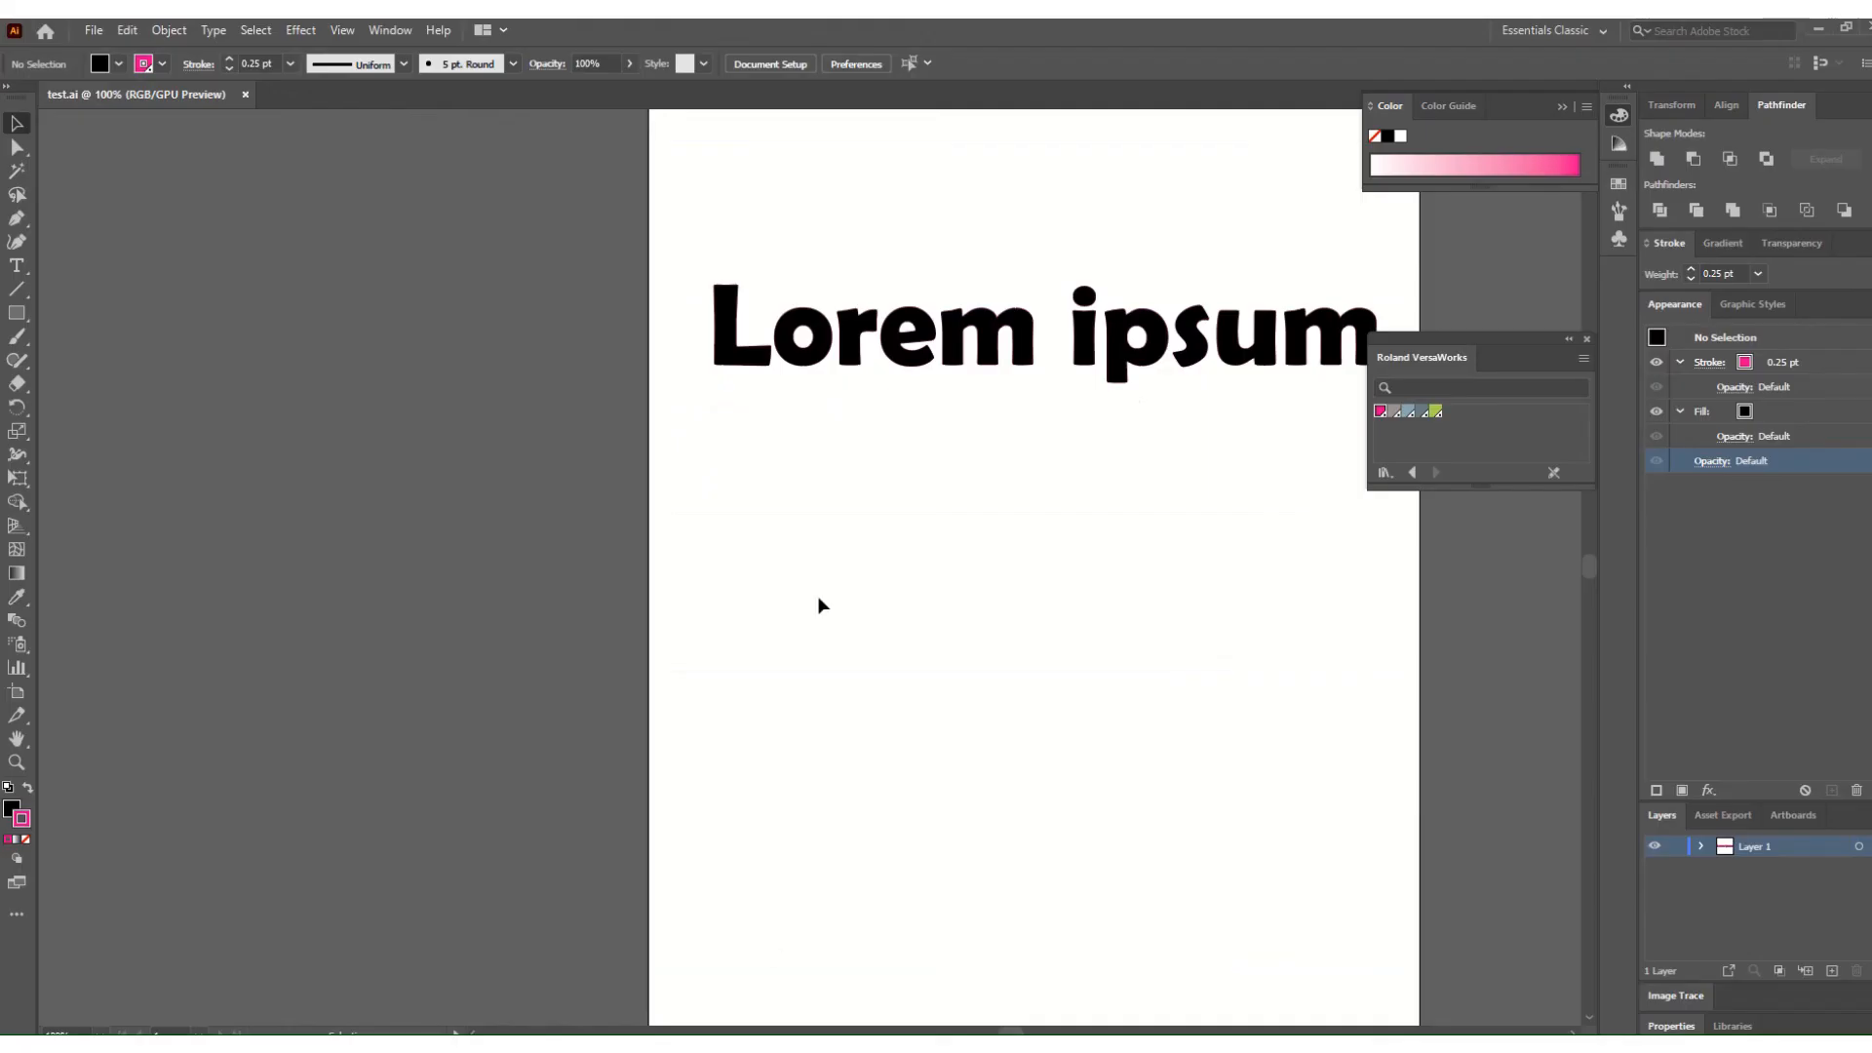
click(748, 357)
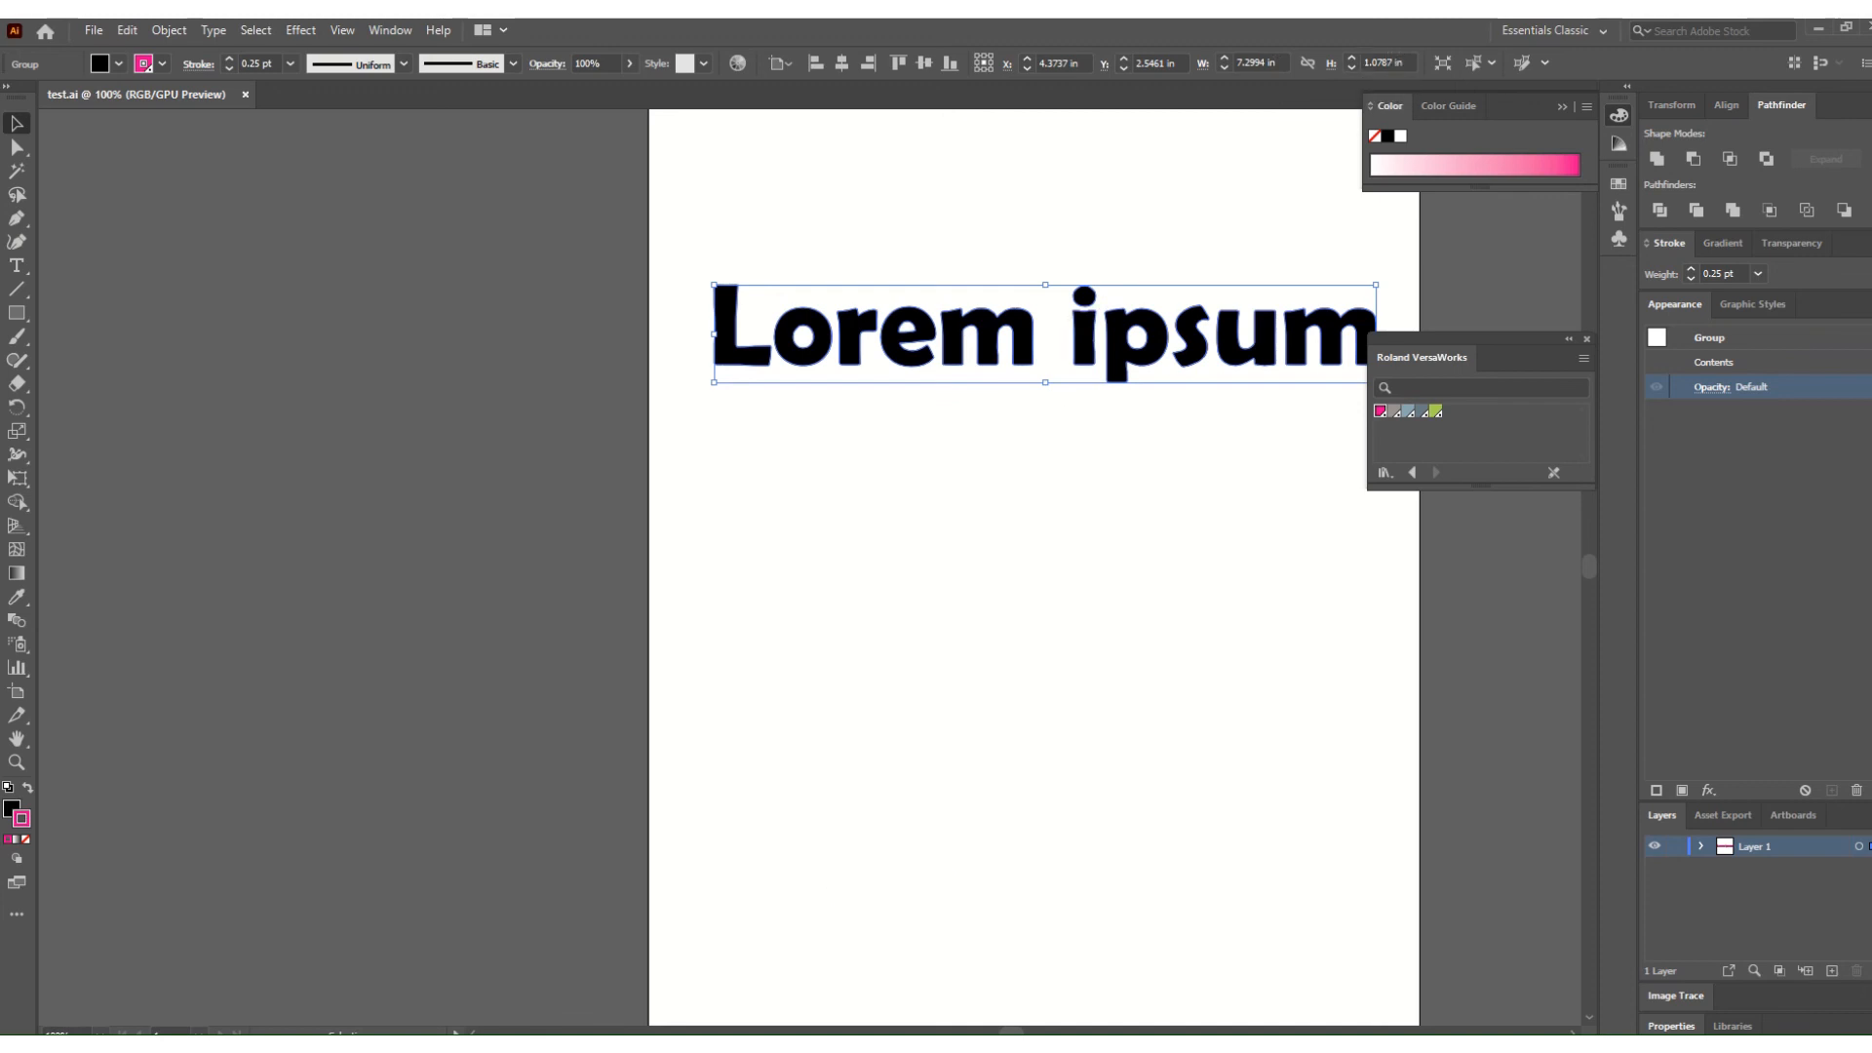
Return to the submission form in Chrome and review the height, width, quantity, colour swatch and file submission sections.
click(648, 980)
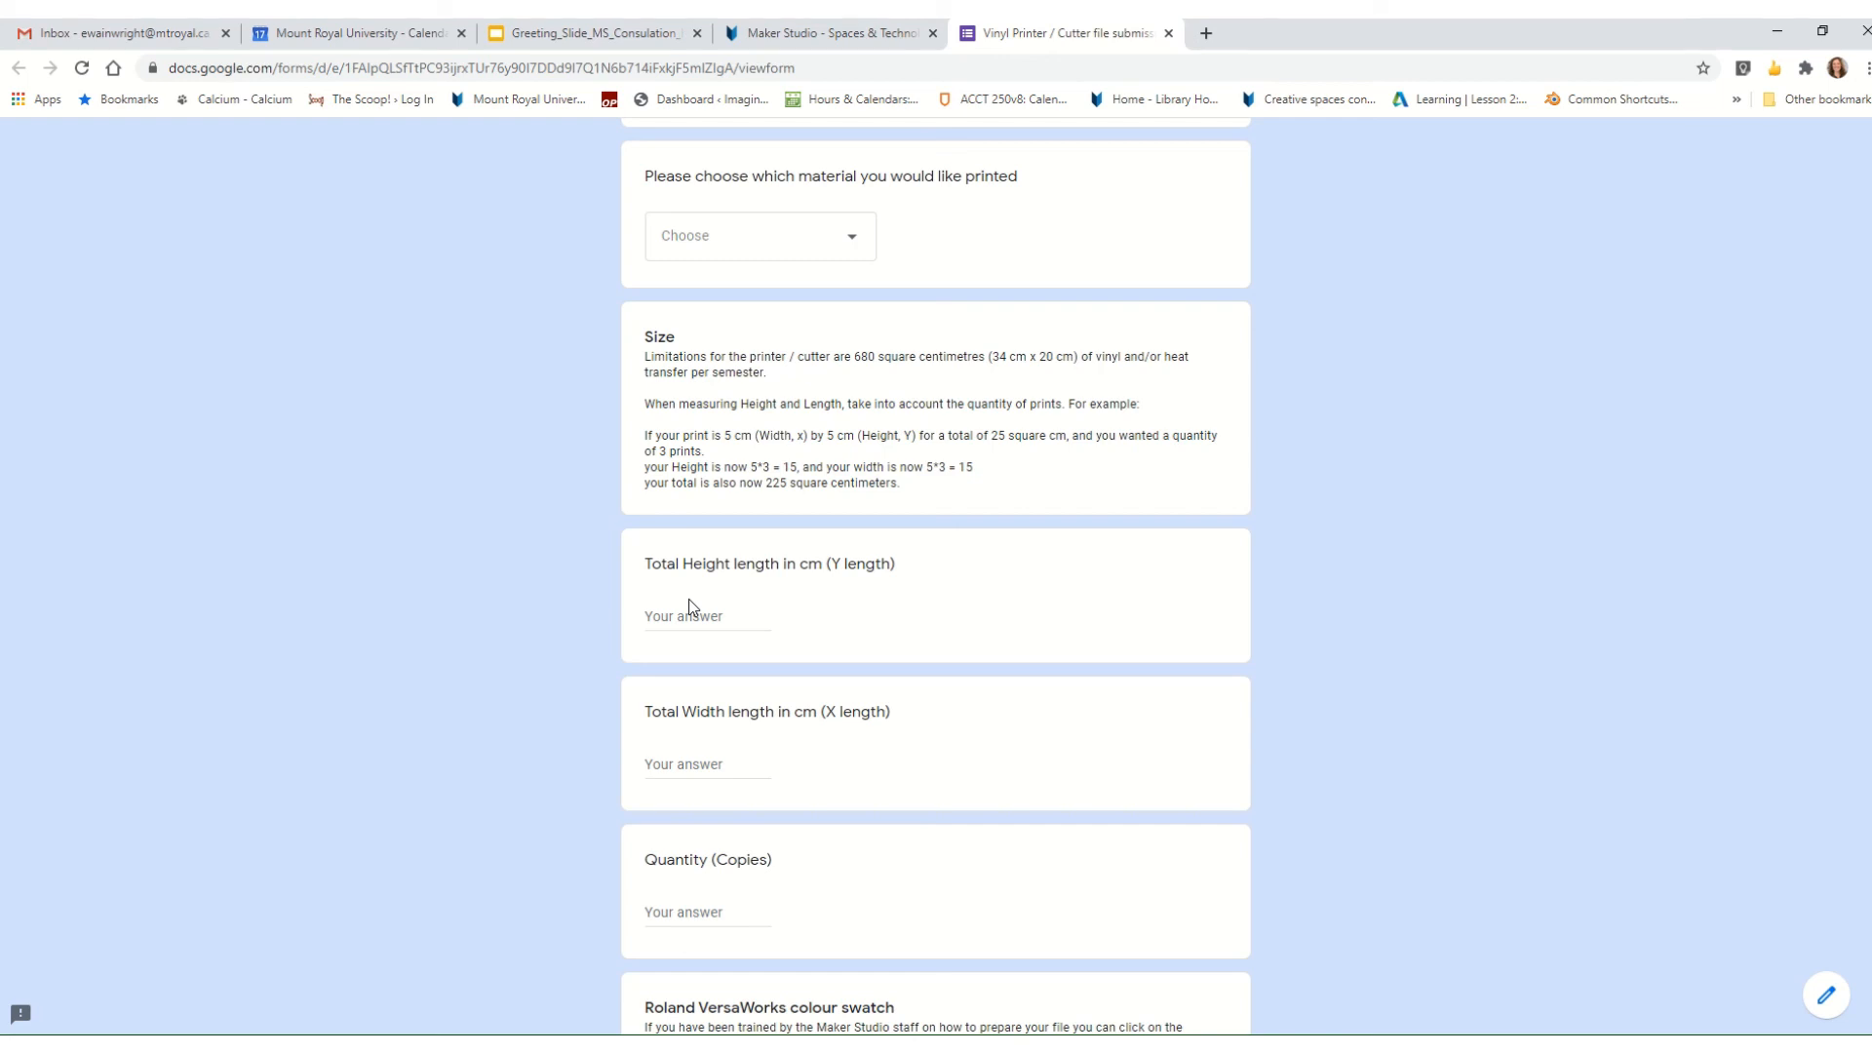
scroll(689, 607, down, 1)
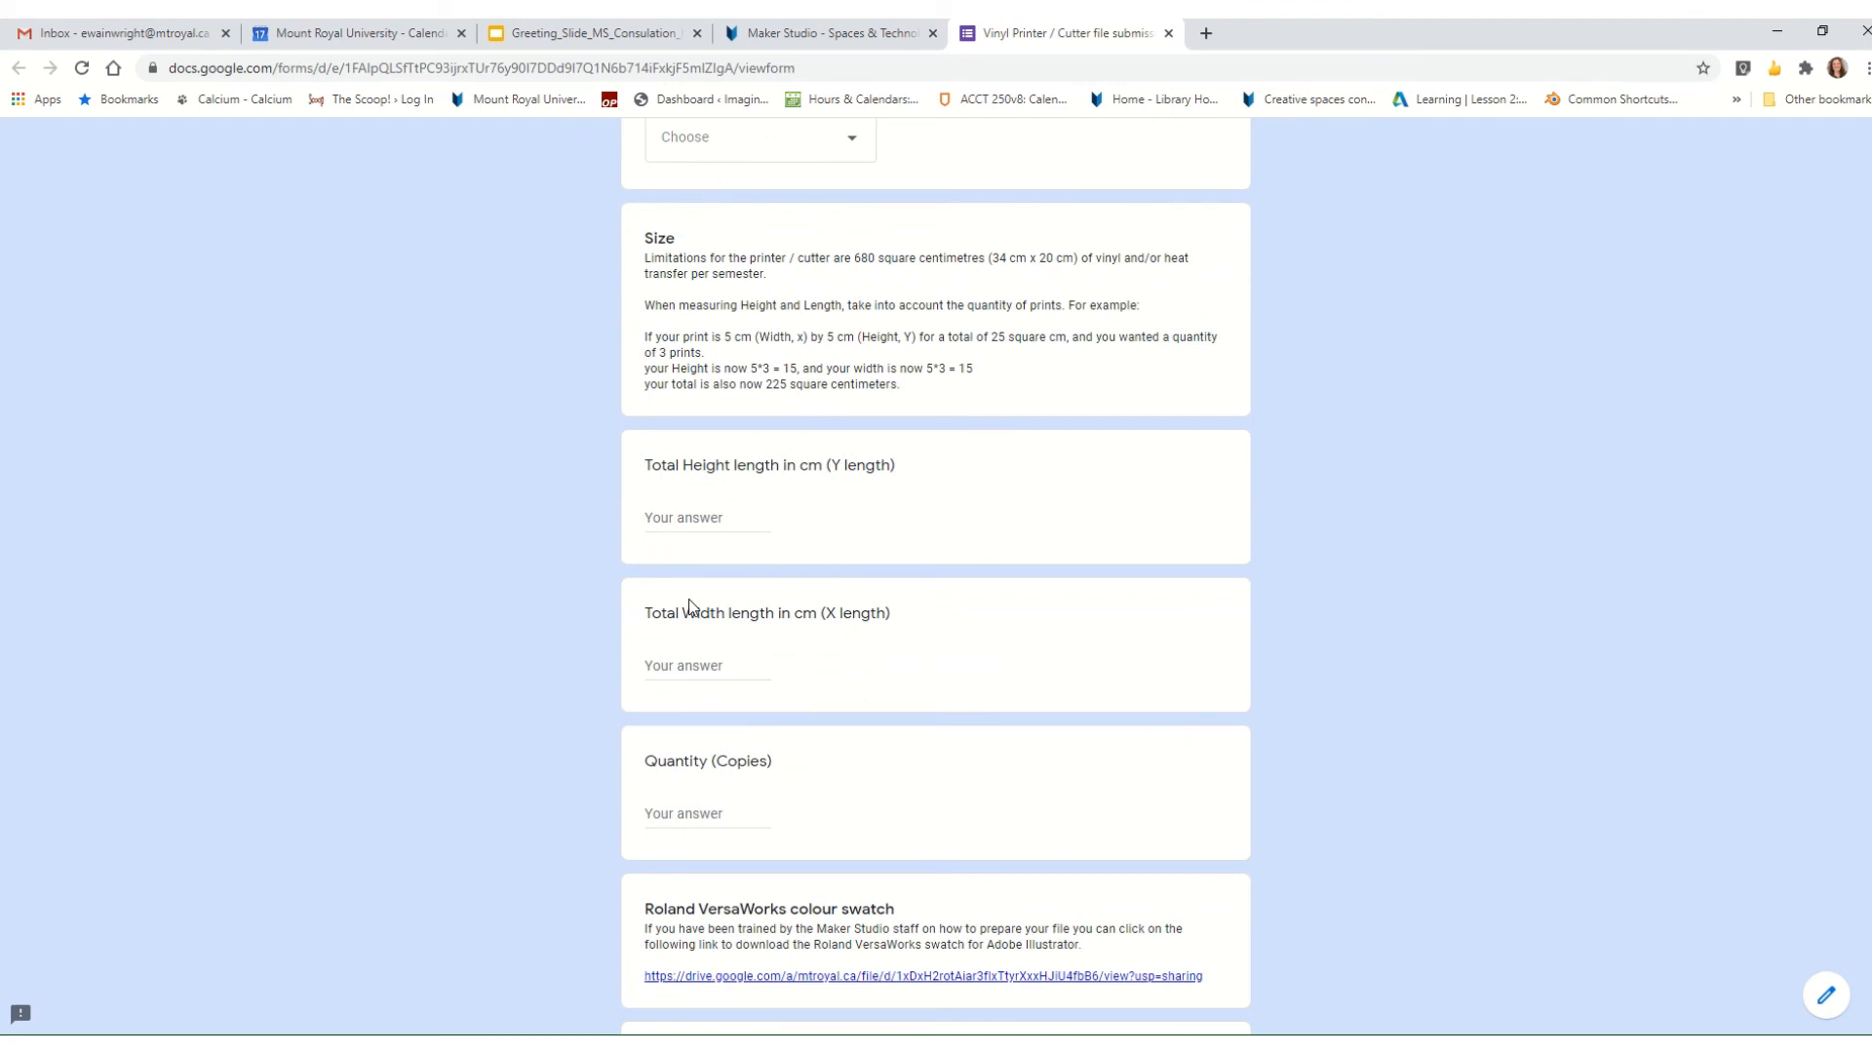
scroll(689, 606, down, 1)
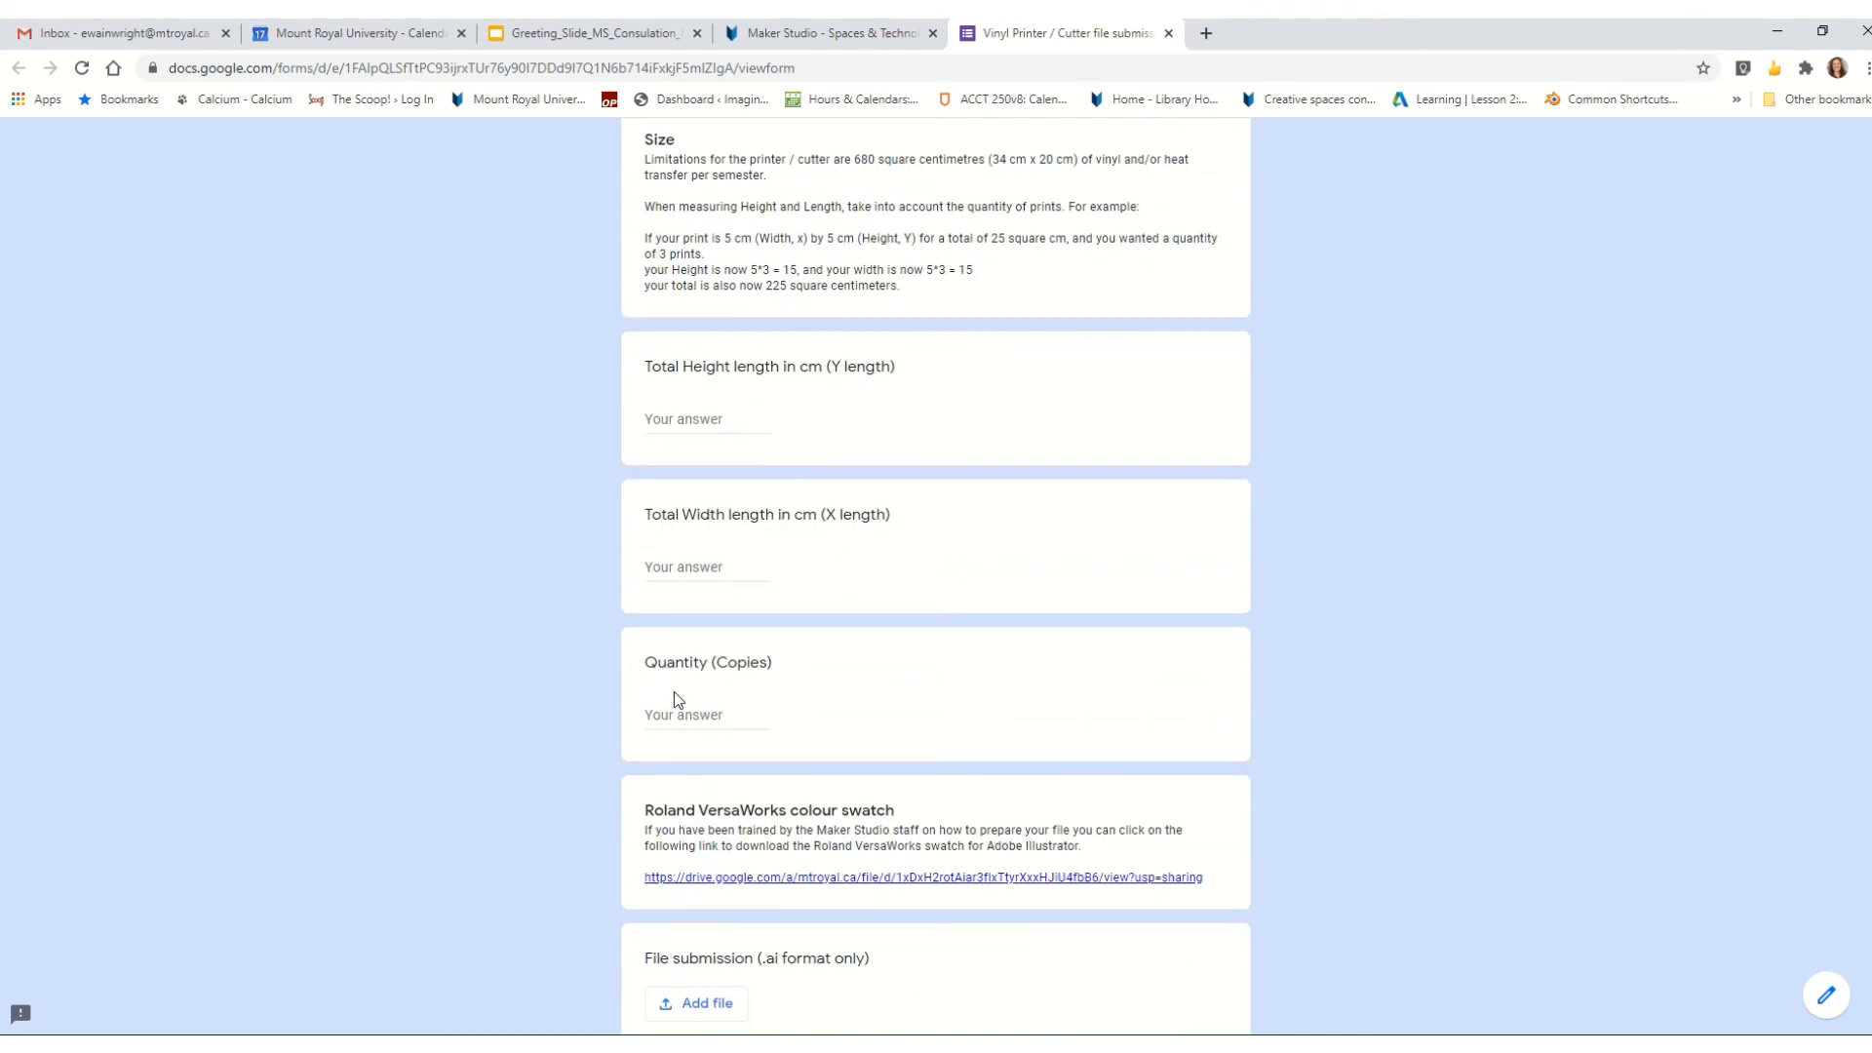
Open the file insertion dialog for the form's .ai file submission and view its My Drive and device upload sources.
scroll(680, 704, down, 2)
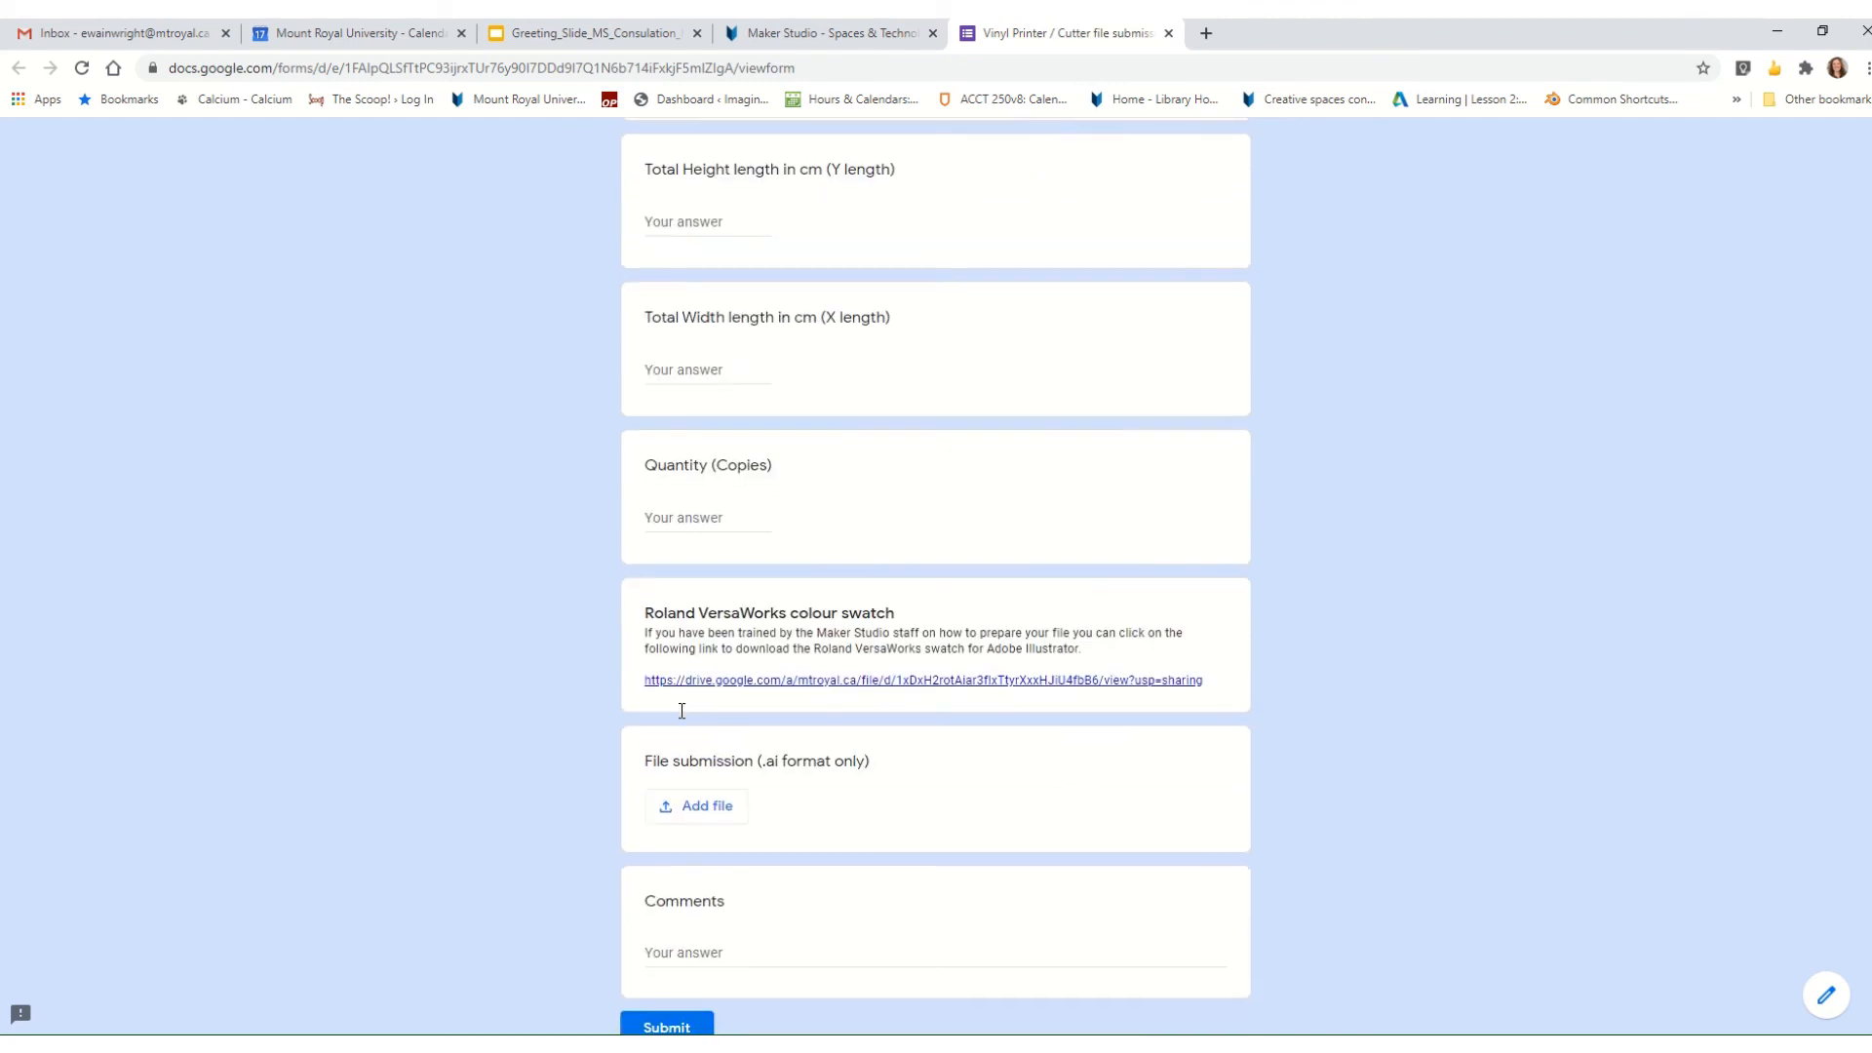
scroll(682, 710, down, 1)
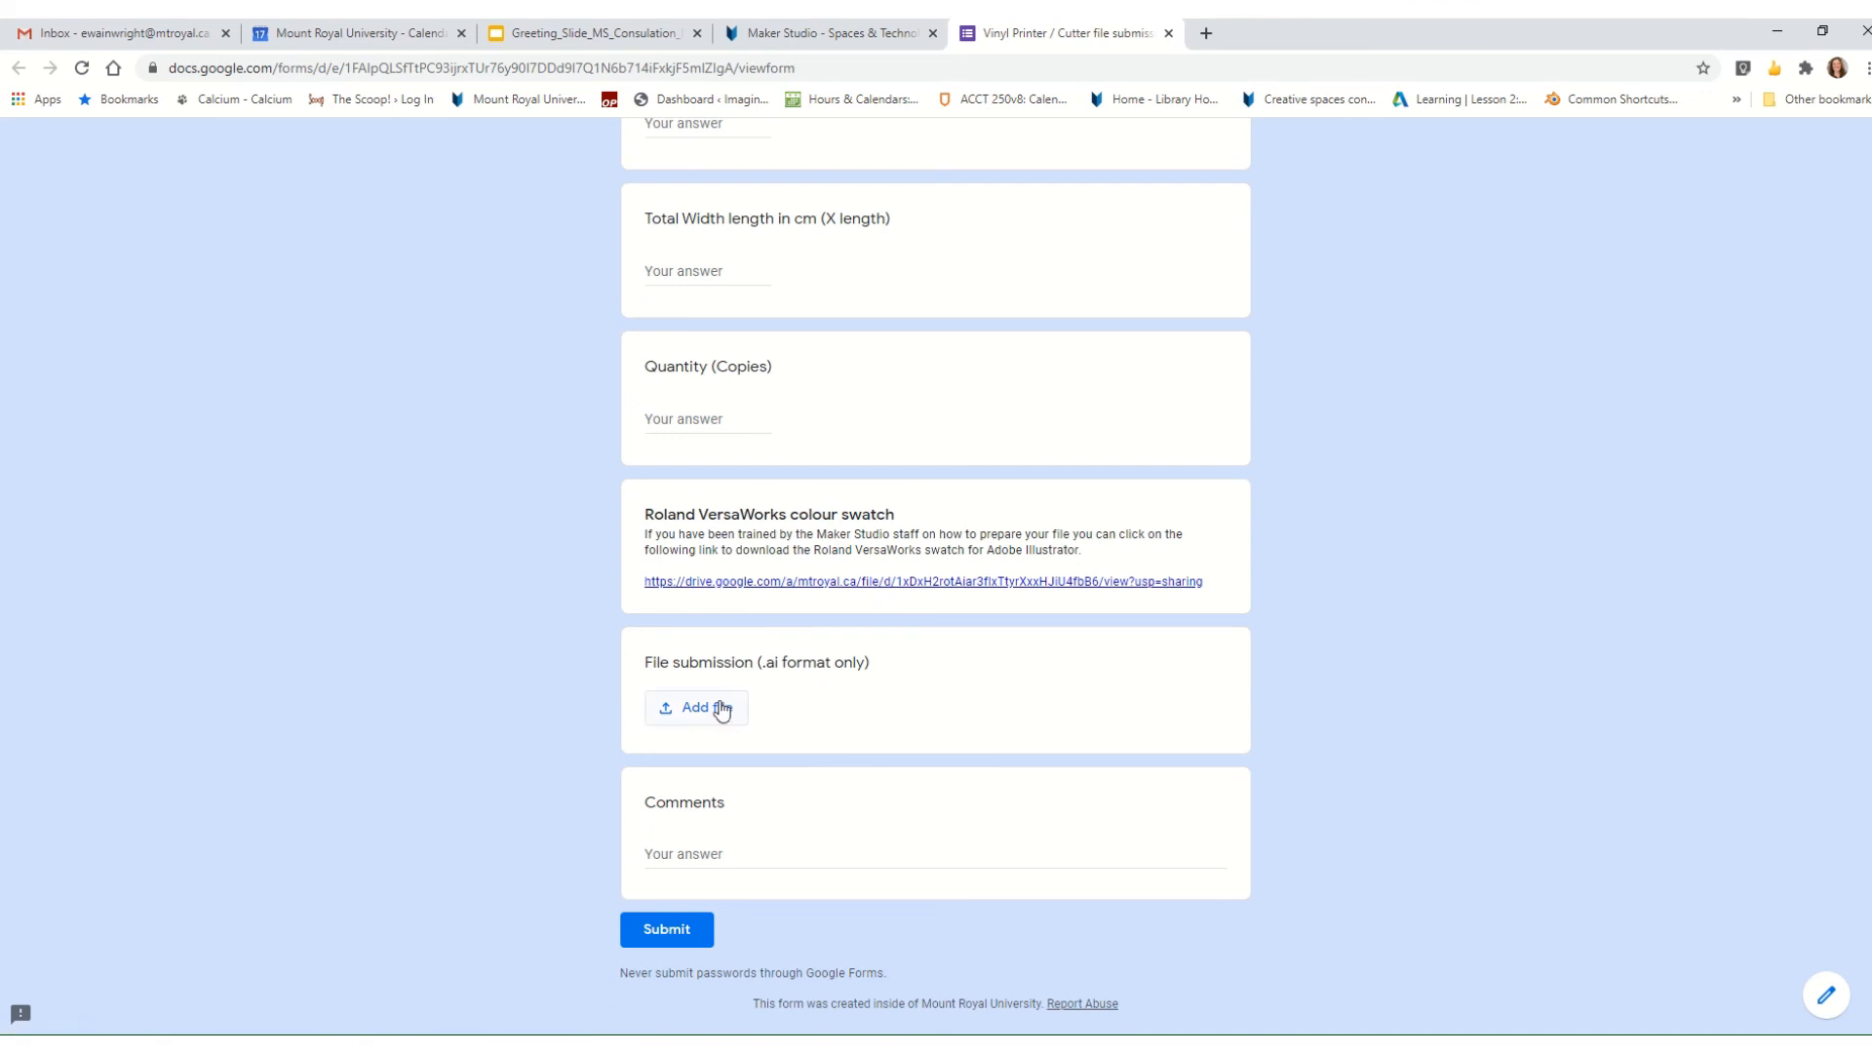
click(682, 708)
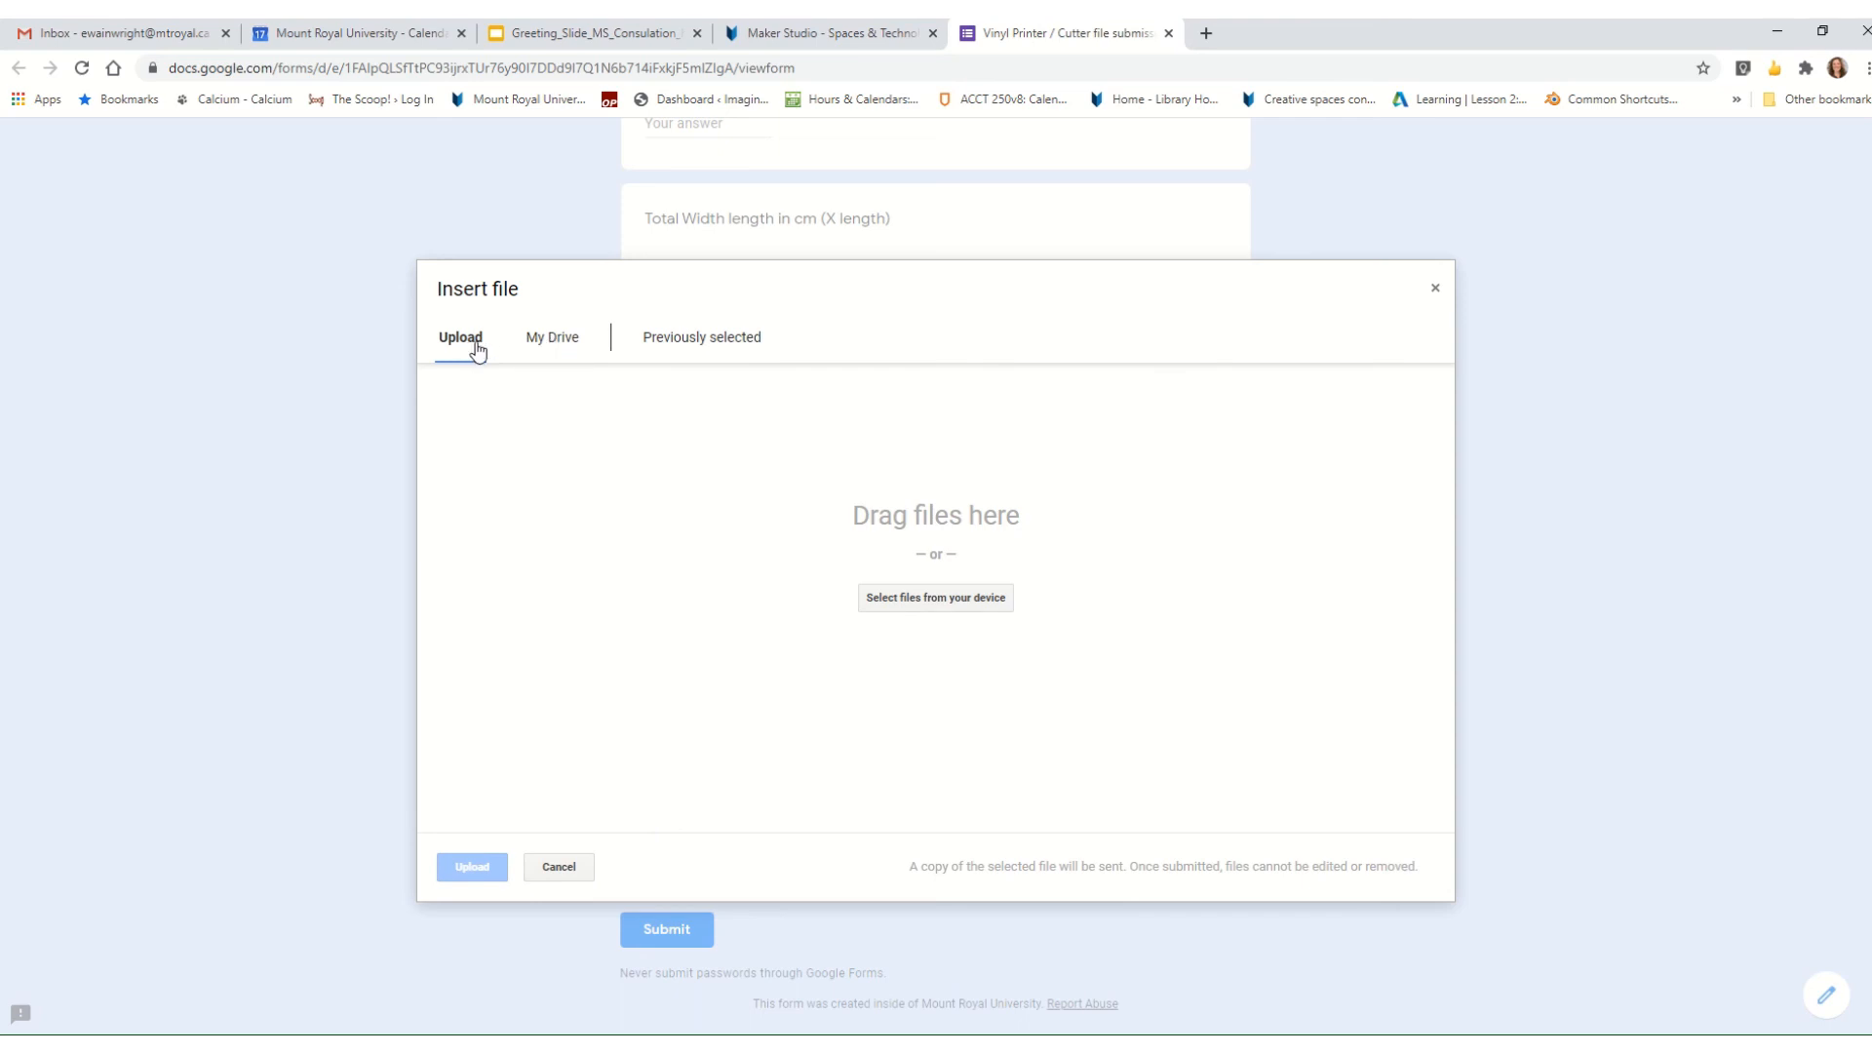
click(564, 344)
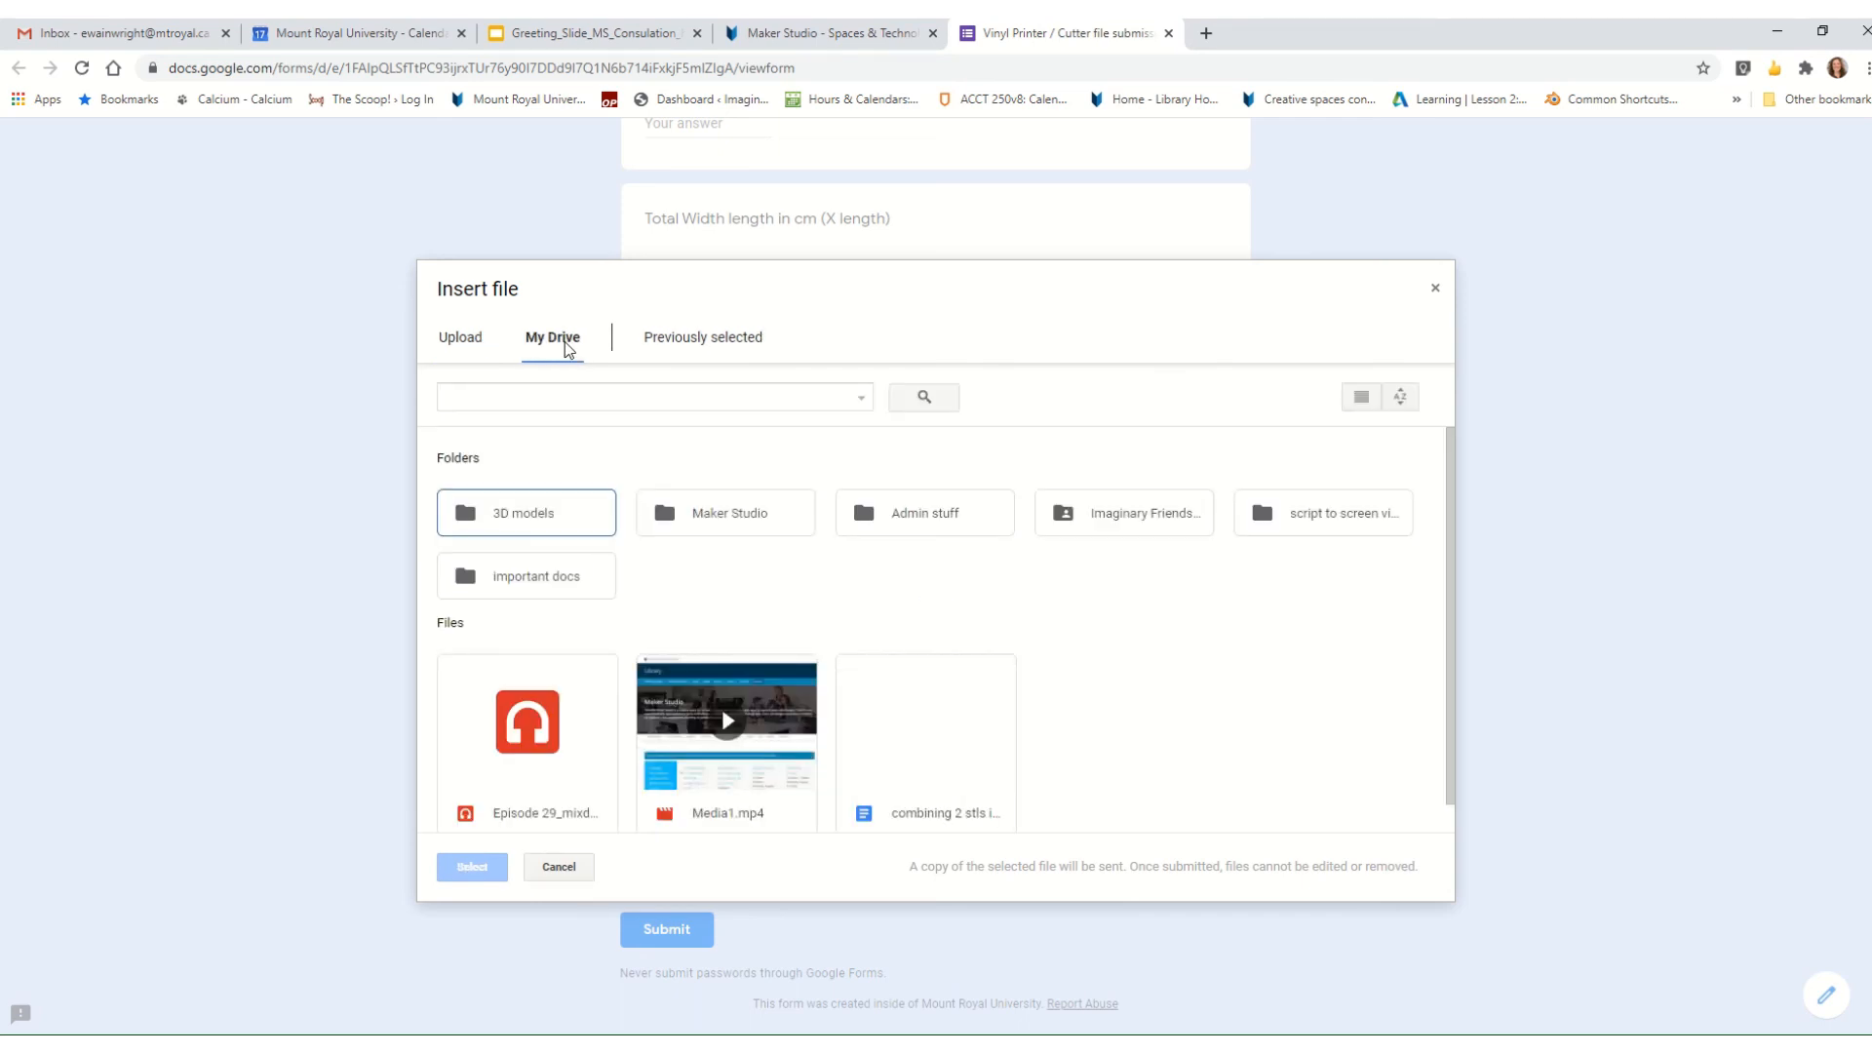
click(456, 347)
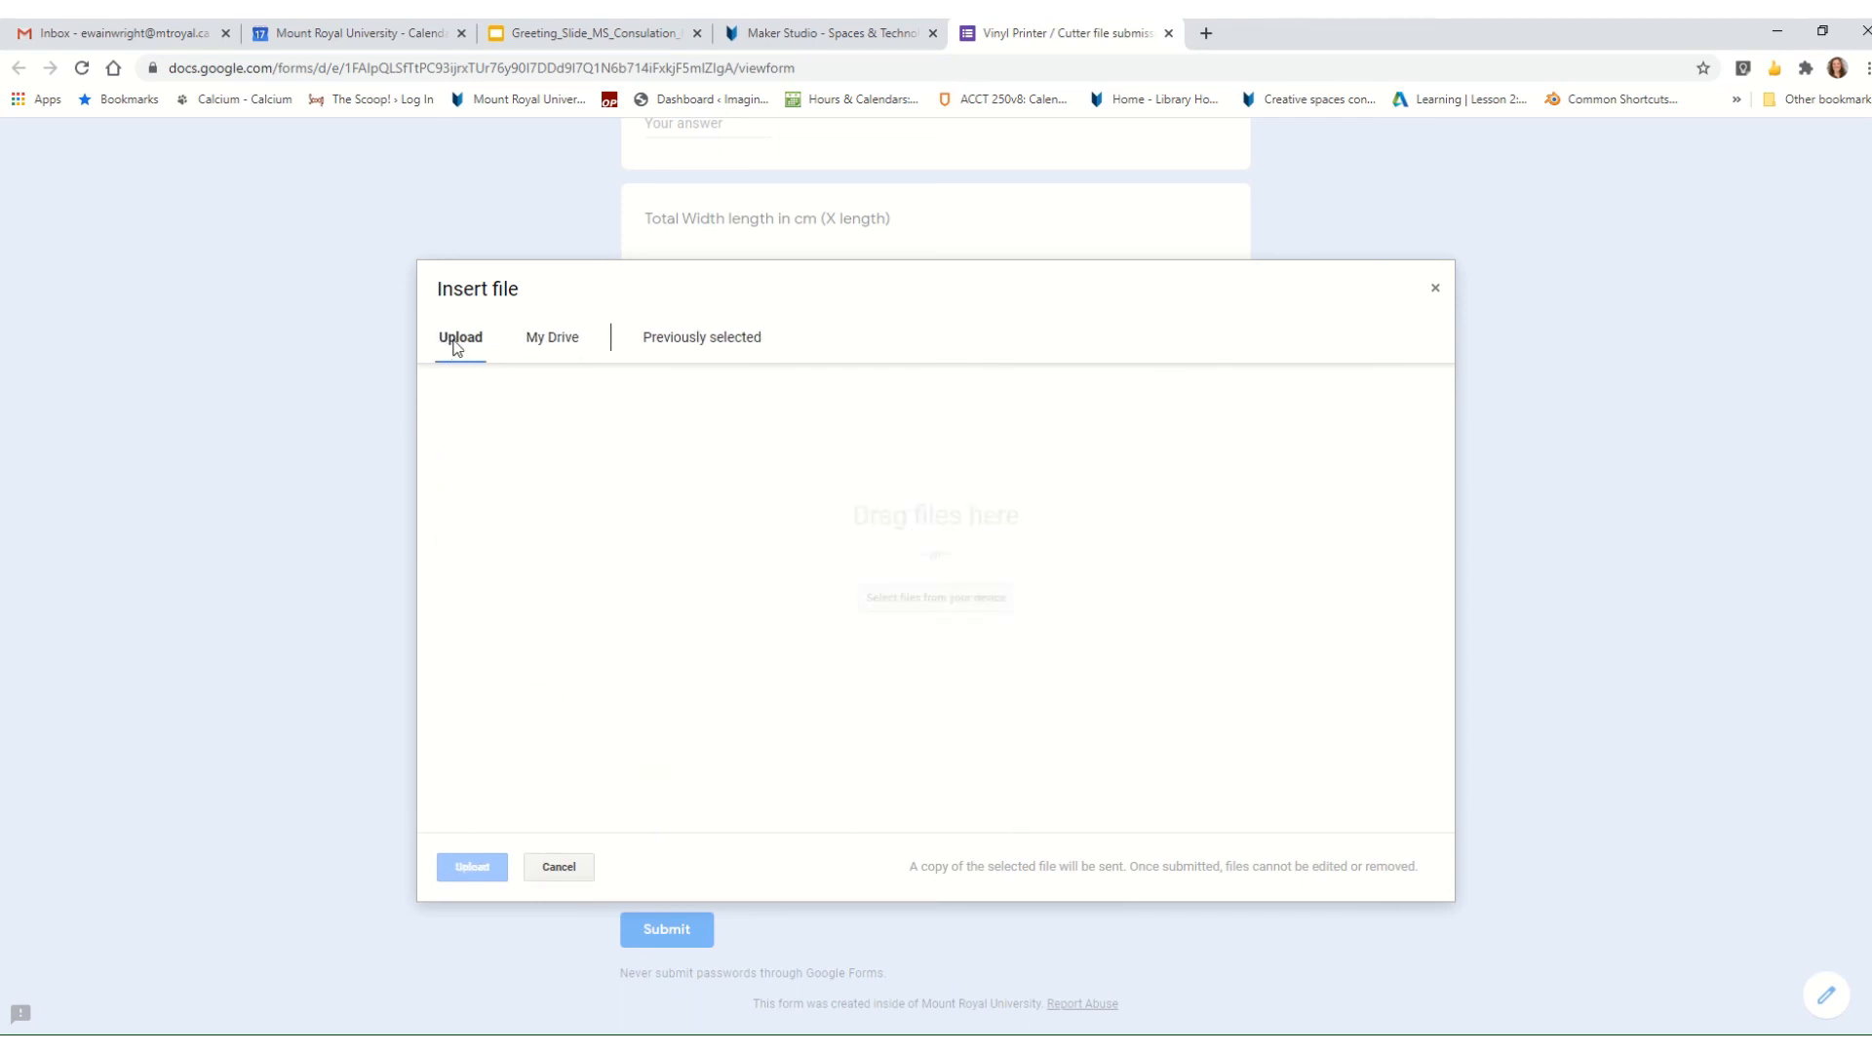
Choose the "test" Illustrator file from the Desktop for upload, cancel the insertion without uploading, and return to the form's beginning.
click(953, 585)
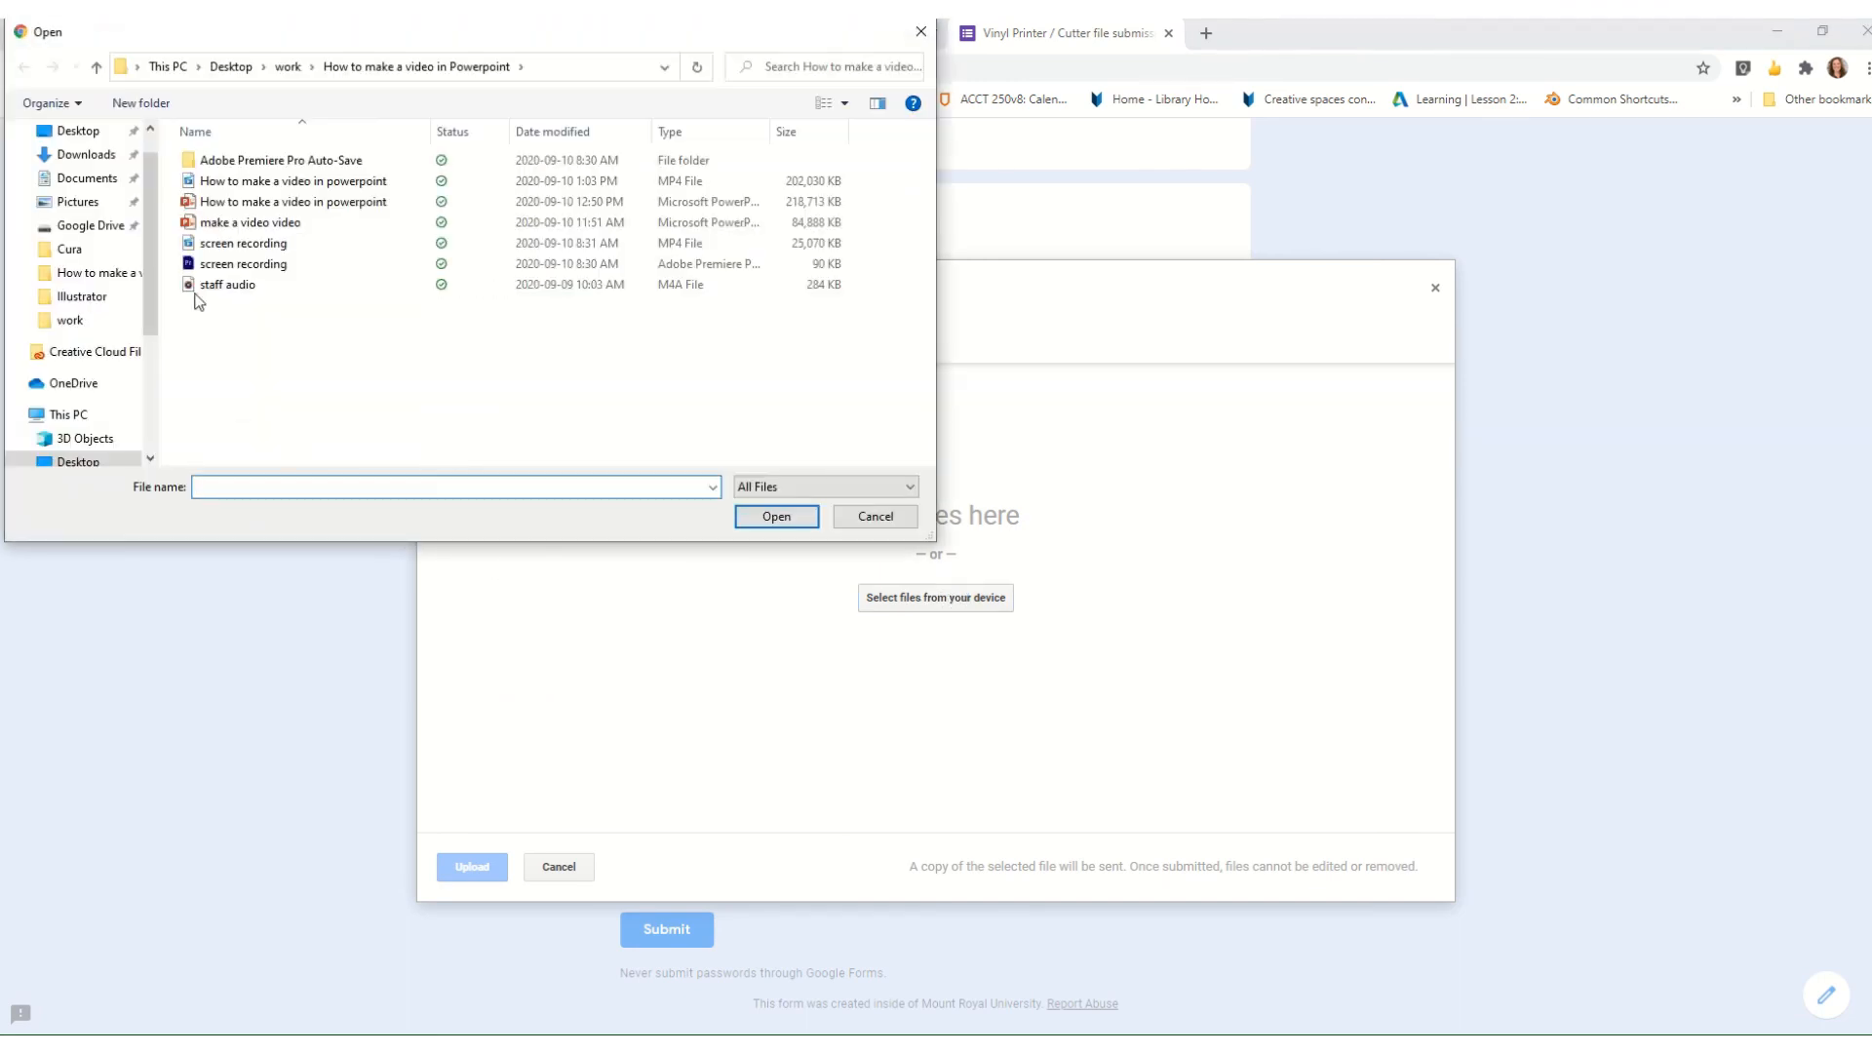
click(68, 133)
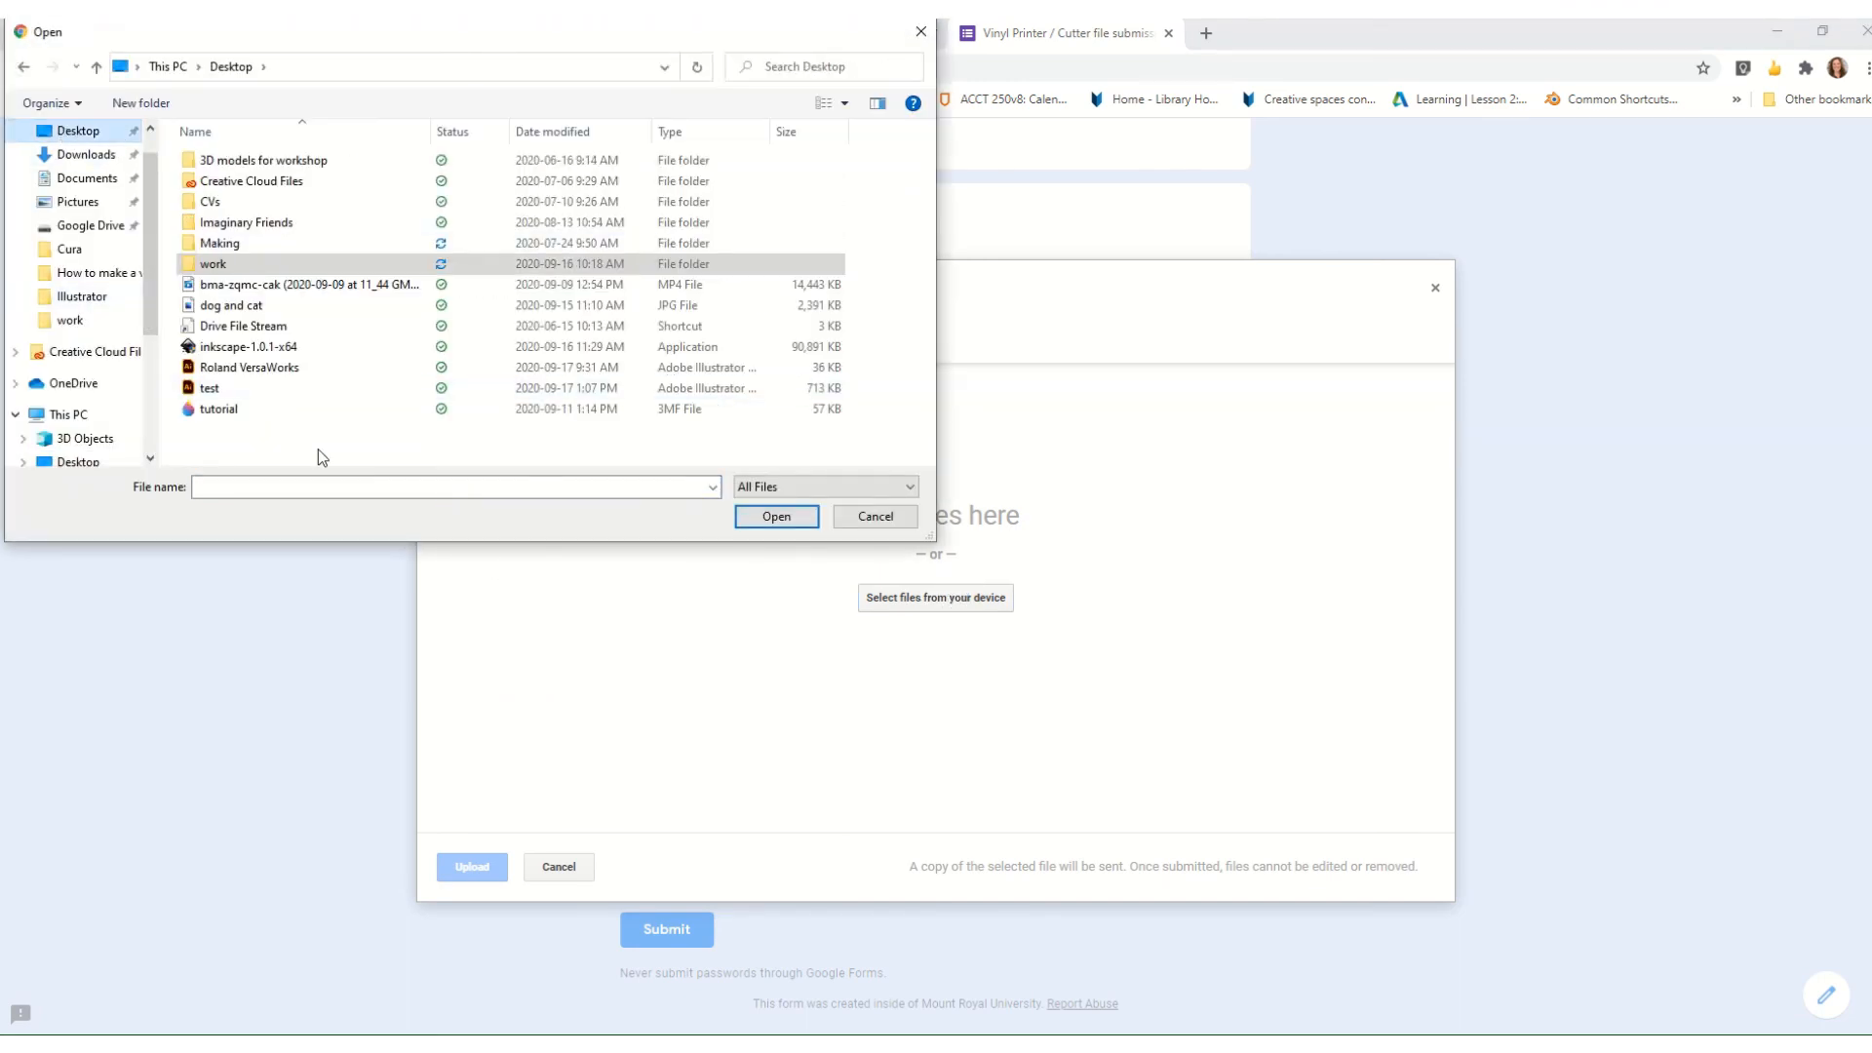
click(209, 388)
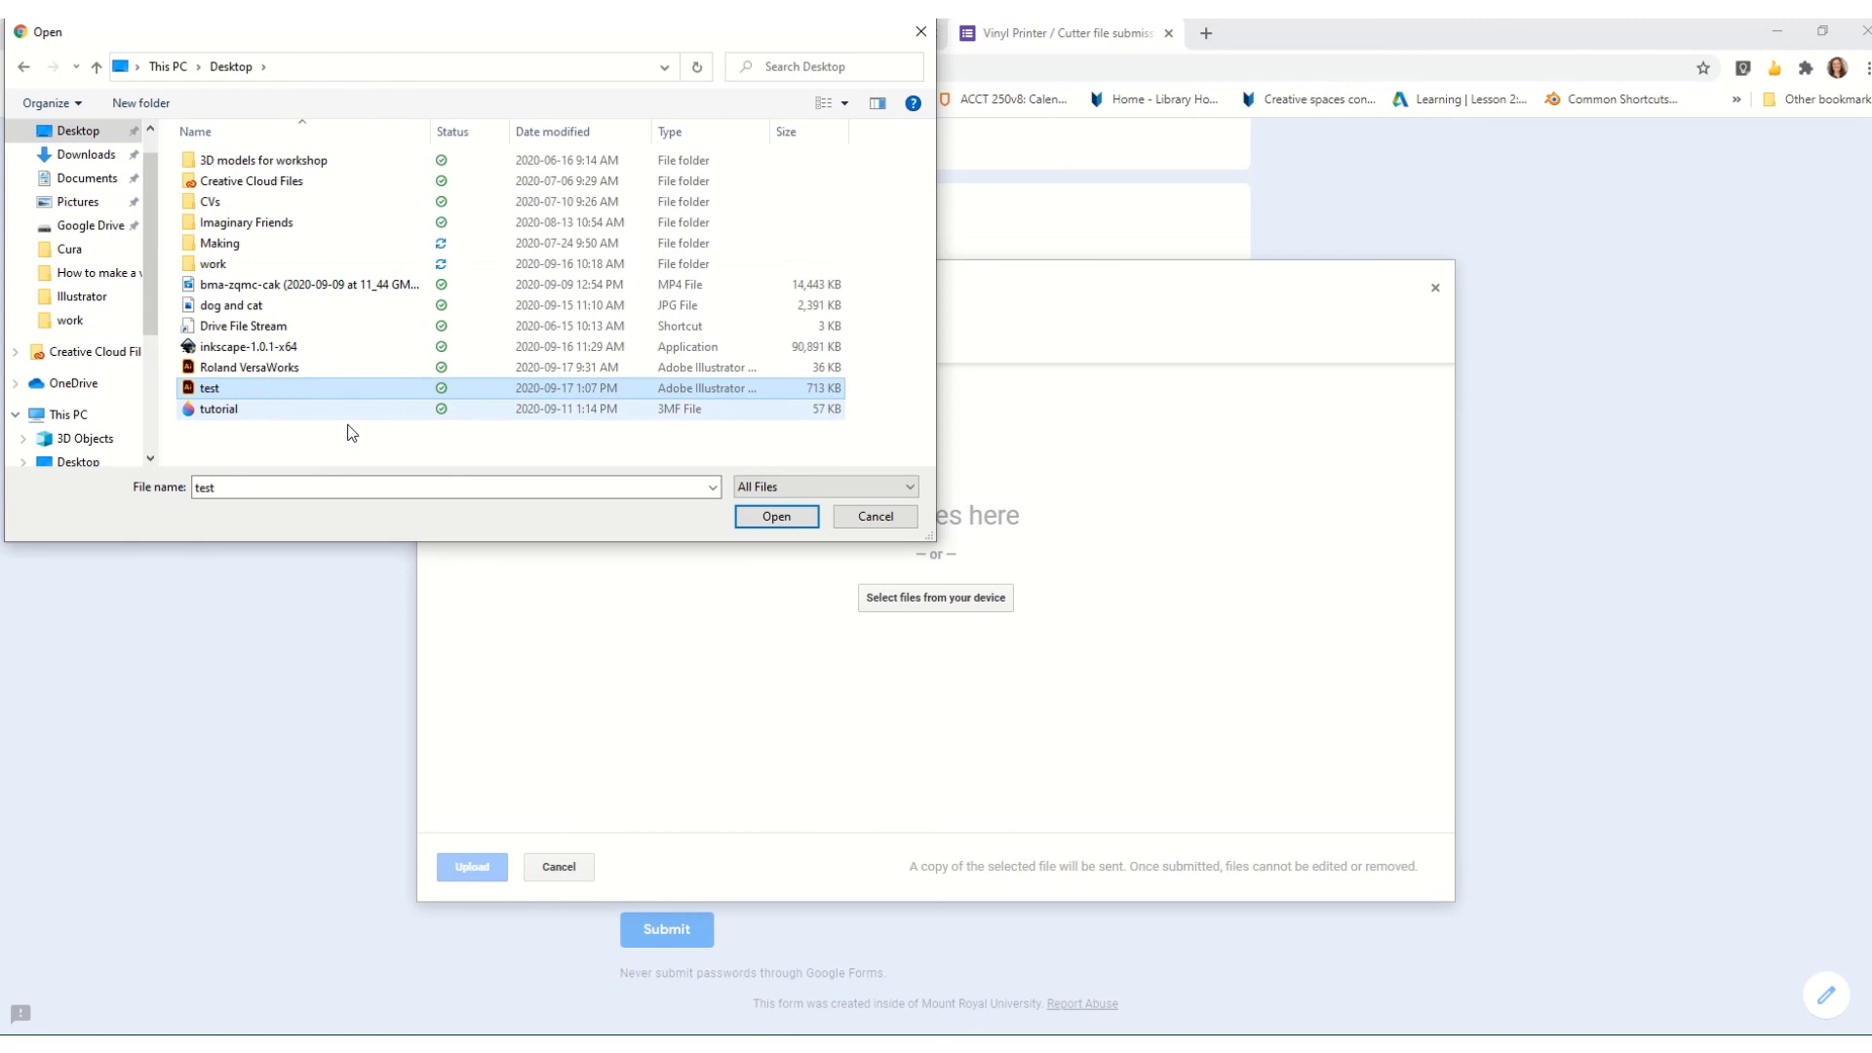
click(756, 522)
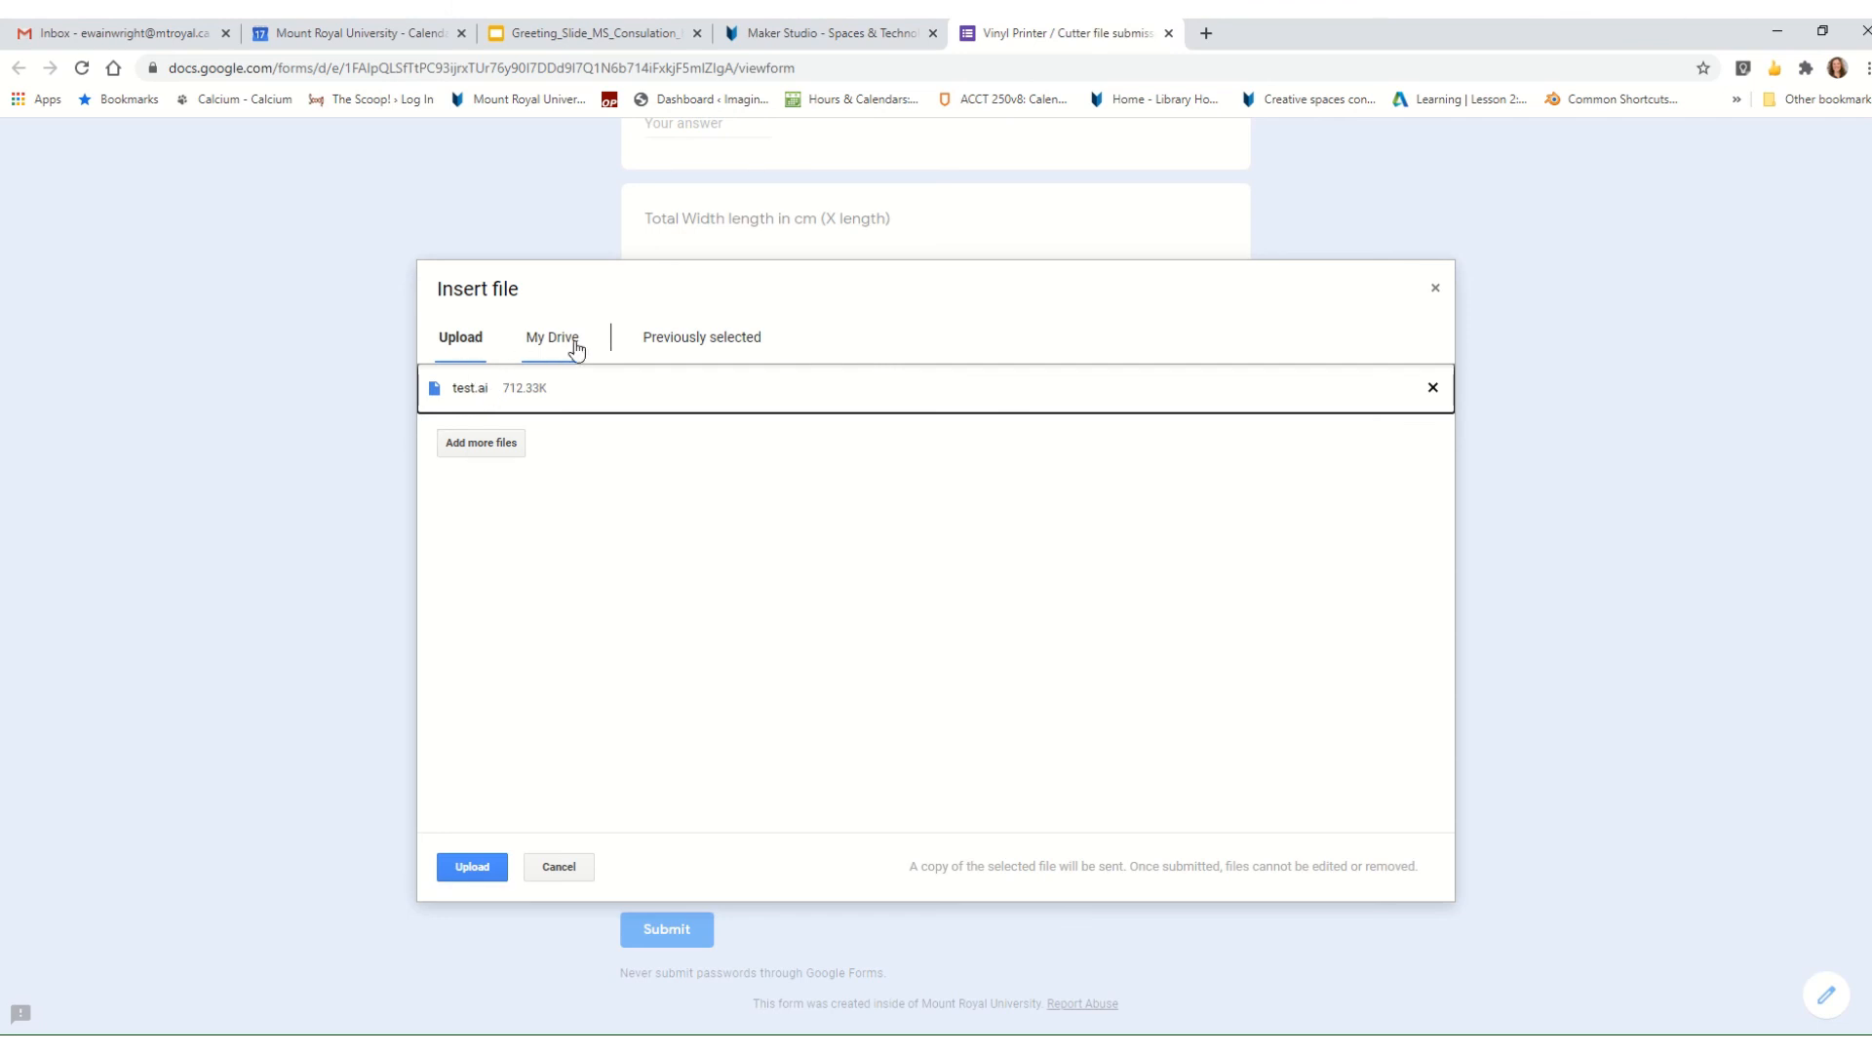
click(546, 871)
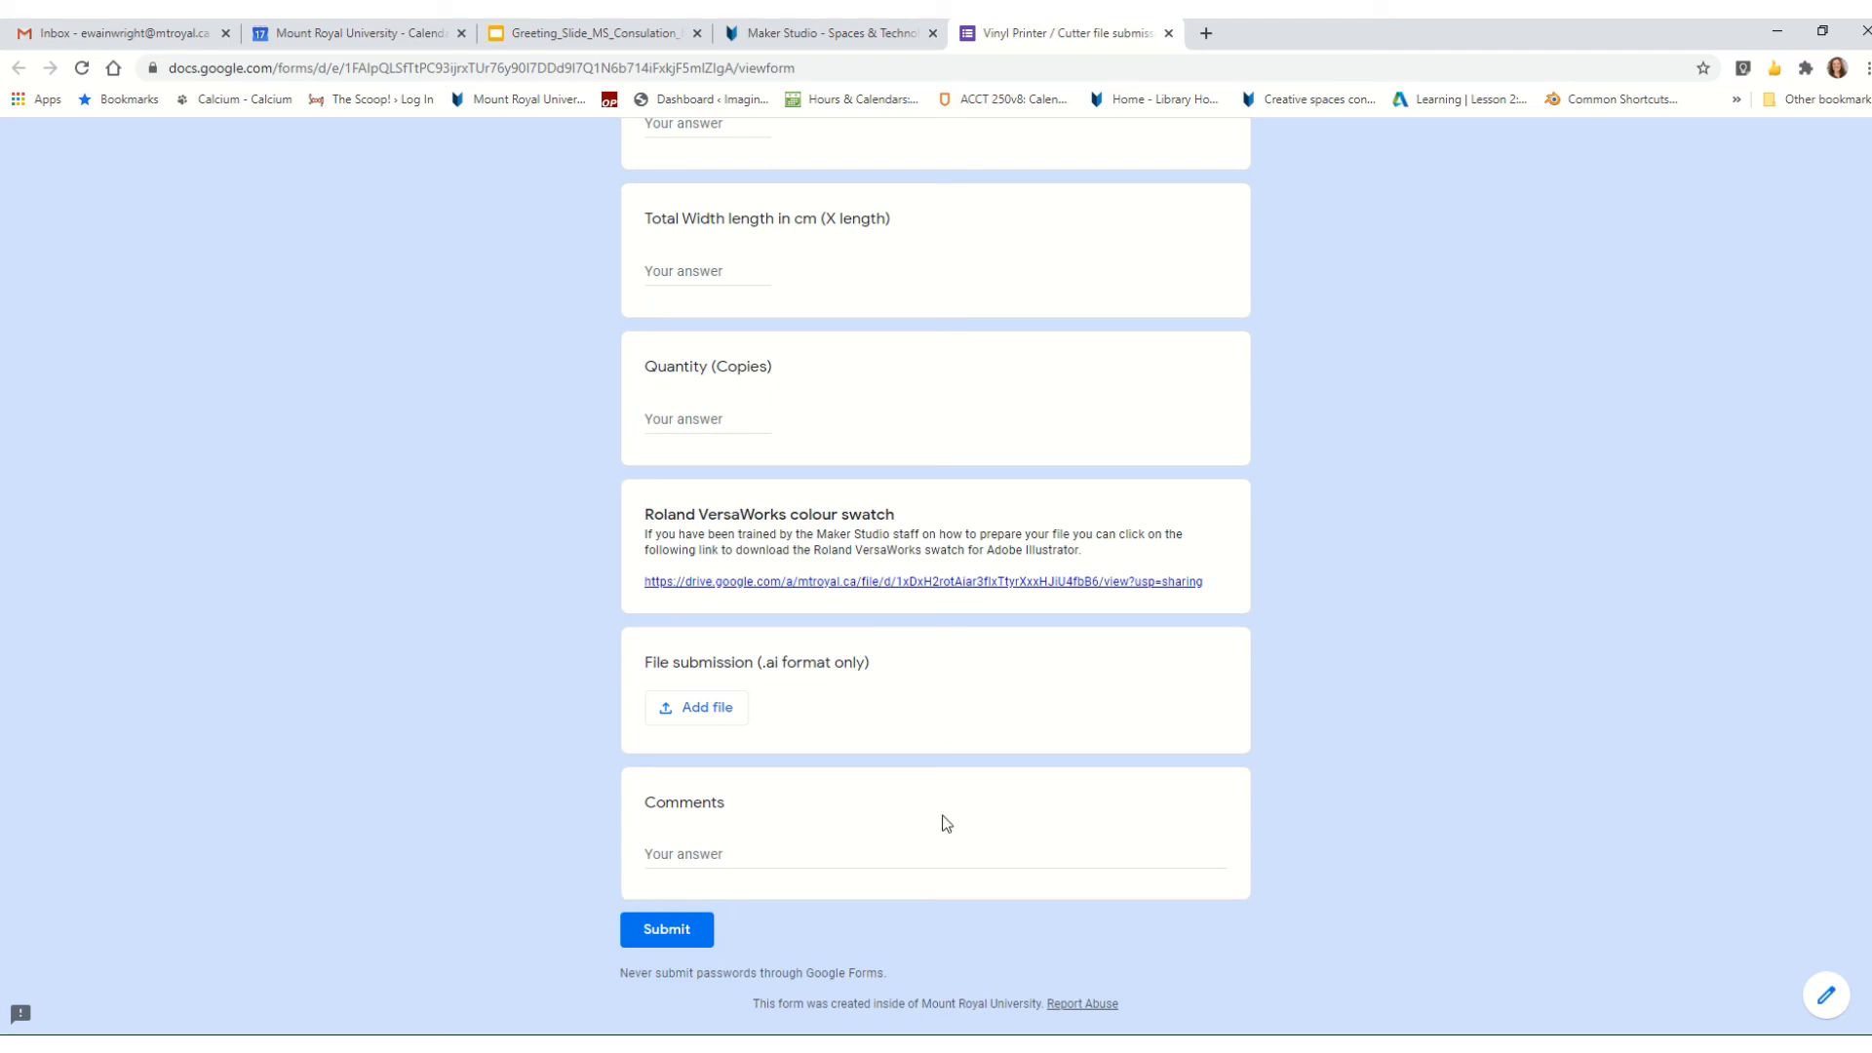
scroll(1024, 698, up, 20)
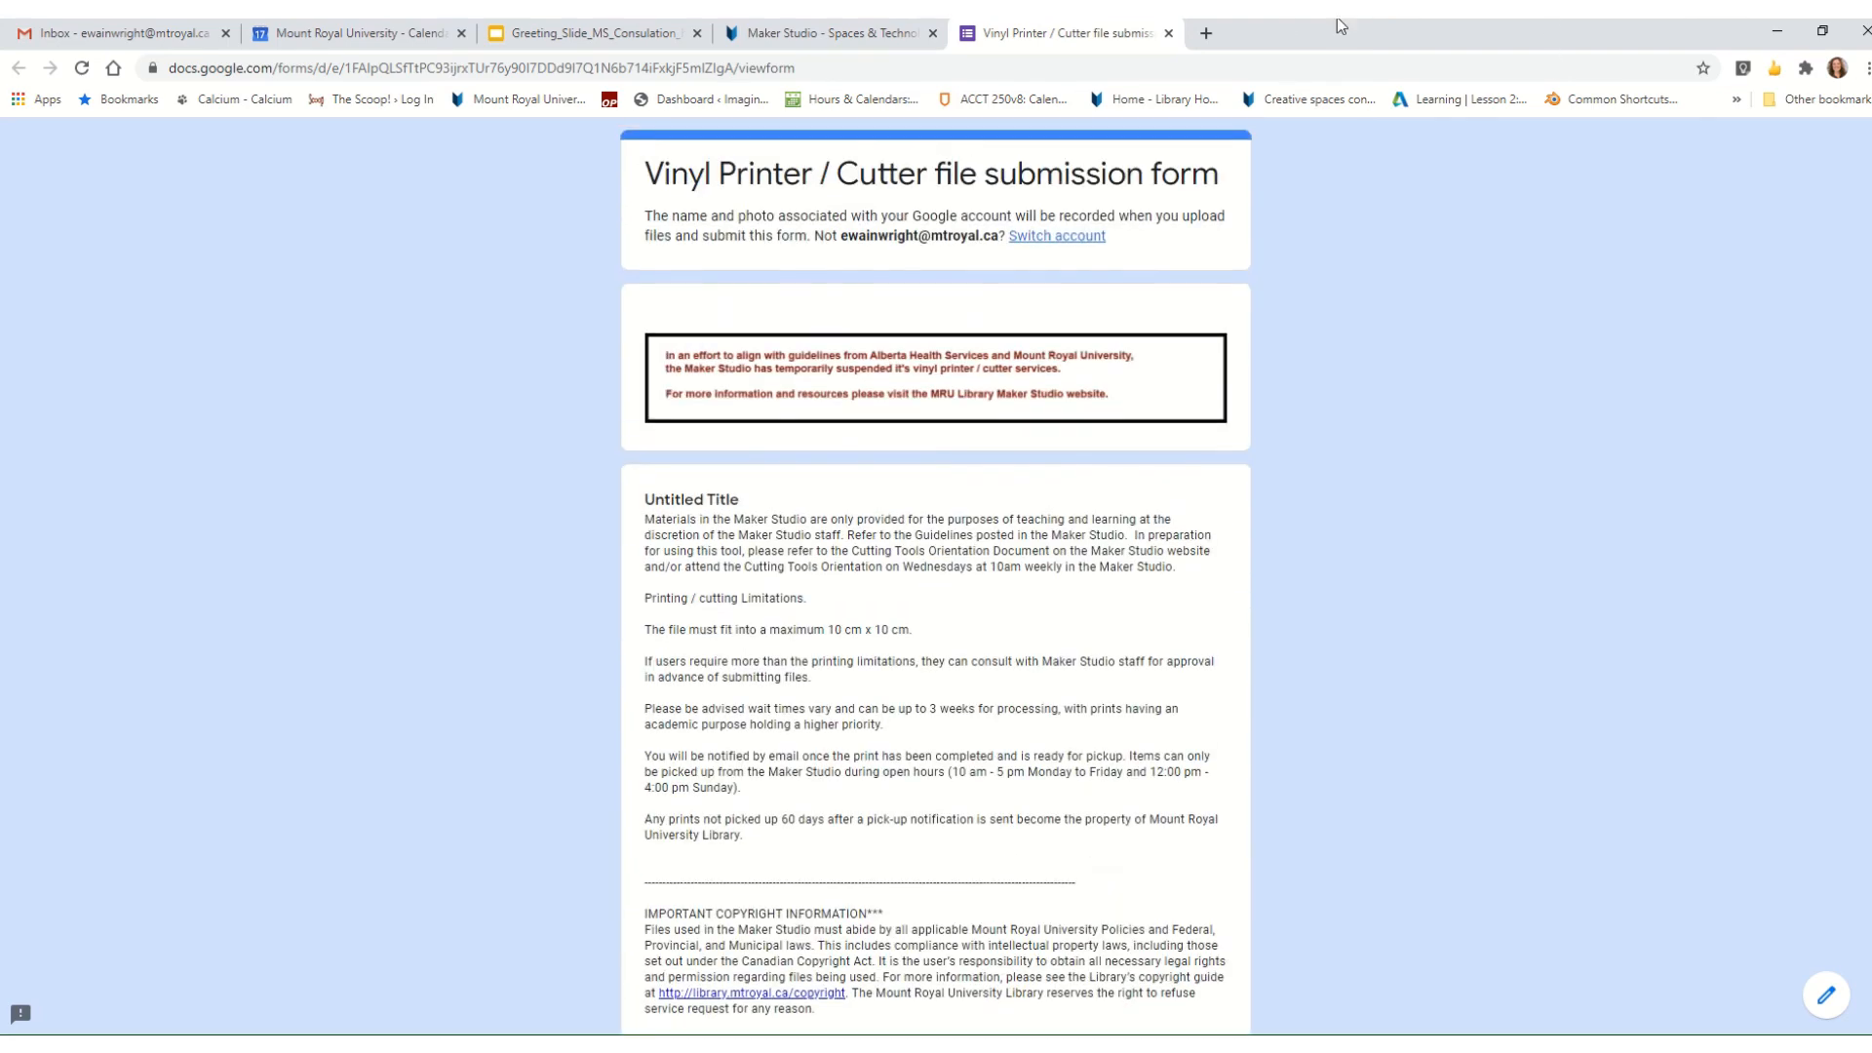